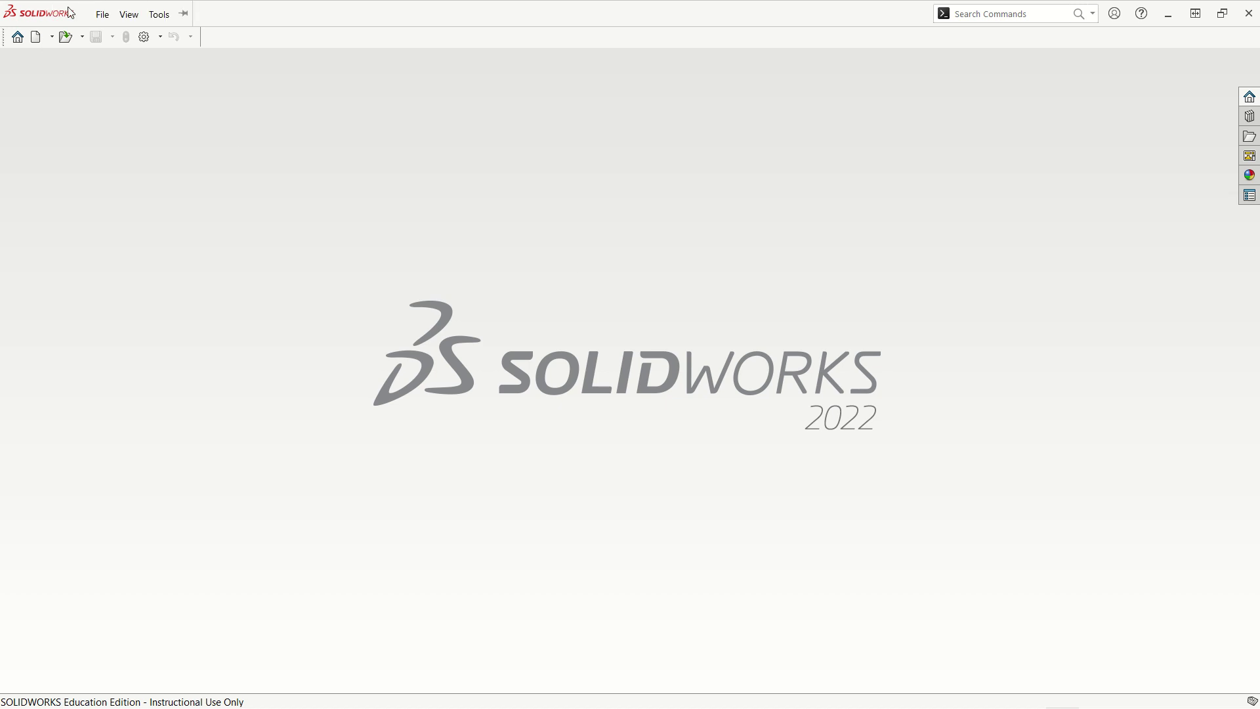
- Open System Options at the File Locations page listing the Document Templates folders
{"action": "left_click", "coordinate": [102, 14]}
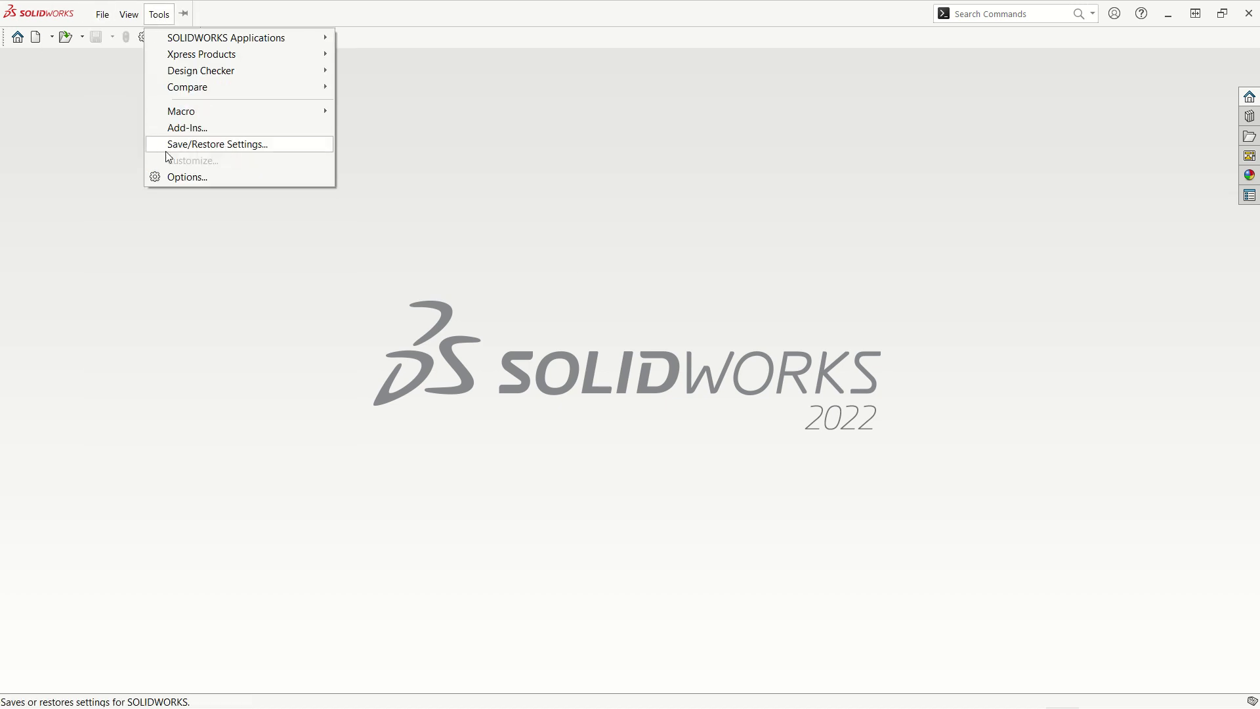
{"action": "left_click", "coordinate": [185, 178]}
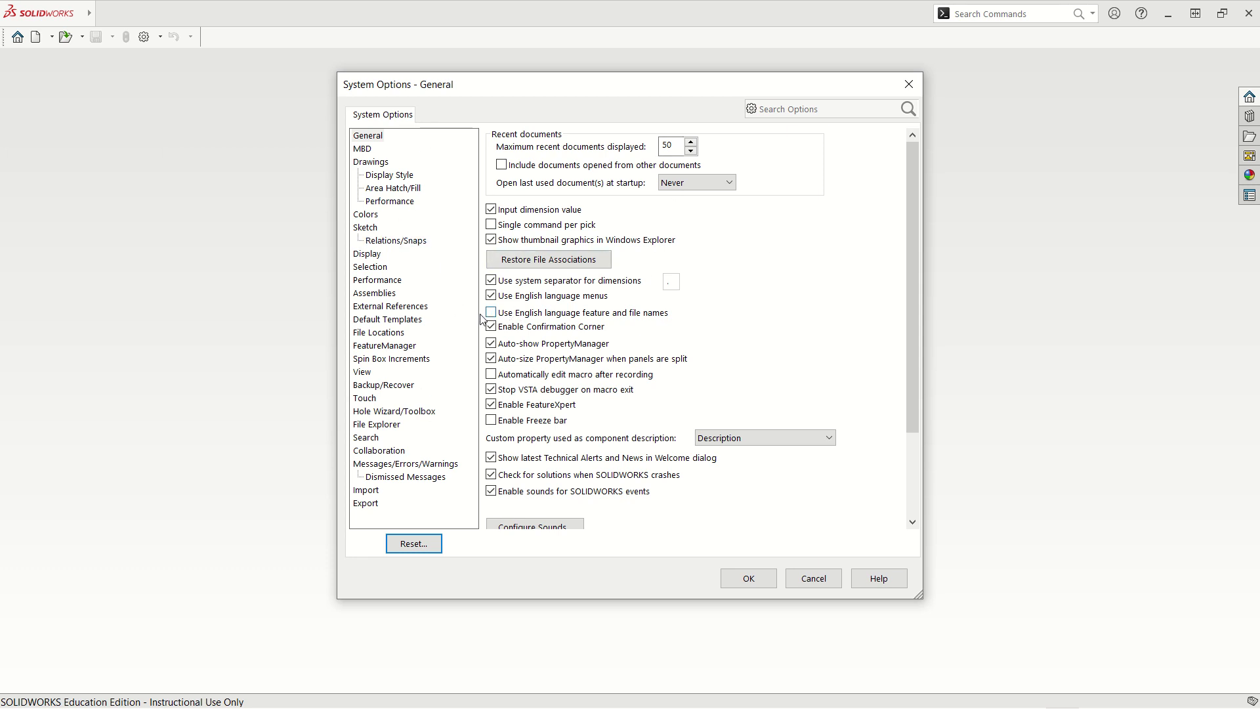
{"action": "left_click", "coordinate": [416, 411]}
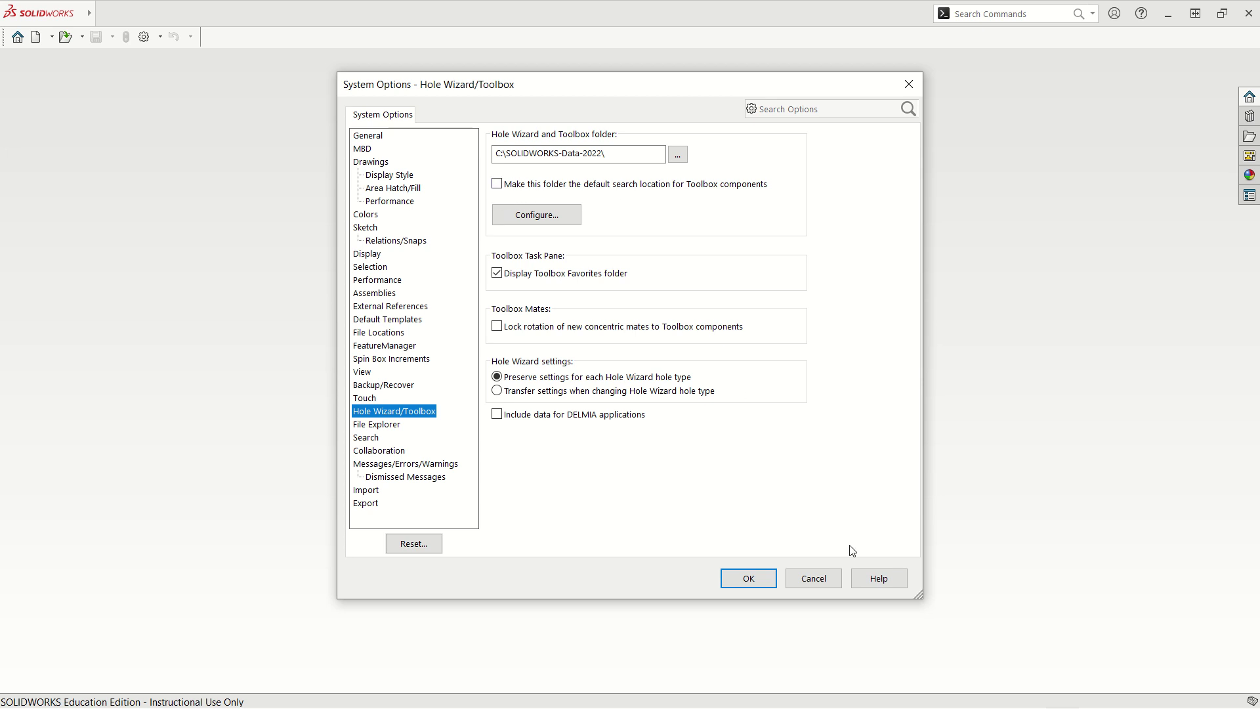
{"action": "left_click", "coordinate": [392, 333]}
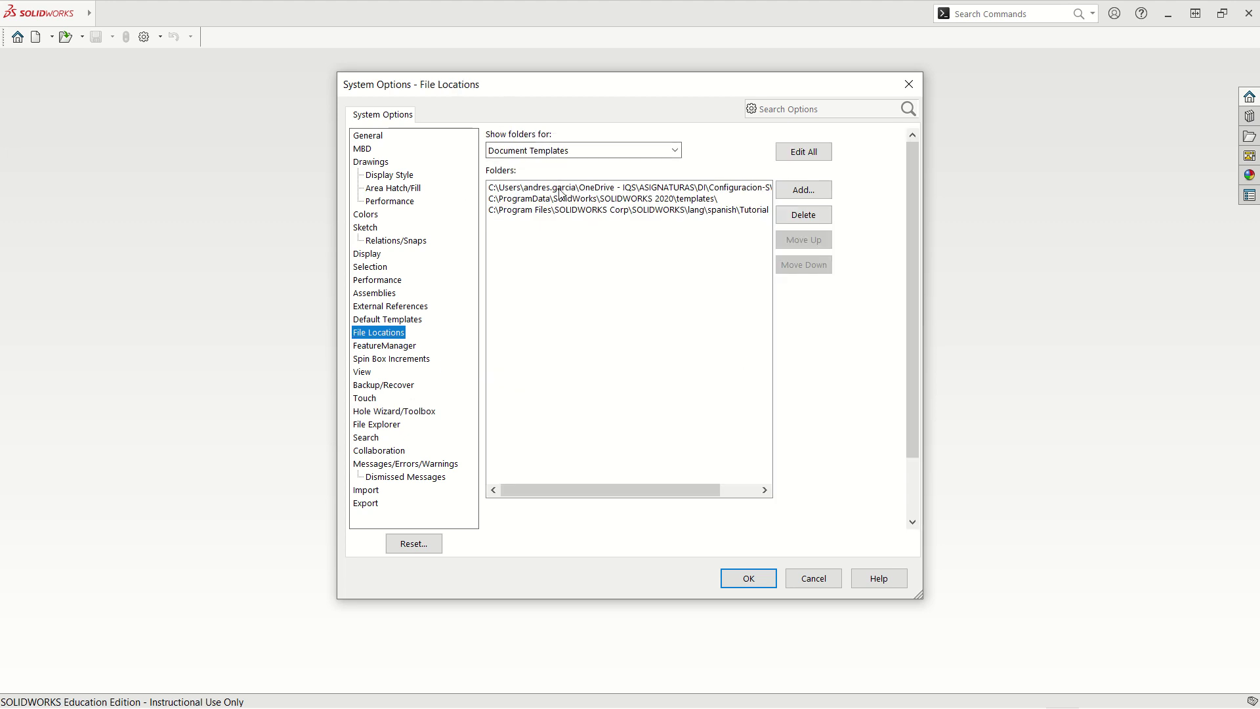
- Show the Sheet Formats folder path in File Locations, then cancel System Options
{"action": "left_click", "coordinate": [675, 153]}
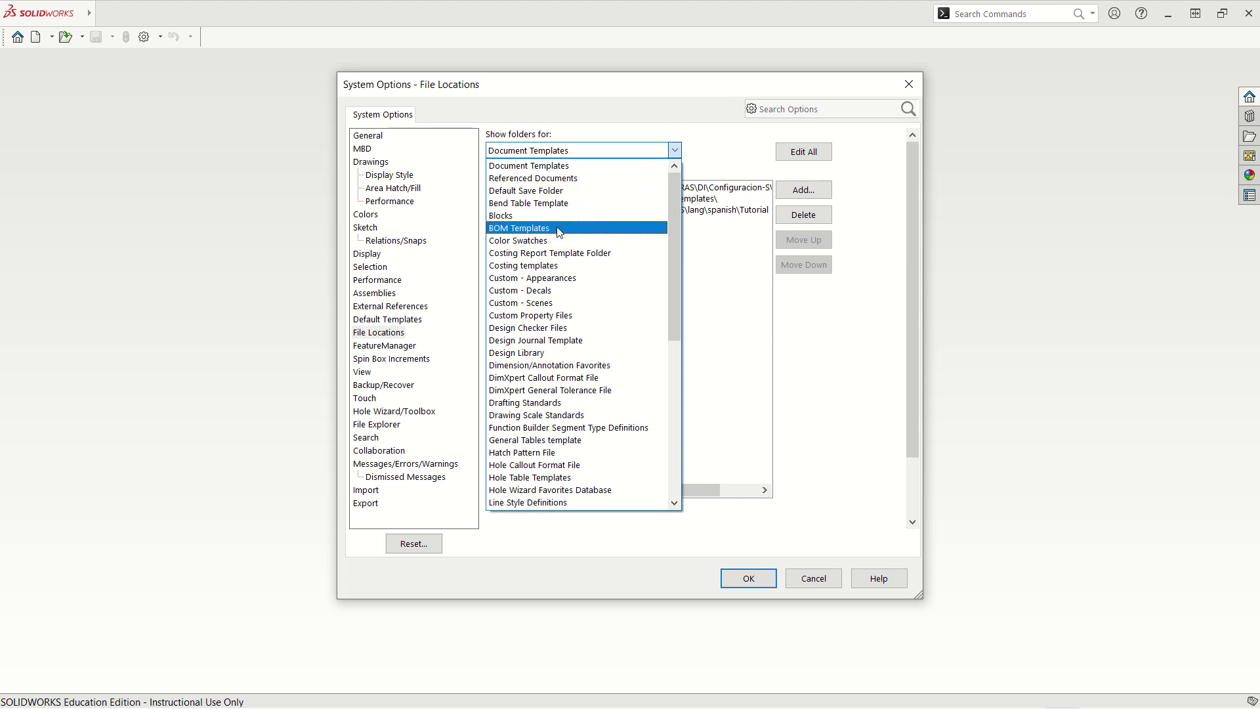
{"action": "left_click_drag", "start_coordinate": [675, 311], "coordinate": [674, 498]}
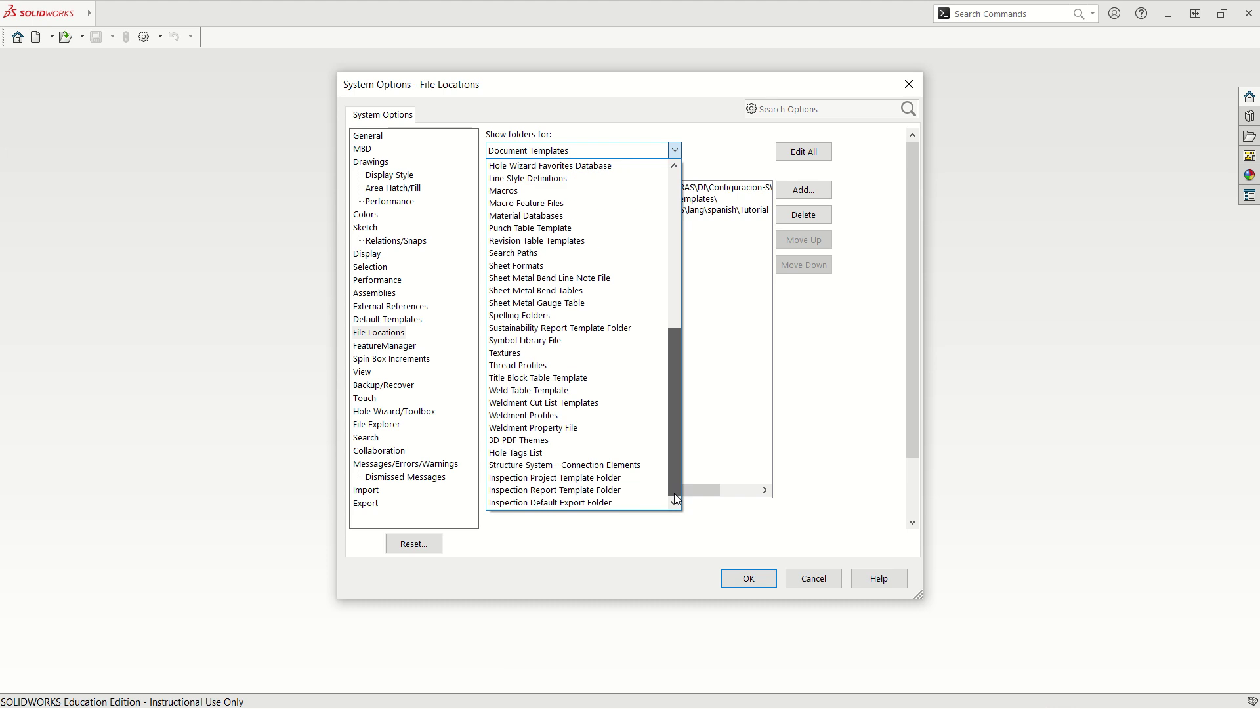
{"action": "left_click_drag", "start_coordinate": [676, 494], "coordinate": [675, 494]}
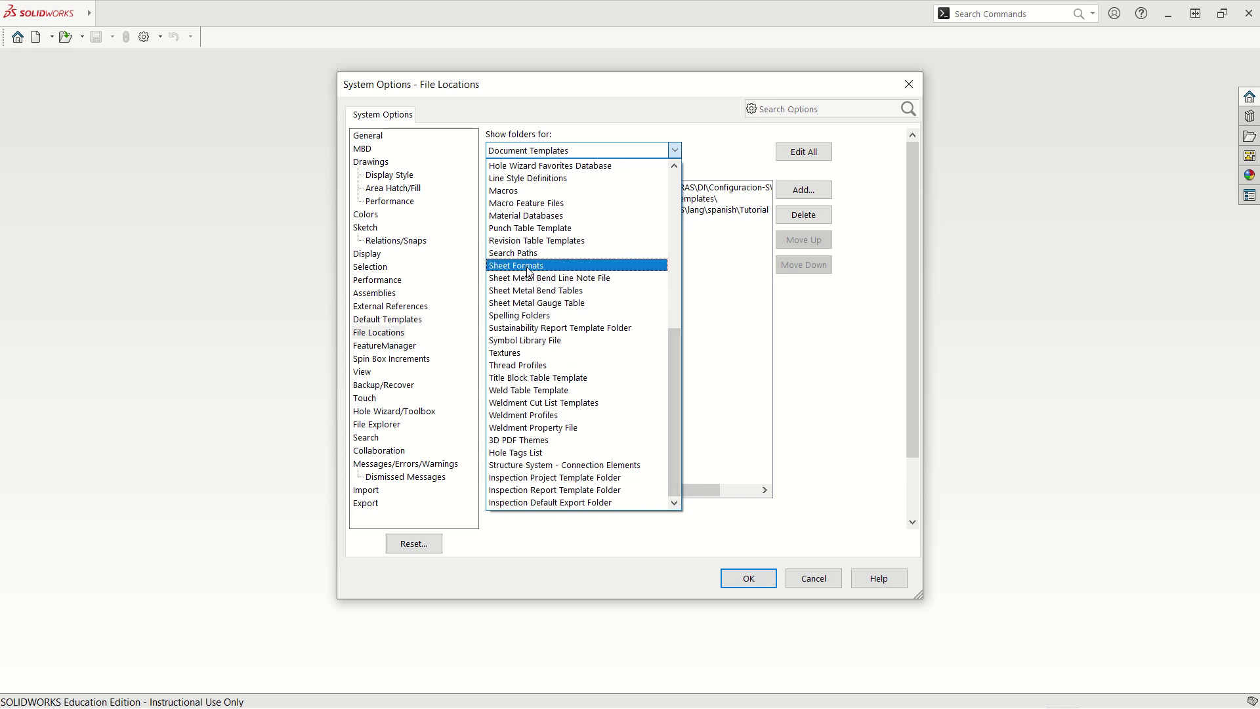
{"action": "left_click", "coordinate": [529, 272]}
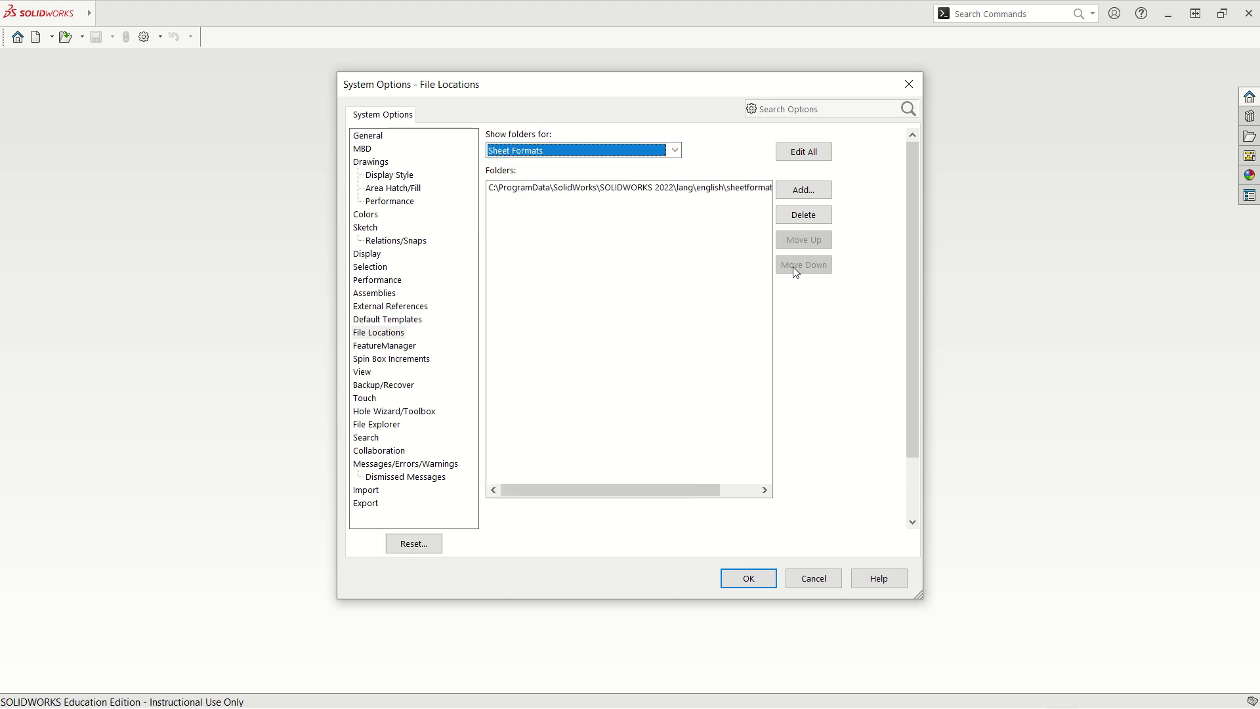
{"action": "left_click", "coordinate": [823, 581]}
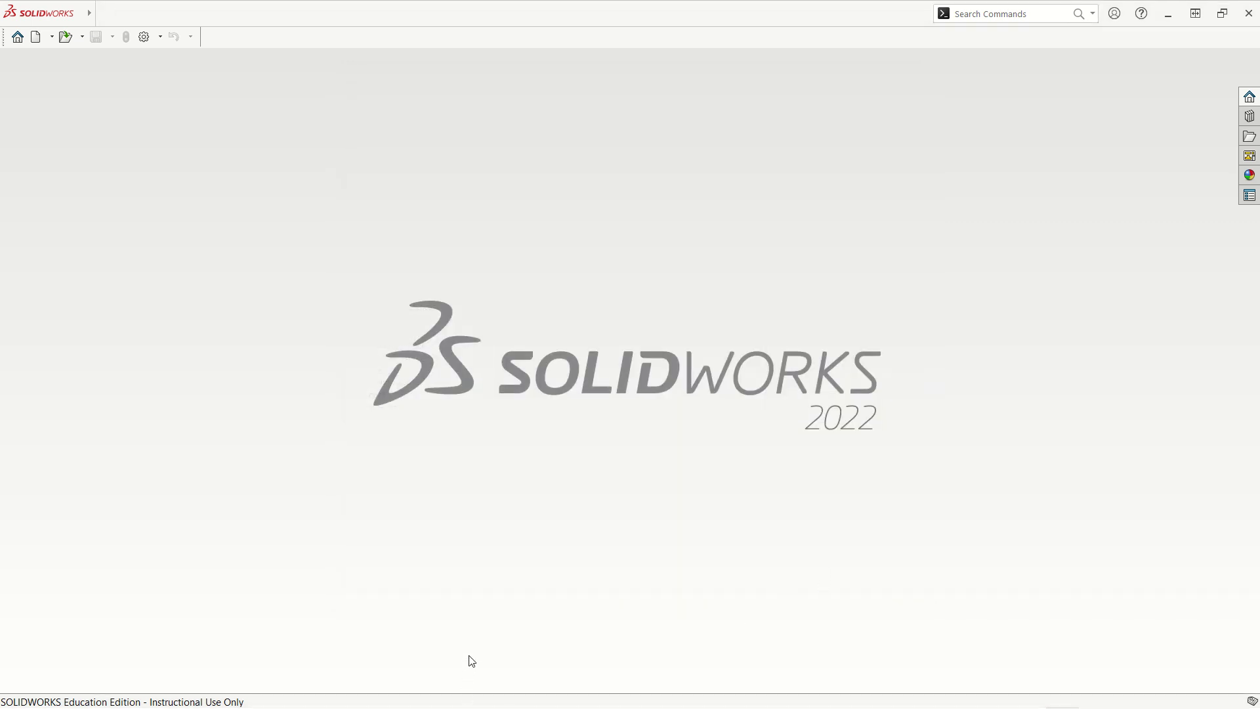
- Switch to File Explorer and go to the \\sdoc1 network location
{"action": "key", "text": "alt+Tab"}
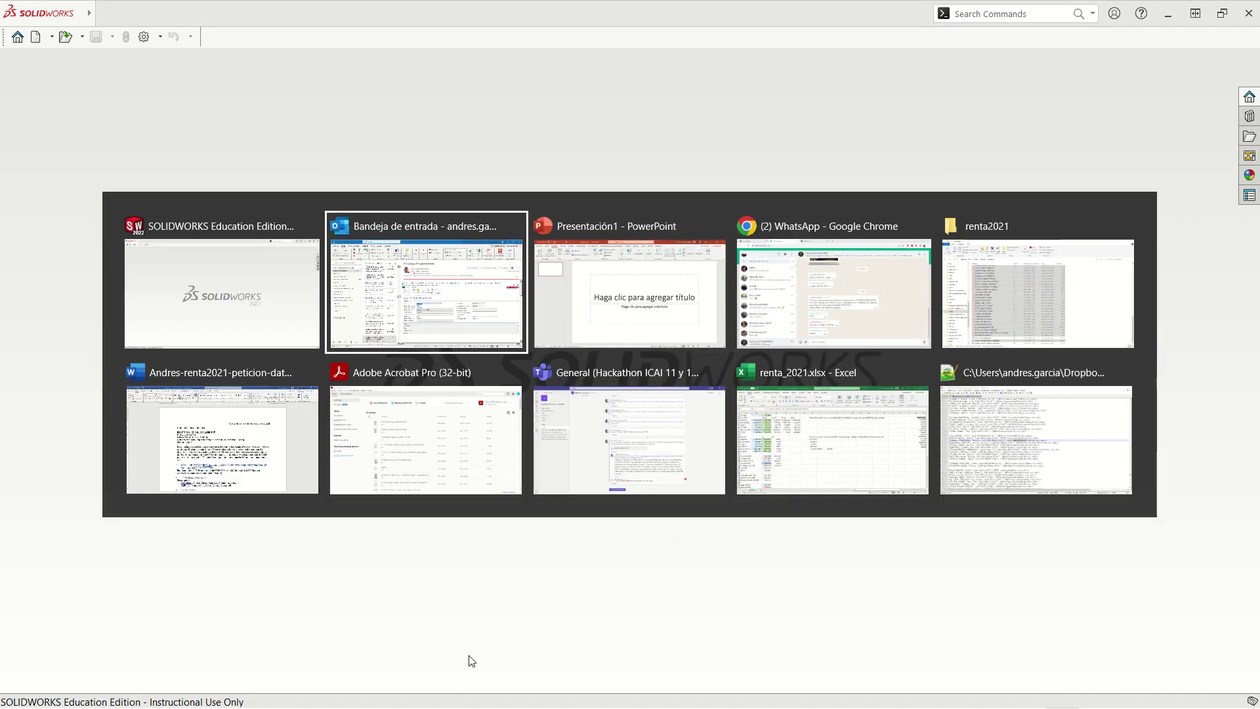
{"action": "key", "text": "alt+Tab"}
{"action": "key", "text": "alt+Tab"}
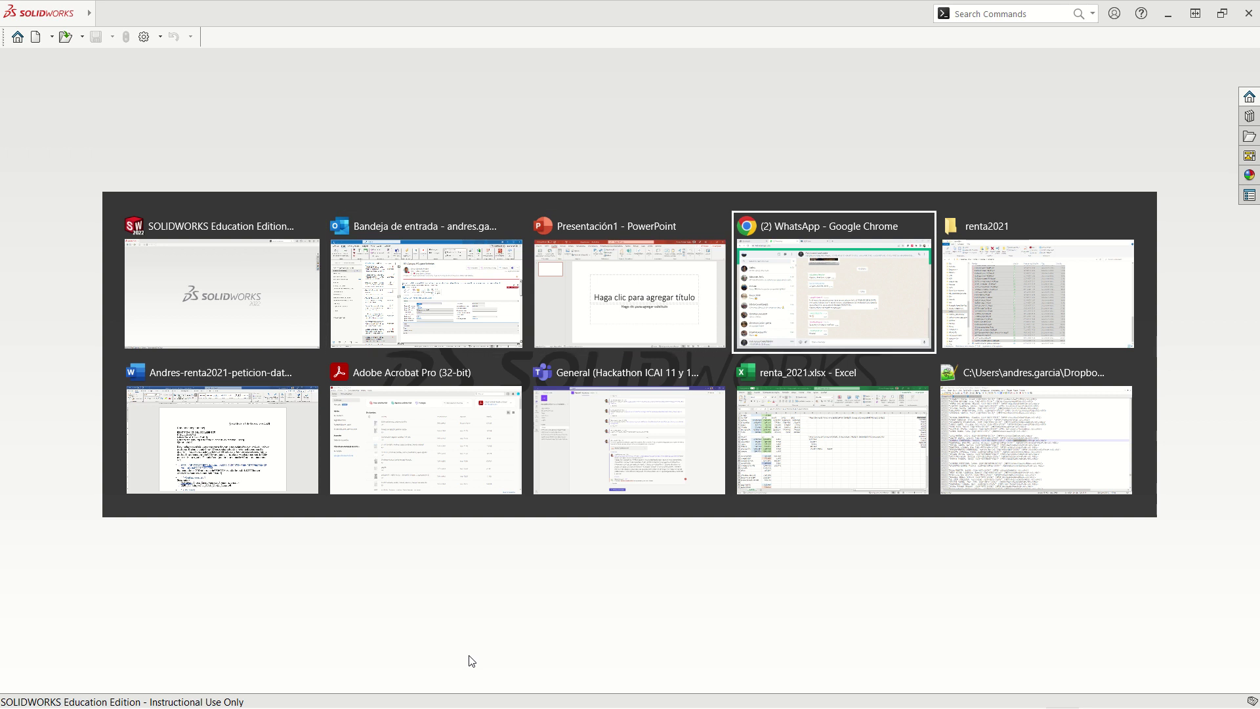
{"action": "key", "text": "alt+Tab"}
{"action": "left_click", "coordinate": [413, 130]}
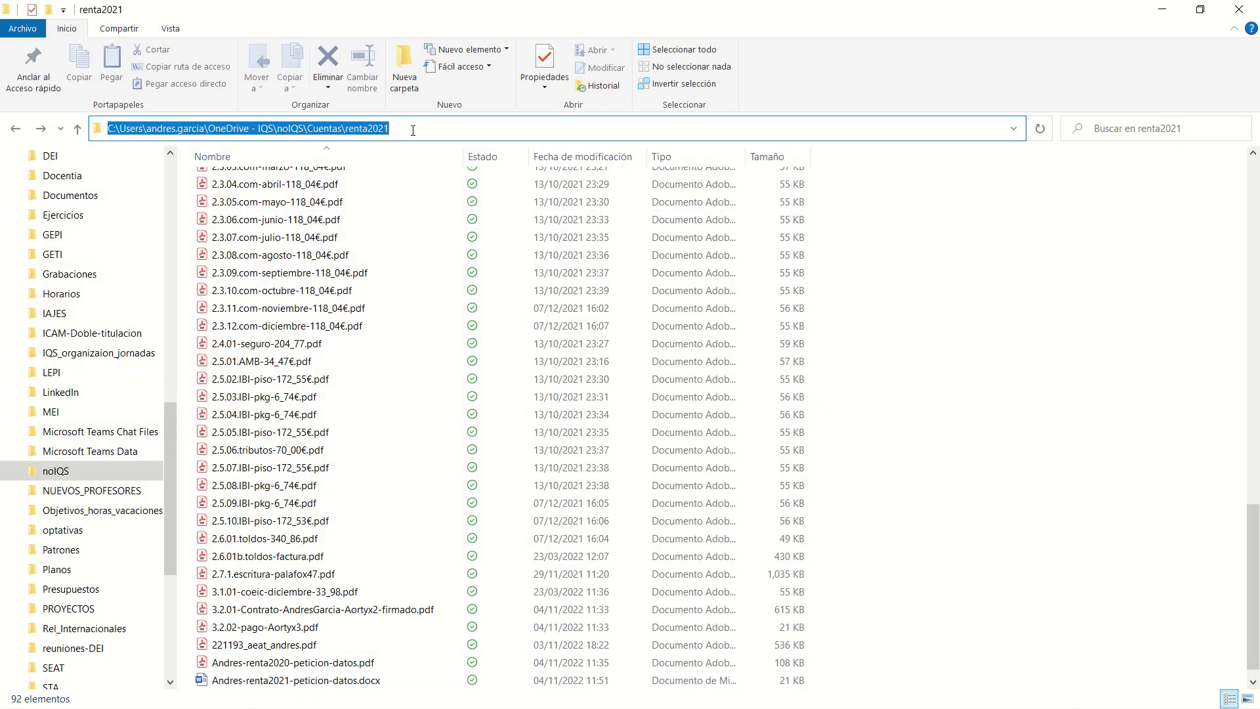
{"action": "type", "text": "\\\\sdo"}
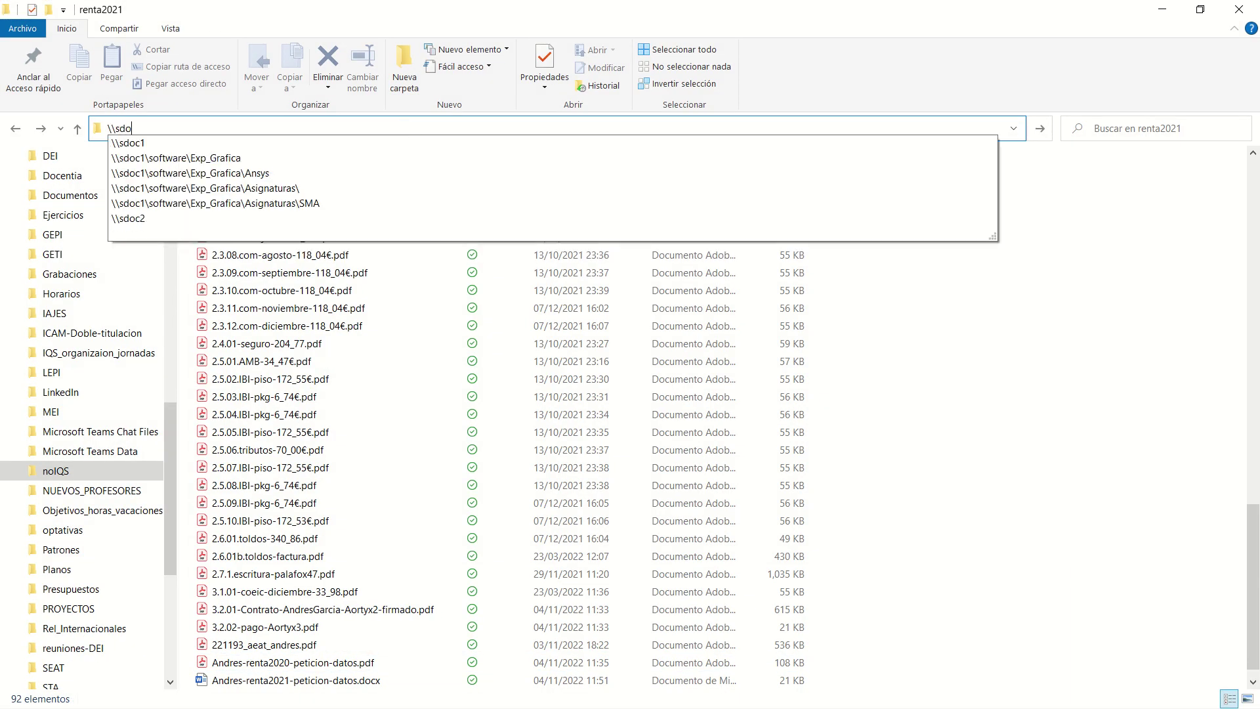
{"action": "type", "text": "c1"}
{"action": "key", "text": "Return"}
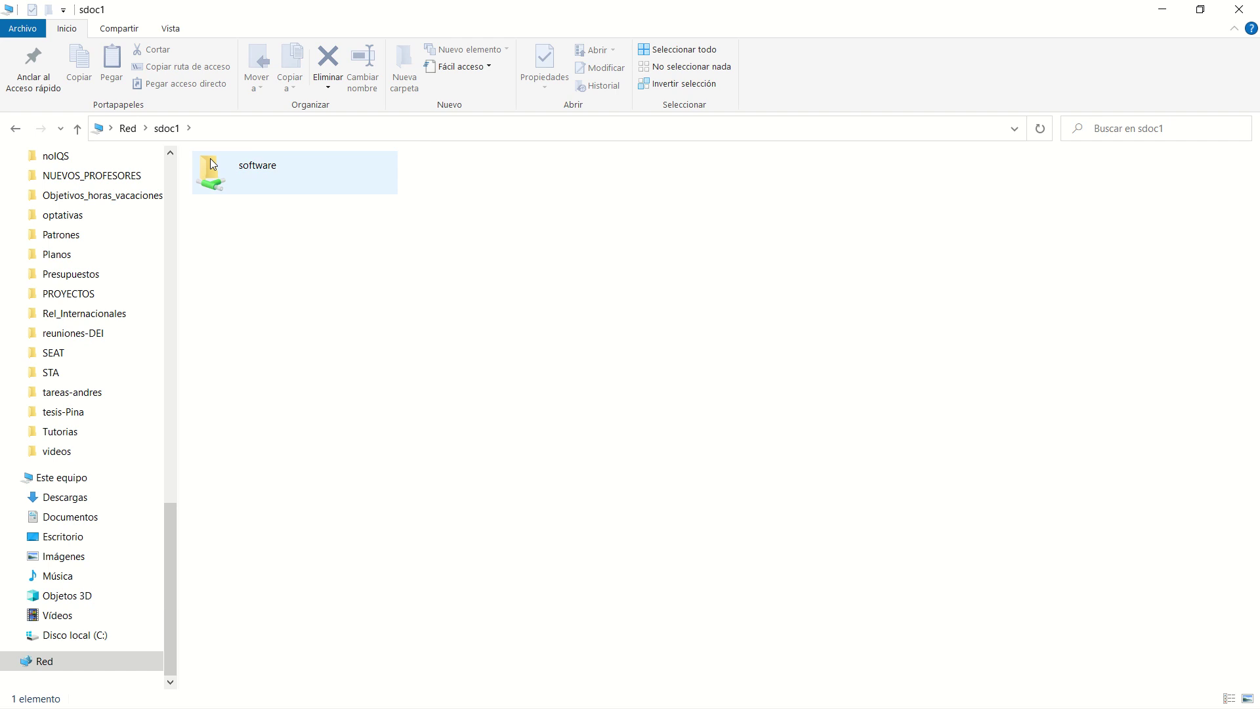
- Open software > Exp_Grafica > Asignaturas > DI > Configuracion-SW, then minimise Explorer
{"action": "double_click", "coordinate": [202, 163]}
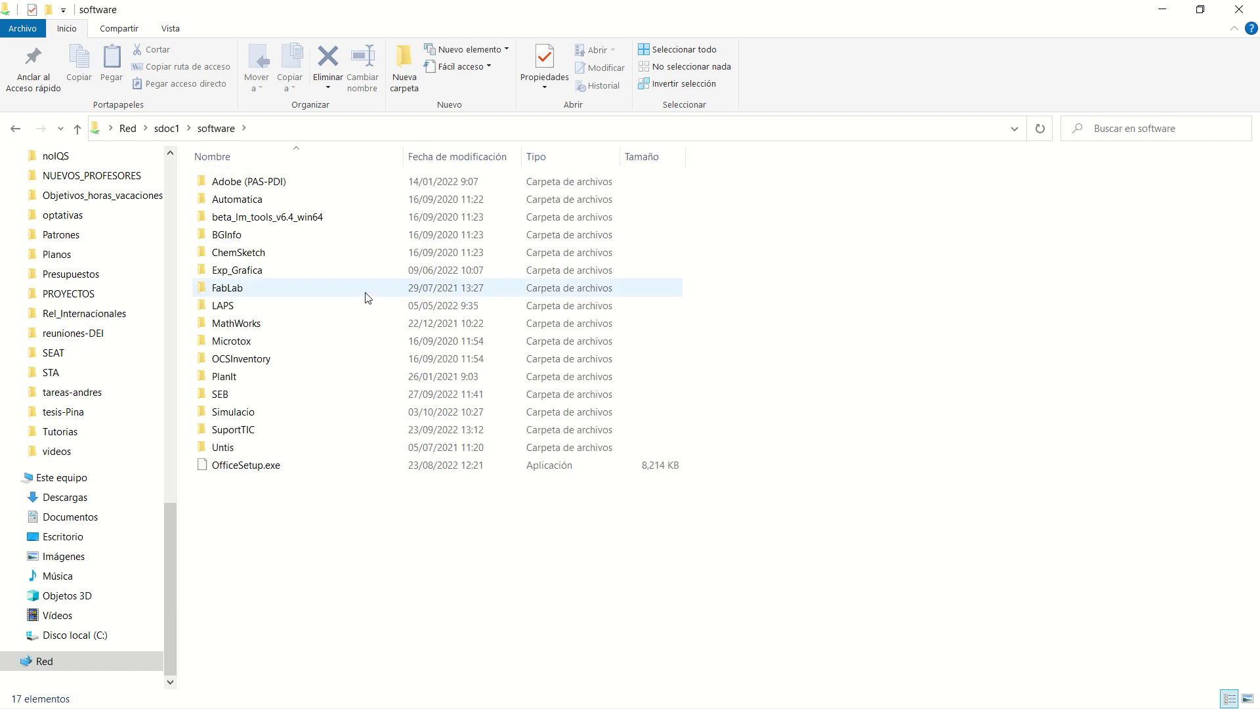
{"action": "double_click", "coordinate": [240, 271]}
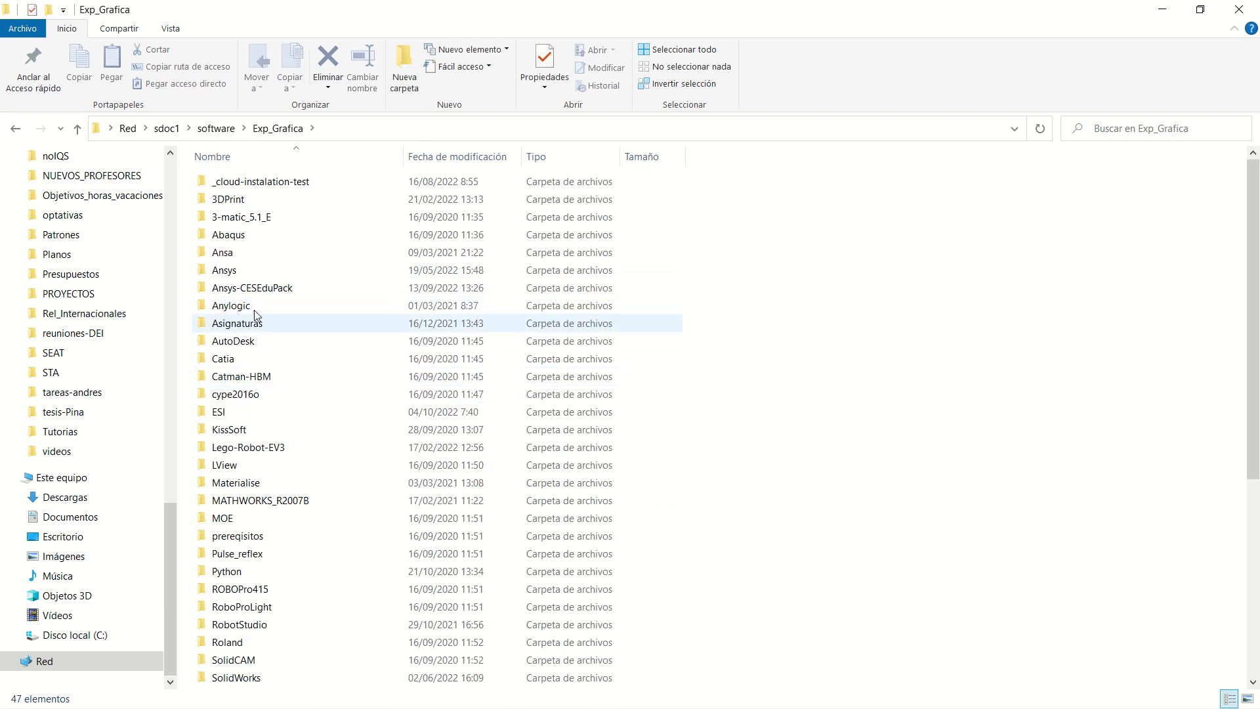
{"action": "double_click", "coordinate": [233, 322]}
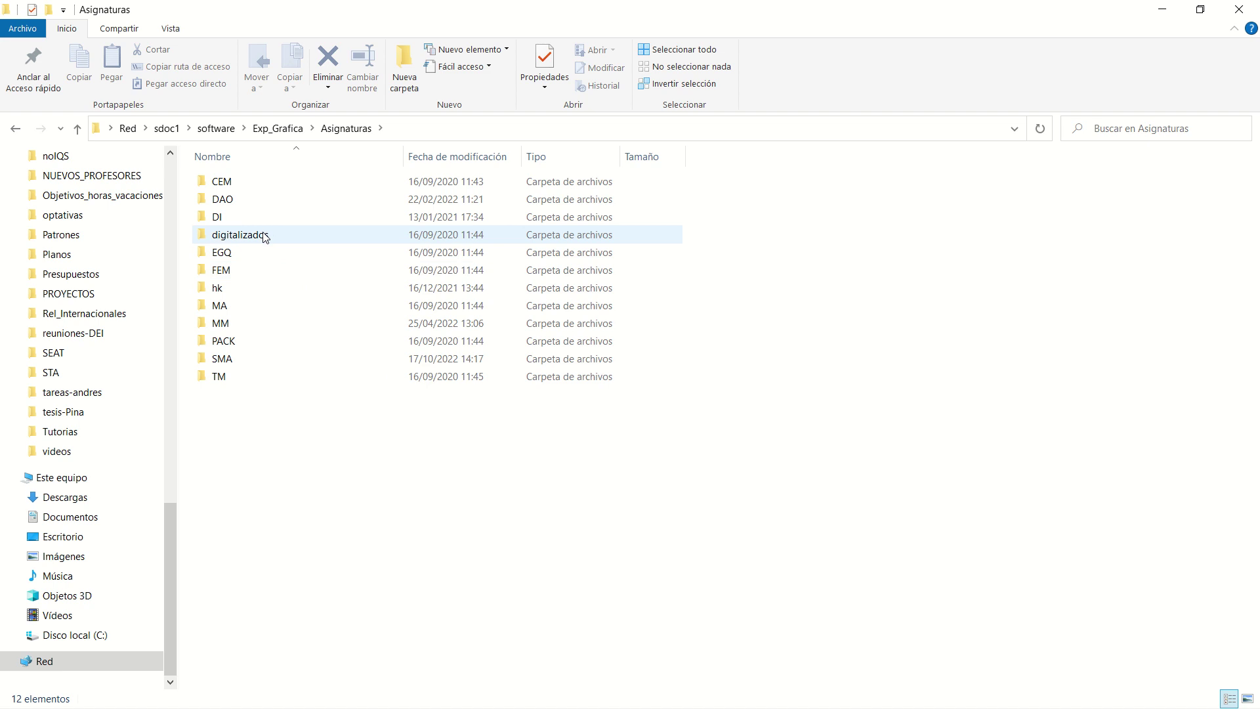
{"action": "double_click", "coordinate": [231, 218]}
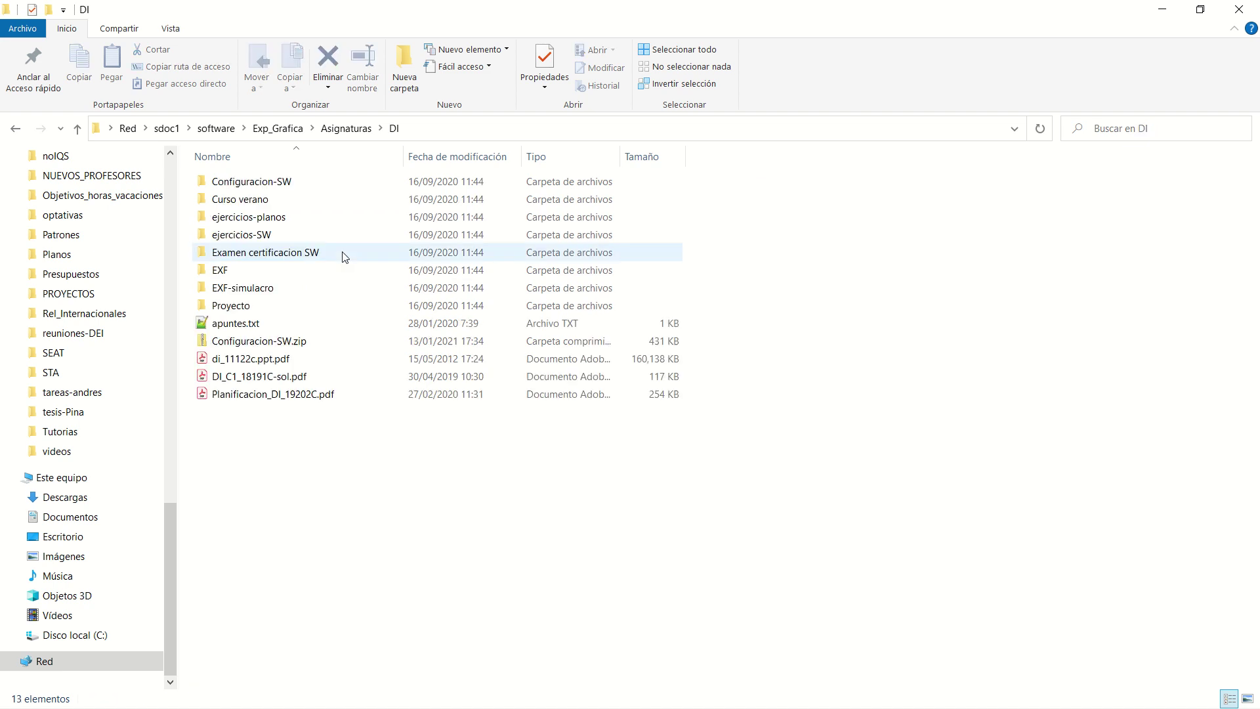
{"action": "double_click", "coordinate": [289, 181]}
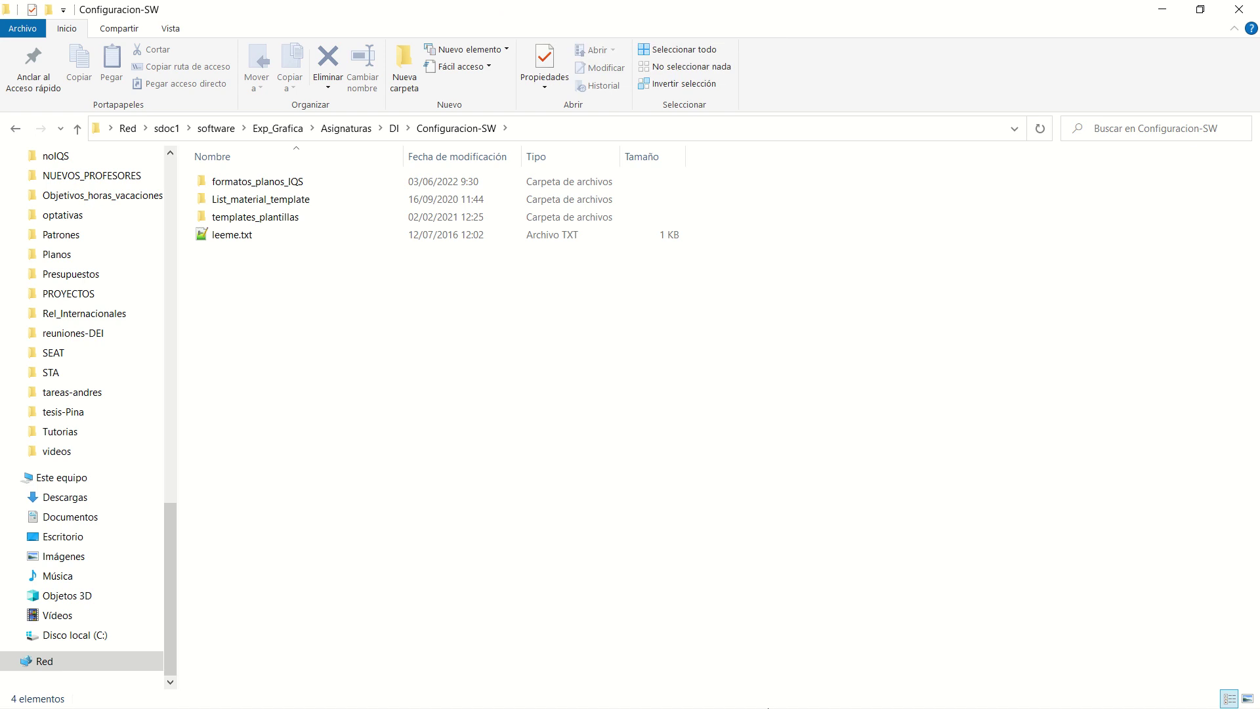
{"action": "left_click", "coordinate": [1175, 14]}
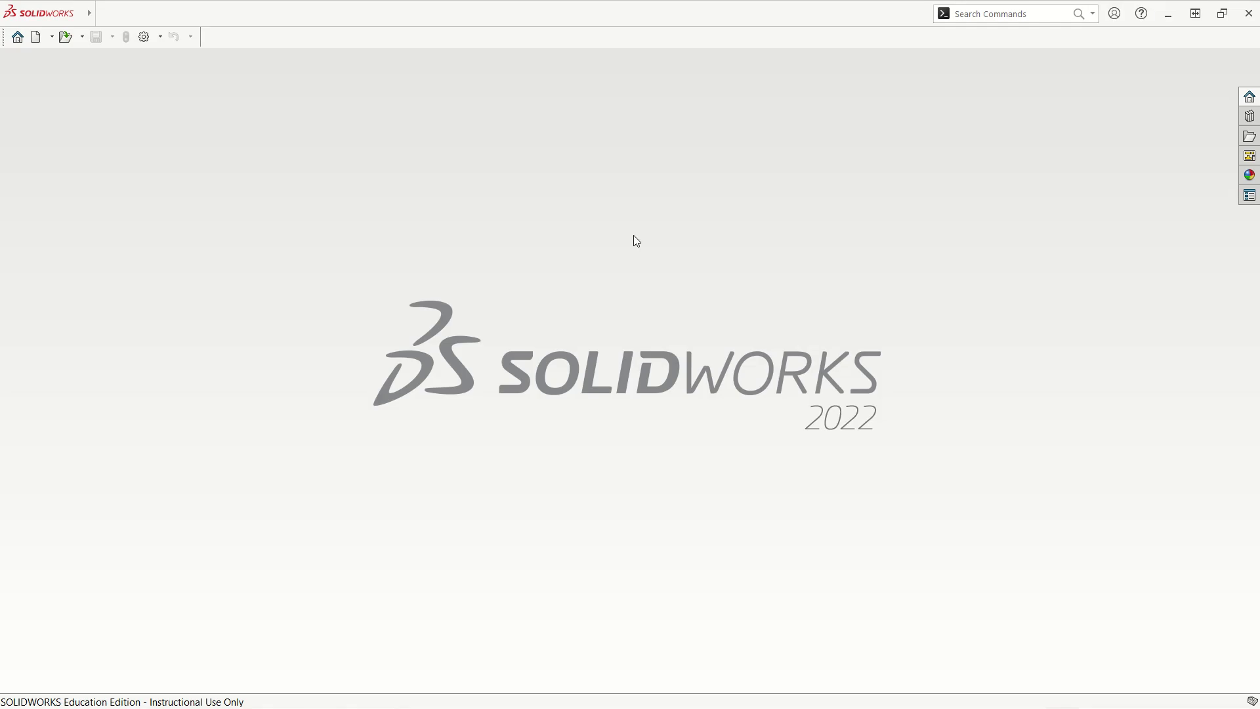
- Create a new part, Part2, from the Pieza-material template
{"action": "left_click", "coordinate": [102, 15]}
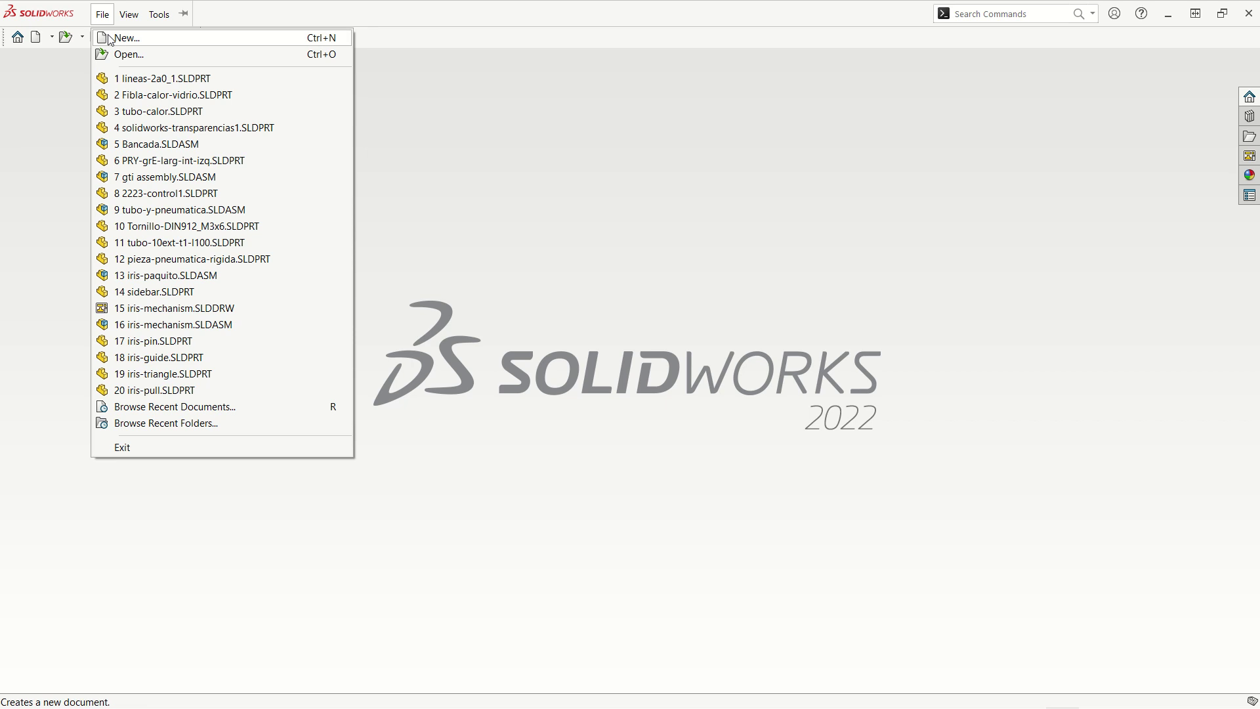
{"action": "left_click", "coordinate": [111, 38]}
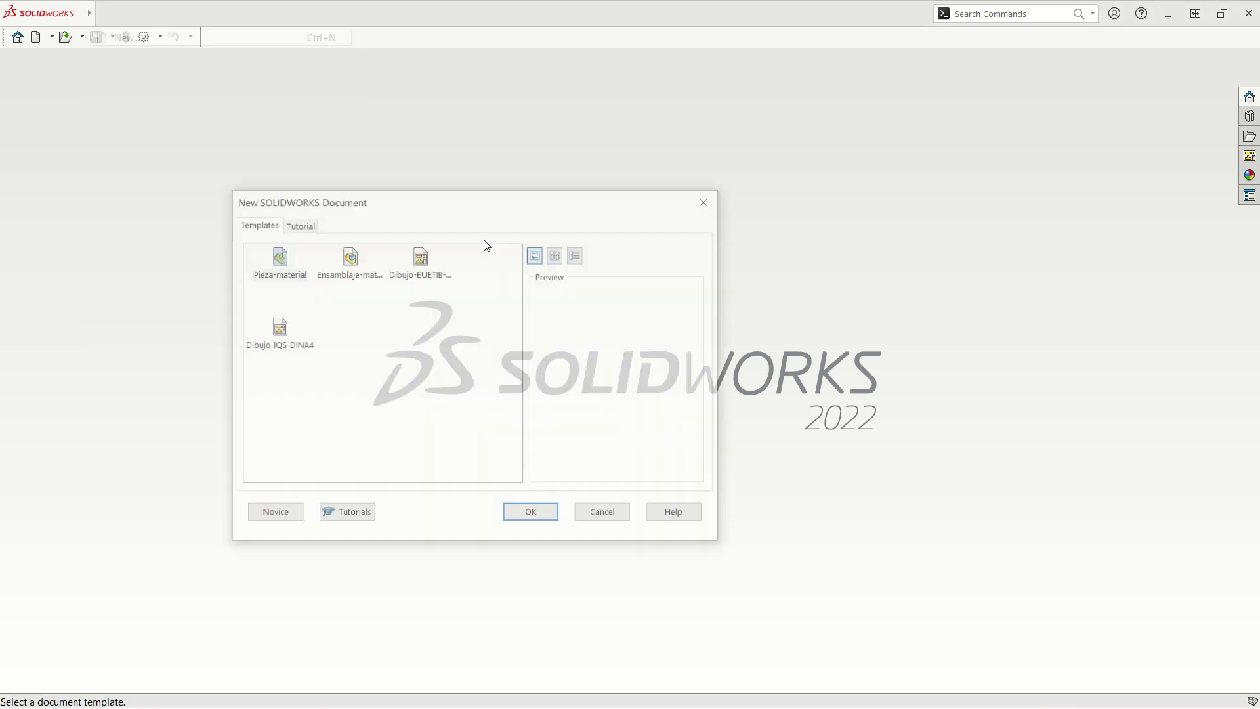
{"action": "left_click", "coordinate": [277, 257]}
{"action": "left_click", "coordinate": [537, 514]}
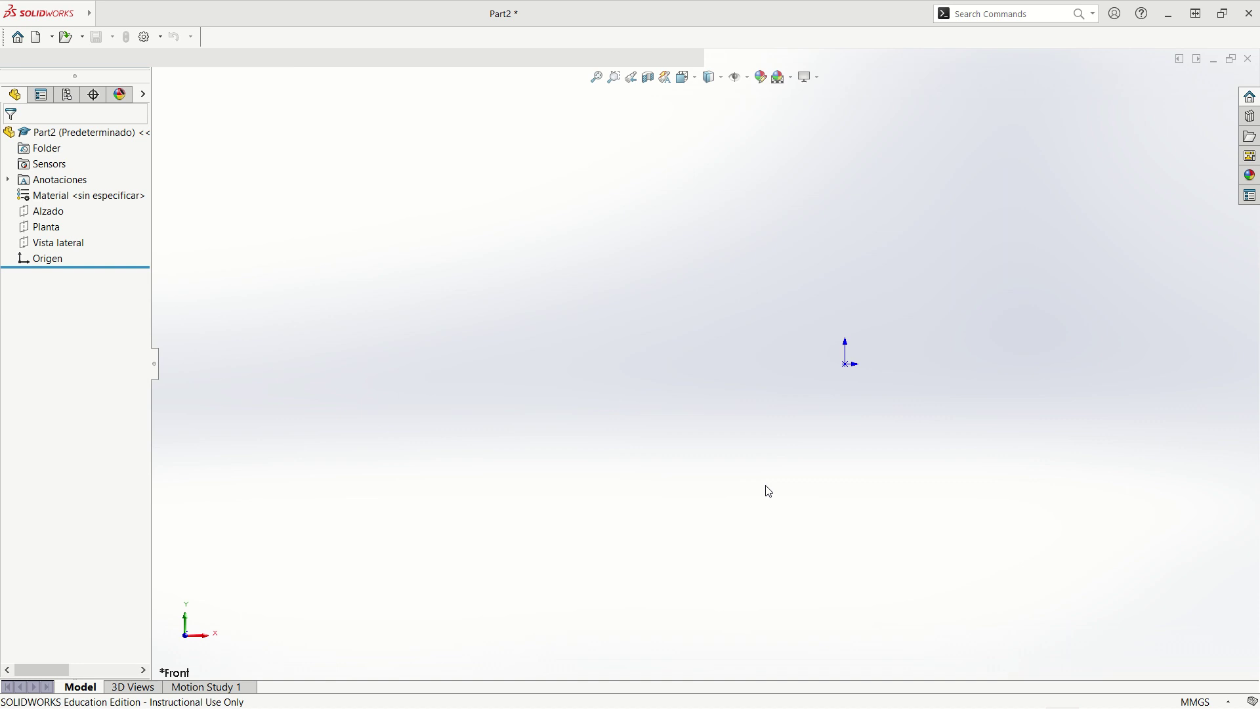
{"action": "mouse_move", "coordinate": [40, 12]}
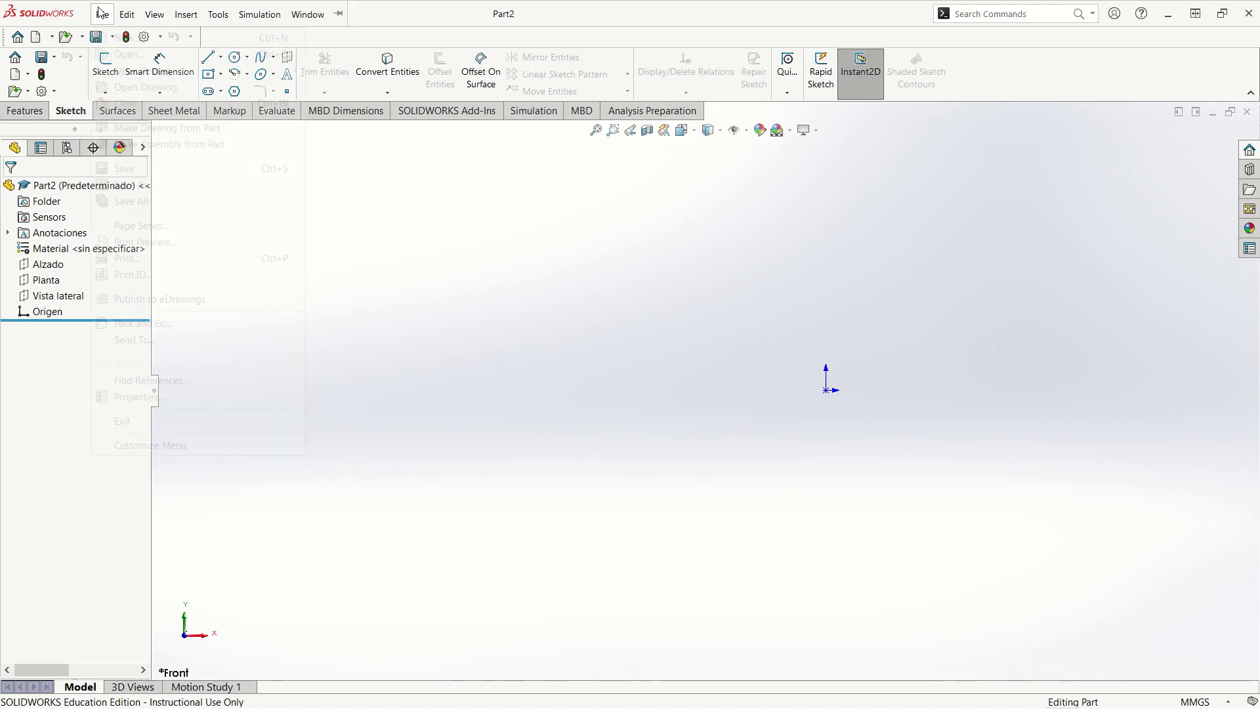
- Browse the Tutorial and custom new-document templates, then cancel without creating anything
{"action": "left_click", "coordinate": [103, 13]}
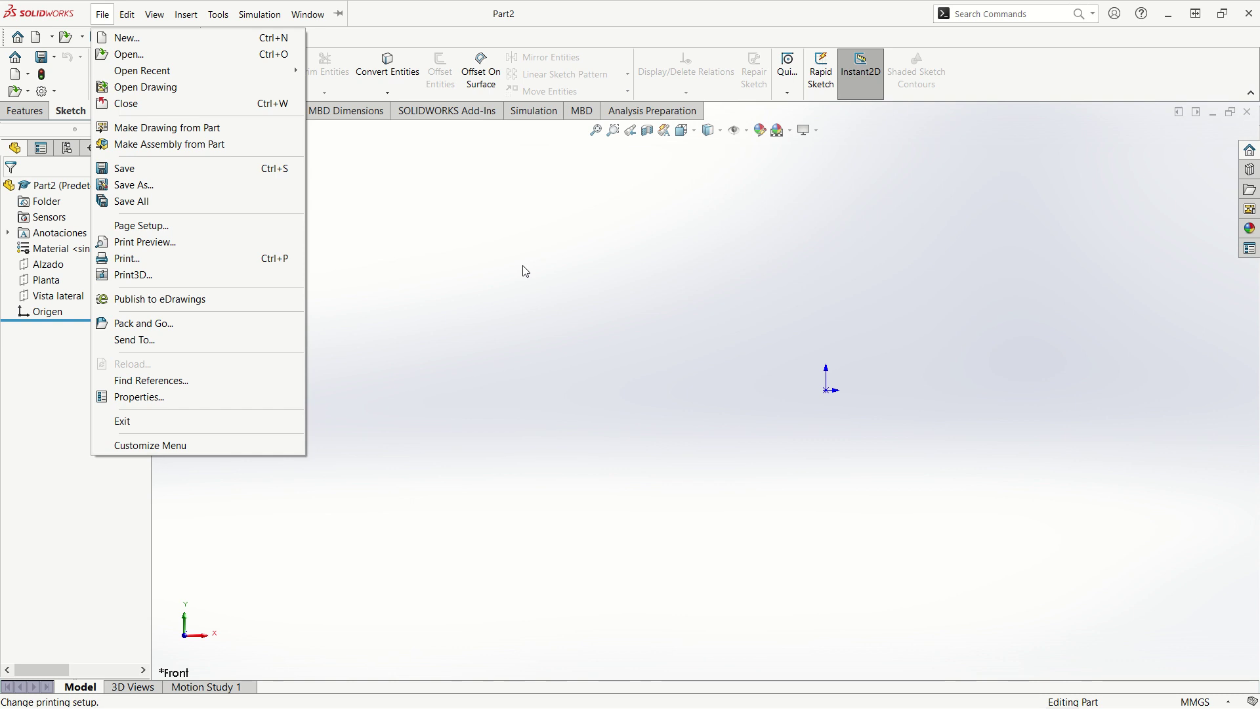
{"action": "left_click", "coordinate": [126, 38]}
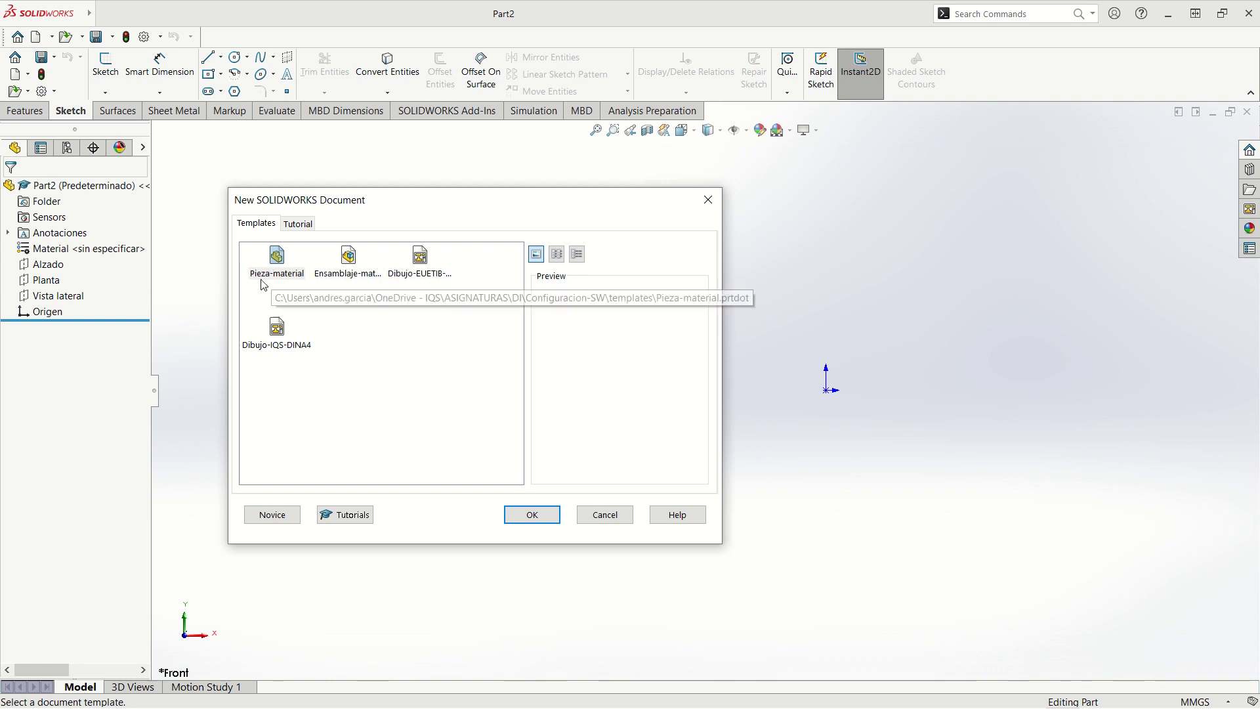
{"action": "left_click", "coordinate": [302, 224]}
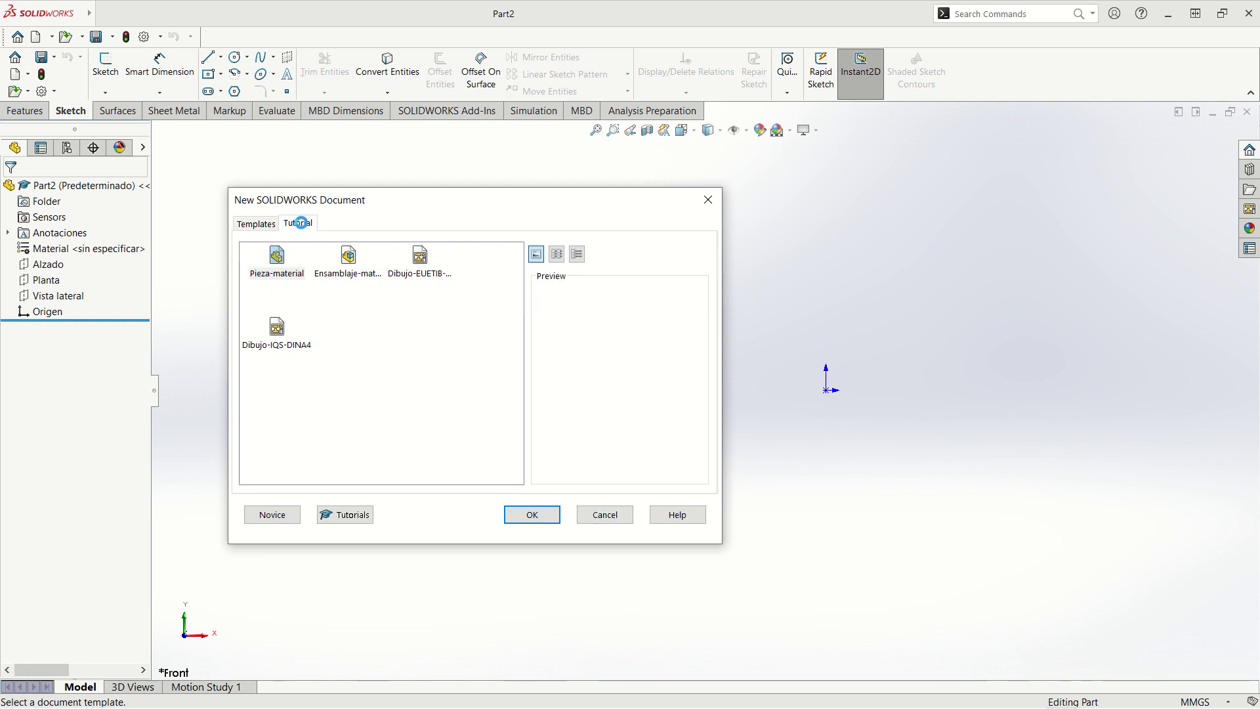
{"action": "left_click", "coordinate": [257, 225]}
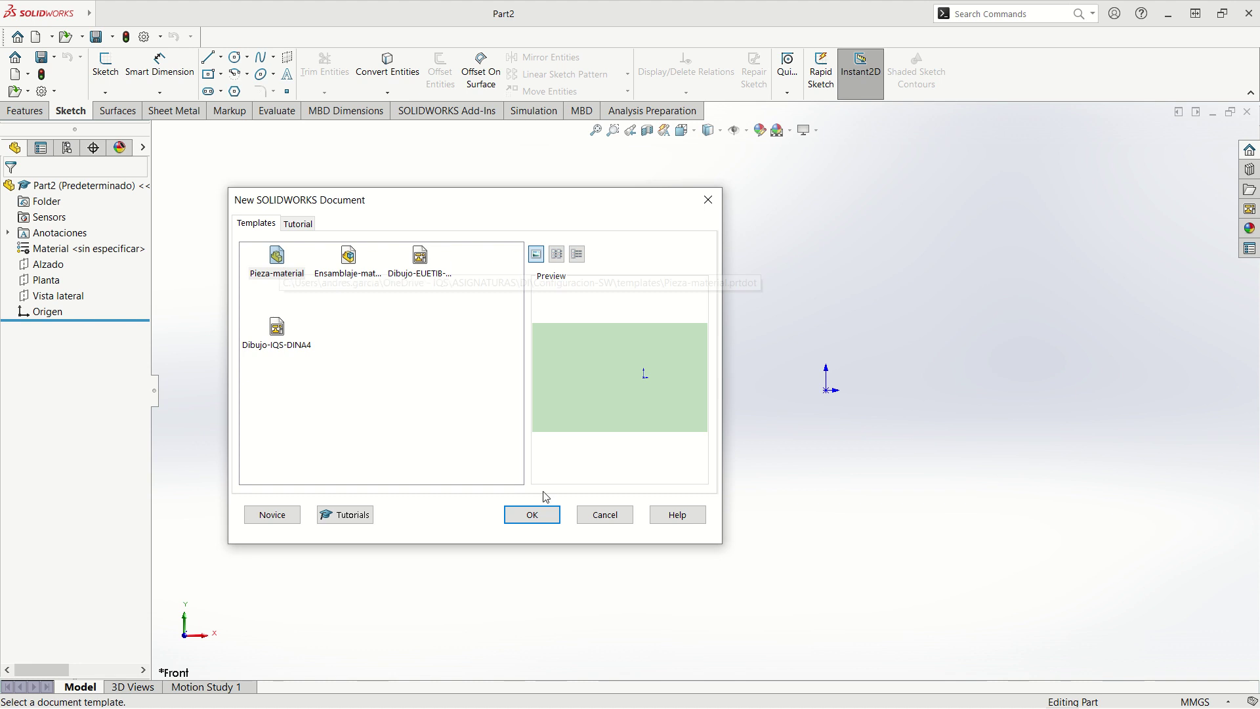
{"action": "left_click", "coordinate": [615, 518]}
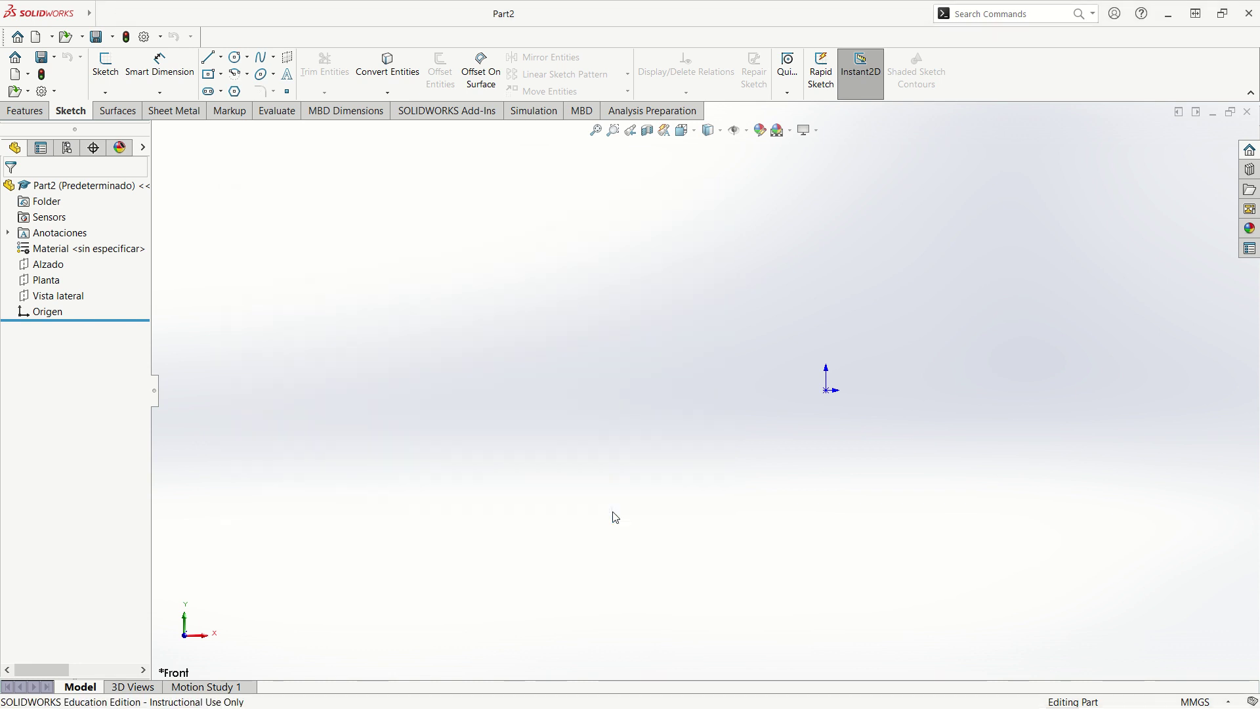
- Add Glass from Other Non-metals to the favourite materials in the material editor
{"action": "right_click", "coordinate": [54, 255]}
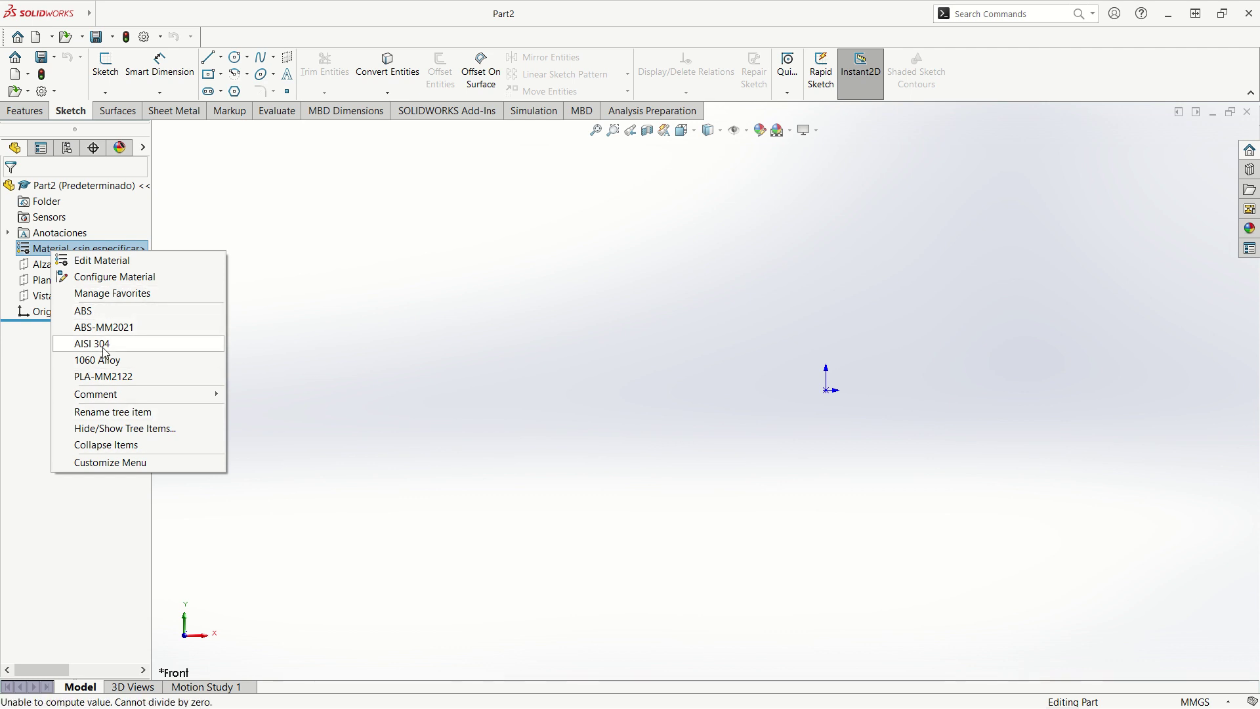
{"action": "left_click", "coordinate": [115, 262]}
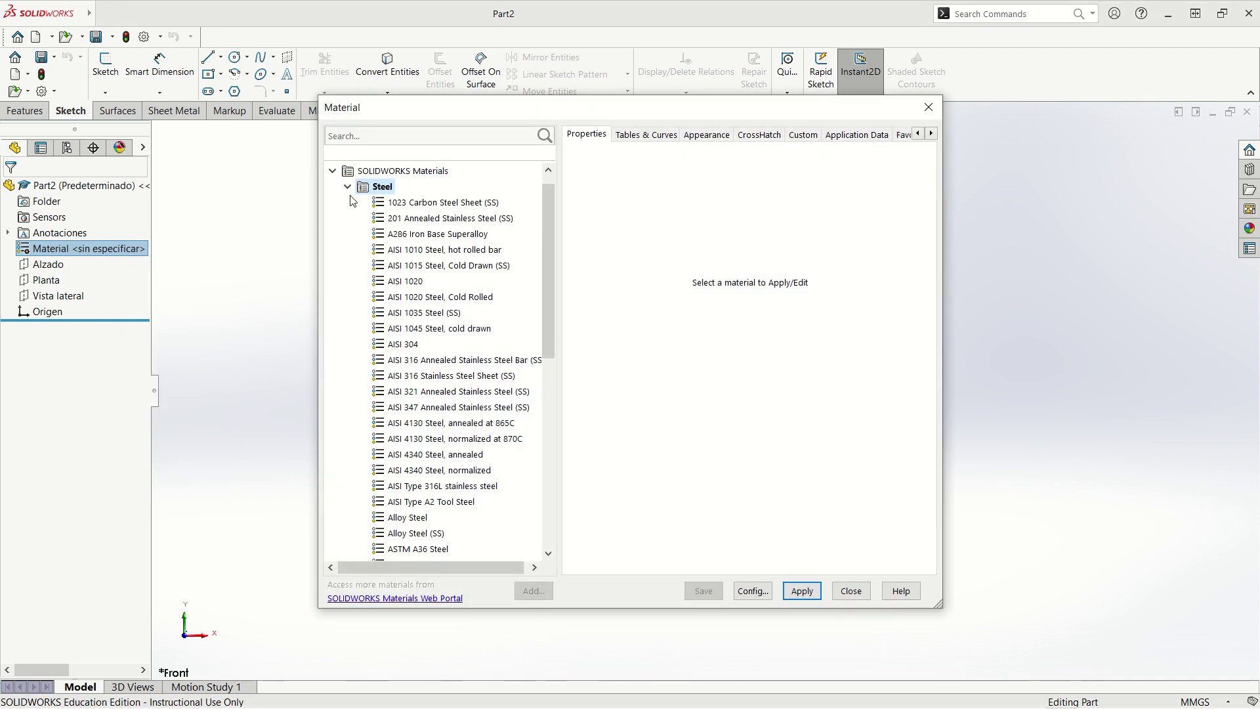
{"action": "left_click", "coordinate": [347, 187]}
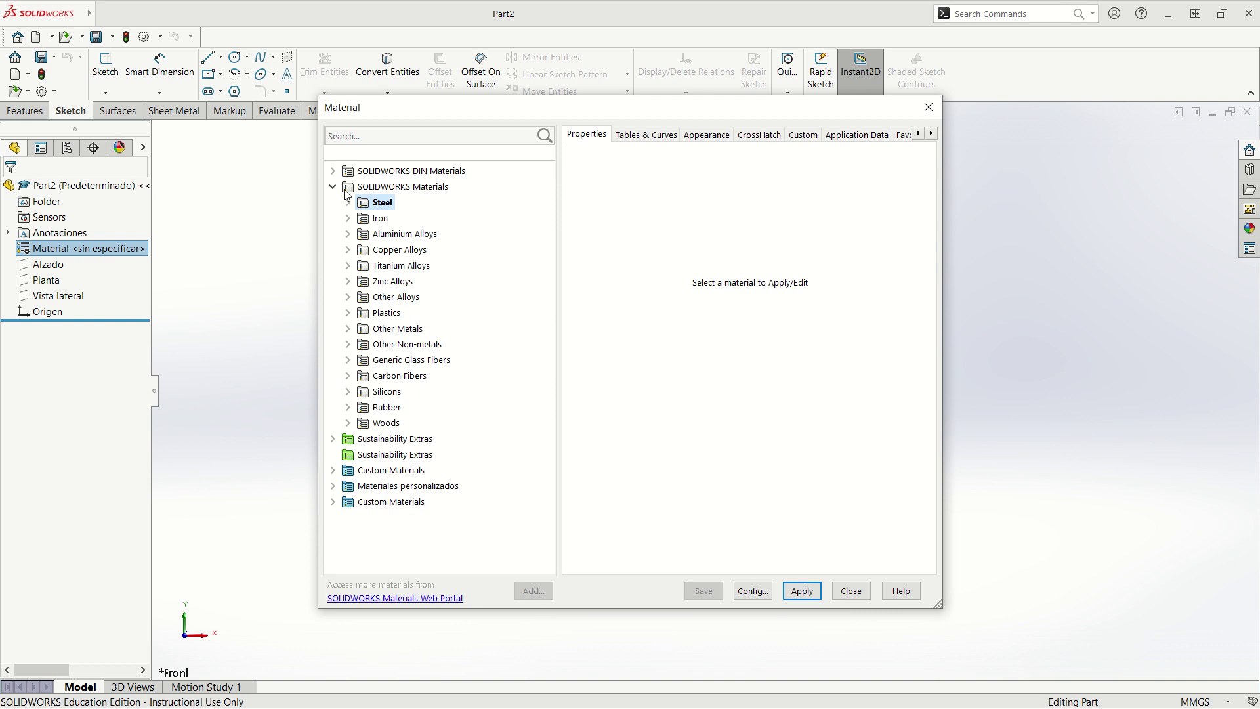
{"action": "double_click", "coordinate": [361, 346]}
{"action": "left_click", "coordinate": [402, 408]}
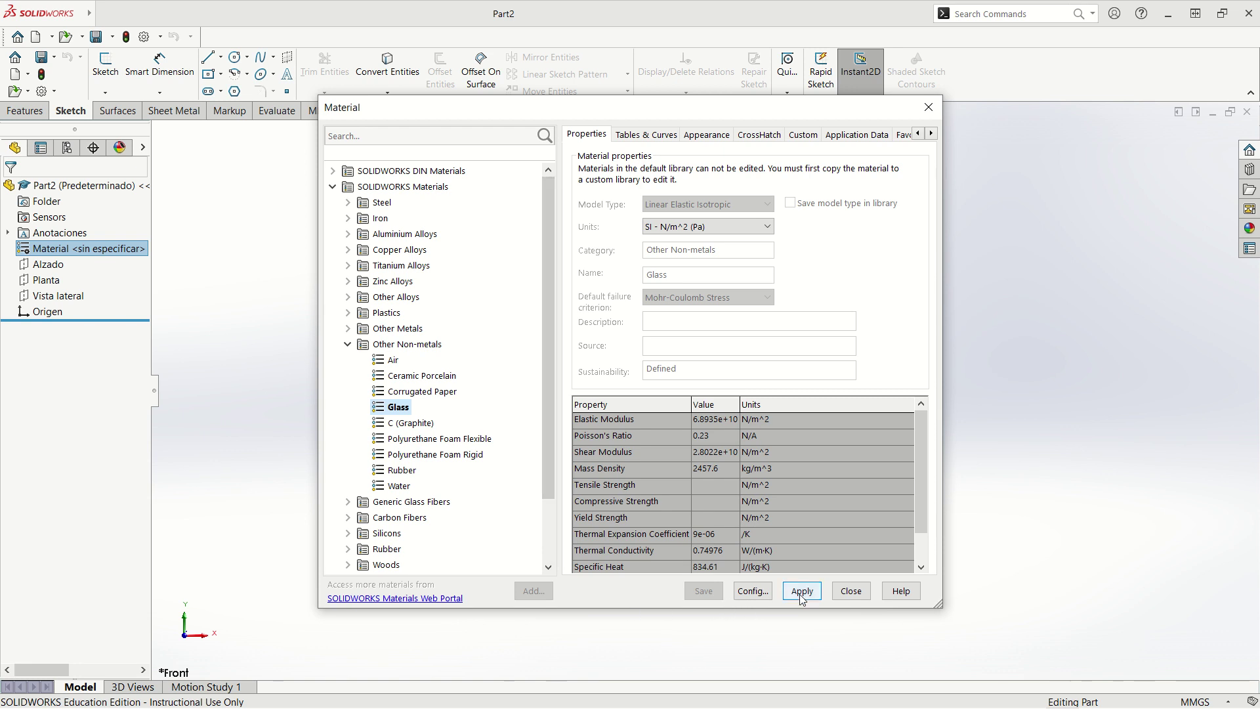
{"action": "left_click", "coordinate": [905, 135]}
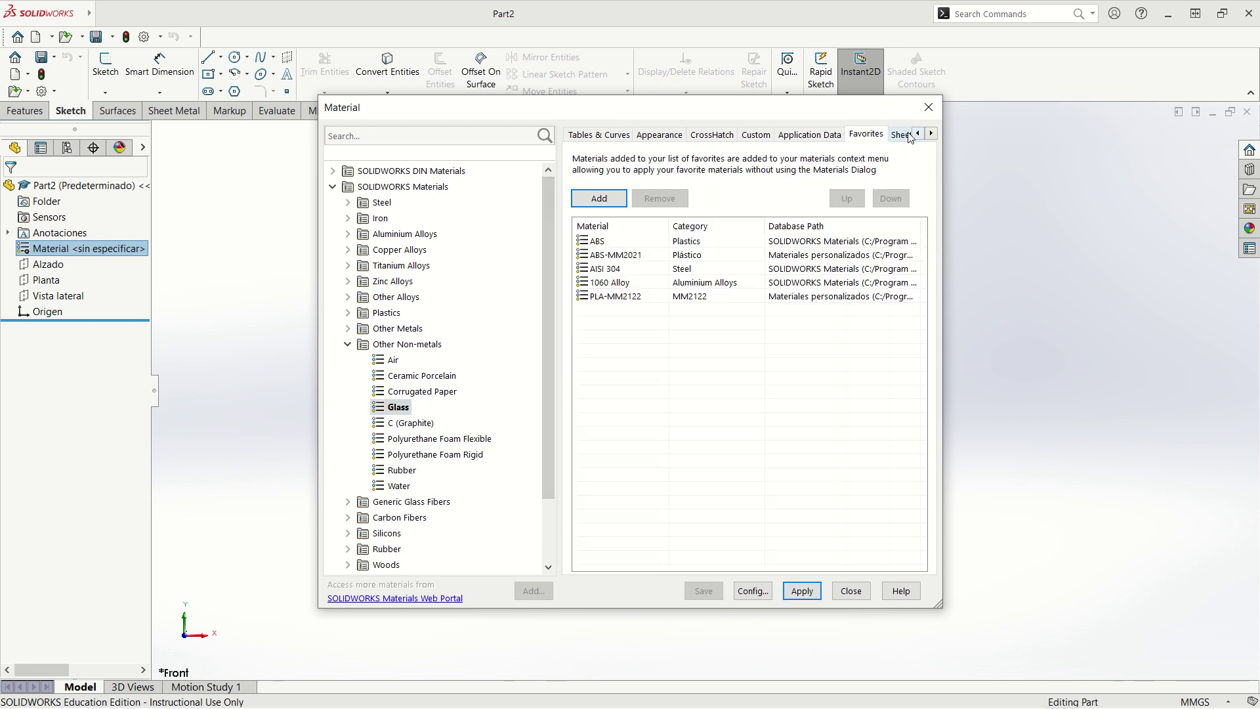
{"action": "left_click", "coordinate": [623, 200]}
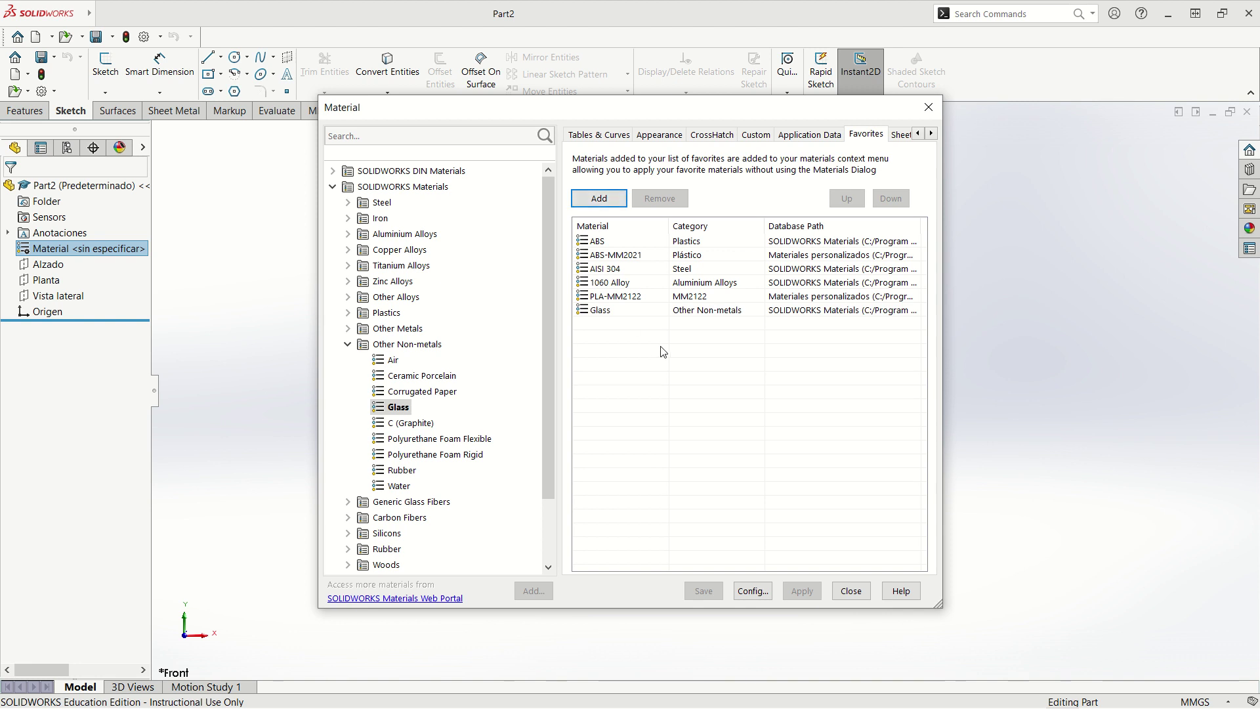
{"action": "left_click", "coordinate": [852, 591]}
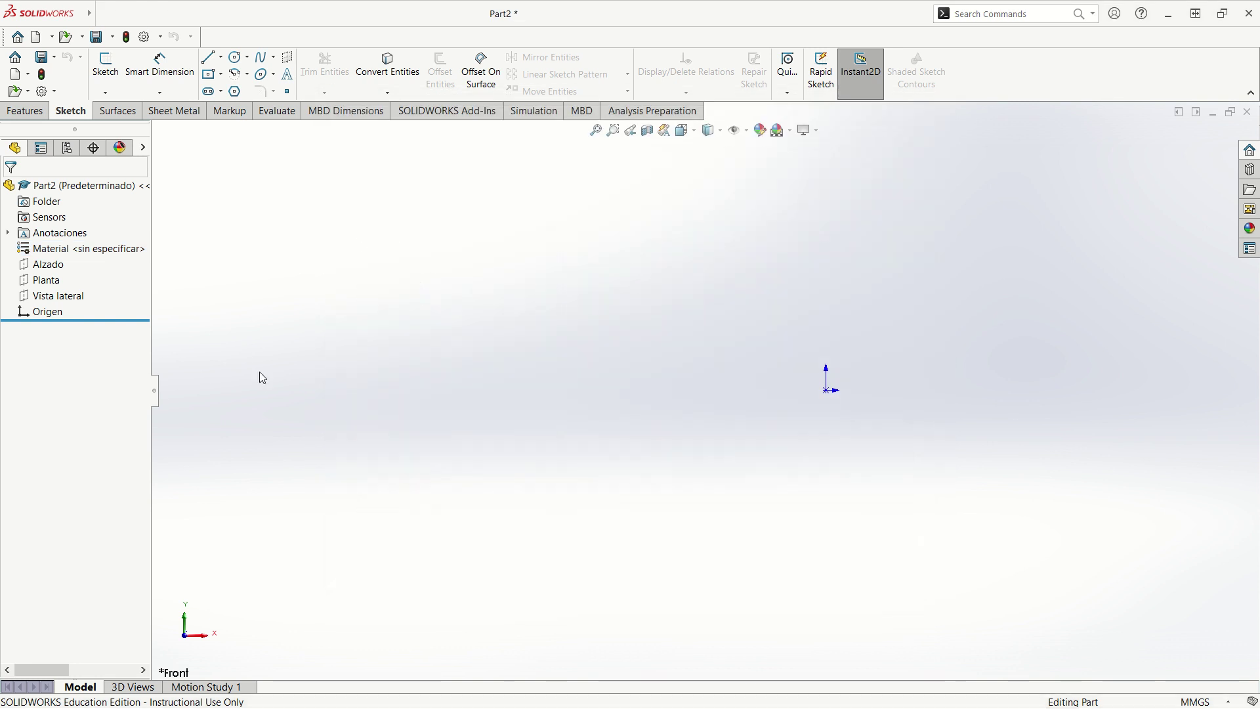
- Assign AISI 304 as the part's material and select the Alzado plane
{"action": "right_click", "coordinate": [104, 256]}
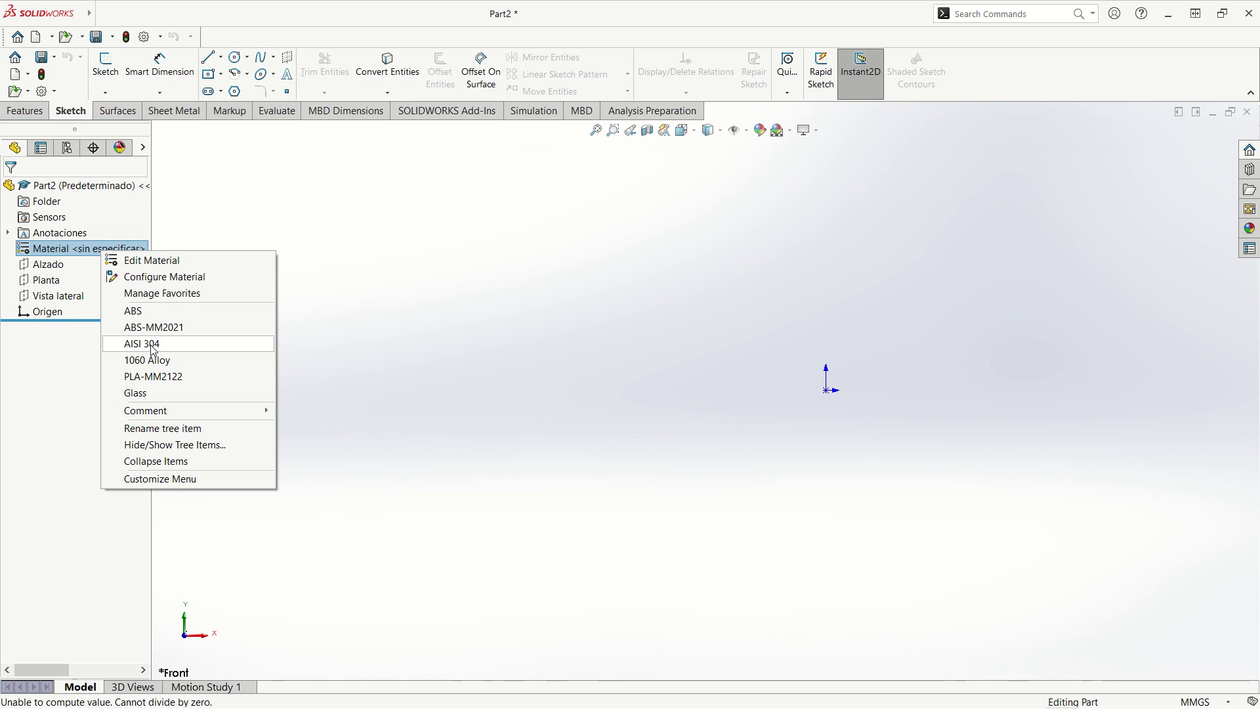
{"action": "left_click", "coordinate": [153, 344]}
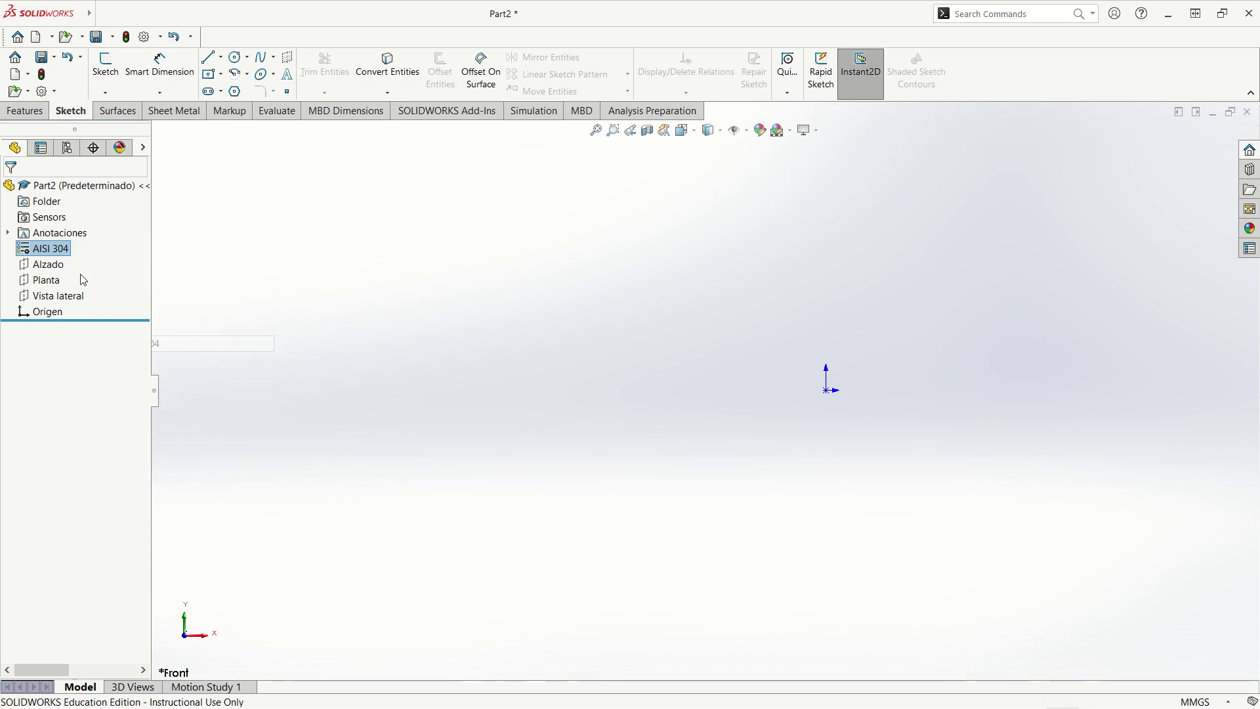
{"action": "left_click", "coordinate": [49, 265]}
- Sketch a closed eight-line stepped shaft profile on Alzado, starting and closing at the origin
{"action": "left_click", "coordinate": [51, 245]}
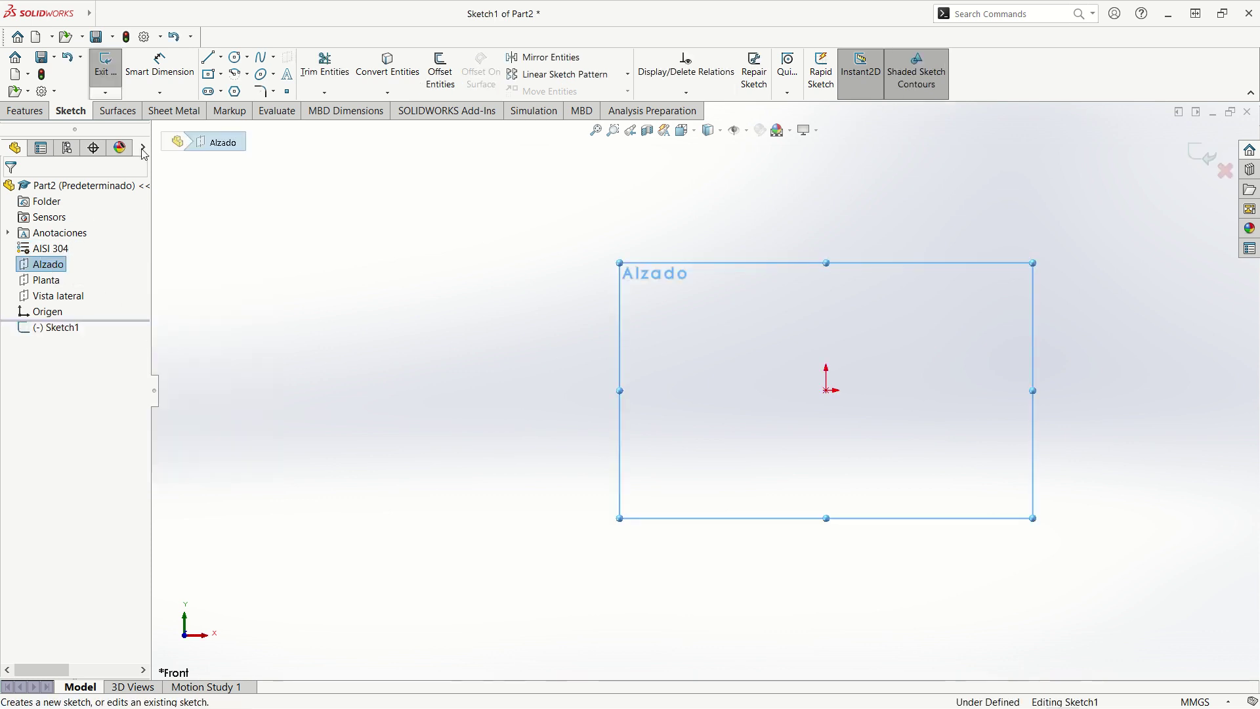
{"action": "left_click", "coordinate": [205, 62]}
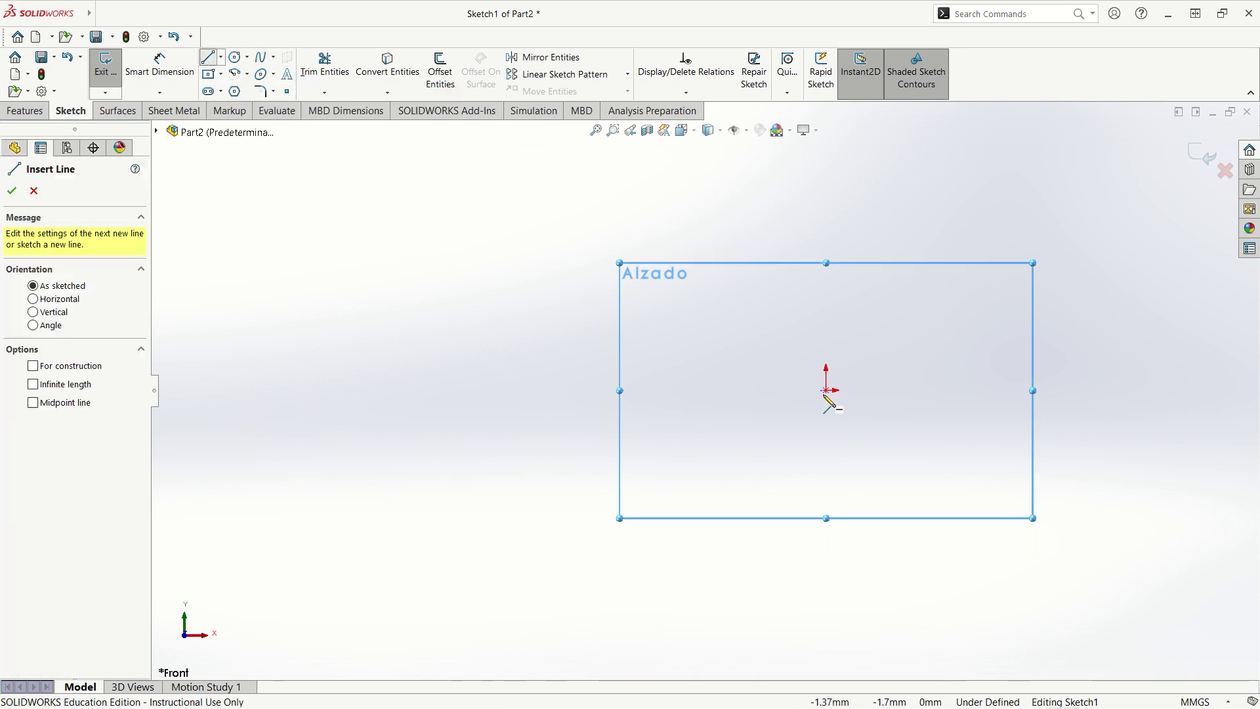
{"action": "left_click", "coordinate": [826, 359]}
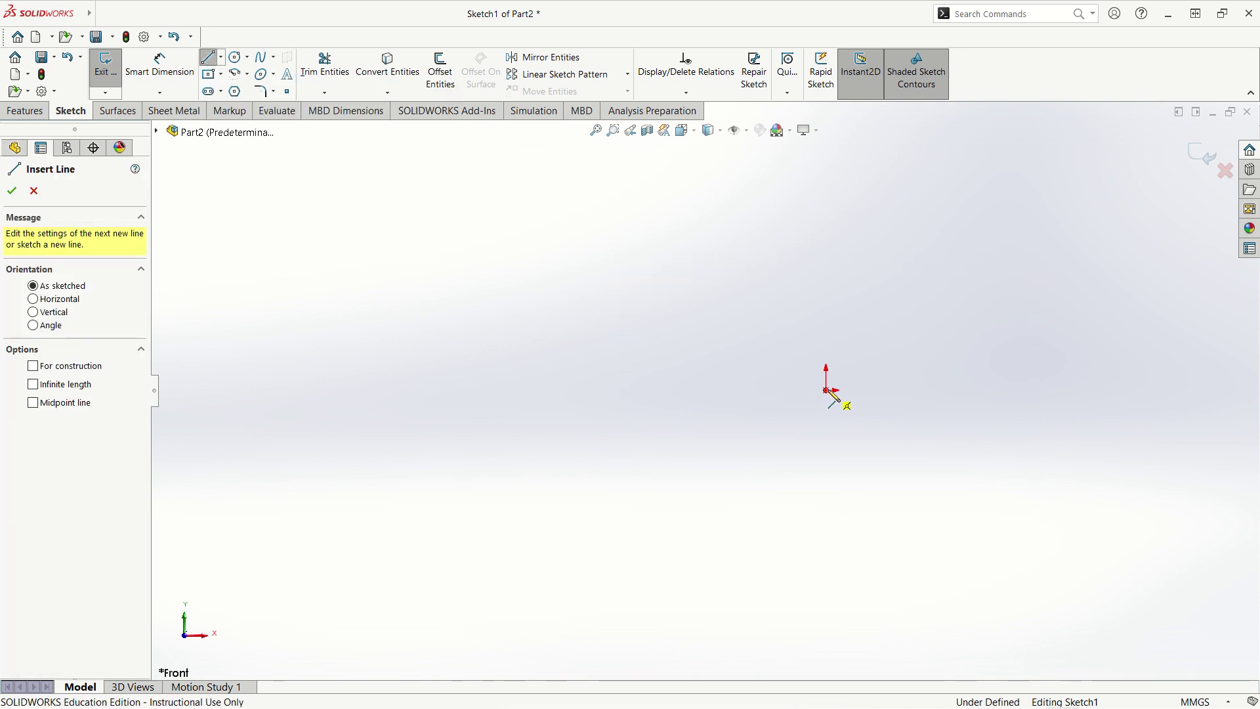
{"action": "left_click", "coordinate": [894, 358]}
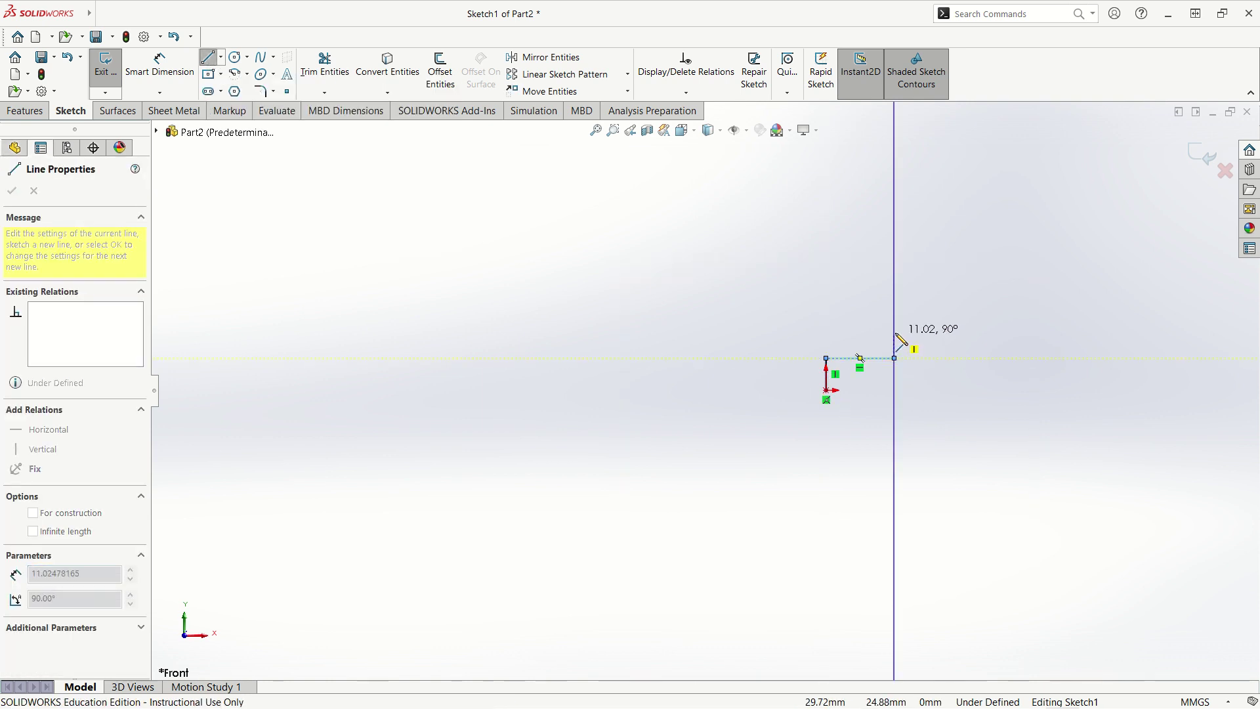
{"action": "left_click", "coordinate": [894, 333]}
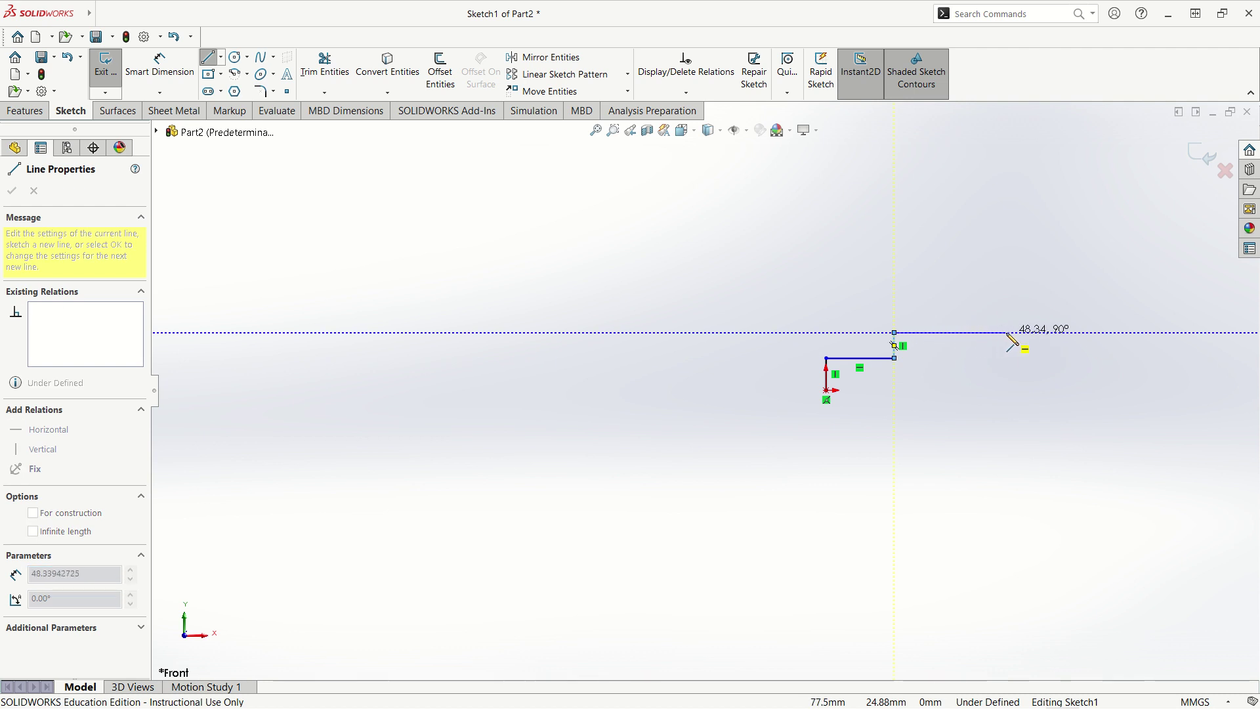
{"action": "left_click", "coordinate": [1006, 332]}
{"action": "left_click", "coordinate": [1006, 318]}
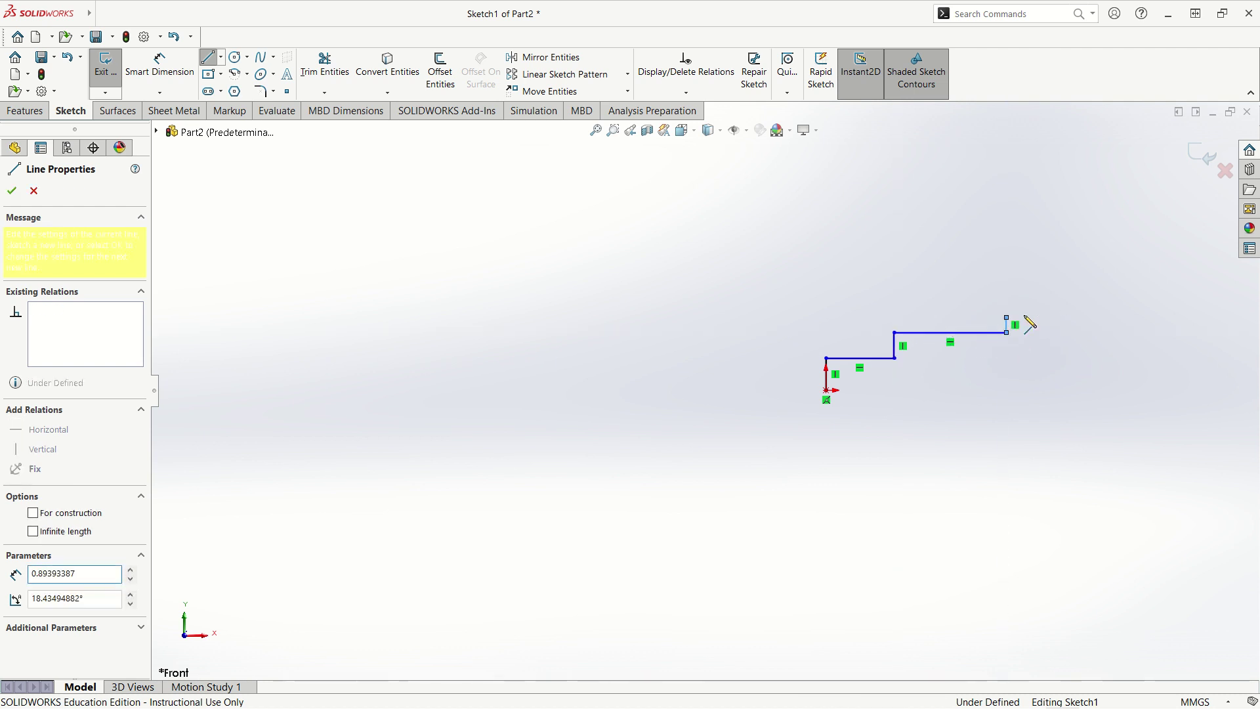
{"action": "left_click", "coordinate": [1109, 318]}
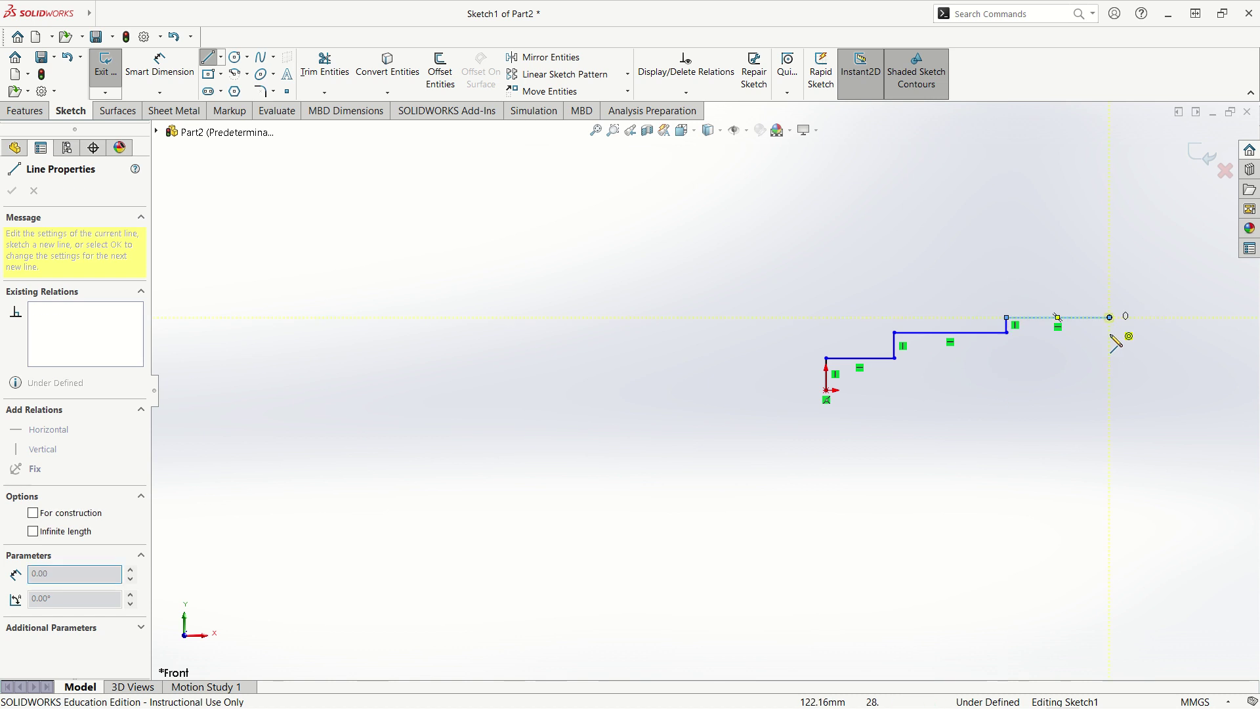
{"action": "left_click", "coordinate": [1111, 358]}
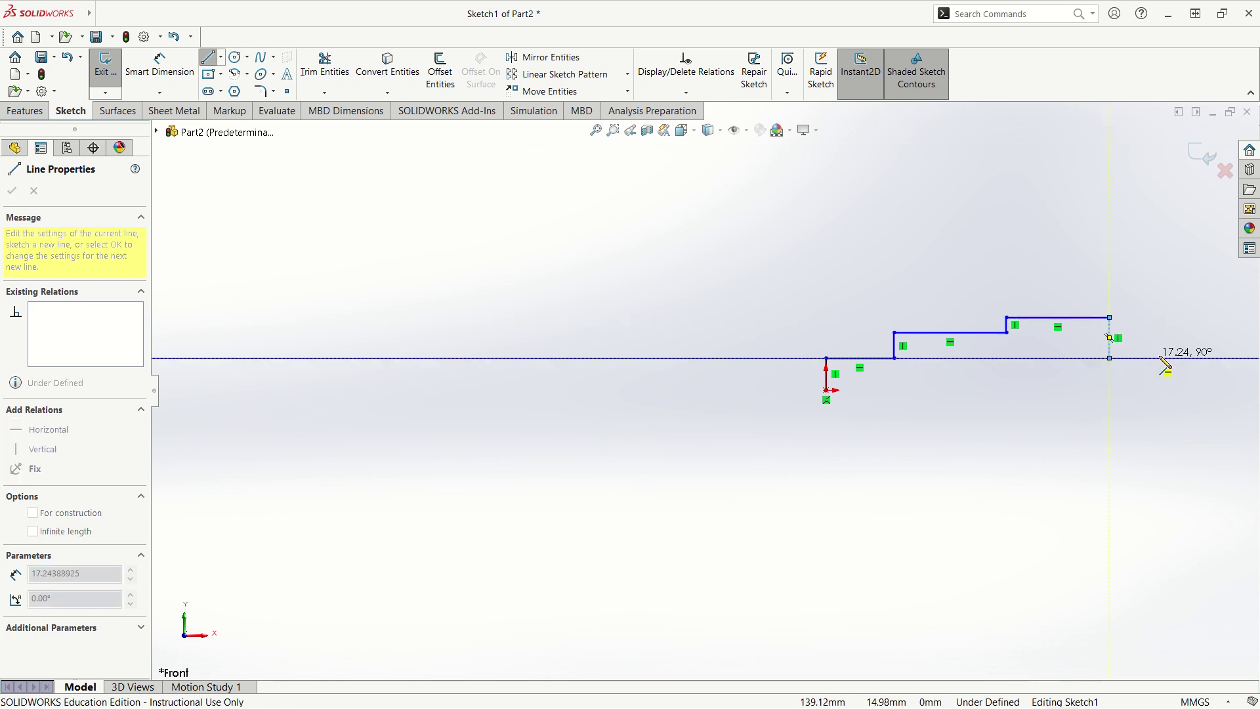
{"action": "left_click", "coordinate": [1183, 390]}
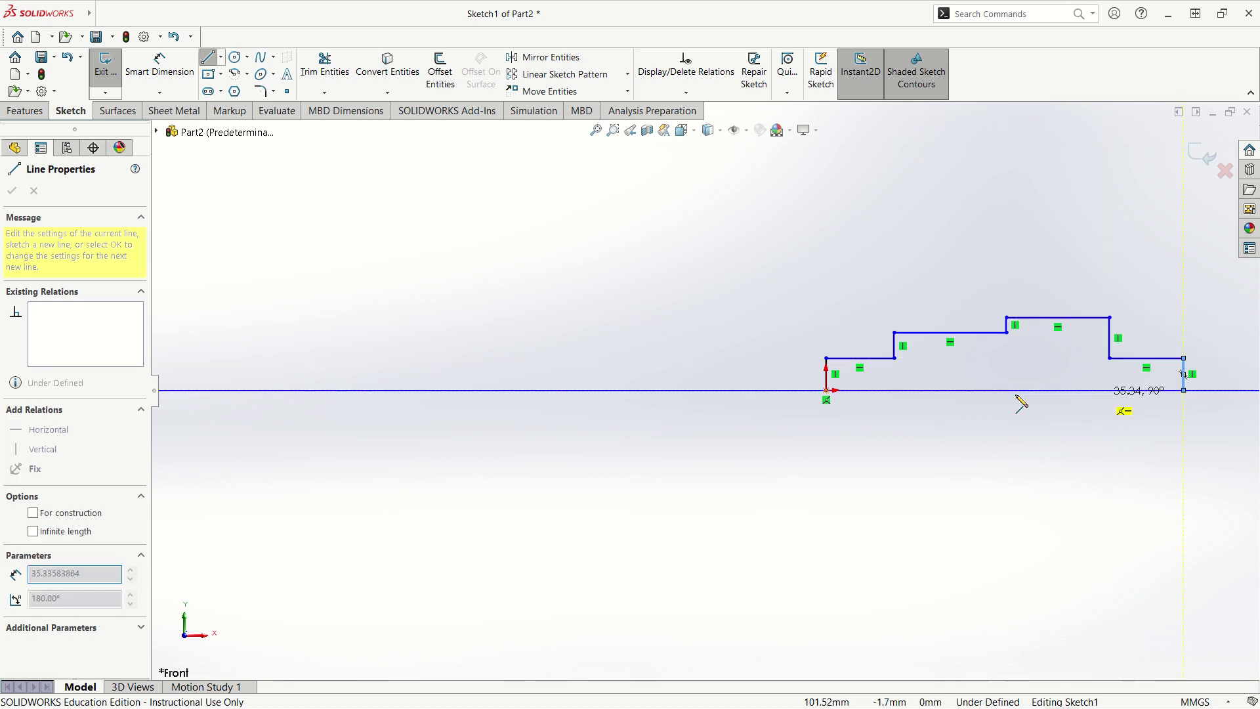
{"action": "left_click", "coordinate": [827, 392]}
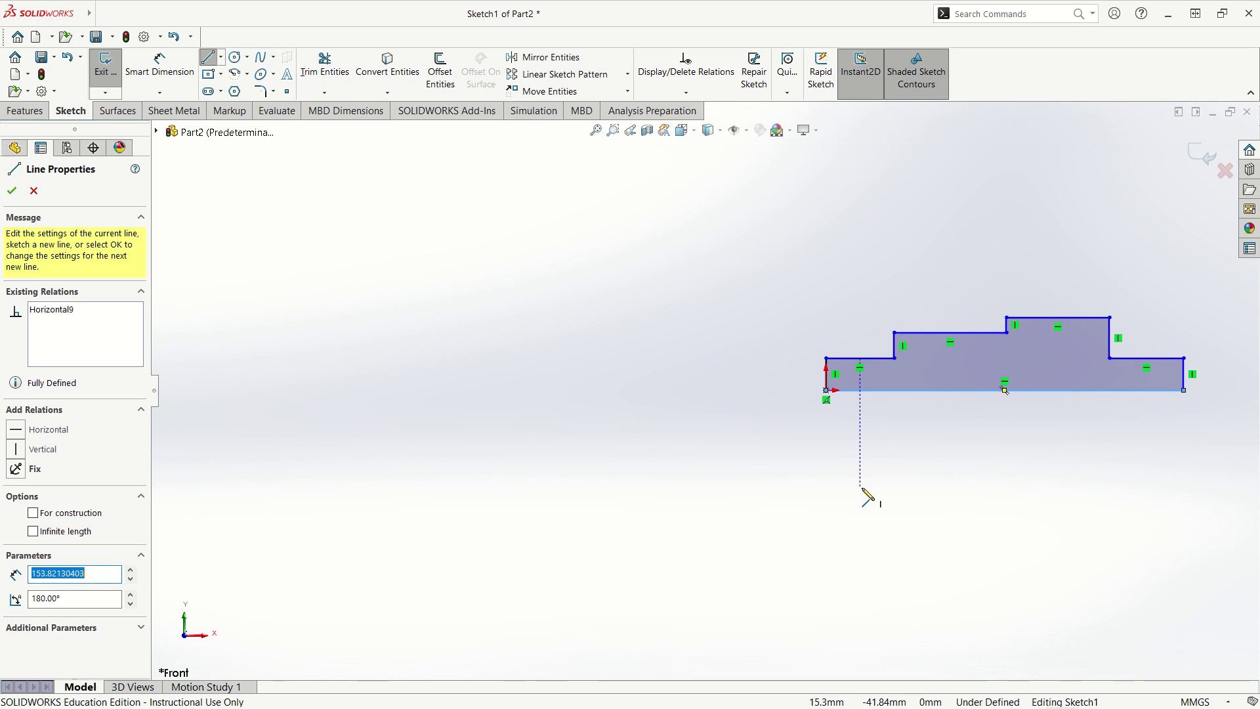
- Draw a horizontal construction centerline from the origin leftward along the profile's base
{"action": "key", "text": "Escape"}
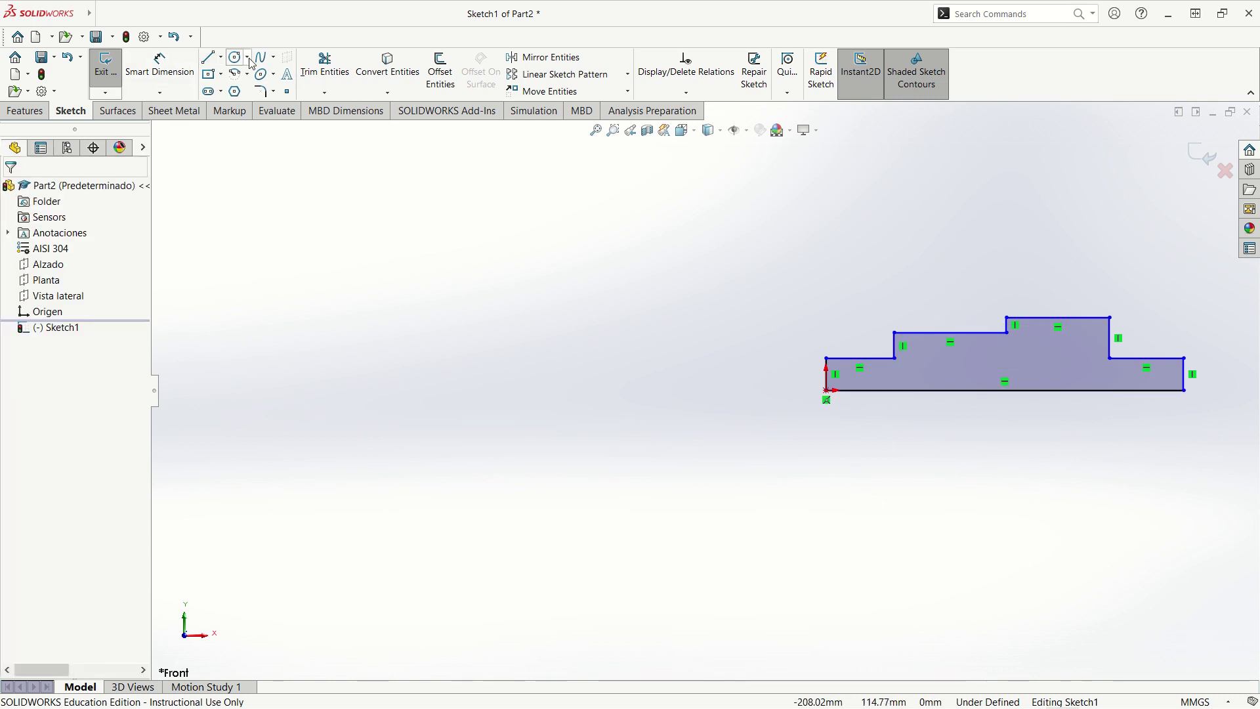
{"action": "left_click", "coordinate": [222, 57]}
{"action": "left_click", "coordinate": [235, 92]}
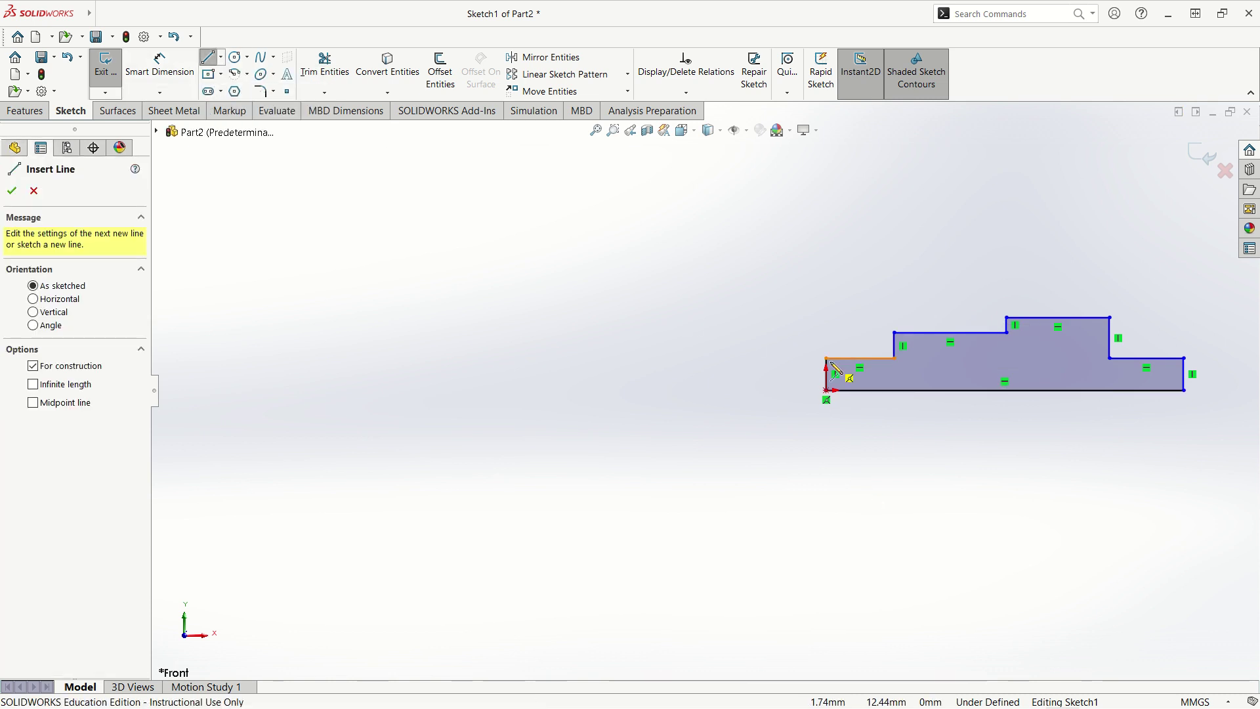
{"action": "left_click", "coordinate": [827, 392]}
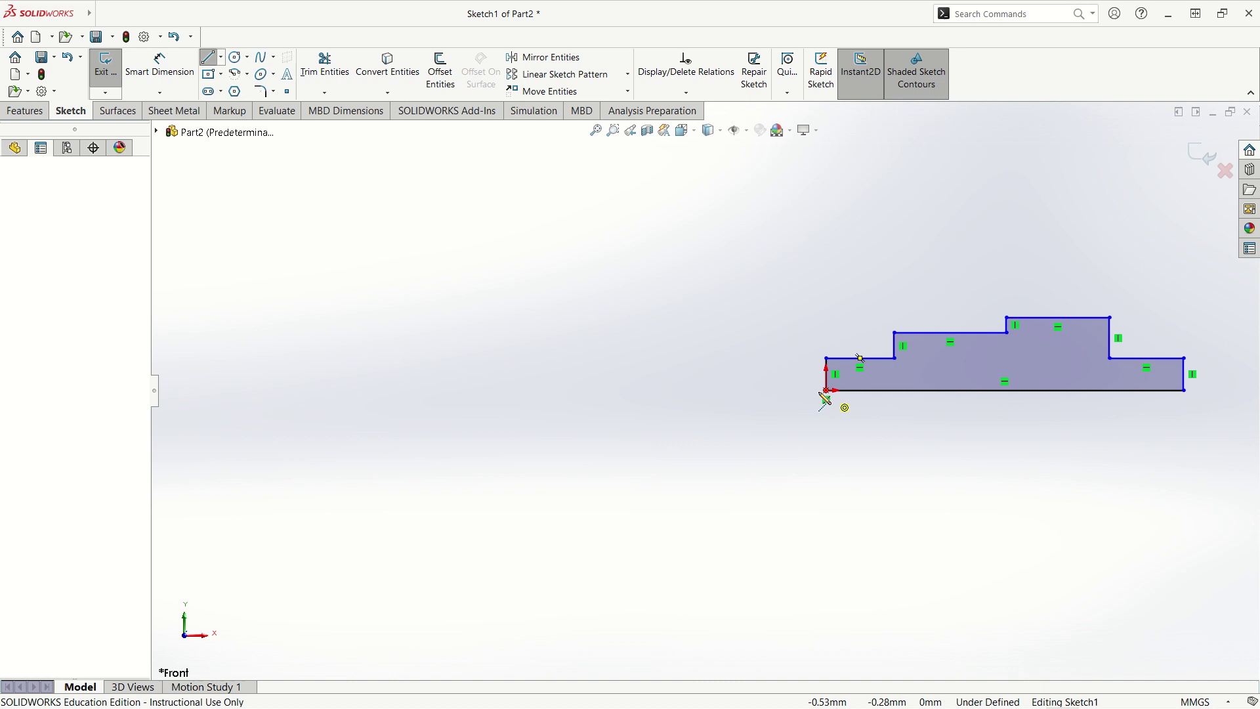
{"action": "left_click", "coordinate": [730, 390]}
{"action": "key", "text": "Escape"}
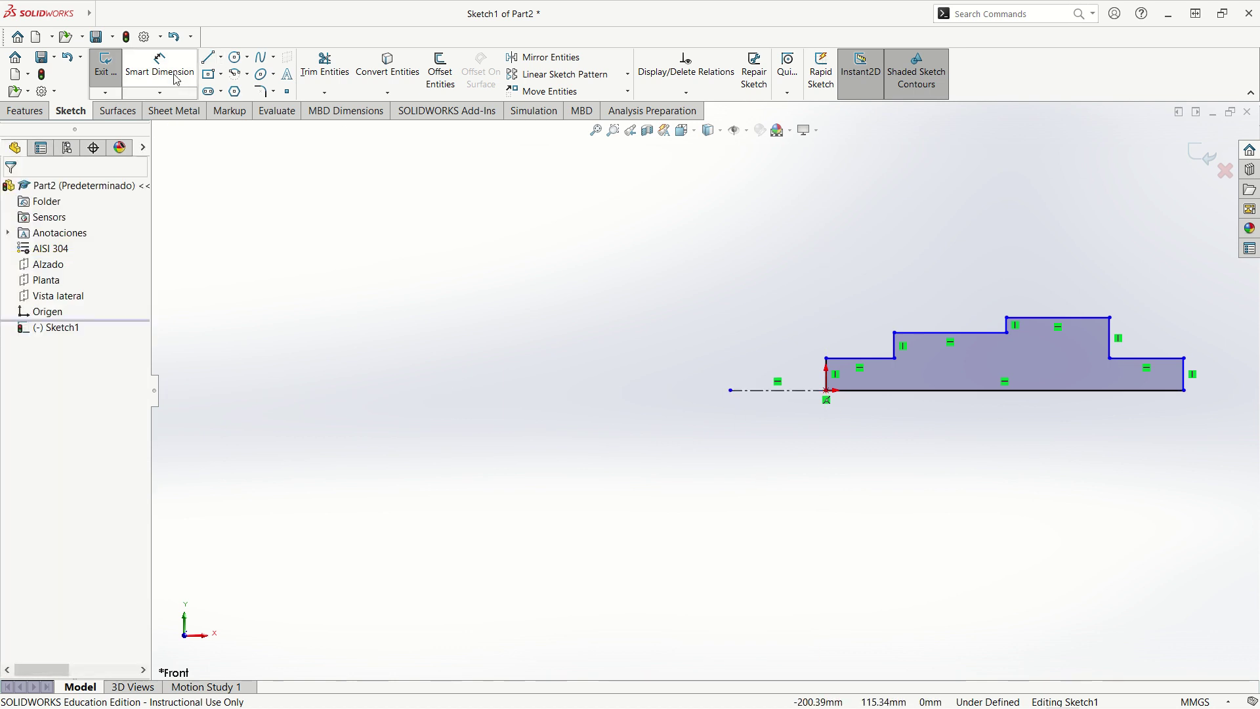
{"action": "left_click", "coordinate": [159, 65]}
- Dimension the first two steps as diameters 20 and 30 about the centerline
{"action": "left_click", "coordinate": [861, 360]}
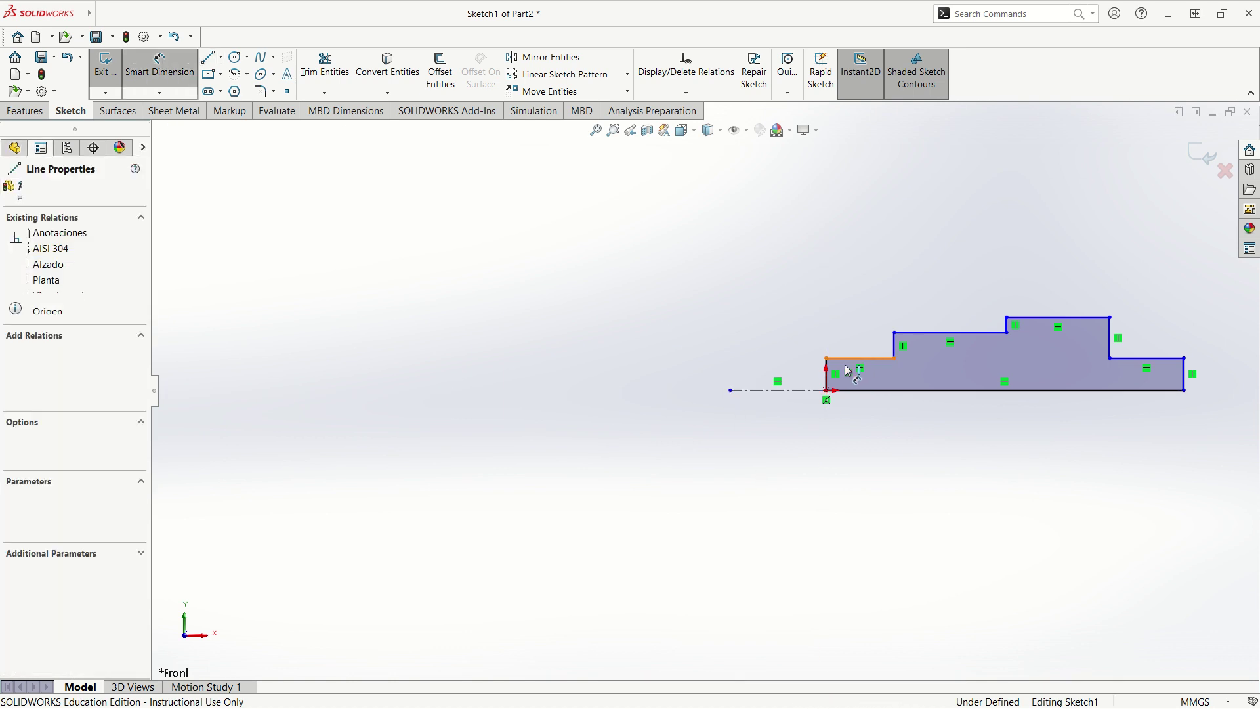
{"action": "left_click", "coordinate": [784, 393]}
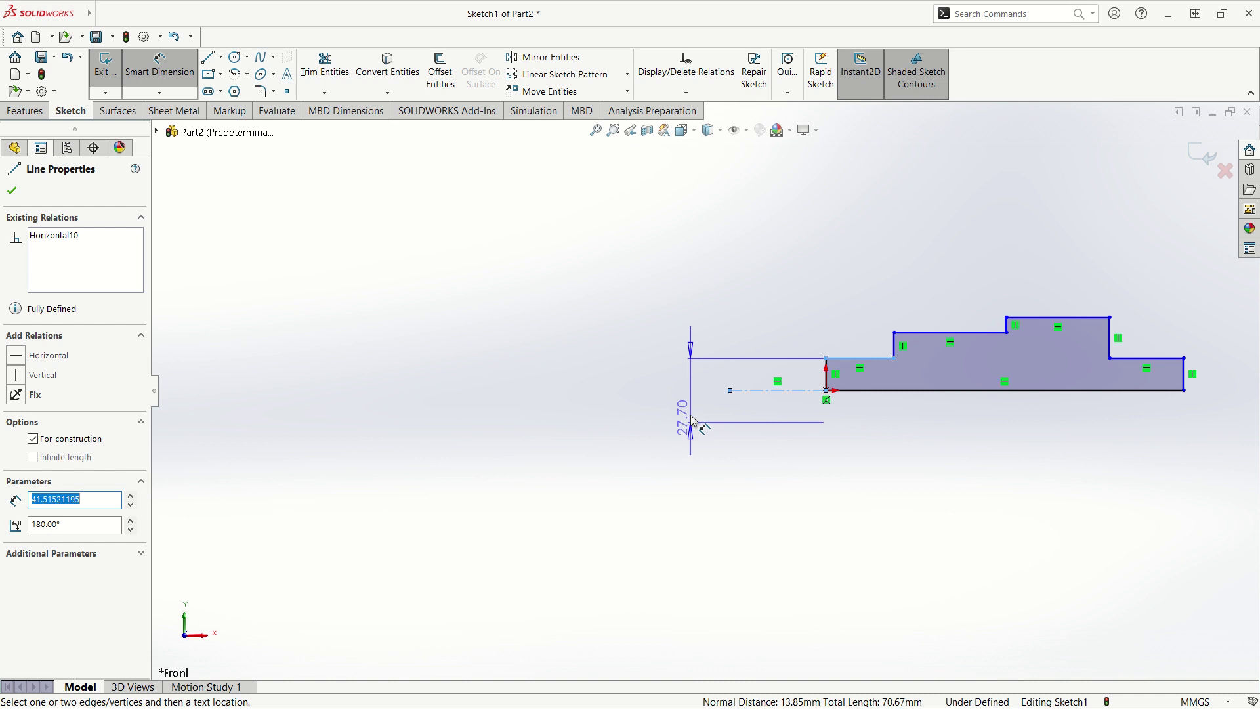
{"action": "left_click", "coordinate": [691, 408]}
{"action": "type", "text": "0"}
{"action": "key", "text": "Return"}
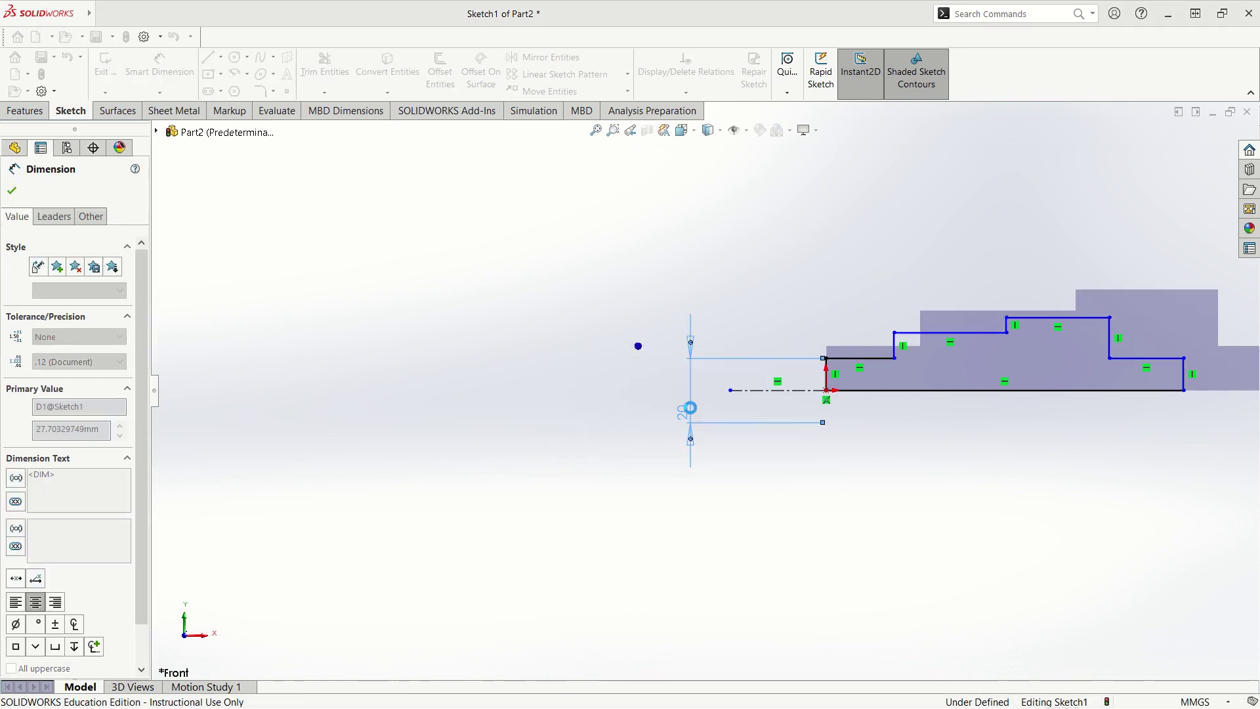
{"action": "left_click", "coordinate": [929, 336]}
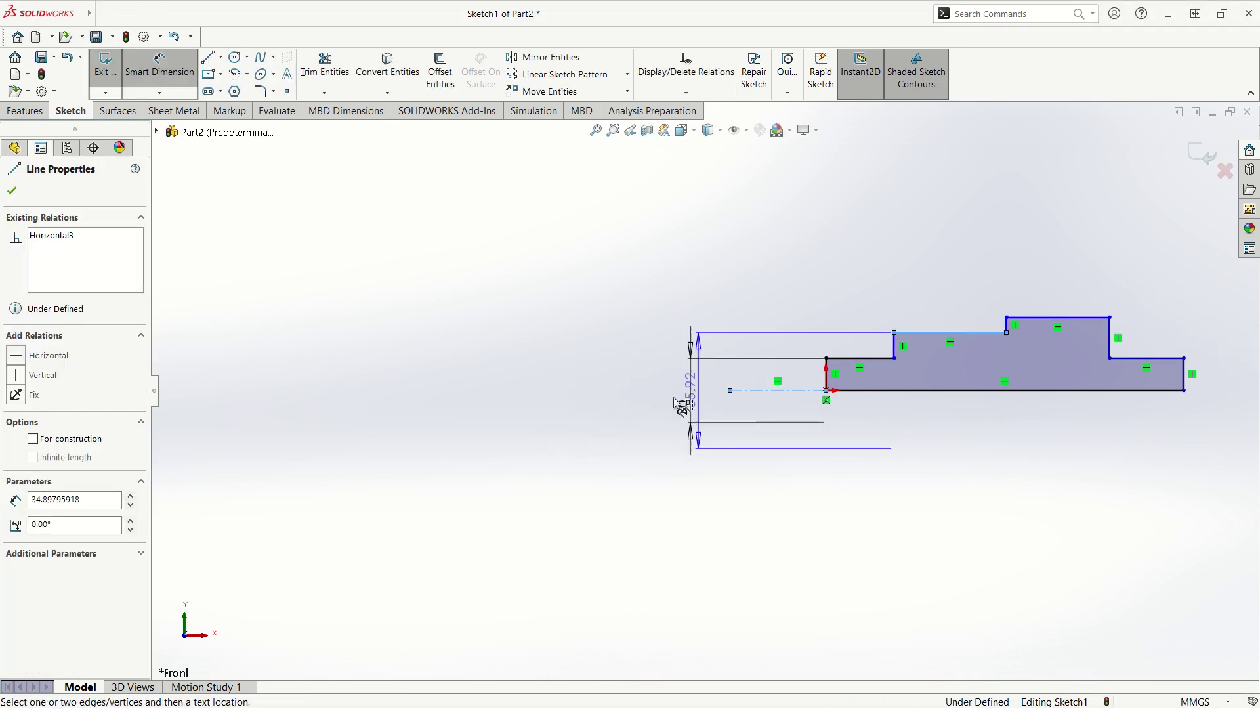
{"action": "left_click", "coordinate": [650, 394]}
{"action": "type", "text": "3"}
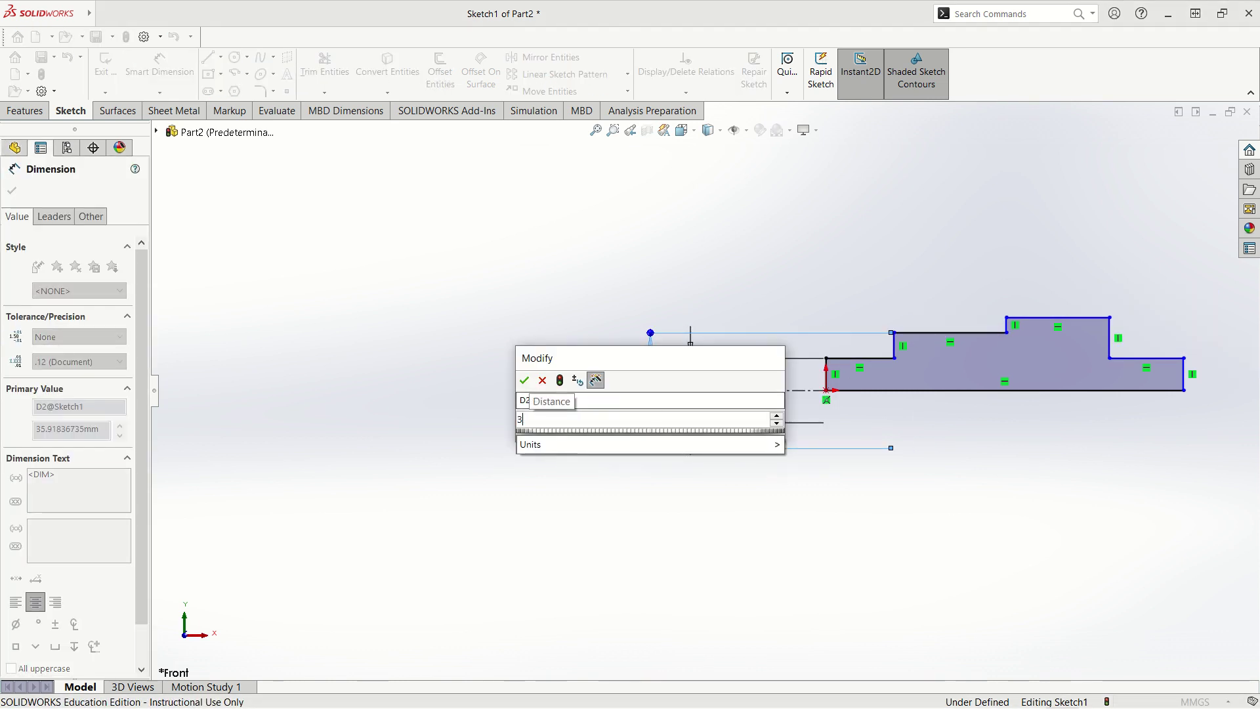
{"action": "type", "text": "0"}
{"action": "key", "text": "Return"}
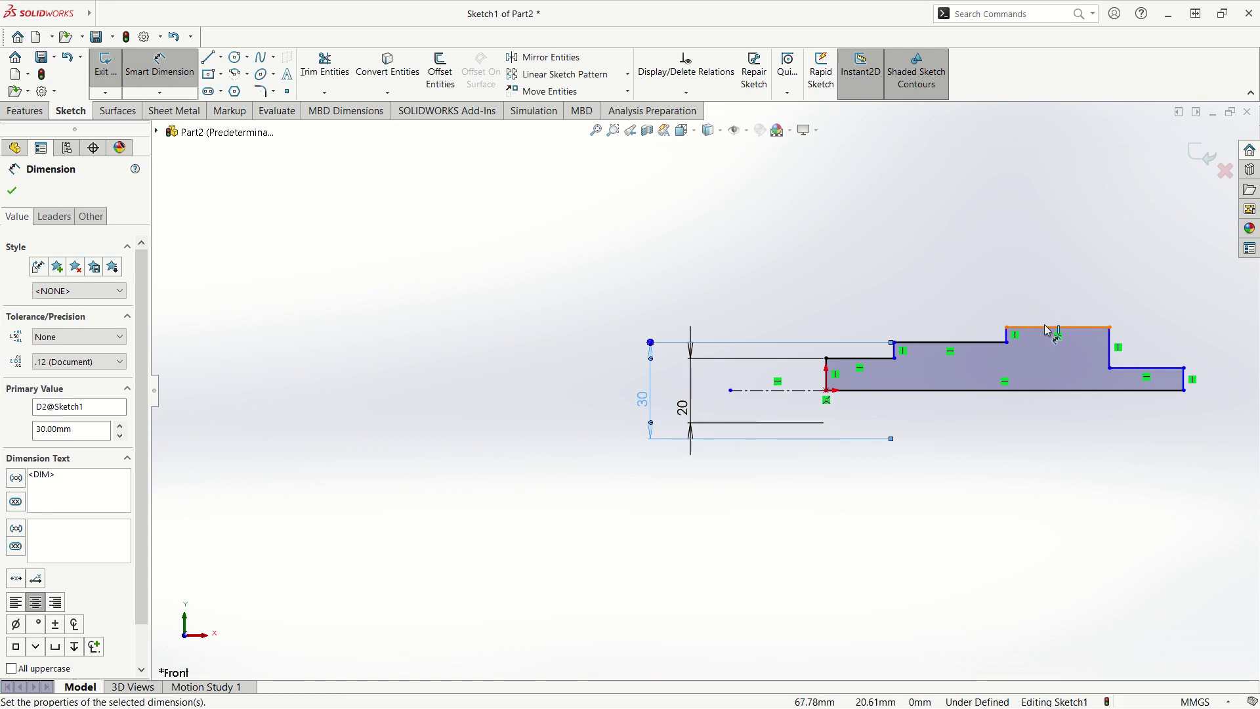
- Dimension the top step as diameter 40 and the right end step as diameter 20
{"action": "left_click", "coordinate": [1050, 326]}
{"action": "left_click", "coordinate": [807, 390]}
{"action": "left_click", "coordinate": [617, 379]}
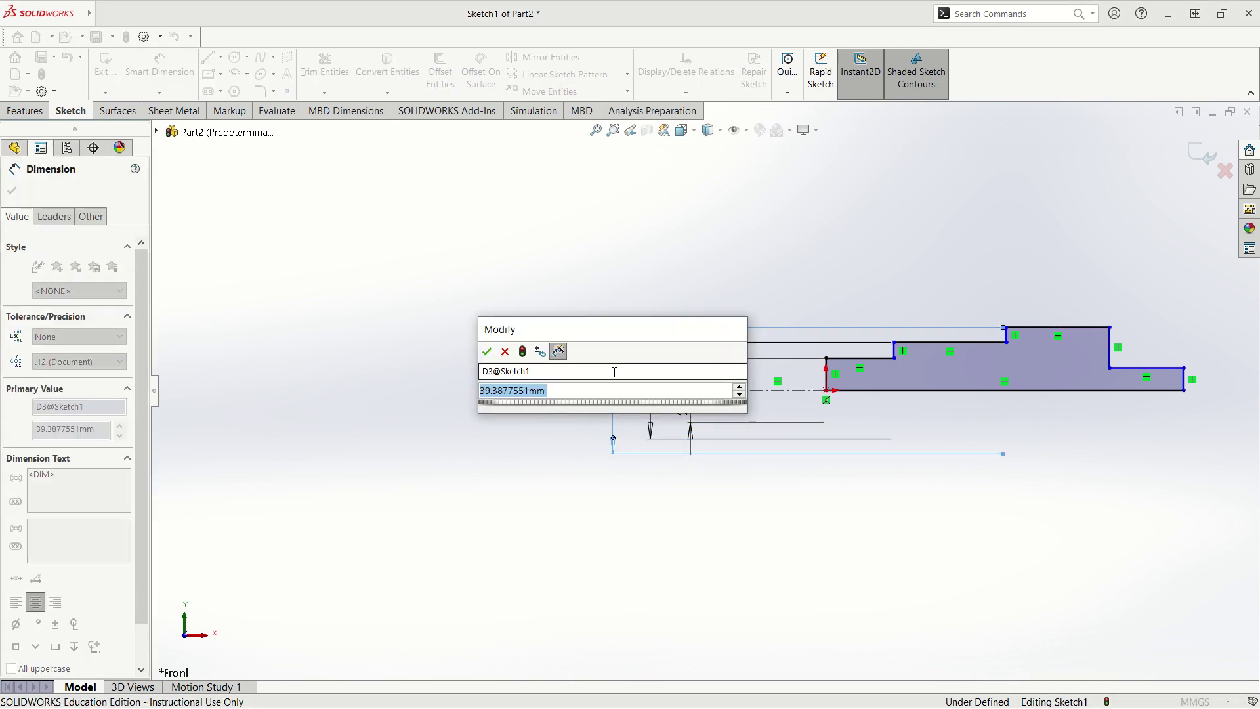
{"action": "type", "text": "40"}
{"action": "key", "text": "Return"}
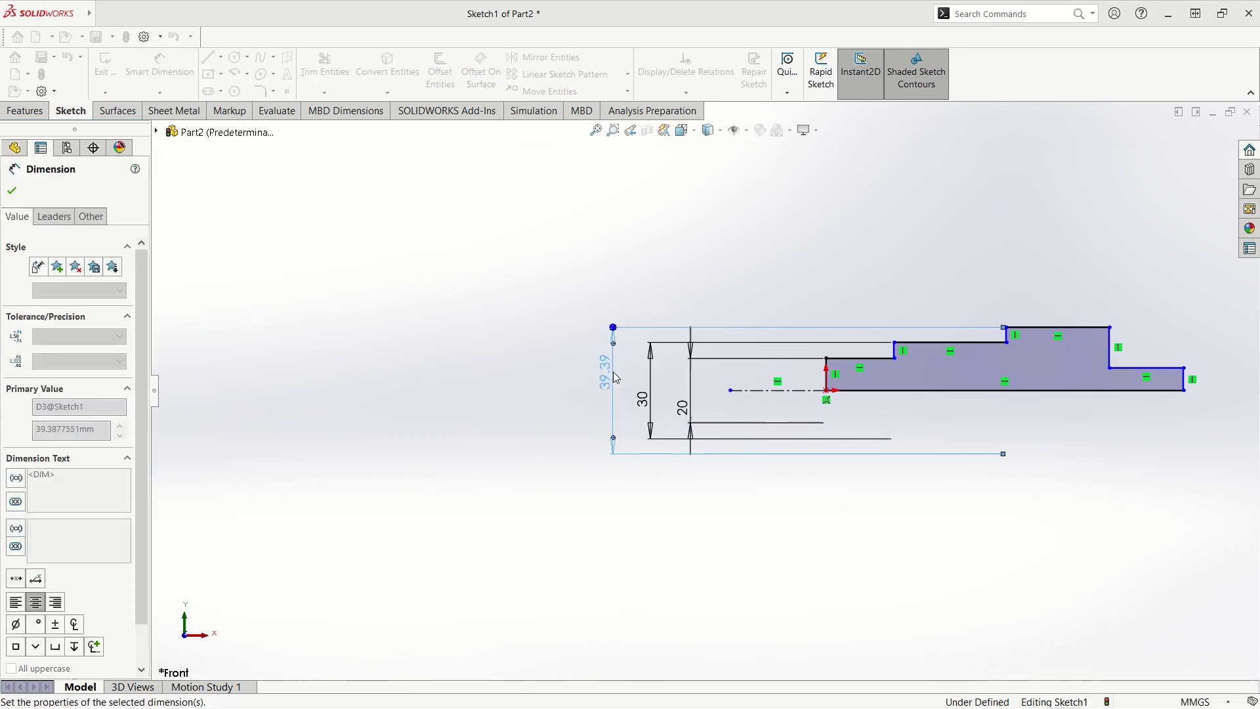
{"action": "left_click", "coordinate": [1147, 372]}
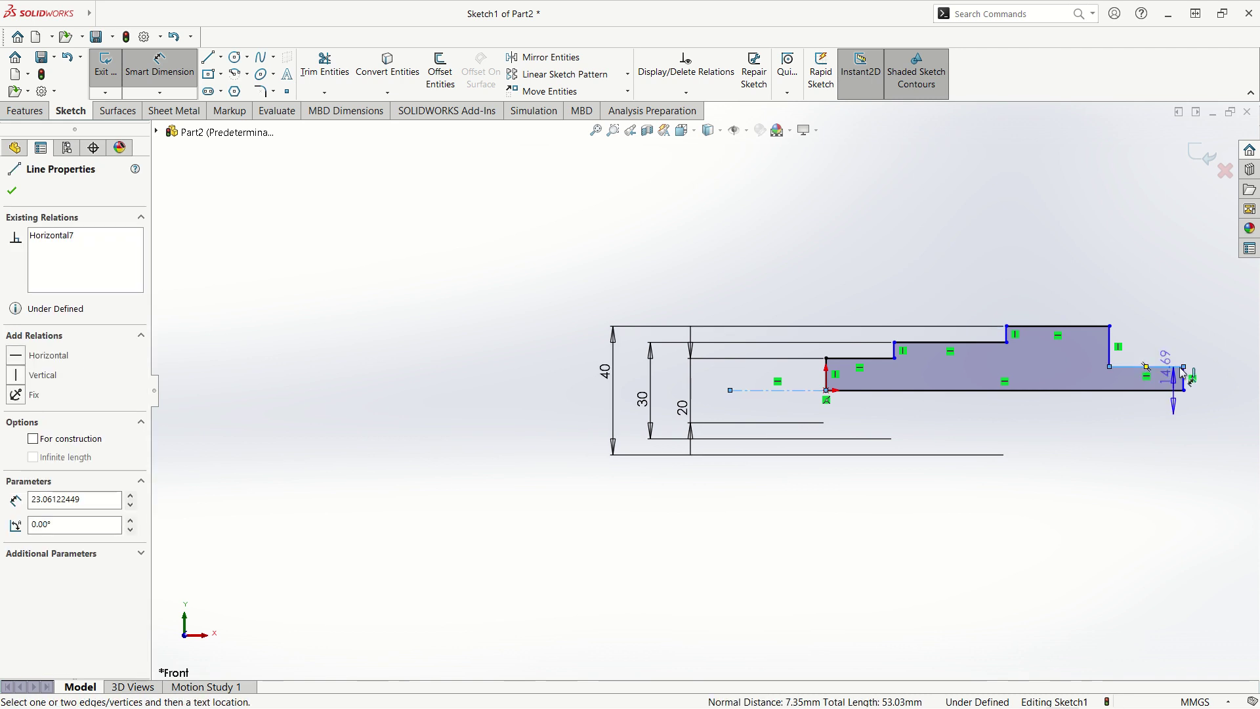
{"action": "left_click", "coordinate": [1218, 369]}
{"action": "type", "text": "20"}
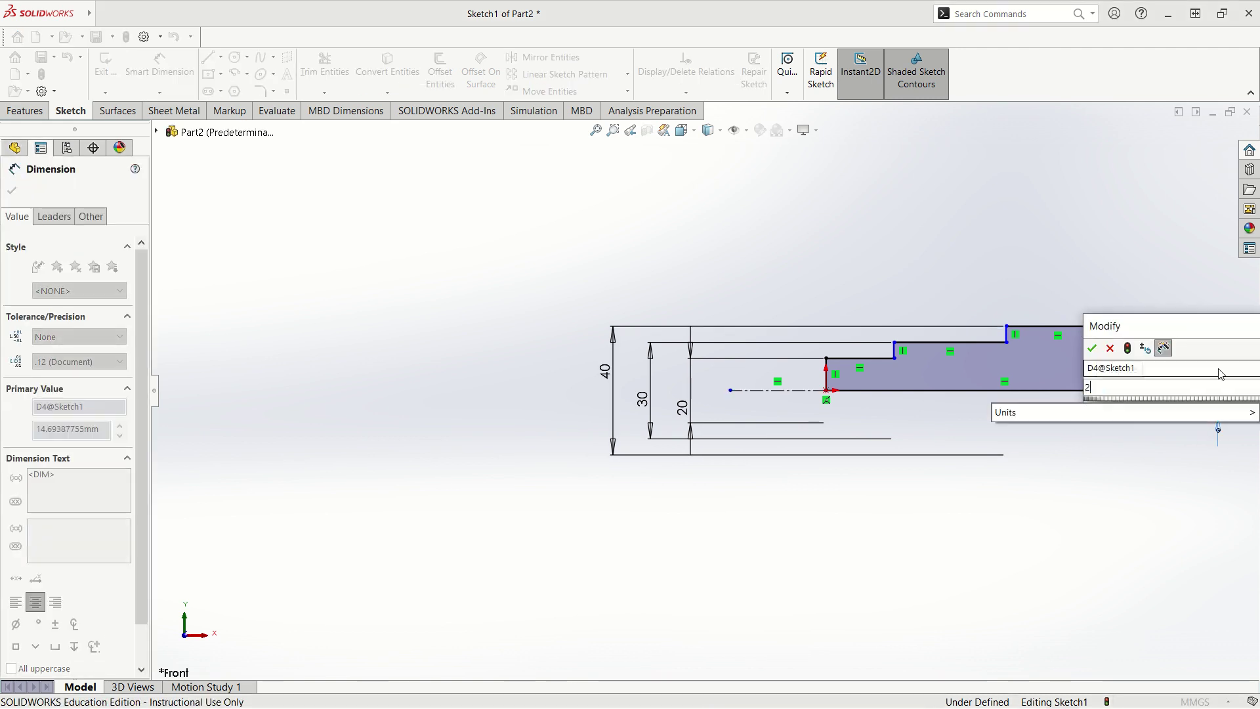
{"action": "key", "text": "Return"}
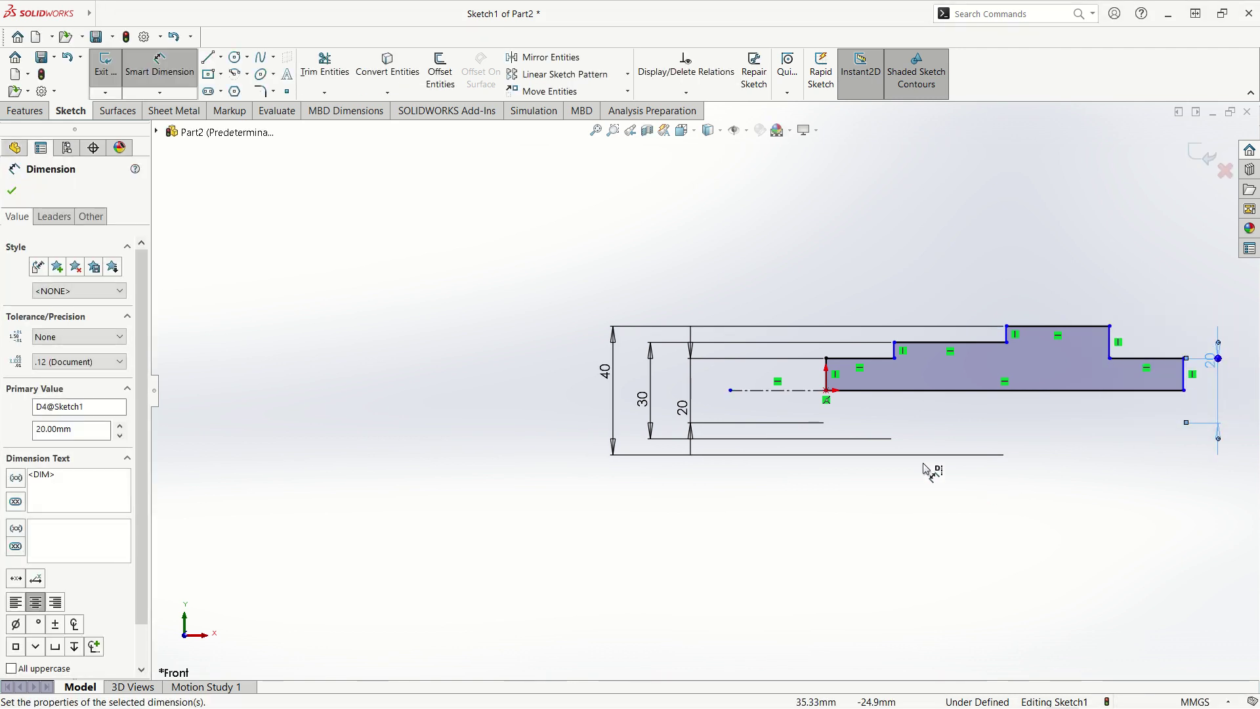
{"action": "left_click", "coordinate": [827, 360]}
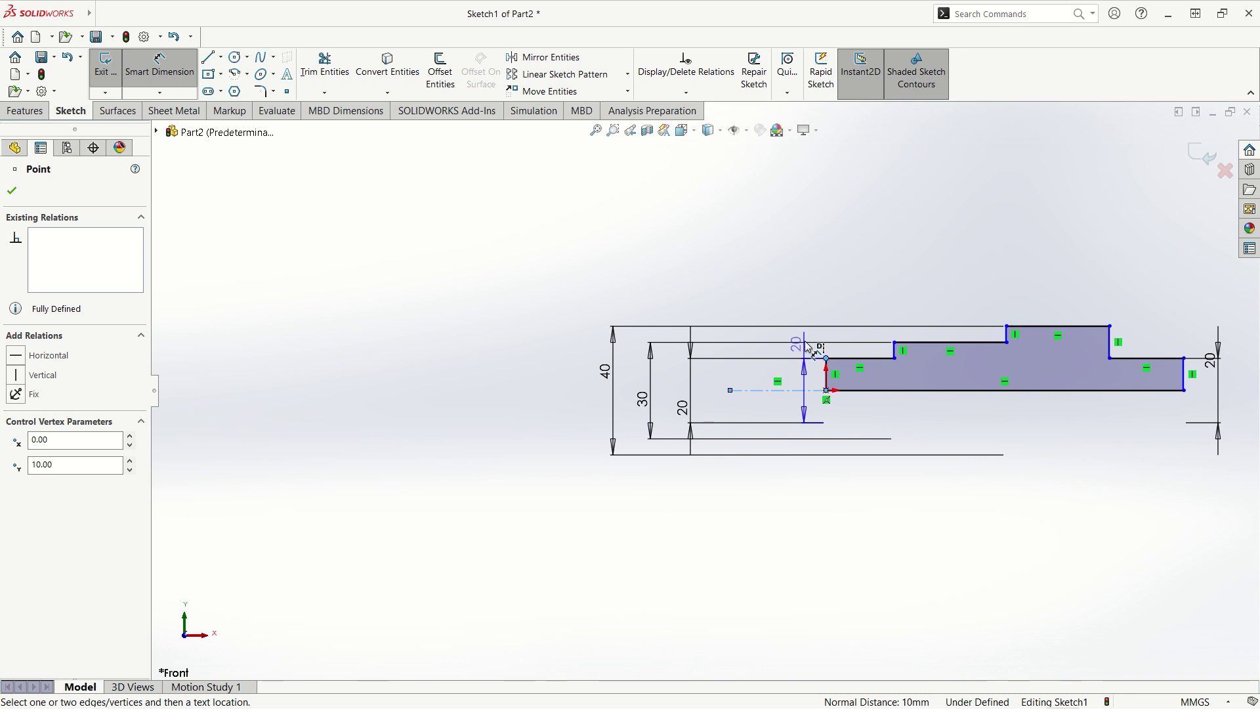
{"action": "key", "text": "Escape"}
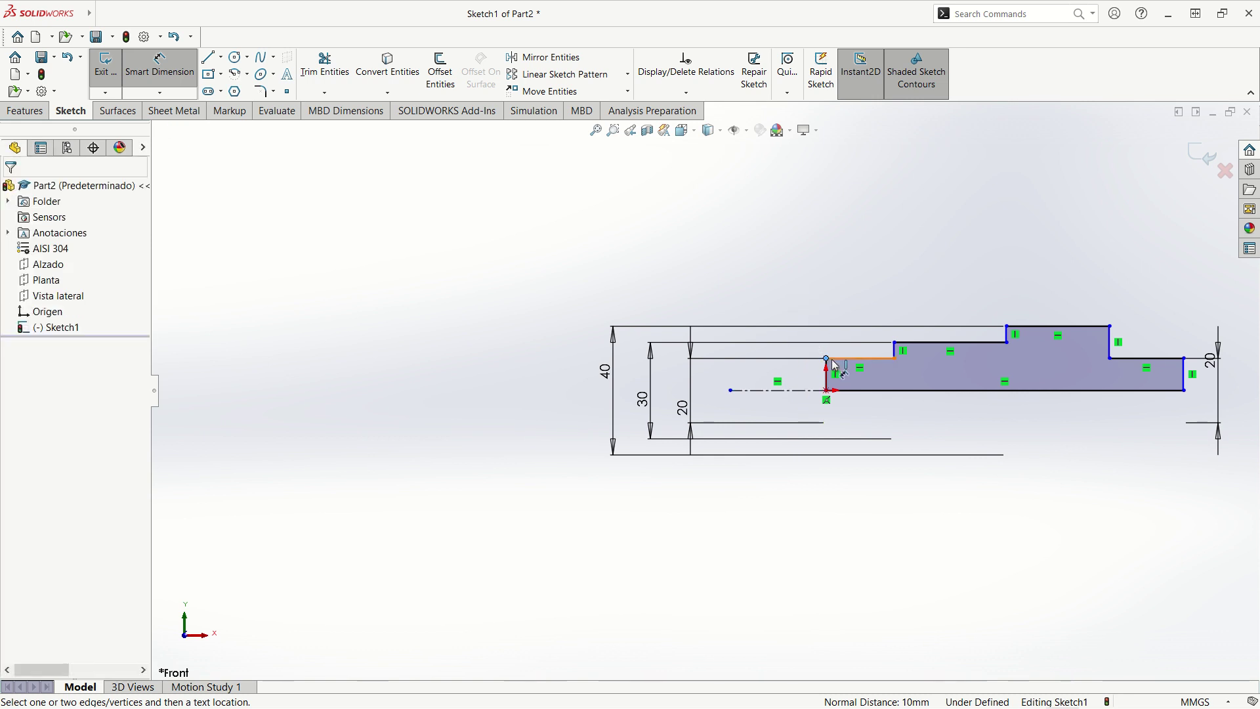
{"action": "left_click", "coordinate": [796, 391]}
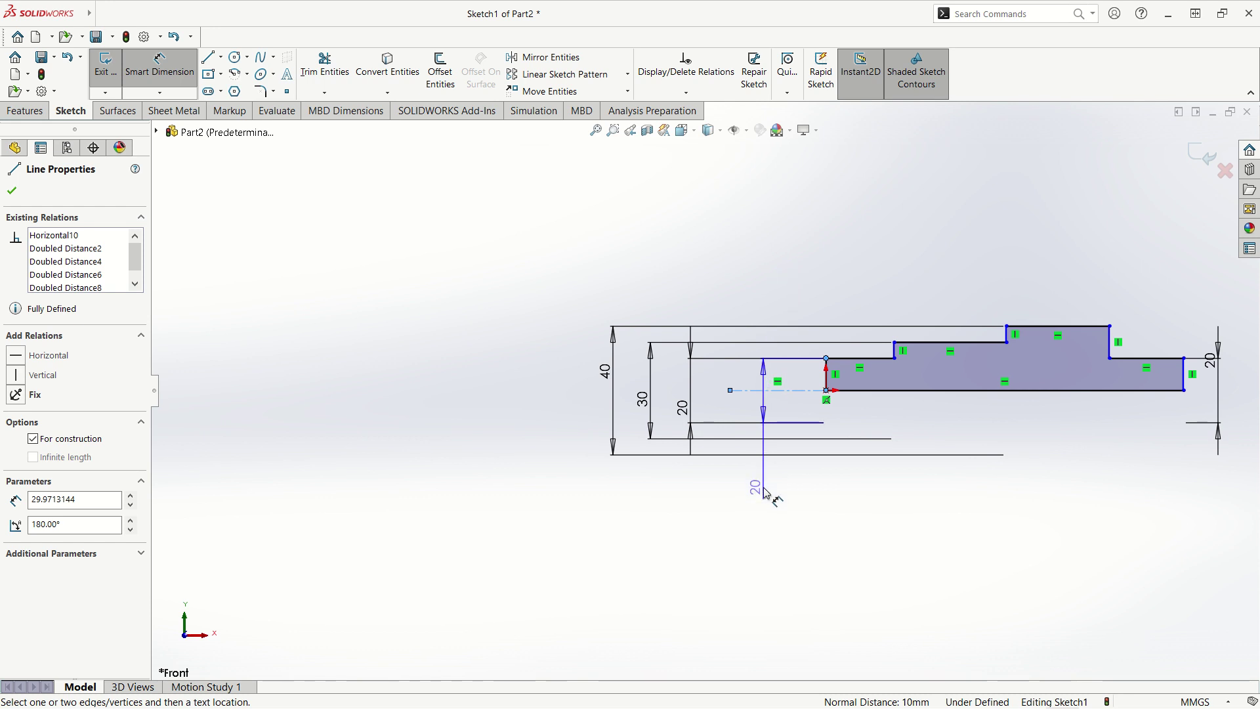
{"action": "key", "text": "Escape"}
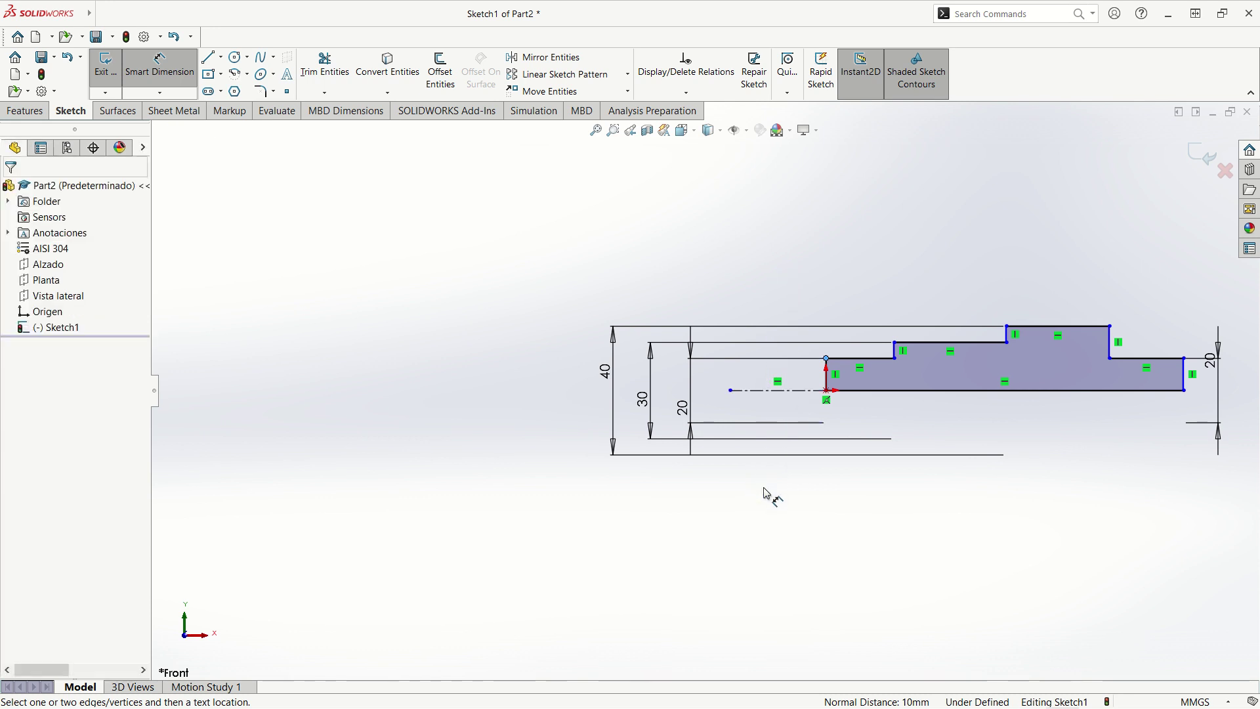
{"action": "left_click", "coordinate": [166, 71]}
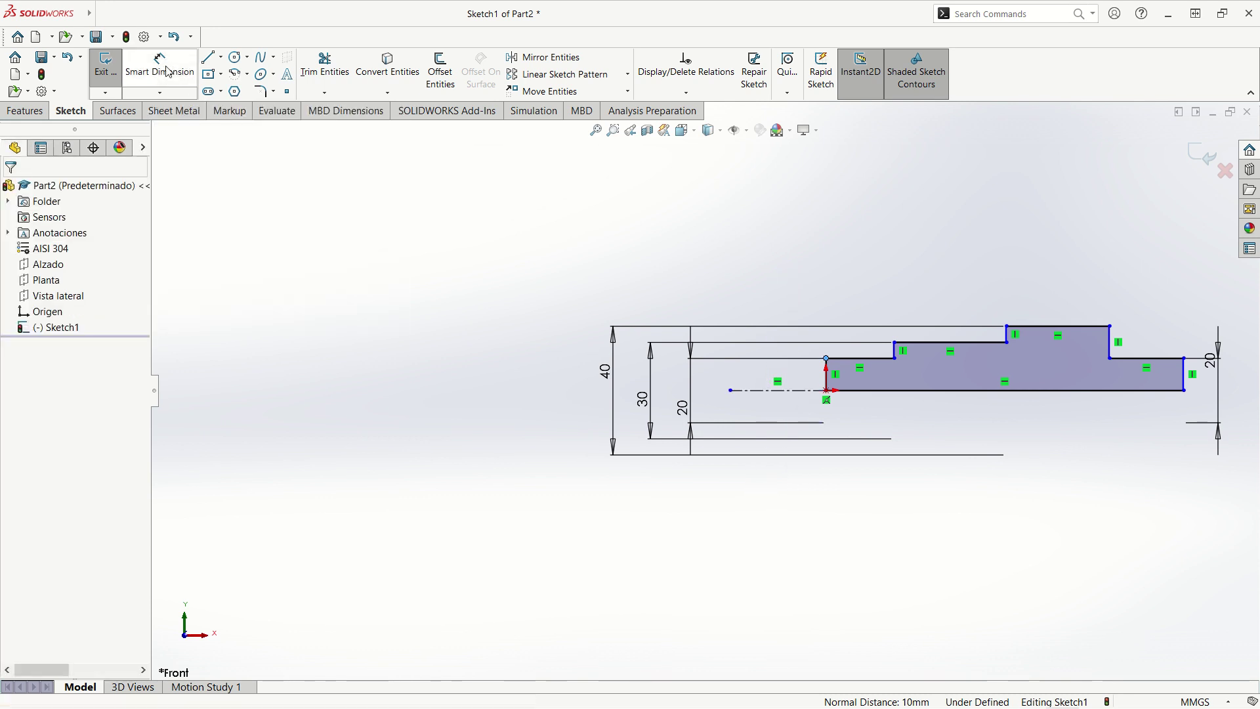
- Set the first and right-end step lengths to 10 mm each
{"action": "left_click", "coordinate": [168, 71]}
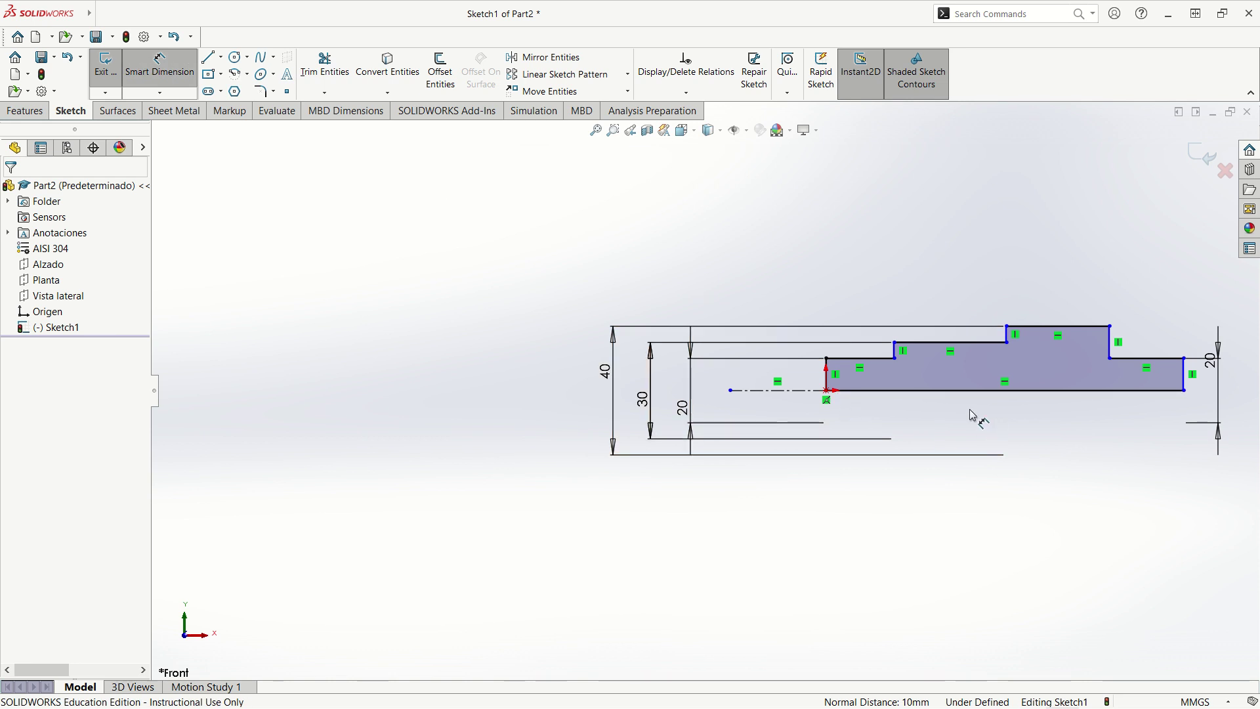
{"action": "left_click", "coordinate": [855, 358]}
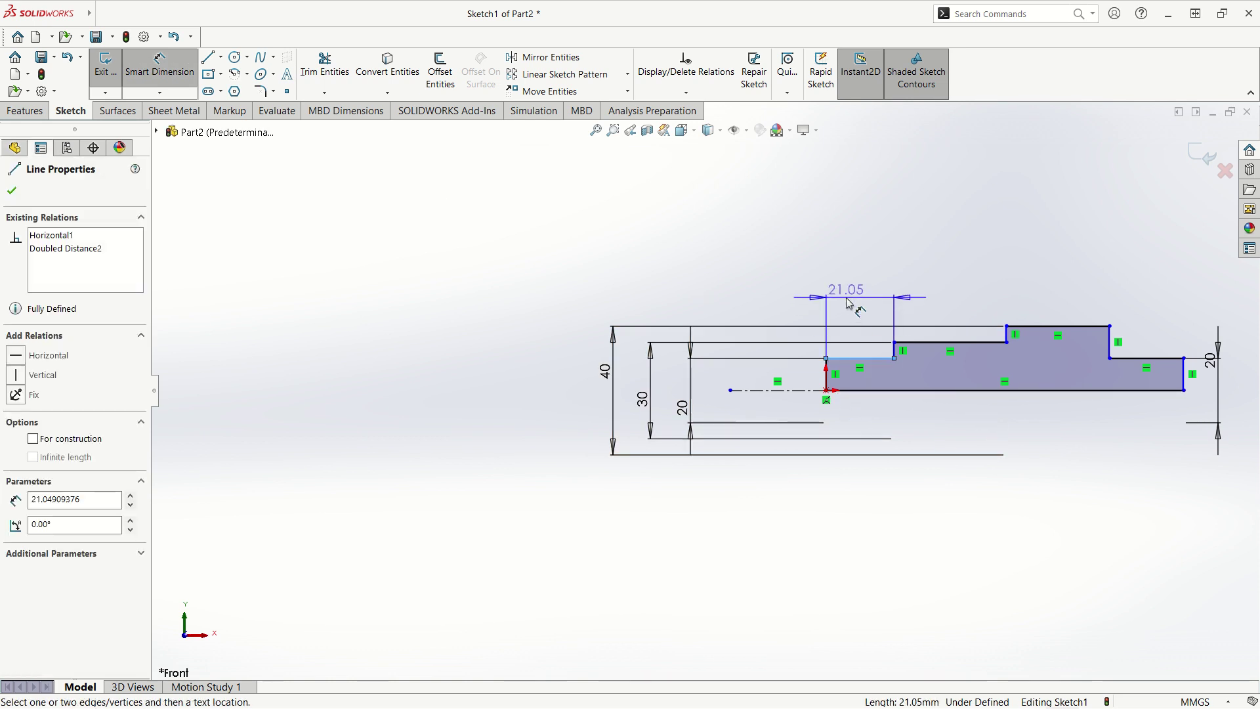
{"action": "left_click", "coordinate": [847, 296]}
{"action": "type", "text": "10"}
{"action": "key", "text": "Return"}
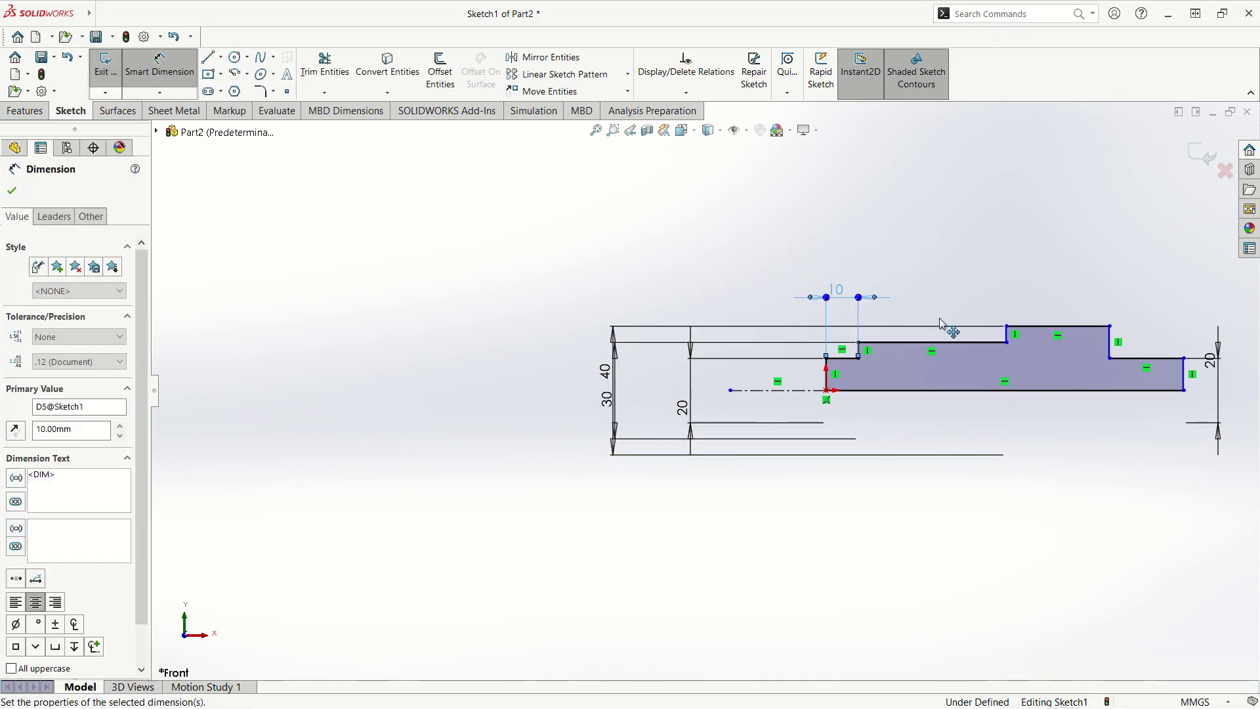
{"action": "left_click", "coordinate": [1151, 358]}
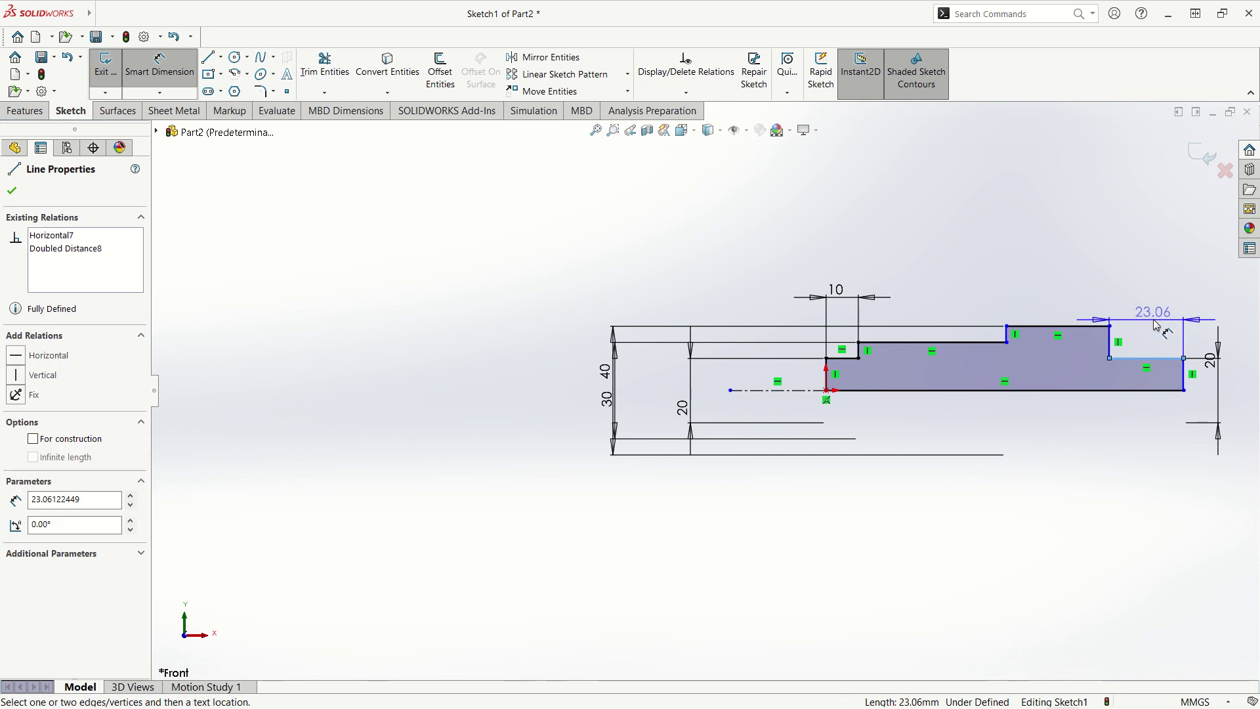
{"action": "left_click", "coordinate": [1164, 304]}
{"action": "type", "text": "10"}
{"action": "key", "text": "Return"}
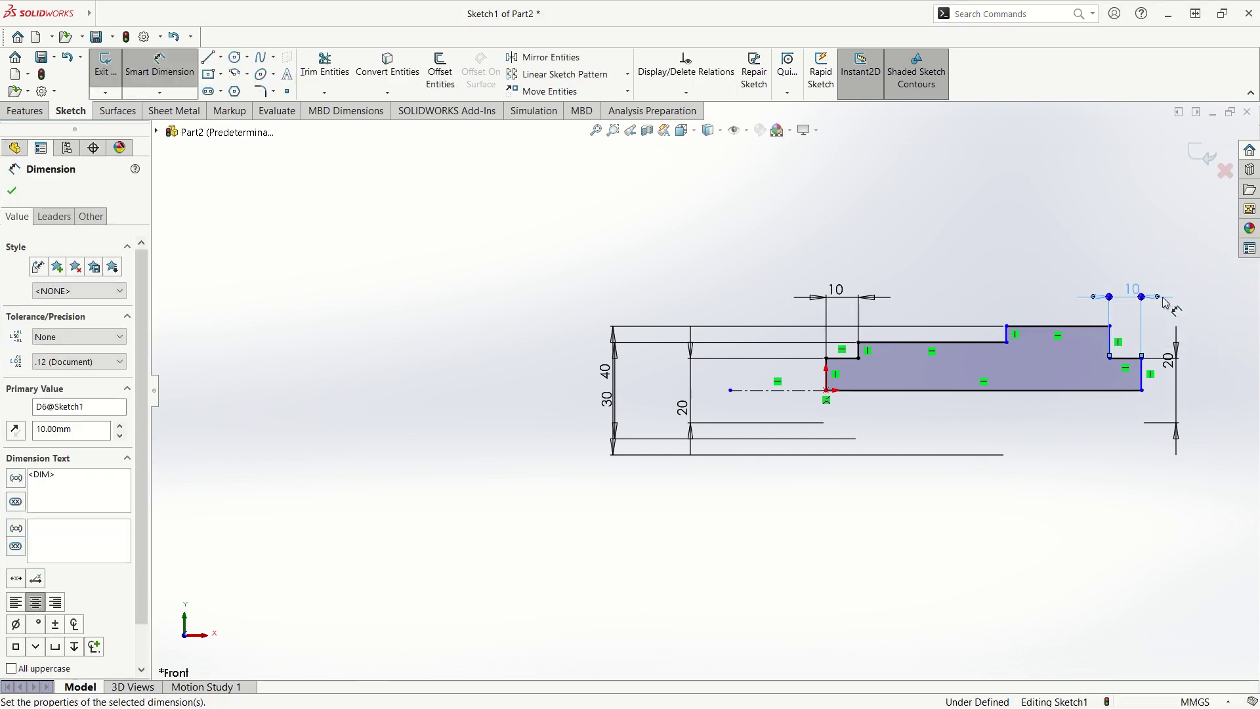
- Set the middle step lengths to 50 and 40 mm, fully defining the sketch
{"action": "left_click", "coordinate": [901, 344]}
{"action": "left_click", "coordinate": [925, 300]}
{"action": "type", "text": "5"}
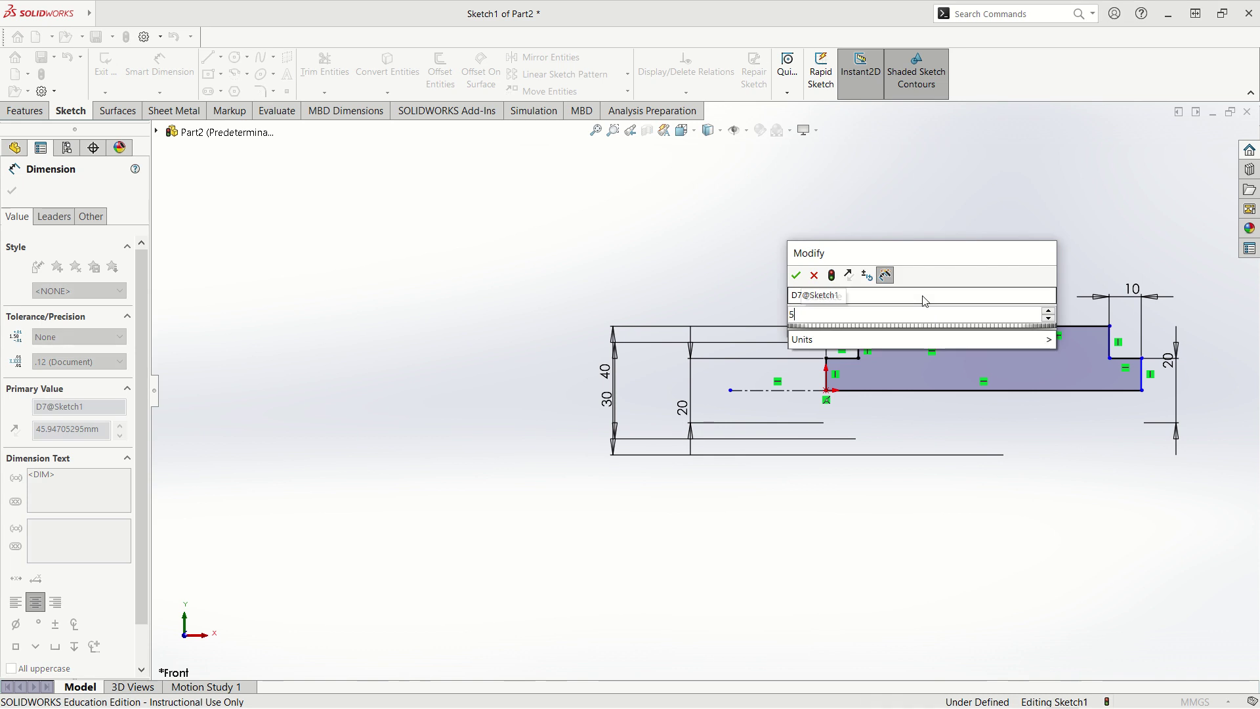
{"action": "type", "text": "0"}
{"action": "key", "text": "Return"}
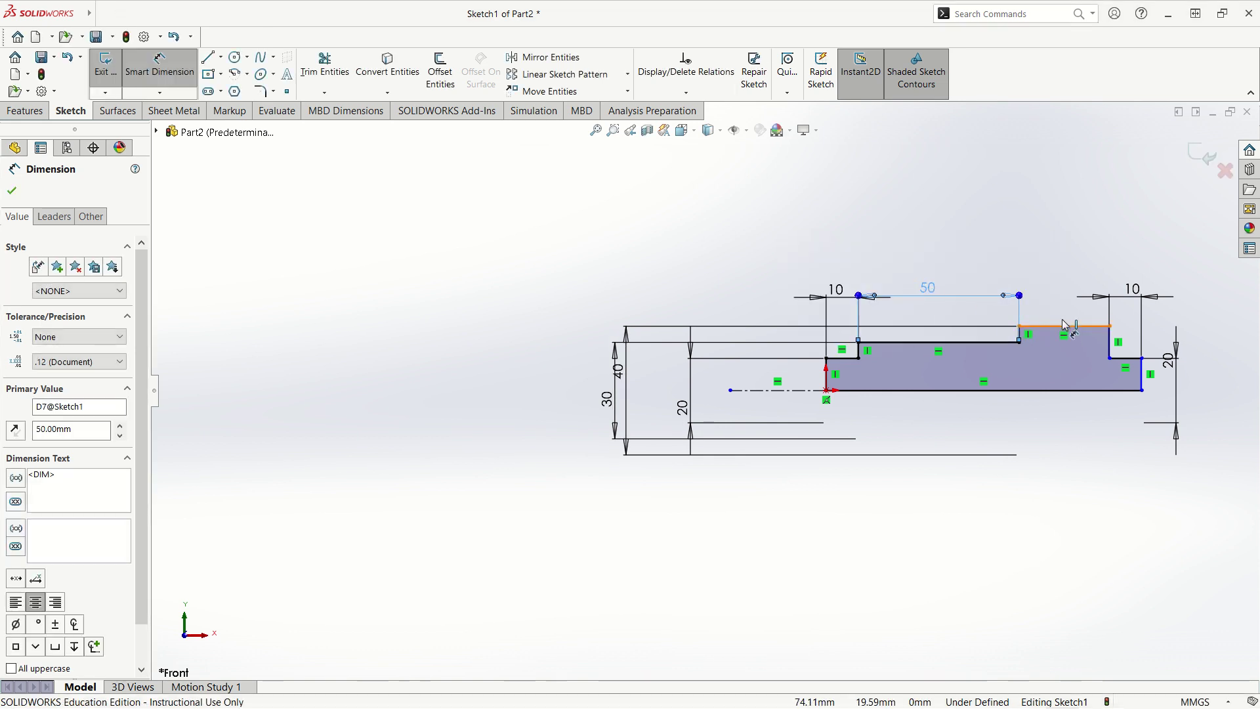
{"action": "left_click", "coordinate": [1064, 325]}
{"action": "left_click", "coordinate": [1058, 297]}
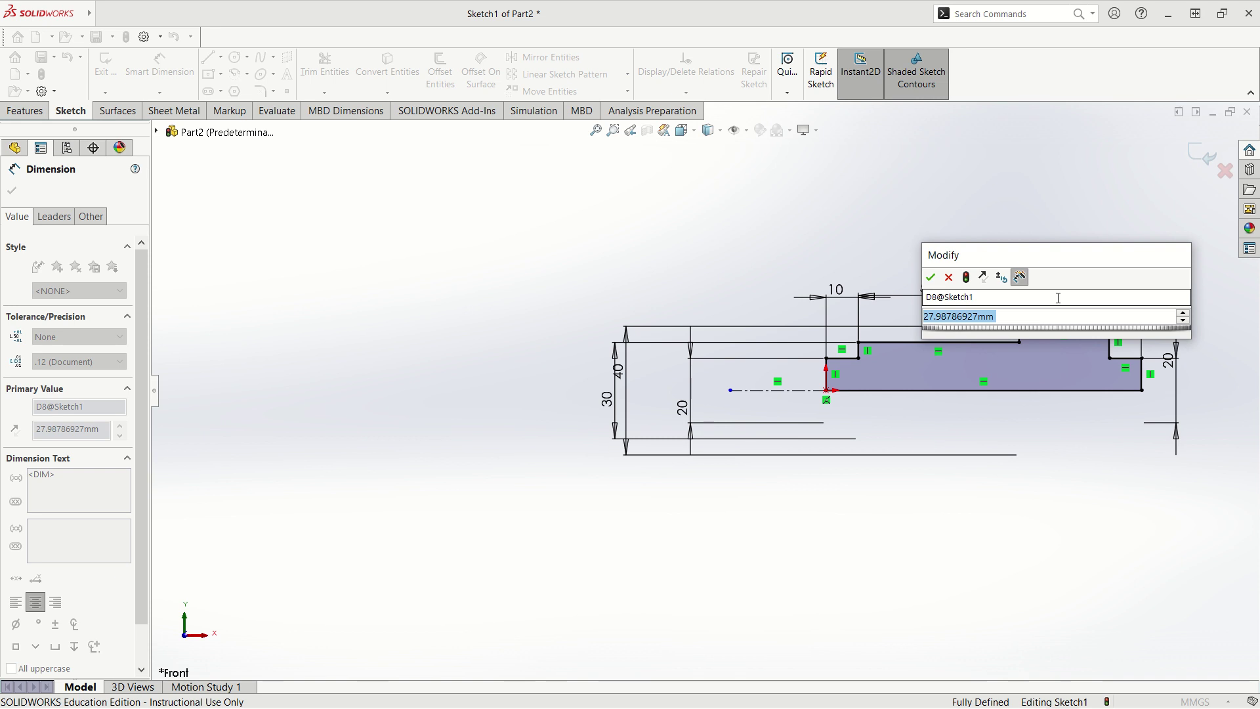
{"action": "type", "text": "="}
{"action": "key", "text": "Escape"}
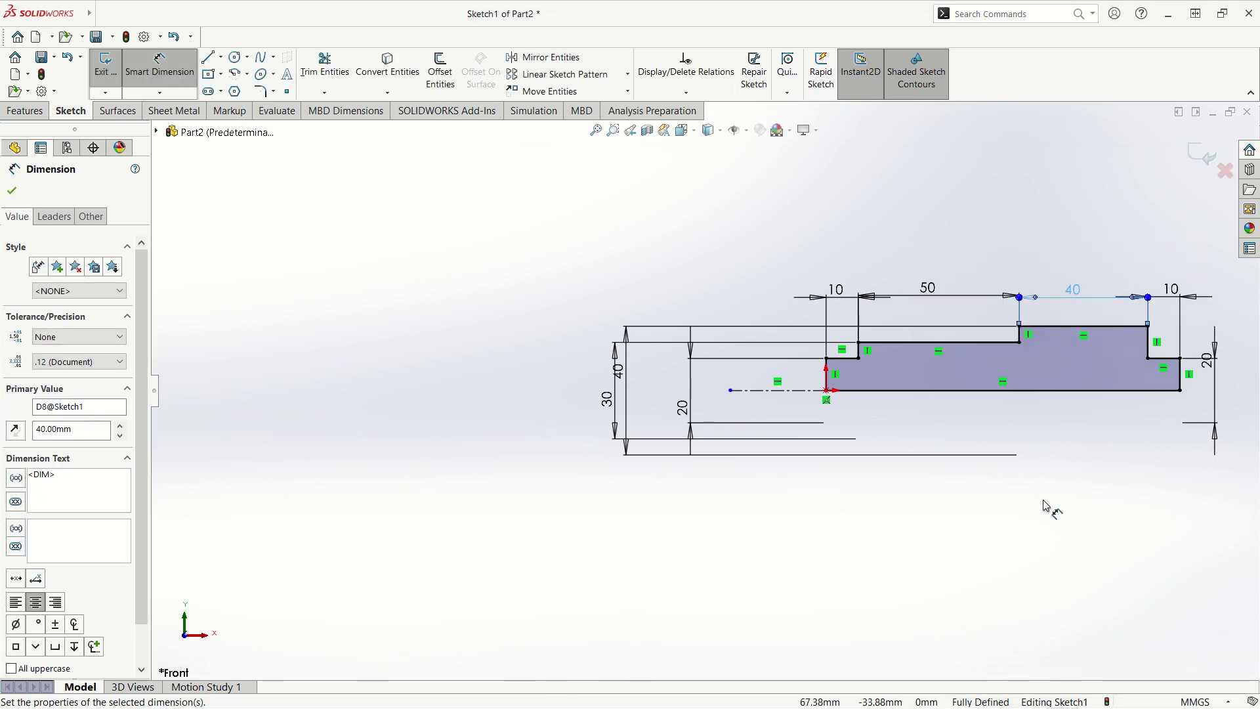
{"action": "left_click", "coordinate": [27, 110]}
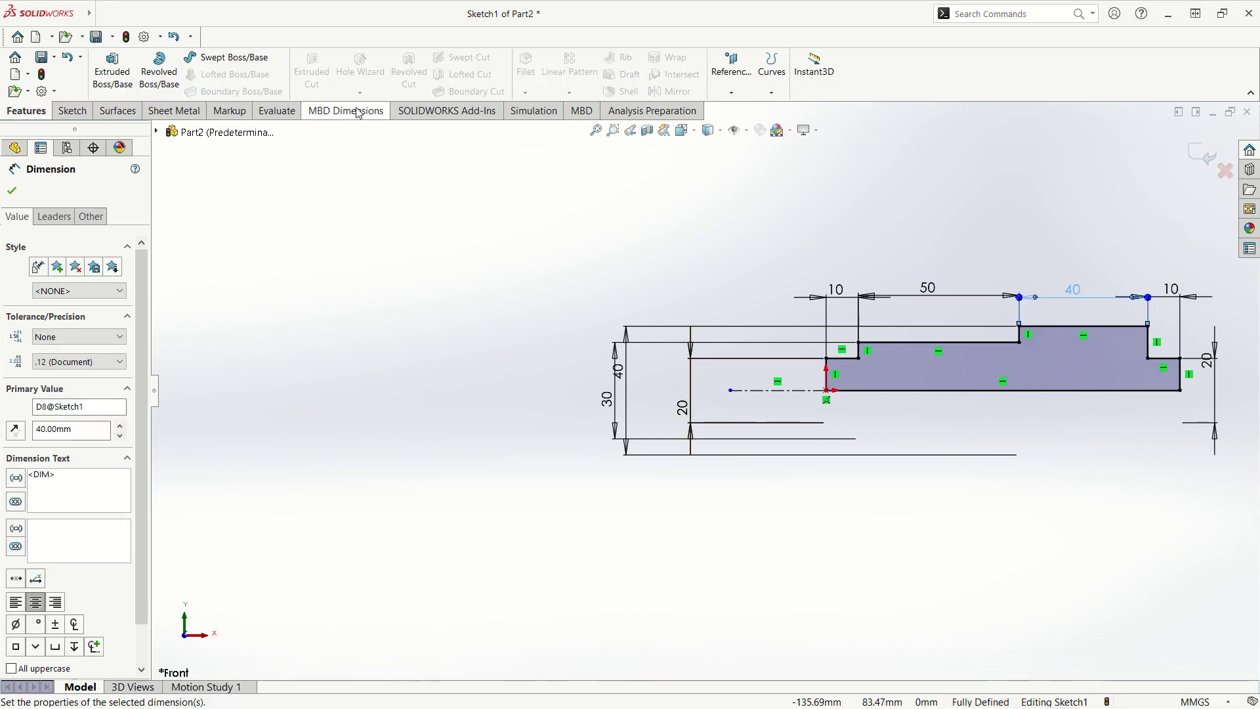
- Revolve the profile 360° about centerline Line11 to create Revolve1
{"action": "left_click", "coordinate": [159, 69]}
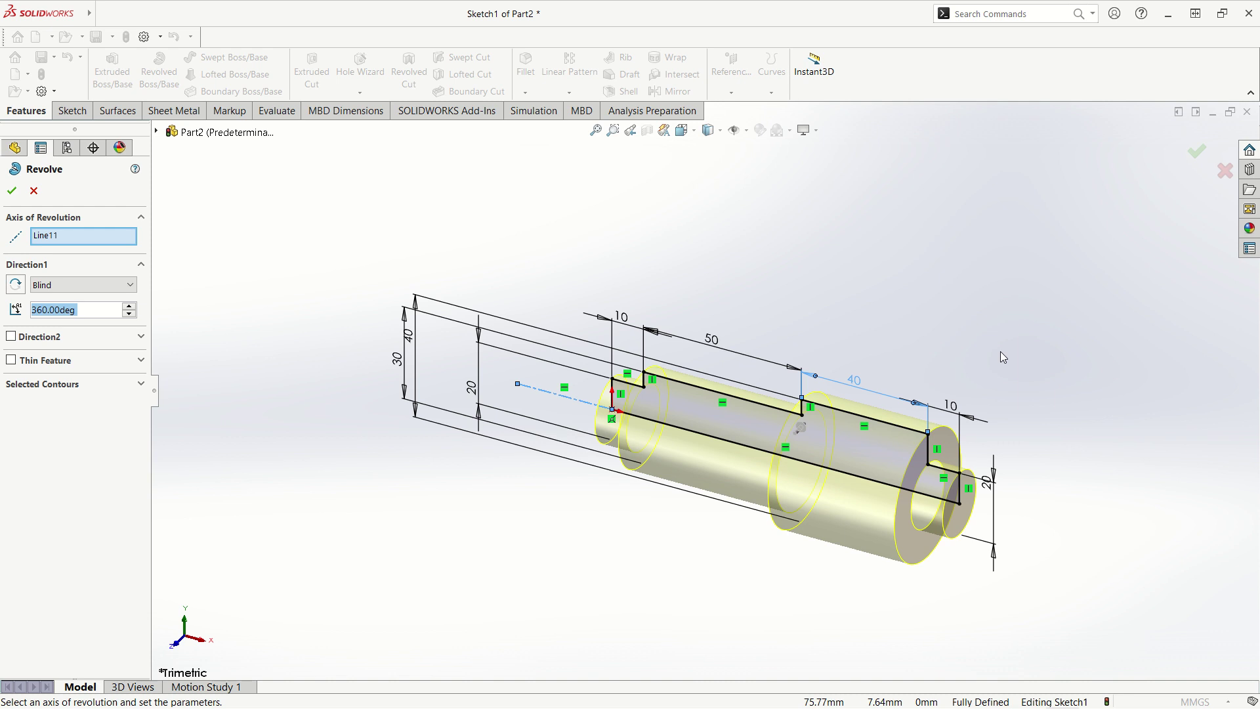
{"action": "left_click", "coordinate": [1197, 152]}
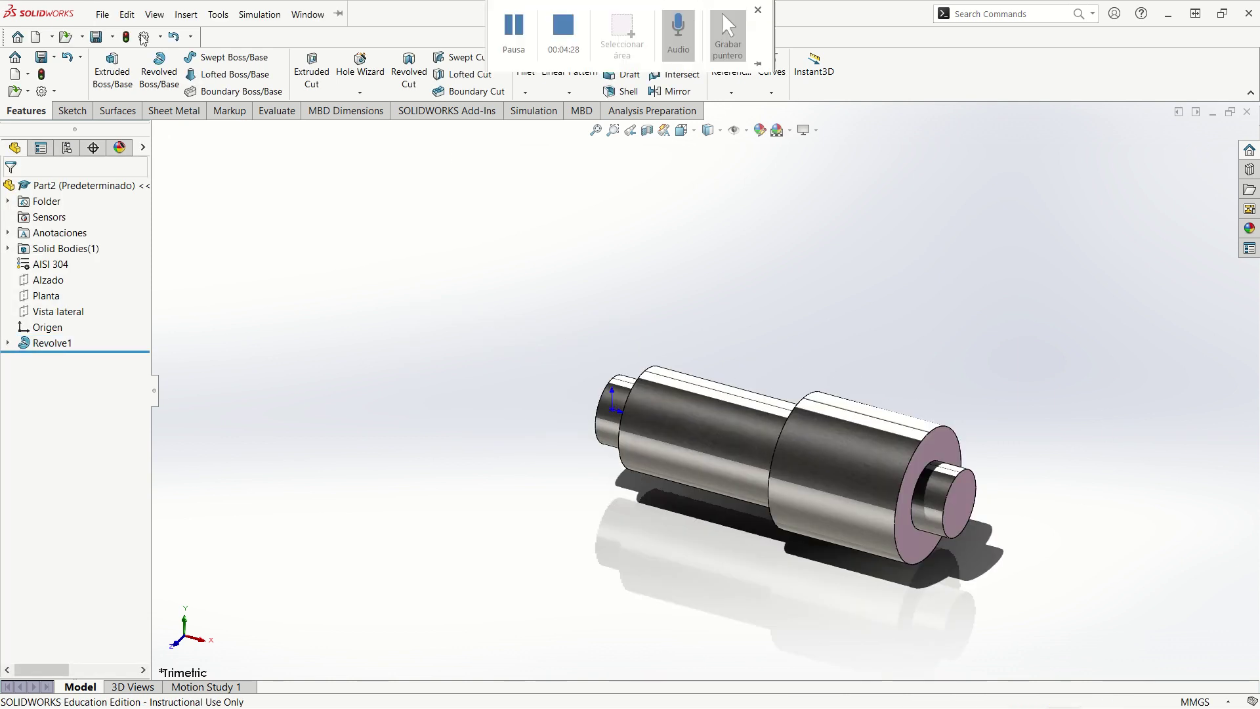
- Use Save As to store the shaft part as eje.SLDPRT in the Descargas folder
{"action": "left_click", "coordinate": [99, 15]}
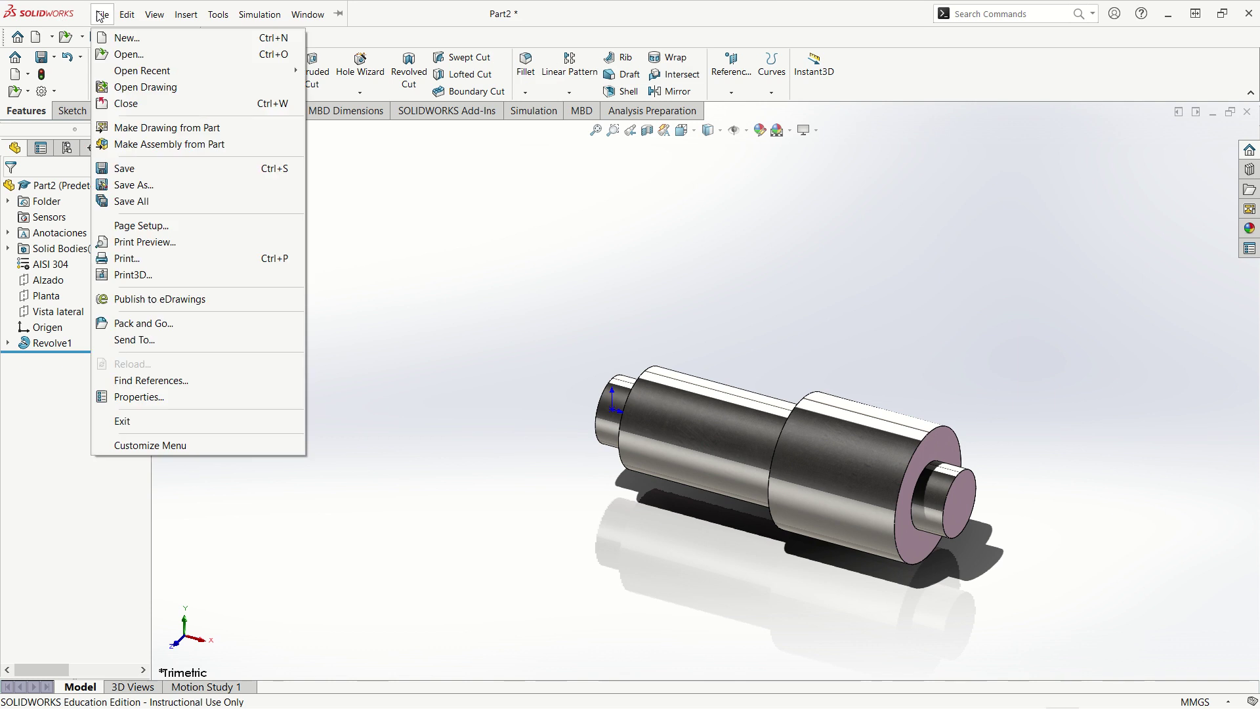
{"action": "left_click", "coordinate": [134, 185]}
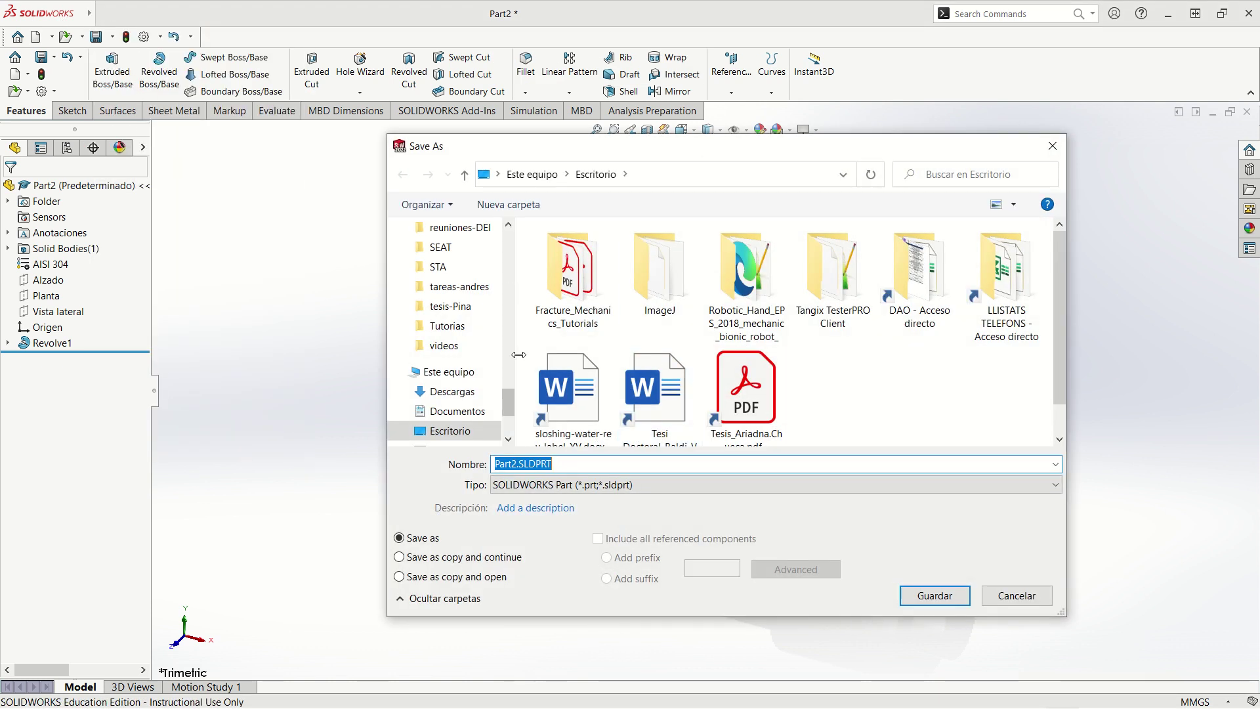
{"action": "left_click", "coordinate": [452, 391]}
{"action": "type", "text": "eje"}
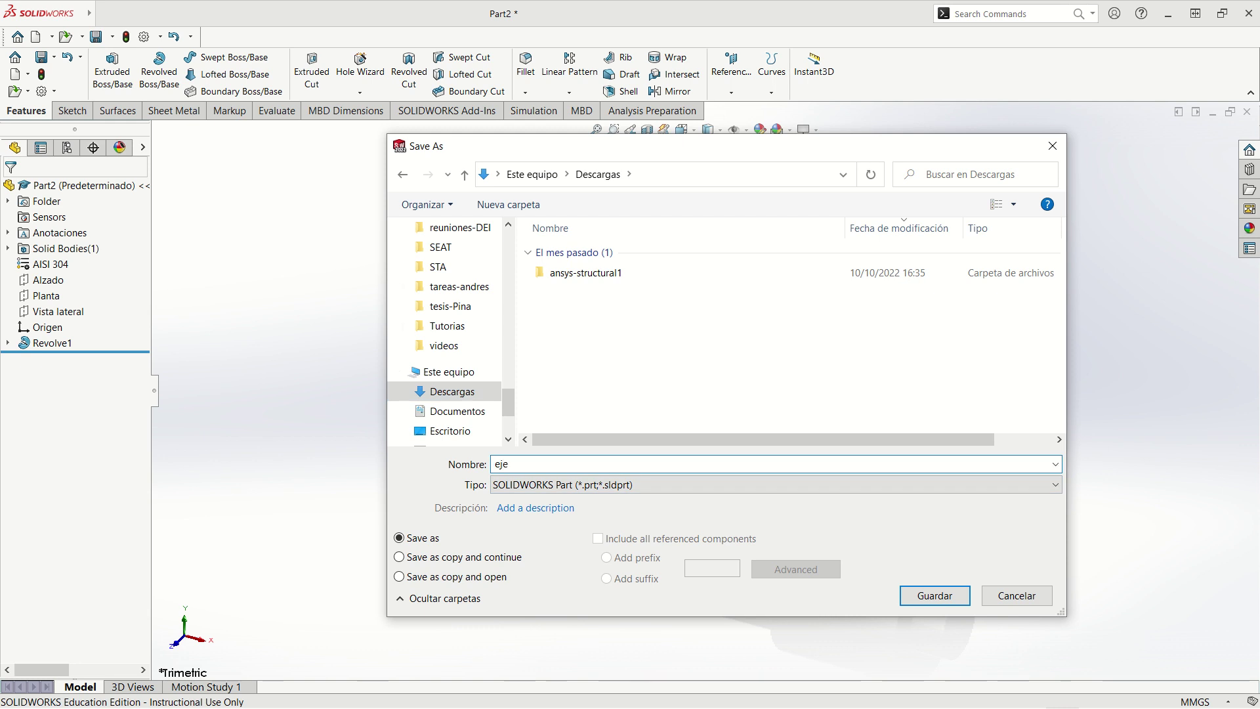
{"action": "key", "text": "Return"}
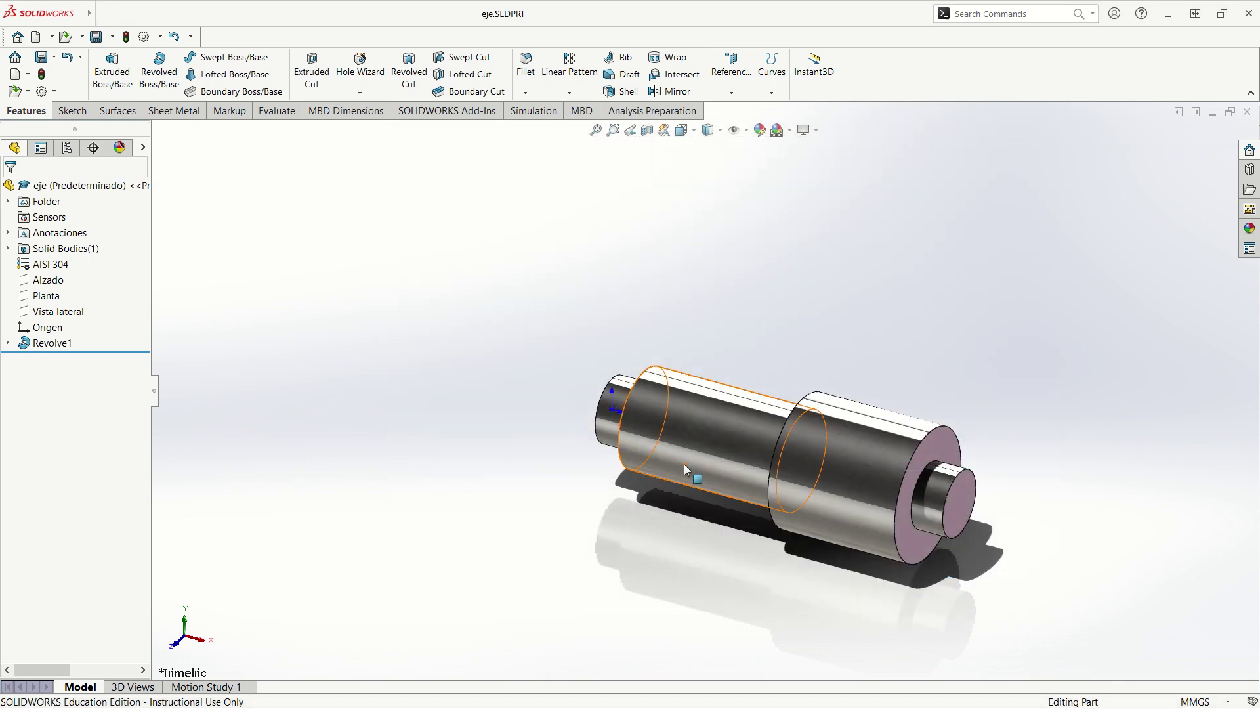
- Start a sketch on the Planta plane and draw a straight slot over the shaft's middle step
{"action": "mouse_move", "coordinate": [918, 319]}
{"action": "middle_mouse_down"}
{"action": "mouse_move", "coordinate": [1037, 355]}
{"action": "mouse_move", "coordinate": [948, 340]}
{"action": "middle_mouse_up"}
{"action": "middle_click_drag", "start_coordinate": [813, 321], "coordinate": [776, 326]}
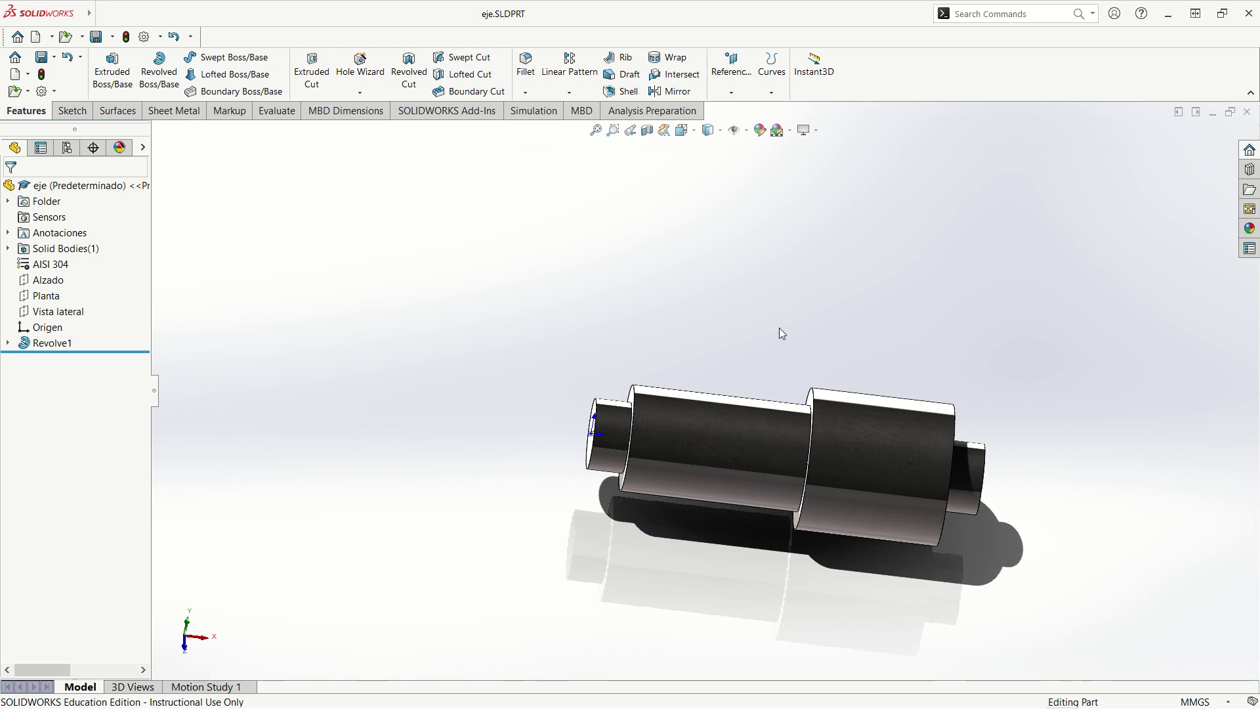
{"action": "left_click", "coordinate": [34, 297]}
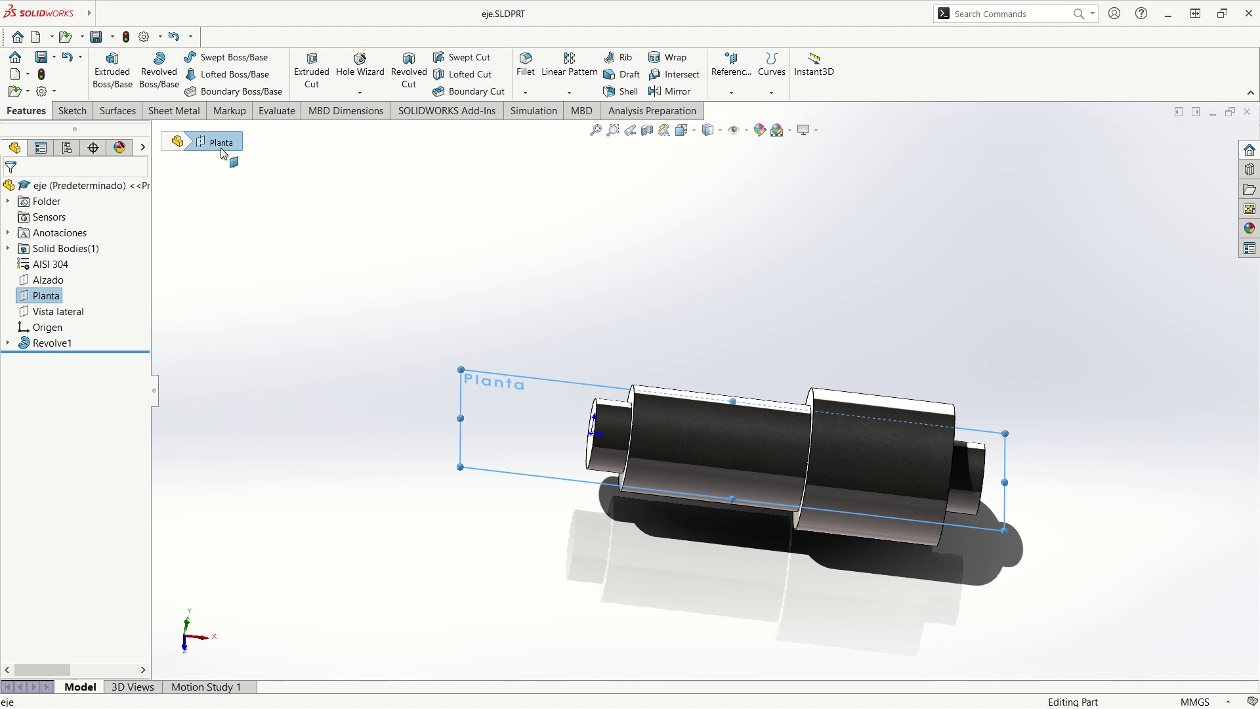
{"action": "right_click", "coordinate": [46, 299]}
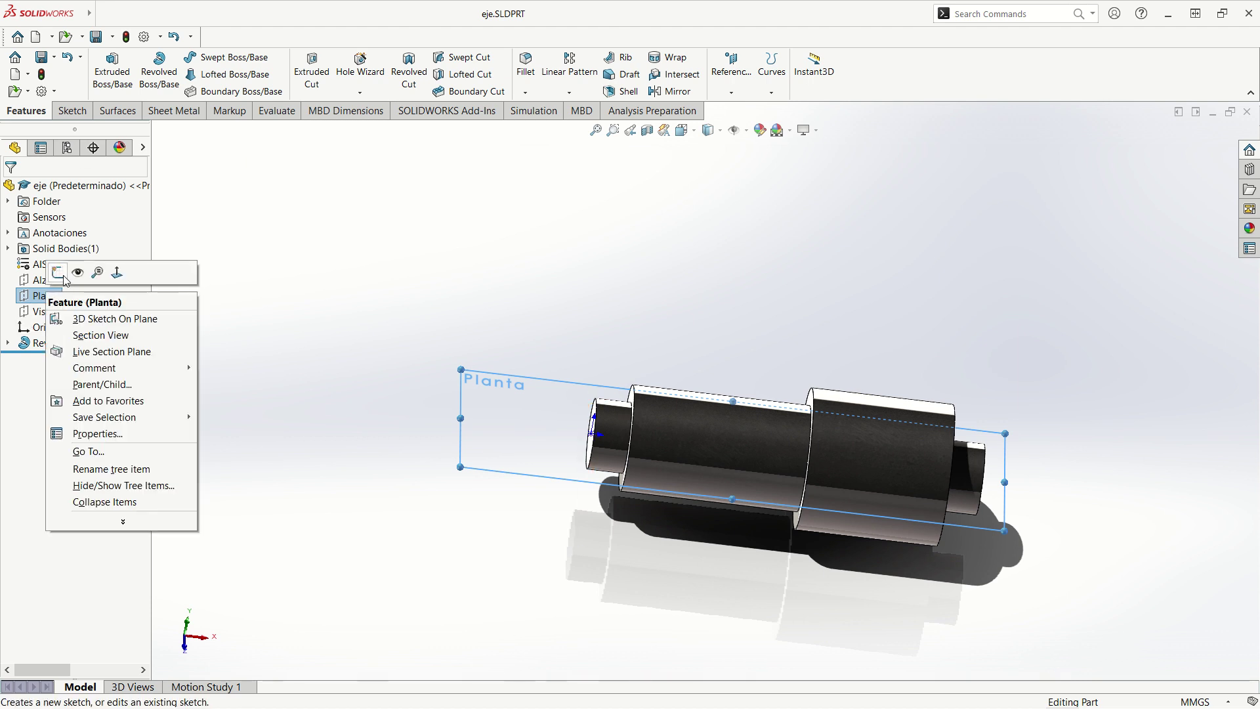
{"action": "left_click", "coordinate": [65, 275]}
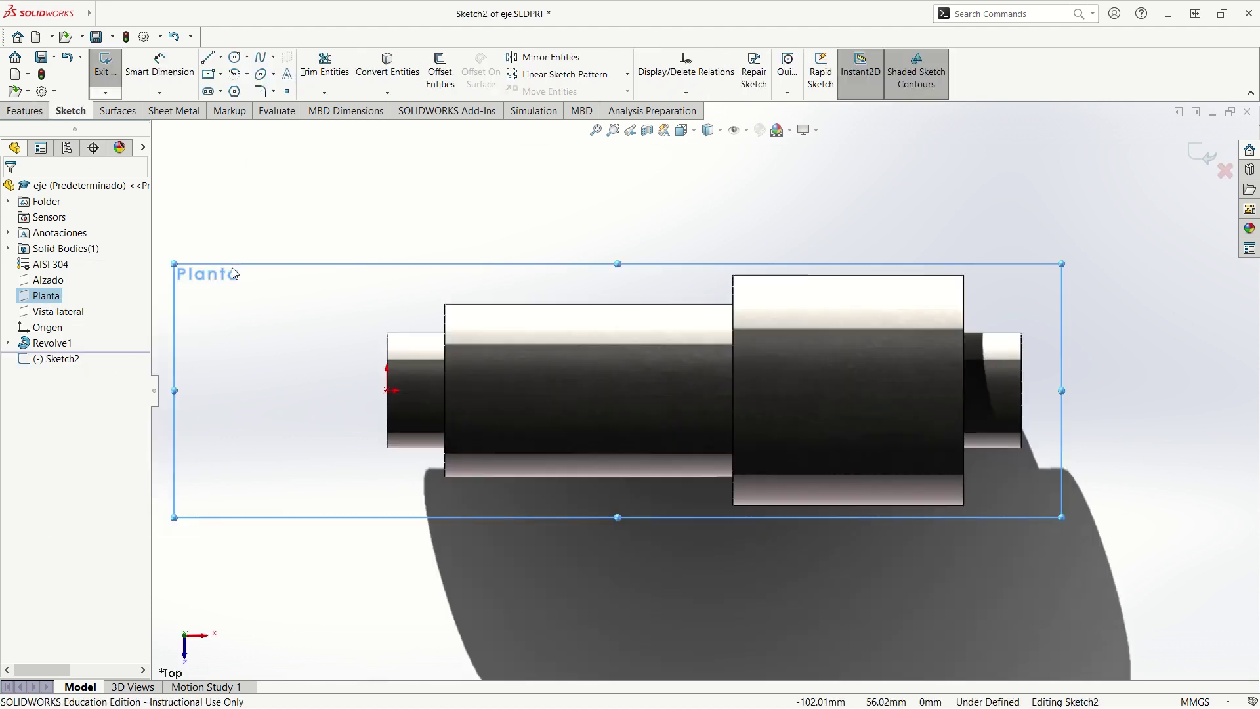
{"action": "left_click", "coordinate": [209, 91]}
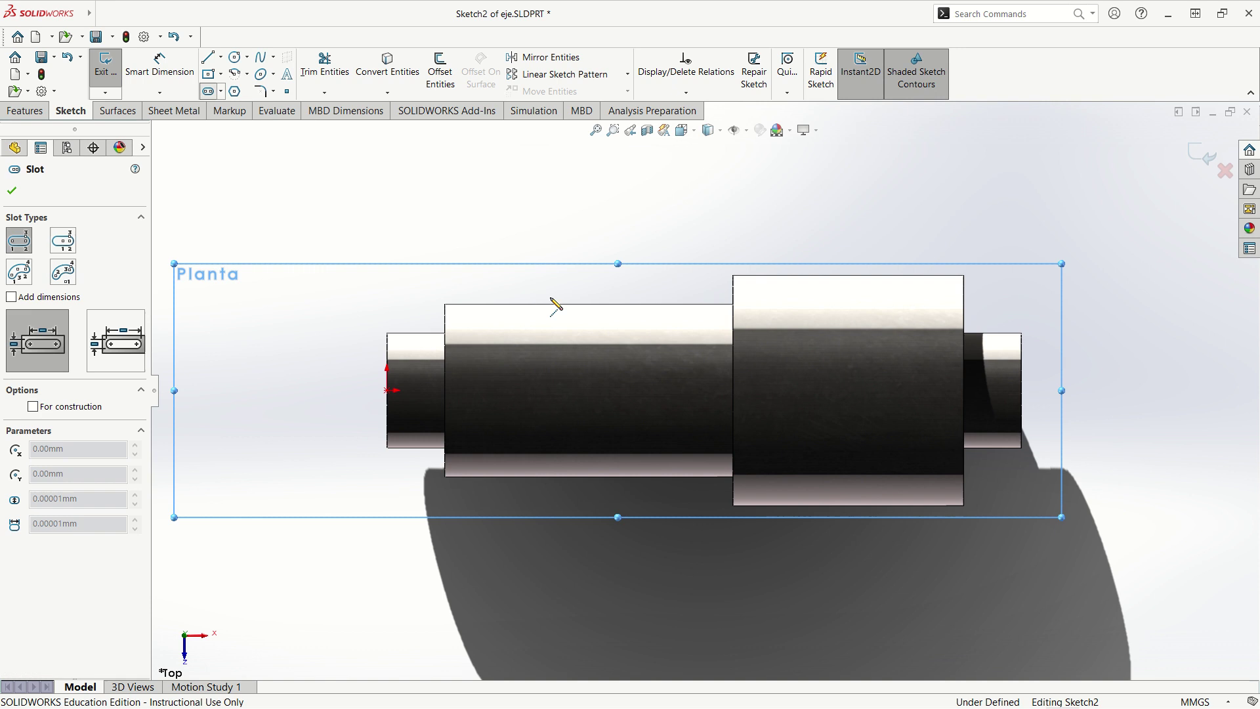
{"action": "left_click", "coordinate": [602, 391]}
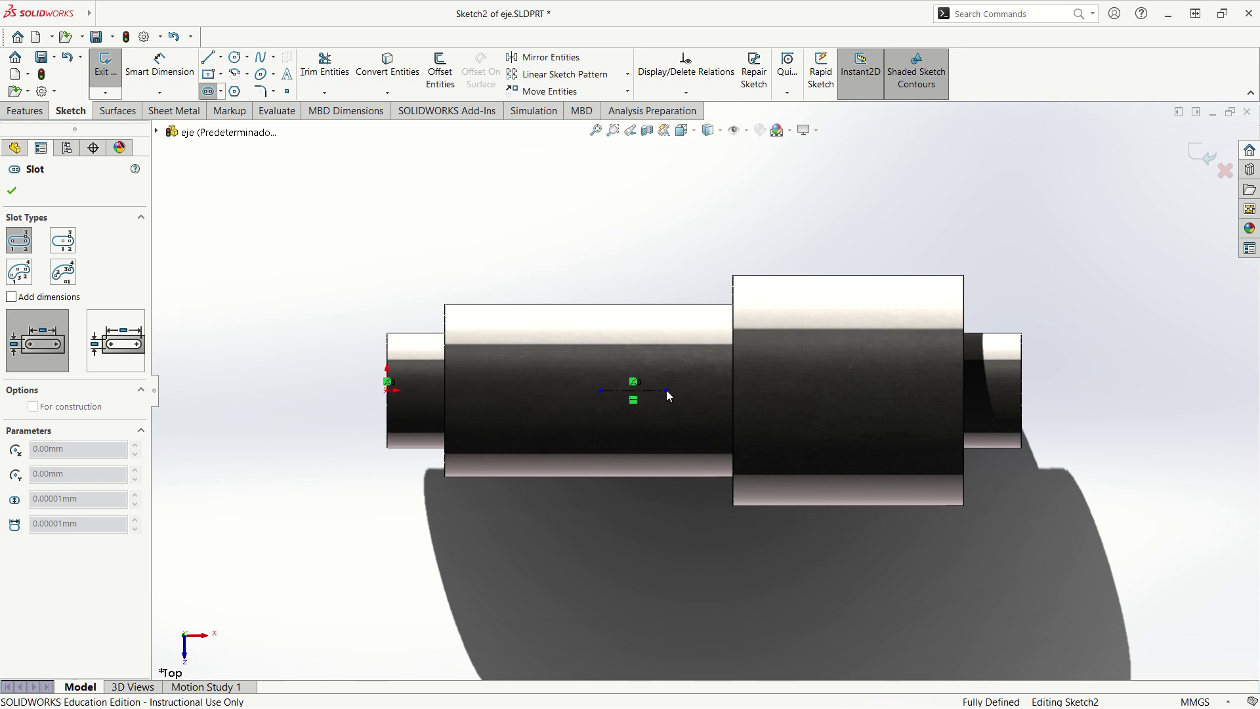
{"action": "left_click", "coordinate": [666, 389]}
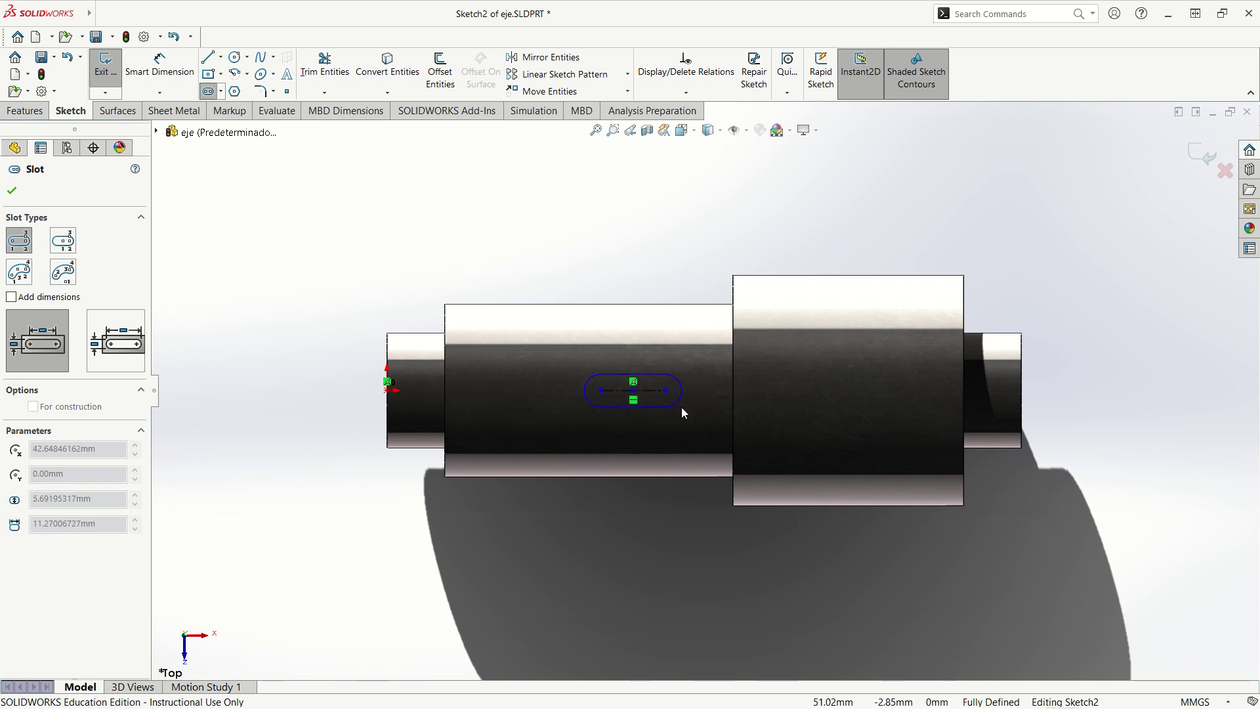
{"action": "left_click", "coordinate": [165, 71]}
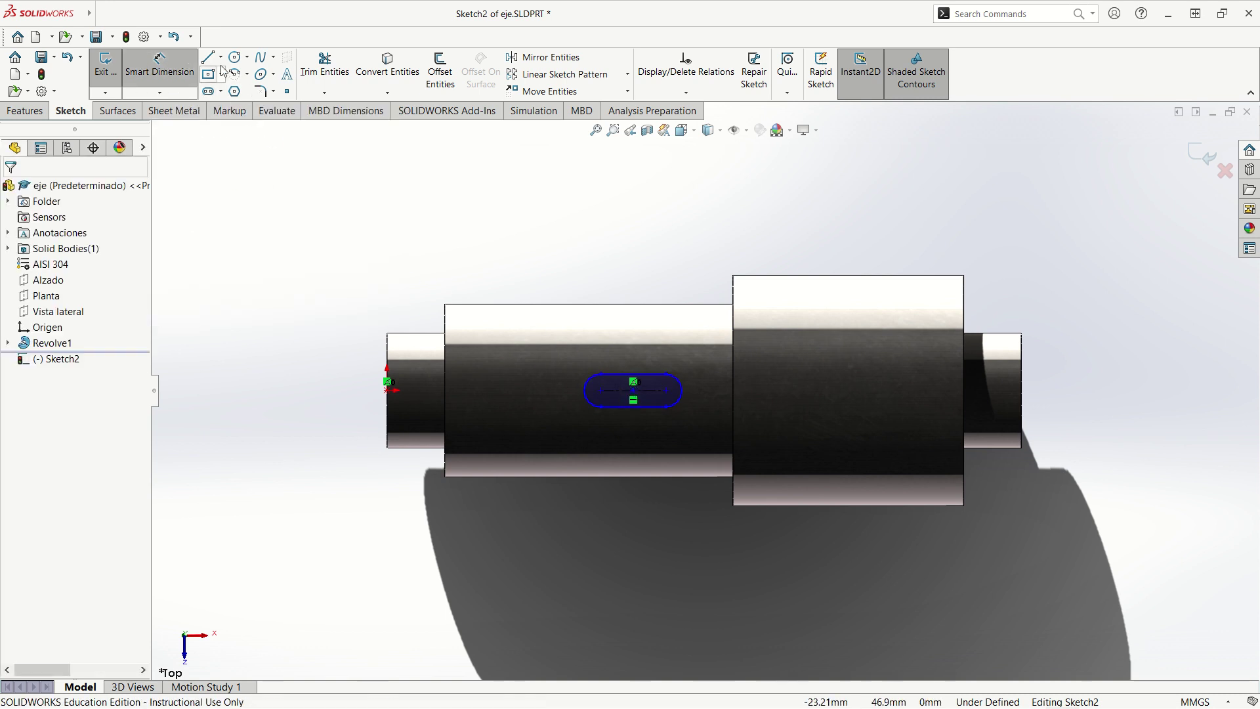
- Add a horizontal centerline joining the slot's two arc centres
{"action": "left_click", "coordinate": [221, 58]}
{"action": "left_click", "coordinate": [208, 92]}
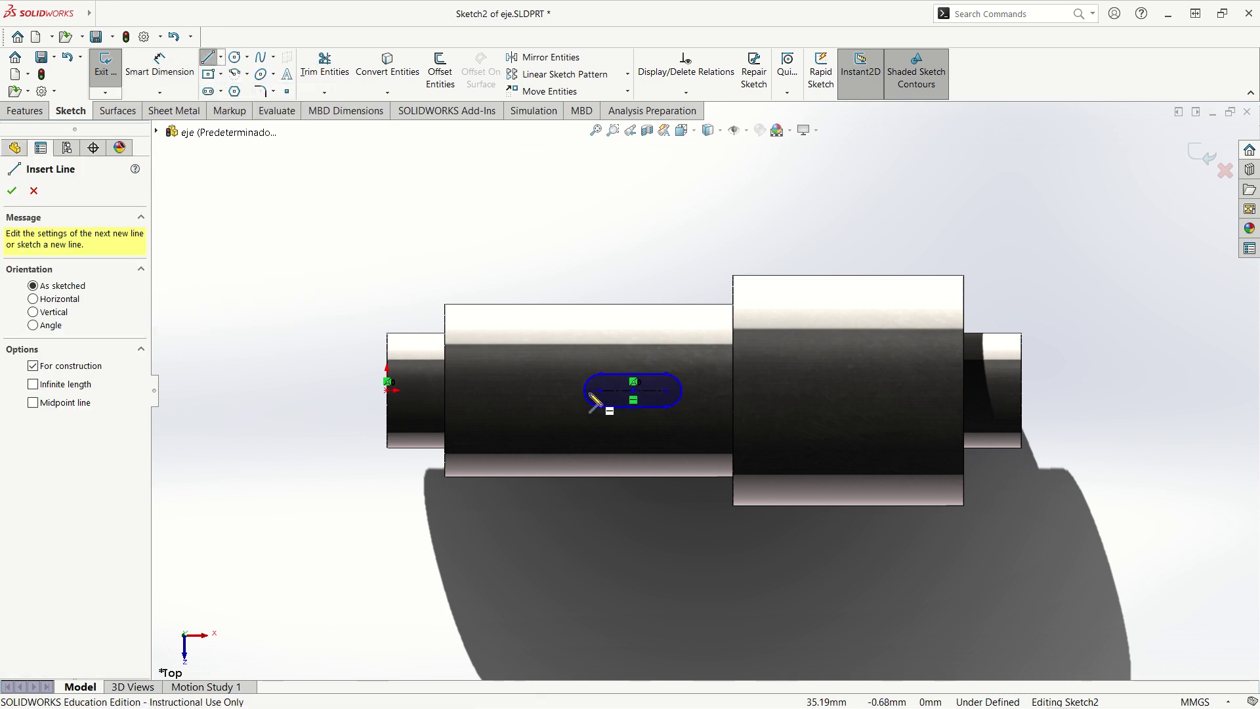
{"action": "left_click", "coordinate": [584, 390]}
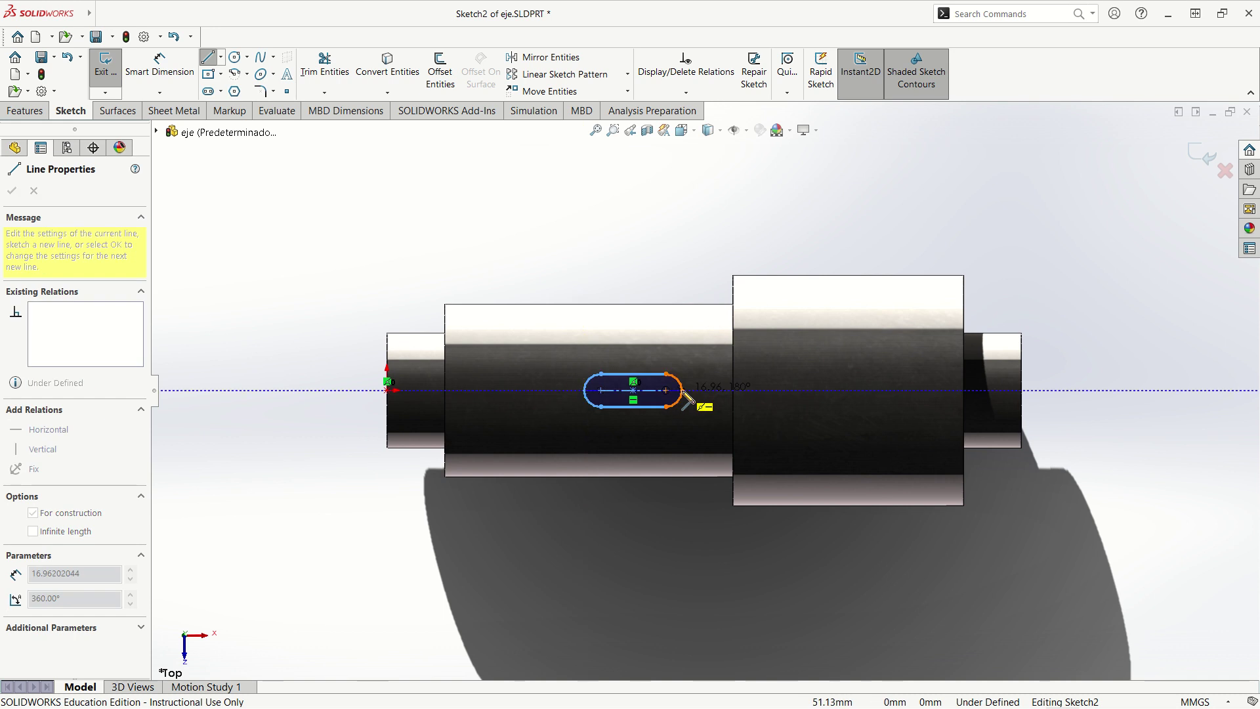
{"action": "left_click", "coordinate": [682, 389]}
{"action": "key", "text": "Escape"}
- Dimension the keyway slot as 20 mm long and 6 mm wide
{"action": "key", "text": "d"}
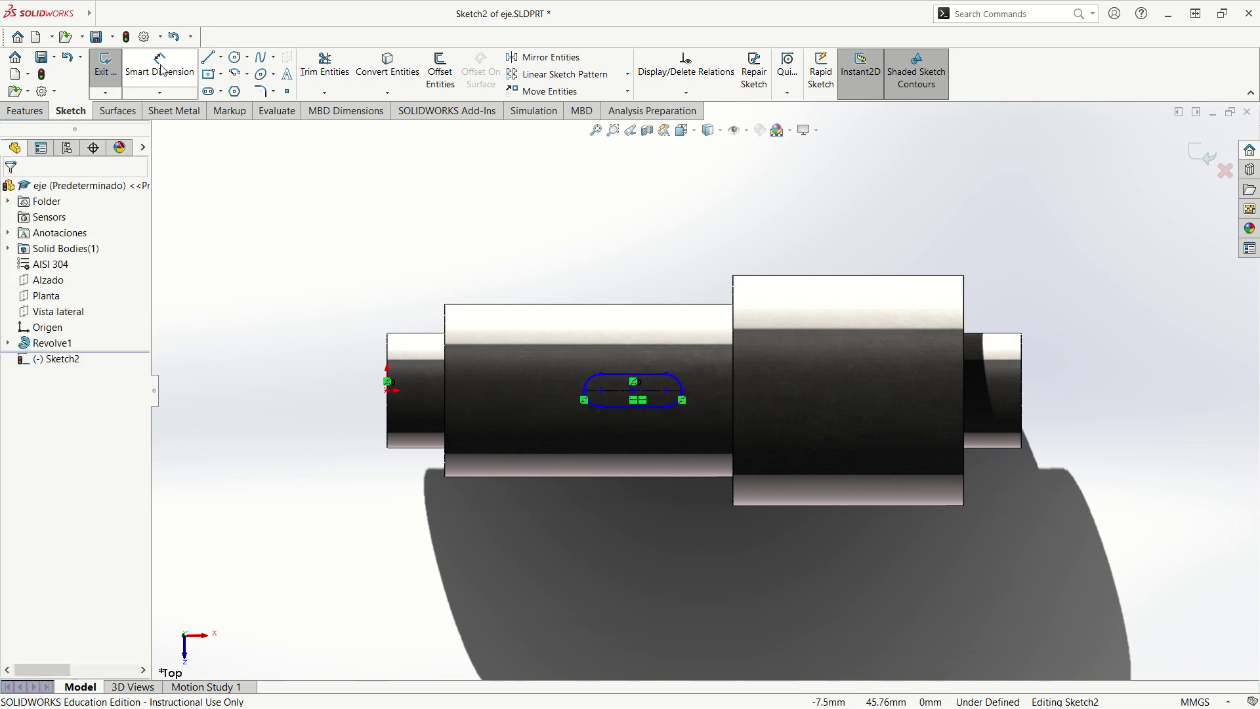
{"action": "left_click", "coordinate": [676, 390]}
{"action": "left_click", "coordinate": [648, 270]}
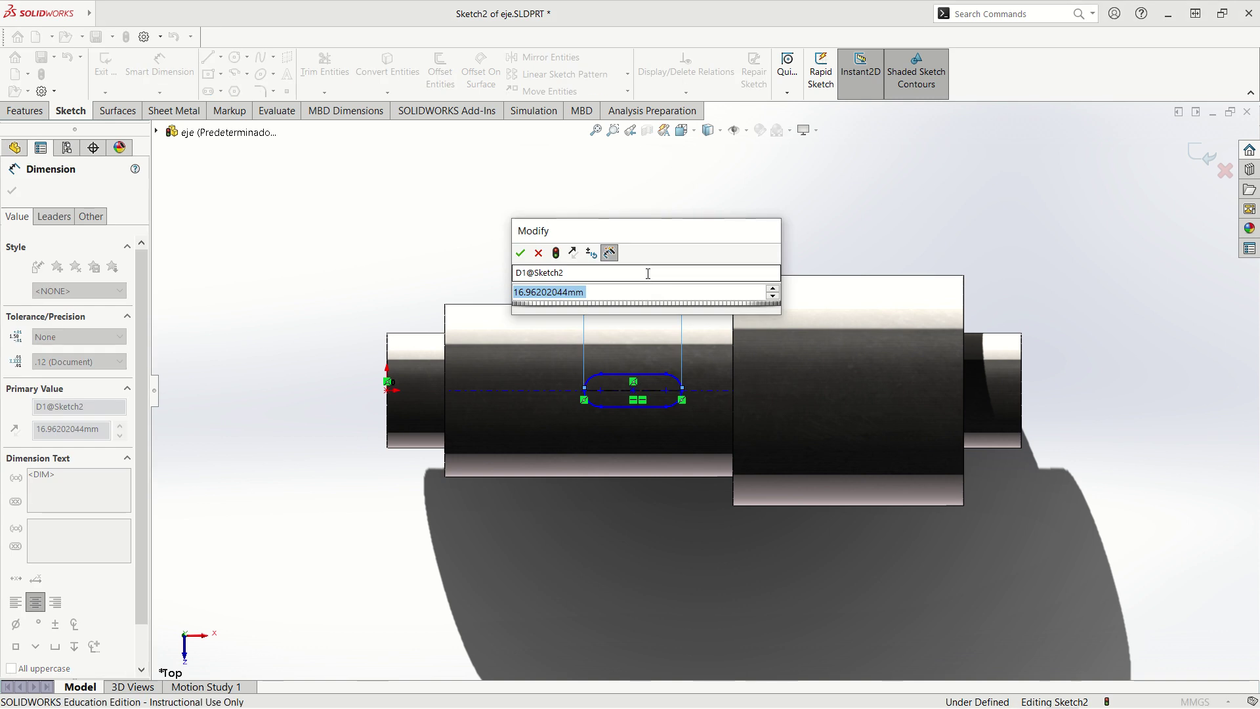
{"action": "type", "text": "20"}
{"action": "key", "text": "Return"}
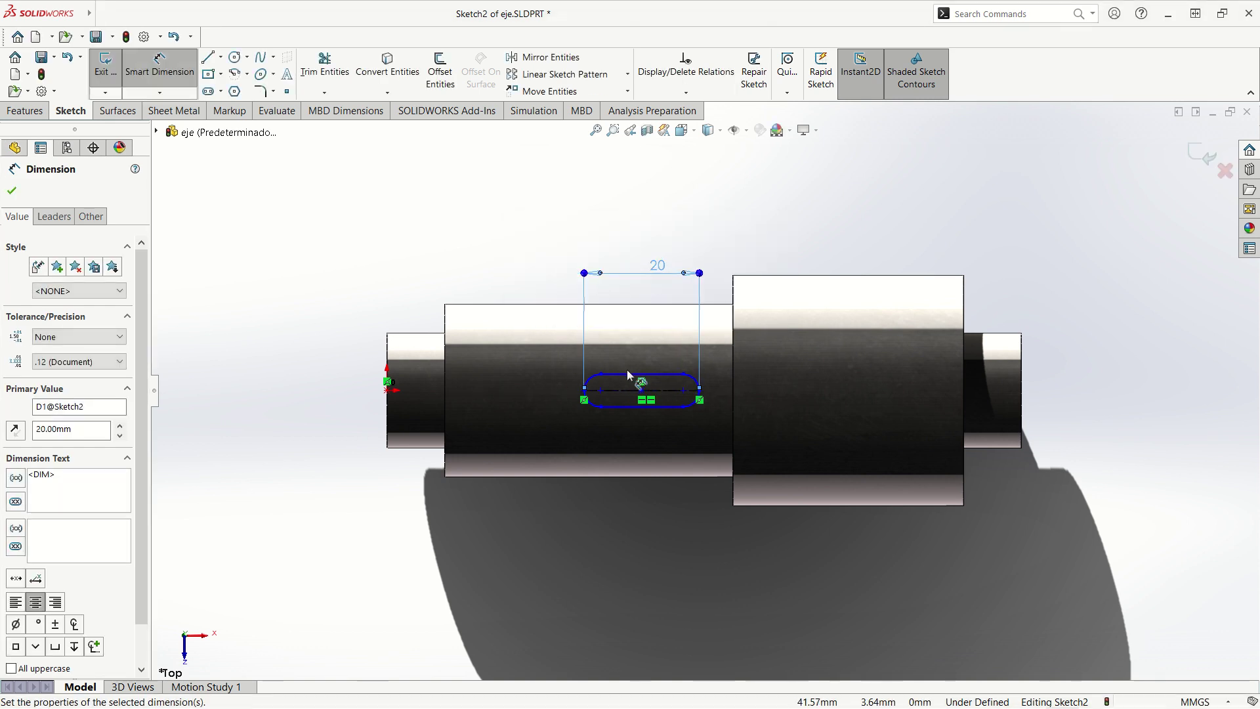
{"action": "left_click", "coordinate": [624, 374]}
{"action": "left_click", "coordinate": [623, 407]}
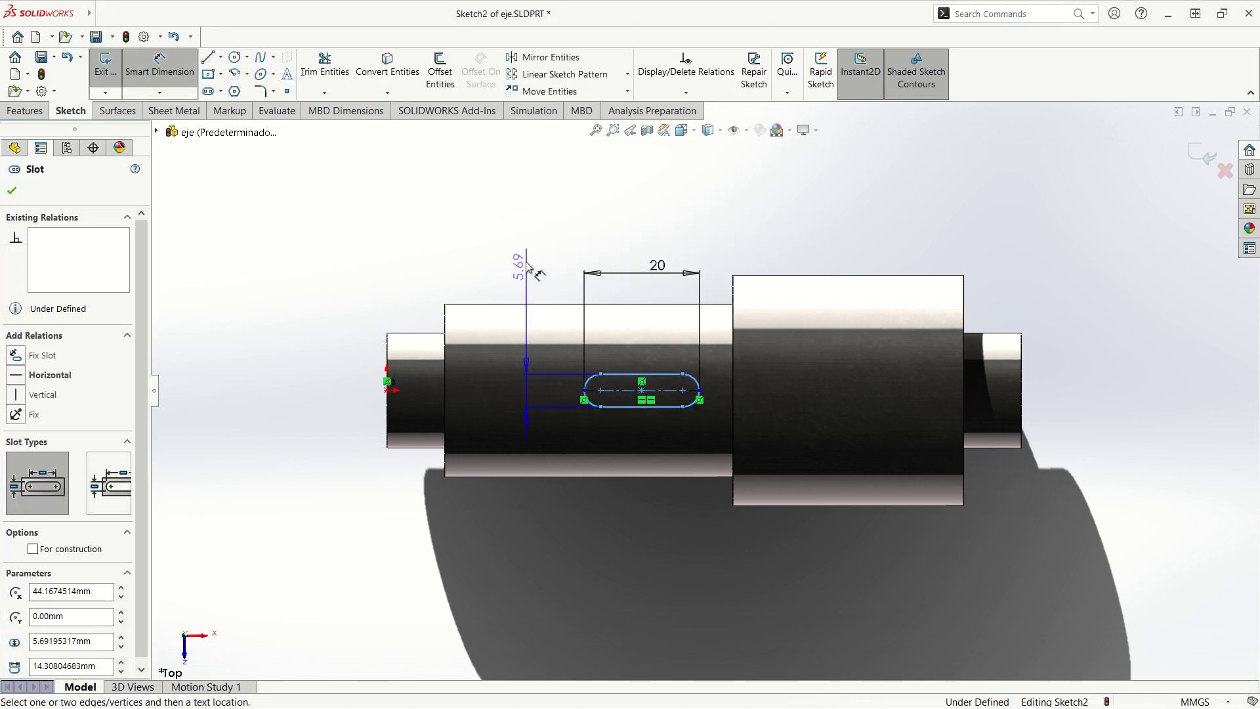
{"action": "left_click", "coordinate": [529, 266]}
{"action": "type", "text": "6"}
{"action": "key", "text": "Return"}
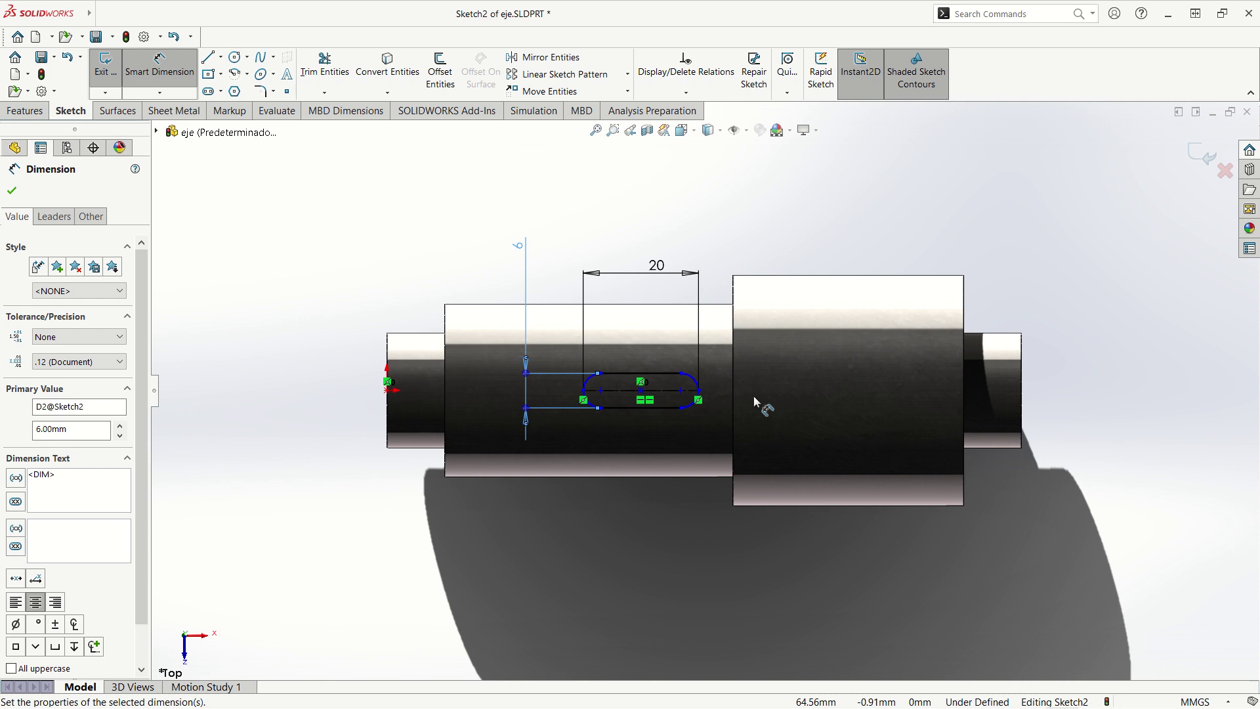
- Set the slot's right arc centre 10 mm from the shaft step
{"action": "left_click", "coordinate": [684, 393]}
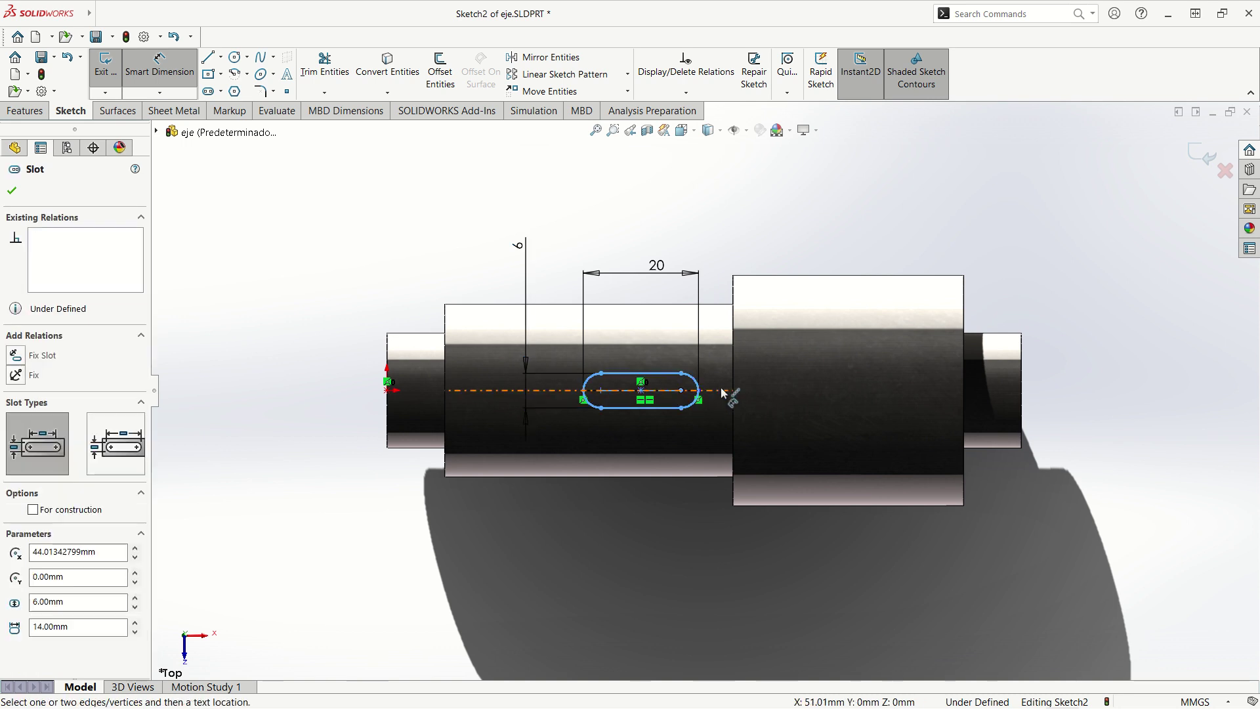
{"action": "left_click", "coordinate": [733, 381]}
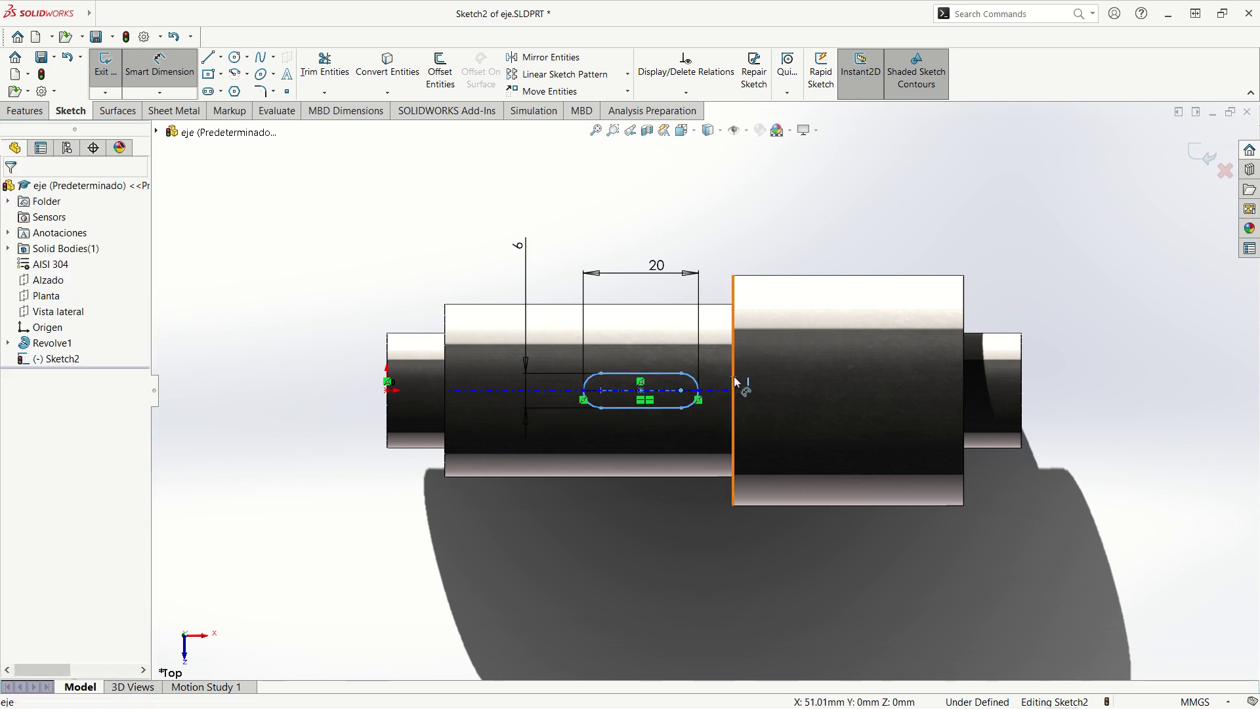
{"action": "left_click", "coordinate": [711, 335]}
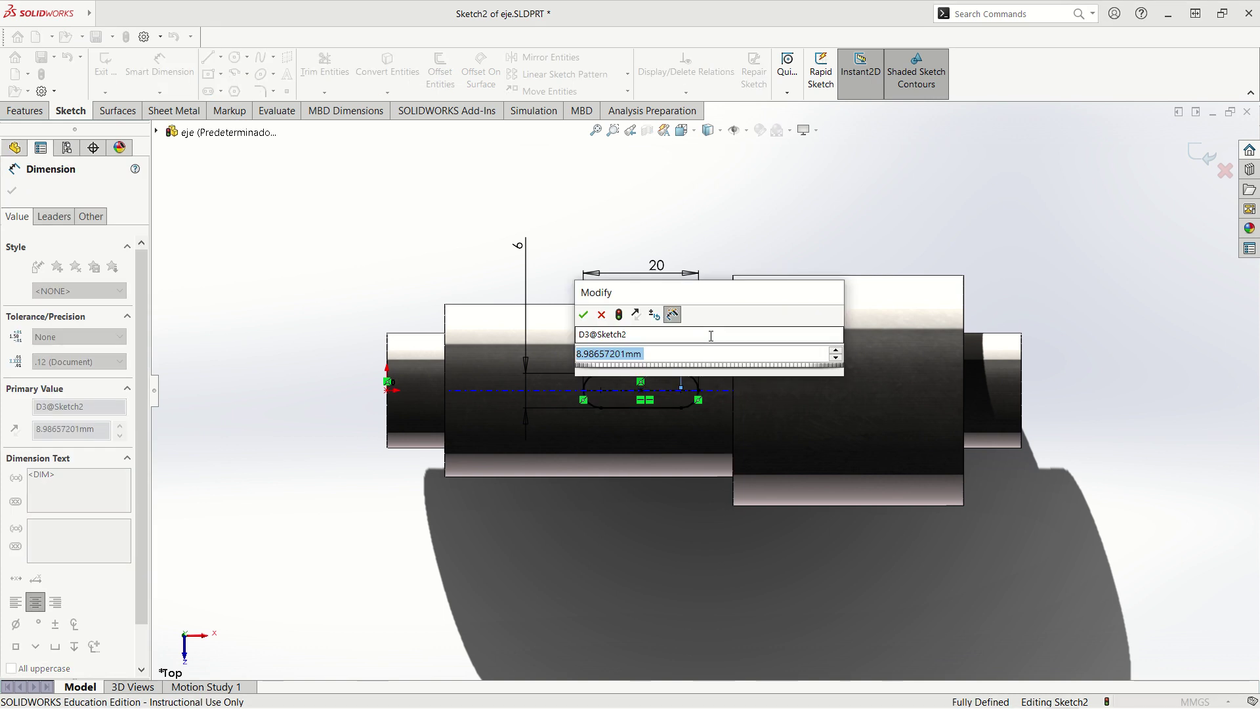
{"action": "type", "text": "10"}
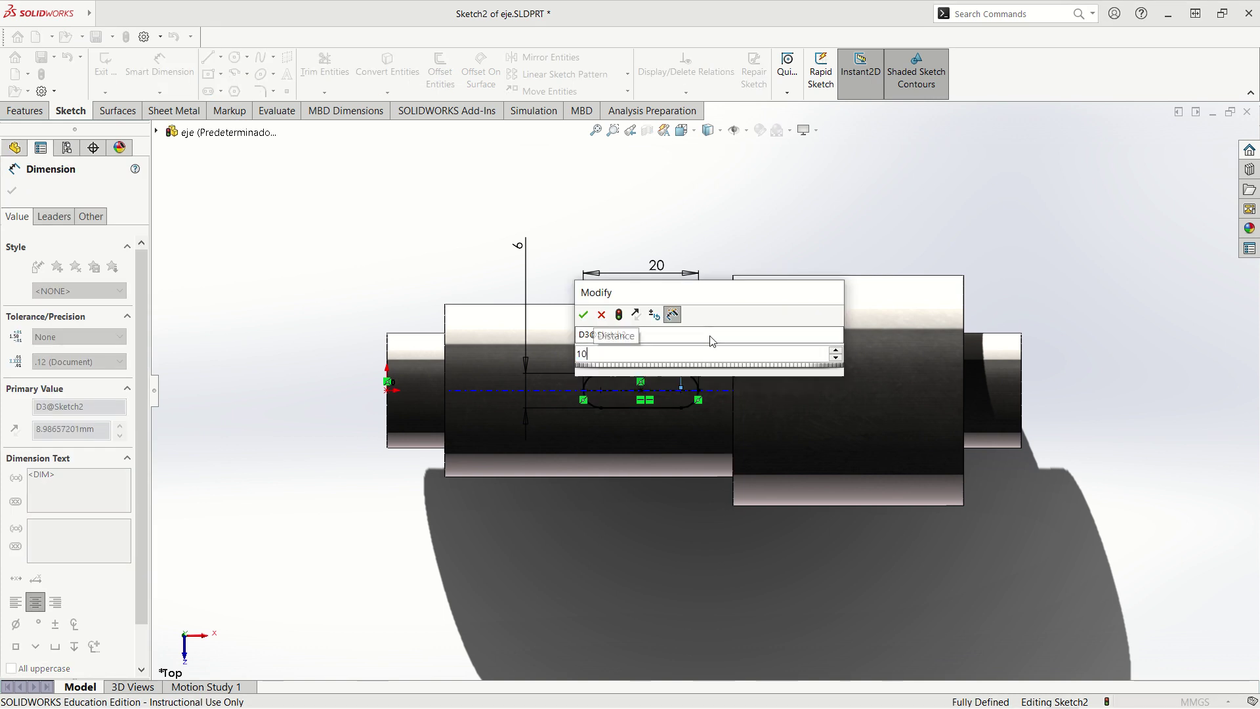
{"action": "key", "text": "Return"}
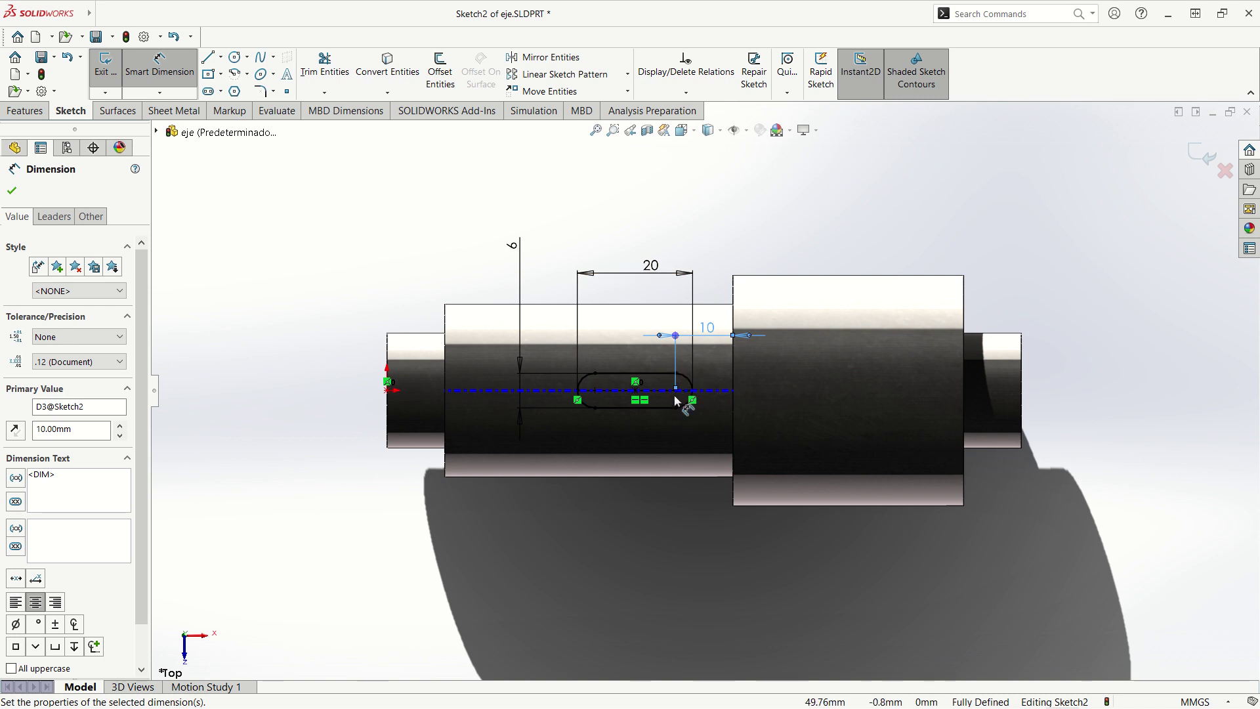
- Add a driven 14 mm reference dimension between the slot arc centres, shown in parentheses
{"action": "left_click", "coordinate": [597, 388]}
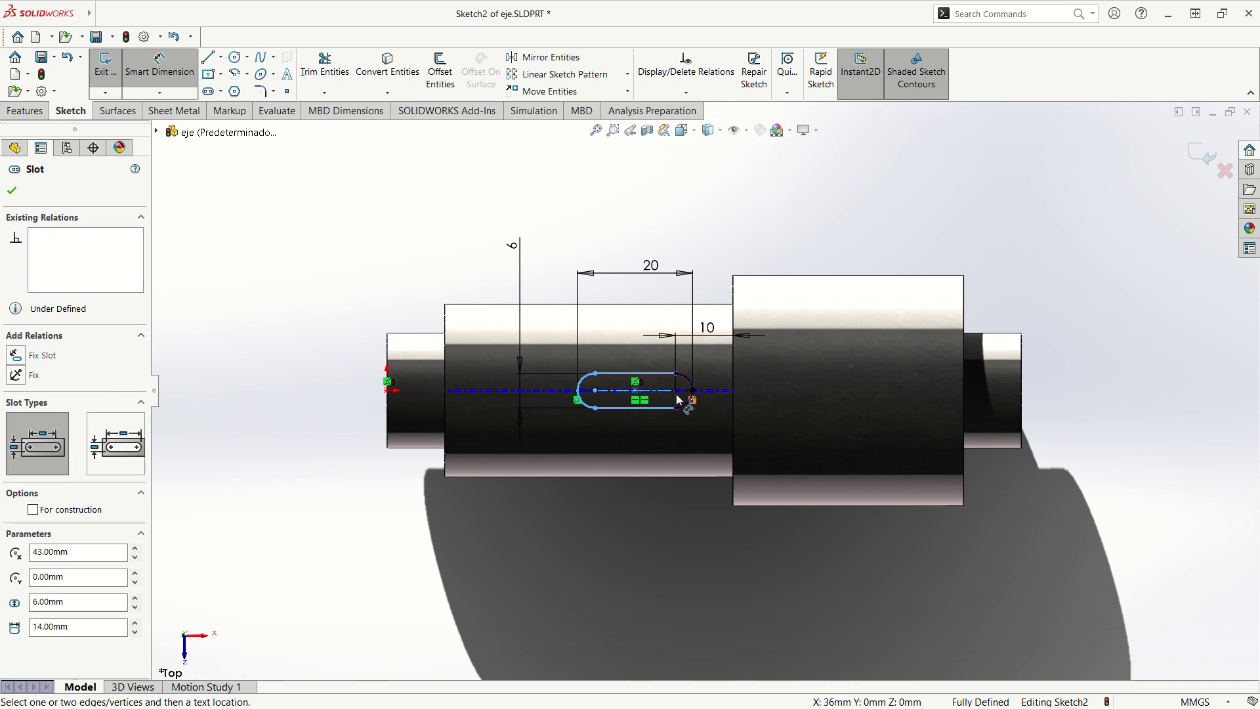
{"action": "left_click", "coordinate": [676, 391]}
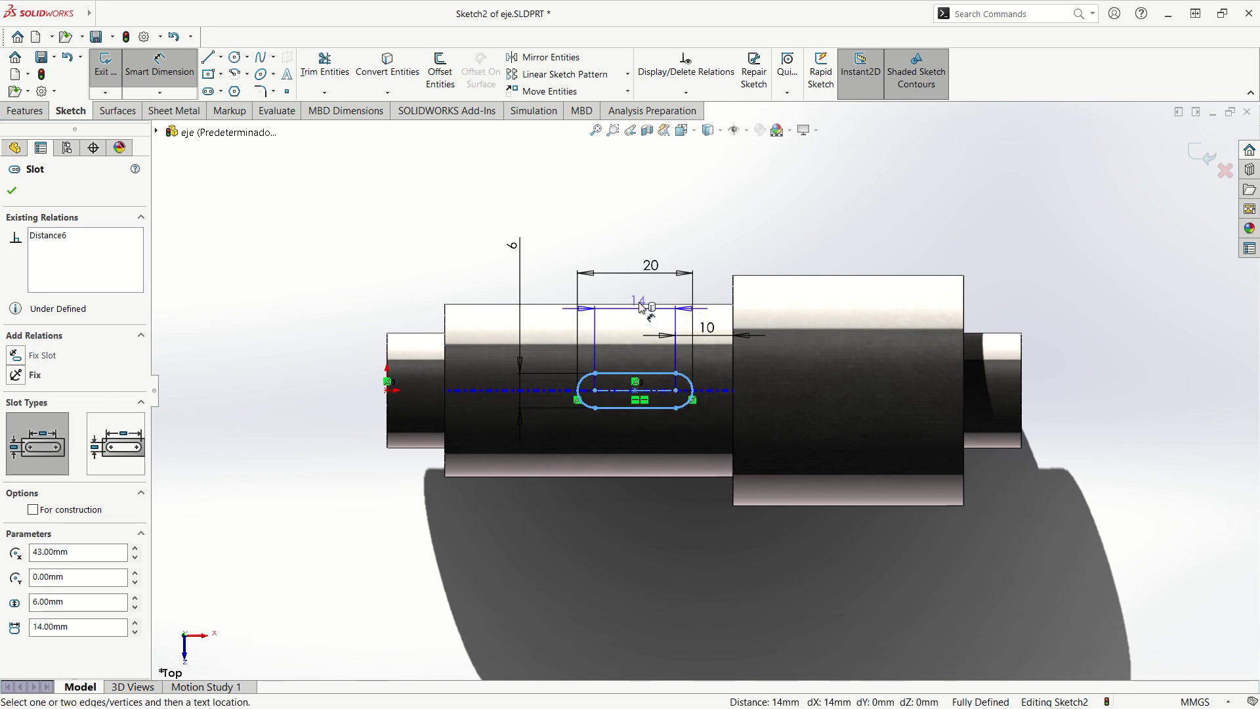
{"action": "left_click", "coordinate": [642, 298]}
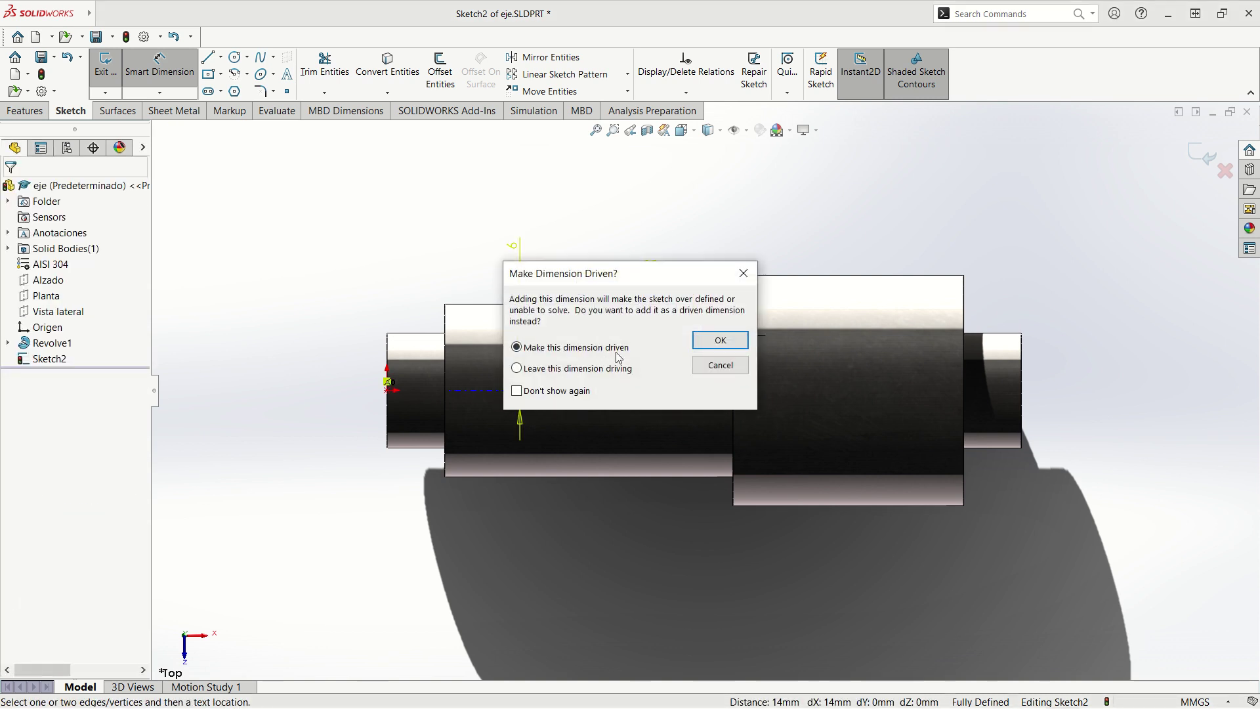
{"action": "left_click", "coordinate": [722, 340]}
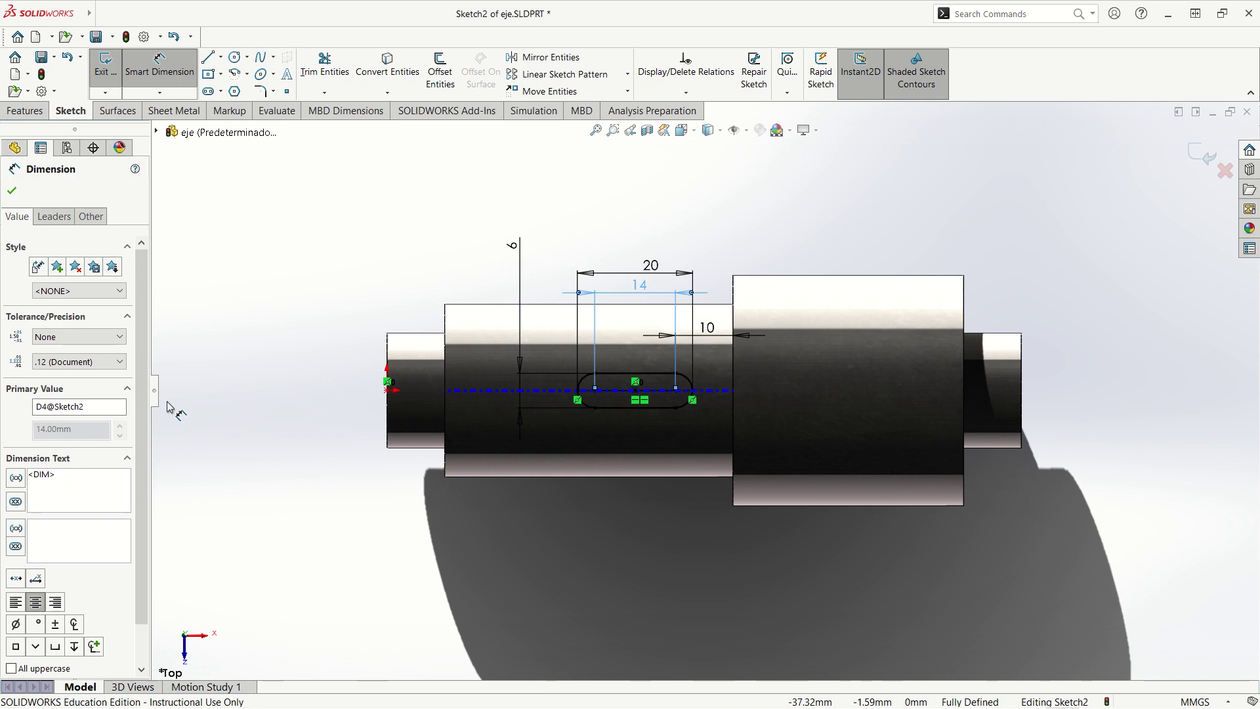
{"action": "left_click", "coordinate": [23, 480]}
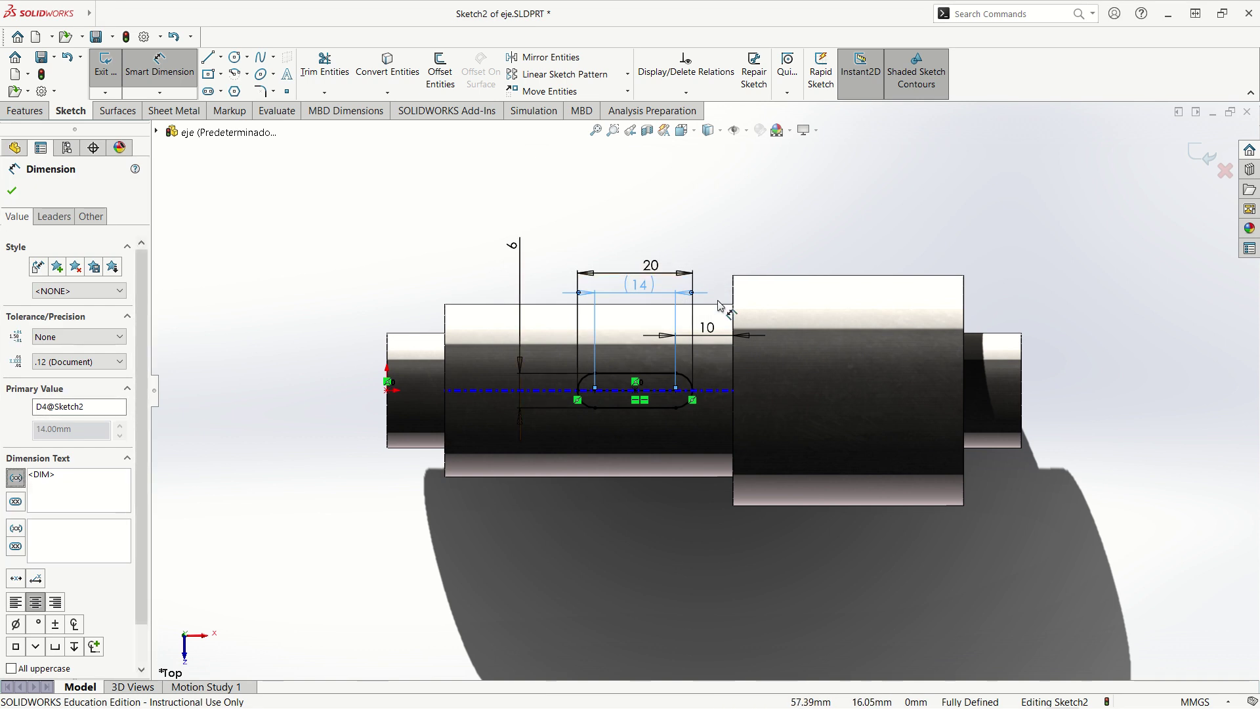
{"action": "left_click", "coordinate": [12, 192]}
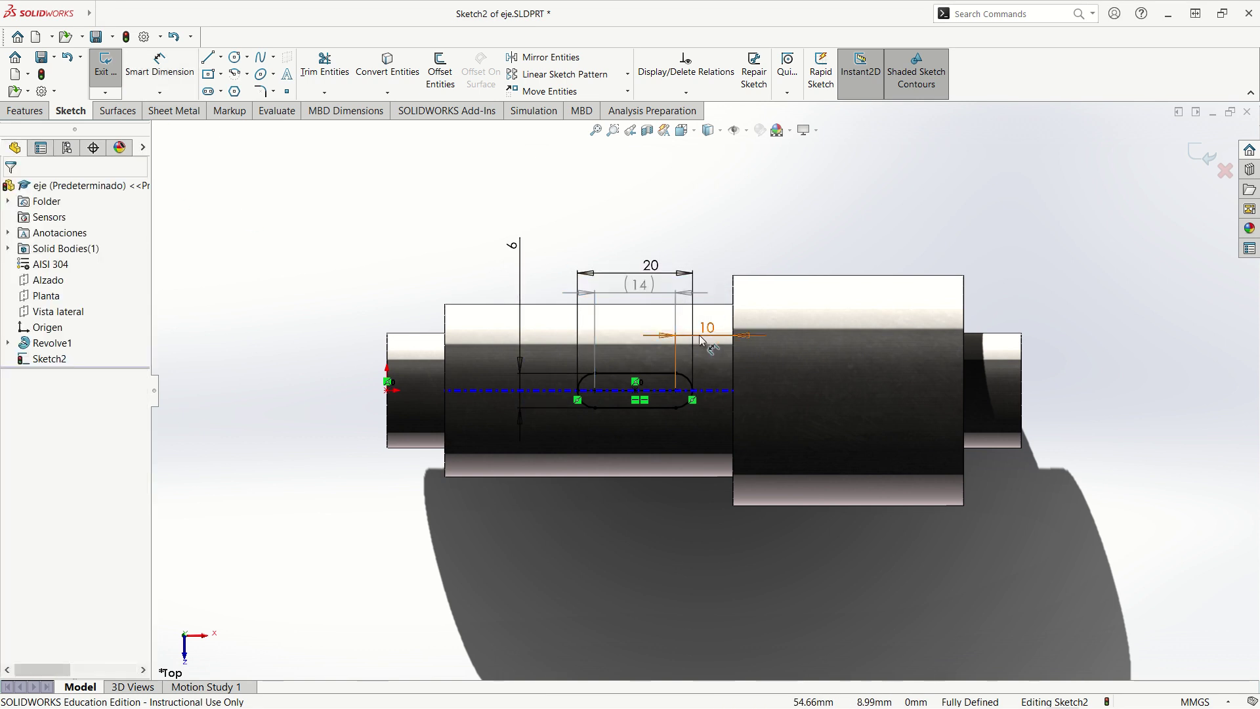
- Move the (14) and 10 dimensions below the shaft
{"action": "left_click_drag", "start_coordinate": [639, 321], "coordinate": [630, 517]}
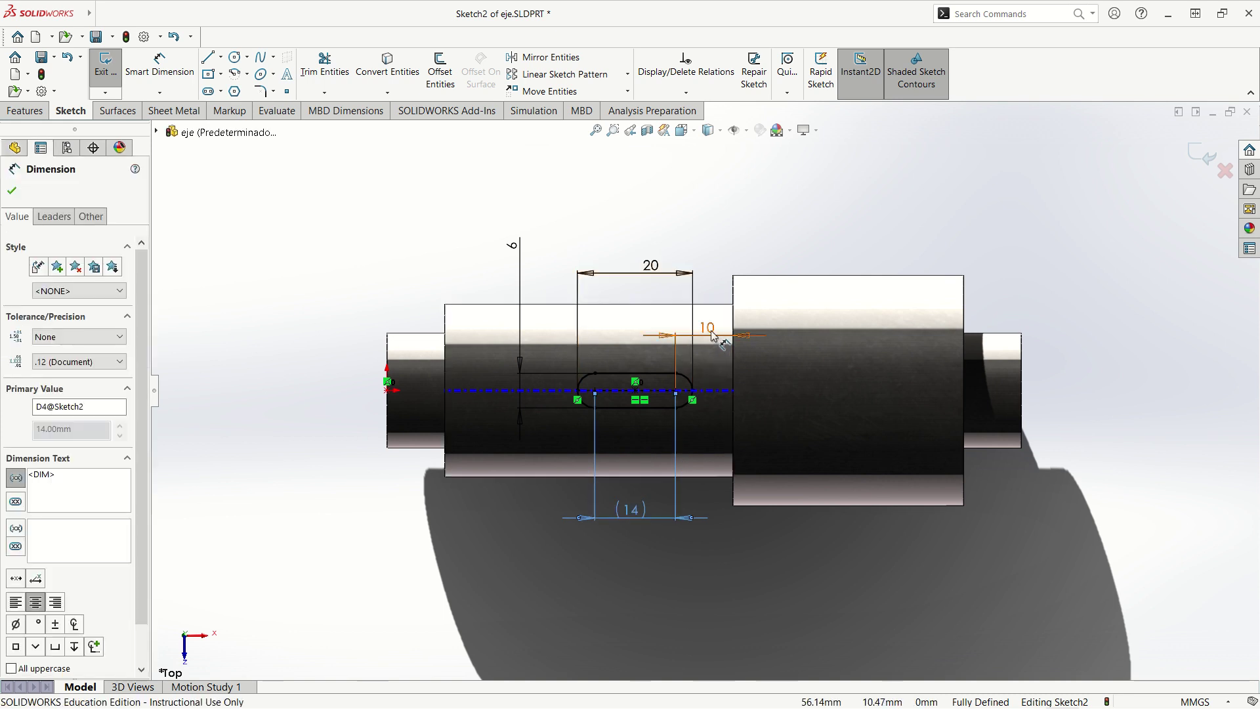
{"action": "left_click_drag", "start_coordinate": [707, 327], "coordinate": [711, 513]}
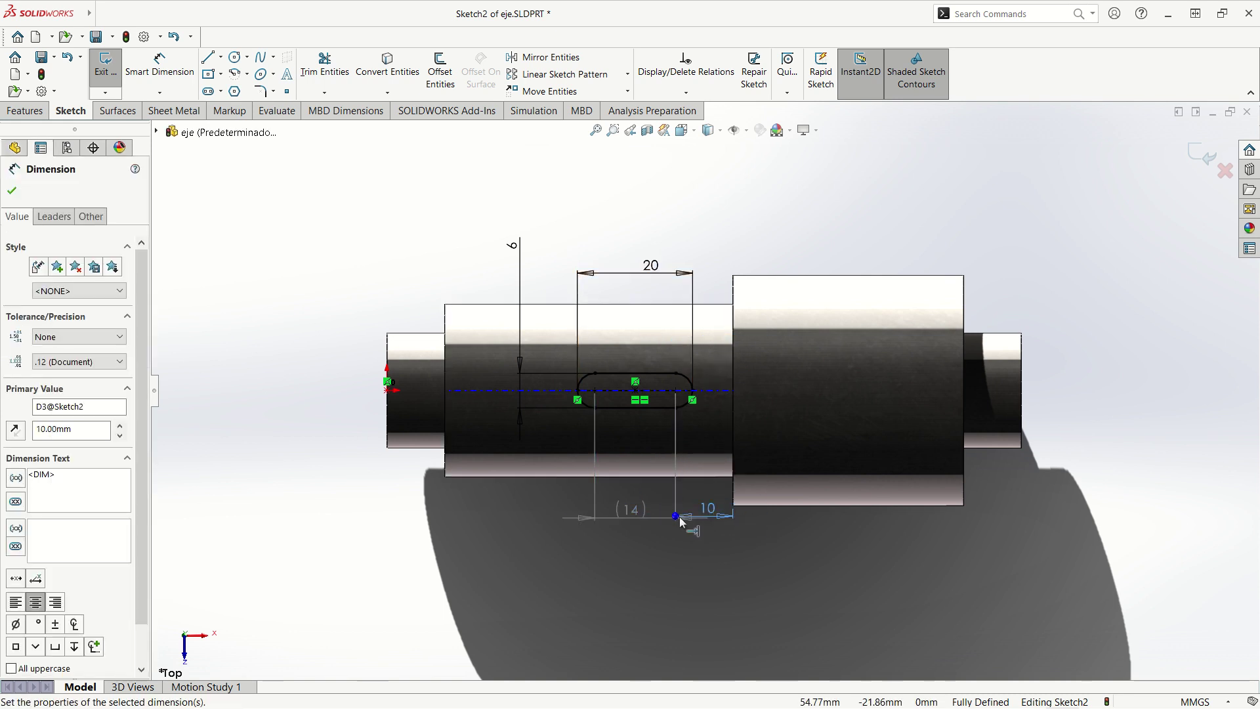
{"action": "left_click", "coordinate": [587, 520]}
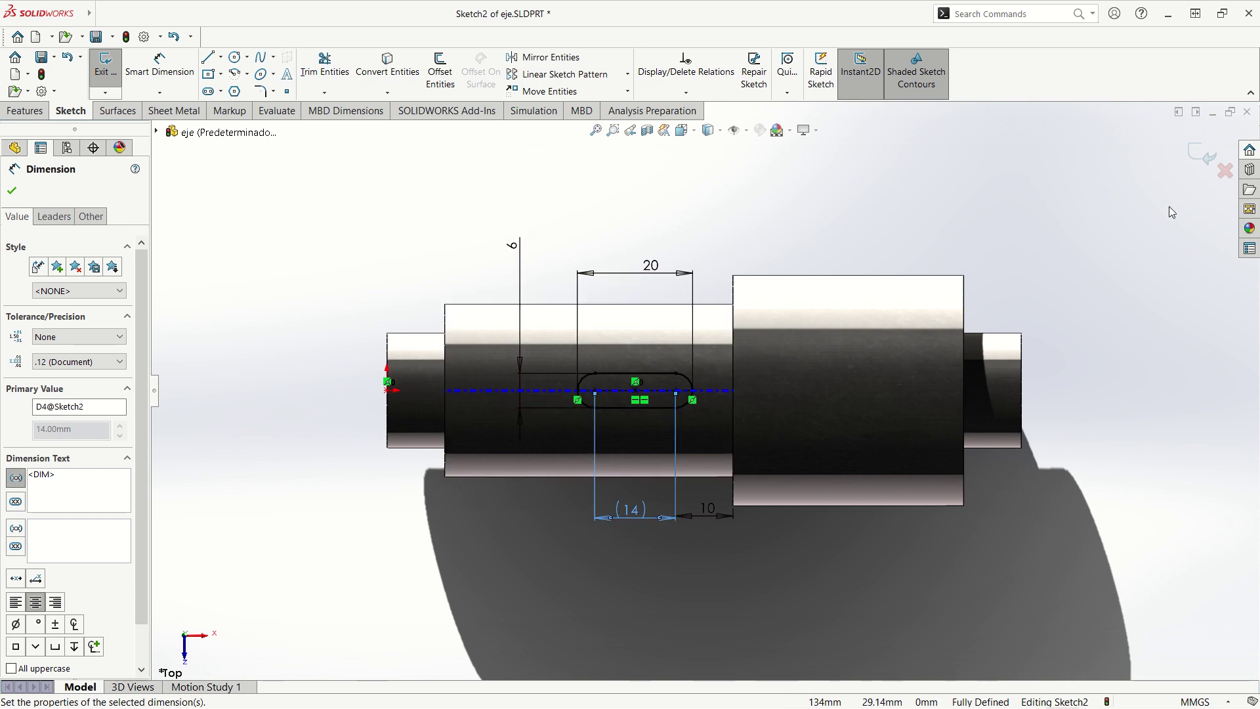
- Start an extruded cut of the slot sketch with its start set to Surface/Face/Plane
{"action": "left_click", "coordinate": [24, 110]}
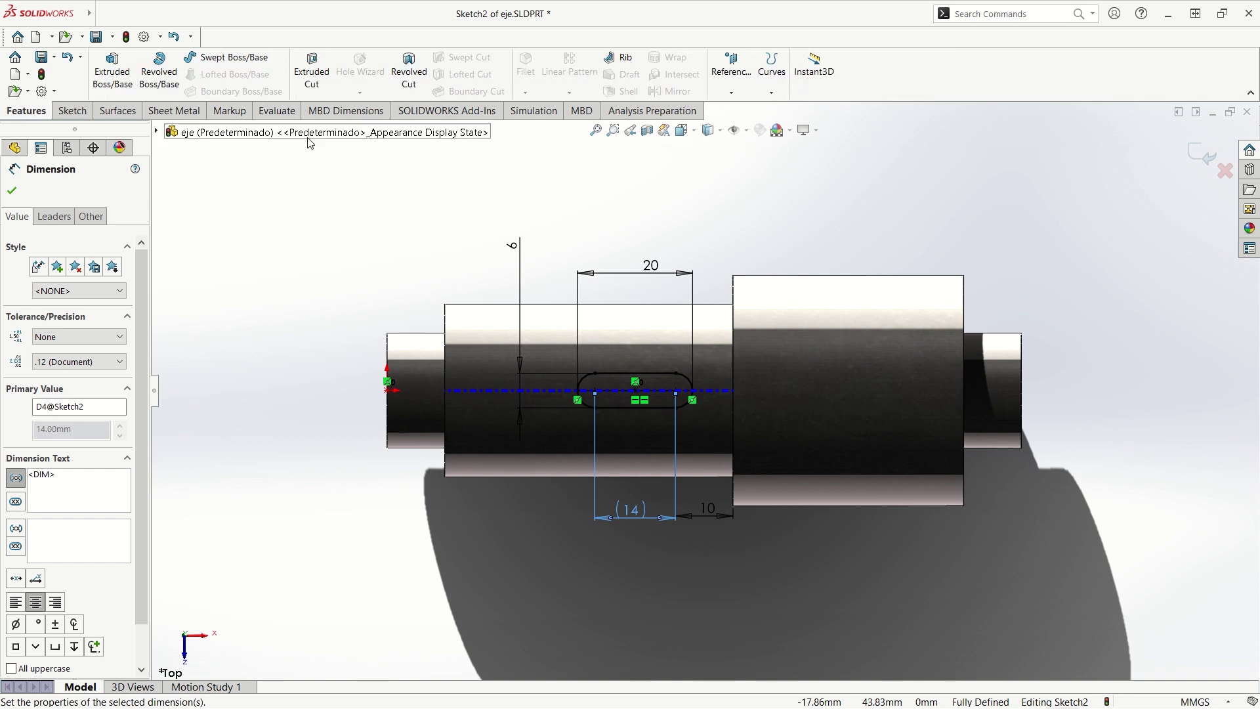
{"action": "left_click", "coordinate": [326, 85]}
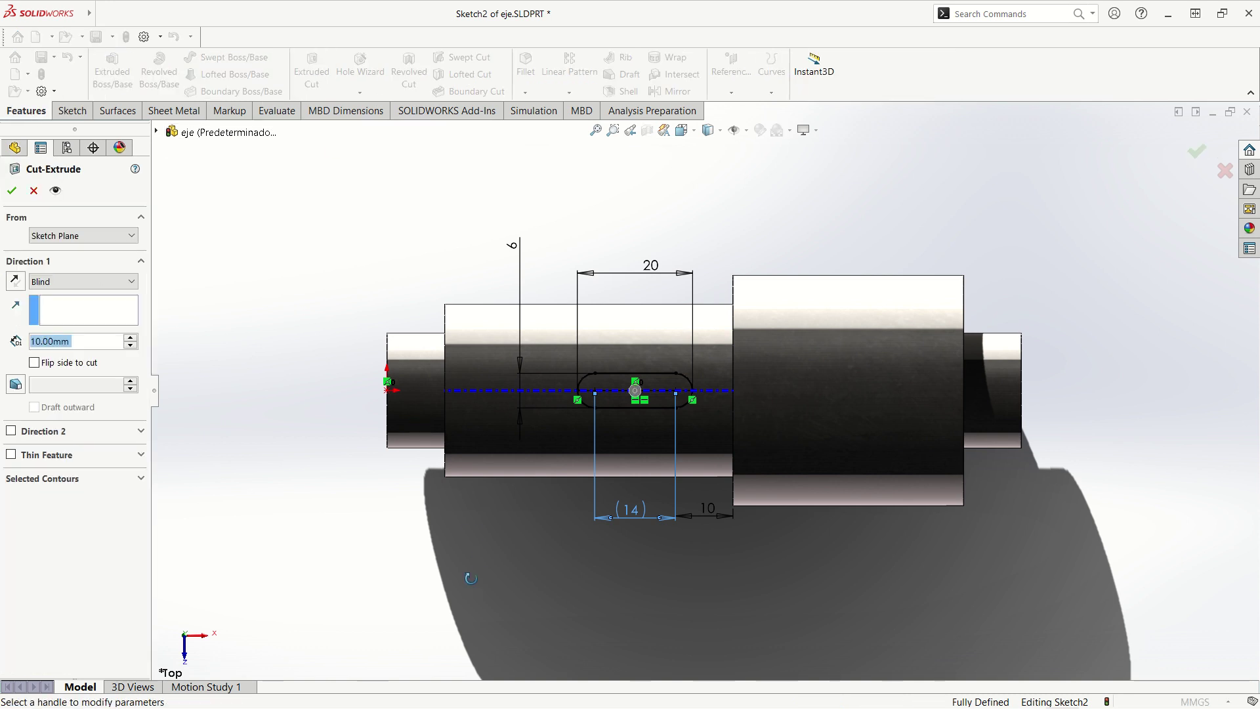
{"action": "middle_click_drag", "start_coordinate": [472, 411], "coordinate": [460, 368]}
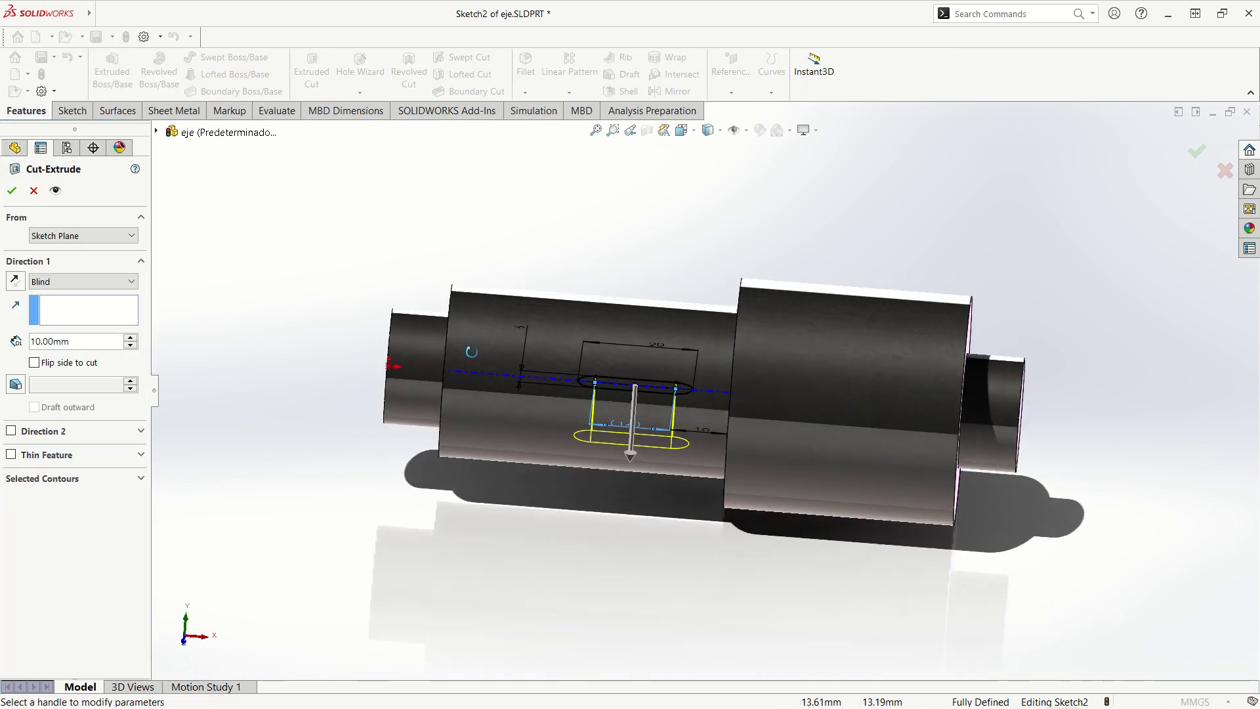
{"action": "left_click", "coordinate": [101, 233]}
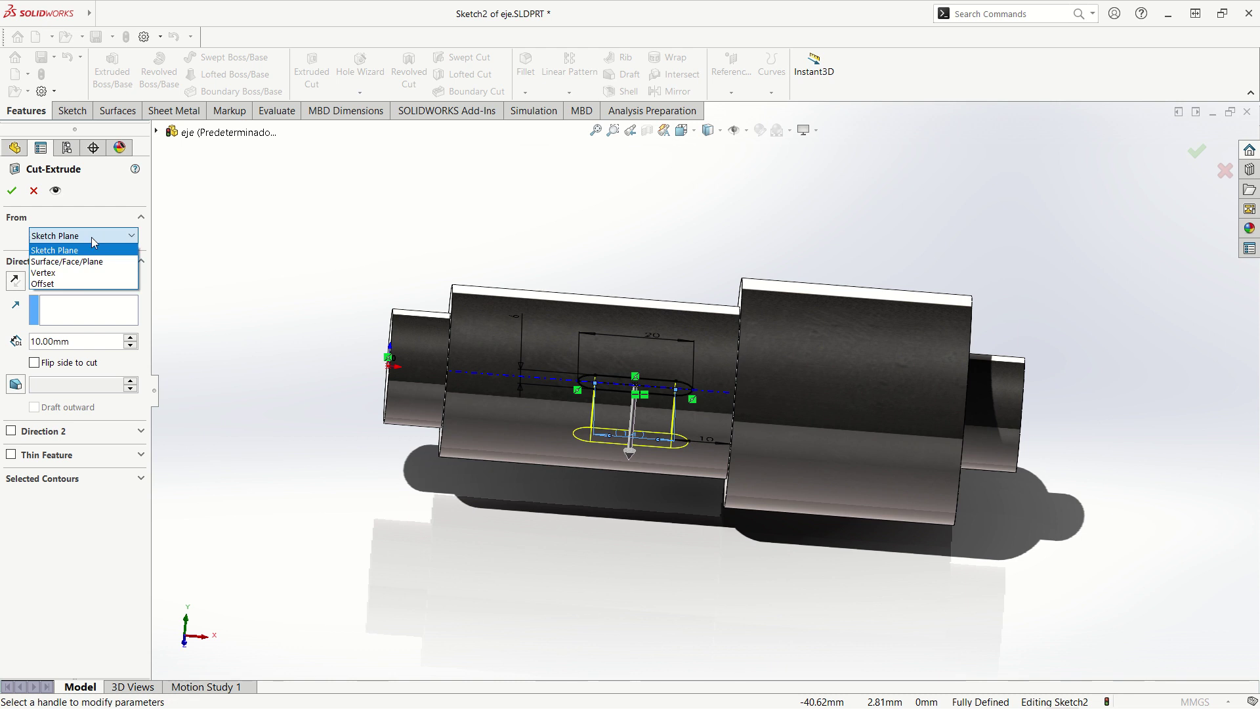
{"action": "left_click", "coordinate": [66, 283]}
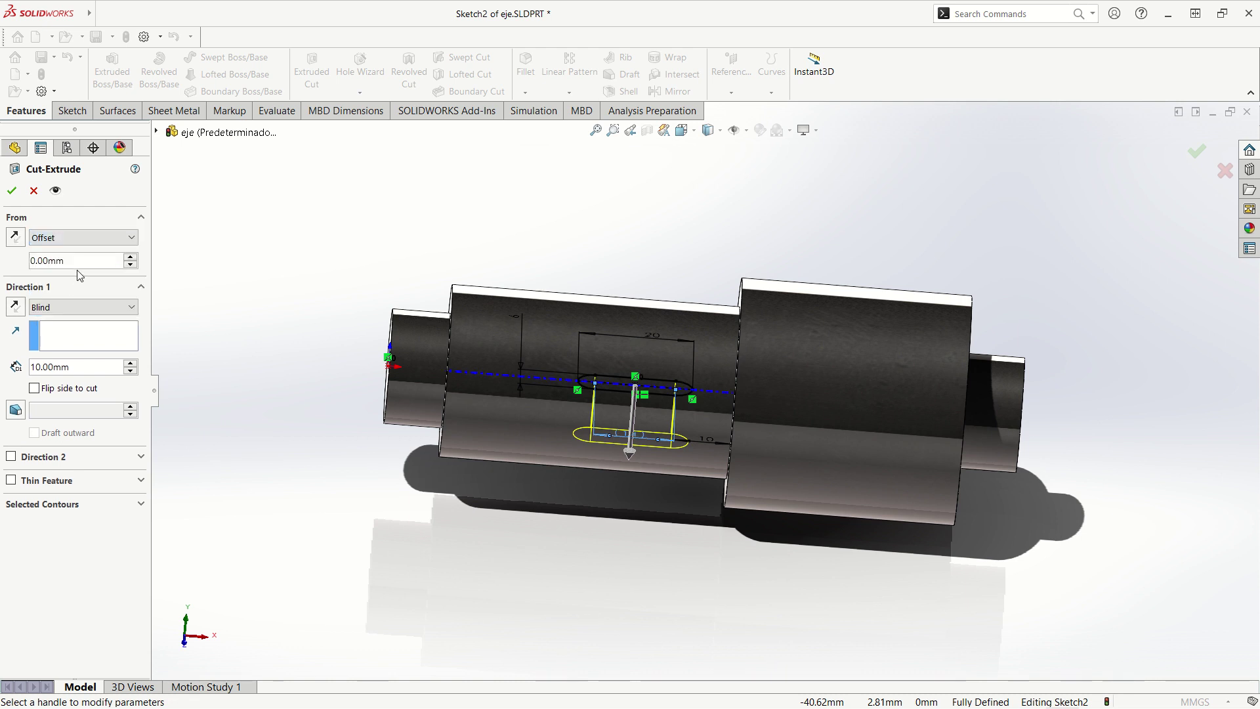
{"action": "left_click", "coordinate": [82, 265]}
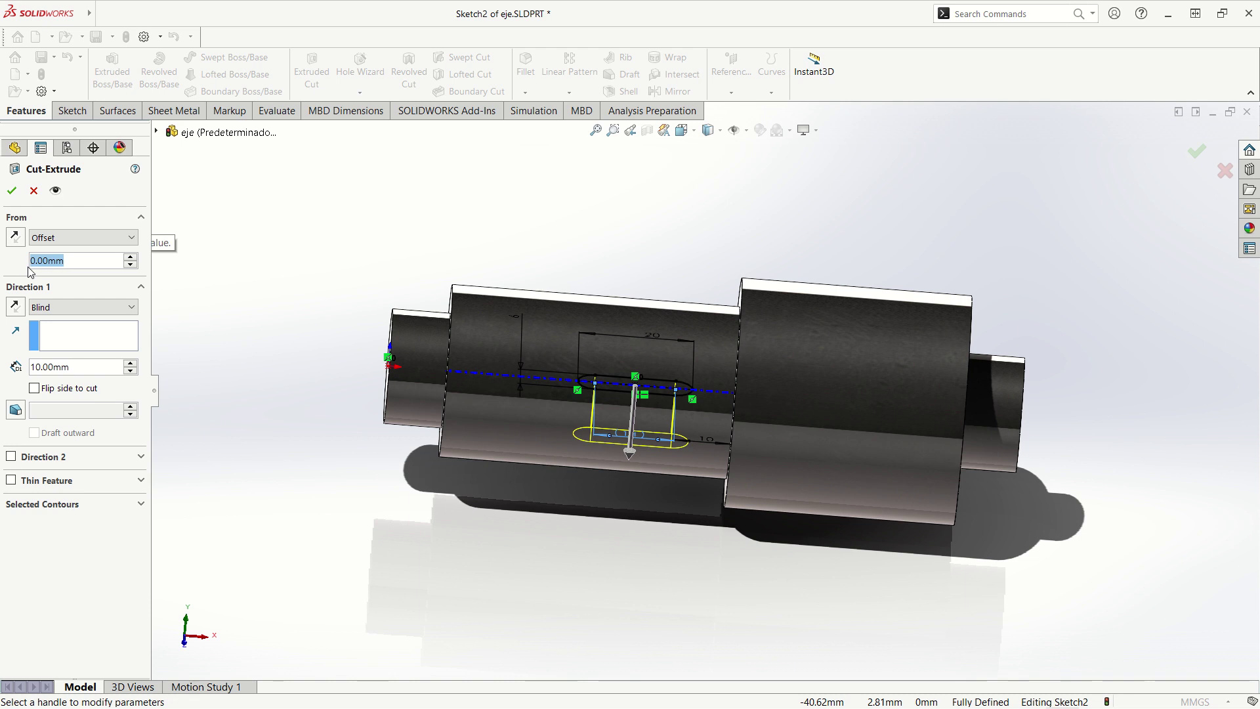
{"action": "left_click", "coordinate": [74, 241]}
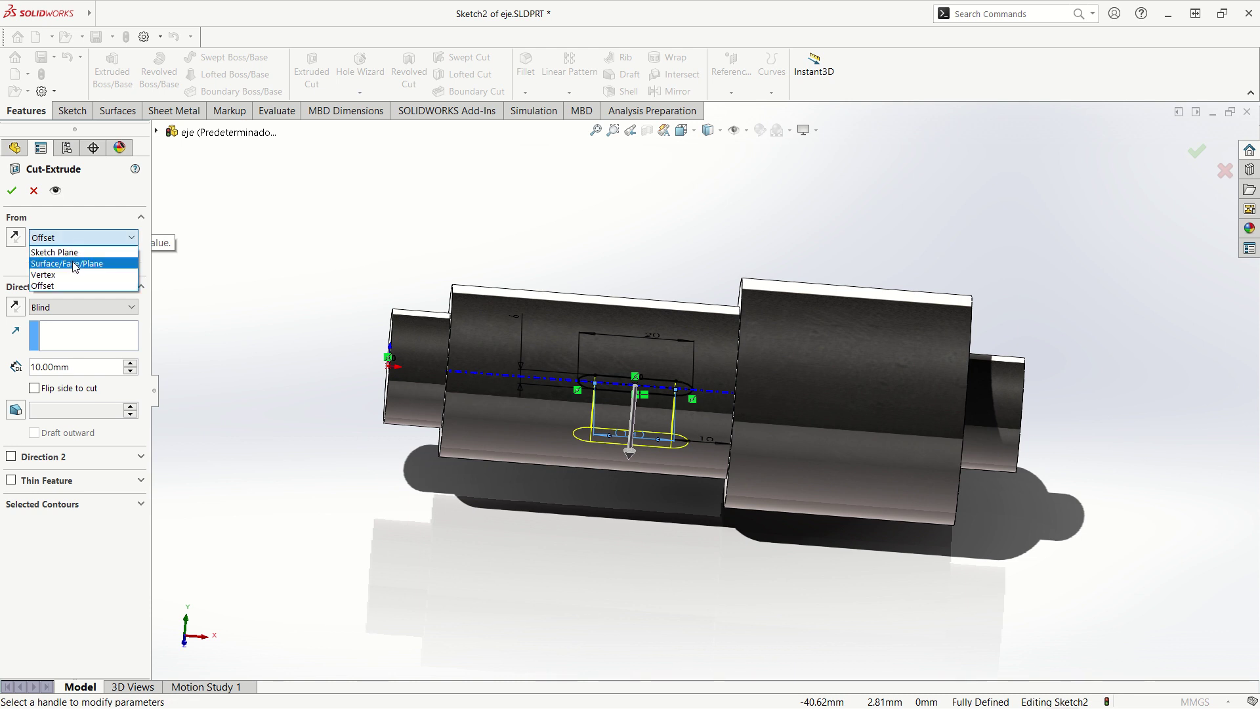
{"action": "left_click", "coordinate": [75, 263]}
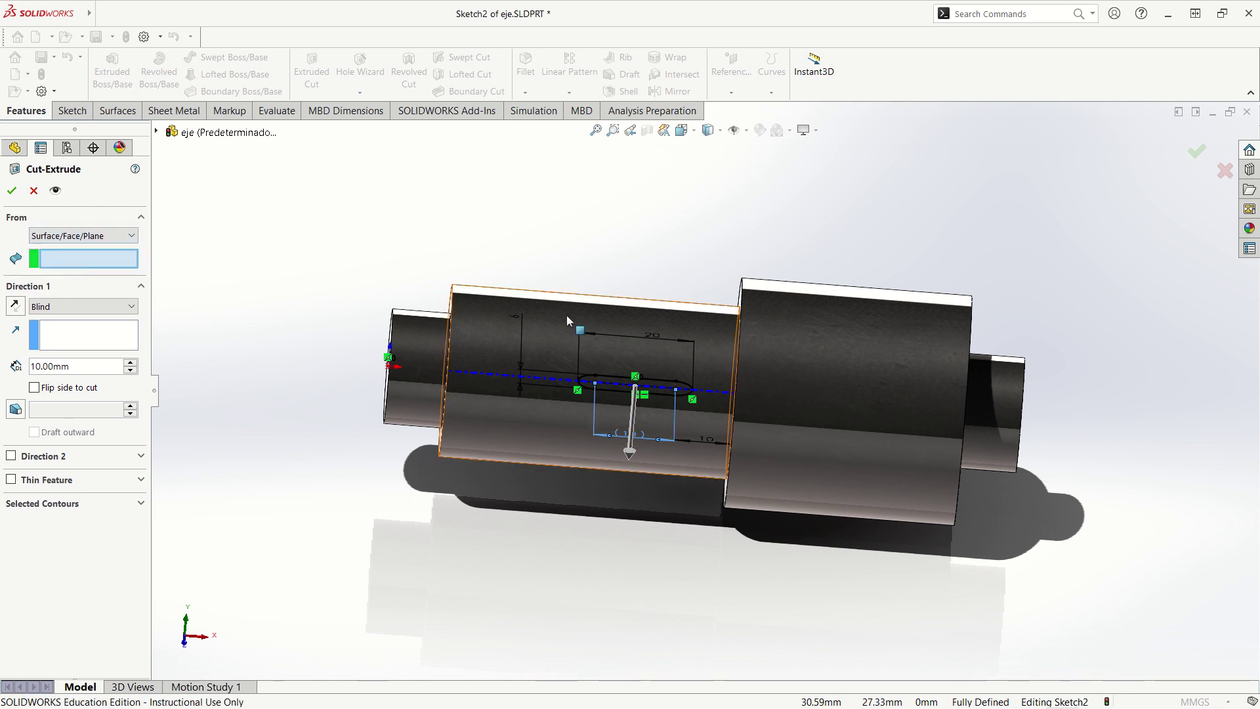
- Start the cut from the middle cylinder face with a 4 mm Blind depth, creating Cut-Extrude1
{"action": "left_click", "coordinate": [640, 307]}
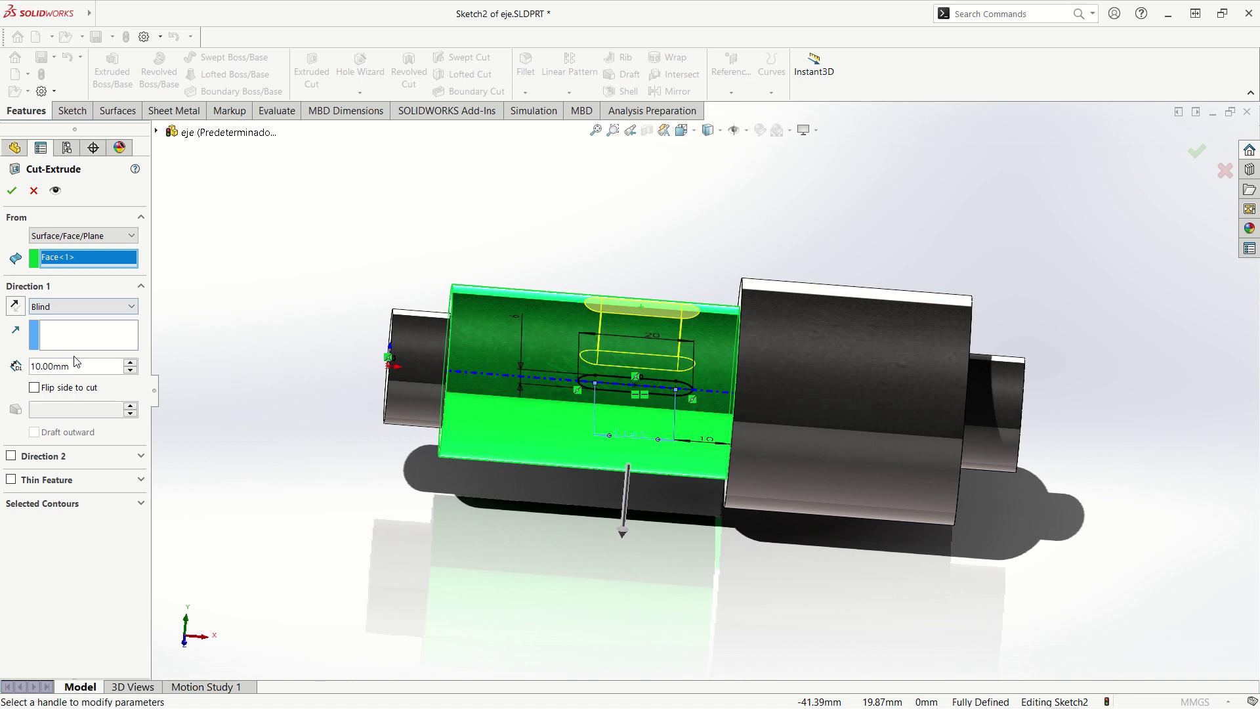
{"action": "left_click_drag", "start_coordinate": [93, 365], "coordinate": [20, 369]}
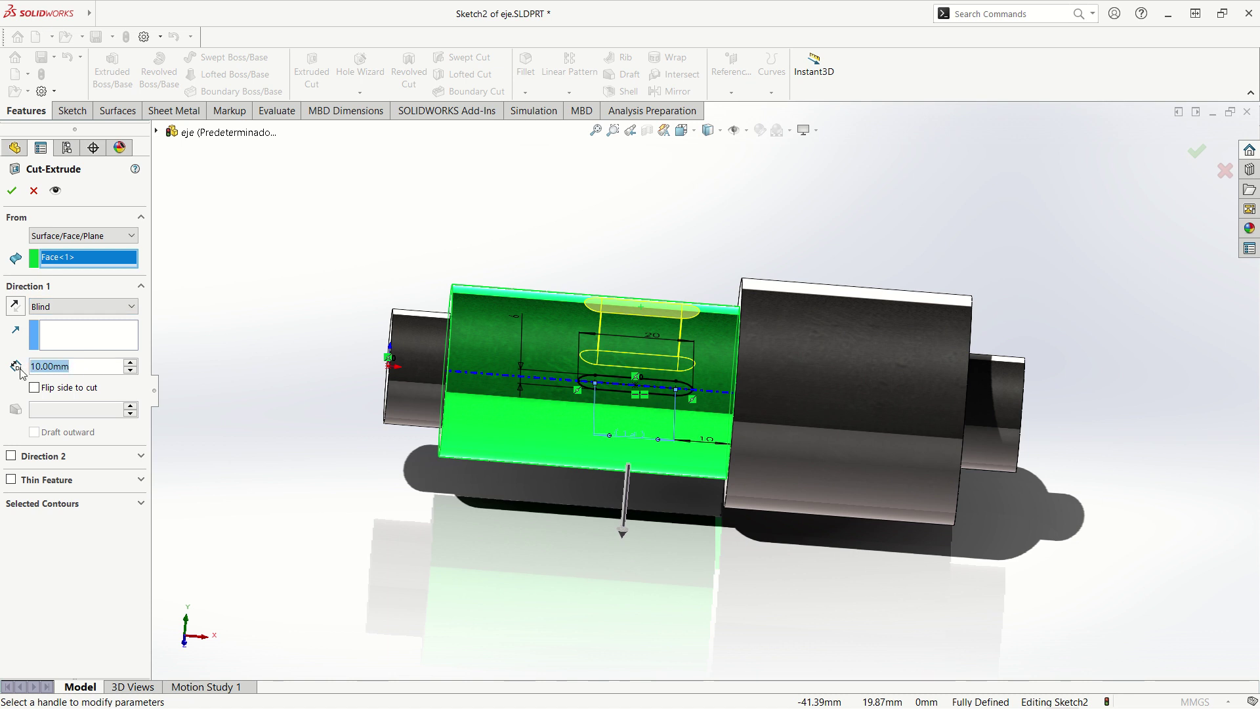
{"action": "type", "text": "4"}
{"action": "key", "text": "Return"}
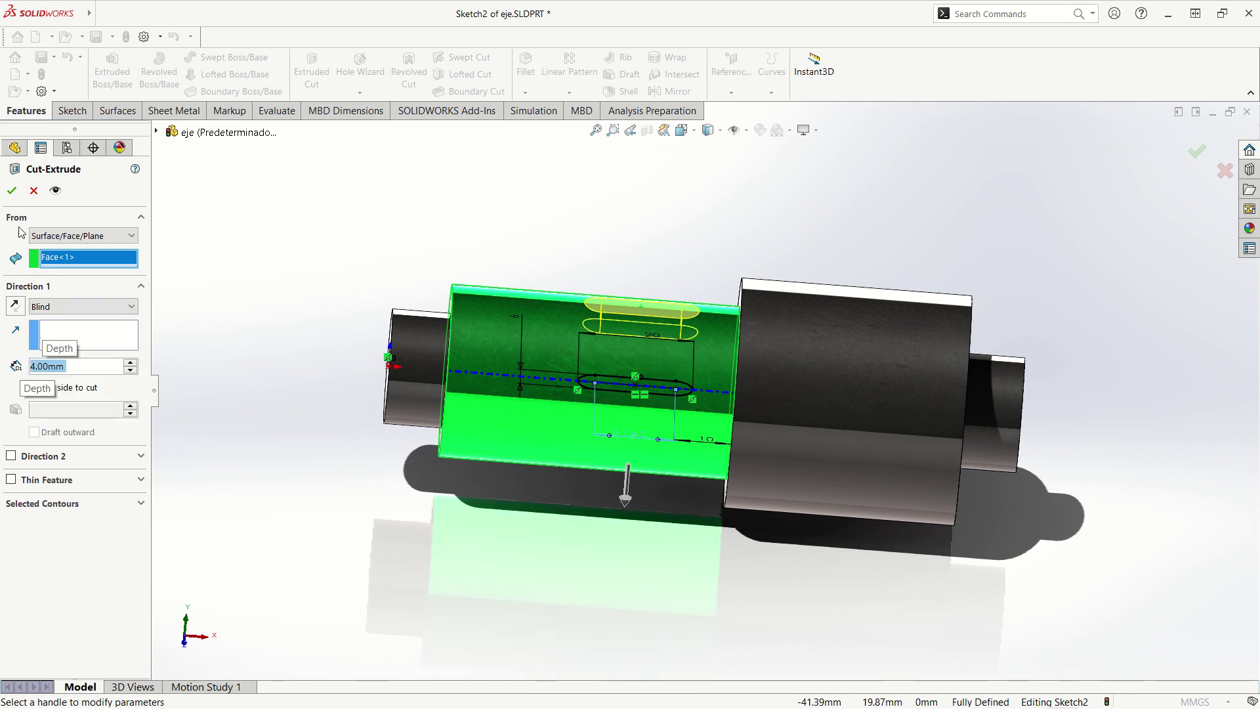
{"action": "left_click", "coordinate": [12, 191]}
{"action": "mouse_move", "coordinate": [577, 234]}
{"action": "middle_mouse_down"}
{"action": "mouse_move", "coordinate": [472, 450]}
{"action": "mouse_move", "coordinate": [594, 586]}
{"action": "middle_mouse_up"}
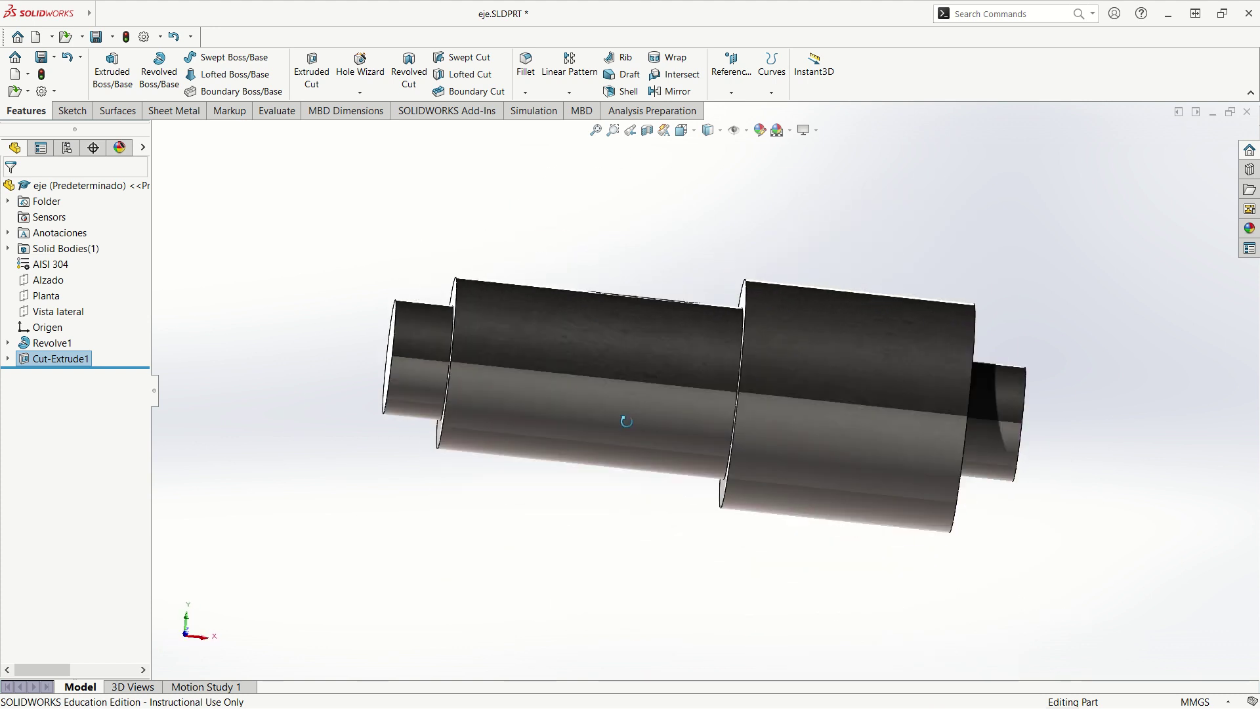
- Save eje.SLDPRT with its new keyway and reopen the File menu
{"action": "middle_click_drag", "start_coordinate": [1138, 293], "coordinate": [1072, 324]}
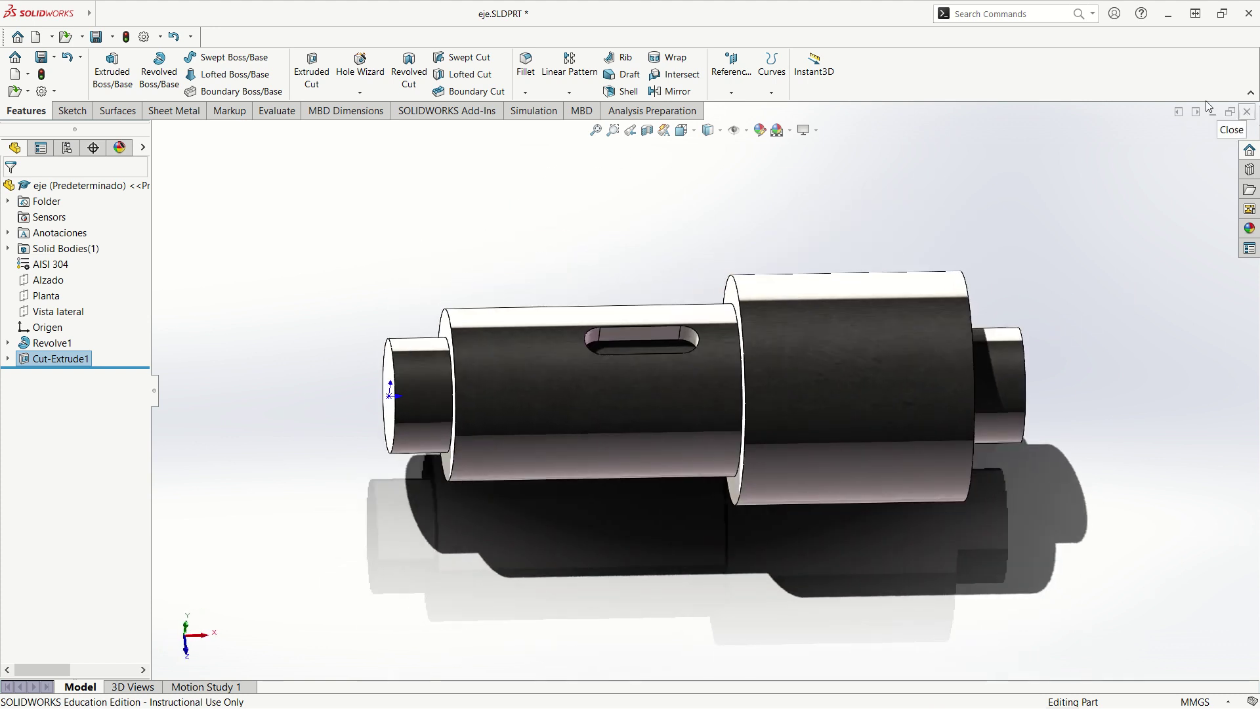
{"action": "left_click", "coordinate": [103, 13]}
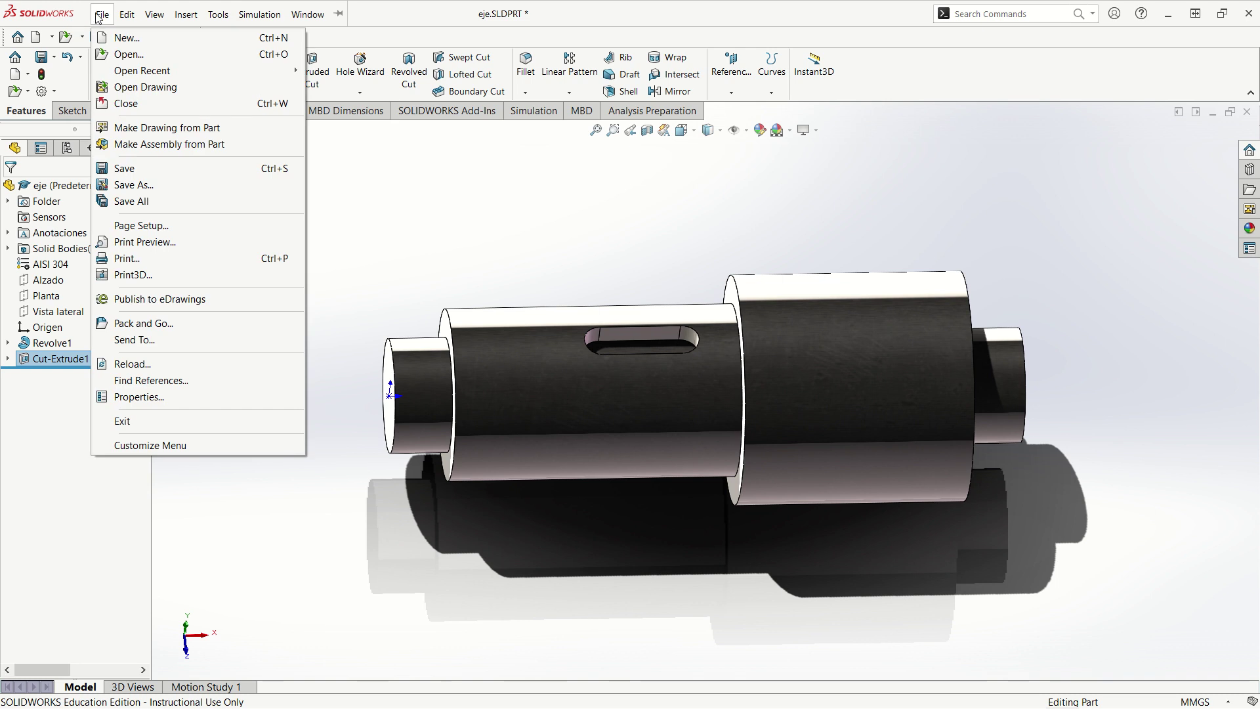
{"action": "left_click", "coordinate": [128, 168]}
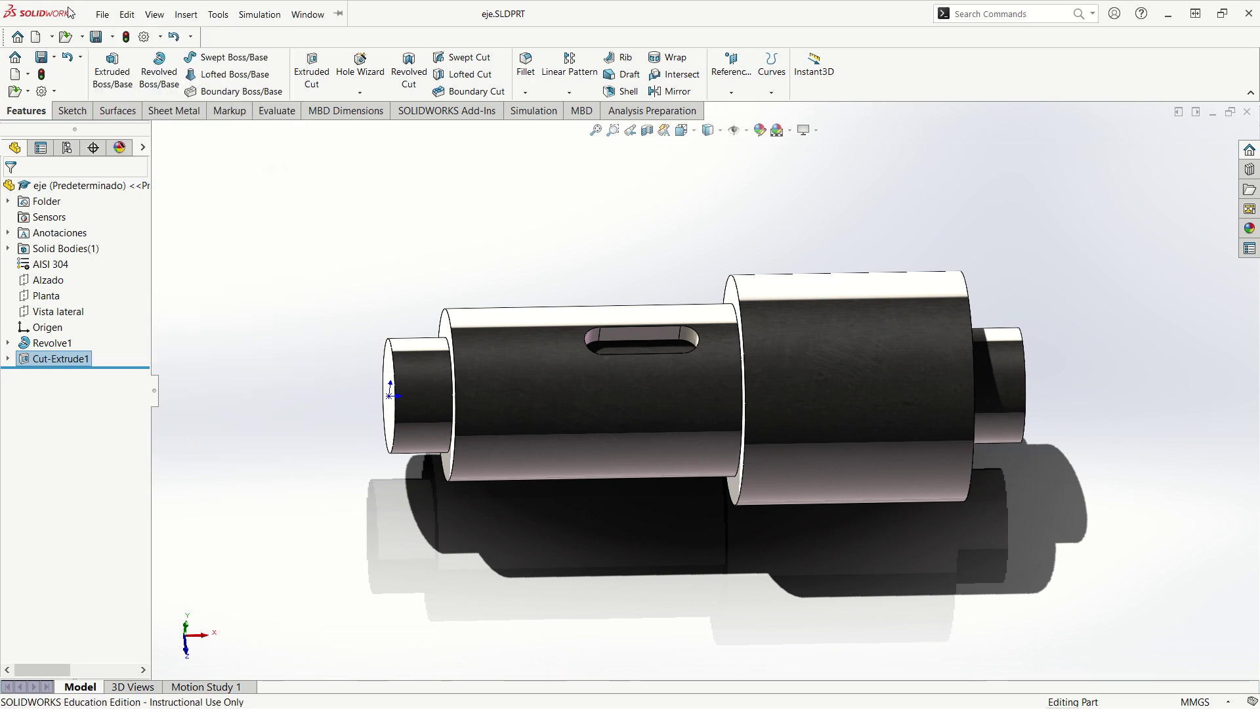
{"action": "left_click", "coordinate": [102, 14]}
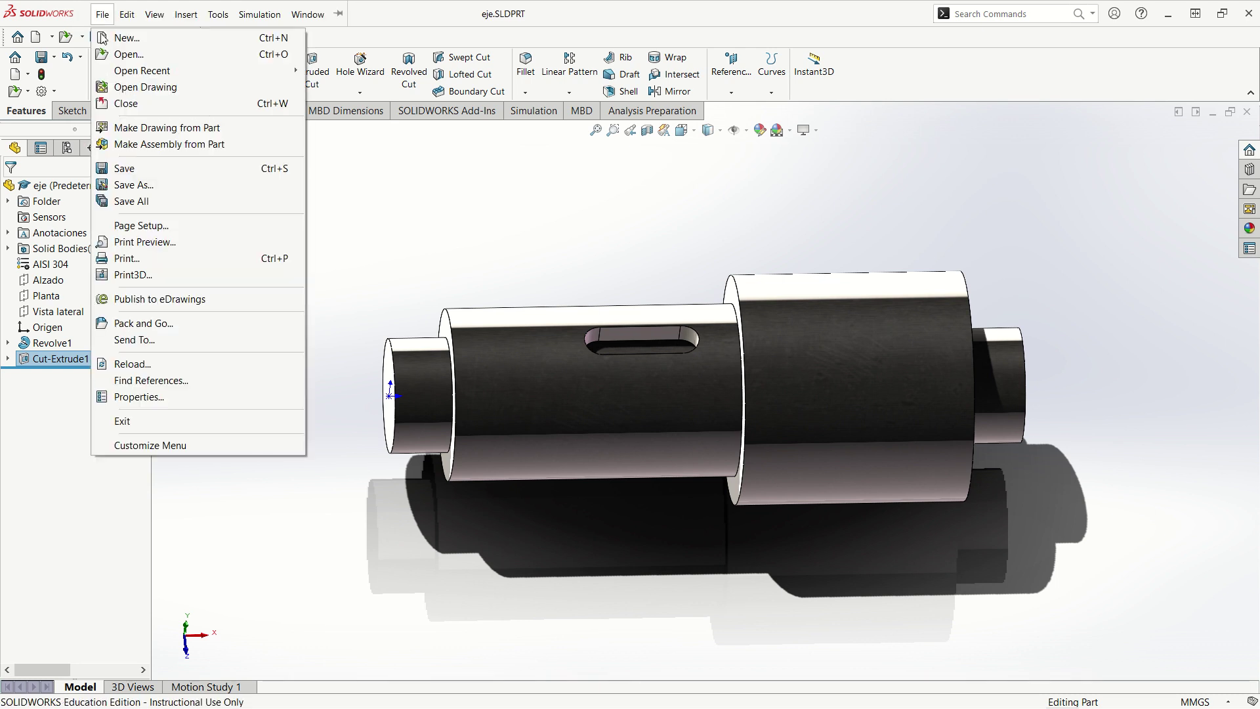
- Create a new assembly from the Ensamblaje template and skip the Begin Assembly component insertion
{"action": "left_click", "coordinate": [102, 40]}
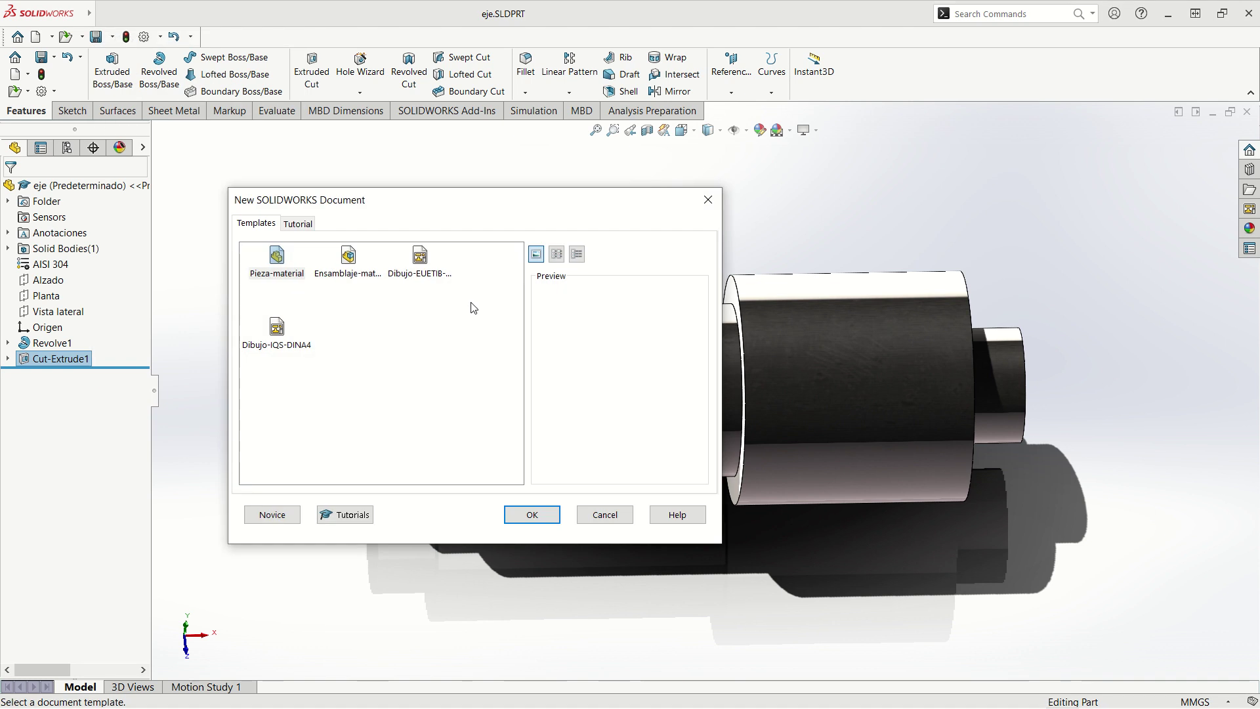
{"action": "left_click", "coordinate": [354, 264]}
{"action": "left_click", "coordinate": [528, 514]}
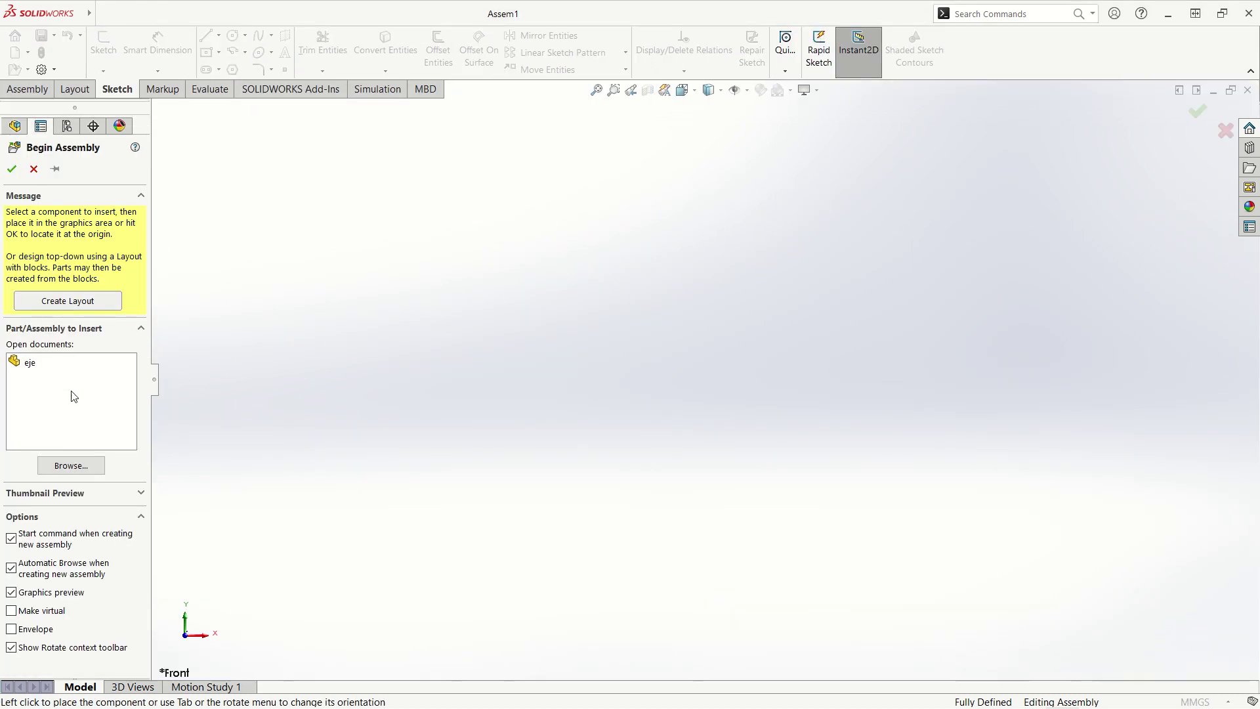
{"action": "left_click", "coordinate": [34, 170]}
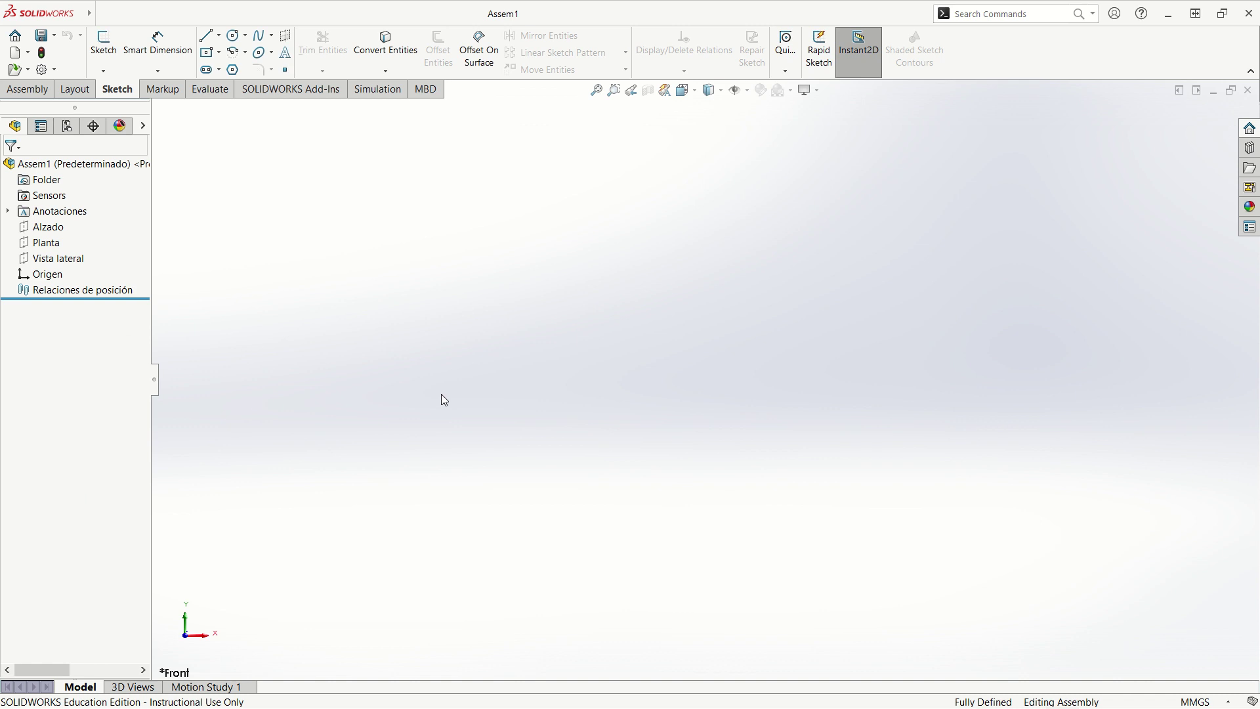
- Sketch a closed four-line rectangle on Alzado with its bottom-right corner at the origin
{"action": "left_click", "coordinate": [46, 226]}
{"action": "left_click", "coordinate": [59, 189]}
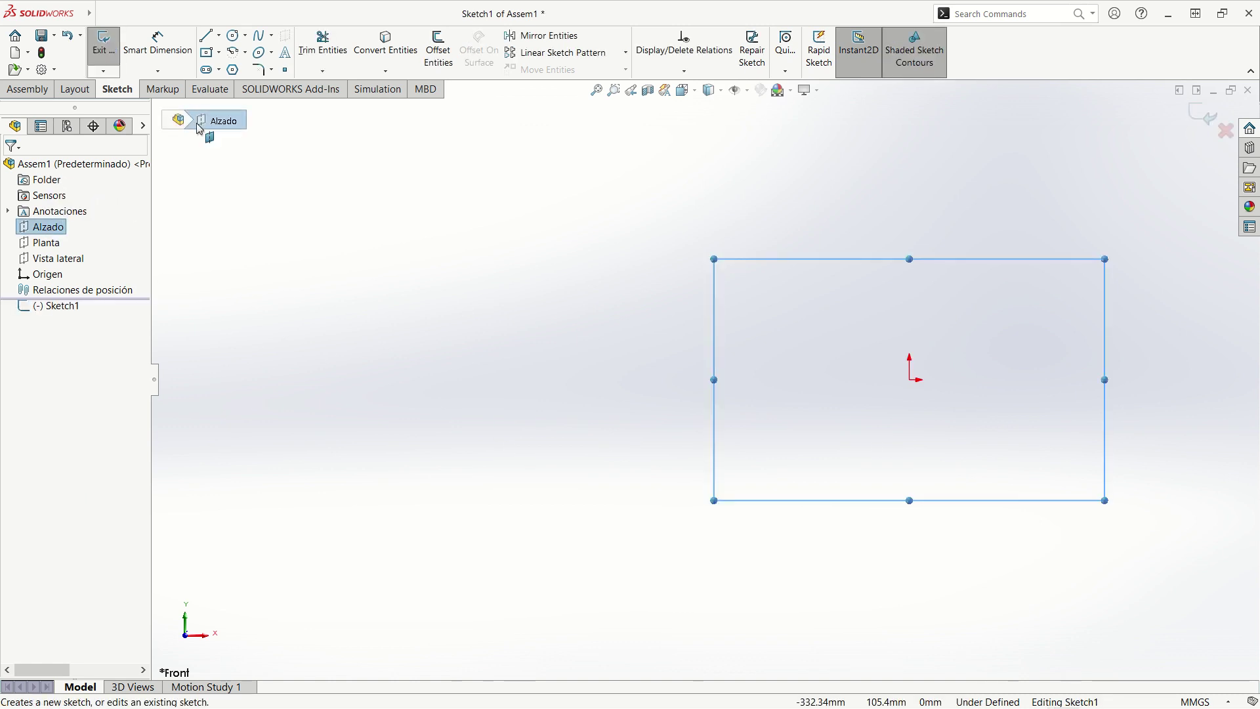
{"action": "left_click", "coordinate": [220, 37]}
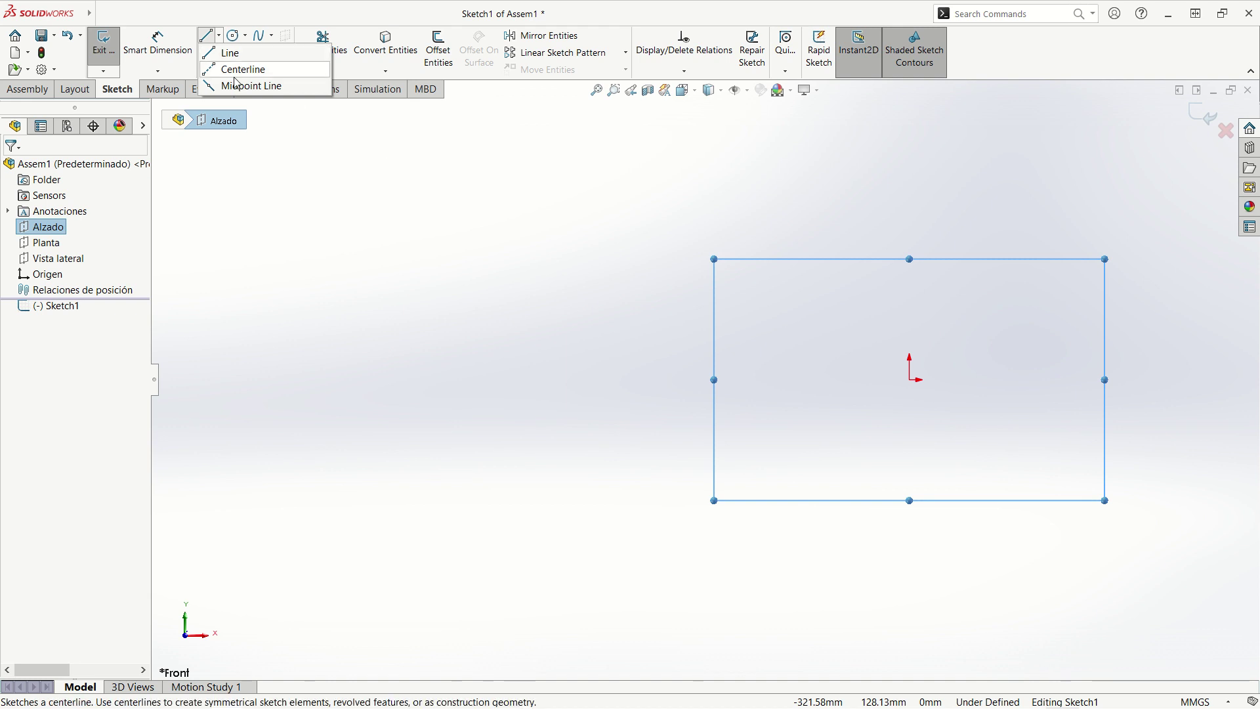
{"action": "left_click", "coordinate": [235, 54]}
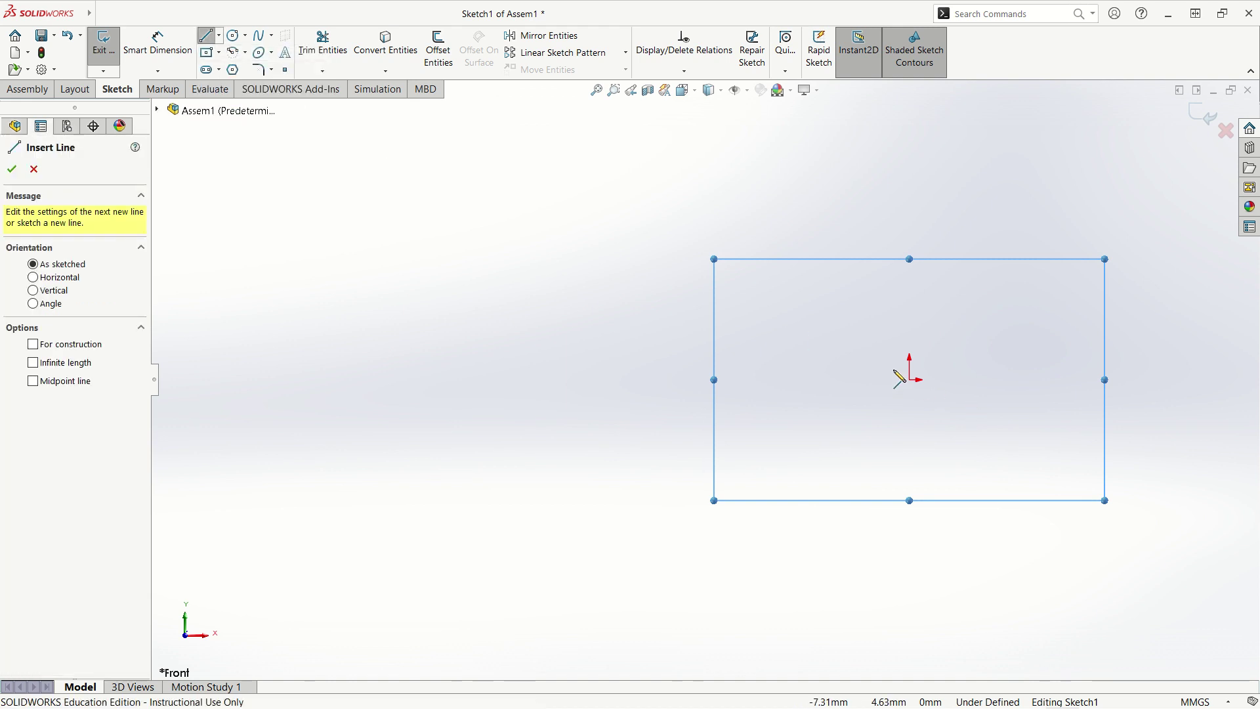
{"action": "left_click_drag", "start_coordinate": [909, 380], "coordinate": [628, 380]}
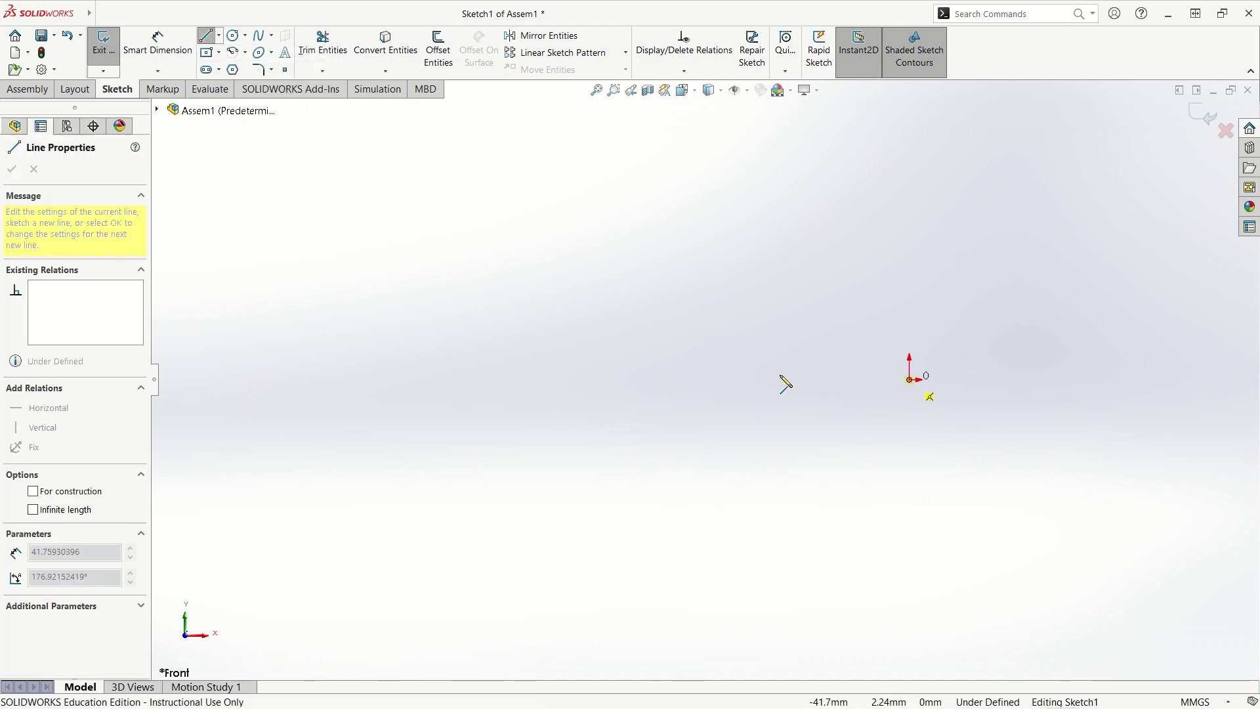
{"action": "left_click", "coordinate": [627, 380]}
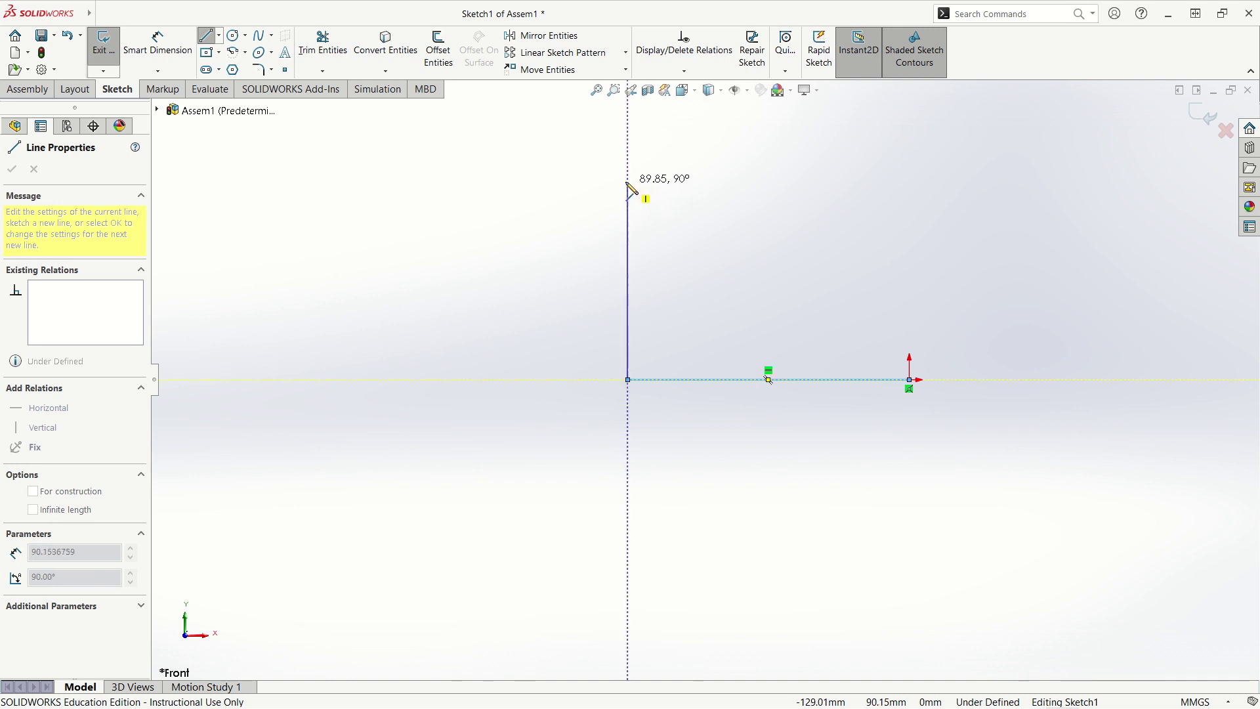
{"action": "left_click", "coordinate": [628, 180]}
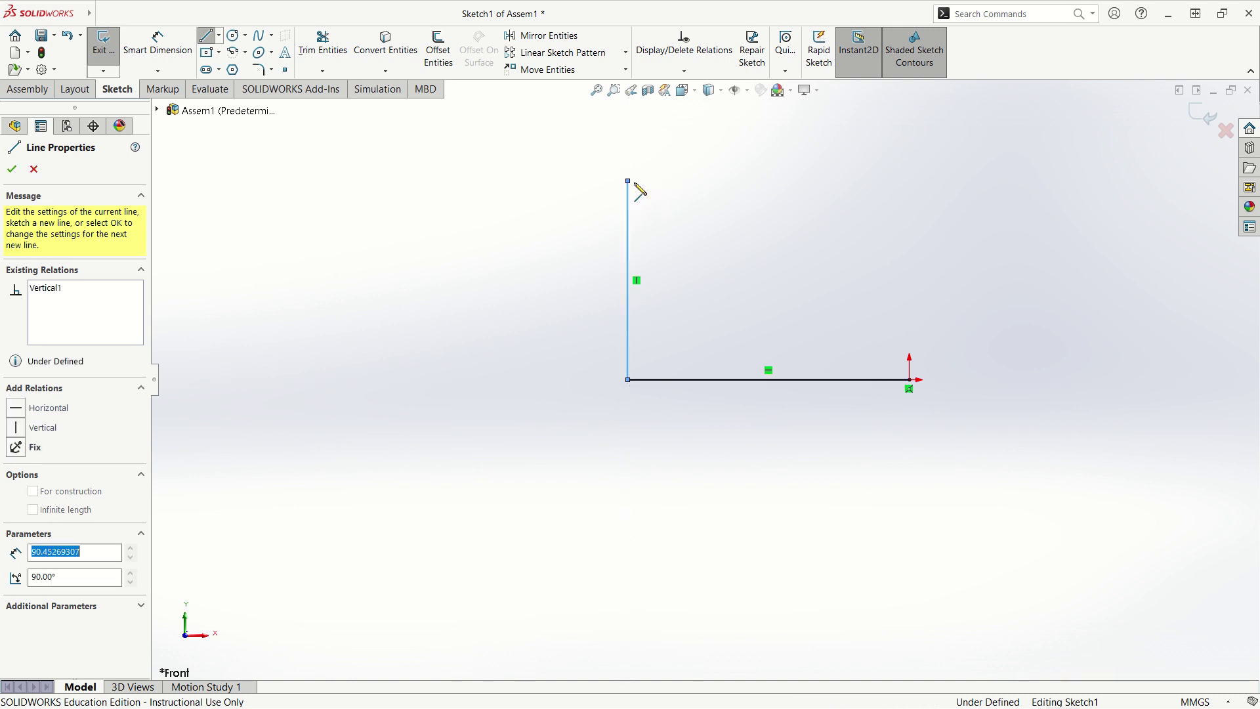
{"action": "left_click", "coordinate": [914, 180]}
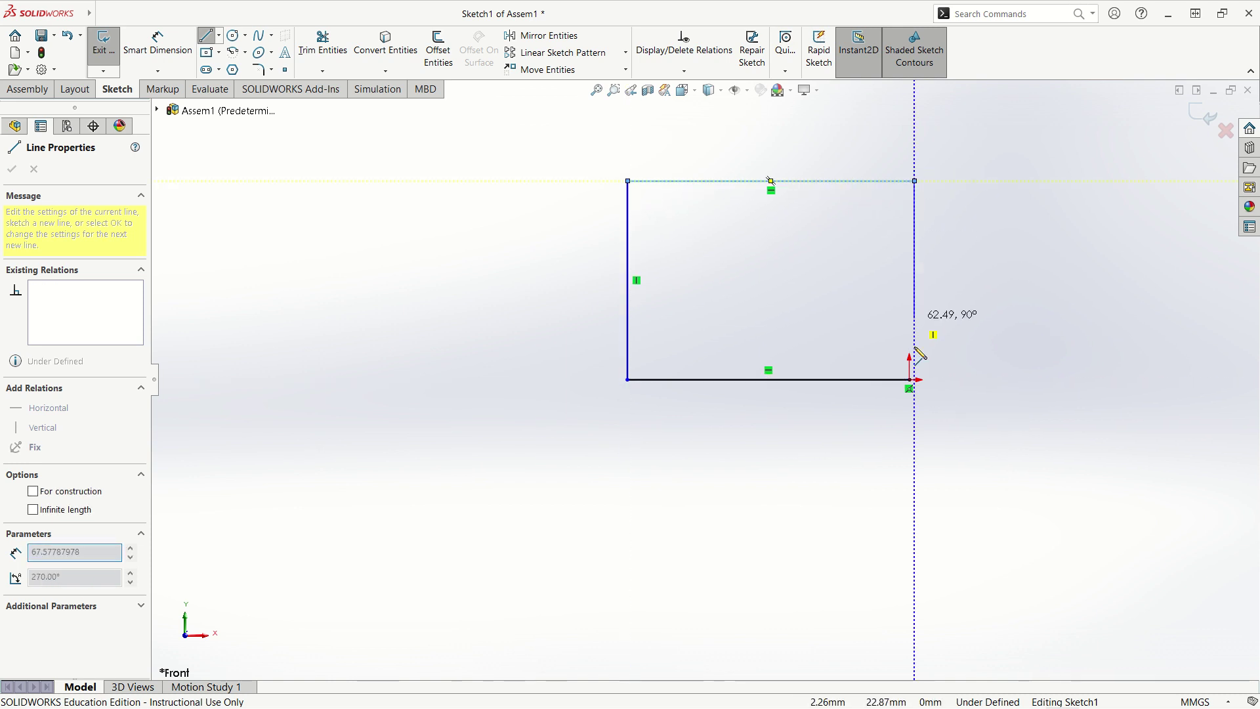
{"action": "left_click", "coordinate": [909, 380]}
{"action": "key", "text": "Escape"}
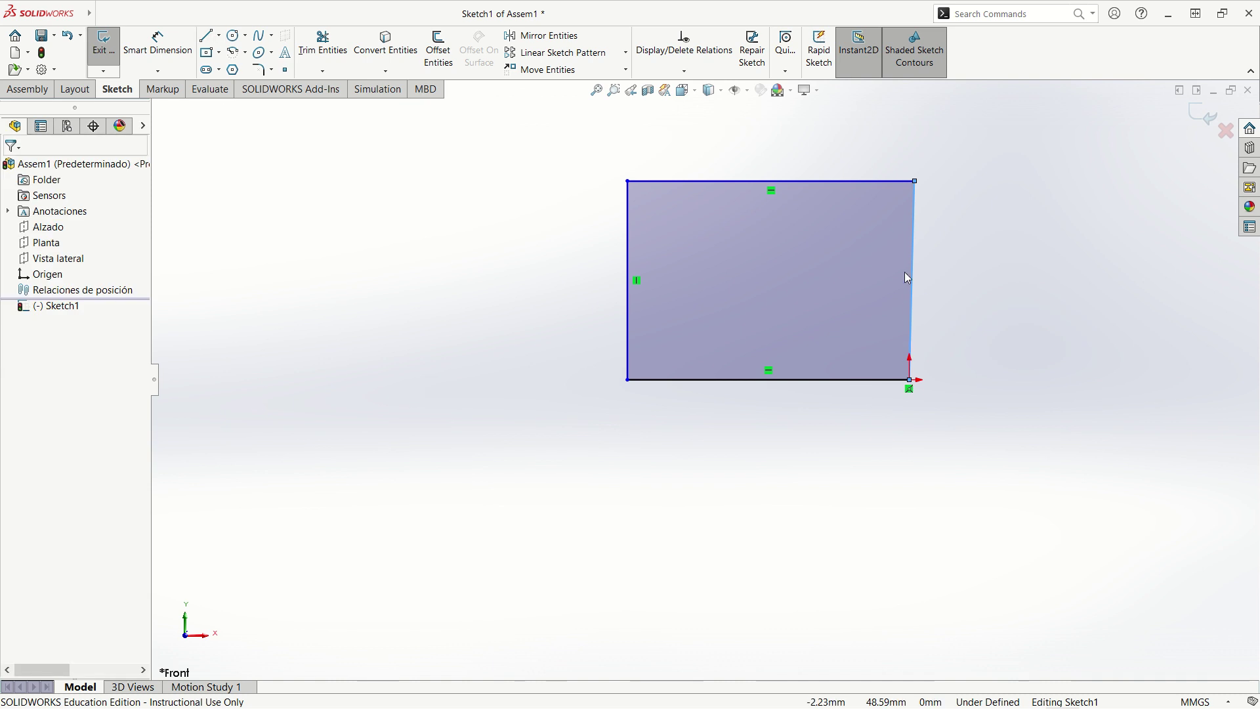
- Make the rectangle's right edge vertical
{"action": "left_click", "coordinate": [907, 286]}
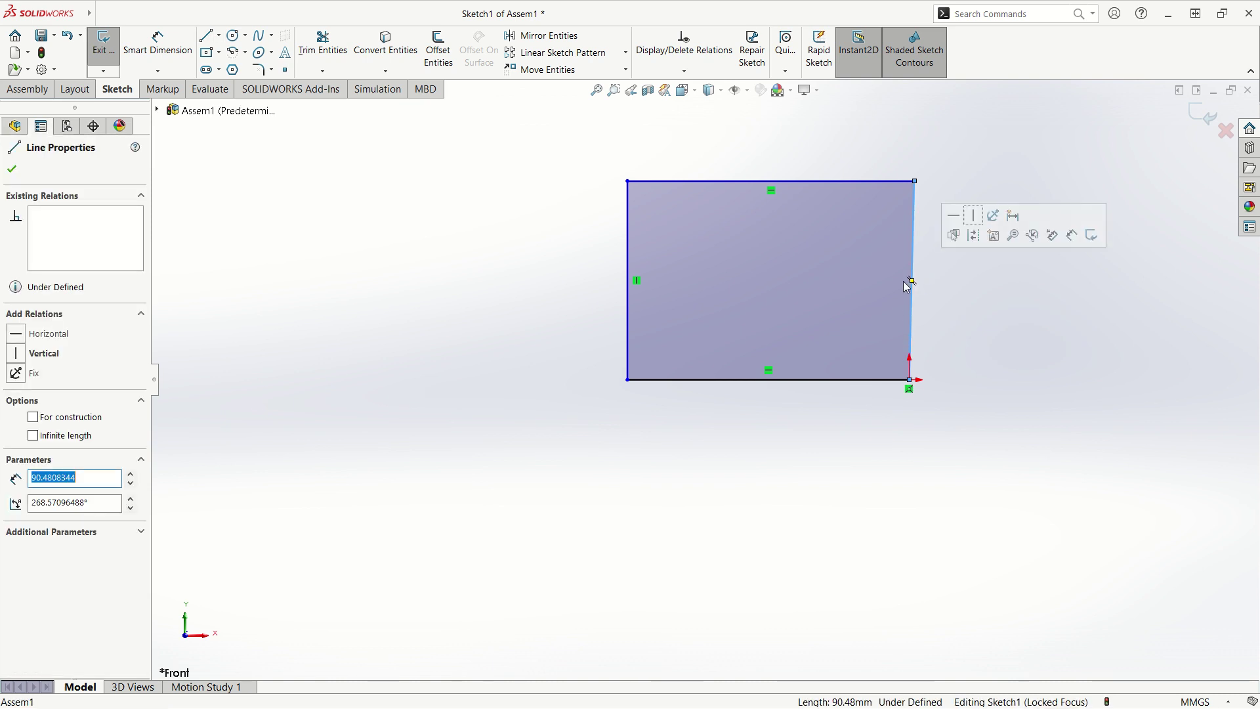
{"action": "left_click", "coordinate": [16, 353]}
{"action": "left_click", "coordinate": [733, 502]}
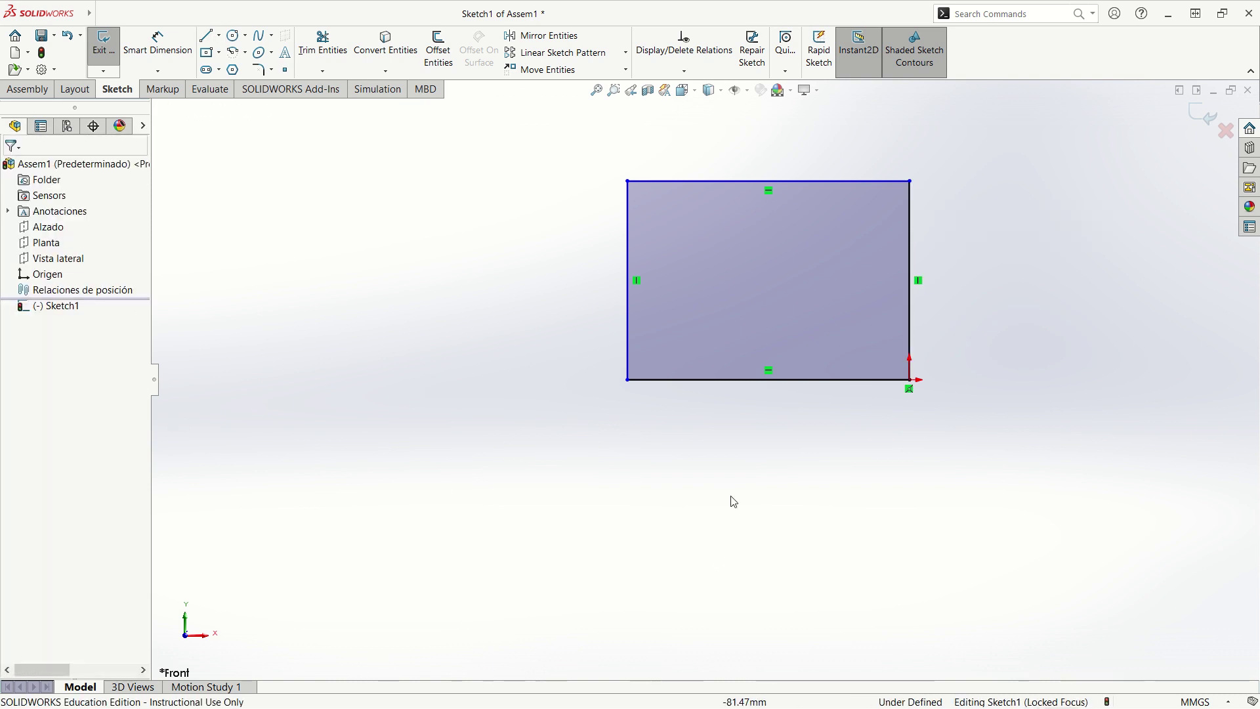
- Dimension the rectangle's right edge 100 mm and bottom edge 200 mm, then exit the sketch
{"action": "left_click", "coordinate": [158, 43]}
{"action": "left_click", "coordinate": [917, 250]}
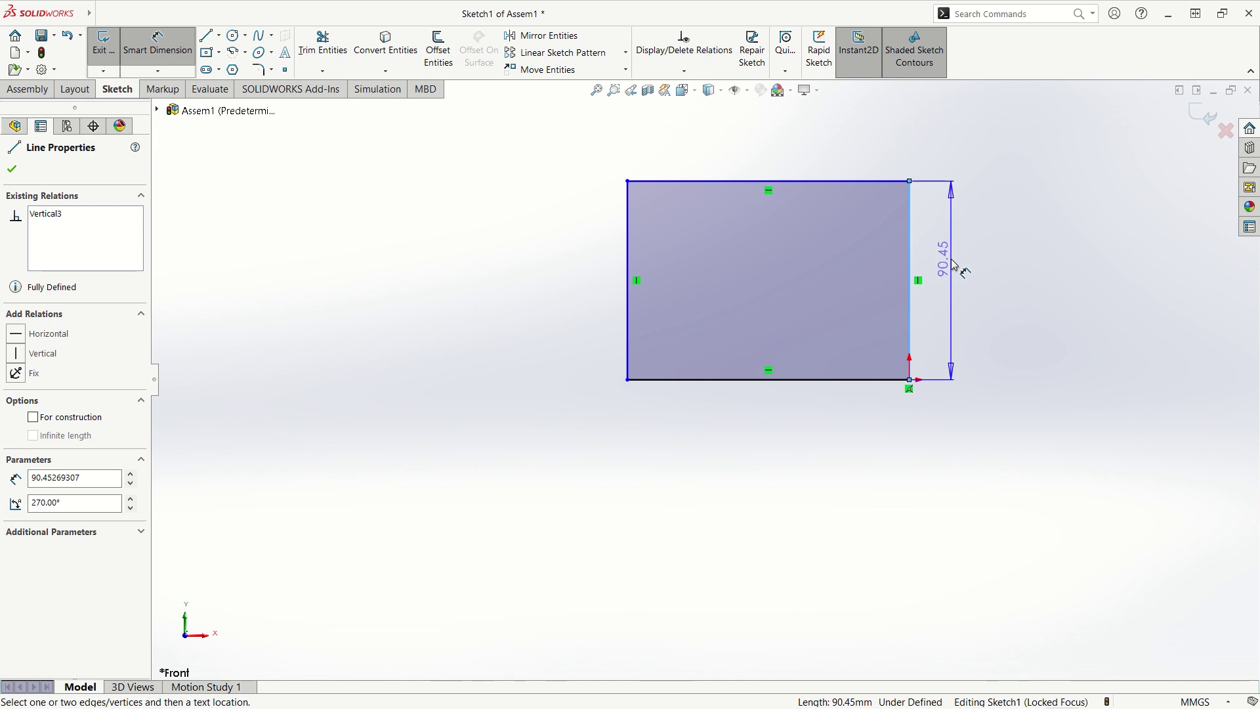
{"action": "left_click", "coordinate": [961, 268]}
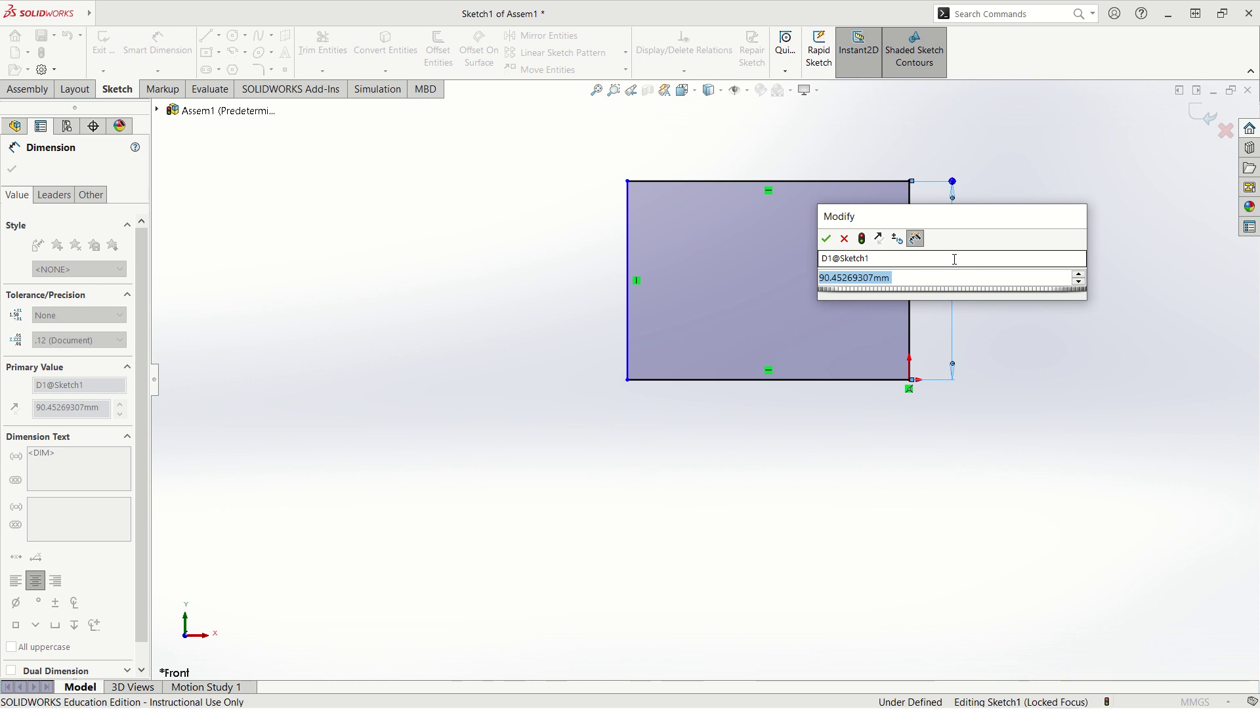
{"action": "type", "text": "100"}
{"action": "key", "text": "Return"}
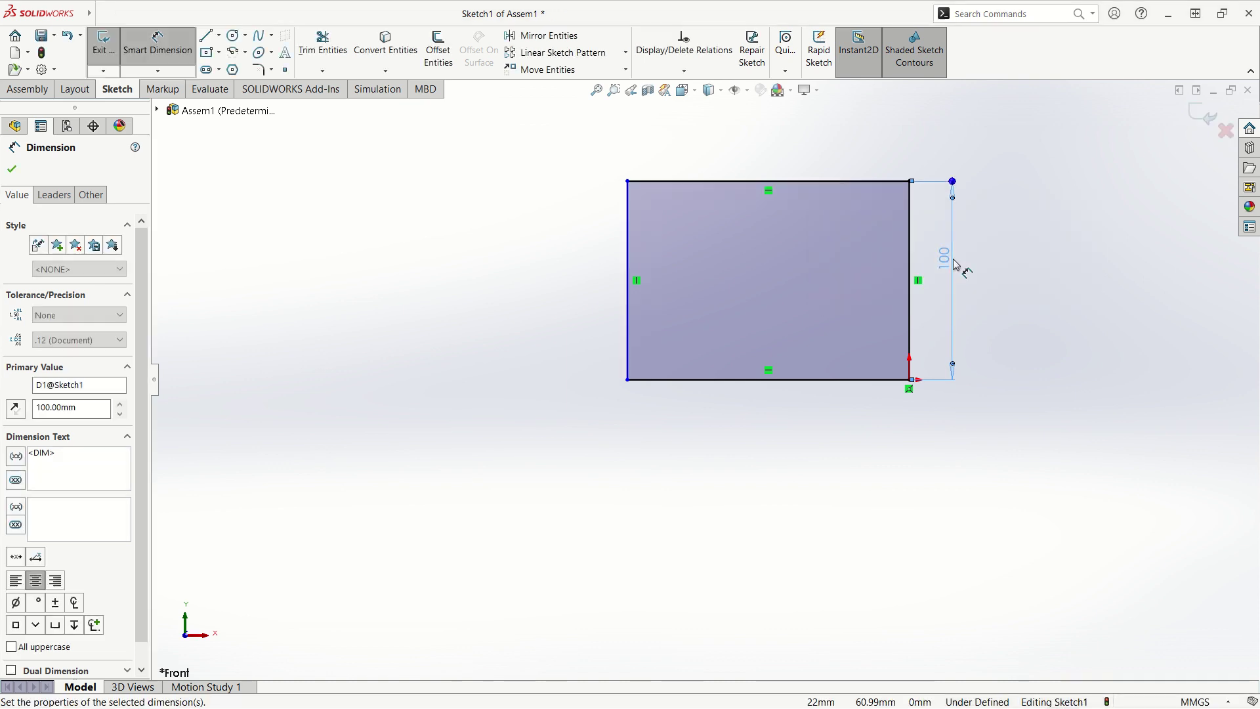
{"action": "left_click", "coordinate": [814, 389]}
{"action": "left_click", "coordinate": [792, 456]}
{"action": "type", "text": "2"}
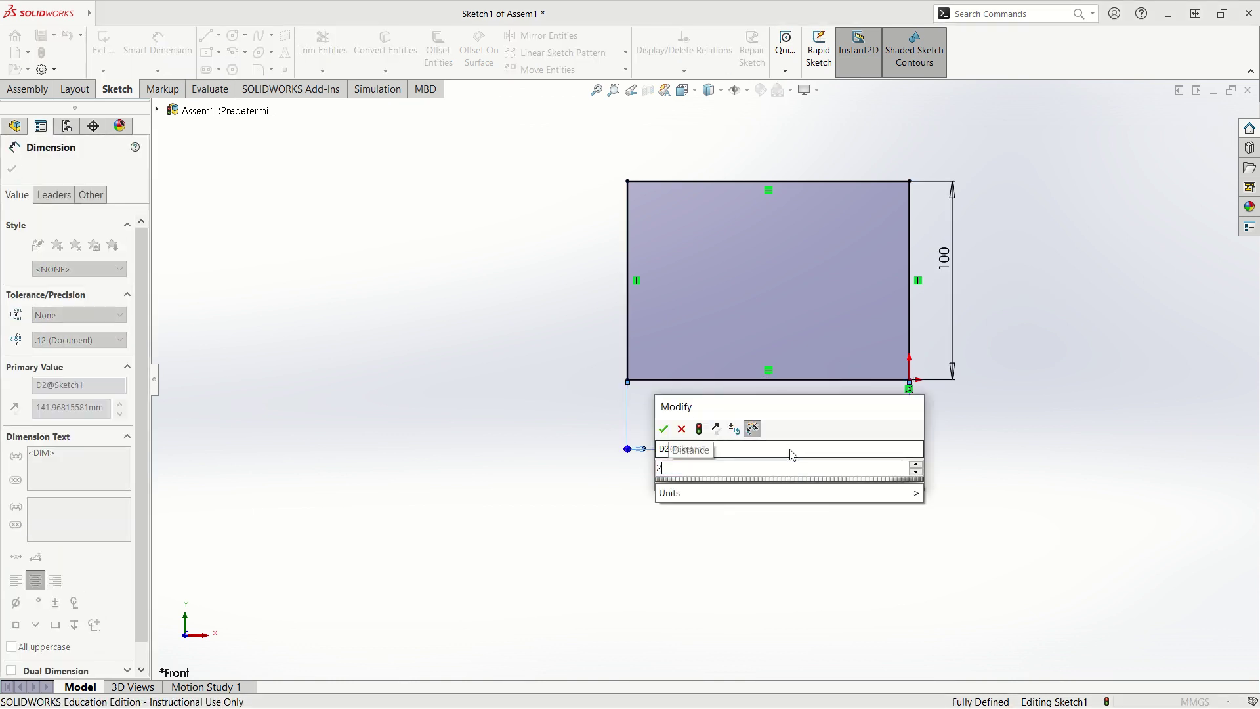
{"action": "type", "text": "00"}
{"action": "key", "text": "Return"}
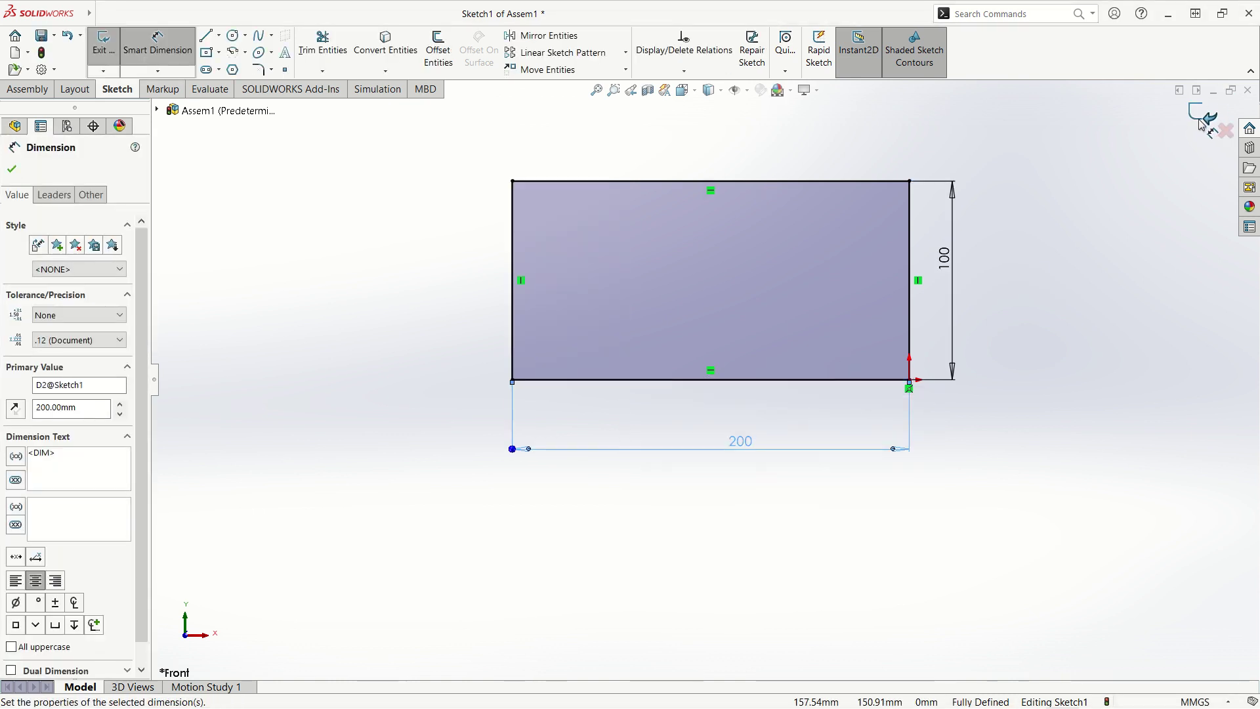
{"action": "left_click", "coordinate": [1200, 125]}
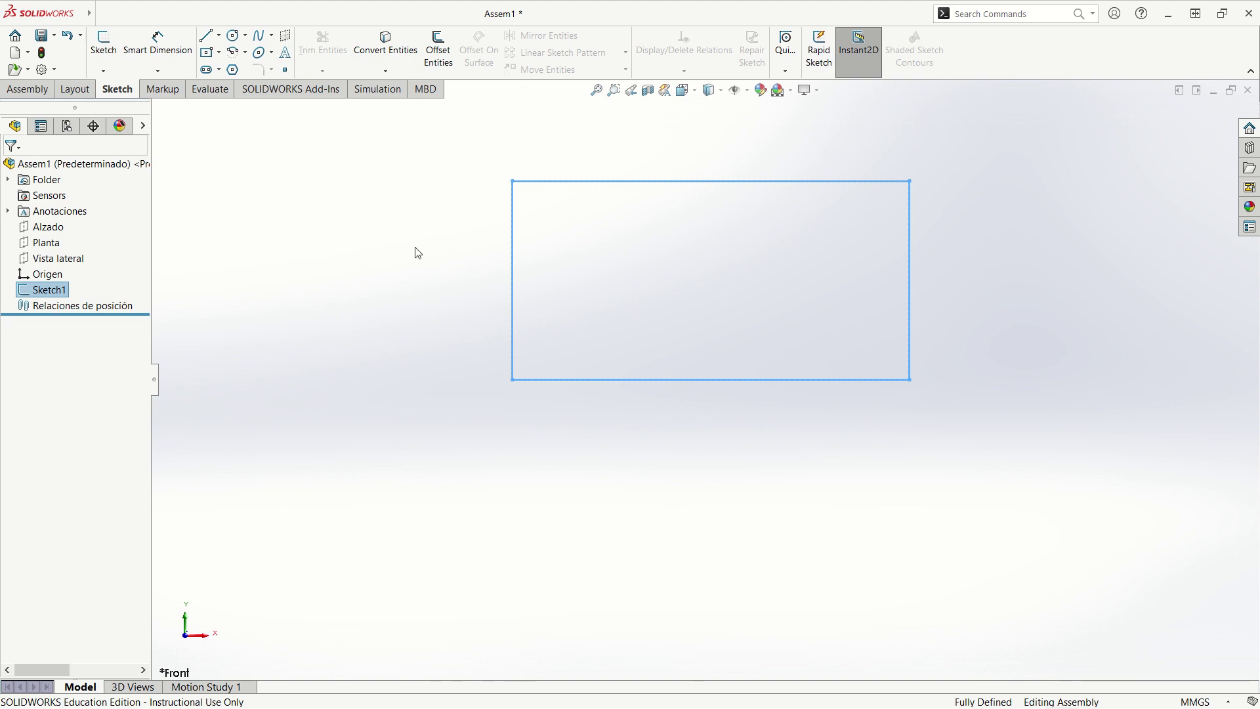
- Use Save As to save the assembly to Descargas under the name ejemplo-engranajes
{"action": "mouse_move", "coordinate": [845, 512]}
{"action": "middle_mouse_down"}
{"action": "mouse_move", "coordinate": [926, 405]}
{"action": "mouse_move", "coordinate": [883, 407]}
{"action": "middle_mouse_up"}
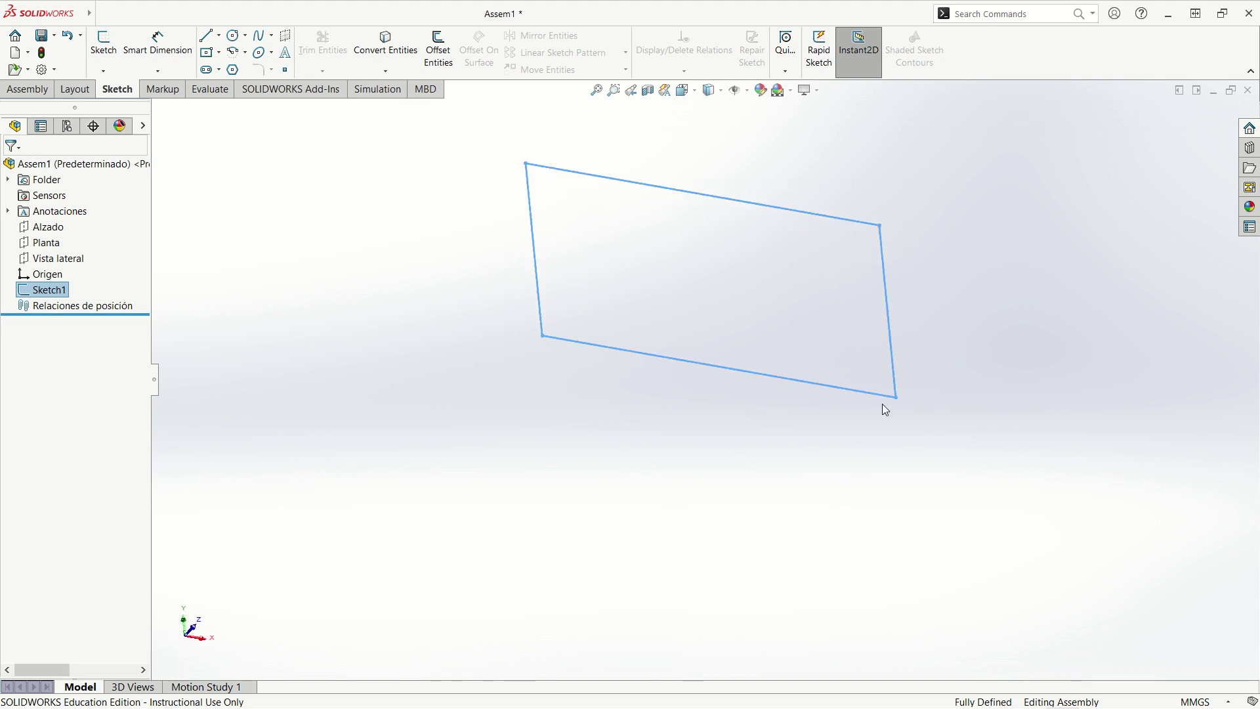
{"action": "left_click", "coordinate": [405, 255]}
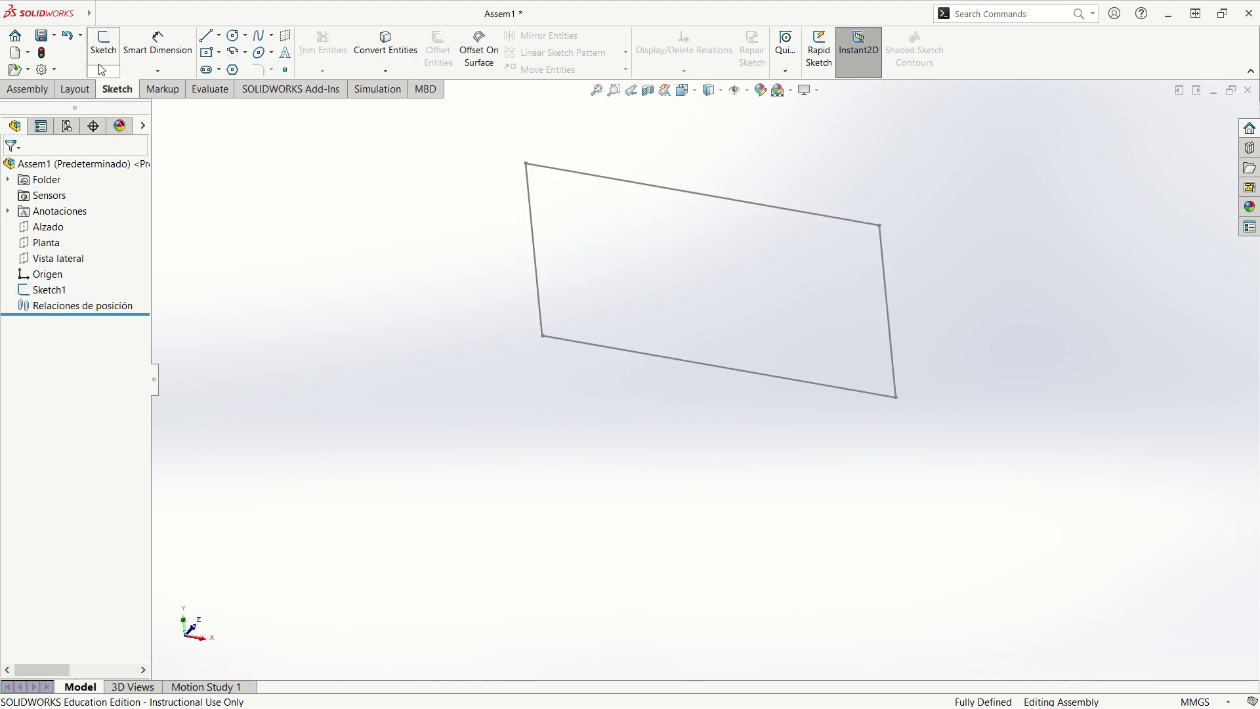
{"action": "left_click", "coordinate": [103, 15]}
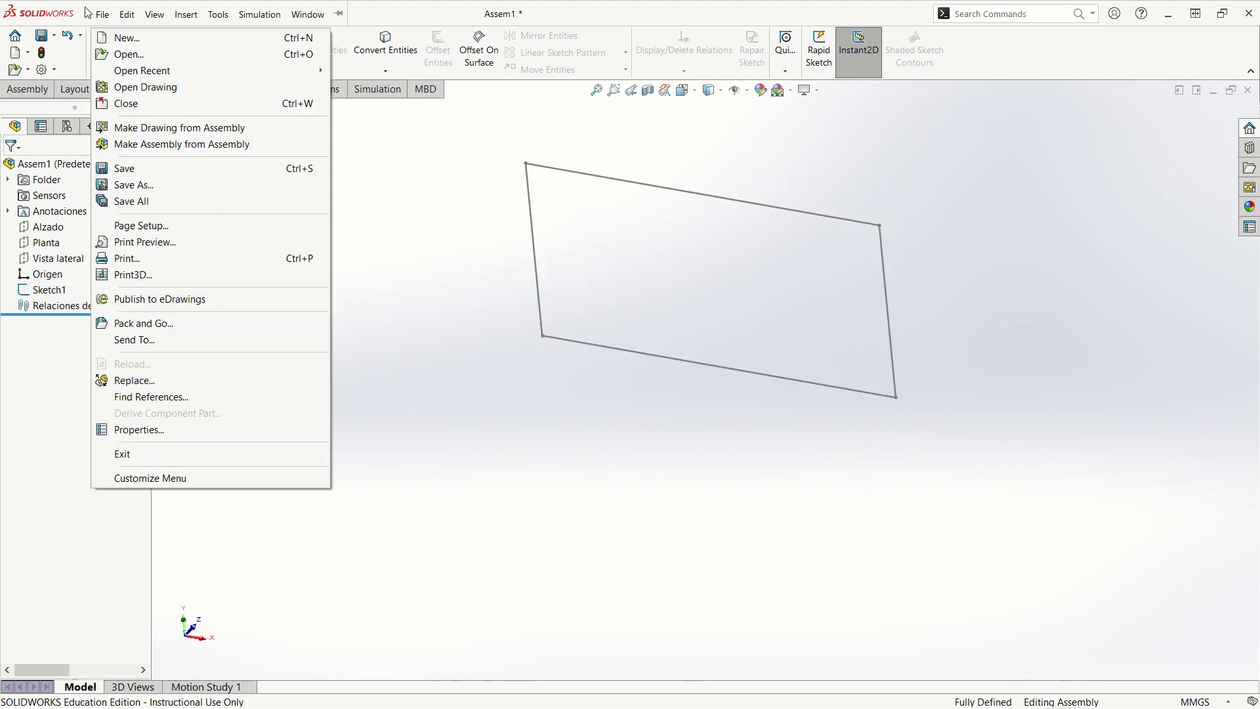
{"action": "left_click", "coordinate": [134, 185]}
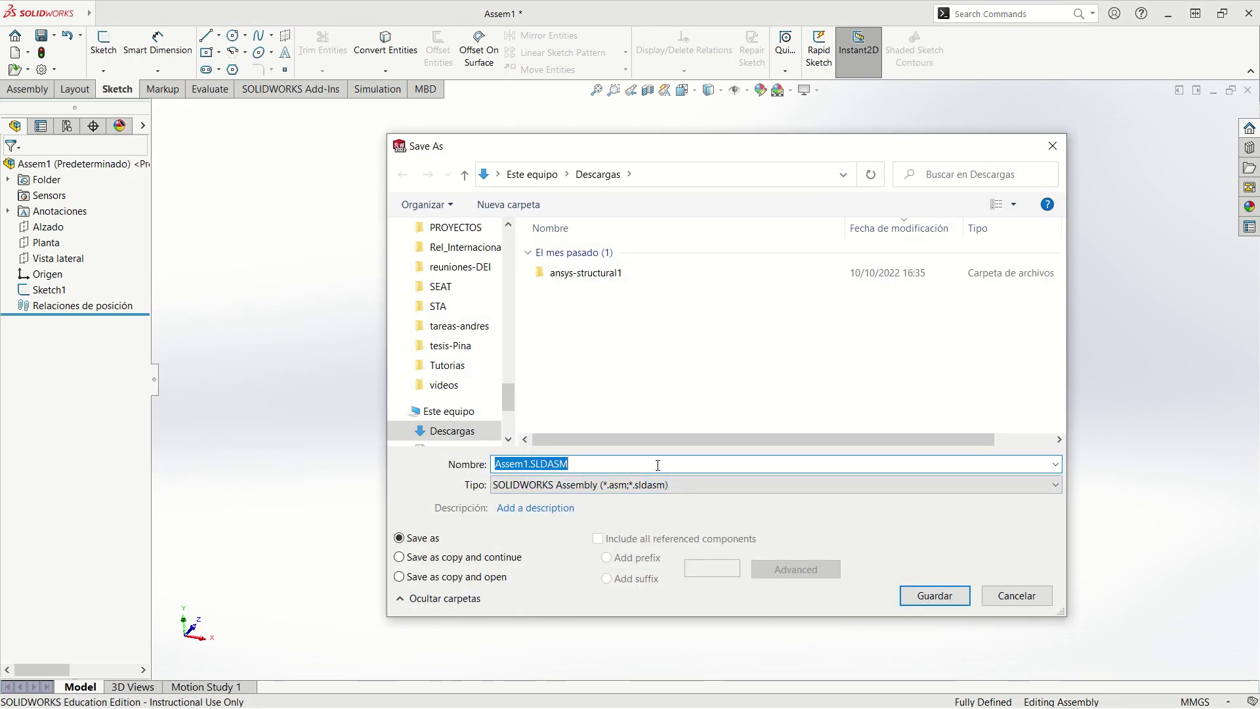
{"action": "type", "text": "ejemplo-engr"}
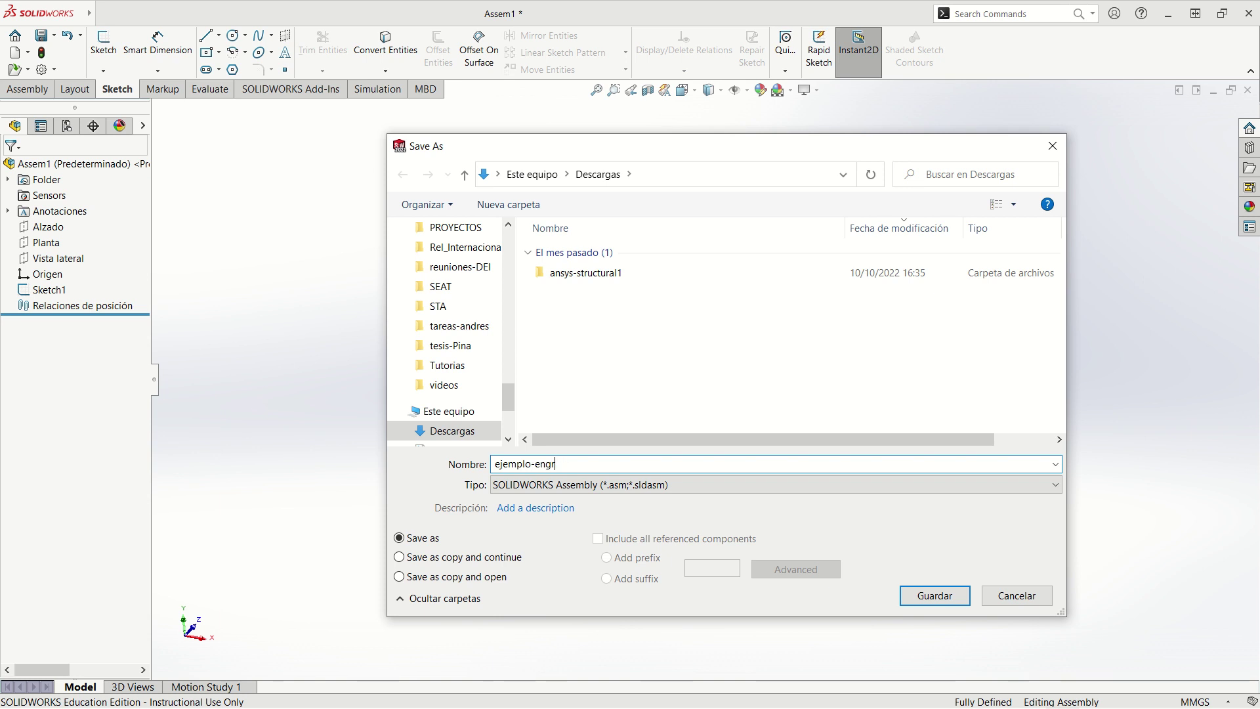
{"action": "type", "text": "s"}
{"action": "key", "text": "Return"}
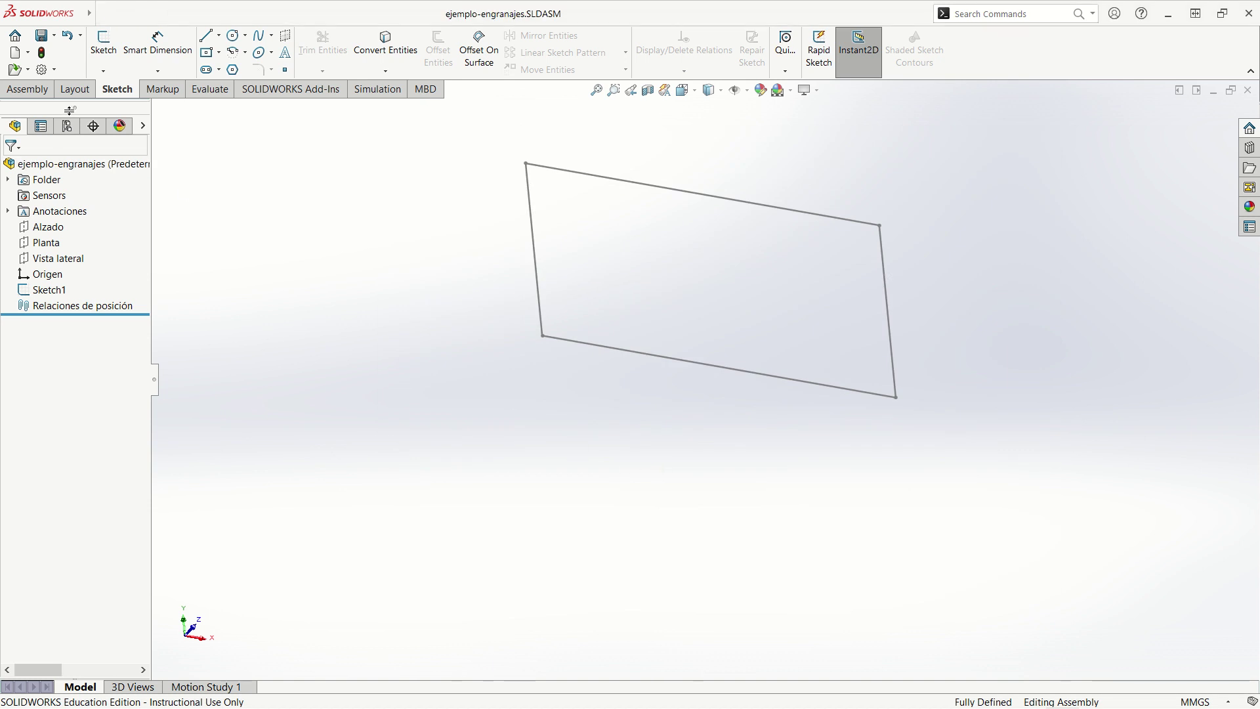
- Insert the eje shaft part into the ejemplo-engranajes assembly
{"action": "left_click", "coordinate": [36, 90]}
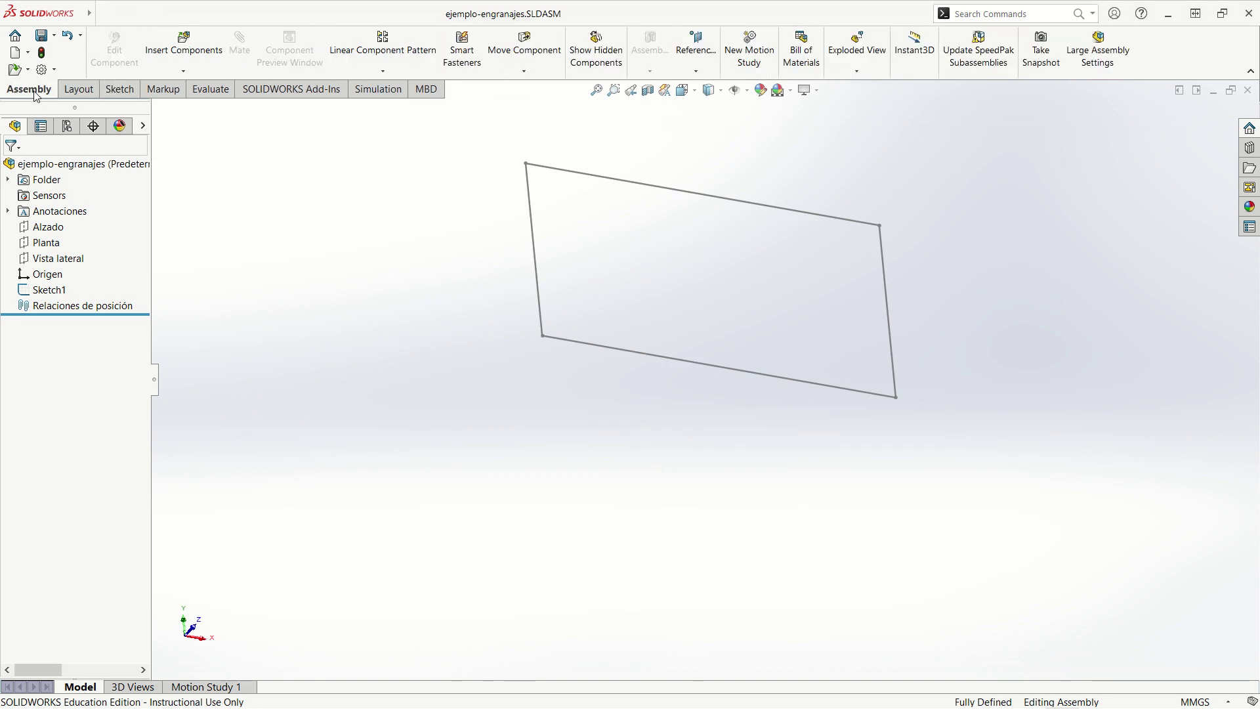
{"action": "left_click", "coordinate": [199, 51]}
{"action": "left_click", "coordinate": [31, 356]}
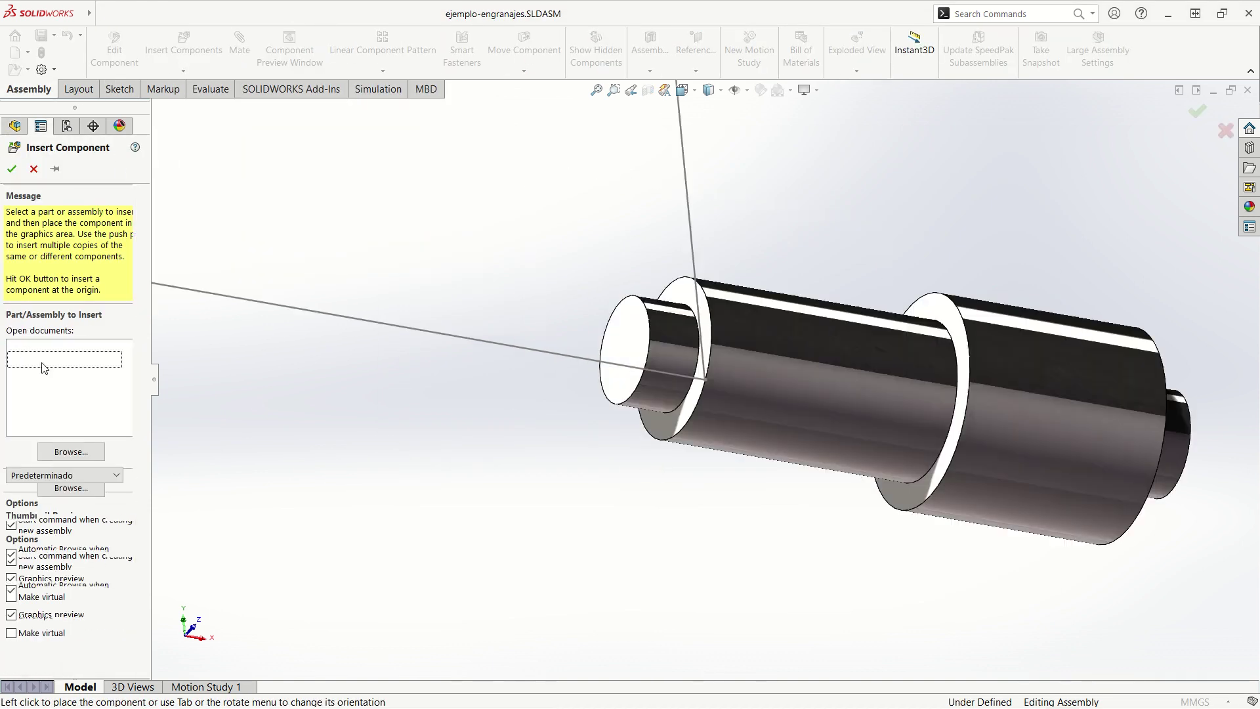
{"action": "left_click", "coordinate": [611, 528]}
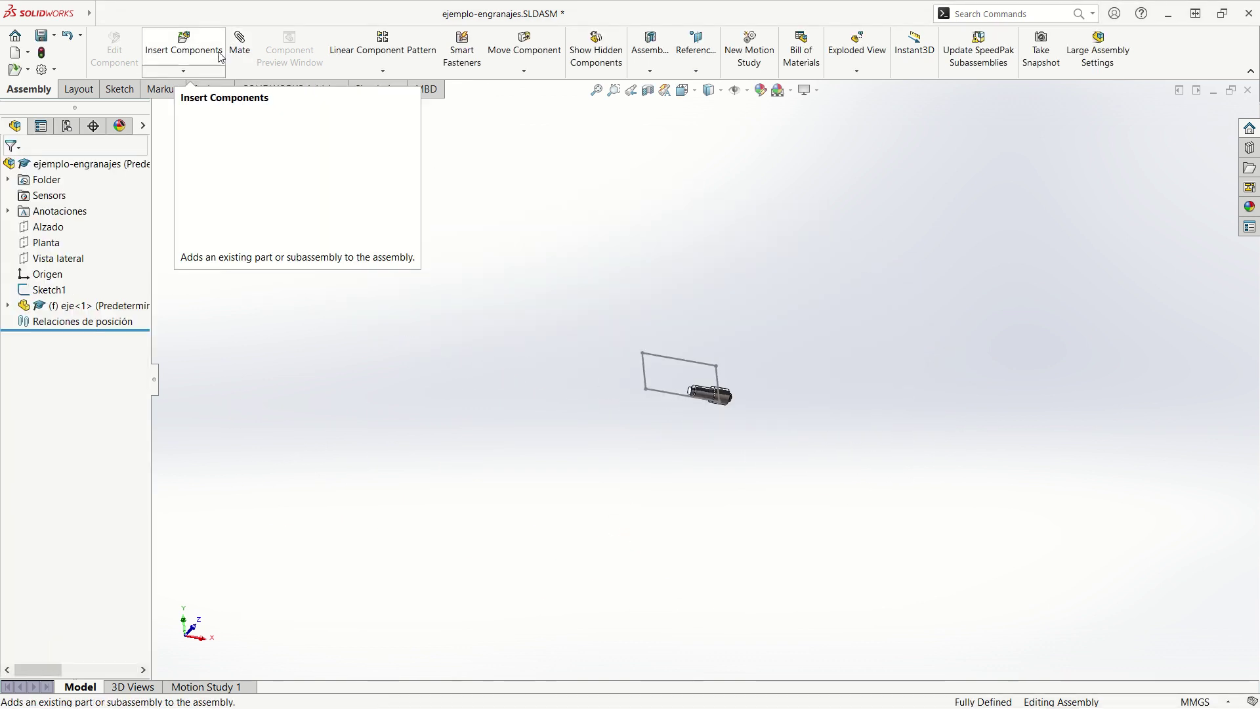
- Mate the shaft's end face coincident to a Sketch1 corner, accepting the over-defining mate
{"action": "left_click", "coordinate": [239, 46]}
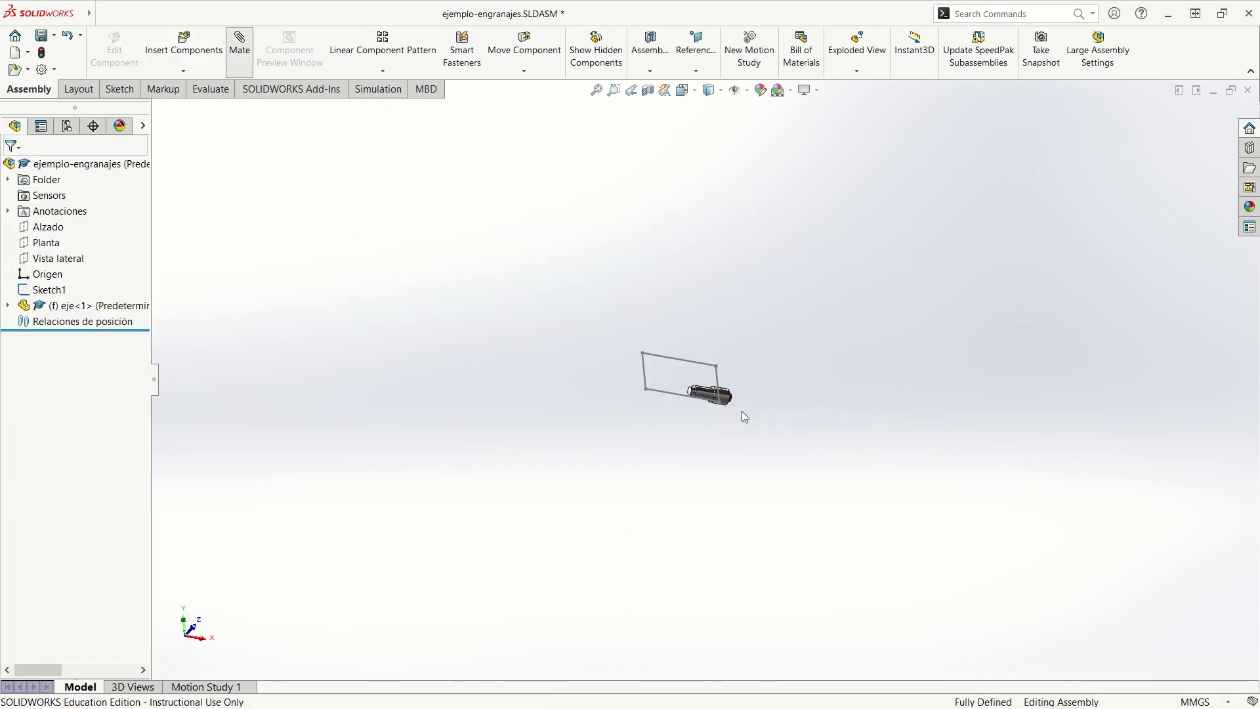
{"action": "middle_click_drag", "start_coordinate": [817, 418], "coordinate": [596, 427]}
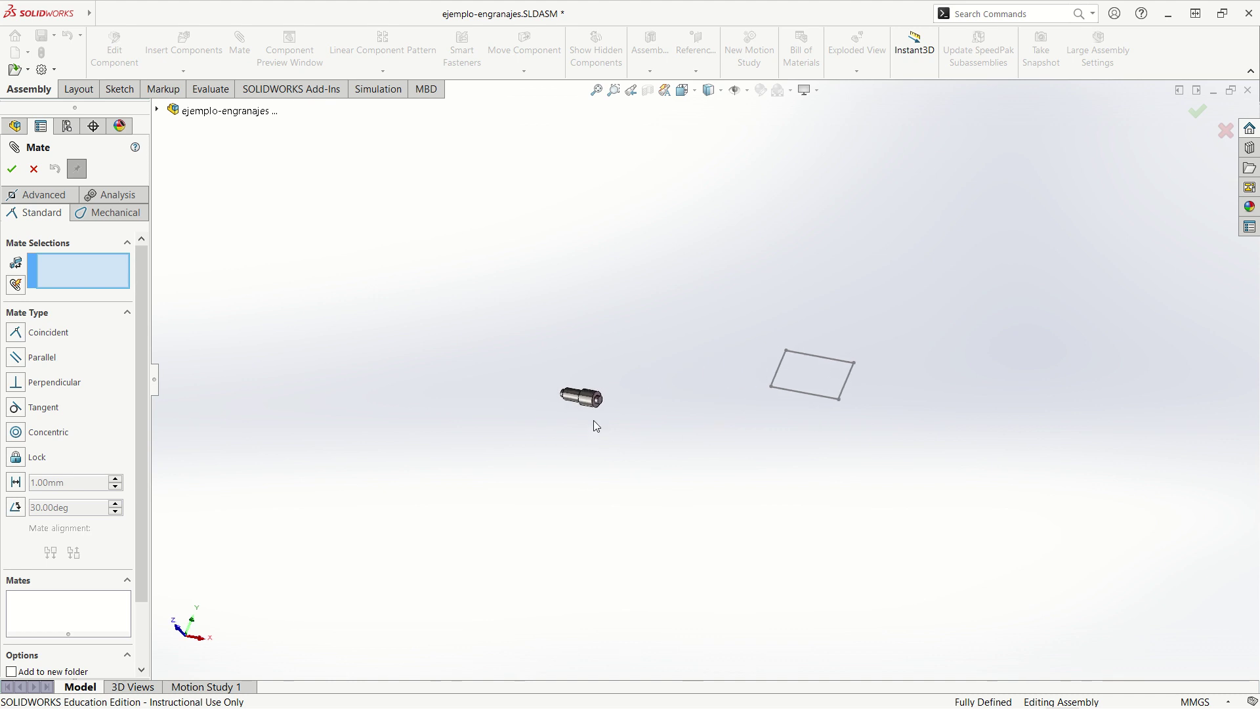
{"action": "scroll", "coordinate": [669, 380], "scroll_direction": "down", "scroll_amount": 3}
{"action": "scroll", "coordinate": [627, 365], "scroll_direction": "down", "scroll_amount": 4}
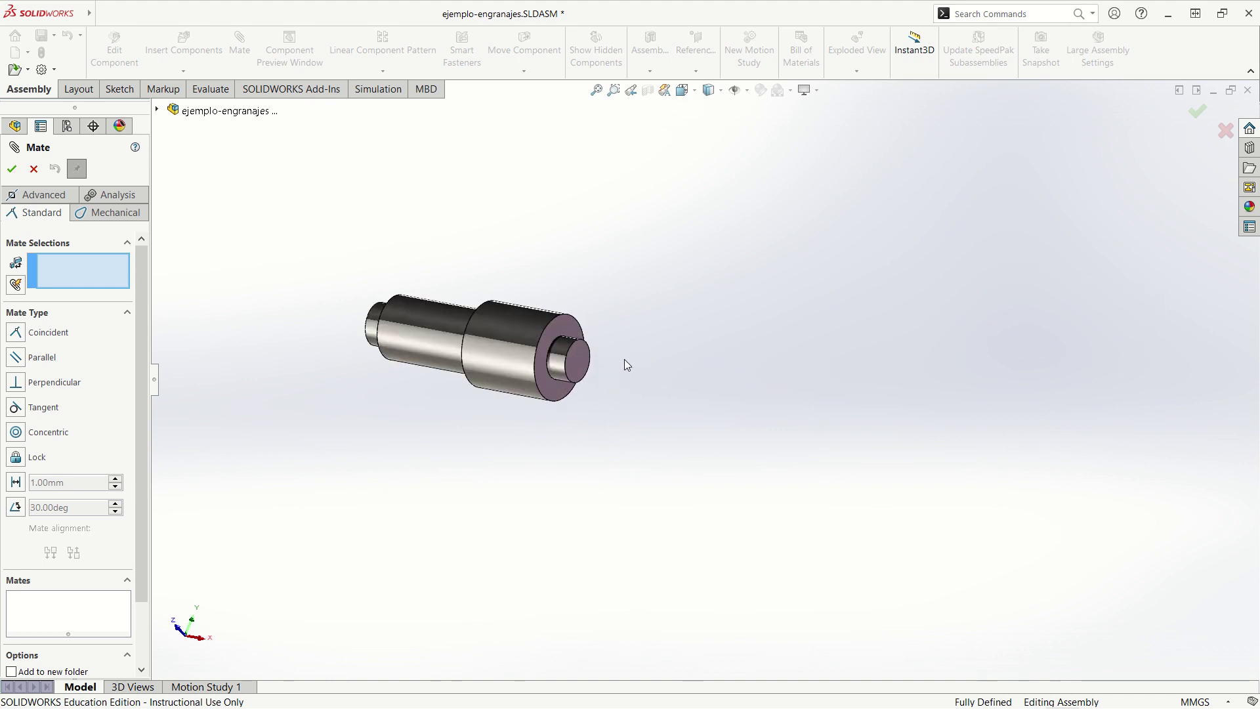
{"action": "left_click", "coordinate": [580, 365]}
{"action": "scroll", "coordinate": [912, 469], "scroll_direction": "up", "scroll_amount": 5}
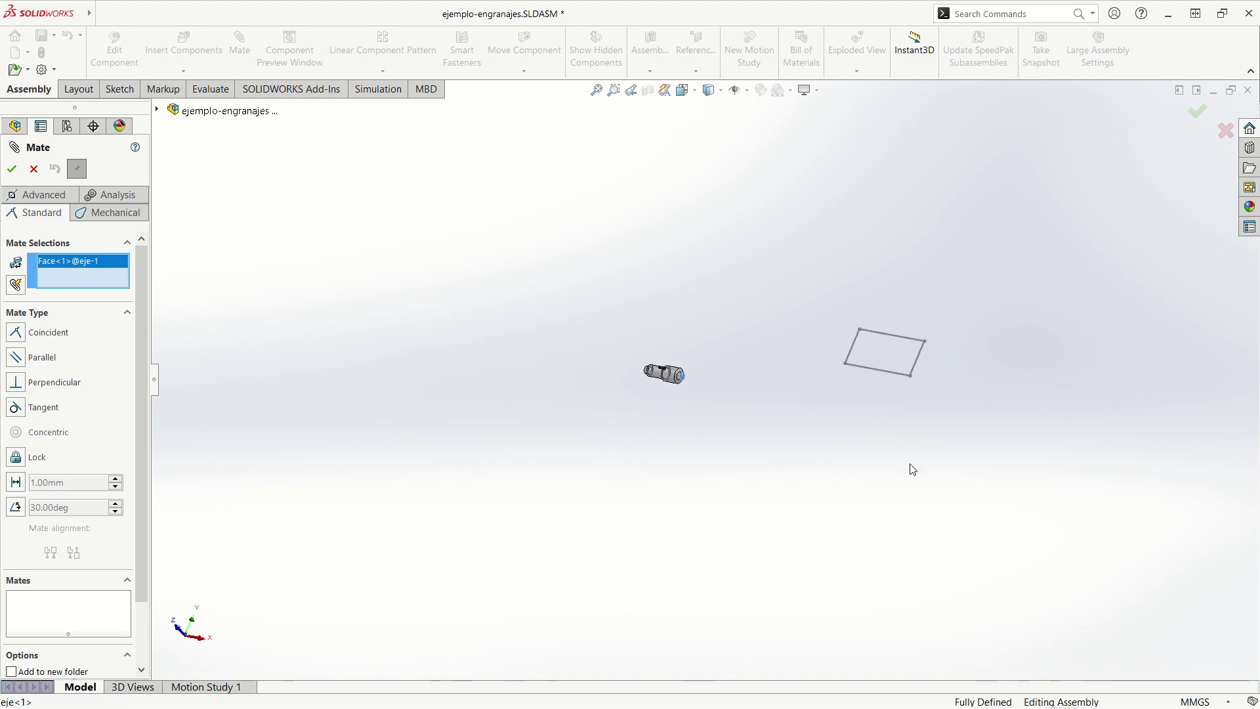
{"action": "left_click", "coordinate": [911, 377]}
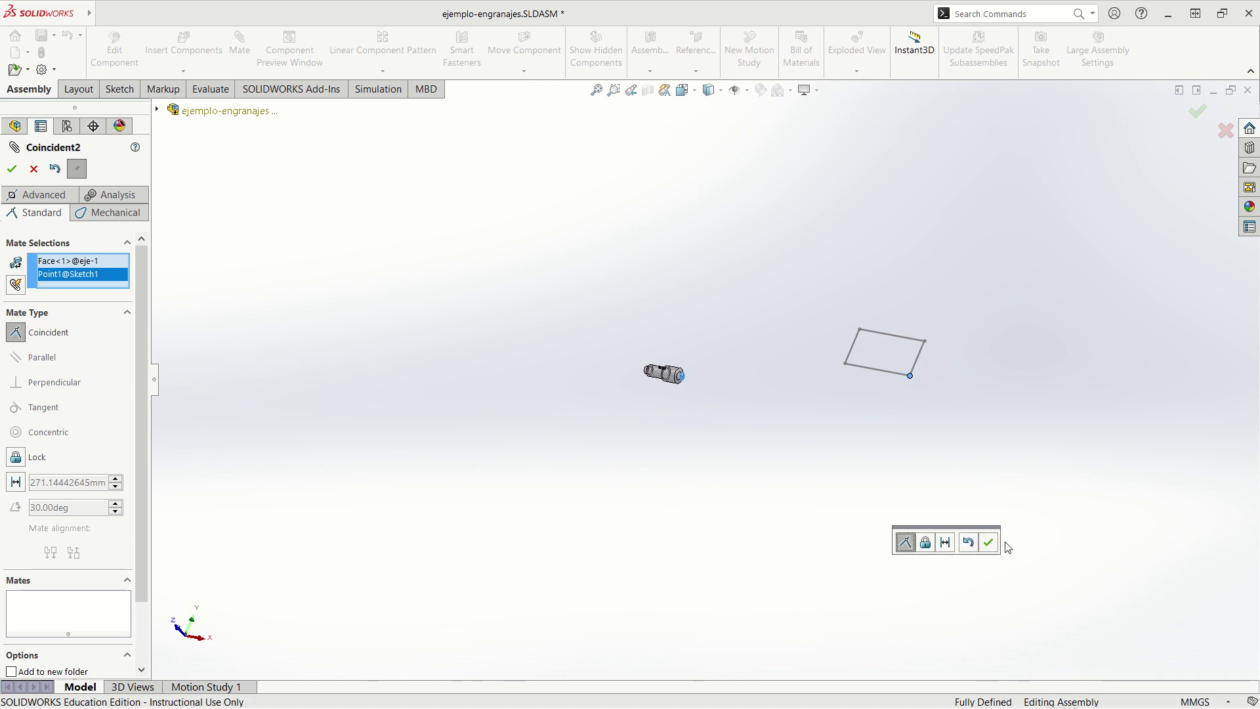
{"action": "left_click", "coordinate": [991, 546]}
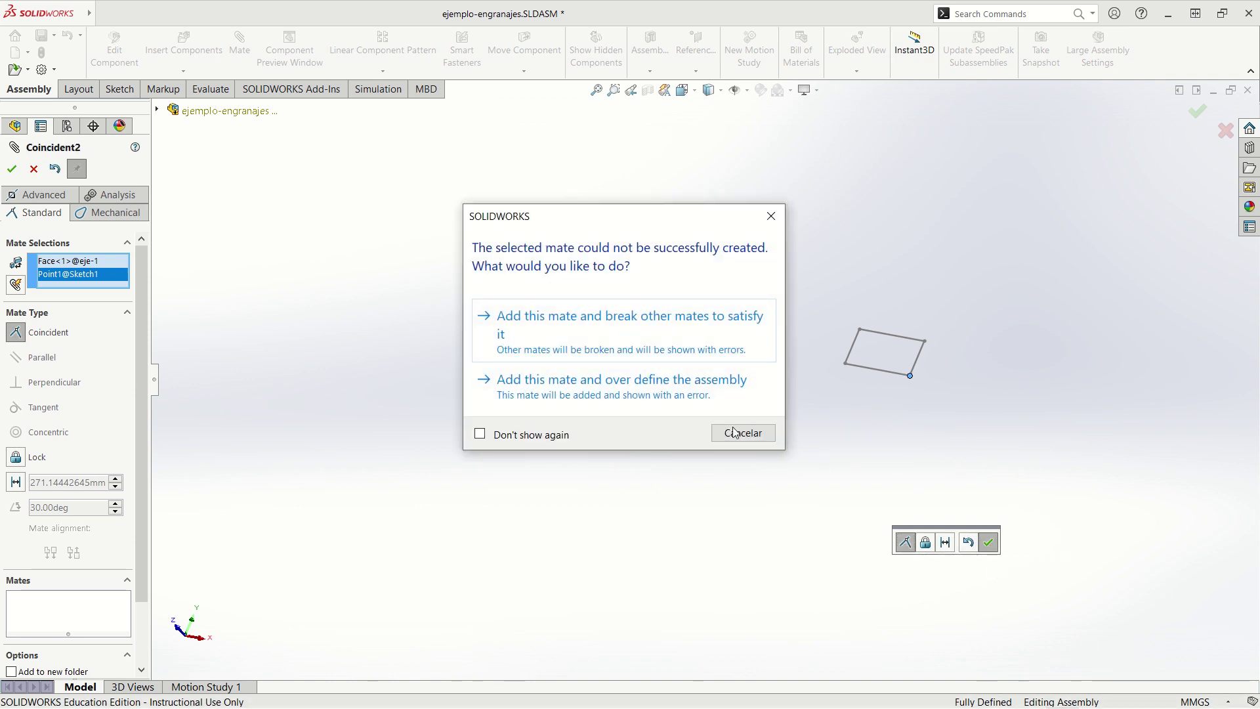
{"action": "left_click", "coordinate": [663, 380]}
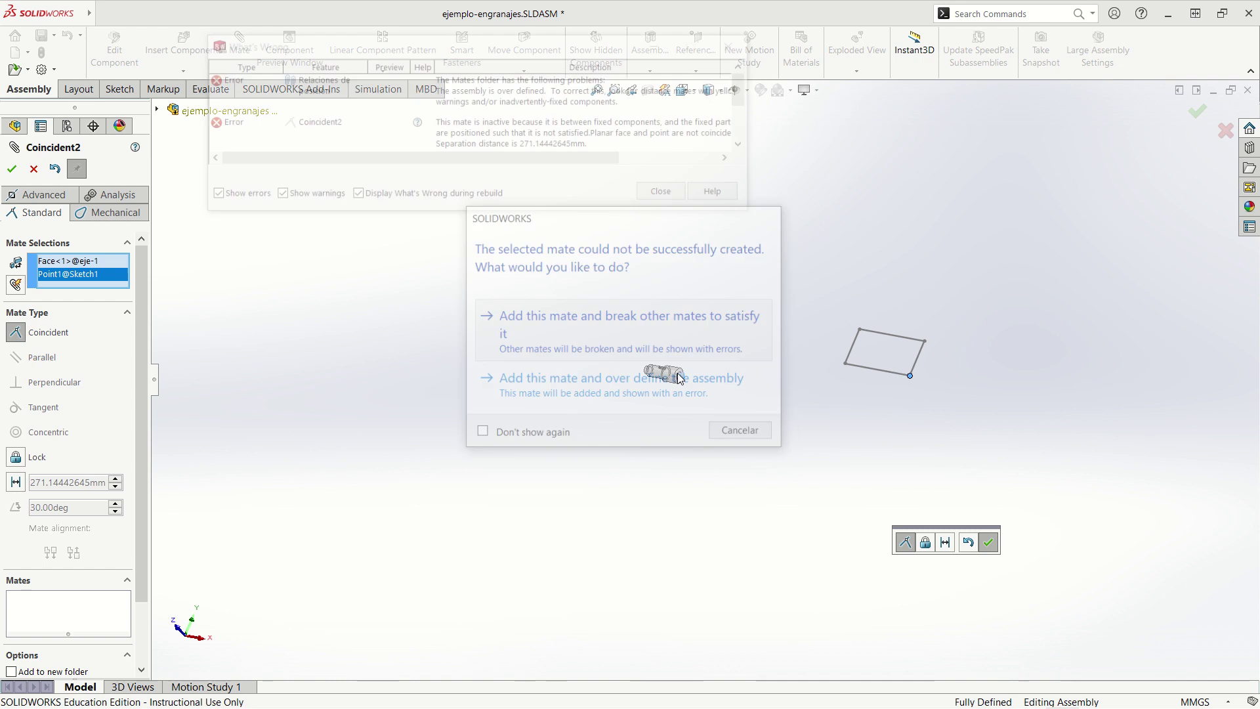
{"action": "left_click", "coordinate": [729, 371]}
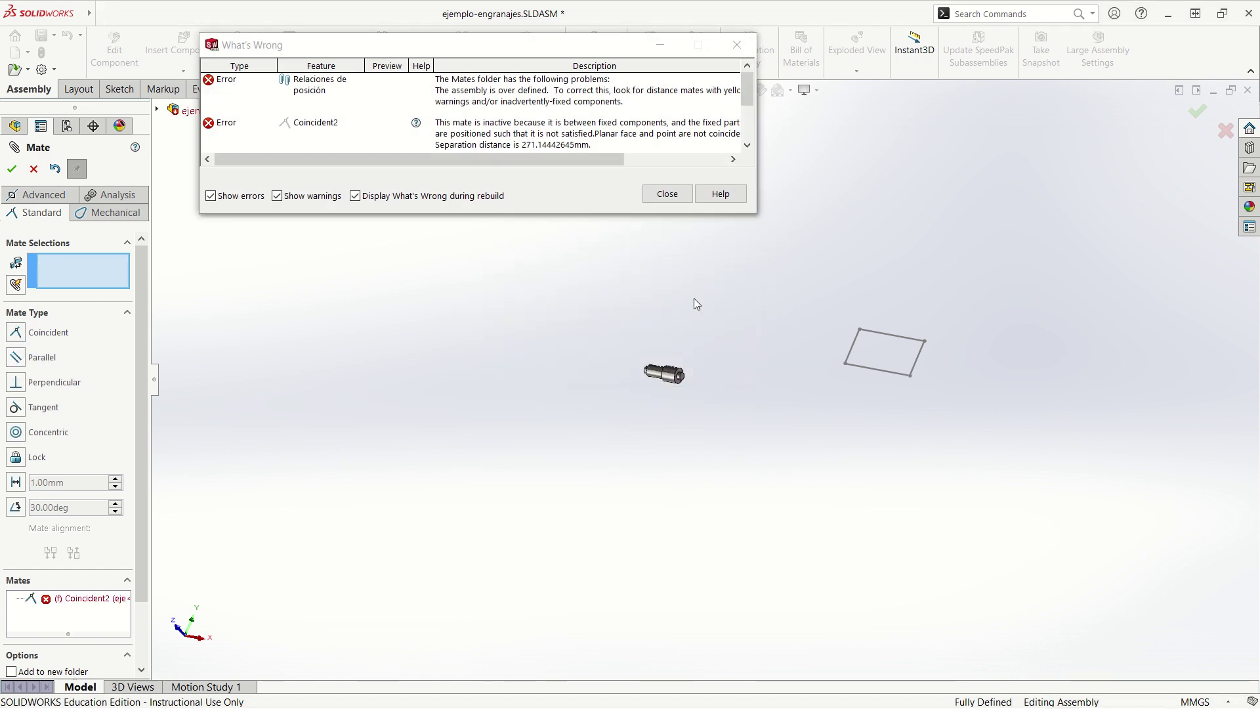
{"action": "left_click", "coordinate": [667, 193]}
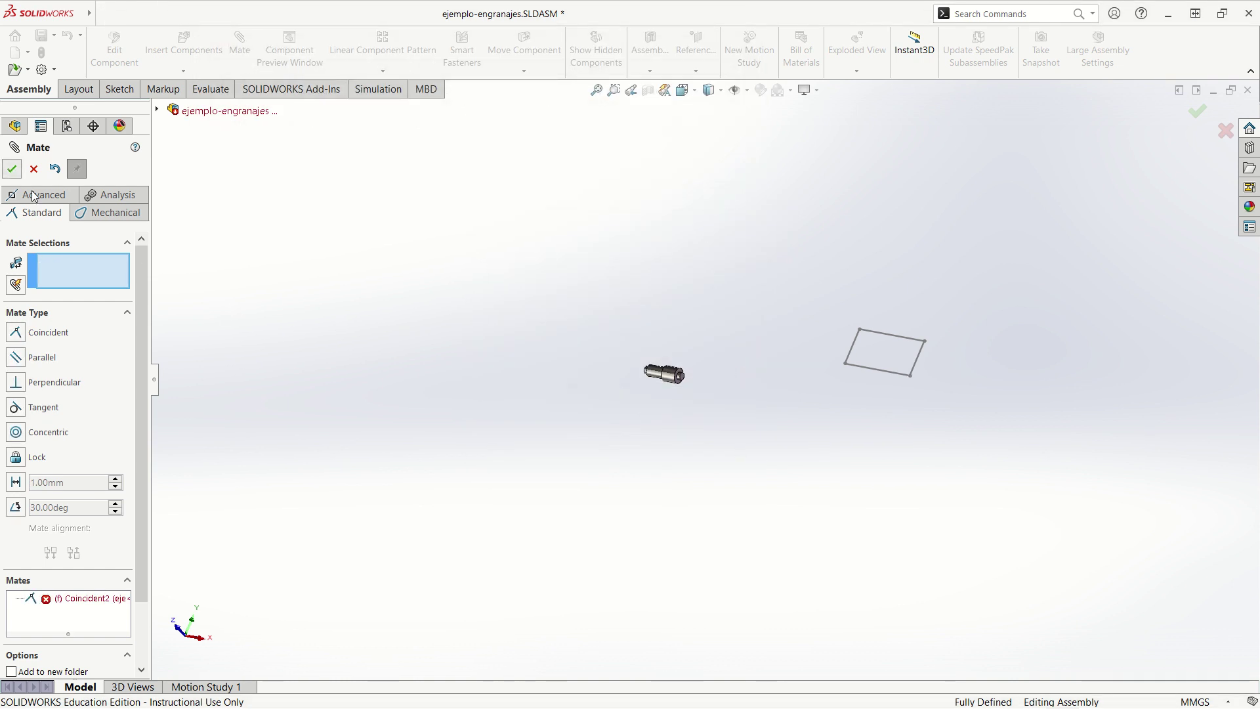
{"action": "left_click", "coordinate": [11, 168]}
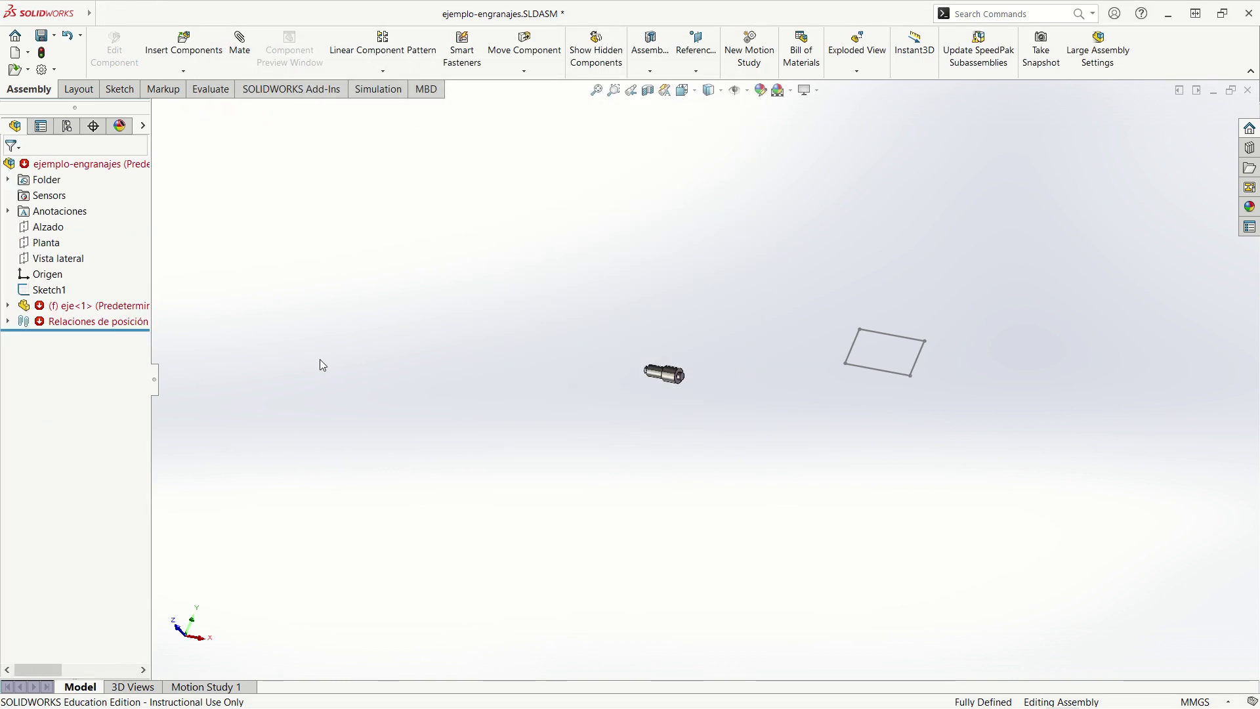
- Float eje<1> and mate its face coincident to a layout sketch line
{"action": "right_click", "coordinate": [57, 305]}
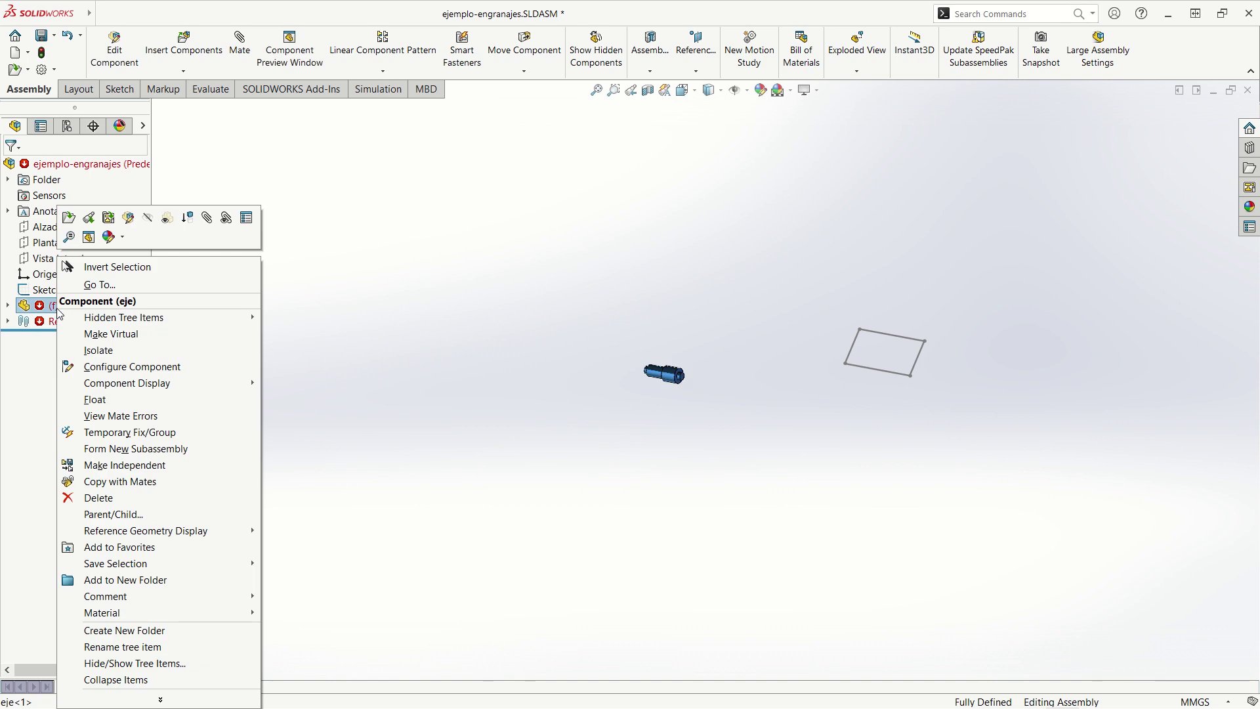
{"action": "left_click", "coordinate": [109, 399]}
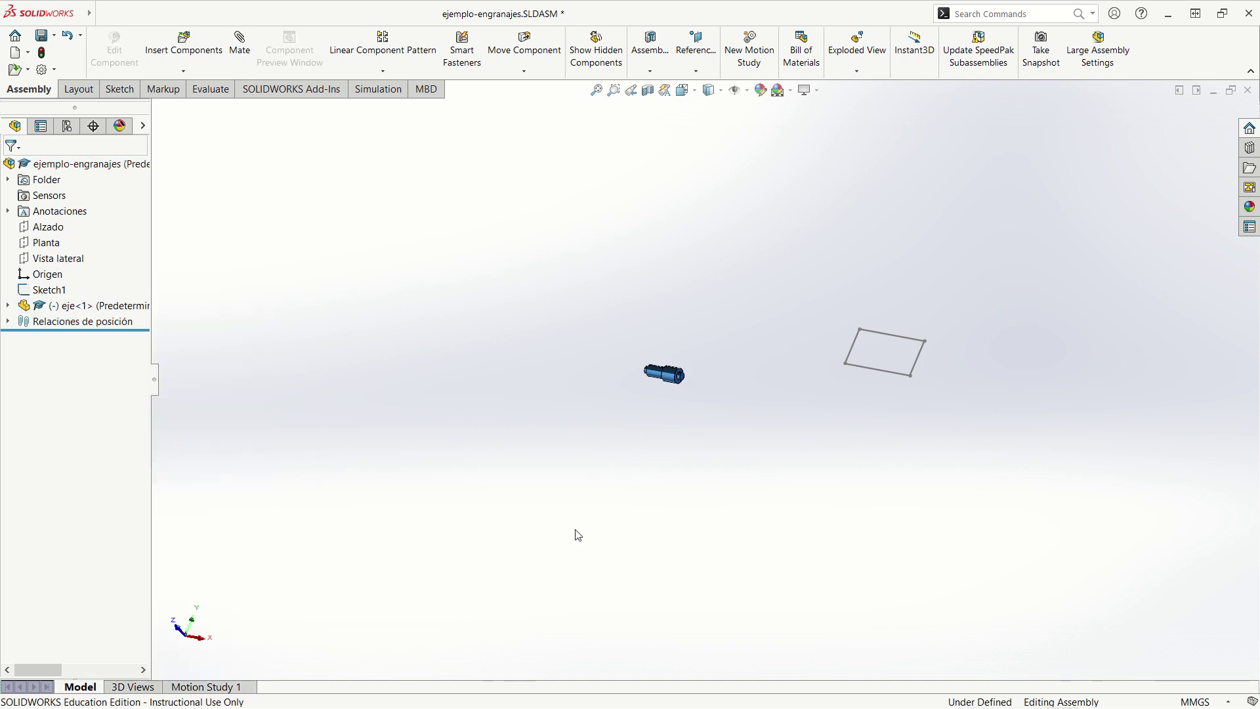
{"action": "left_click", "coordinate": [9, 321]}
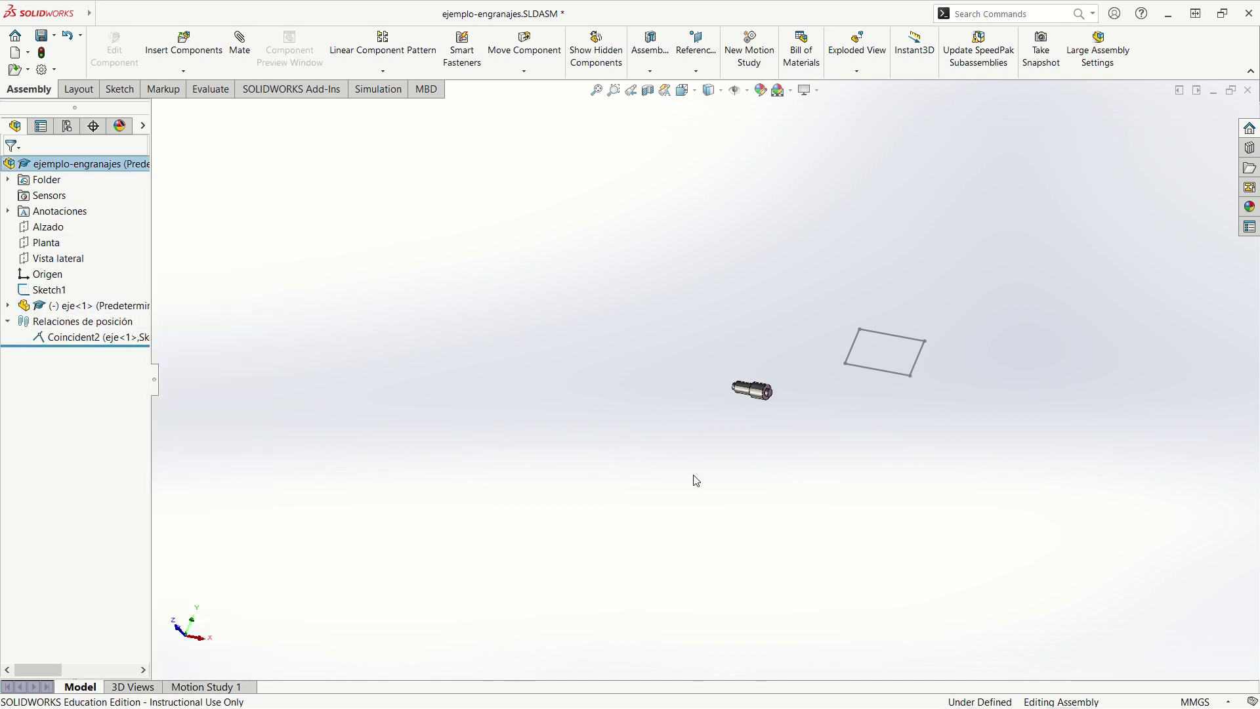
{"action": "scroll", "coordinate": [735, 392], "scroll_direction": "down", "scroll_amount": 2}
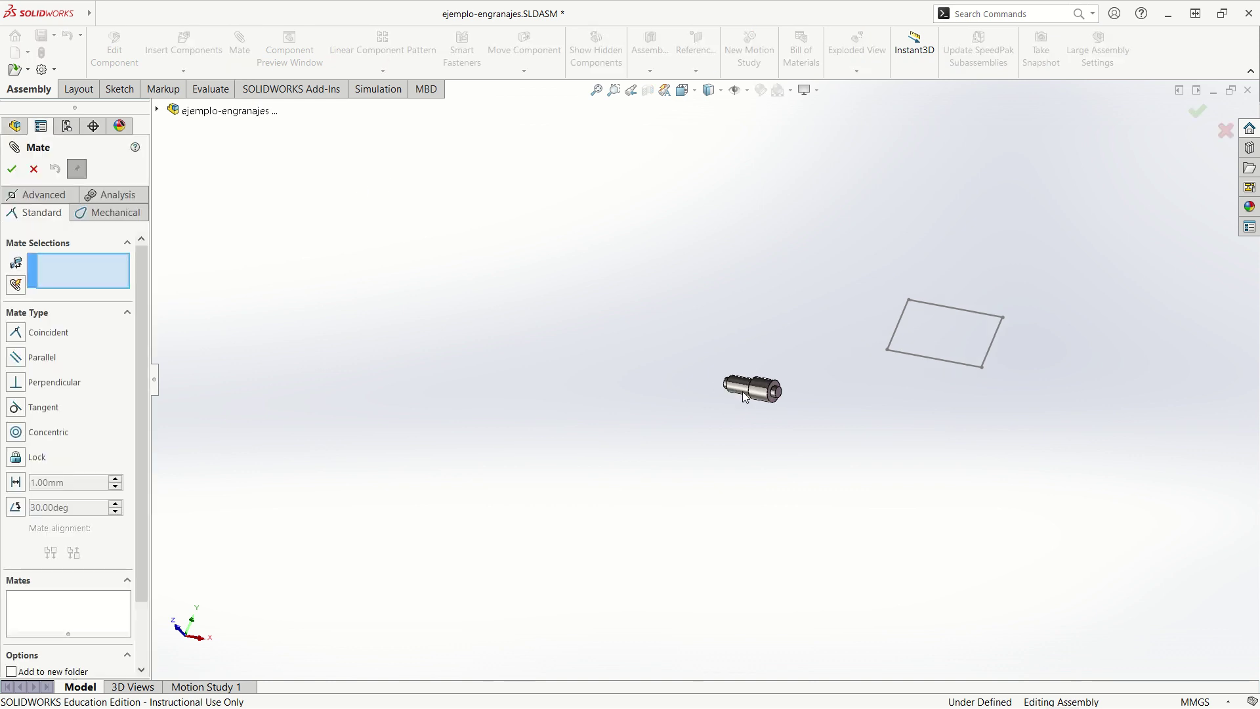
{"action": "left_click", "coordinate": [743, 387]}
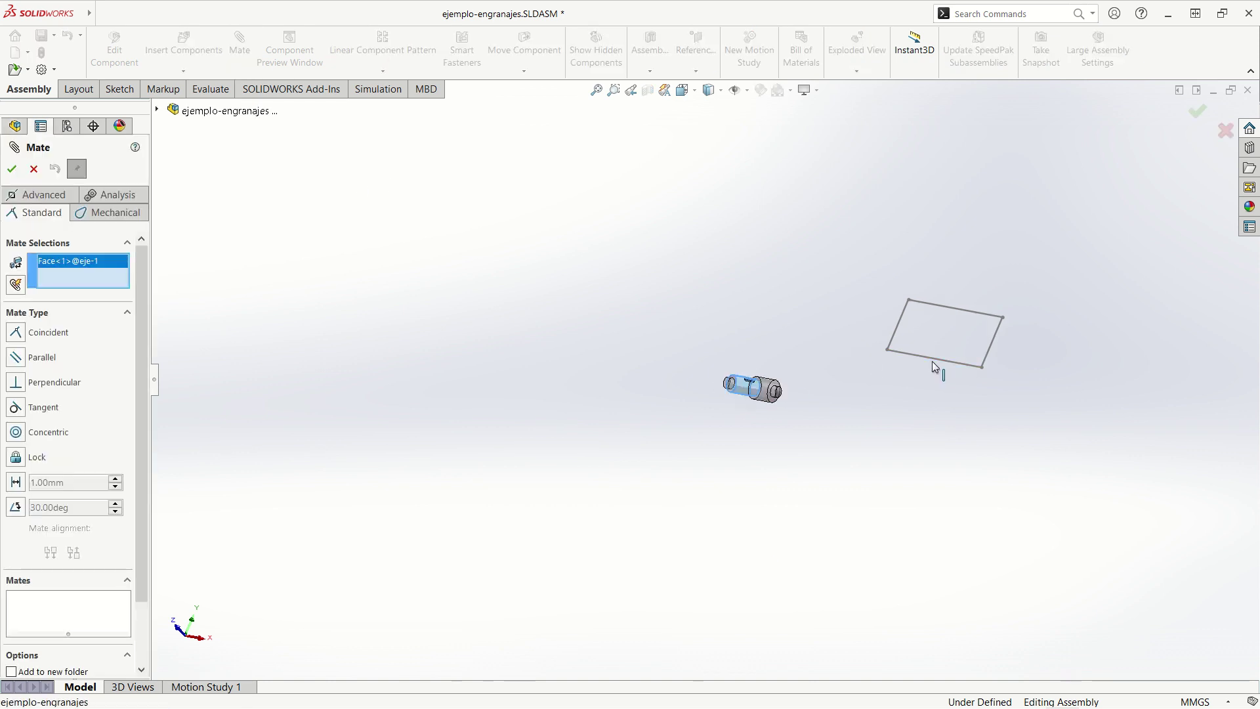
{"action": "left_click", "coordinate": [934, 363]}
{"action": "left_click", "coordinate": [1145, 534]}
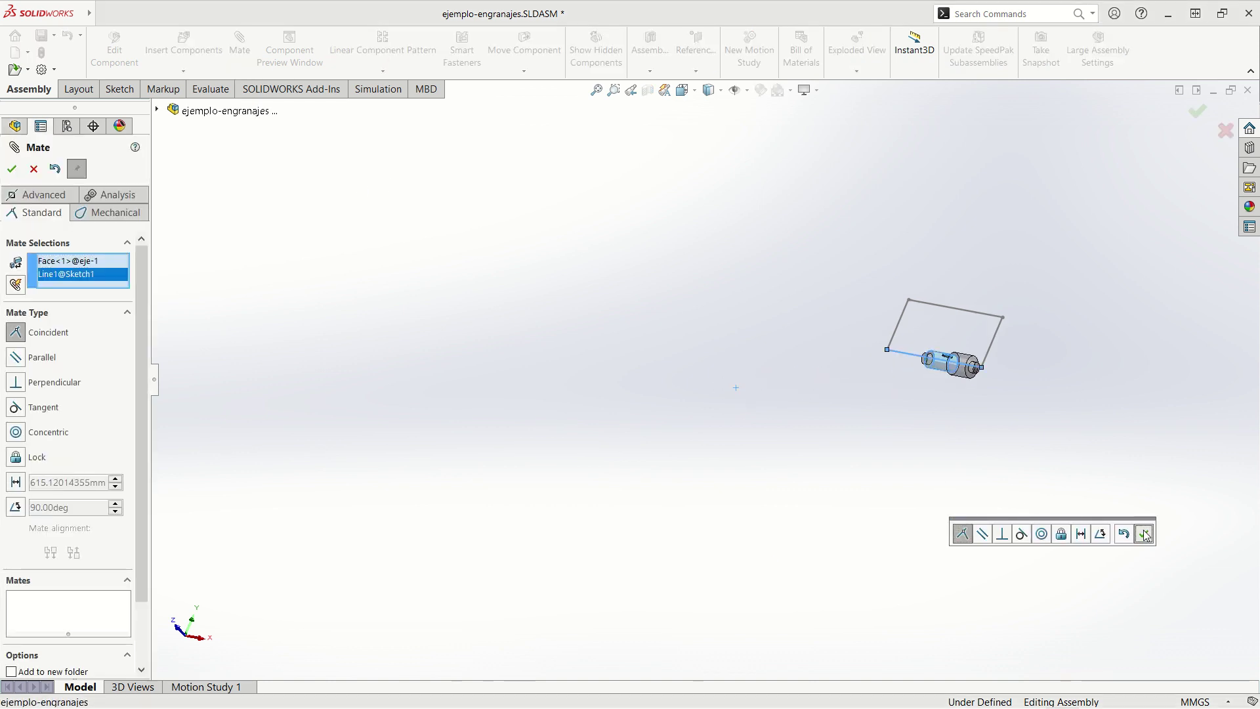
- Change that new shaft-to-sketch-line mate to Concentric and check the shaft spins freely
{"action": "scroll", "coordinate": [910, 372], "scroll_direction": "down", "scroll_amount": 1}
{"action": "scroll", "coordinate": [945, 374], "scroll_direction": "down", "scroll_amount": 2}
{"action": "mouse_move", "coordinate": [955, 359]}
{"action": "middle_mouse_down"}
{"action": "mouse_move", "coordinate": [976, 475]}
{"action": "mouse_move", "coordinate": [900, 306]}
{"action": "middle_mouse_up"}
{"action": "mouse_move", "coordinate": [853, 263]}
{"action": "left_mouse_down"}
{"action": "mouse_move", "coordinate": [840, 304]}
{"action": "mouse_move", "coordinate": [798, 290]}
{"action": "left_mouse_up"}
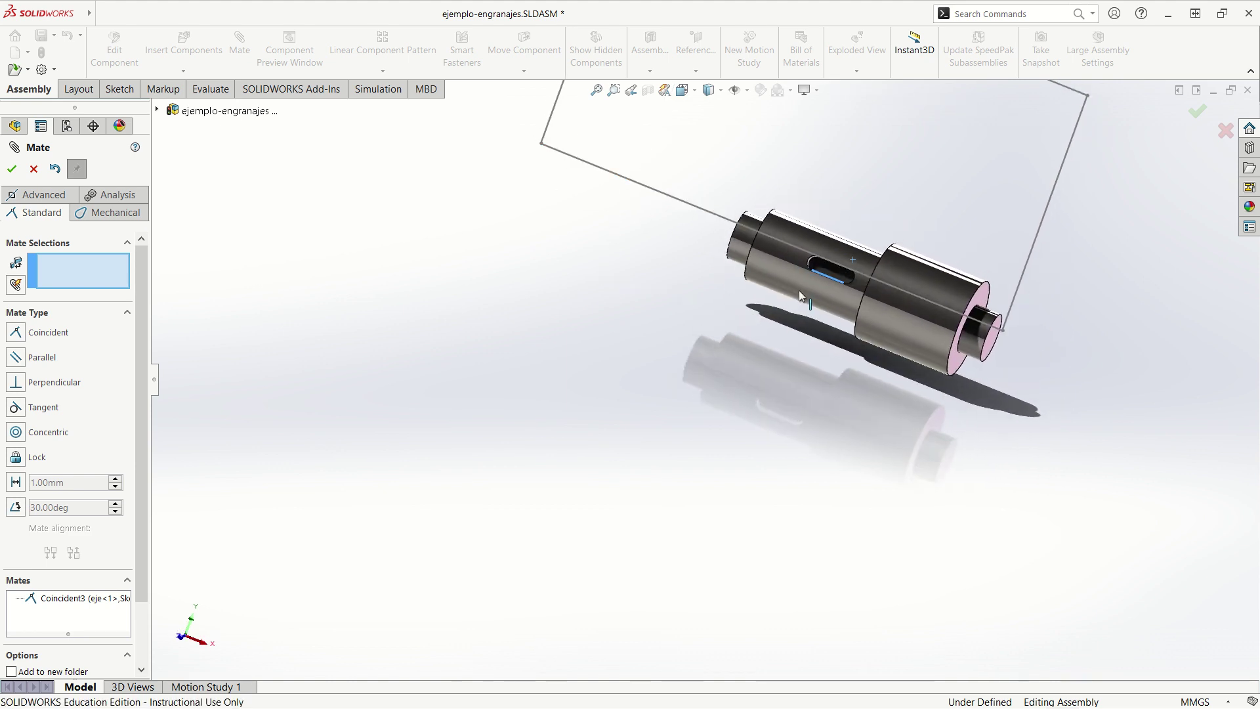
{"action": "left_click", "coordinate": [13, 169]}
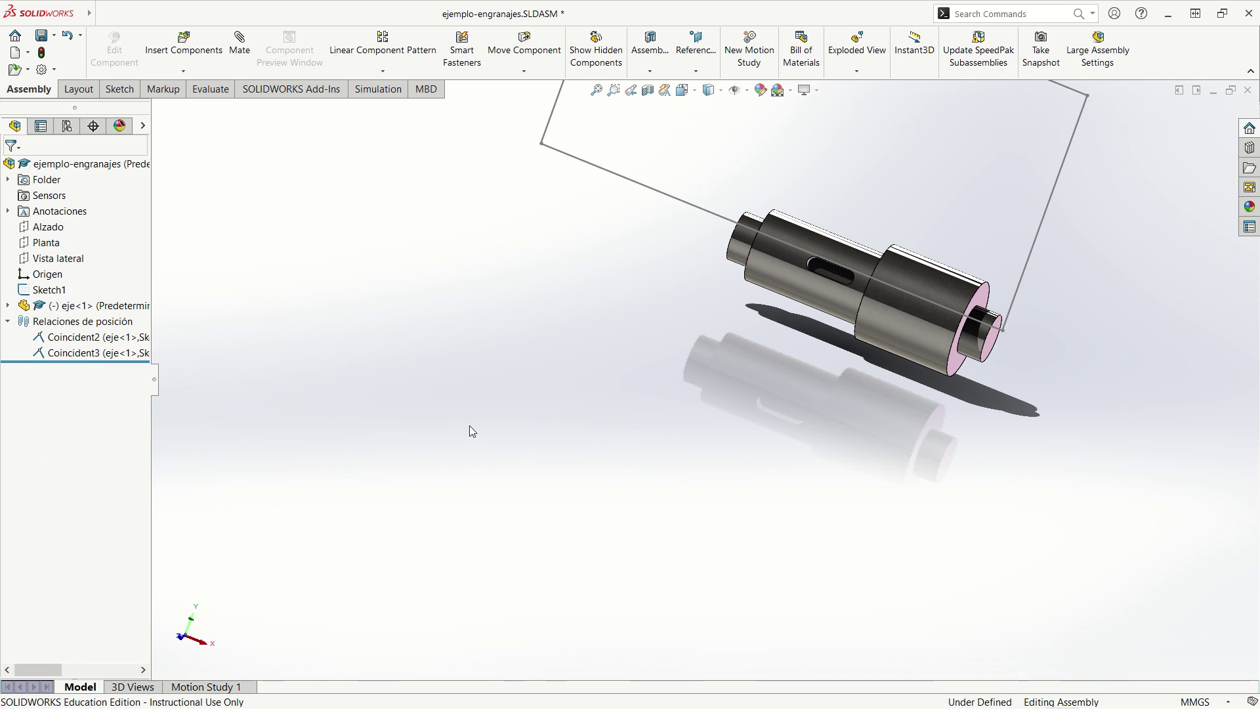
{"action": "left_click", "coordinate": [96, 352]}
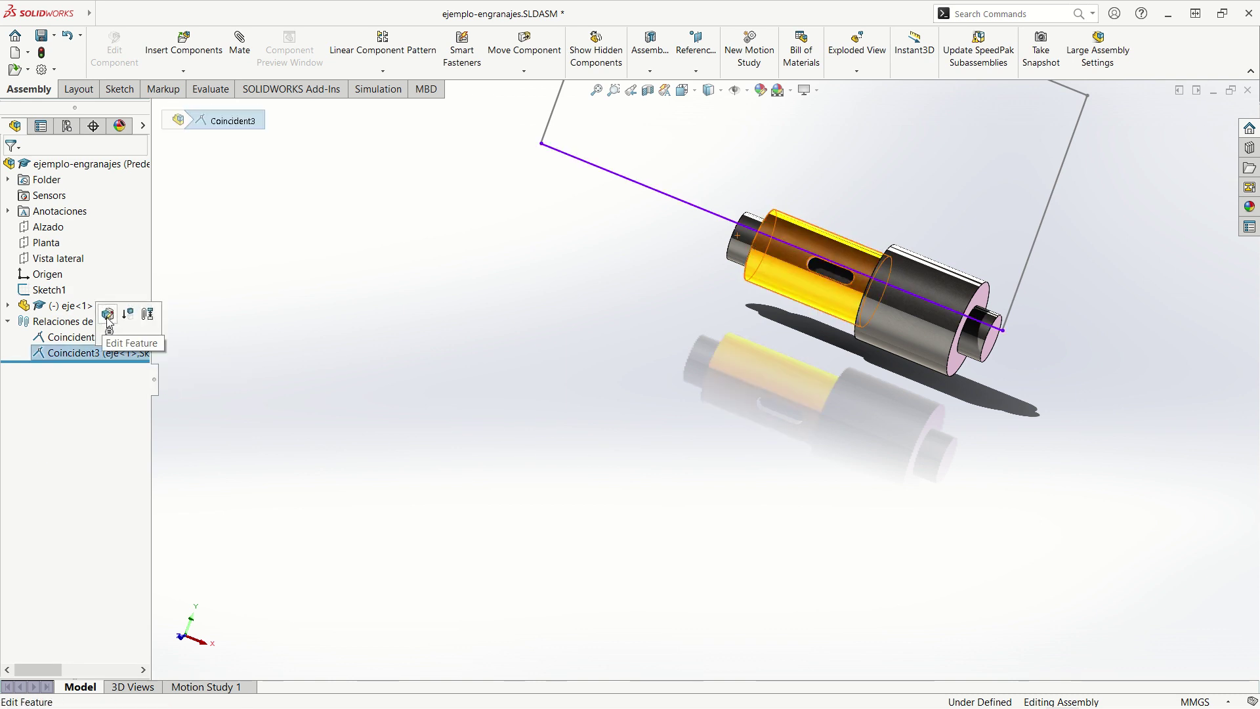
{"action": "left_click", "coordinate": [108, 316]}
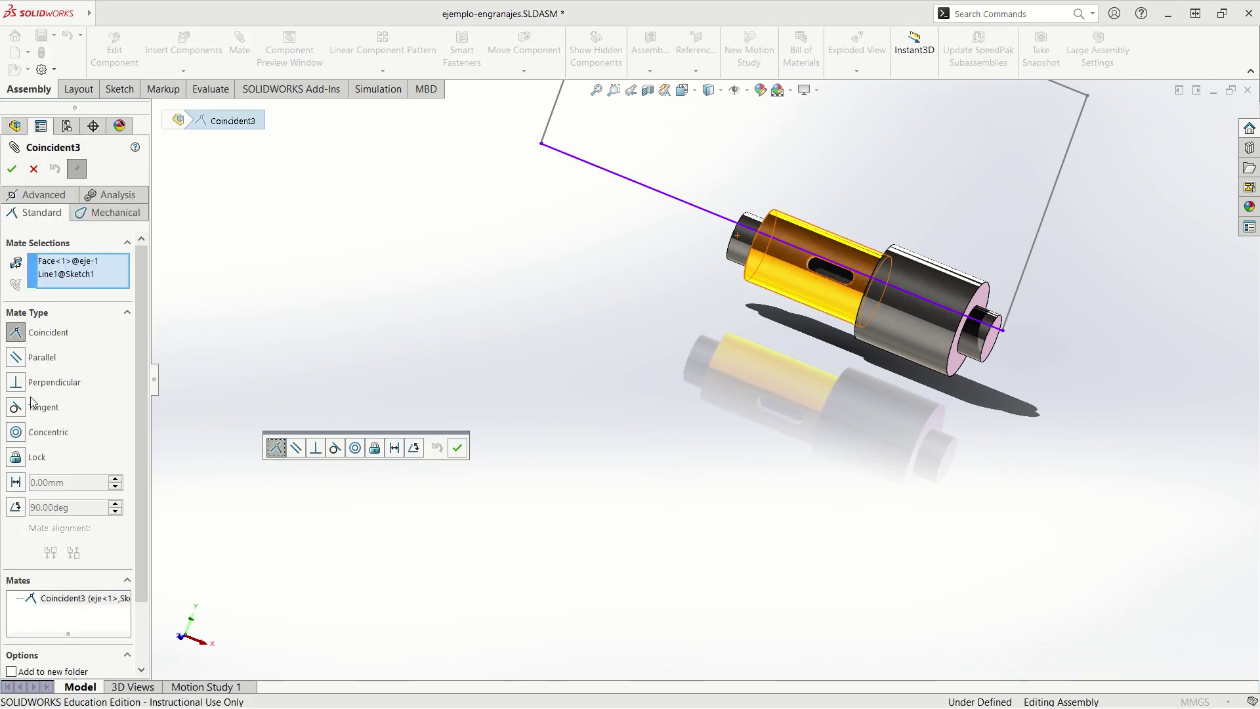
{"action": "left_click", "coordinate": [15, 431]}
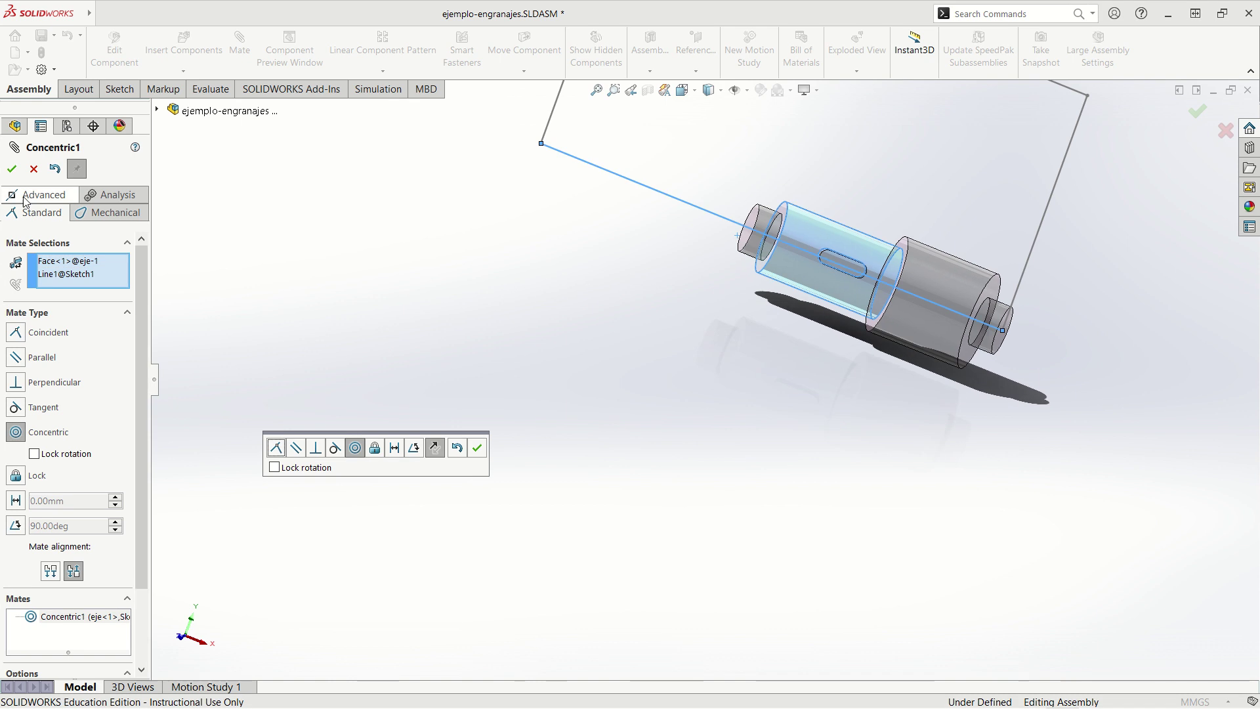
{"action": "left_click", "coordinate": [11, 170]}
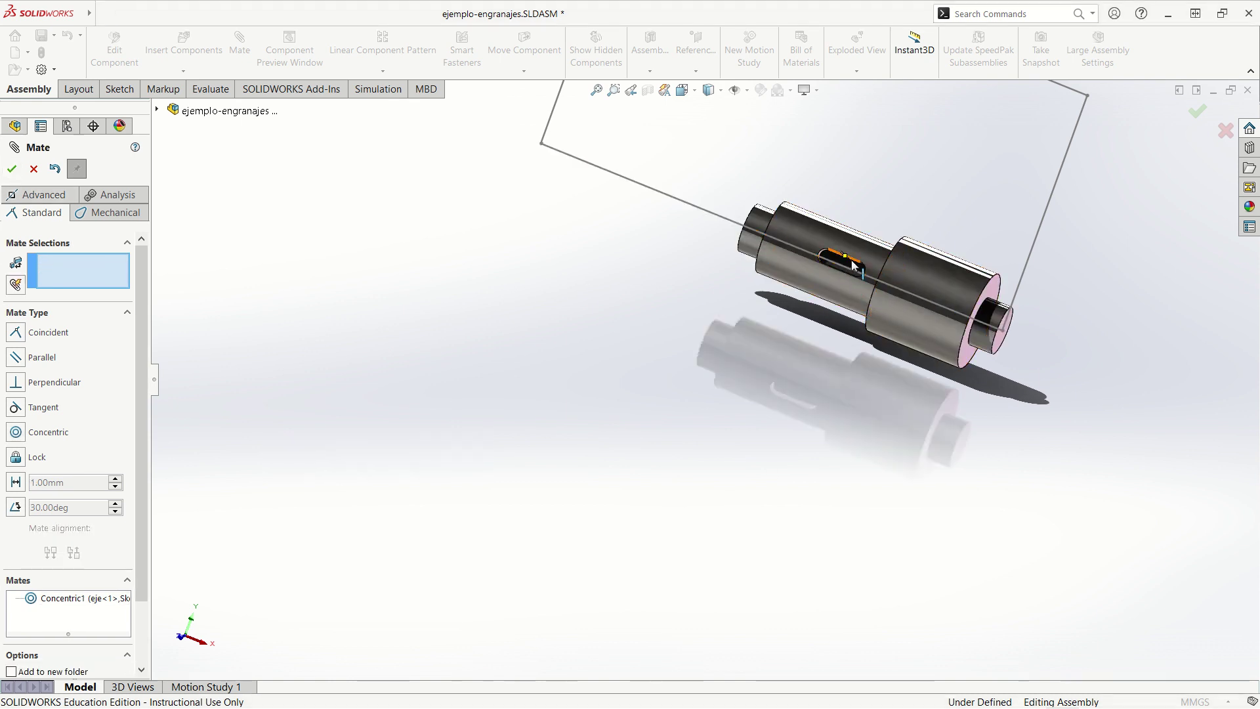
{"action": "mouse_move", "coordinate": [852, 265]}
{"action": "left_mouse_down"}
{"action": "mouse_move", "coordinate": [867, 259]}
{"action": "mouse_move", "coordinate": [687, 431]}
{"action": "left_mouse_up"}
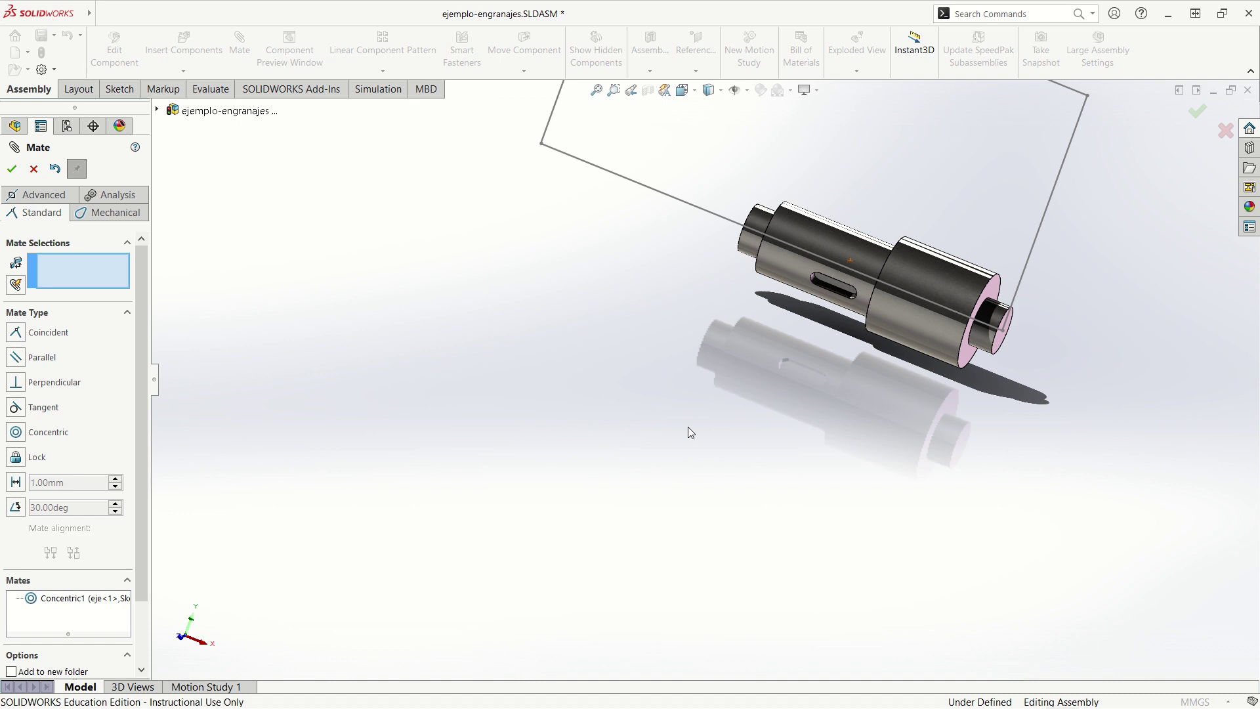
{"action": "left_click", "coordinate": [13, 174]}
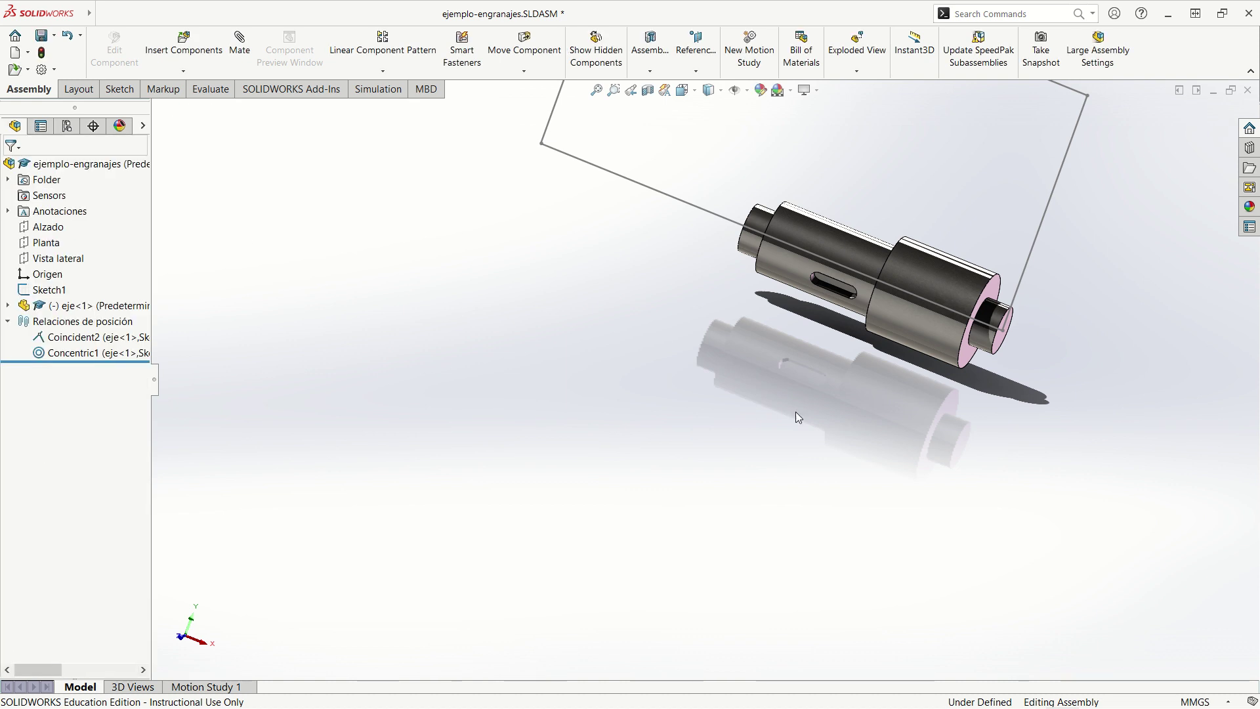
- Copy eje<1> with its mates onto Point5@Sketch1 and Line3@Sketch1, creating eje<2>
{"action": "right_click", "coordinate": [82, 306]}
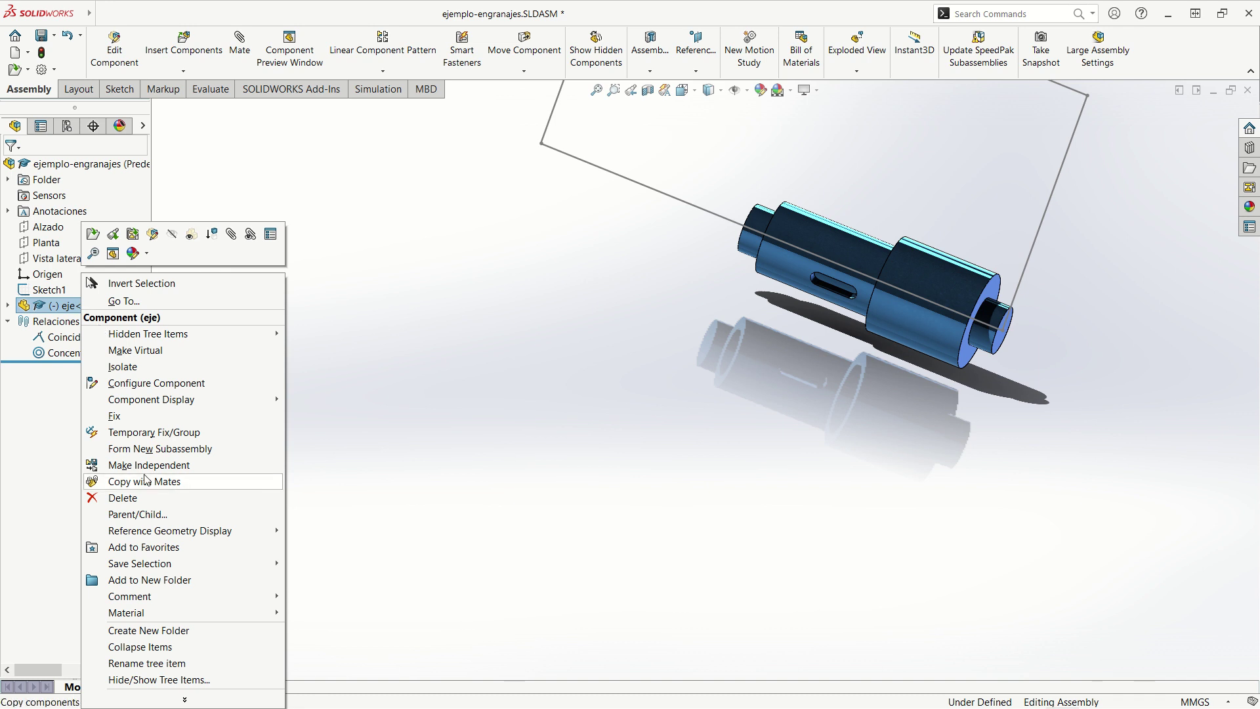
{"action": "left_click", "coordinate": [165, 482]}
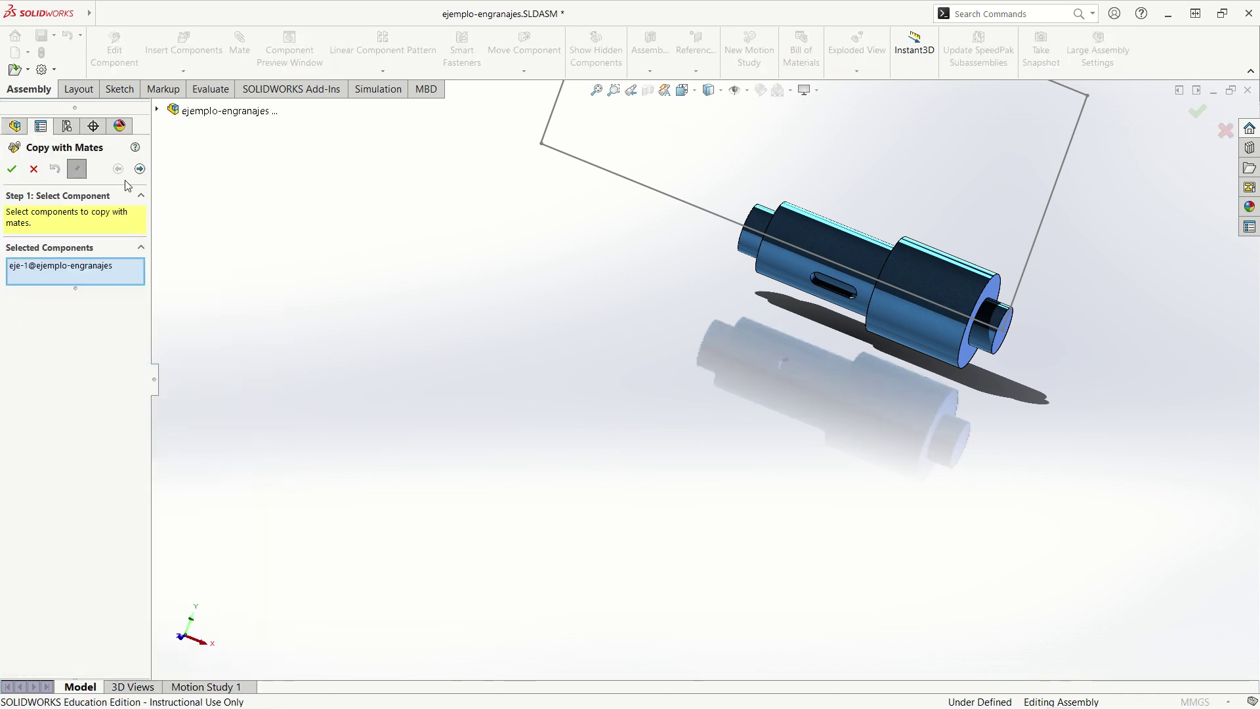
{"action": "left_click", "coordinate": [140, 170]}
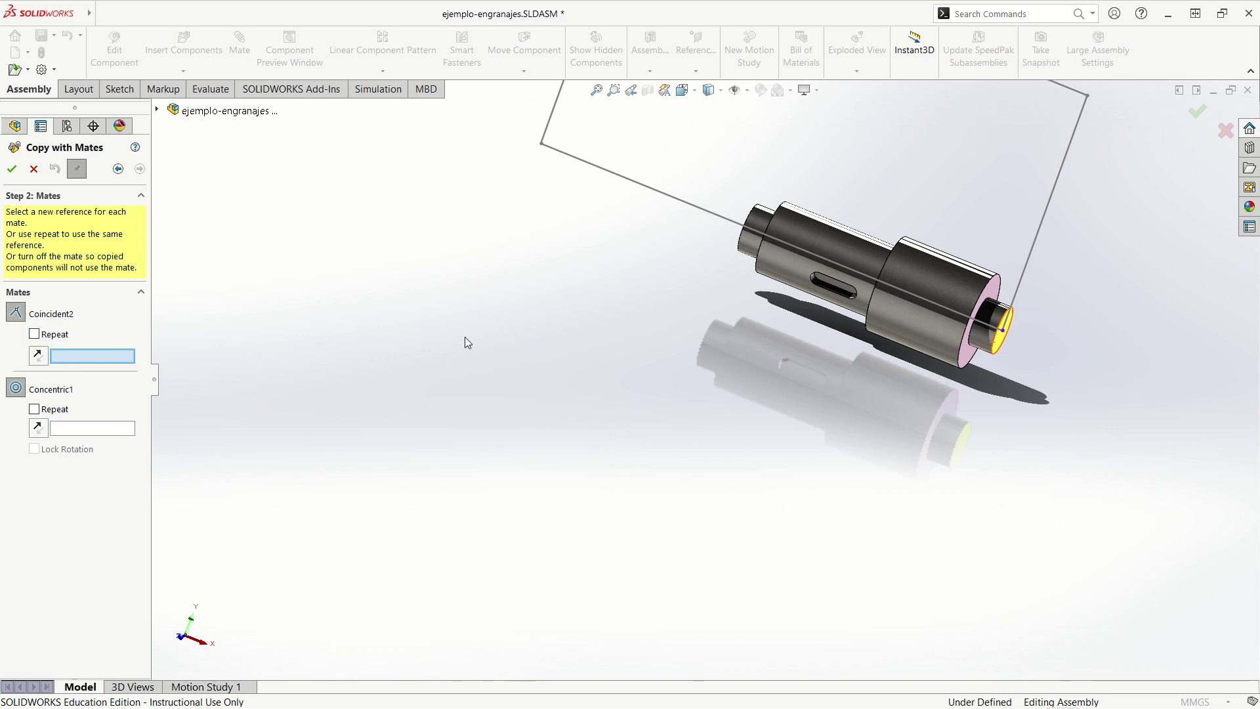
{"action": "left_click", "coordinate": [1088, 96]}
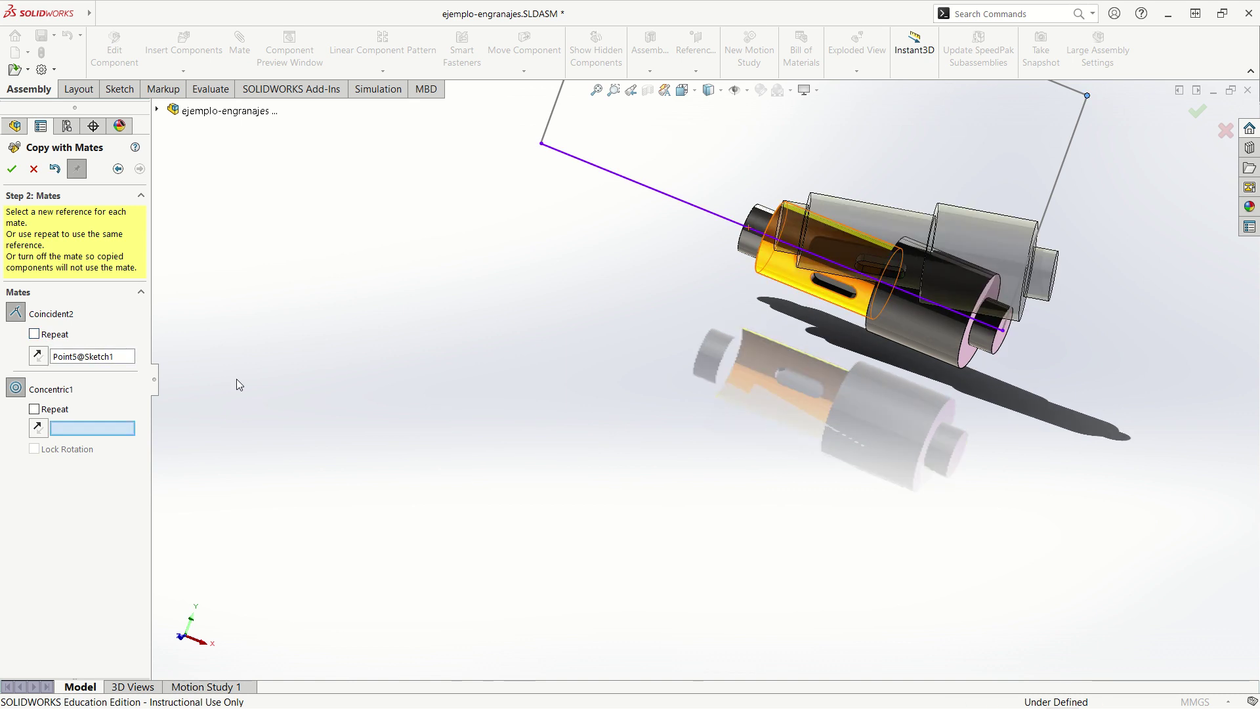
{"action": "left_click", "coordinate": [1074, 96]}
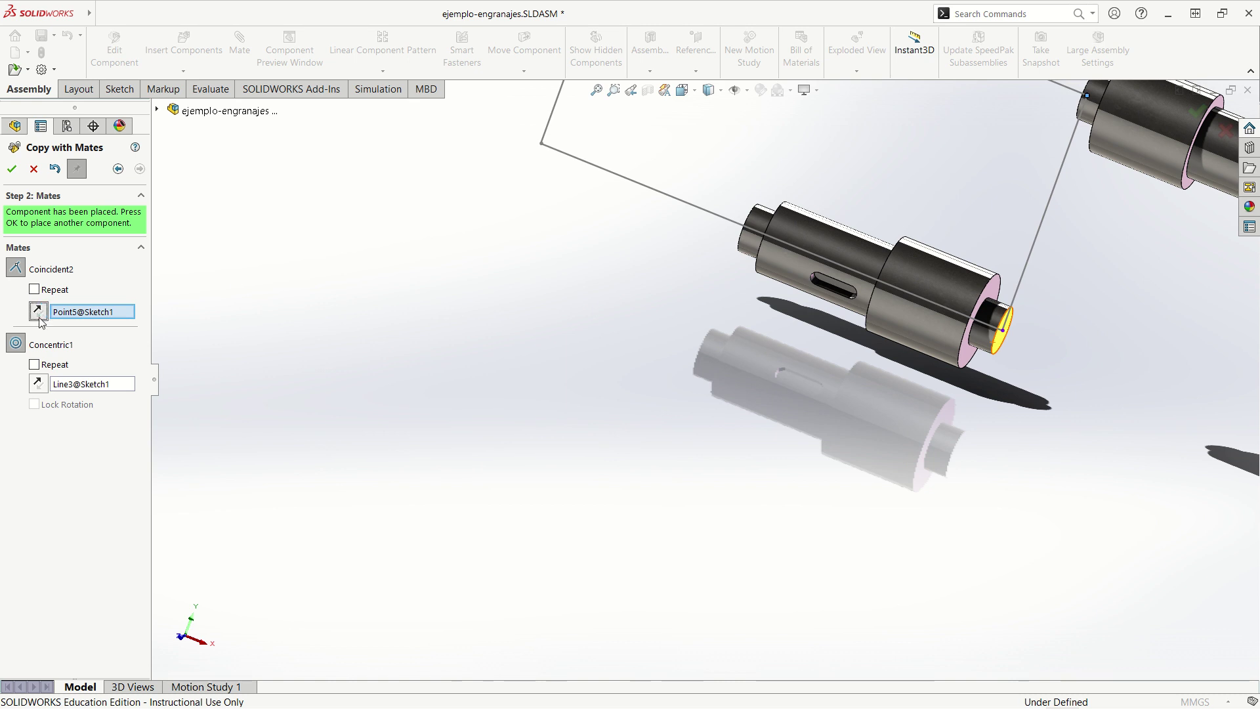
{"action": "scroll", "coordinate": [622, 453], "scroll_direction": "up", "scroll_amount": 5}
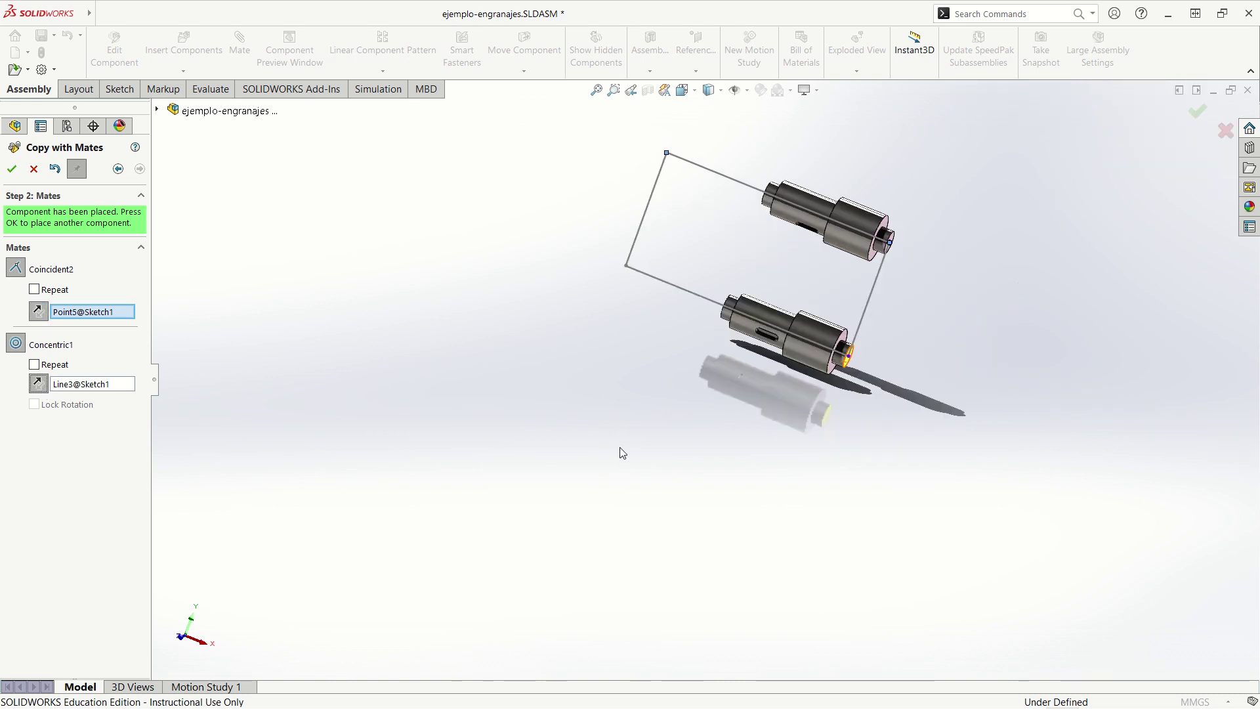
{"action": "left_click", "coordinate": [11, 170]}
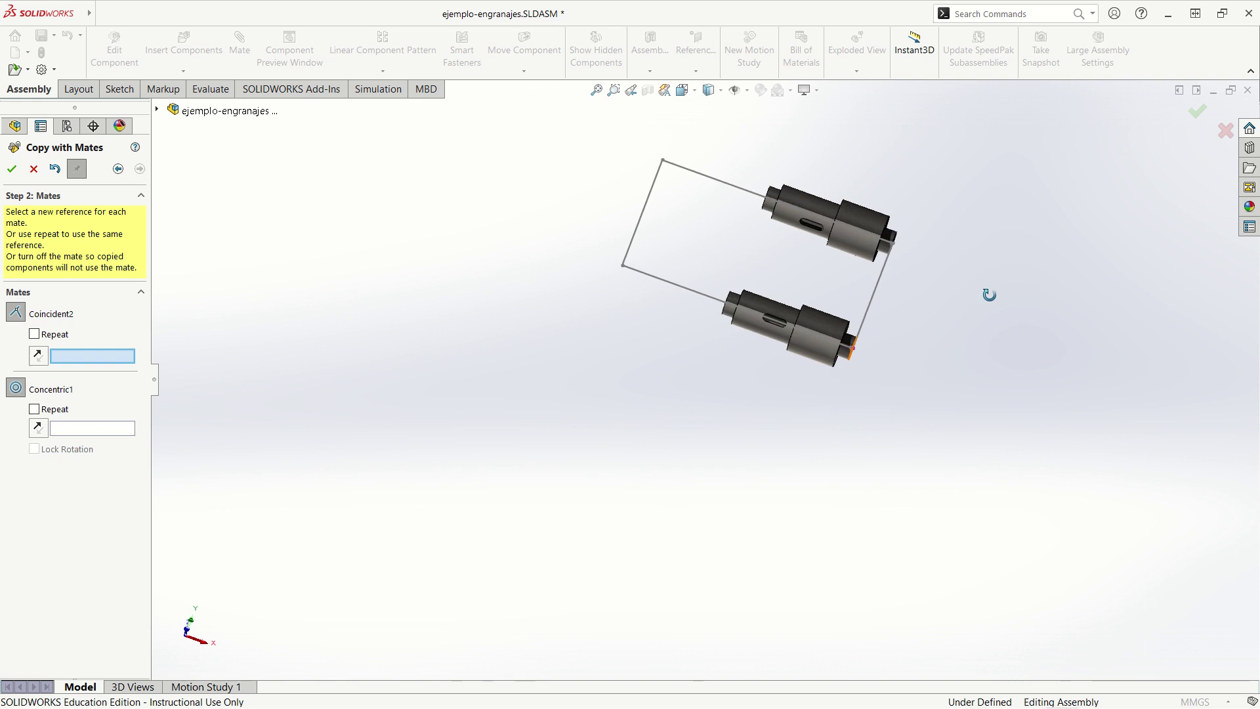
{"action": "left_click", "coordinate": [11, 168]}
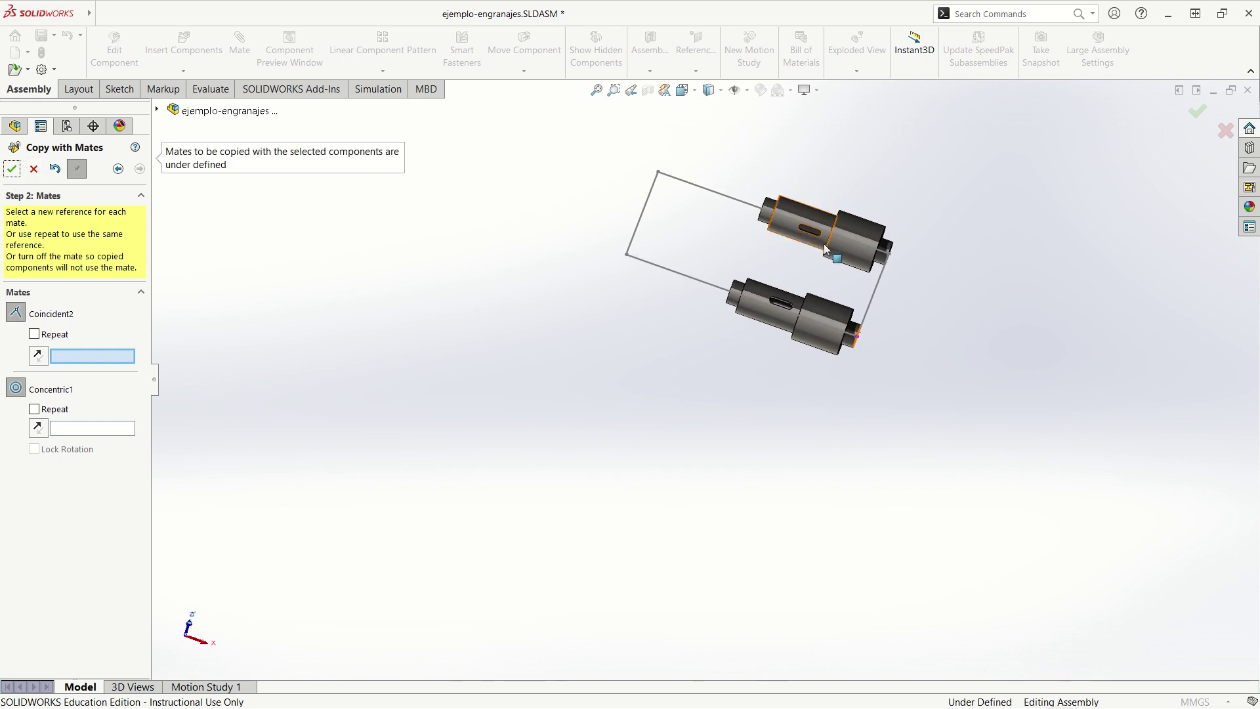
{"action": "left_click", "coordinate": [33, 170]}
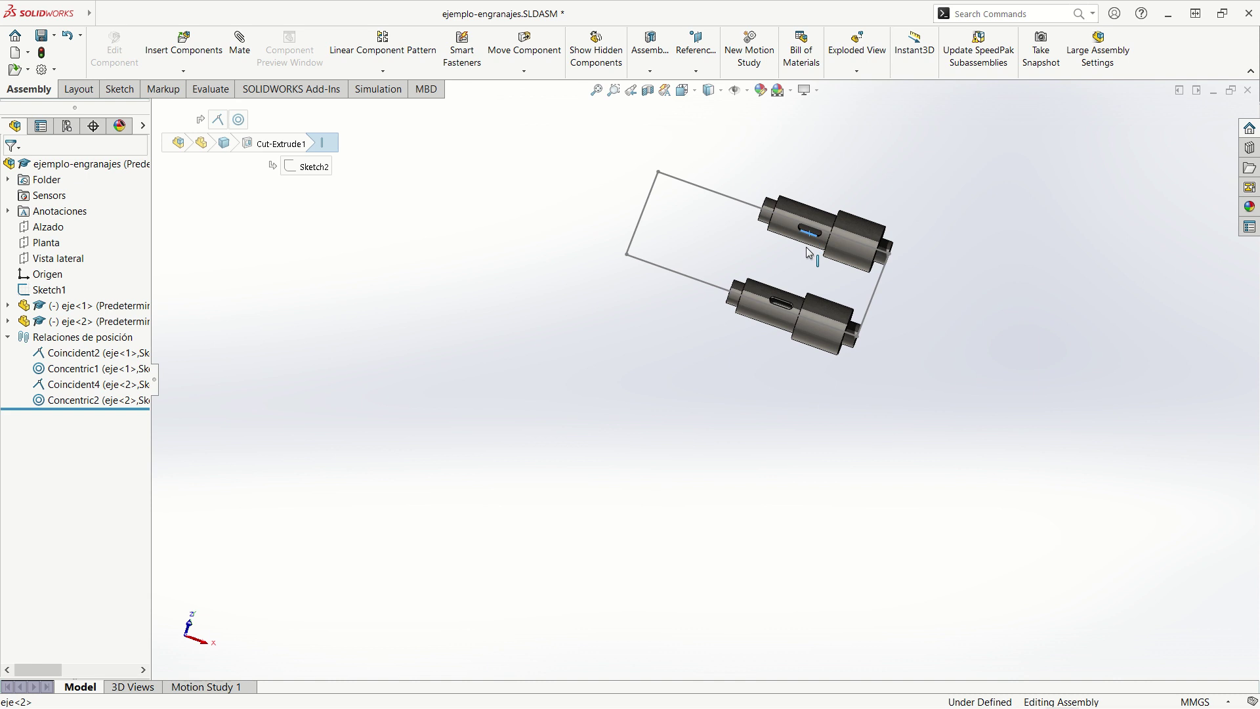
- Spin the upper shaft about its axis to reorient its keyway, then orbit around both shafts
{"action": "middle_click_drag", "start_coordinate": [599, 478], "coordinate": [592, 447]}
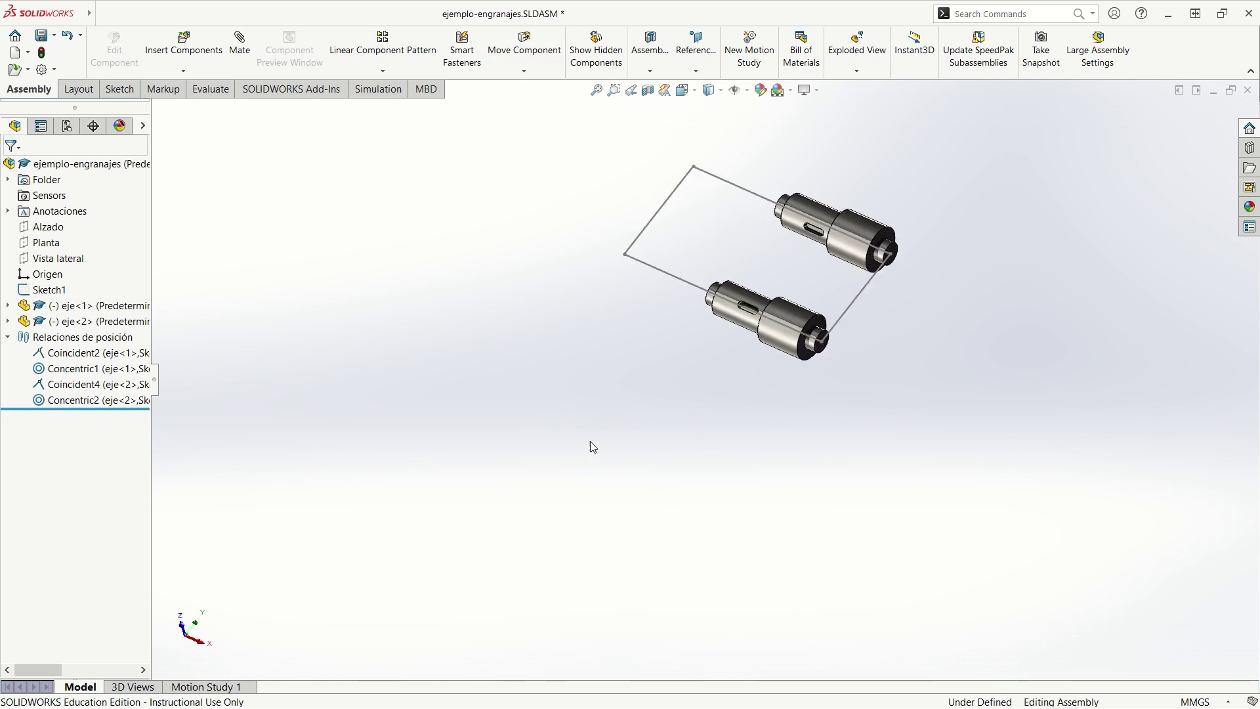
{"action": "scroll", "coordinate": [735, 276], "scroll_direction": "down", "scroll_amount": 5}
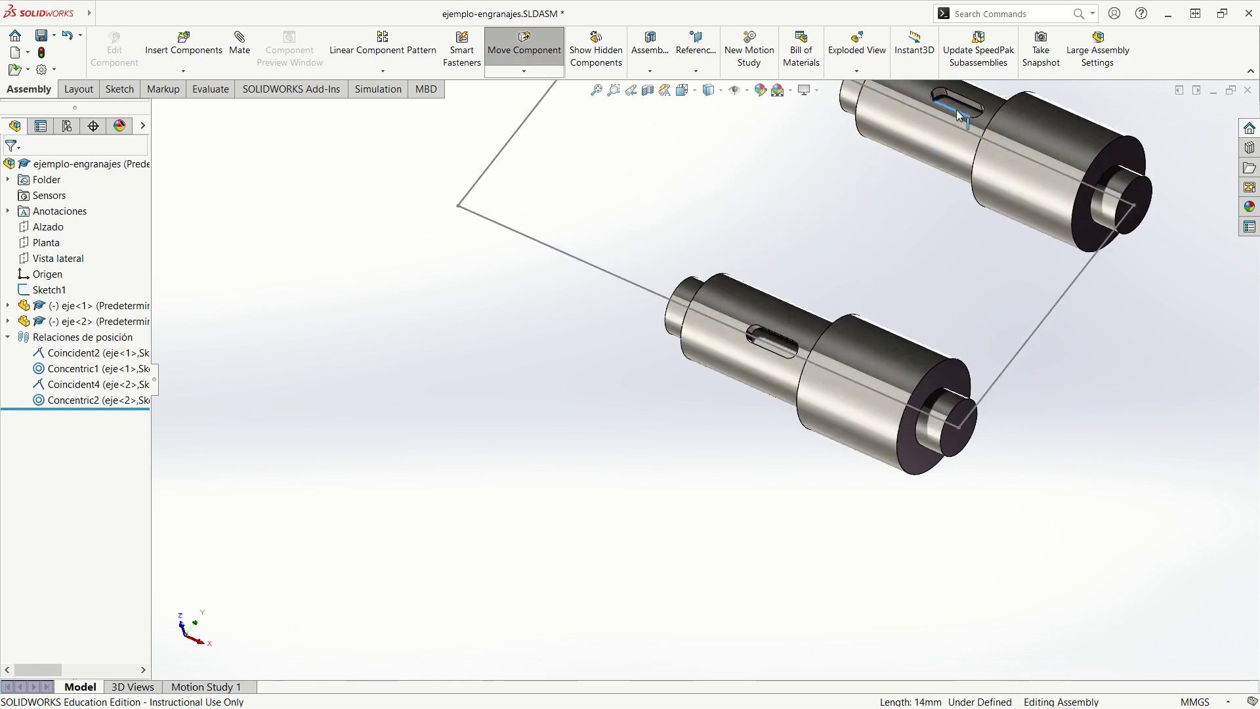
{"action": "left_click_drag", "start_coordinate": [957, 113], "coordinate": [769, 354]}
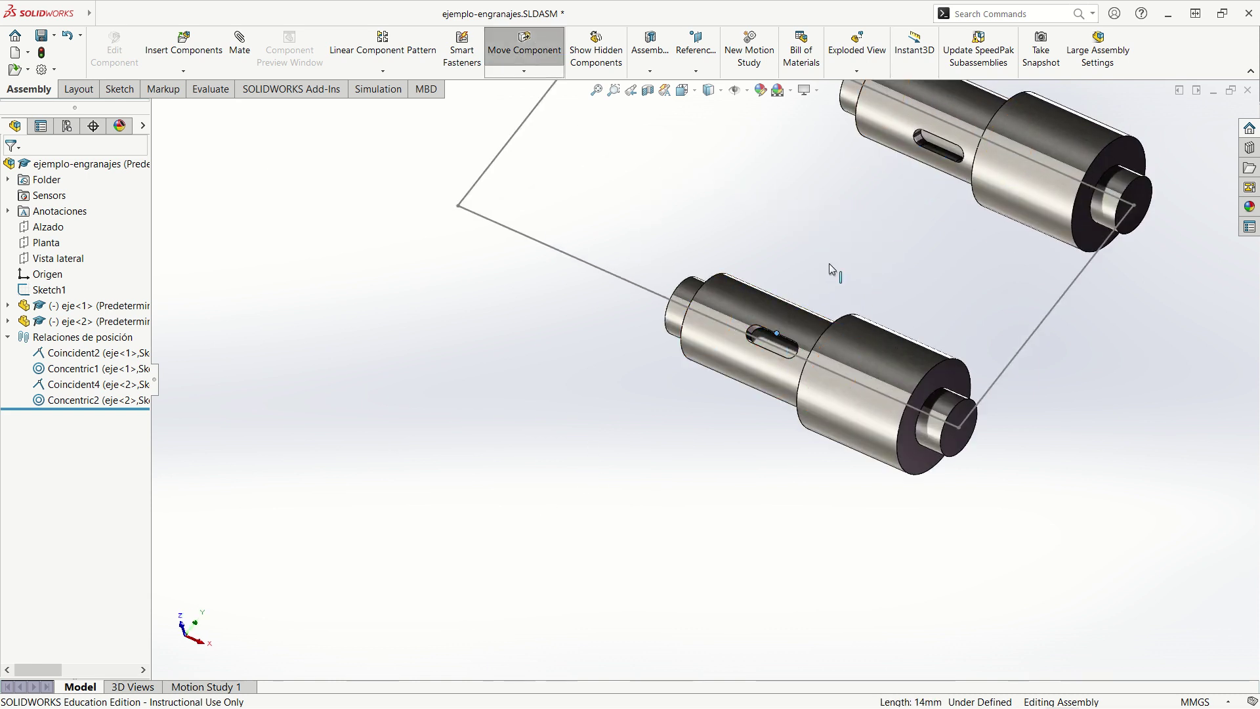
{"action": "scroll", "coordinate": [530, 485], "scroll_direction": "up", "scroll_amount": 4}
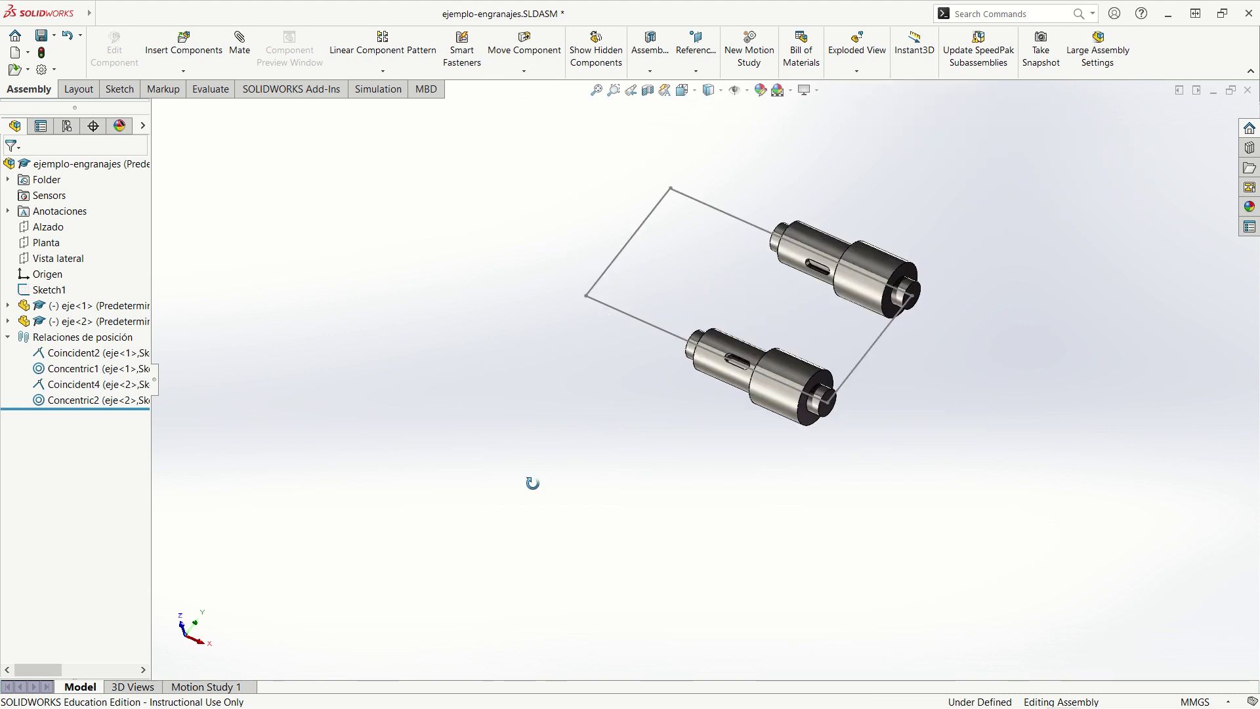
{"action": "middle_click_drag", "start_coordinate": [532, 483], "coordinate": [595, 477]}
{"action": "scroll", "coordinate": [957, 329], "scroll_direction": "down", "scroll_amount": 5}
{"action": "mouse_move", "coordinate": [956, 329]}
{"action": "middle_mouse_down"}
{"action": "mouse_move", "coordinate": [889, 413]}
{"action": "mouse_move", "coordinate": [841, 432]}
{"action": "middle_mouse_up"}
{"action": "scroll", "coordinate": [841, 432], "scroll_direction": "up", "scroll_amount": 3}
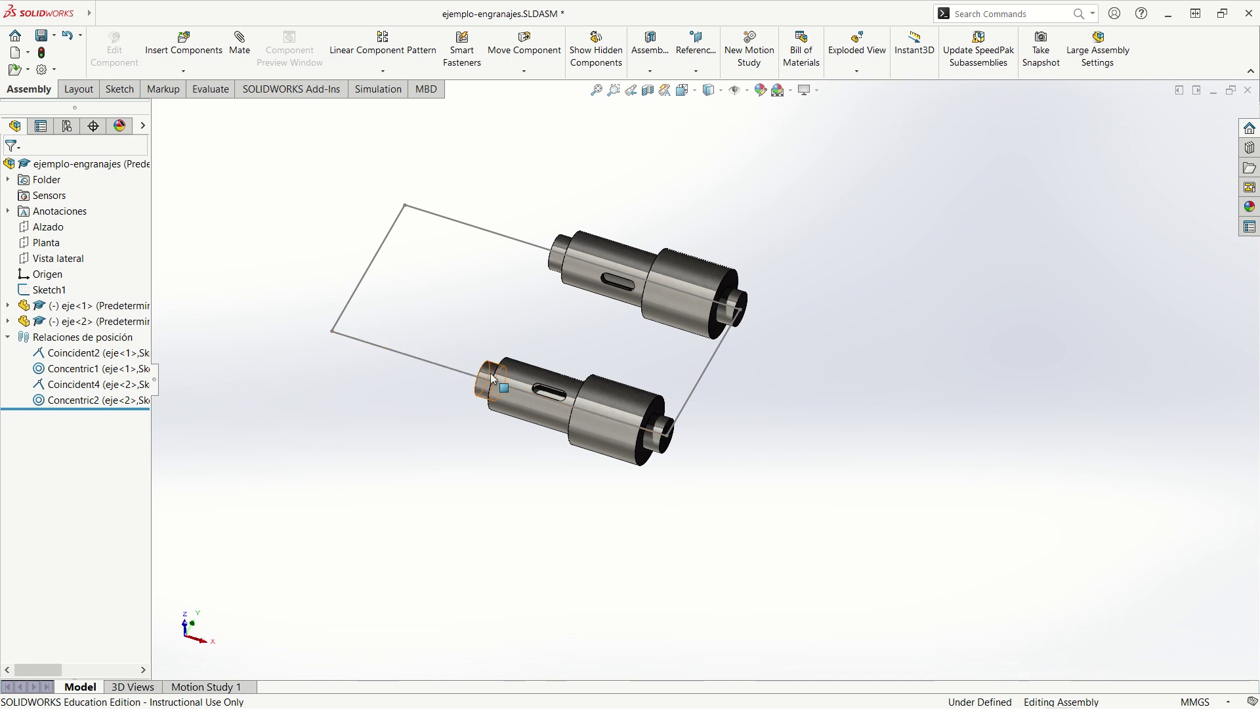
{"action": "scroll", "coordinate": [688, 410], "scroll_direction": "down", "scroll_amount": 3}
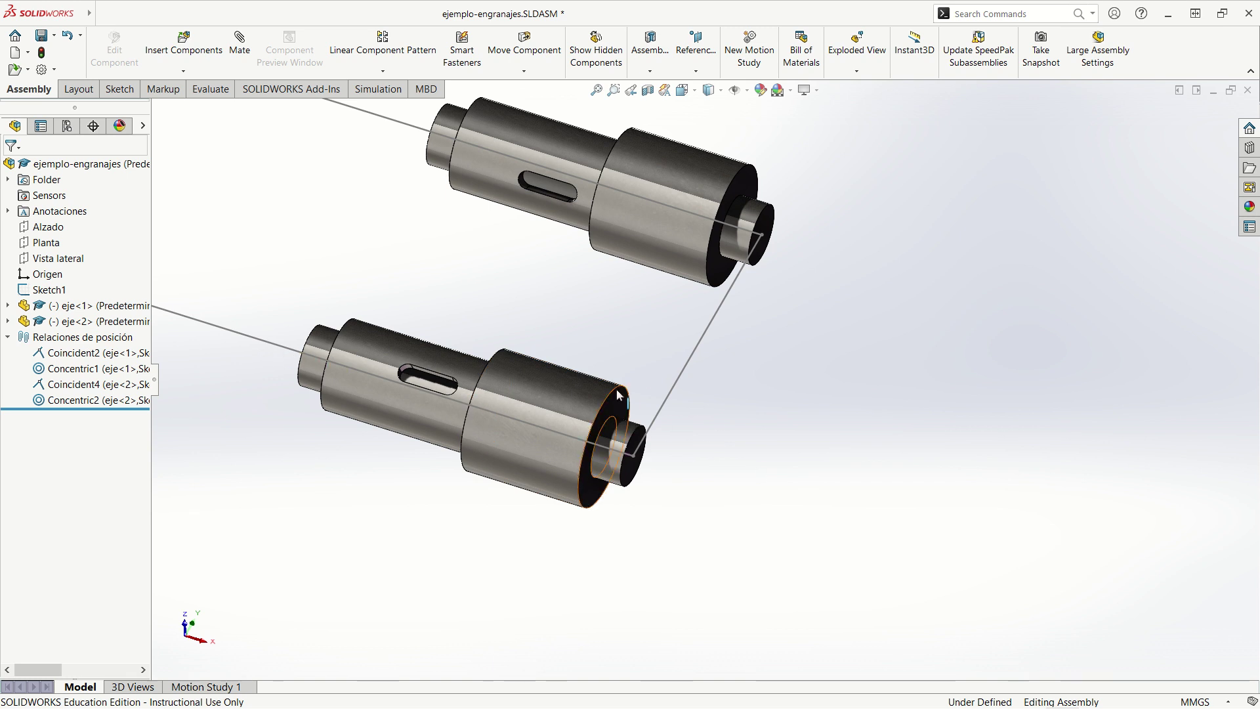
{"action": "scroll", "coordinate": [859, 459], "scroll_direction": "up", "scroll_amount": 3}
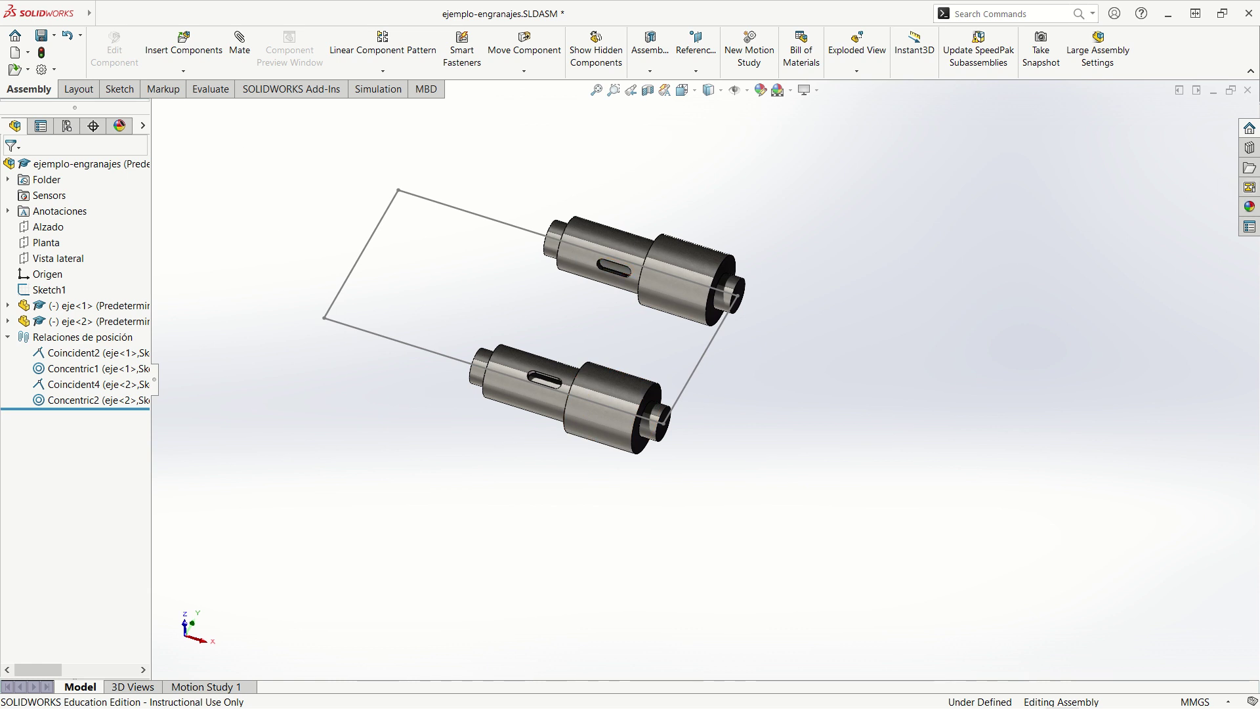
- Load the Toolbox add-in from the Design Library
{"action": "left_click", "coordinate": [1249, 148]}
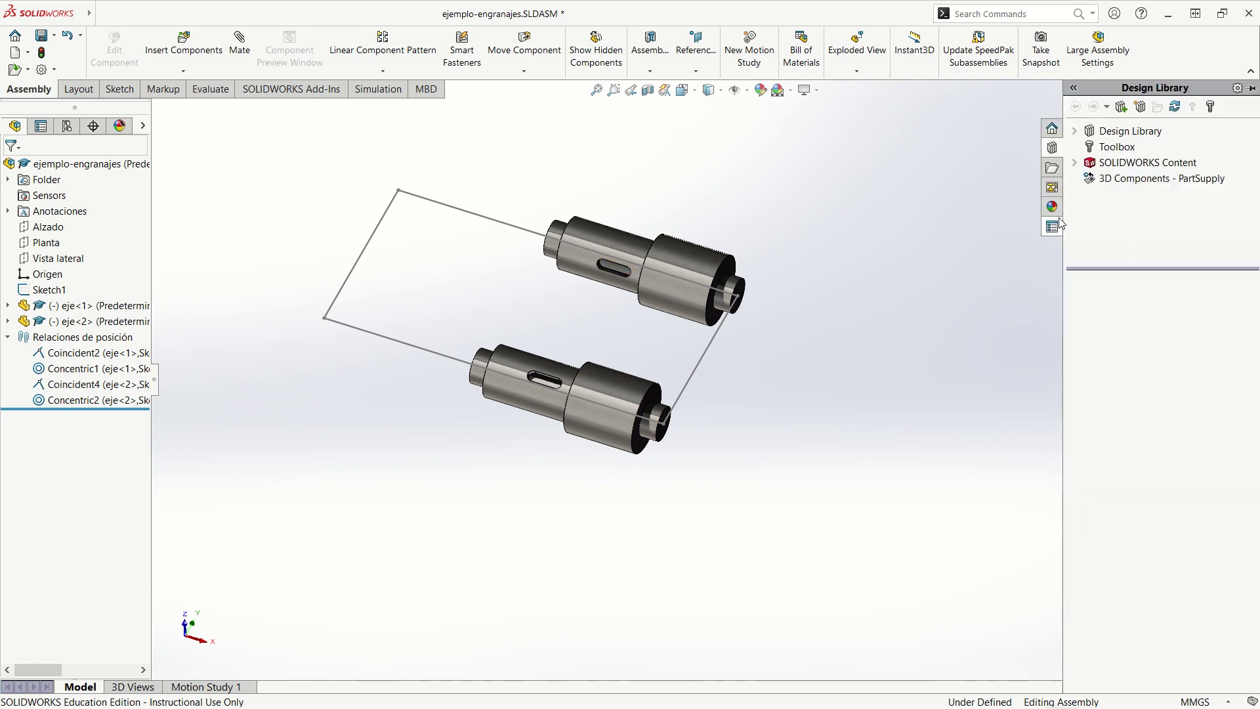
{"action": "left_click", "coordinate": [1116, 146]}
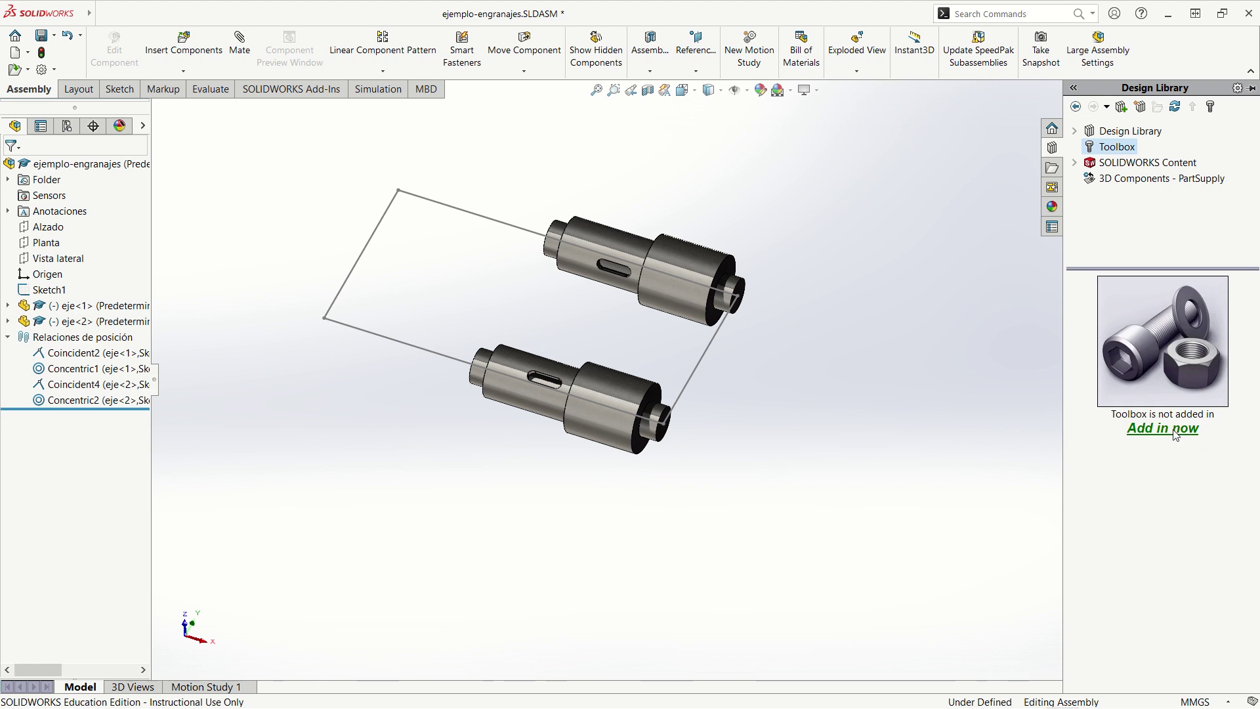
{"action": "left_click", "coordinate": [1162, 428]}
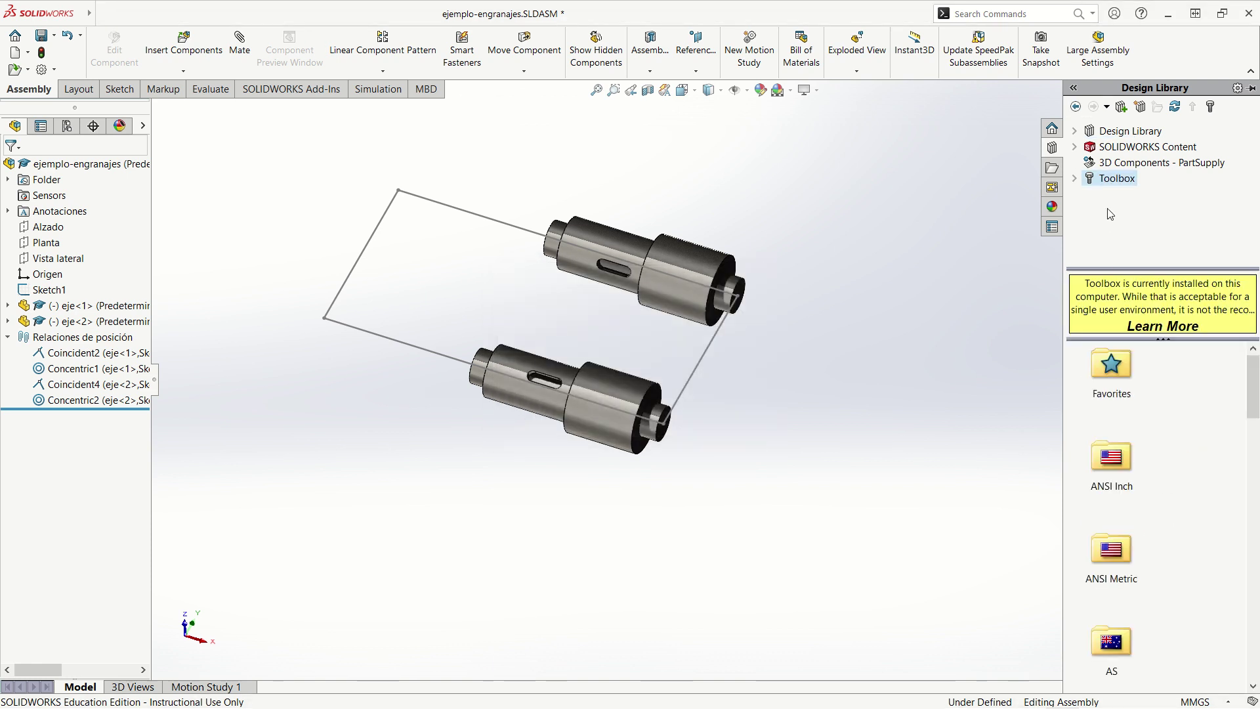
- Open the configurator for the DIN Ball Bearings Angular Contact Ball Bearing
{"action": "left_click", "coordinate": [1076, 179]}
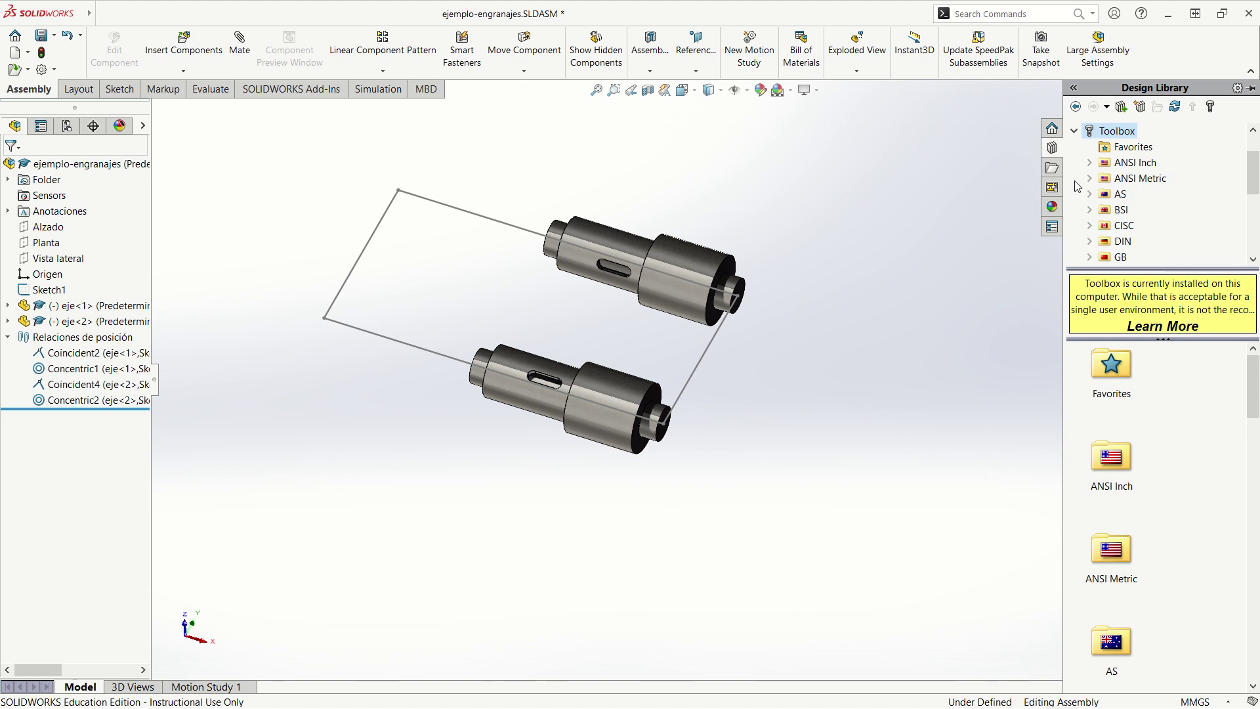
{"action": "left_click", "coordinate": [1093, 239]}
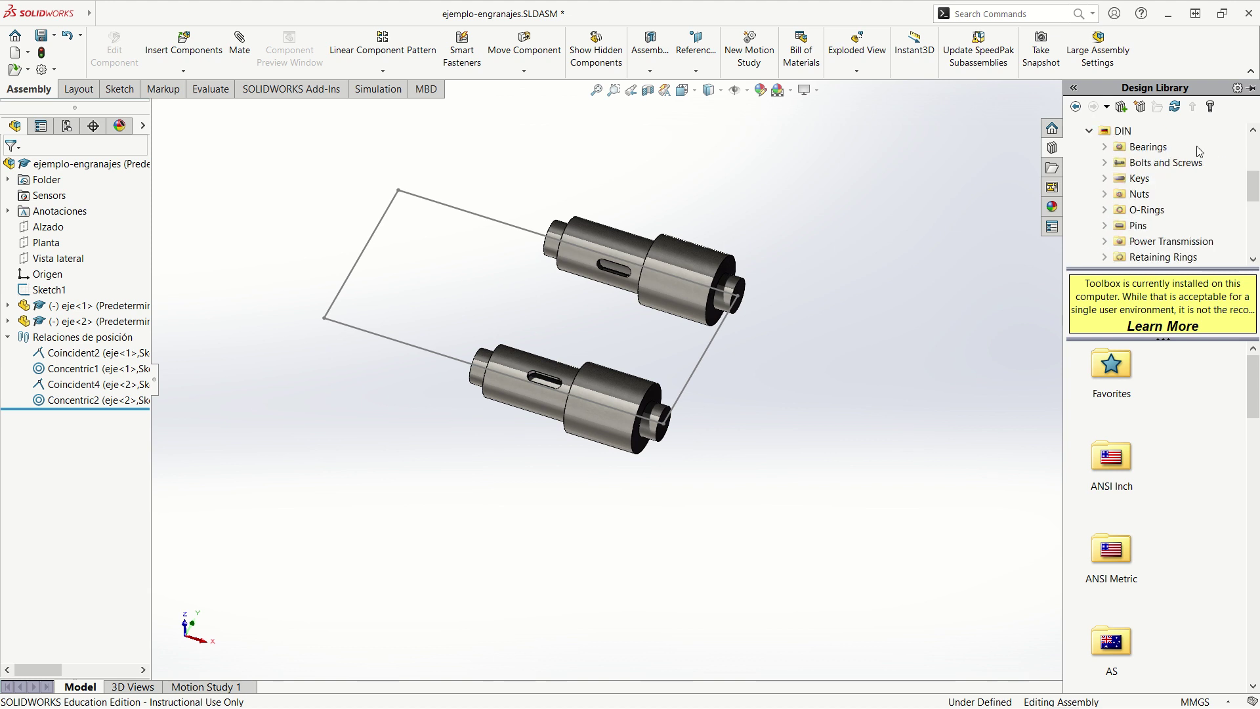
{"action": "left_click", "coordinate": [1145, 147]}
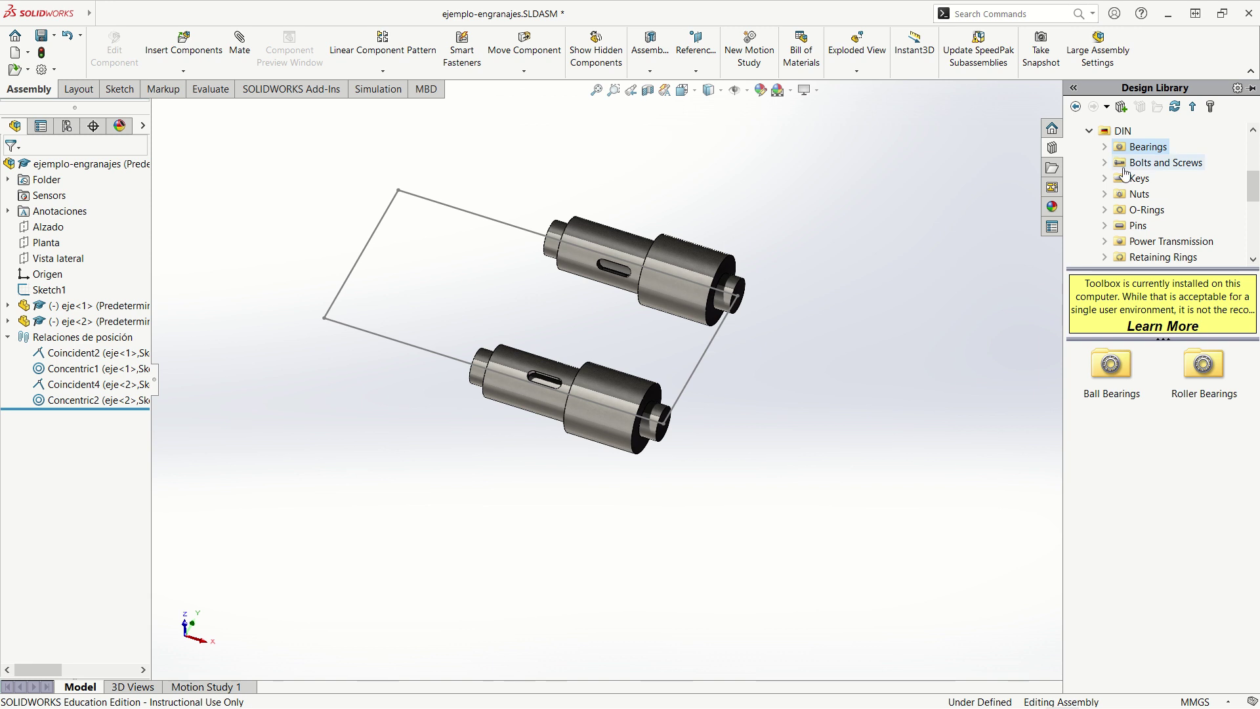
{"action": "left_click", "coordinate": [1105, 147]}
{"action": "left_click", "coordinate": [1144, 164]}
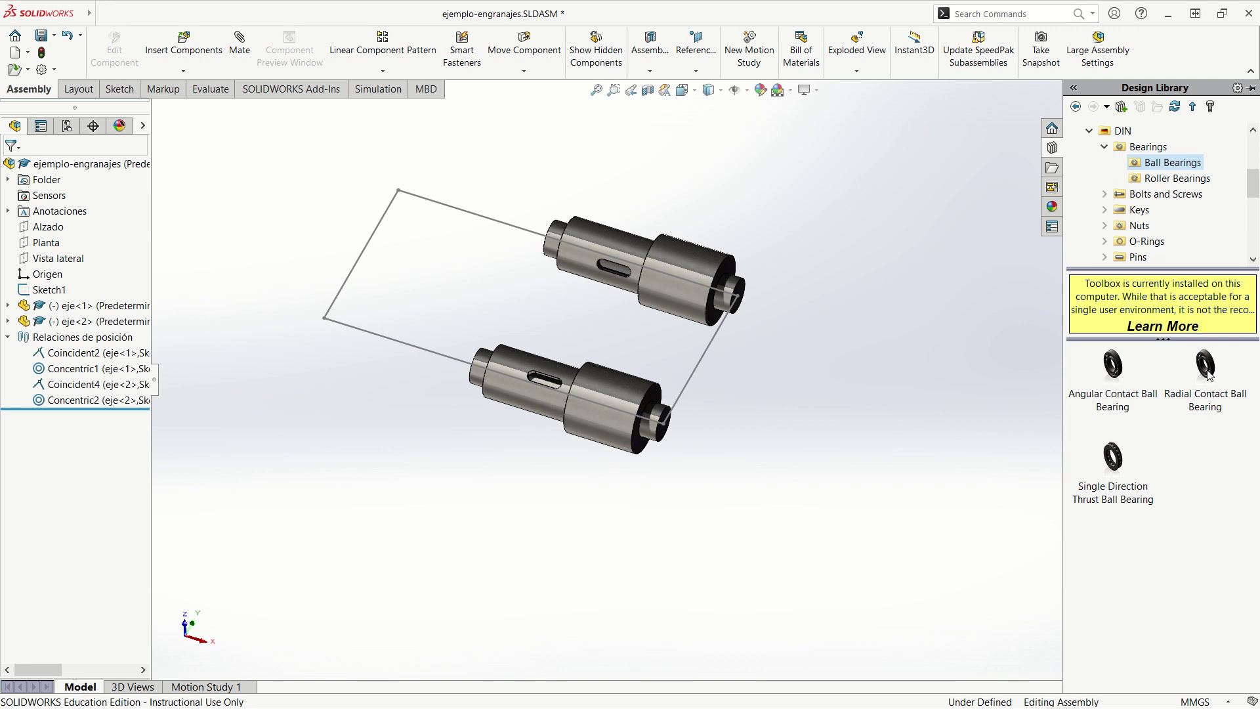
{"action": "right_click", "coordinate": [1119, 373]}
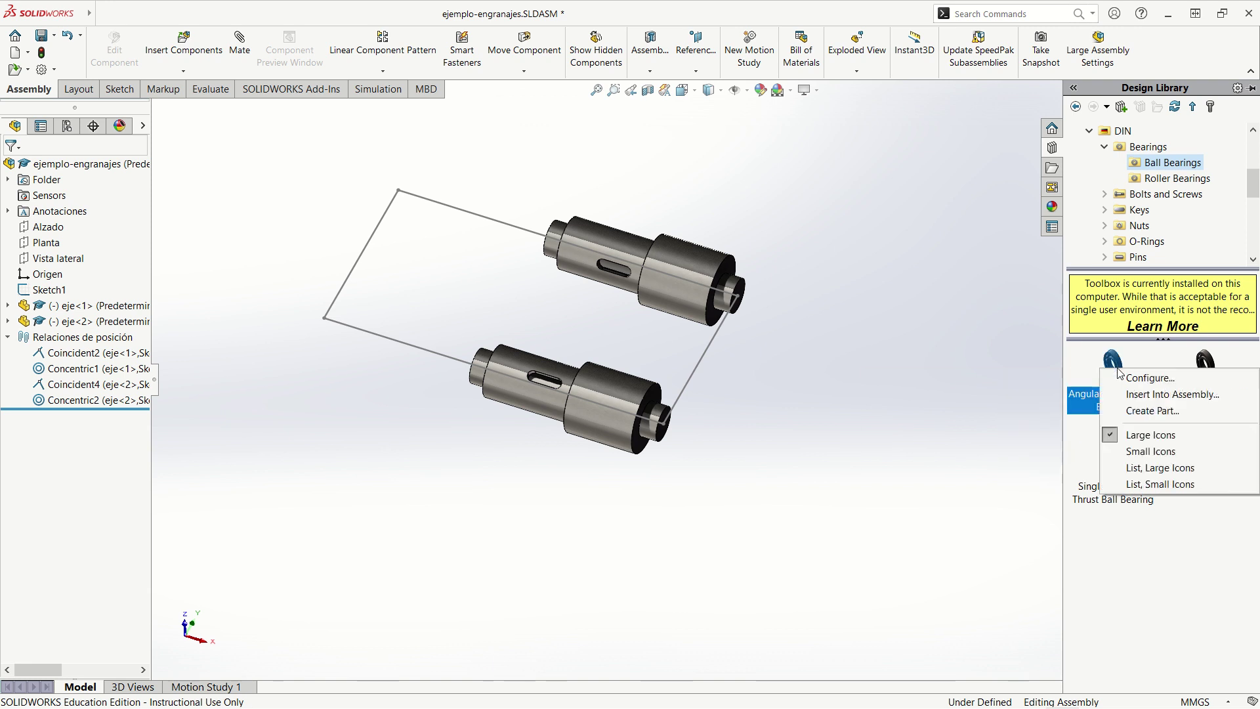
{"action": "left_click", "coordinate": [1143, 411]}
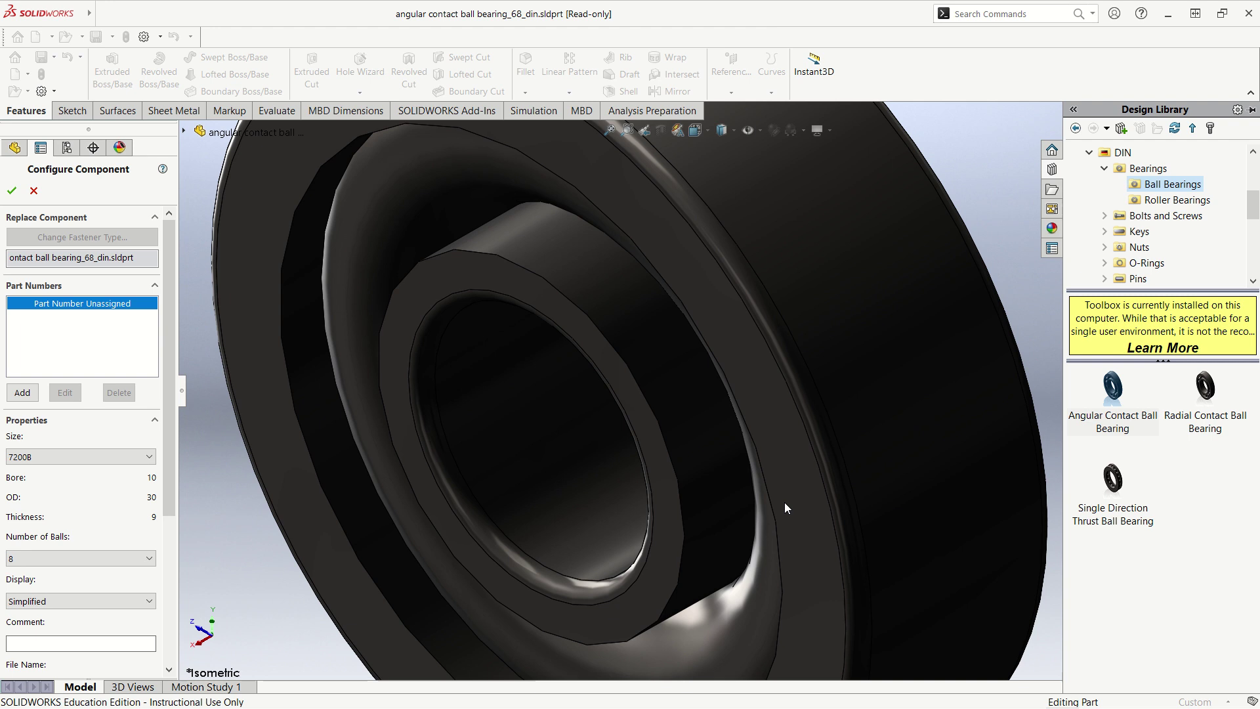
- Set the angular contact bearing size to 7204B
{"action": "left_click", "coordinate": [148, 457]}
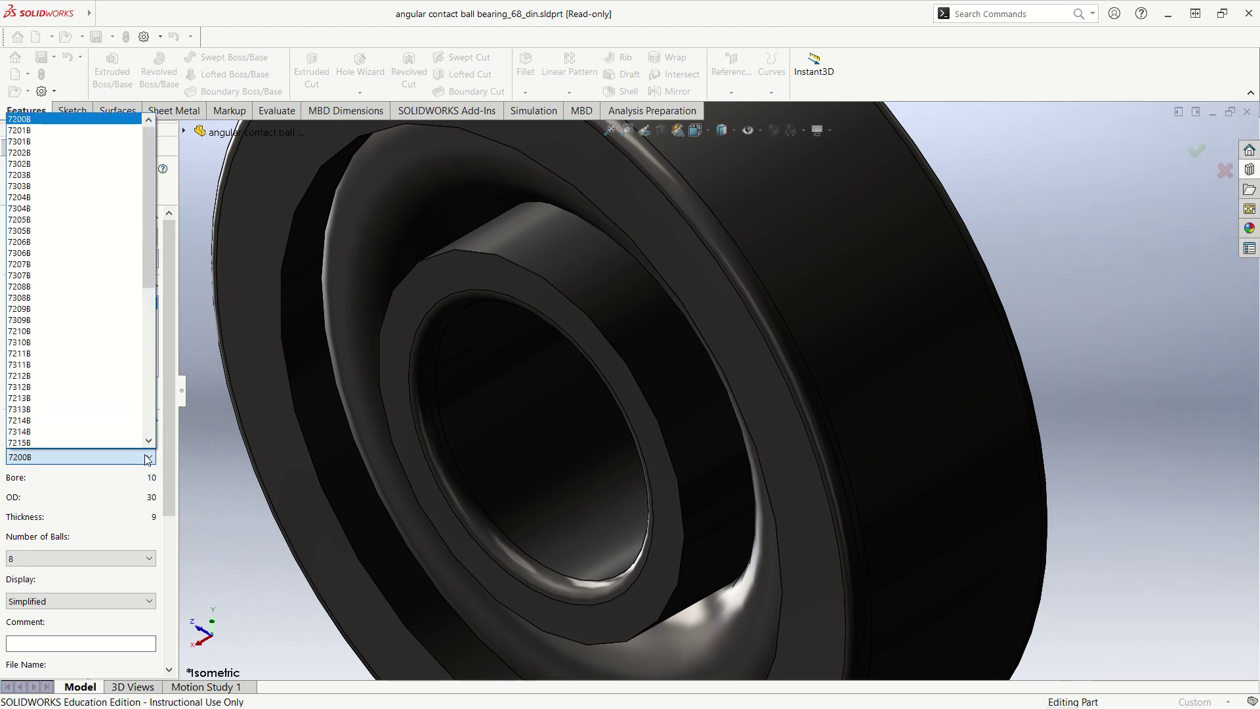
{"action": "left_click", "coordinate": [43, 343]}
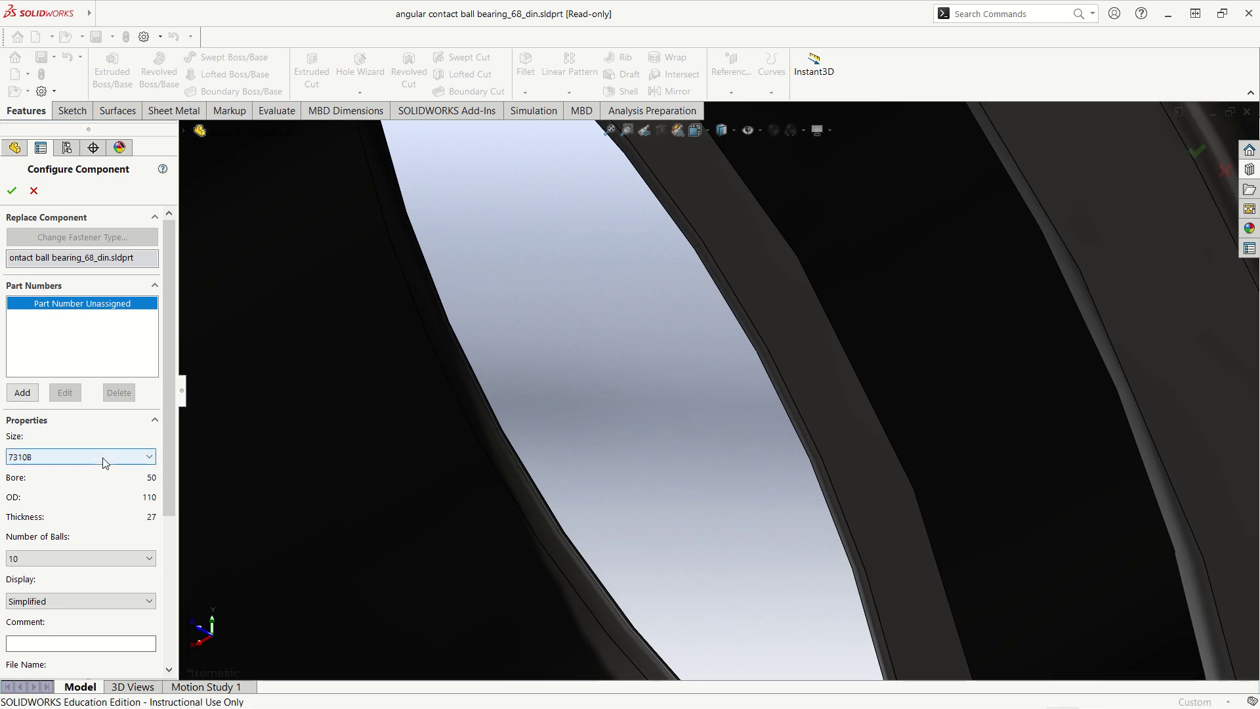
{"action": "left_click", "coordinate": [102, 458]}
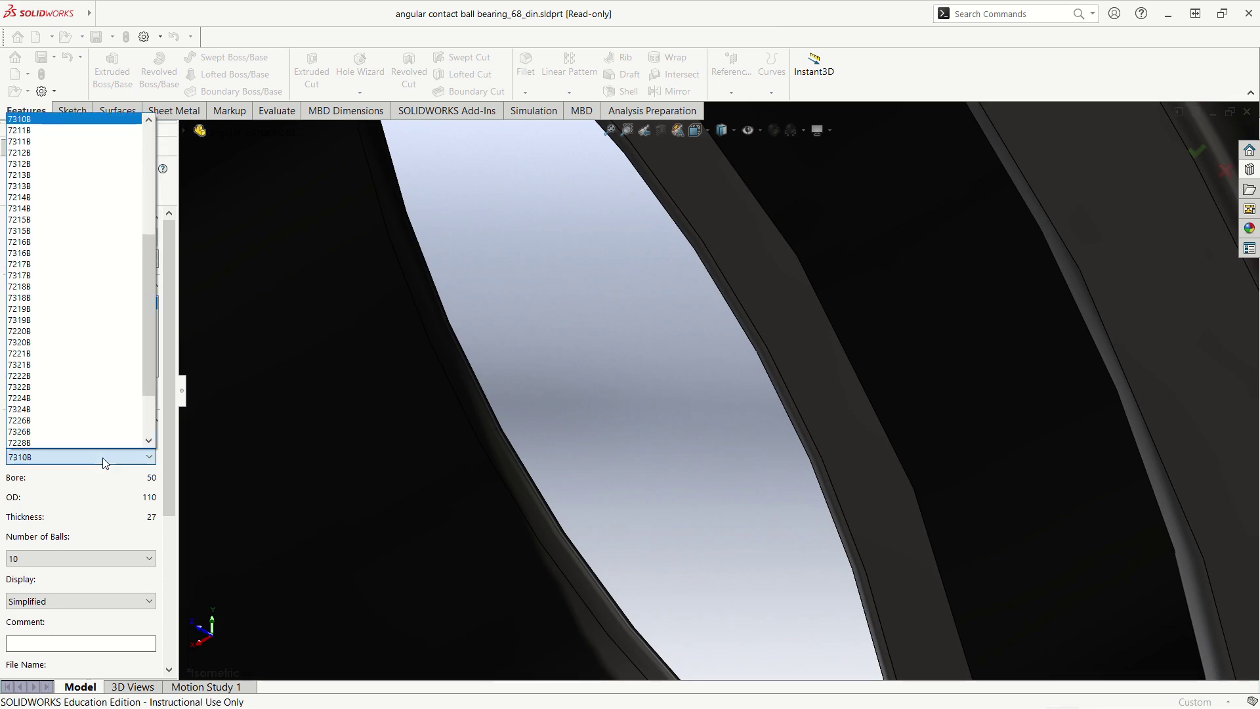
{"action": "left_click", "coordinate": [150, 151]}
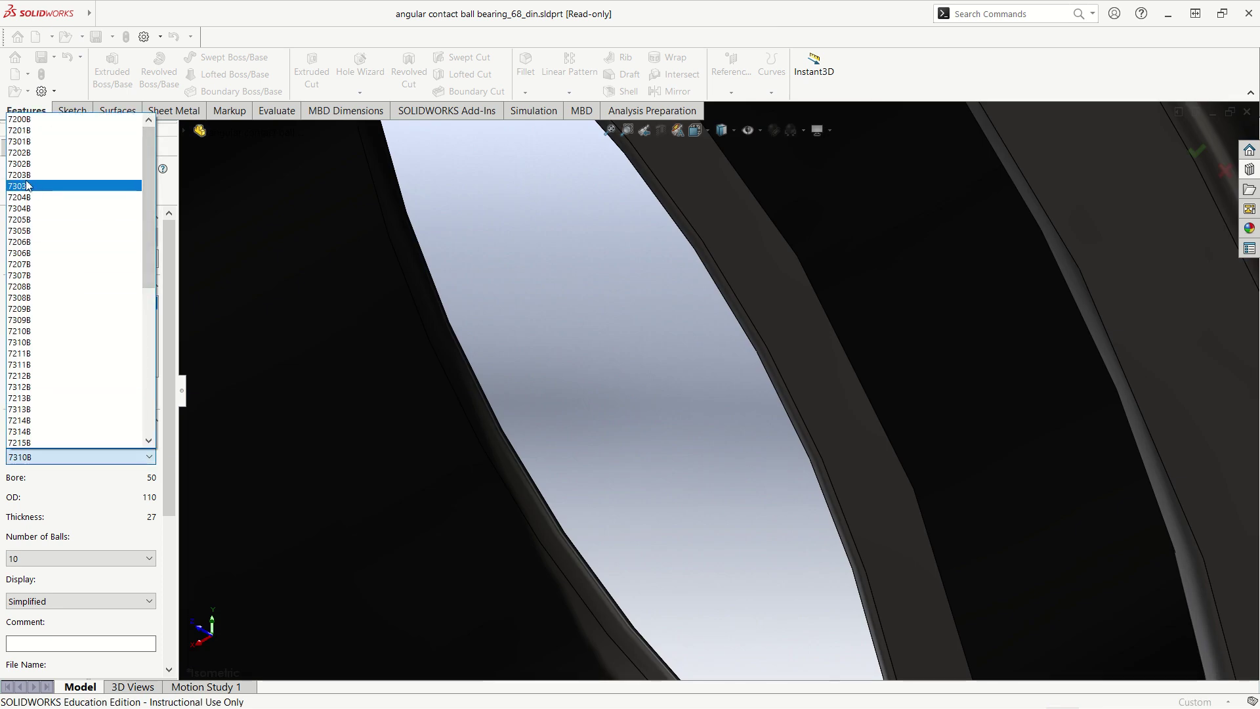
{"action": "left_click", "coordinate": [25, 175]}
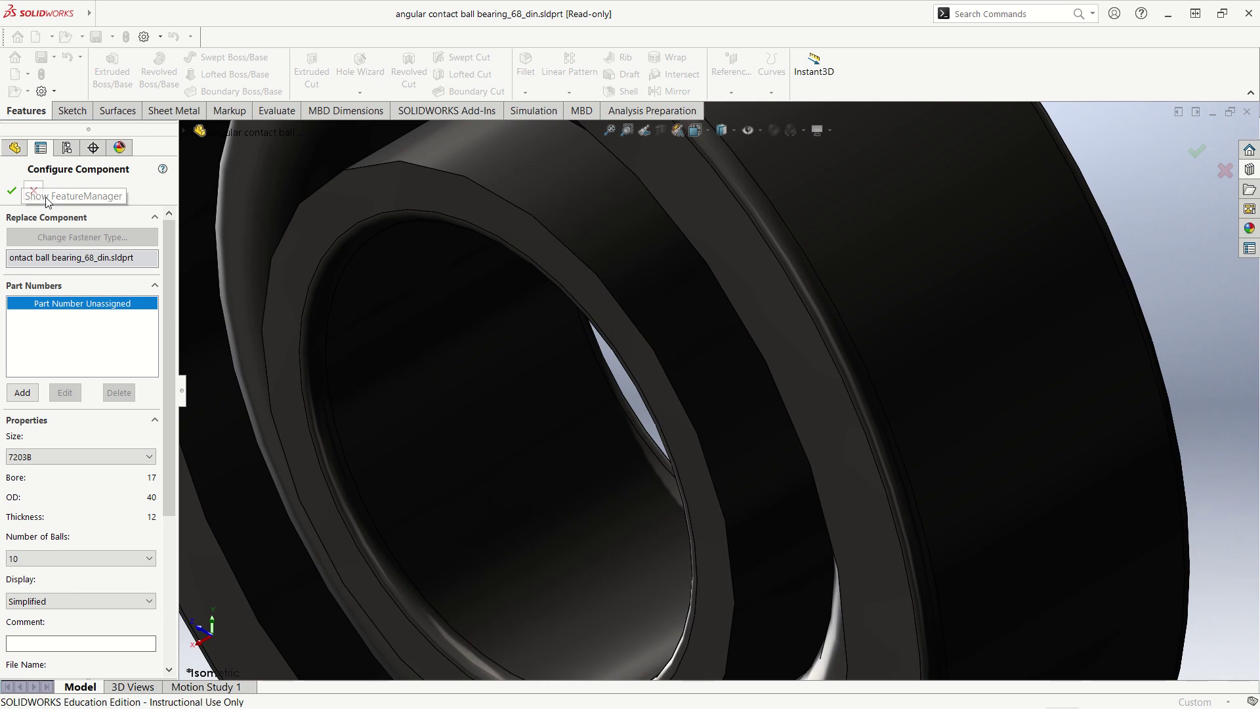
{"action": "left_click", "coordinate": [123, 456]}
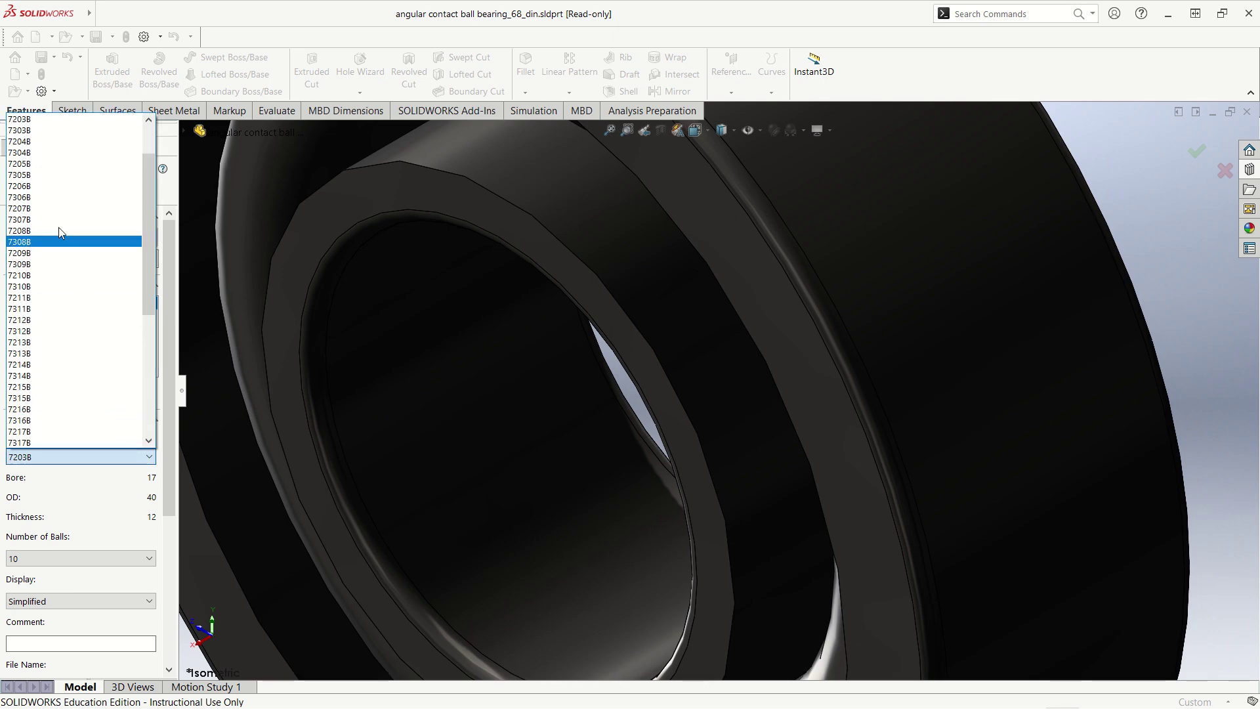
{"action": "left_click", "coordinate": [38, 142]}
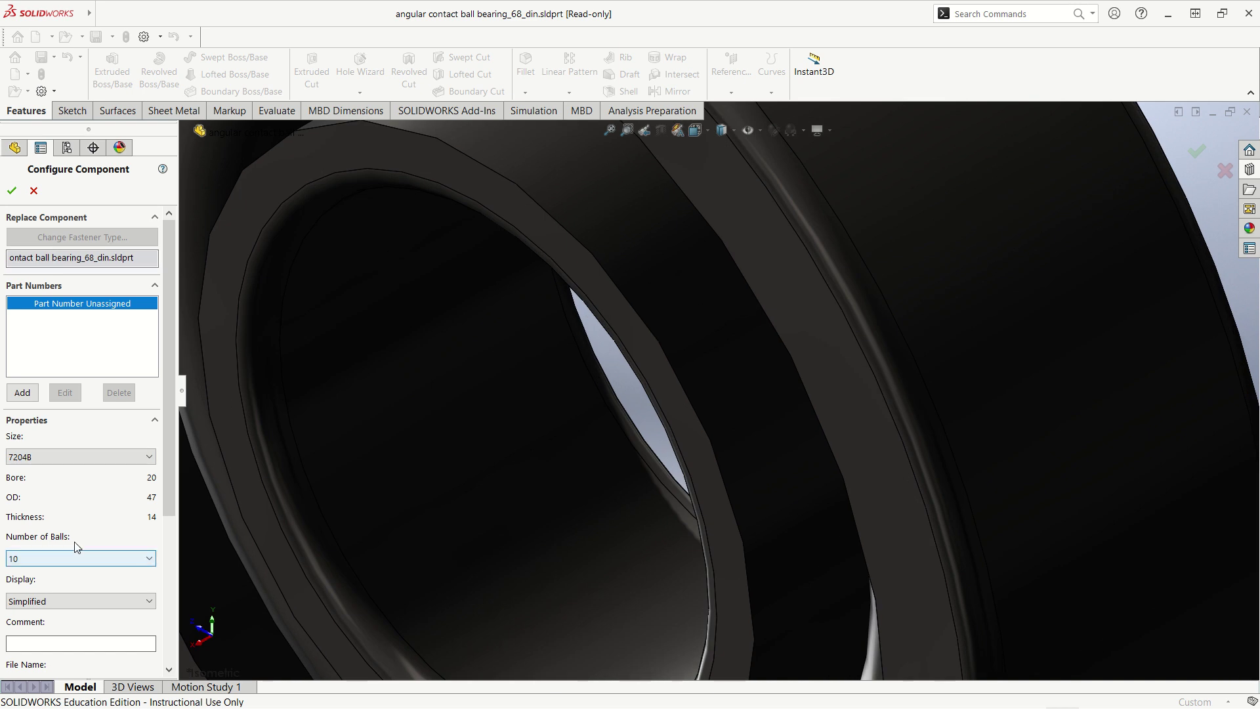
- Choose Detailed display with a cage, add the DIN 628 part number, and confirm
{"action": "left_click", "coordinate": [77, 601]}
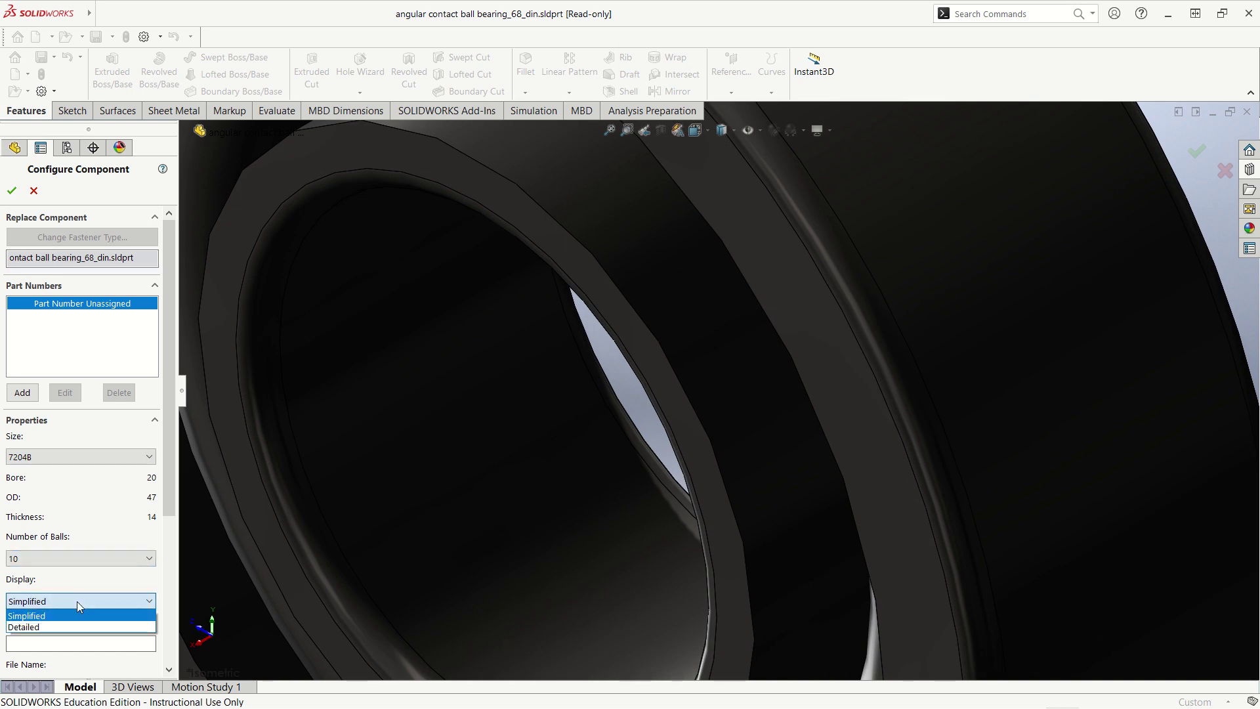
{"action": "left_click", "coordinate": [49, 630]}
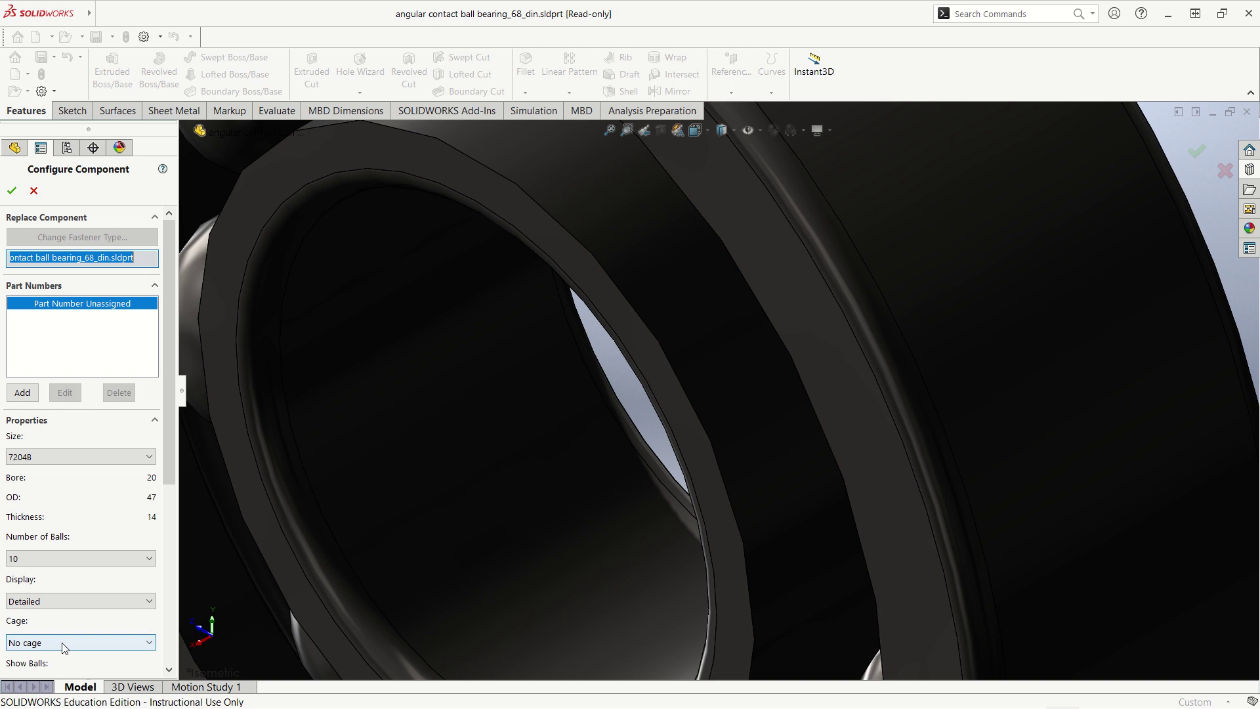
{"action": "left_click", "coordinate": [62, 643]}
{"action": "left_click", "coordinate": [41, 663]}
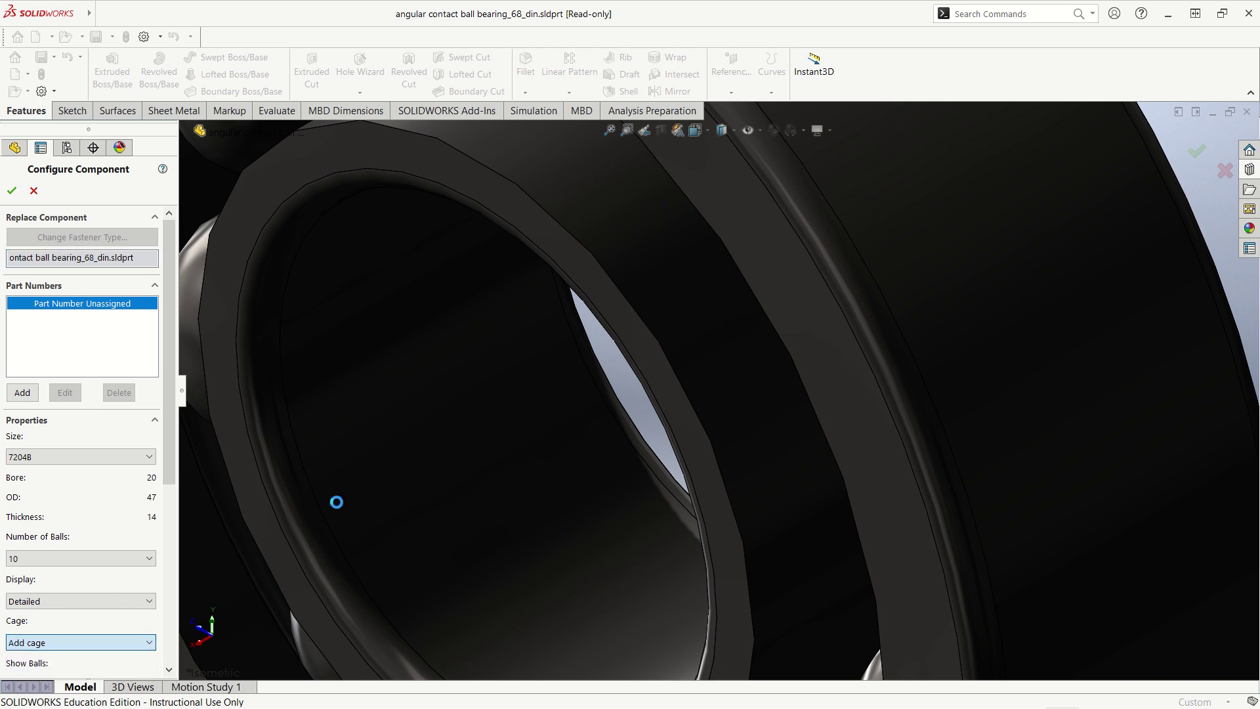
{"action": "left_click", "coordinate": [25, 393]}
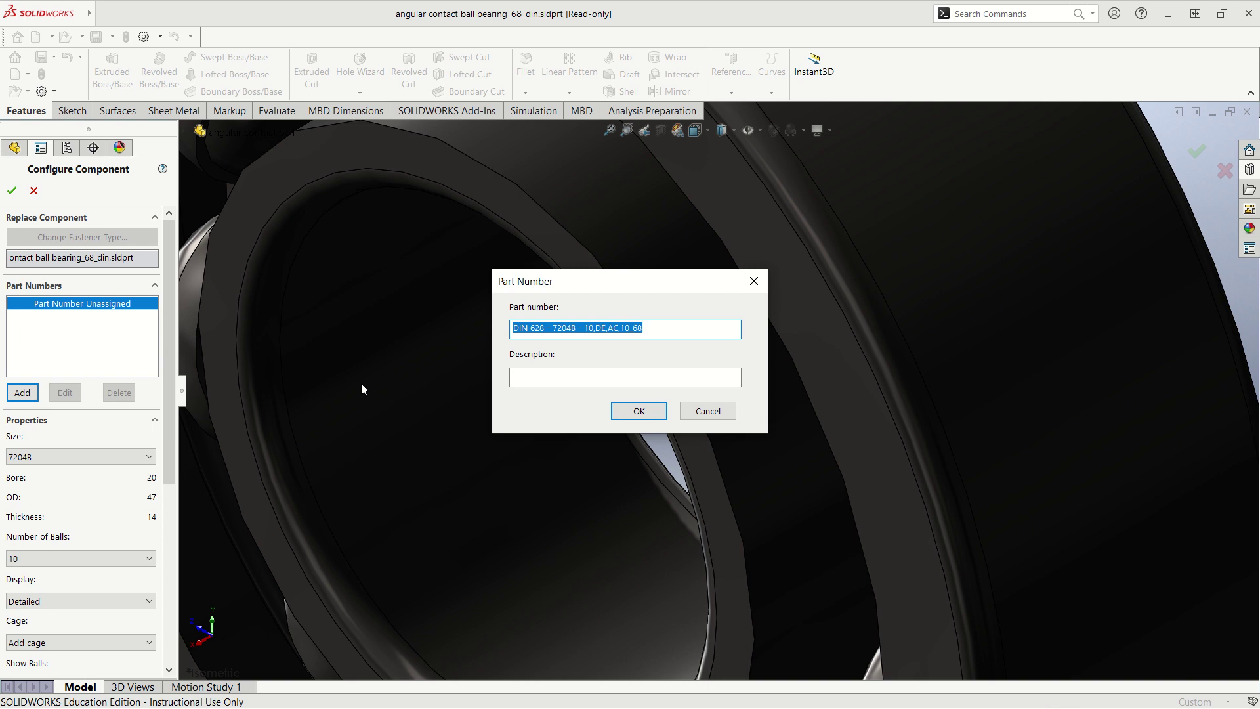
{"action": "left_click", "coordinate": [638, 411]}
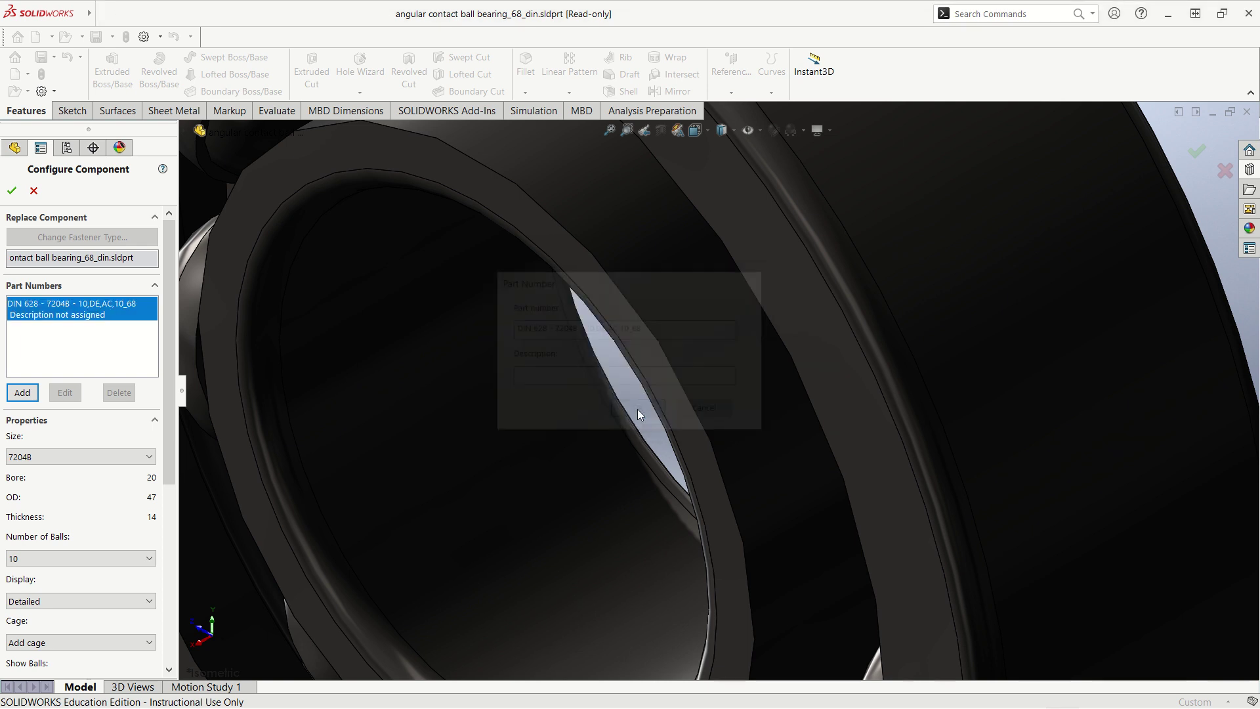
{"action": "left_click", "coordinate": [13, 190]}
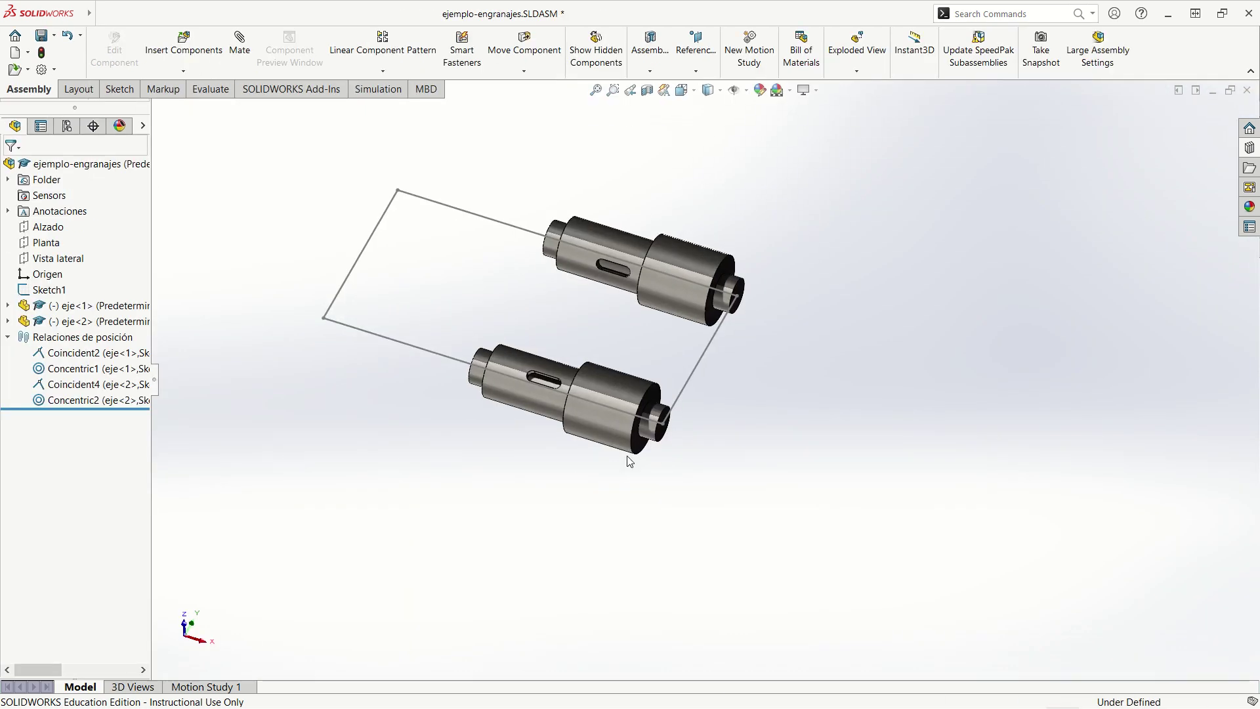
- Switch to the DIN 628 7204B bearing part and assign it AISI 304 material
{"action": "left_click", "coordinate": [260, 14]}
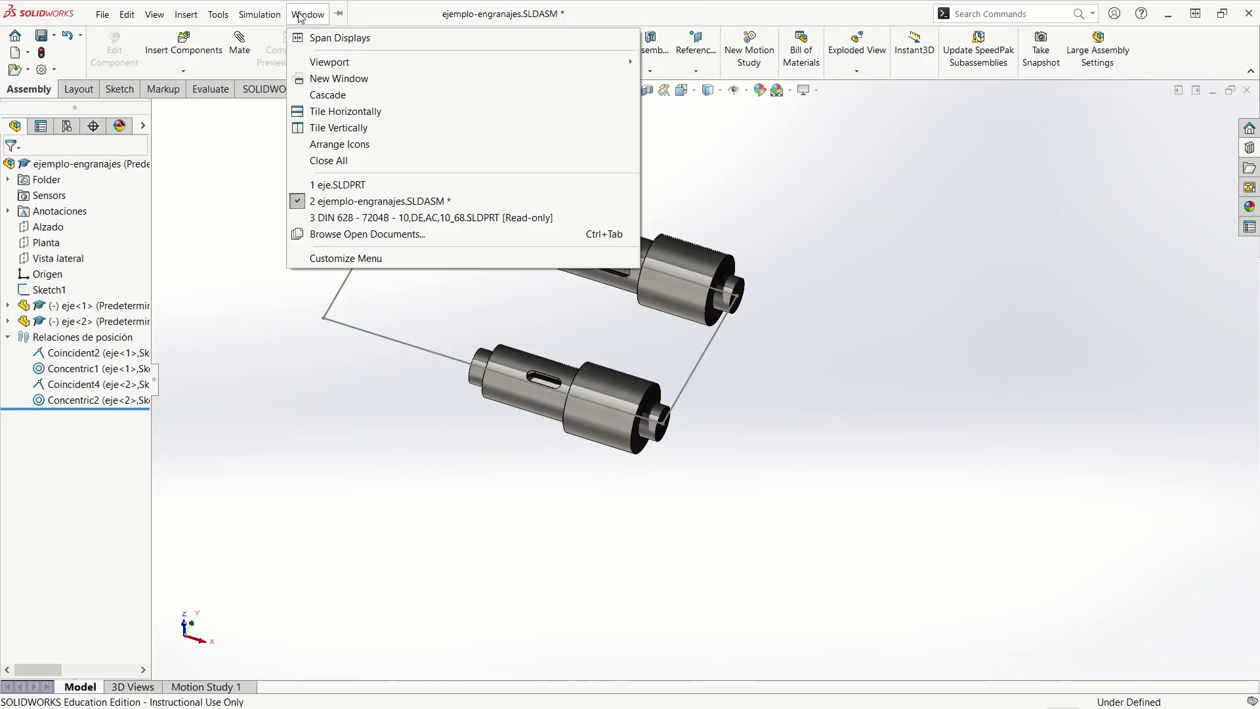
{"action": "left_click", "coordinate": [427, 217]}
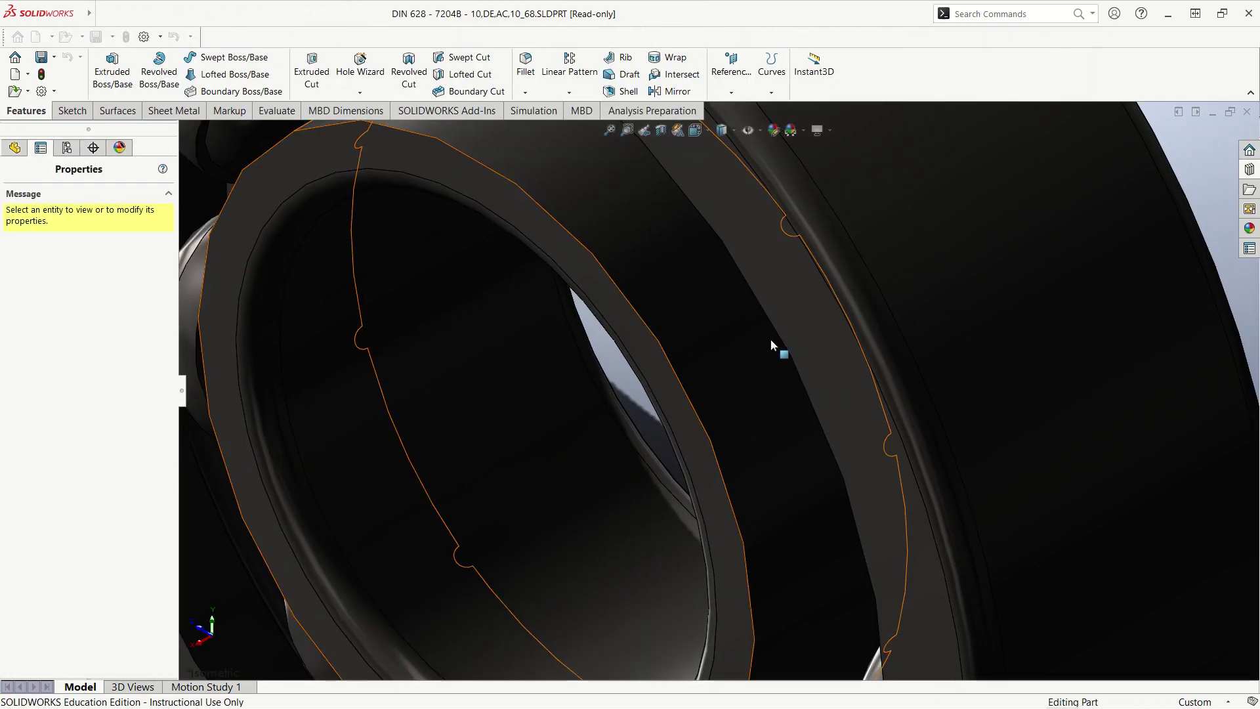
{"action": "key", "text": "ctrl+7"}
{"action": "middle_click_drag", "start_coordinate": [990, 301], "coordinate": [1020, 241]}
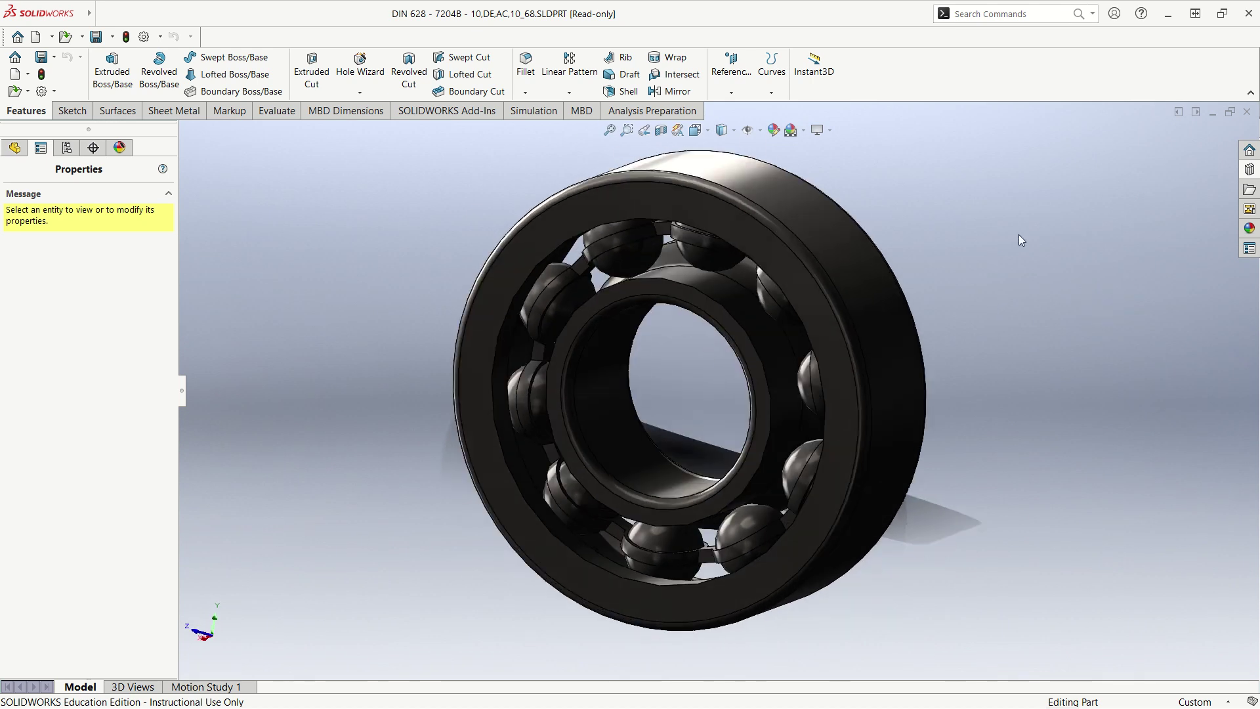
{"action": "left_click", "coordinate": [15, 147]}
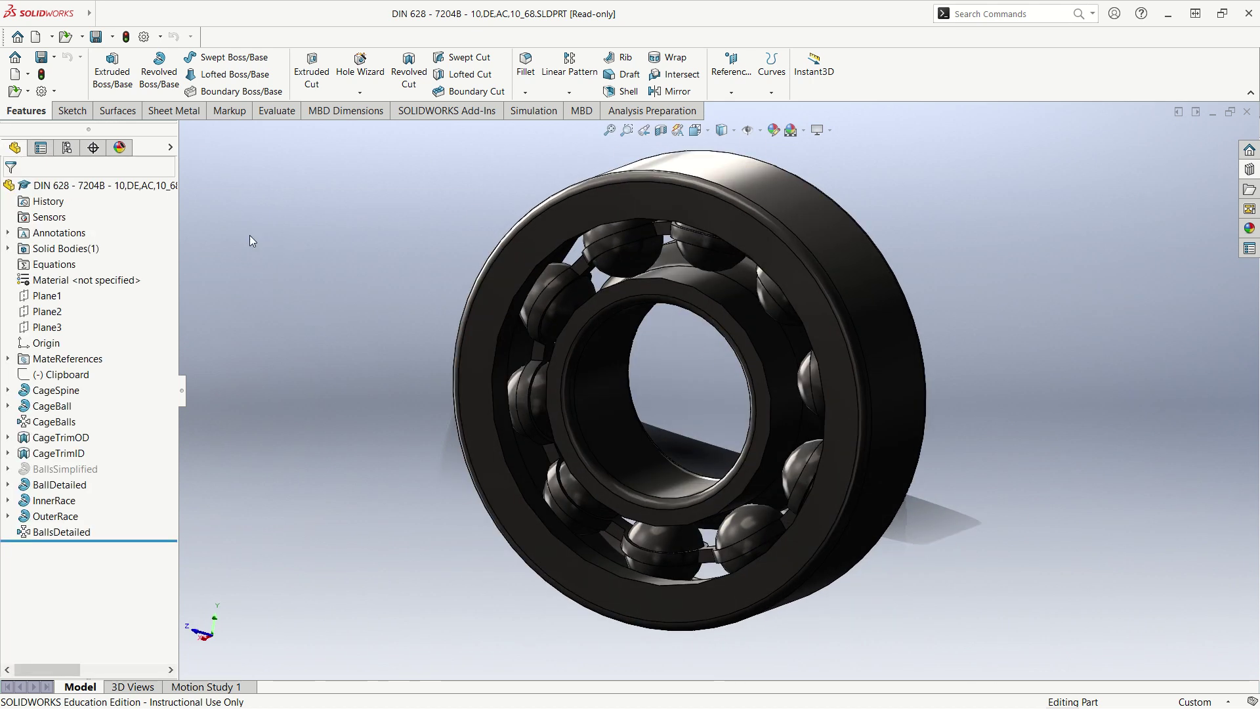
{"action": "right_click", "coordinate": [97, 283]}
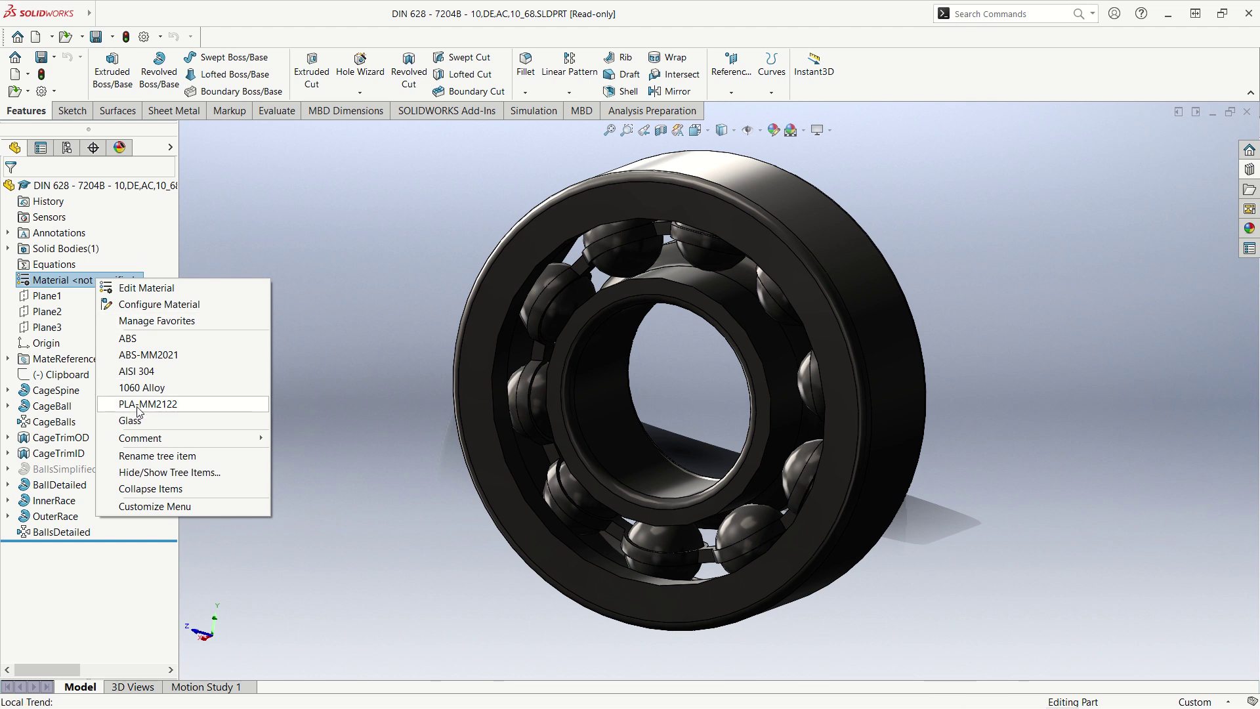
{"action": "left_click", "coordinate": [167, 371]}
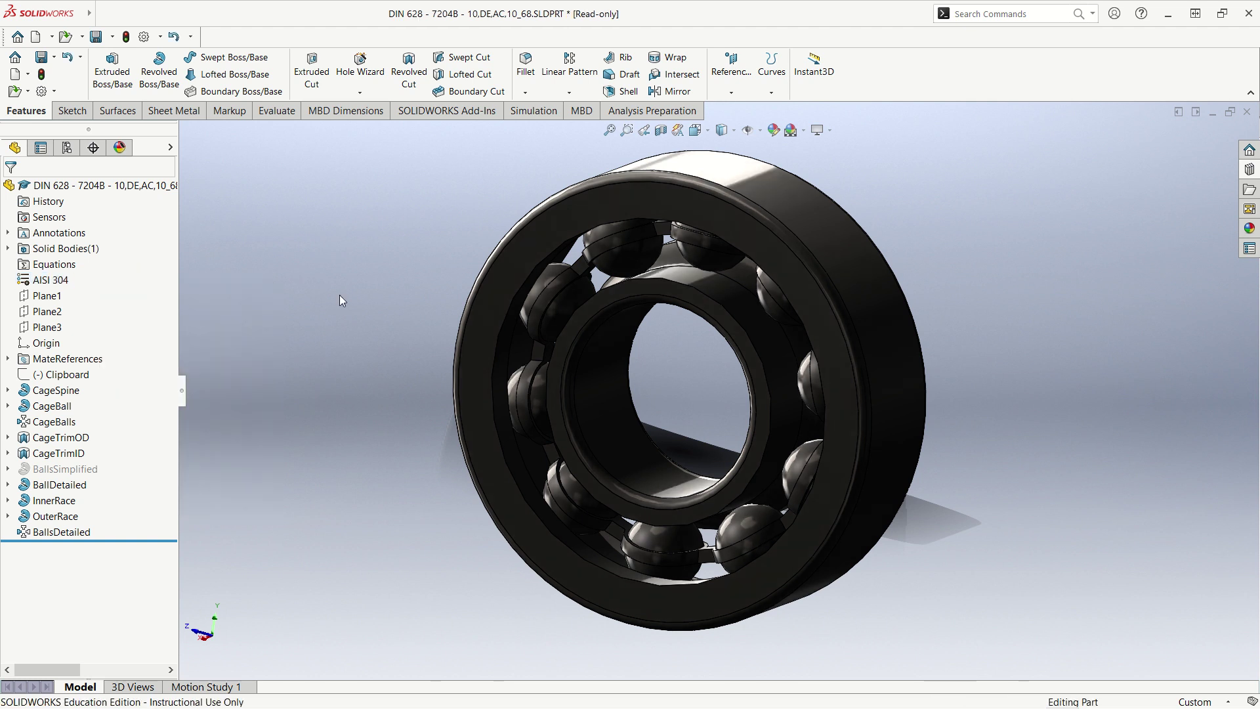
{"action": "mouse_move", "coordinate": [88, 14]}
{"action": "left_click", "coordinate": [102, 14]}
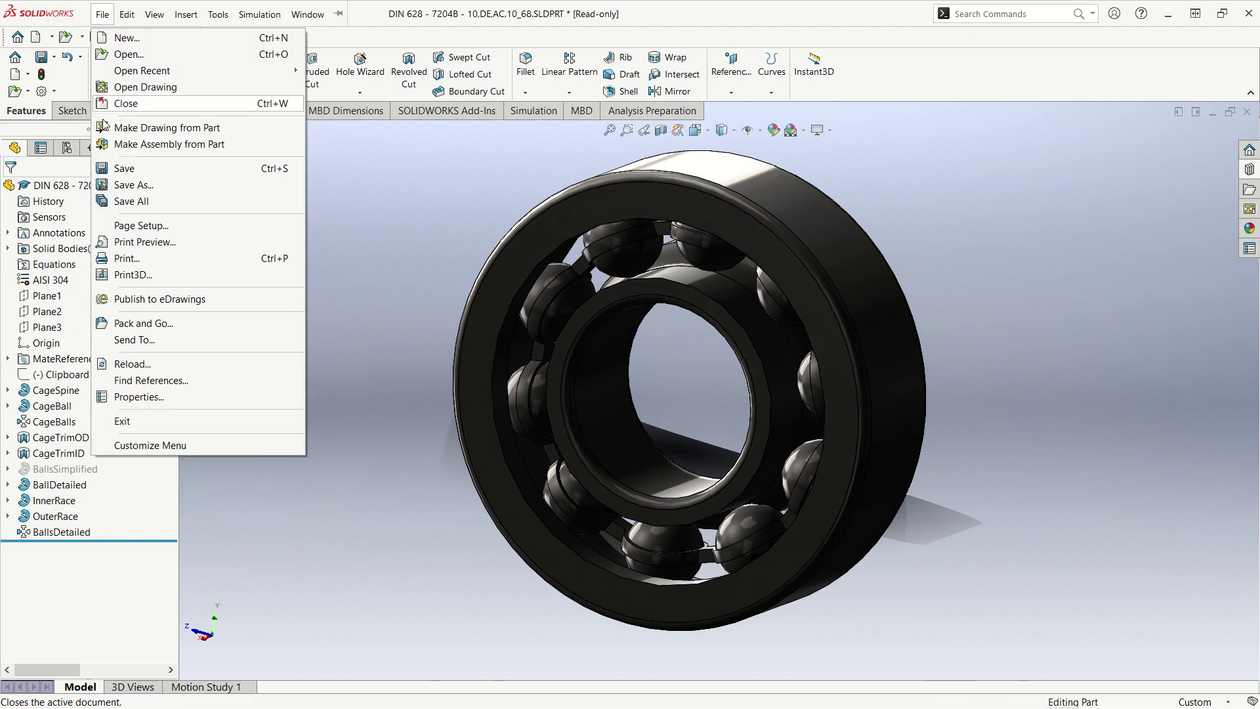
- Add a Material custom property with the value Check provider
{"action": "left_click", "coordinate": [139, 396]}
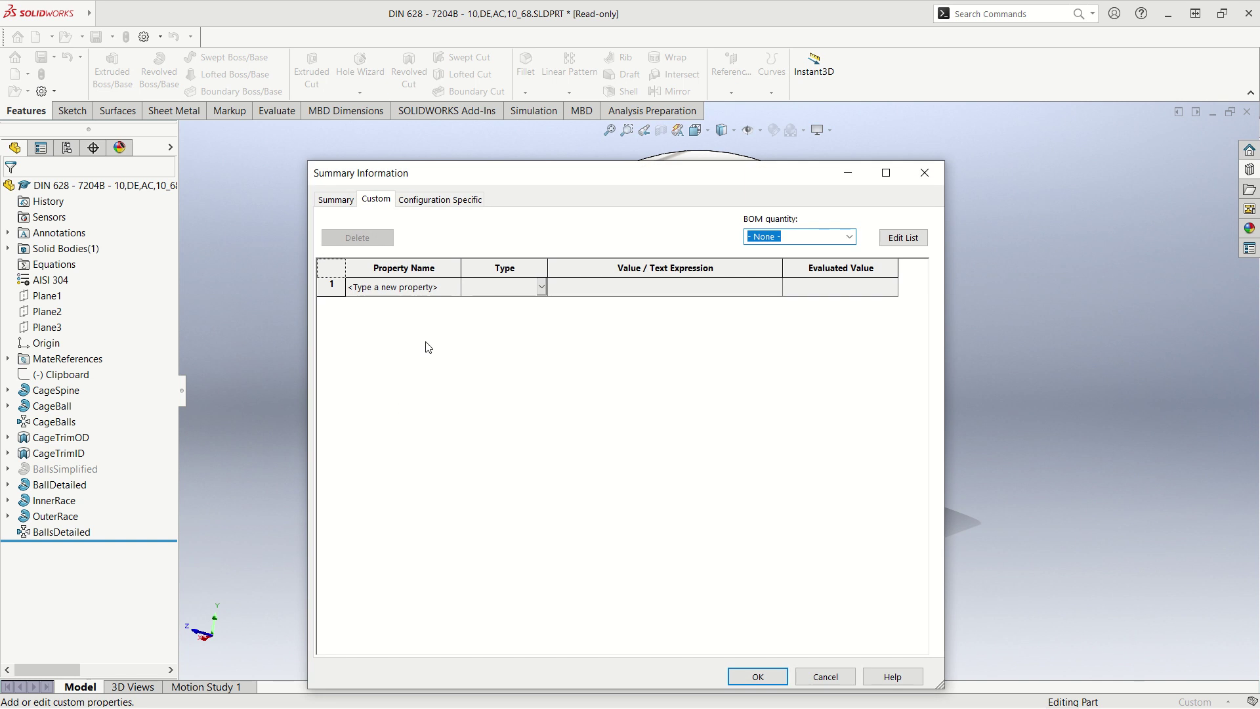
{"action": "left_click", "coordinate": [427, 293]}
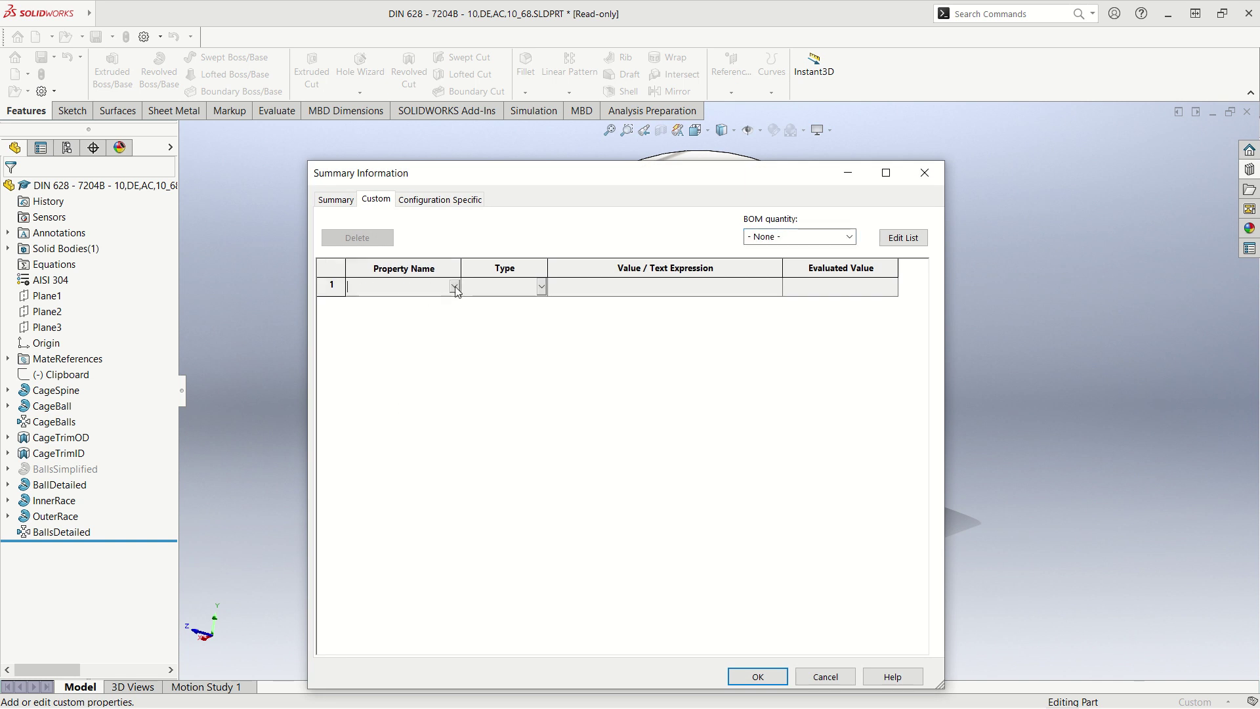
{"action": "left_click", "coordinate": [455, 287]}
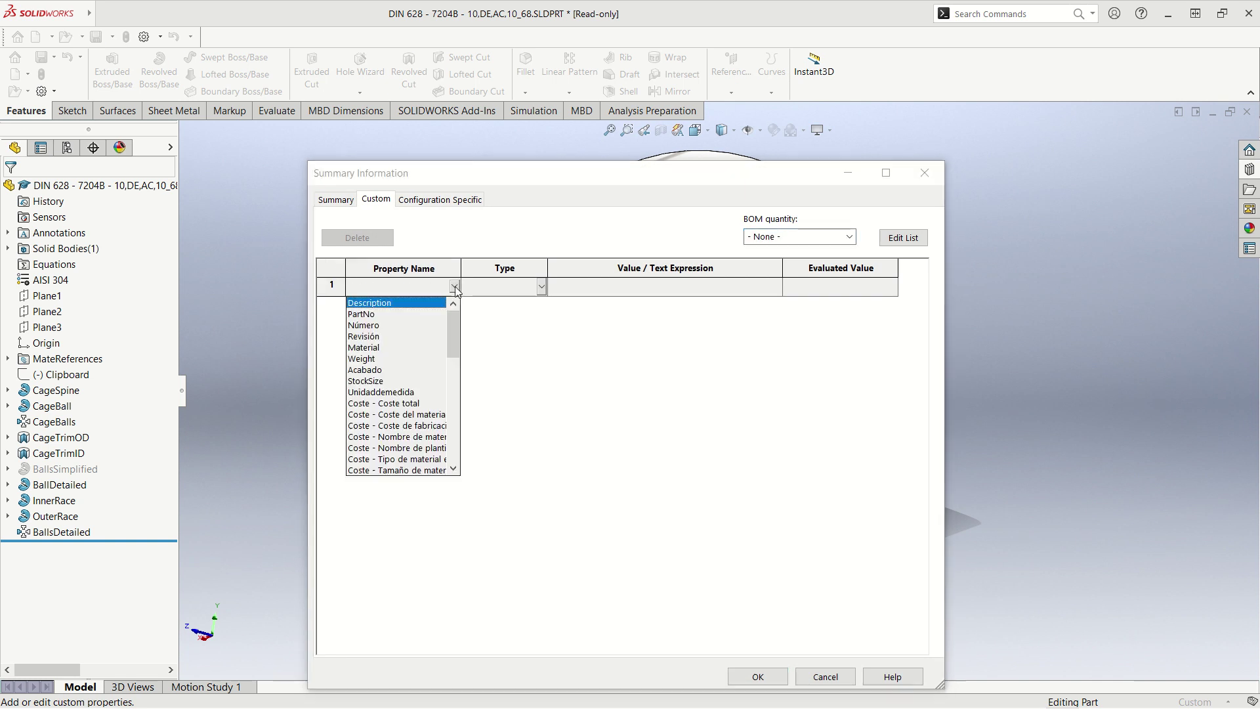
{"action": "left_click", "coordinate": [364, 348]}
{"action": "left_click", "coordinate": [636, 287]}
{"action": "type", "text": "Check provider"}
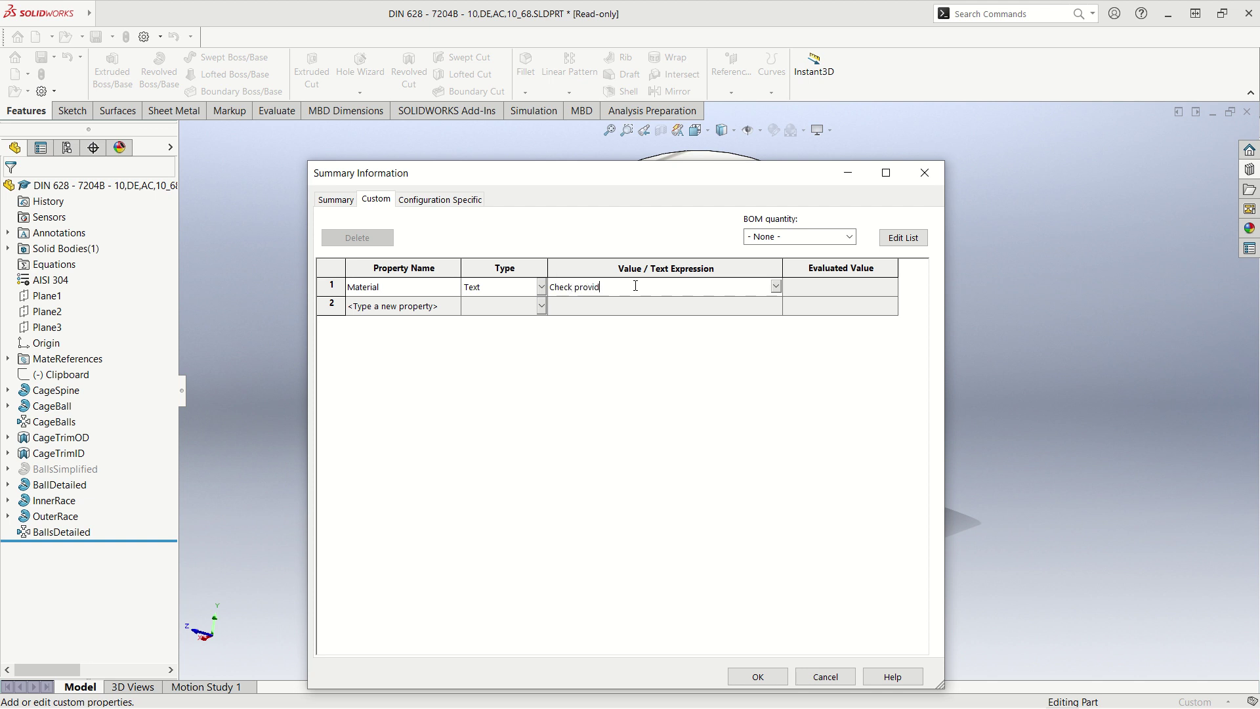
- Add a Weight property linked to the part's mass (102.583), then begin Save As
{"action": "left_click", "coordinate": [454, 307]}
{"action": "left_click", "coordinate": [371, 378]}
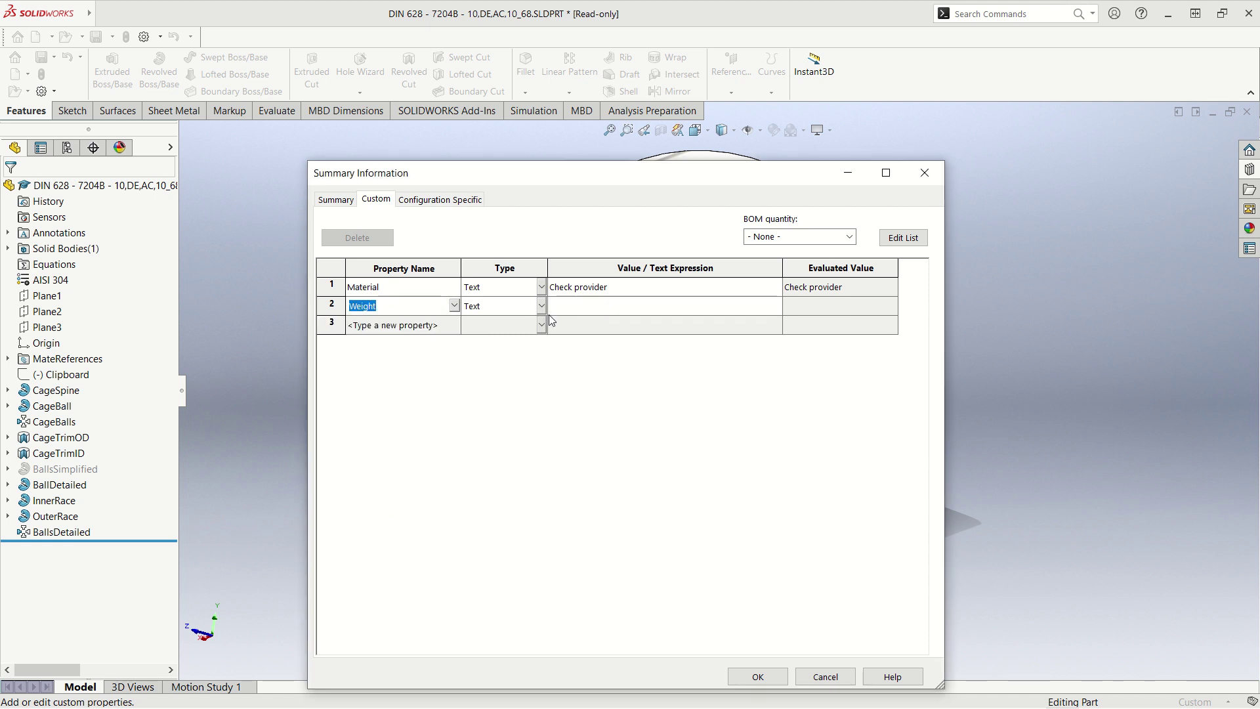
{"action": "left_click", "coordinate": [619, 306]}
{"action": "left_click", "coordinate": [776, 305]}
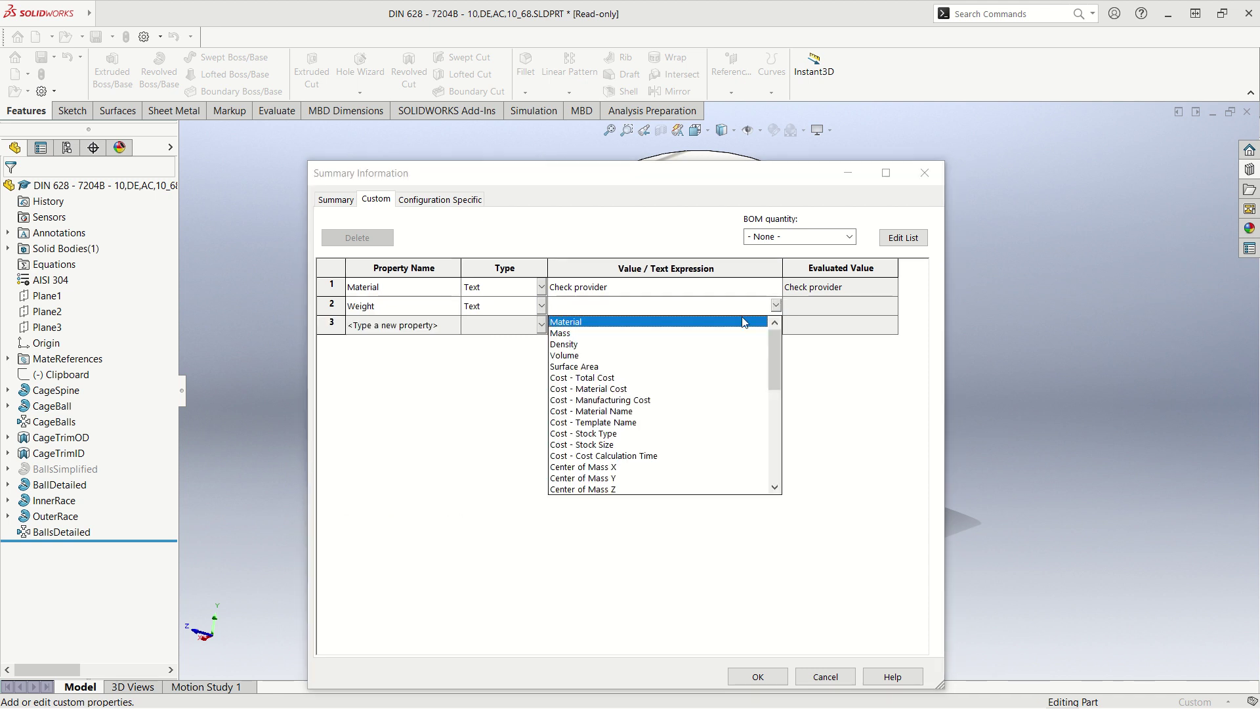
{"action": "left_click", "coordinate": [561, 334]}
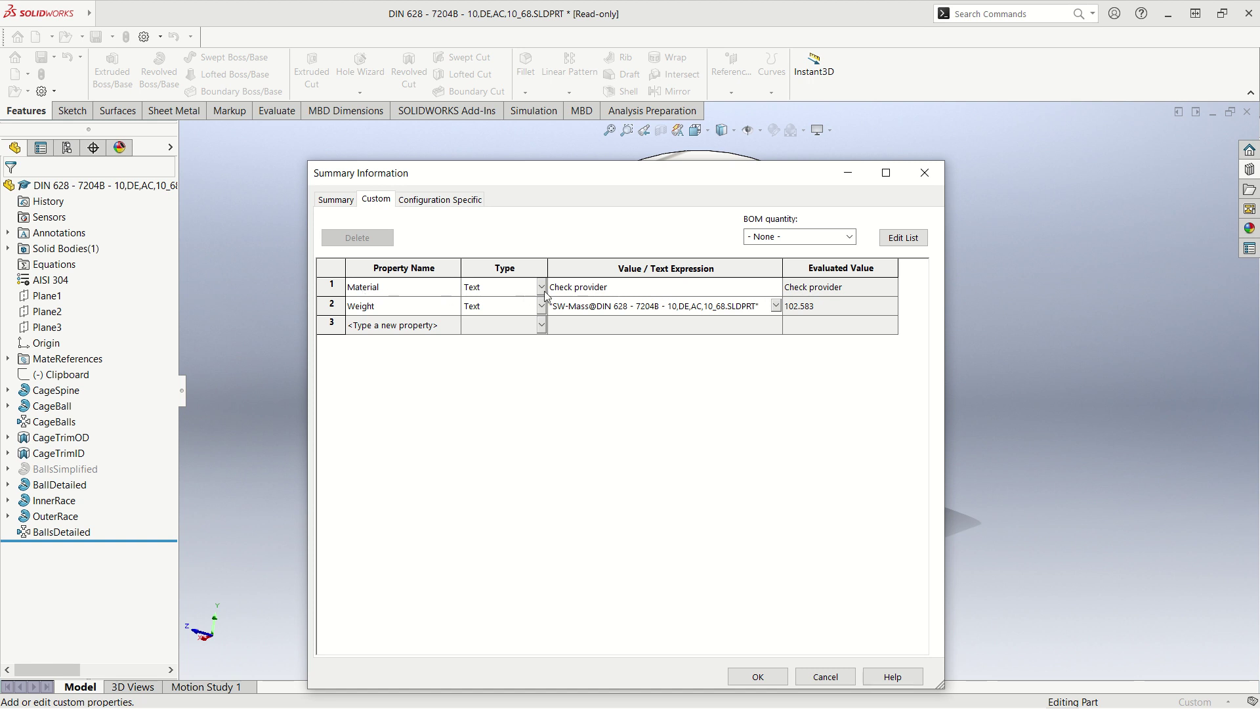
{"action": "left_click", "coordinate": [758, 678]}
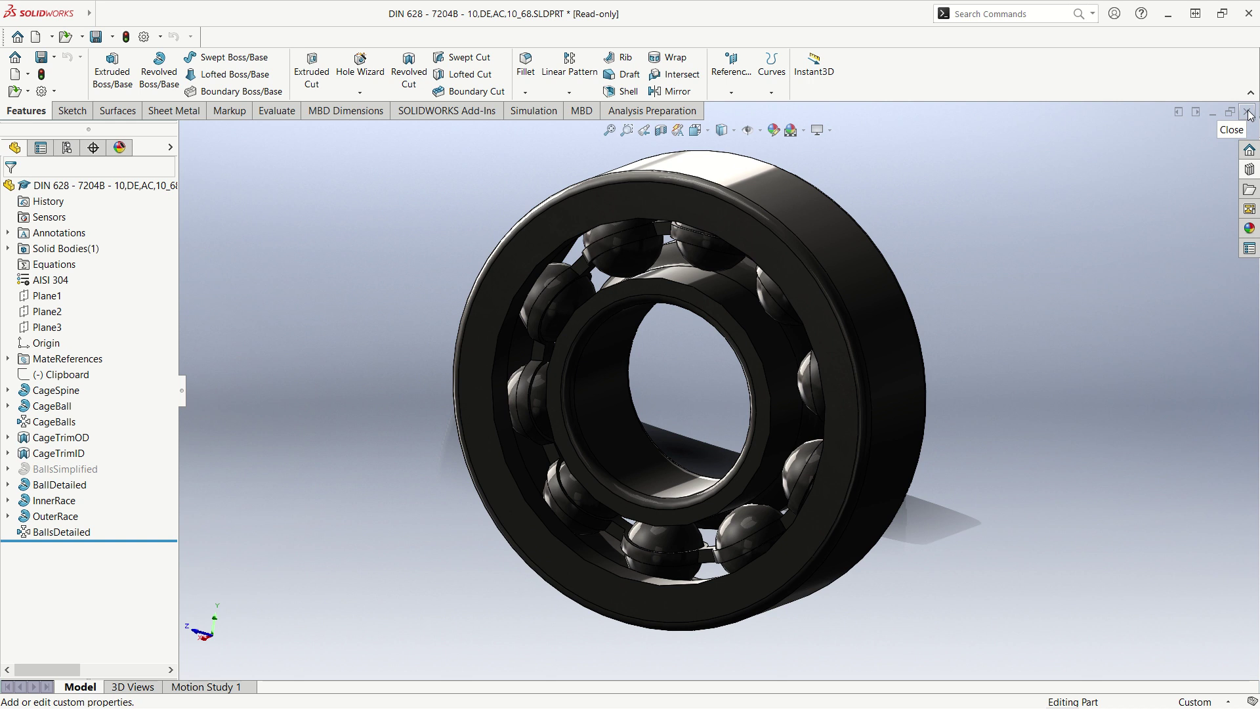
{"action": "mouse_move", "coordinate": [89, 14]}
{"action": "left_click", "coordinate": [102, 13]}
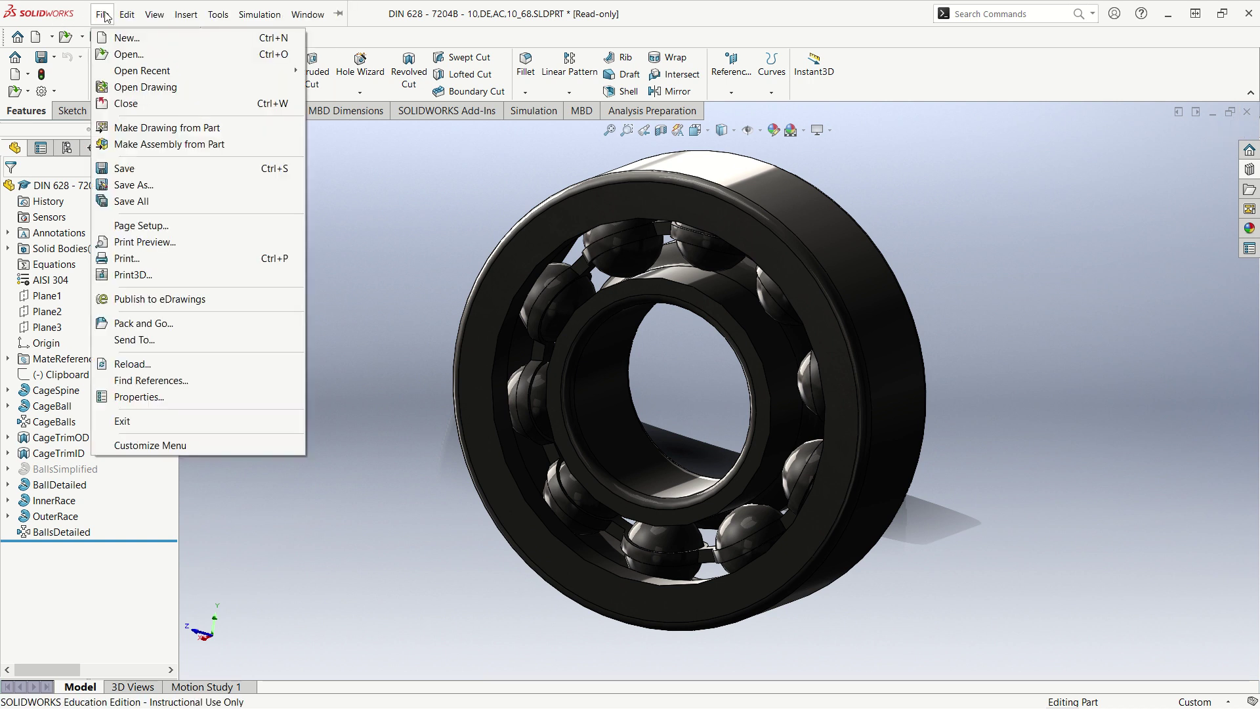
{"action": "left_click", "coordinate": [155, 187]}
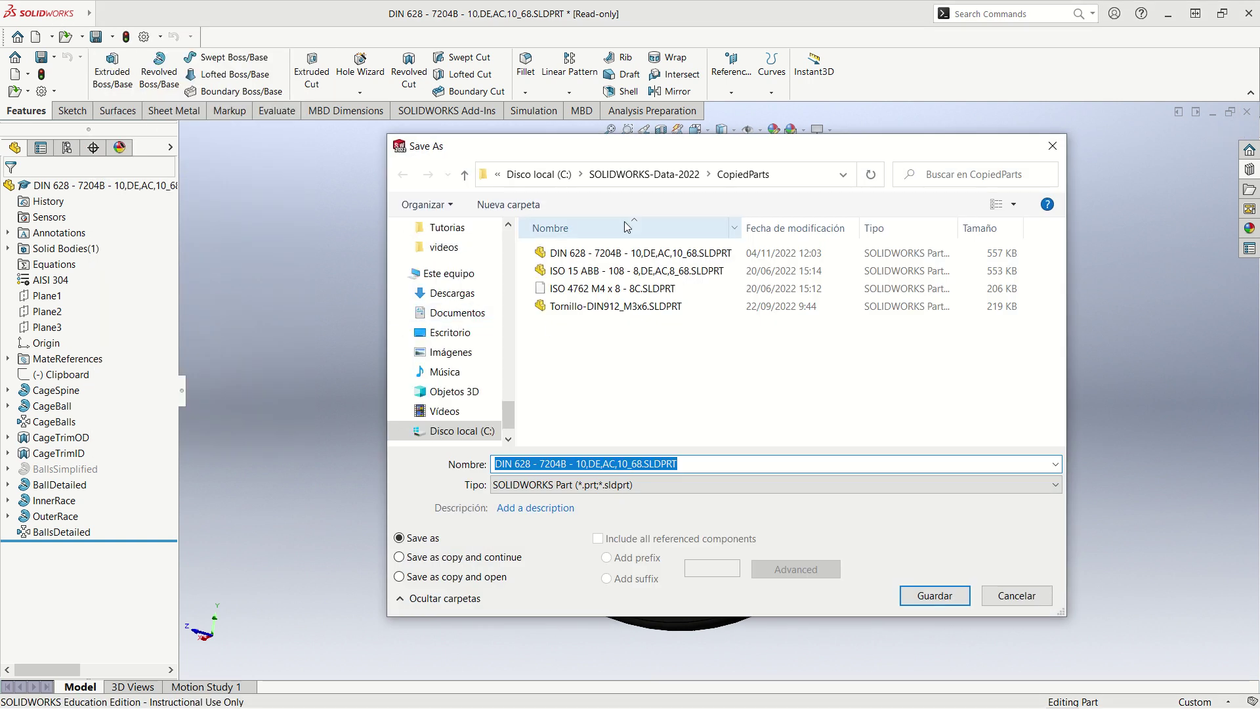
- Save the bearing part into Descargas and close it
{"action": "left_click", "coordinate": [452, 293]}
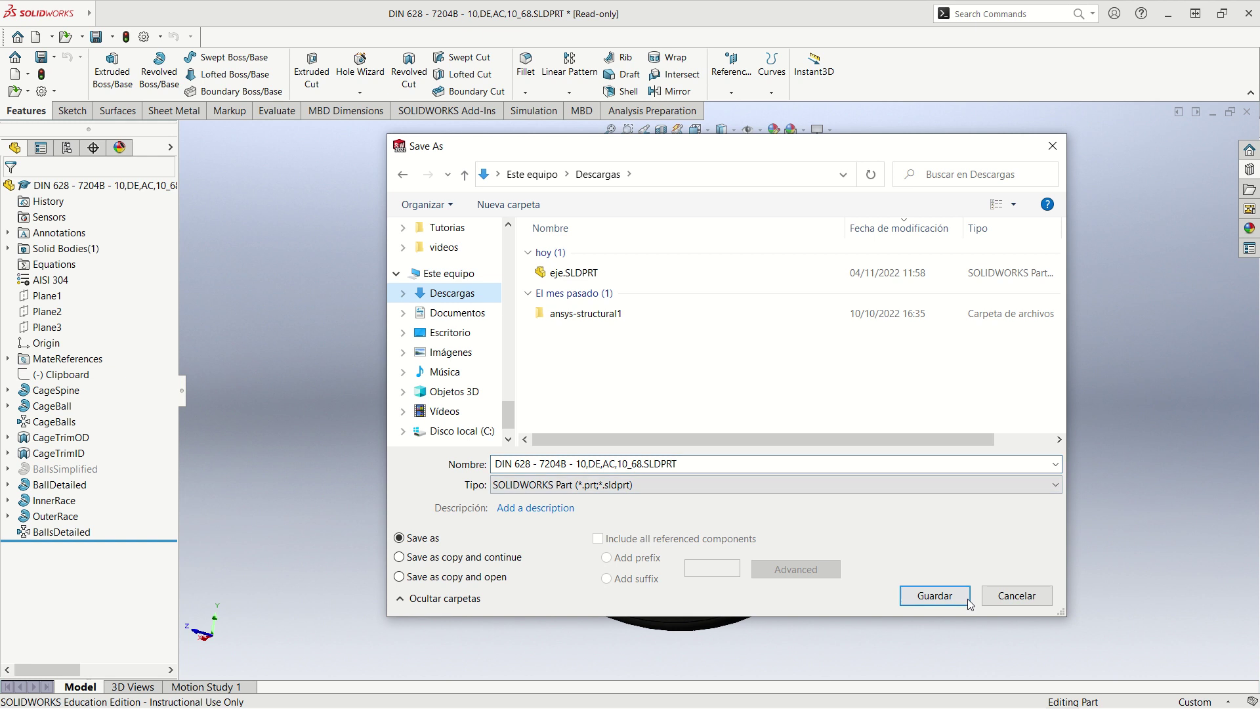
{"action": "left_click", "coordinate": [935, 595]}
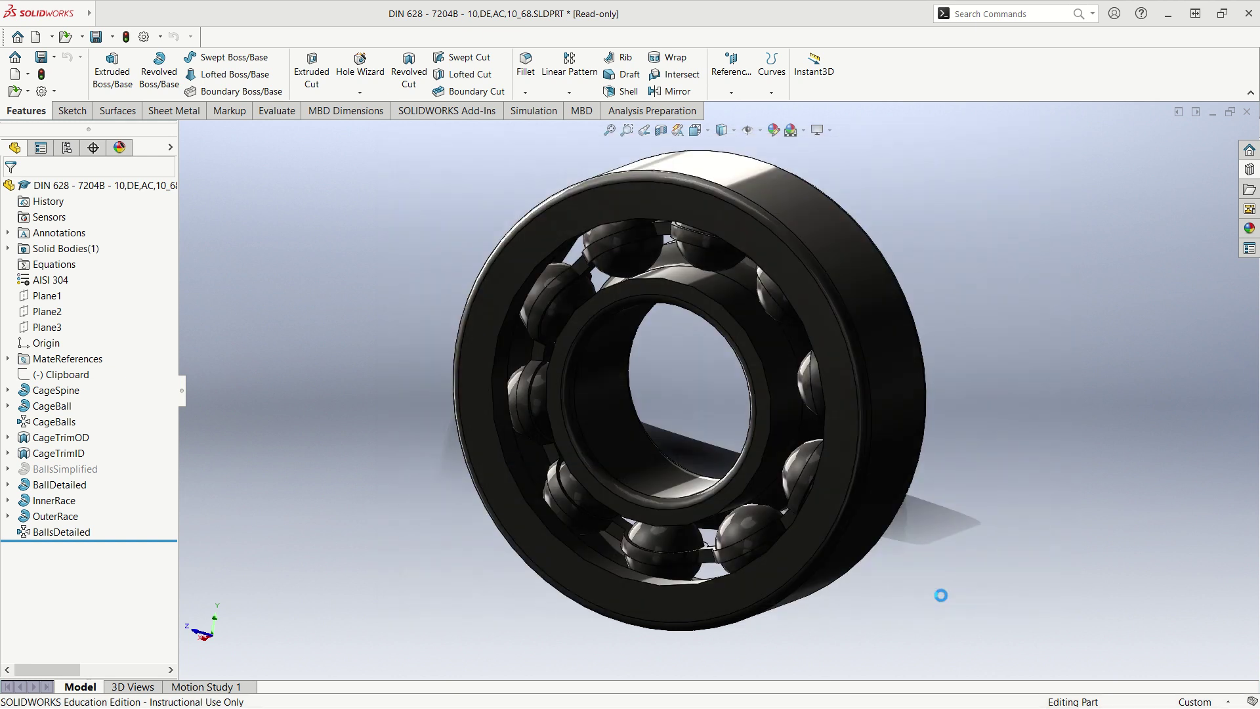
{"action": "left_click", "coordinate": [1247, 113]}
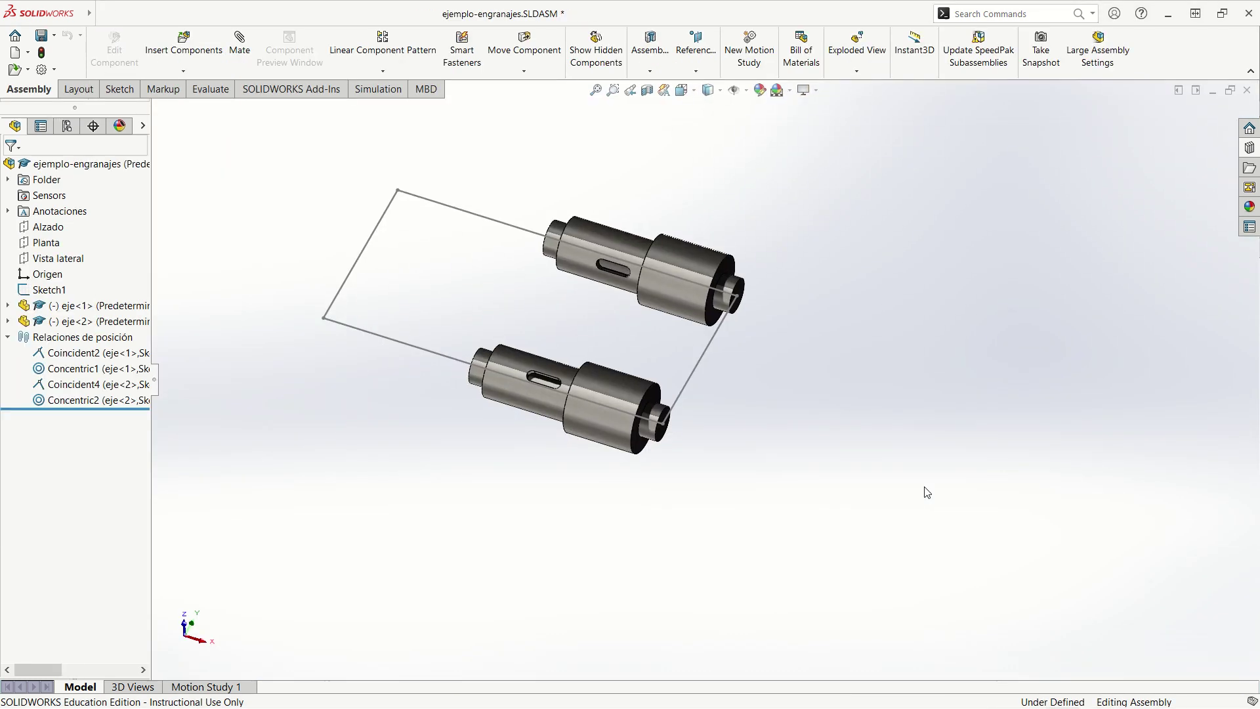
- Insert the DIN 628 bearing file into the assembly beside the shafts
{"action": "left_click", "coordinate": [184, 45]}
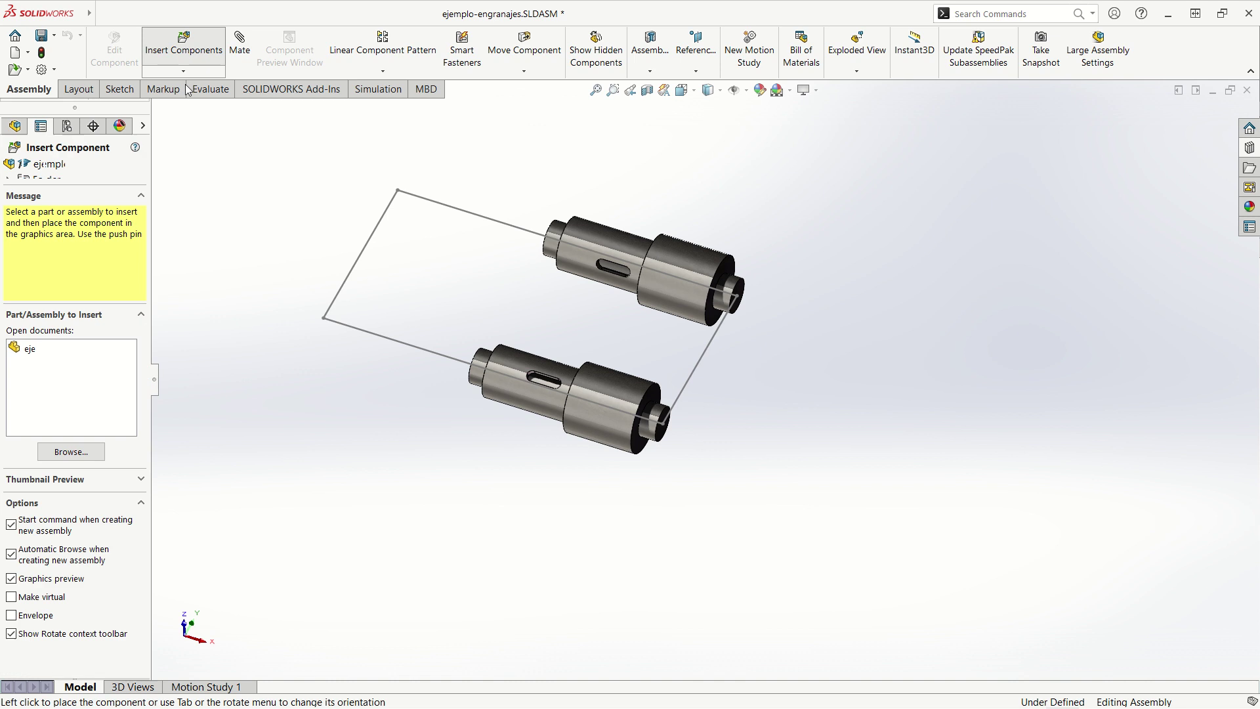
{"action": "left_click", "coordinate": [73, 448]}
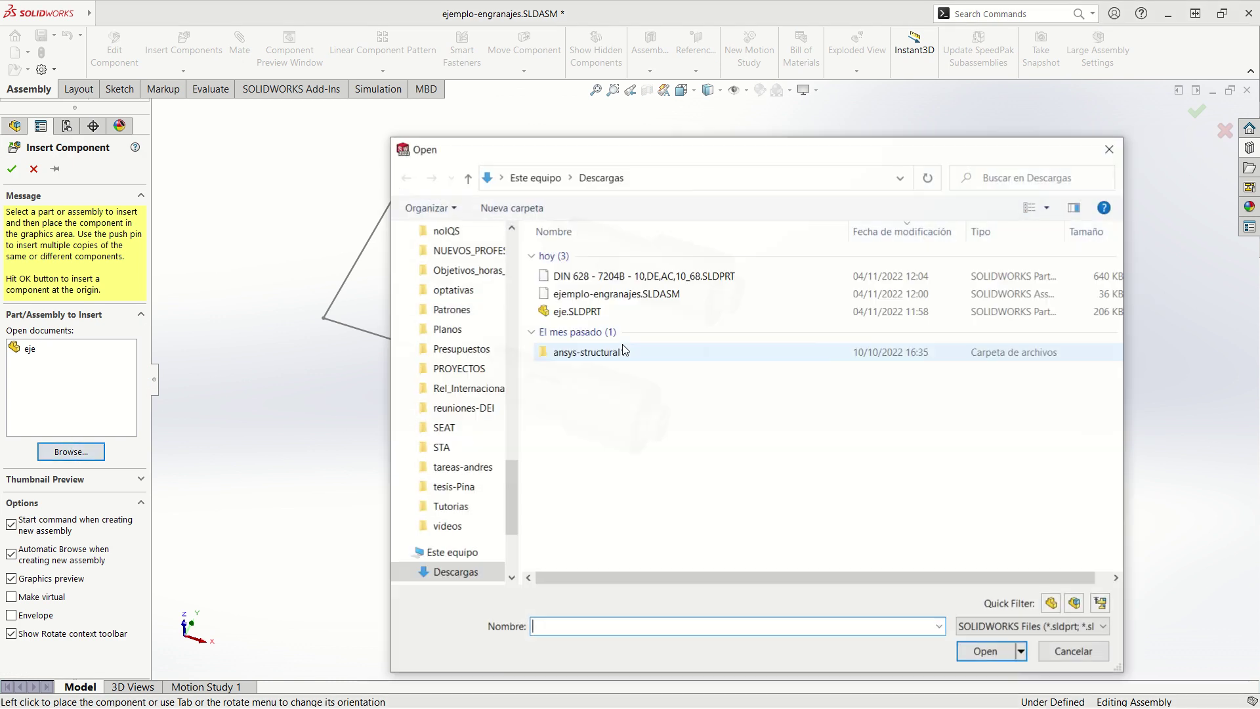
{"action": "left_click", "coordinate": [599, 278]}
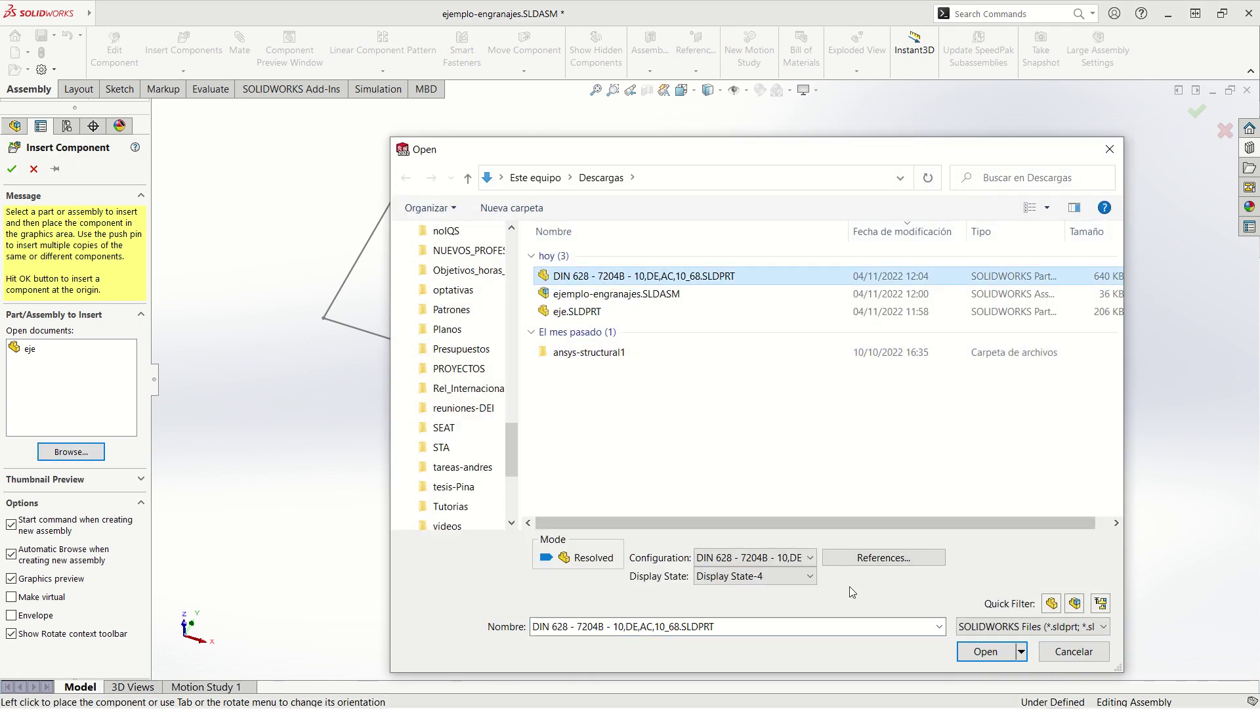
{"action": "left_click", "coordinate": [974, 652]}
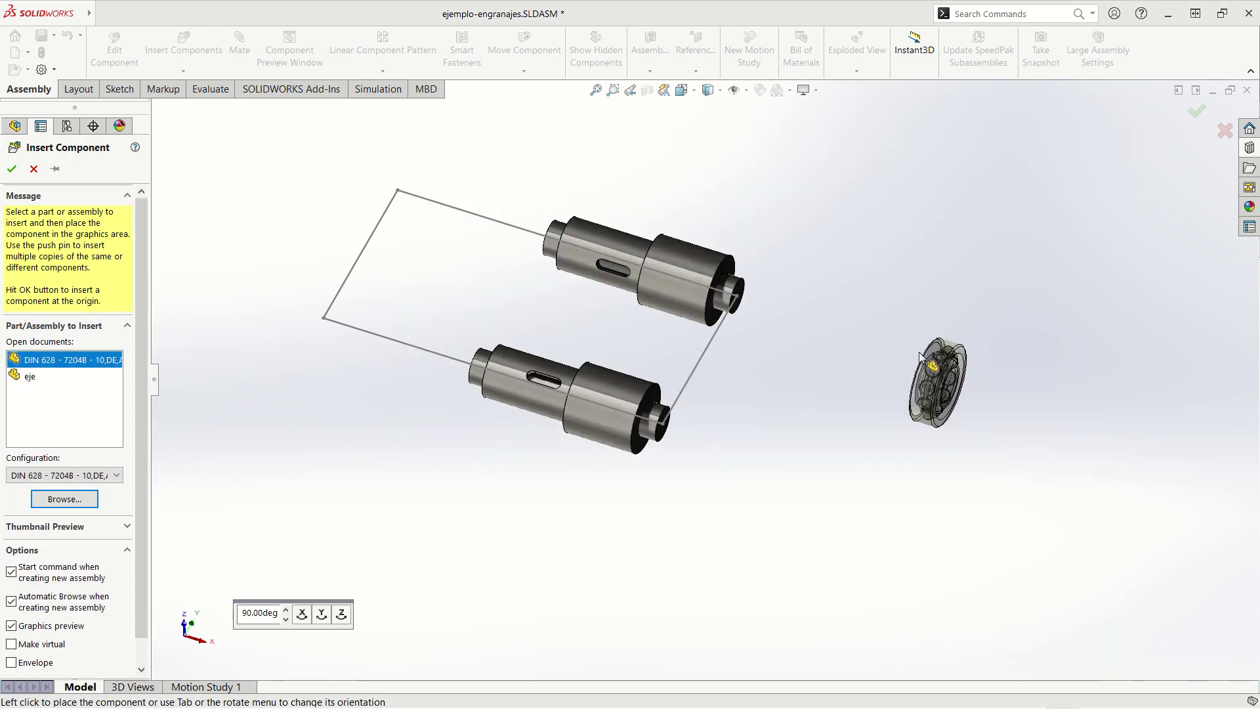
{"action": "left_click", "coordinate": [921, 358]}
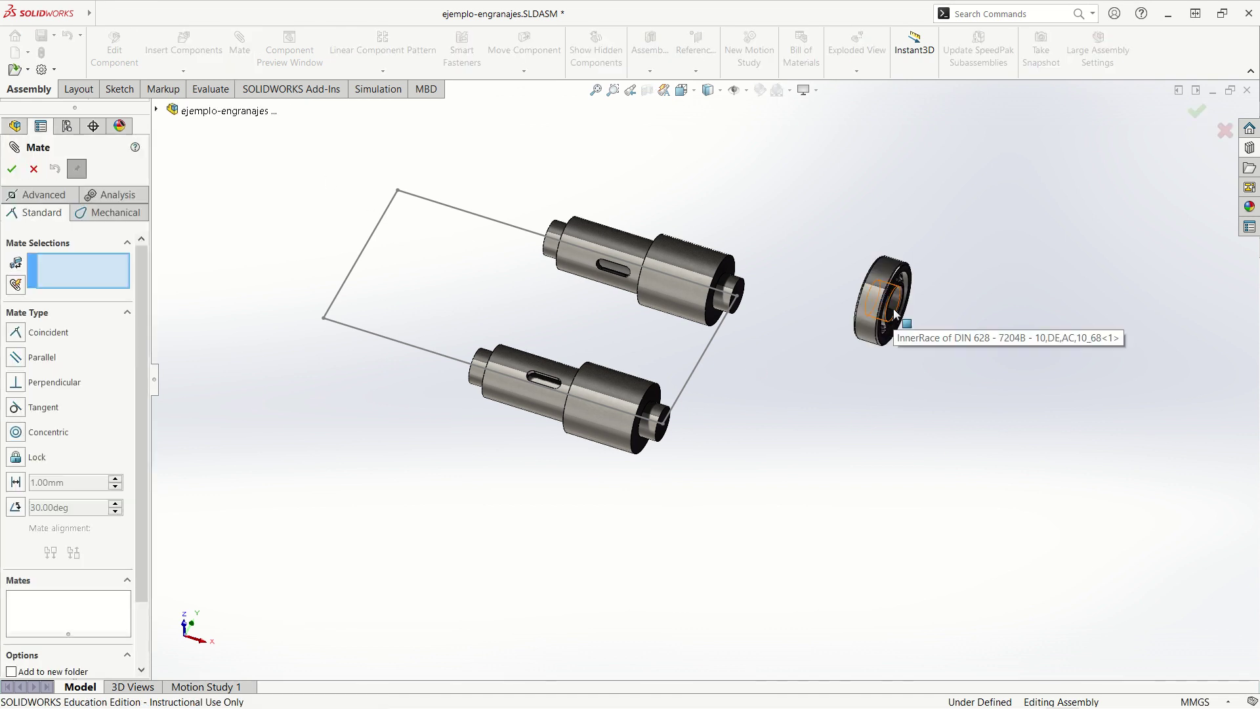
- Make the bearing's inner bore concentric with the shaft end
{"action": "scroll", "coordinate": [876, 322], "scroll_direction": "down", "scroll_amount": 3}
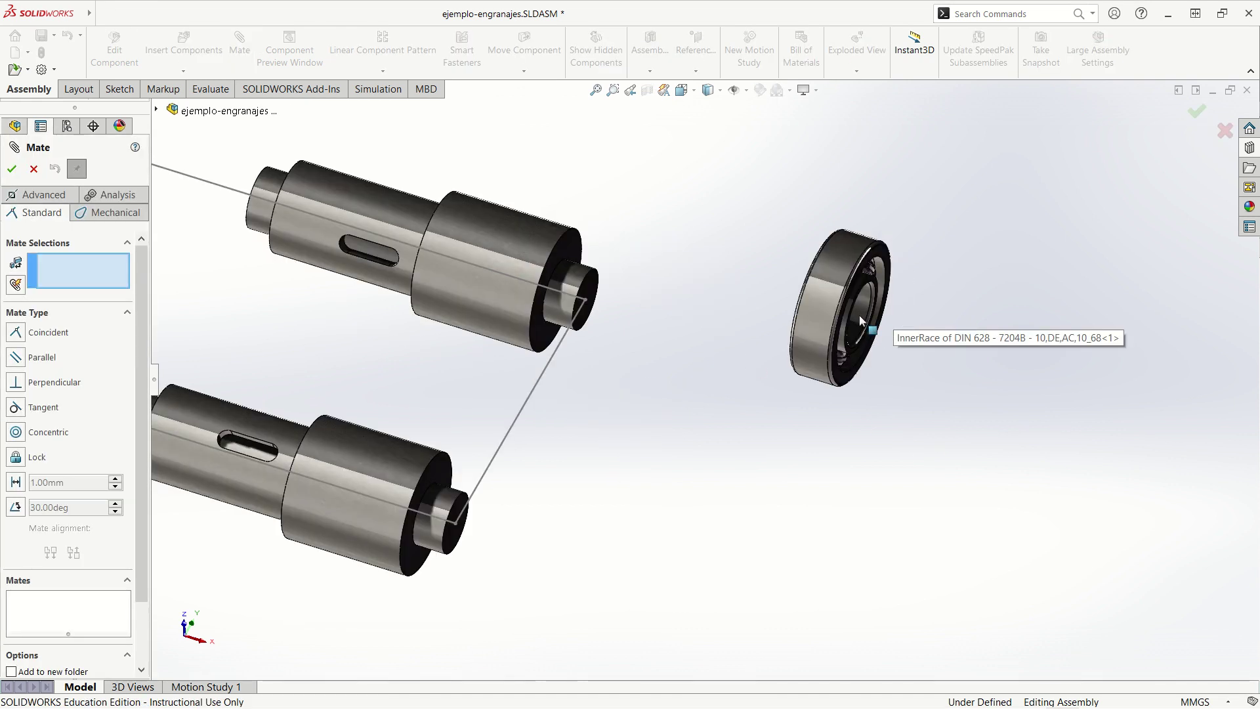
{"action": "left_click", "coordinate": [860, 317]}
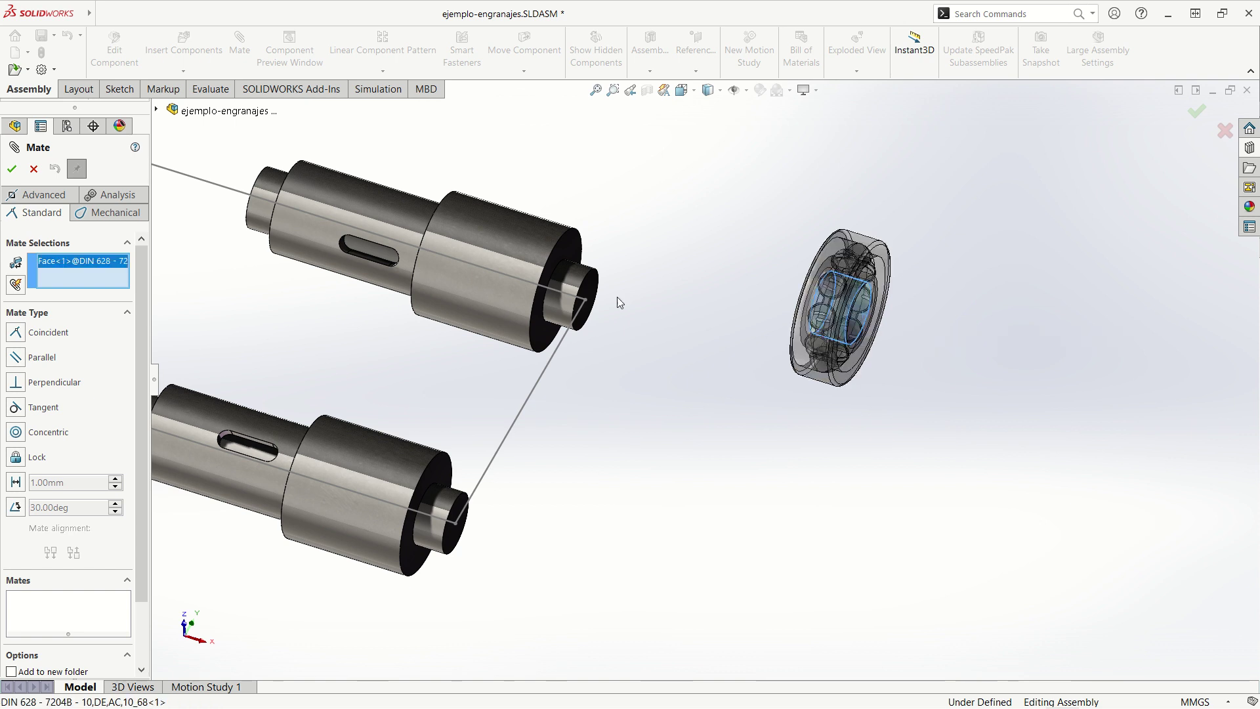
{"action": "left_click", "coordinate": [581, 289]}
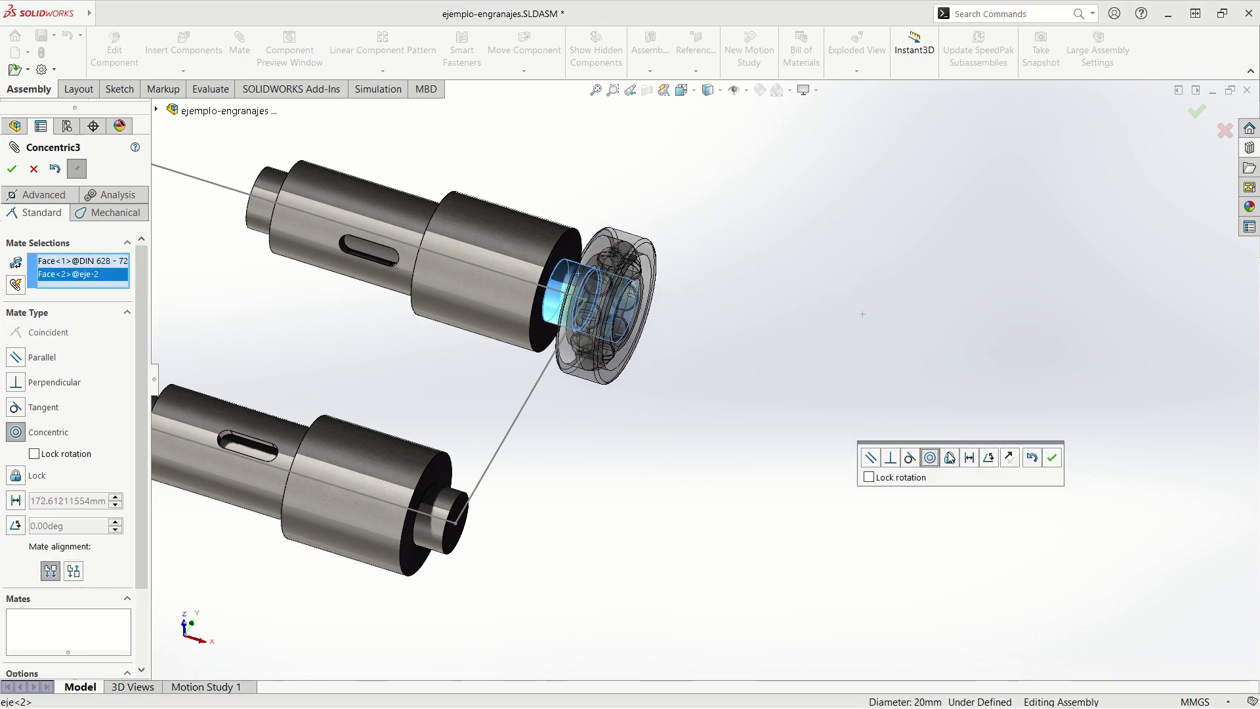
{"action": "left_click", "coordinate": [1051, 459]}
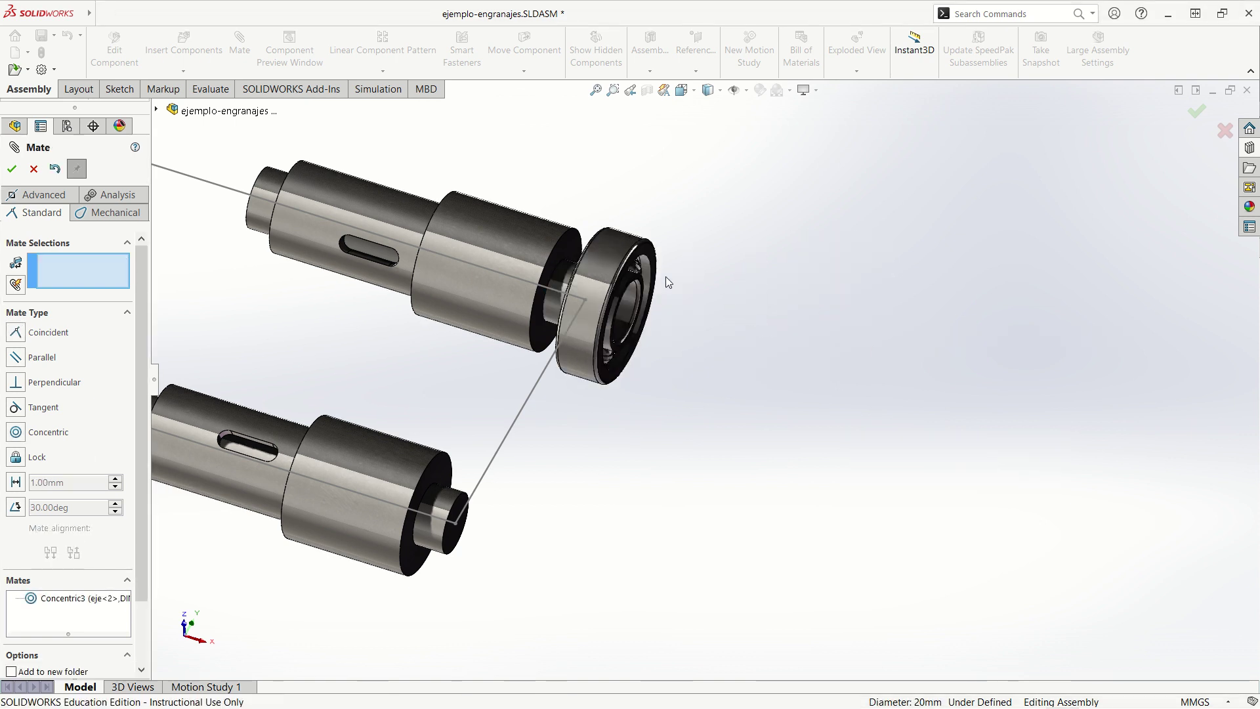
- Seat the bearing face coincident against the shaft shoulder
{"action": "left_click", "coordinate": [567, 242]}
{"action": "mouse_move", "coordinate": [568, 242]}
{"action": "middle_mouse_down"}
{"action": "mouse_move", "coordinate": [678, 315]}
{"action": "mouse_move", "coordinate": [672, 281]}
{"action": "middle_mouse_up"}
{"action": "scroll", "coordinate": [672, 281], "scroll_direction": "down", "scroll_amount": 5}
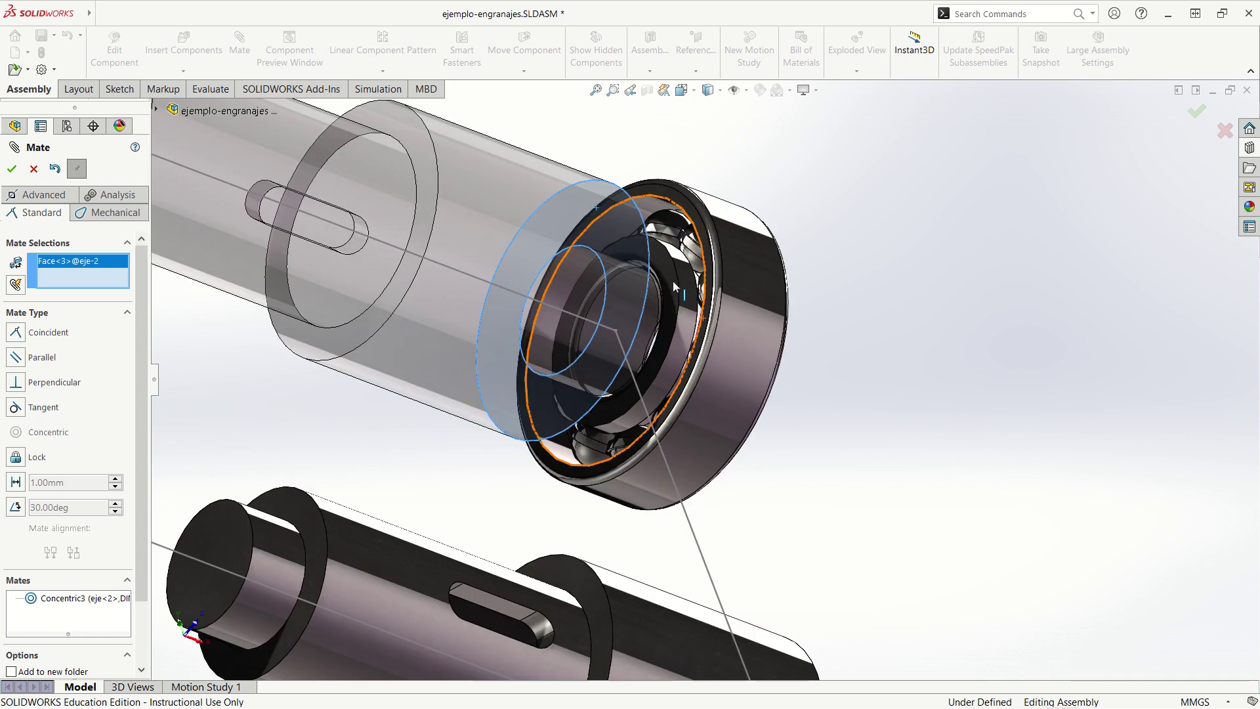
{"action": "left_click", "coordinate": [662, 262]}
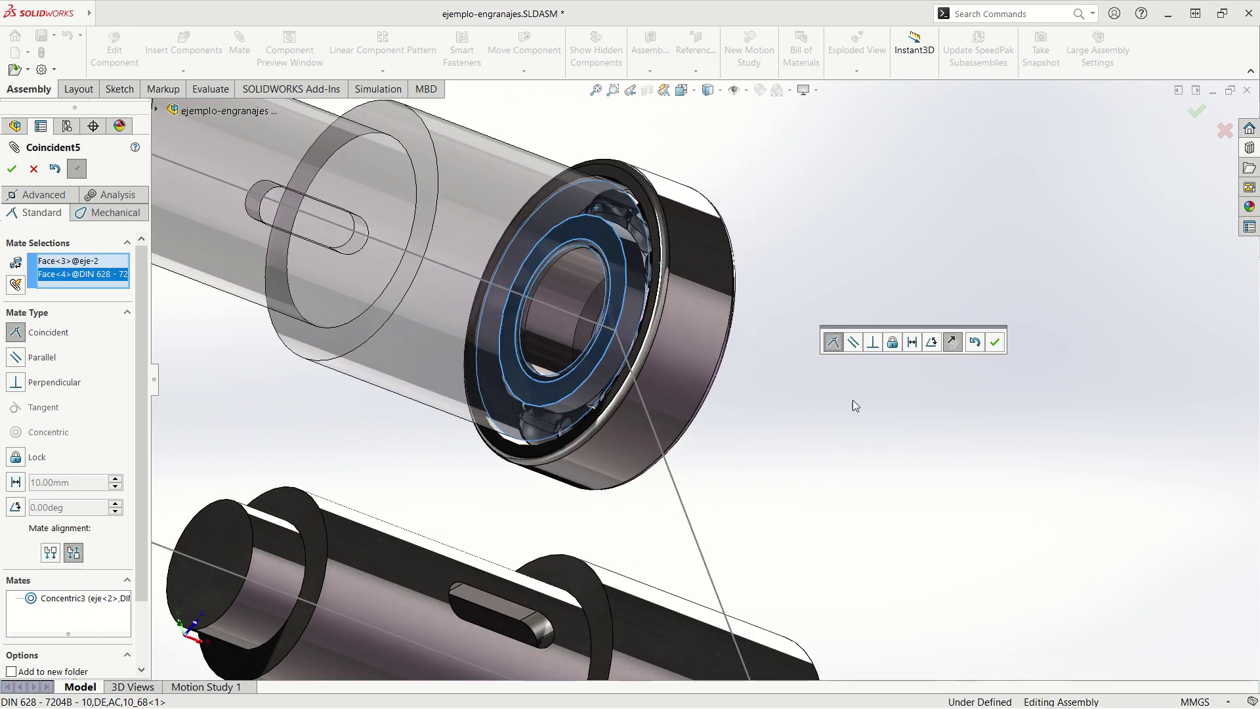
{"action": "left_click", "coordinate": [996, 342]}
- Orbit around the shaft and bearing to check the fit, then finish mating
{"action": "middle_click_drag", "start_coordinate": [790, 390], "coordinate": [776, 349]}
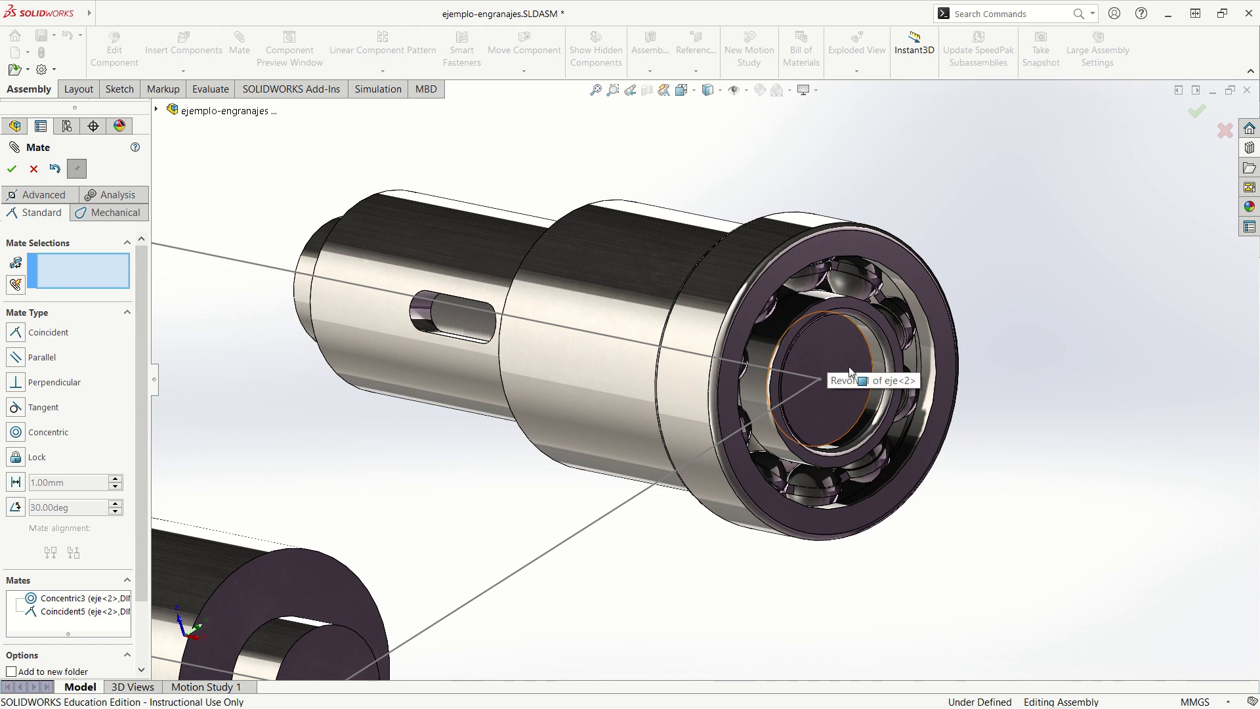
{"action": "scroll", "coordinate": [807, 422], "scroll_direction": "up", "scroll_amount": 3}
{"action": "key", "text": "ctrl+6"}
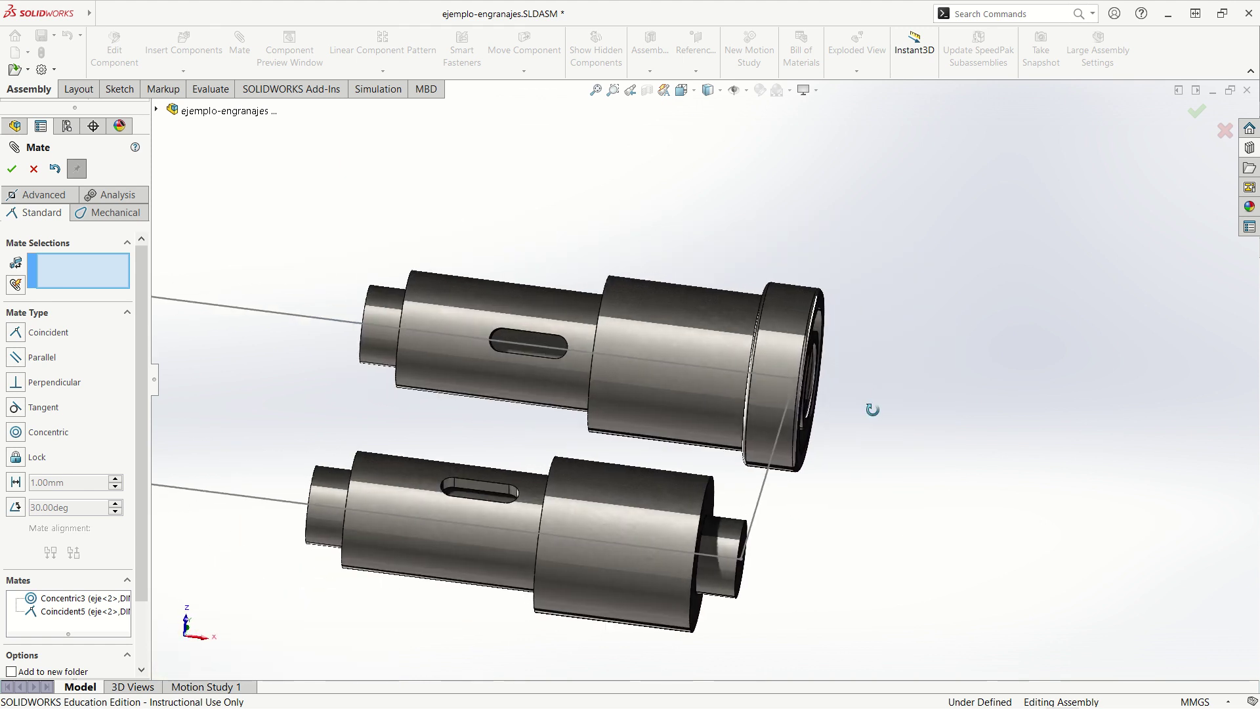
{"action": "scroll", "coordinate": [747, 315], "scroll_direction": "down", "scroll_amount": 4}
{"action": "middle_click_drag", "start_coordinate": [786, 380], "coordinate": [727, 333]}
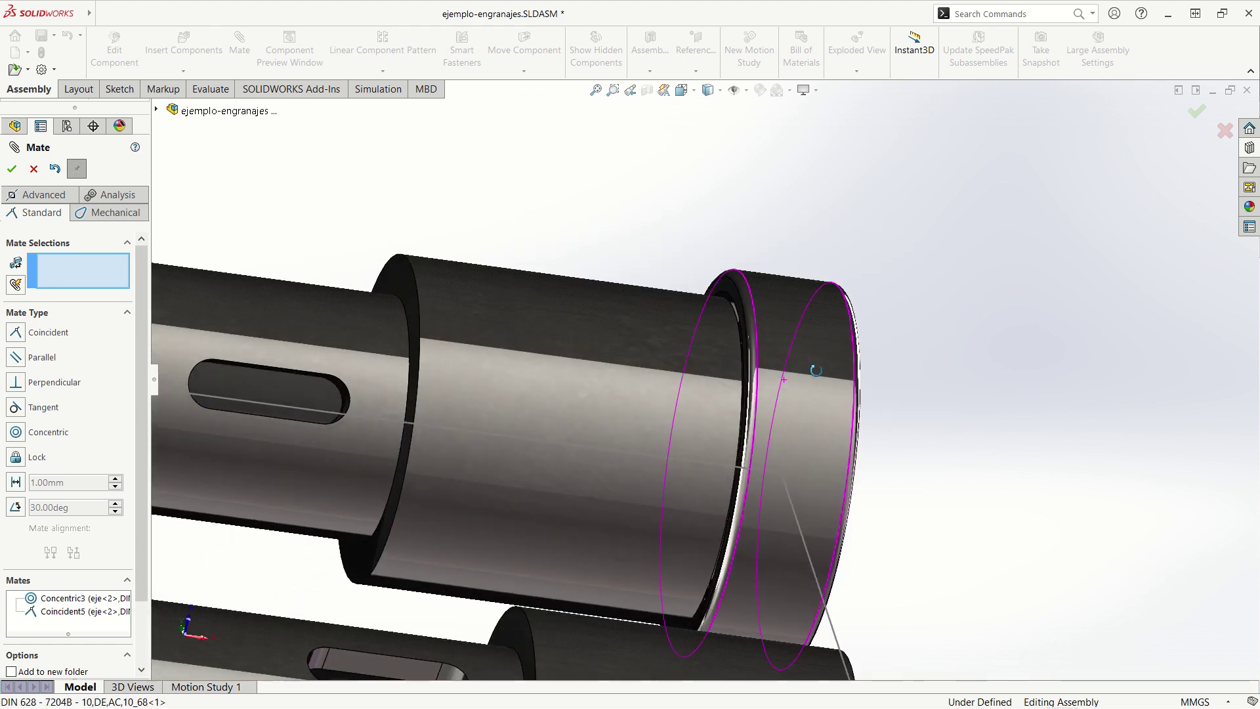
{"action": "scroll", "coordinate": [727, 333], "scroll_direction": "down", "scroll_amount": 2}
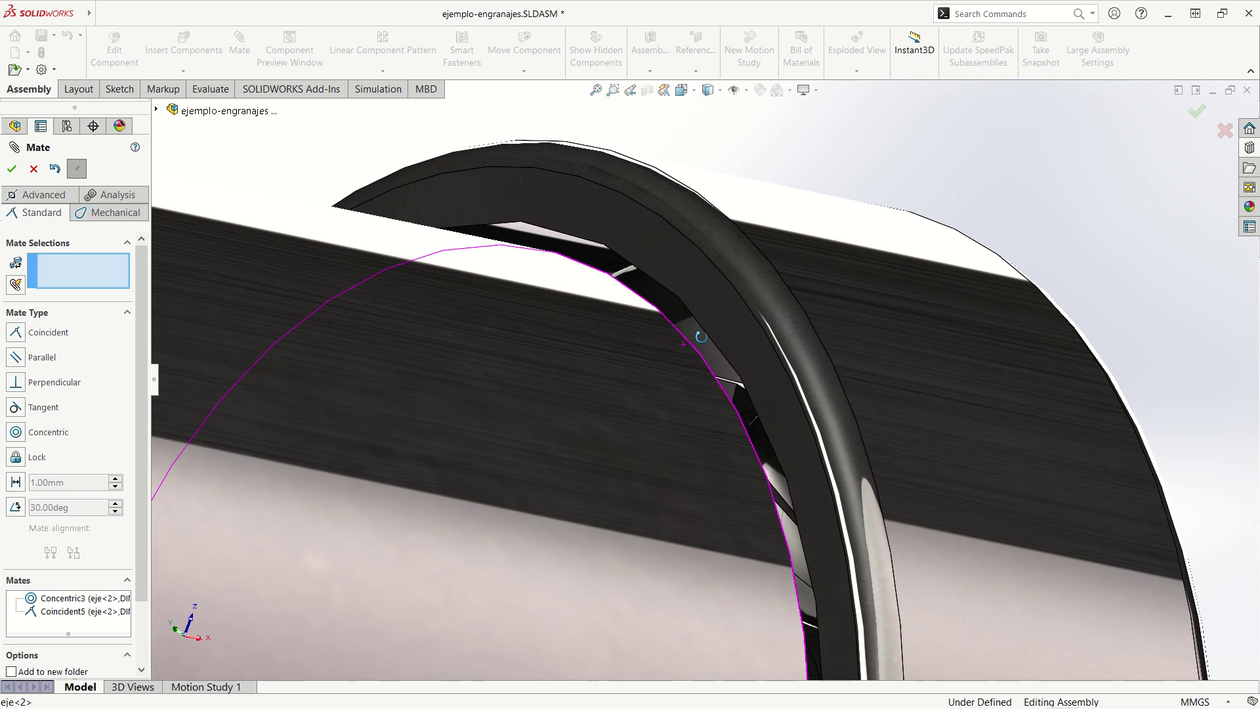
{"action": "scroll", "coordinate": [683, 344], "scroll_direction": "down", "scroll_amount": 4}
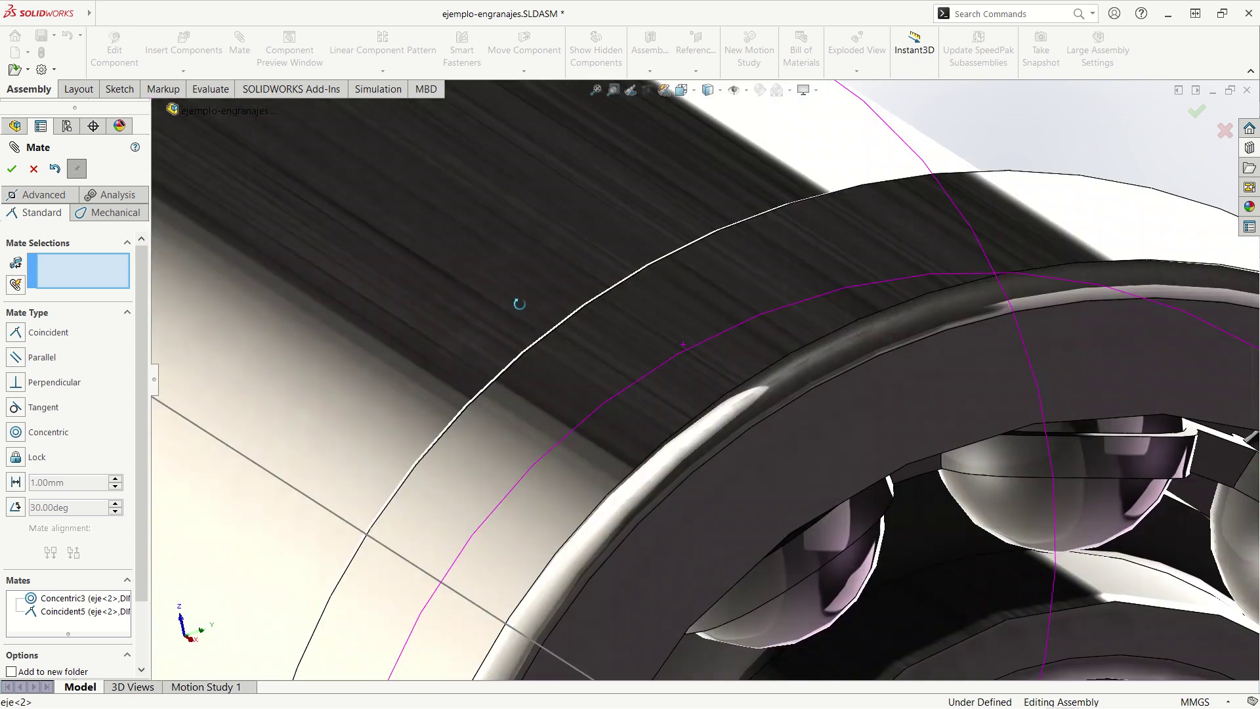
{"action": "middle_click_drag", "start_coordinate": [637, 315], "coordinate": [648, 409]}
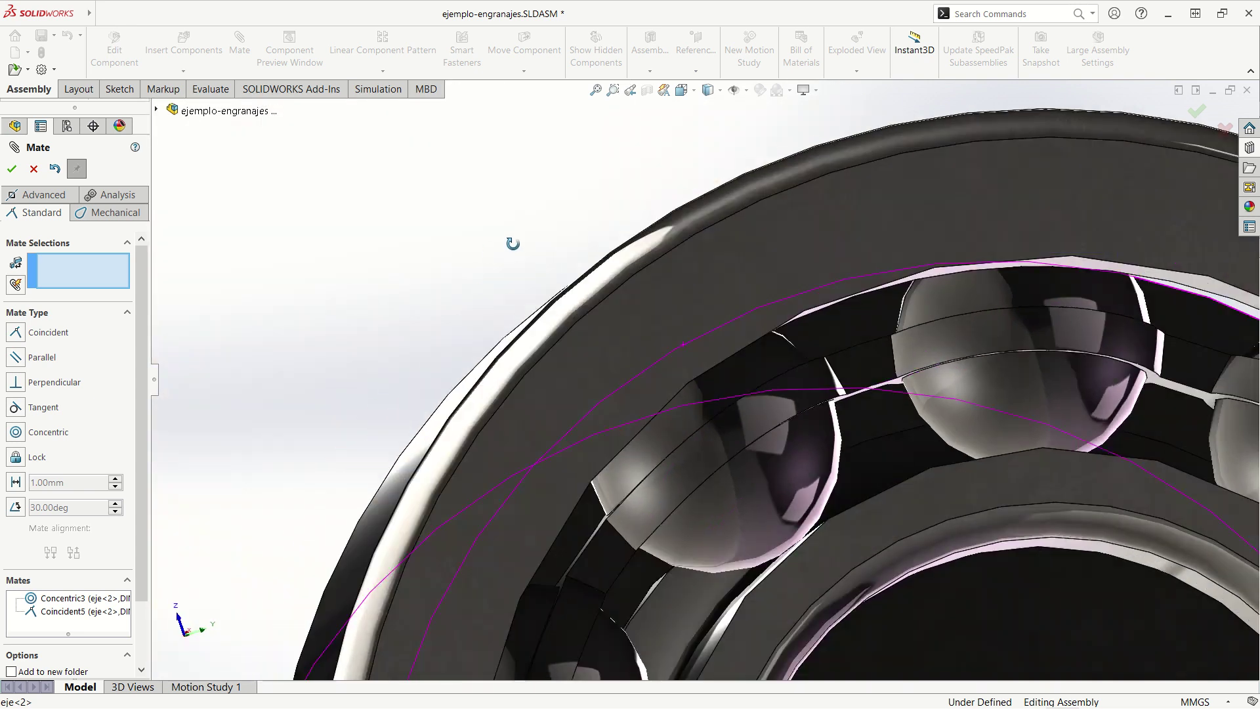
{"action": "scroll", "coordinate": [643, 424], "scroll_direction": "up", "scroll_amount": 3}
{"action": "scroll", "coordinate": [576, 496], "scroll_direction": "up", "scroll_amount": 3}
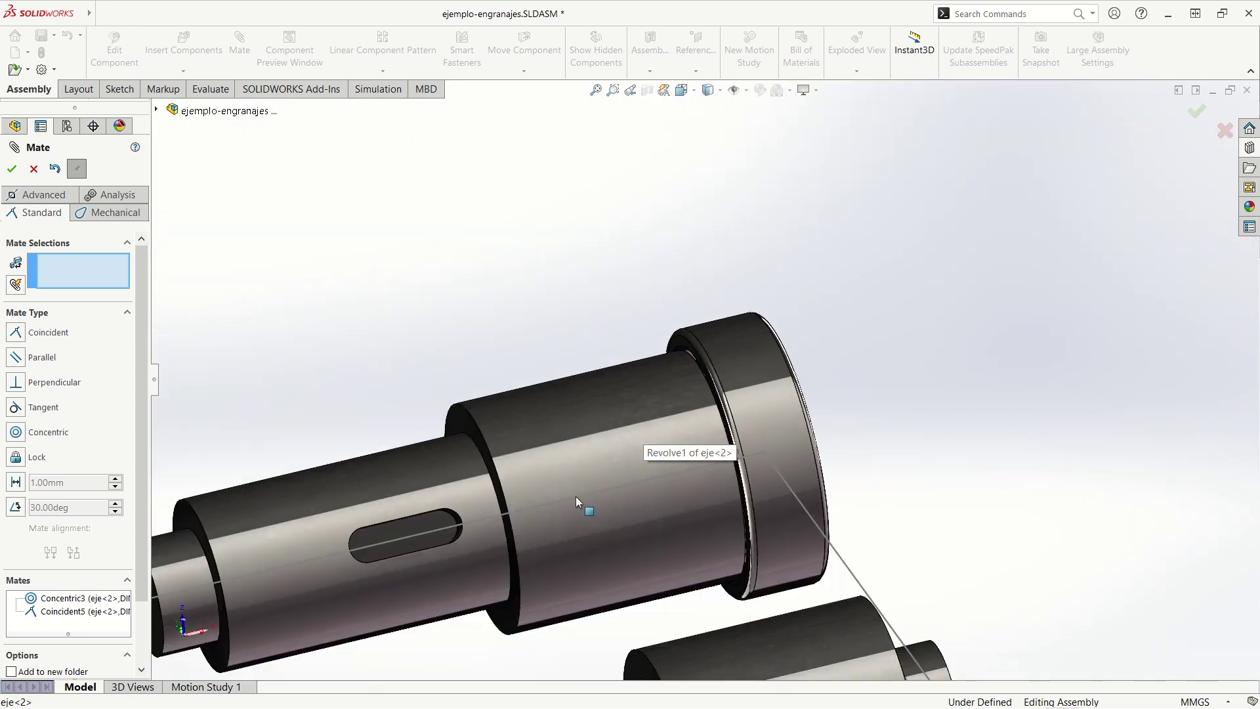
{"action": "scroll", "coordinate": [802, 424], "scroll_direction": "up", "scroll_amount": 2}
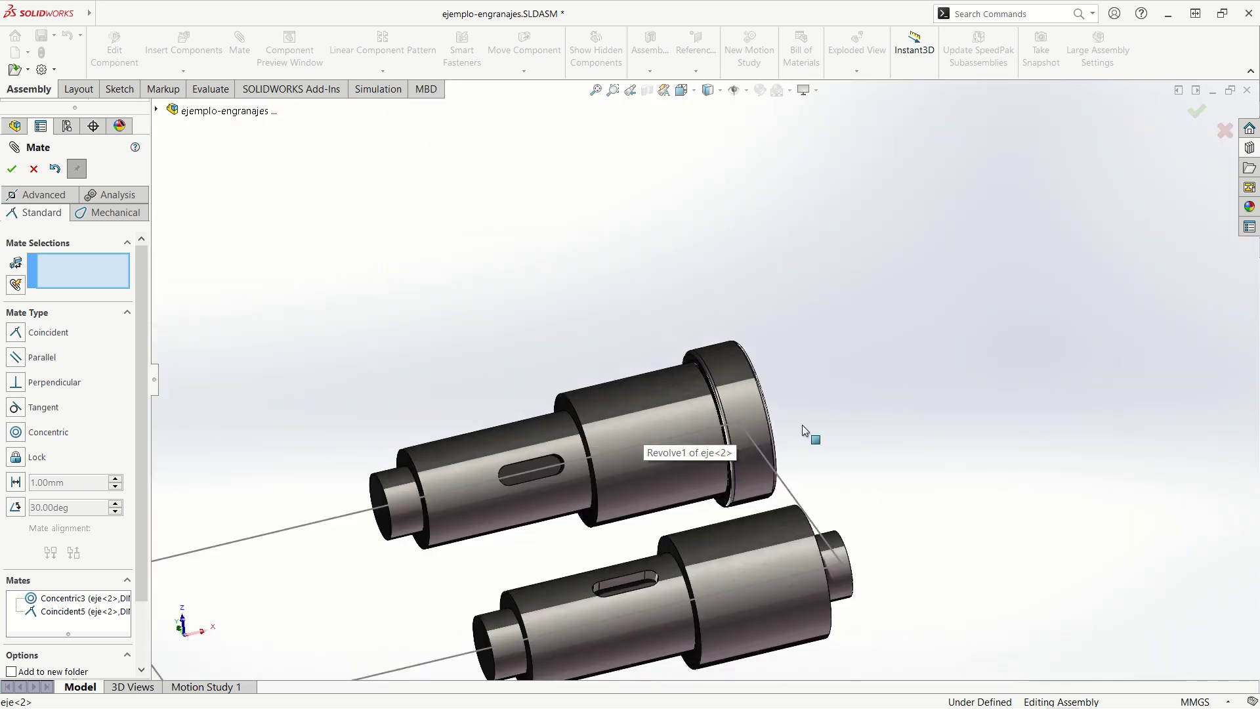
{"action": "left_click", "coordinate": [12, 168]}
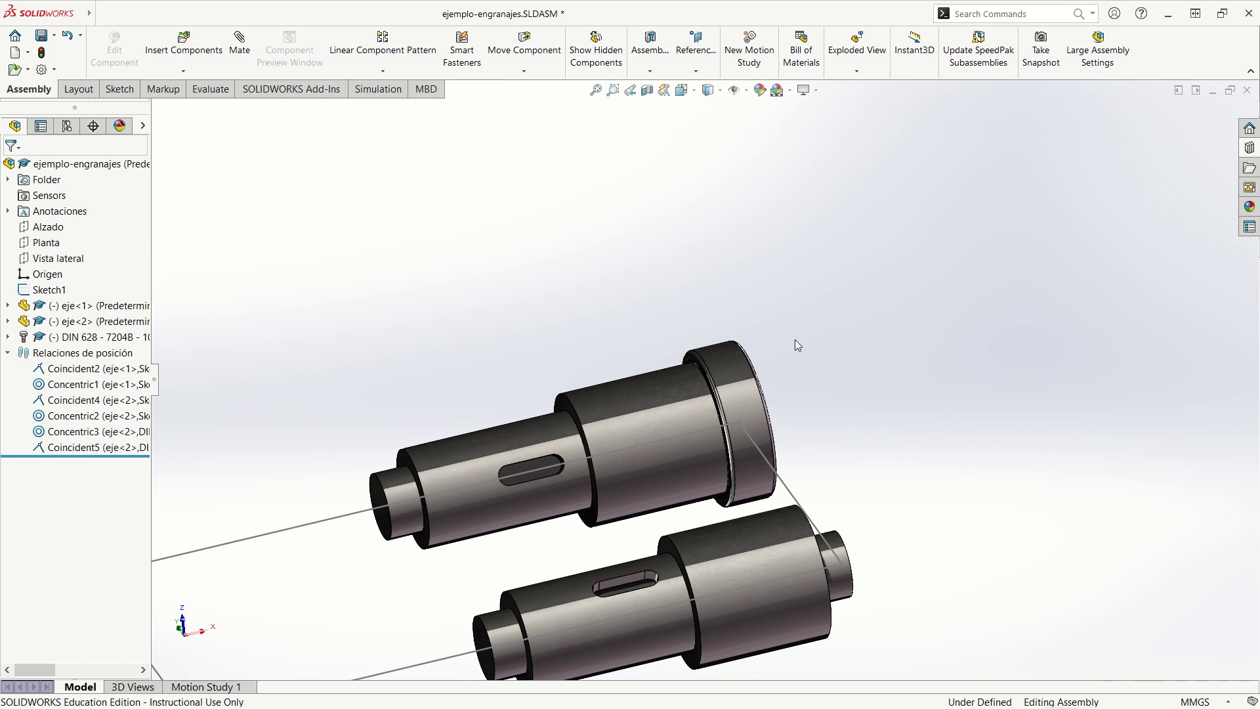
- Copy the DIN 628 bearing with mates onto the lower shaft's end and shoulder
{"action": "right_click", "coordinate": [74, 338]}
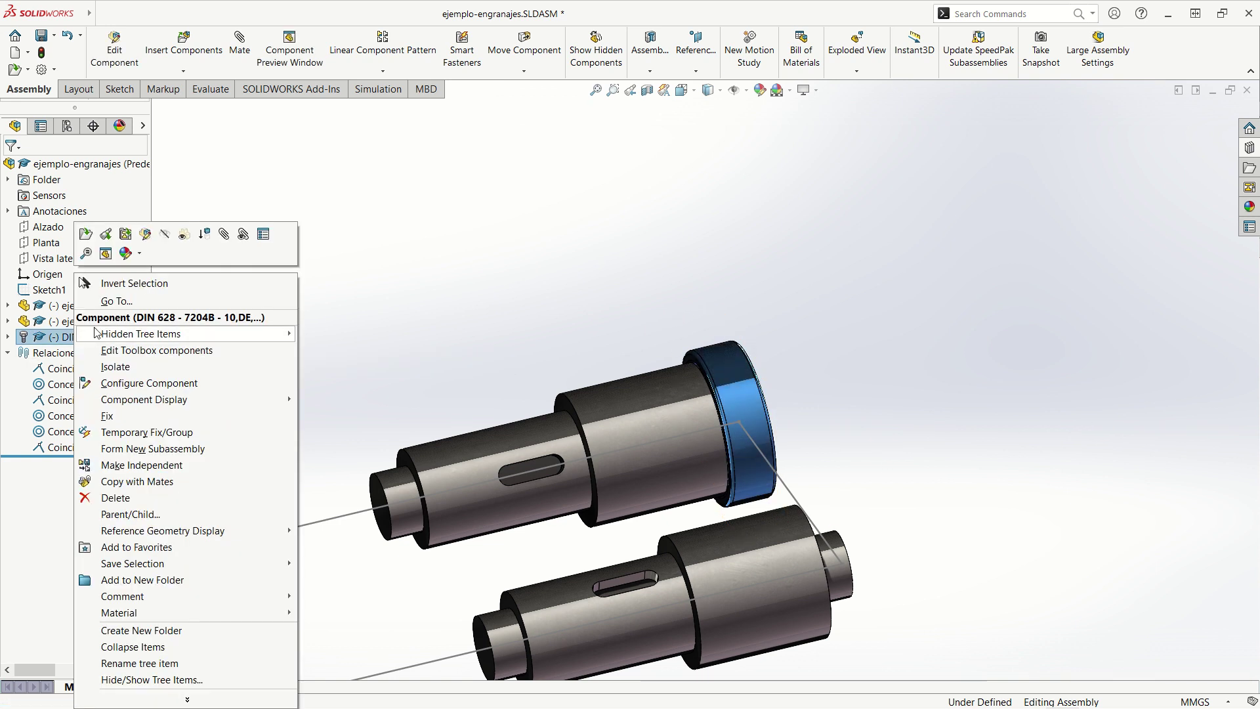
{"action": "left_click", "coordinate": [137, 481]}
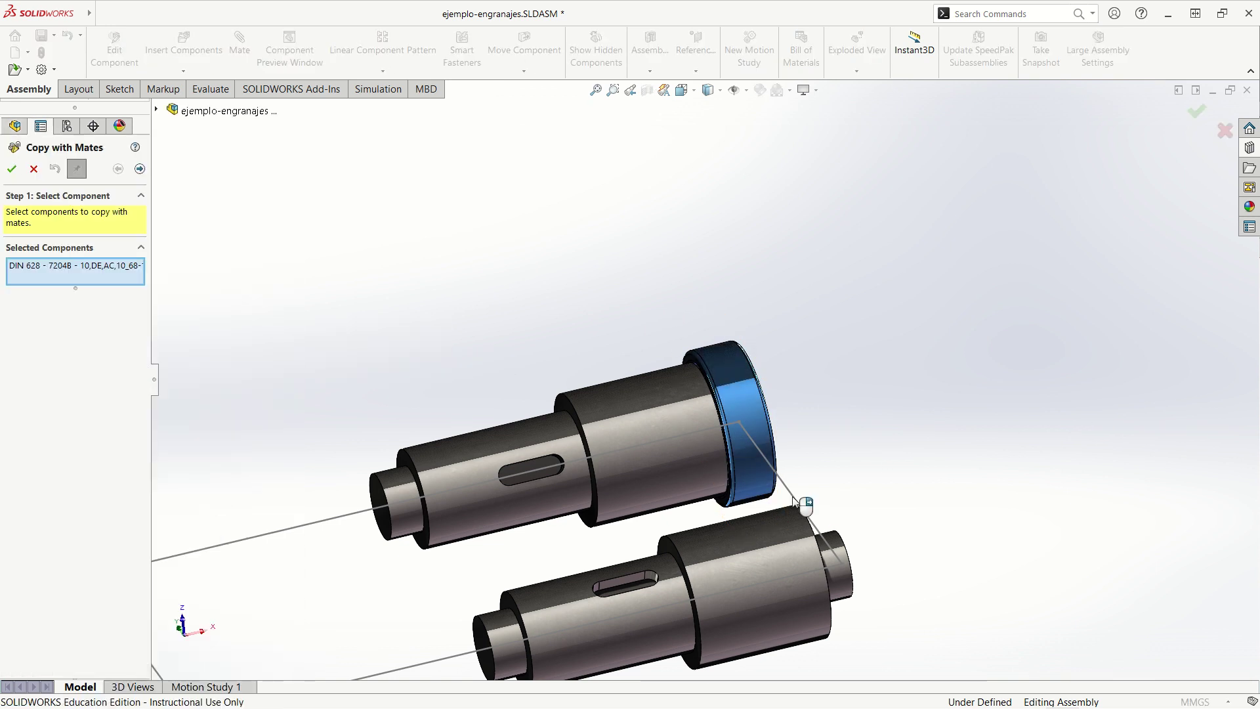
{"action": "left_click", "coordinate": [139, 170]}
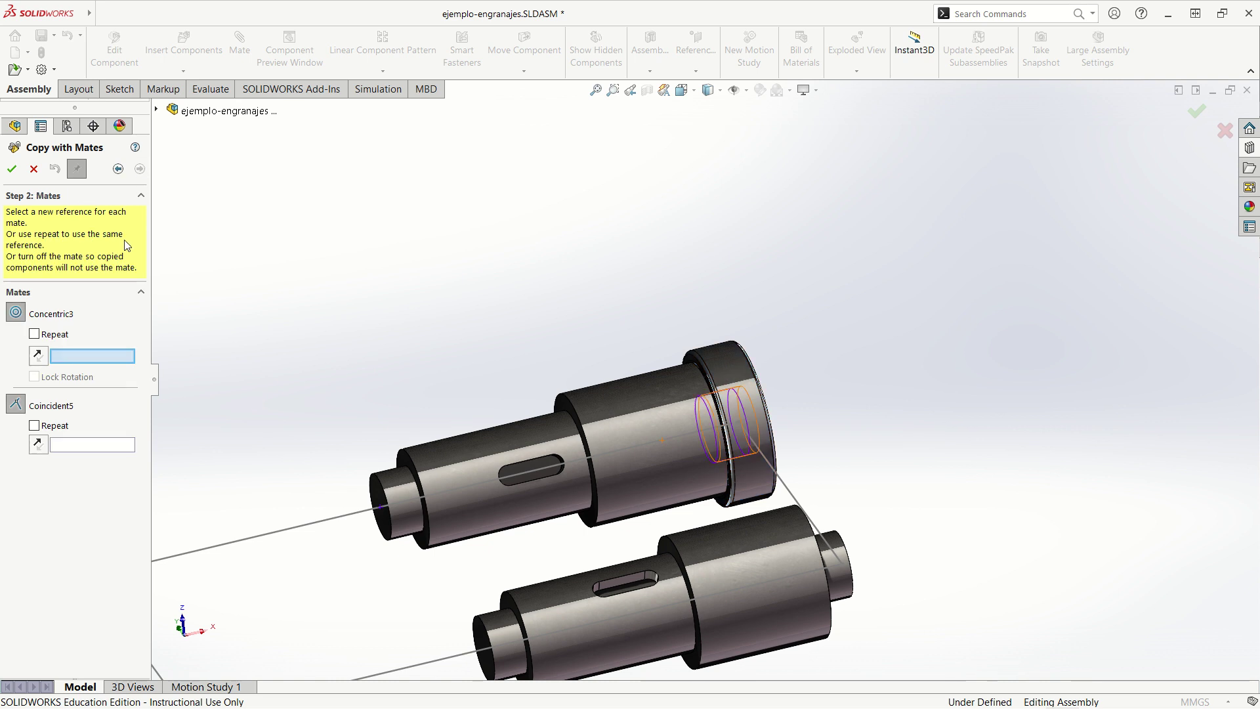
{"action": "left_click", "coordinate": [841, 563]}
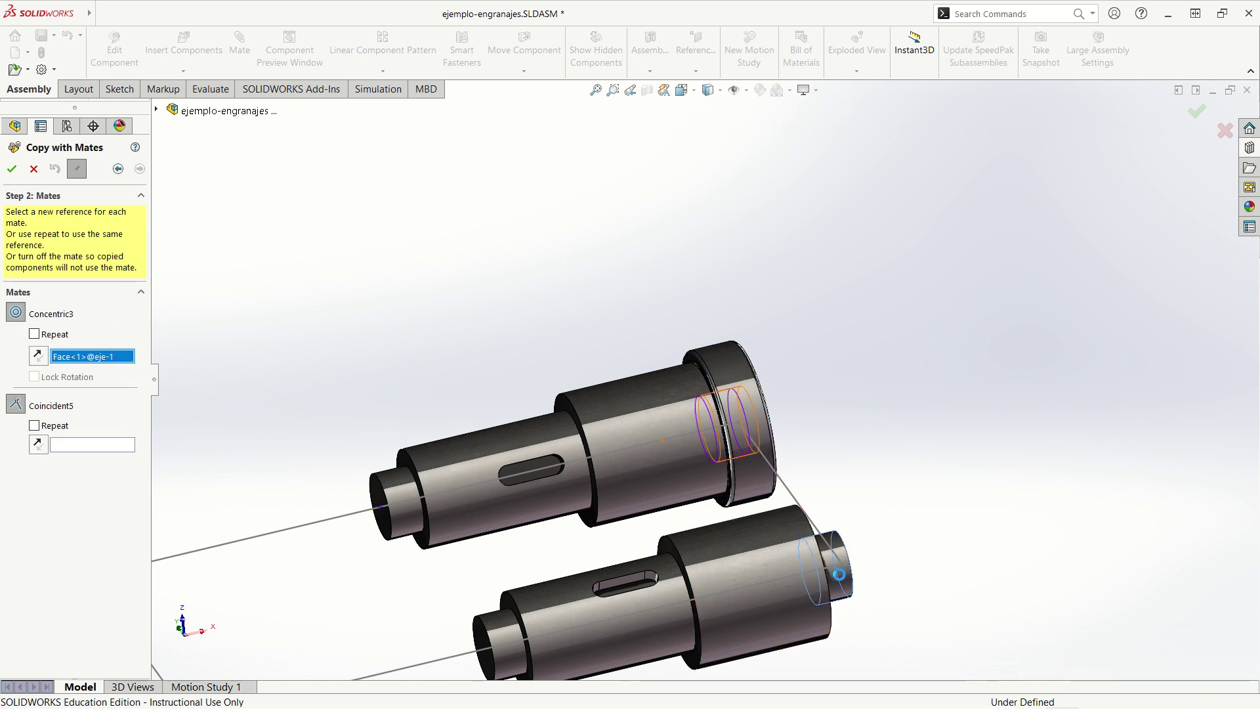
{"action": "middle_click_drag", "start_coordinate": [899, 546], "coordinate": [856, 528]}
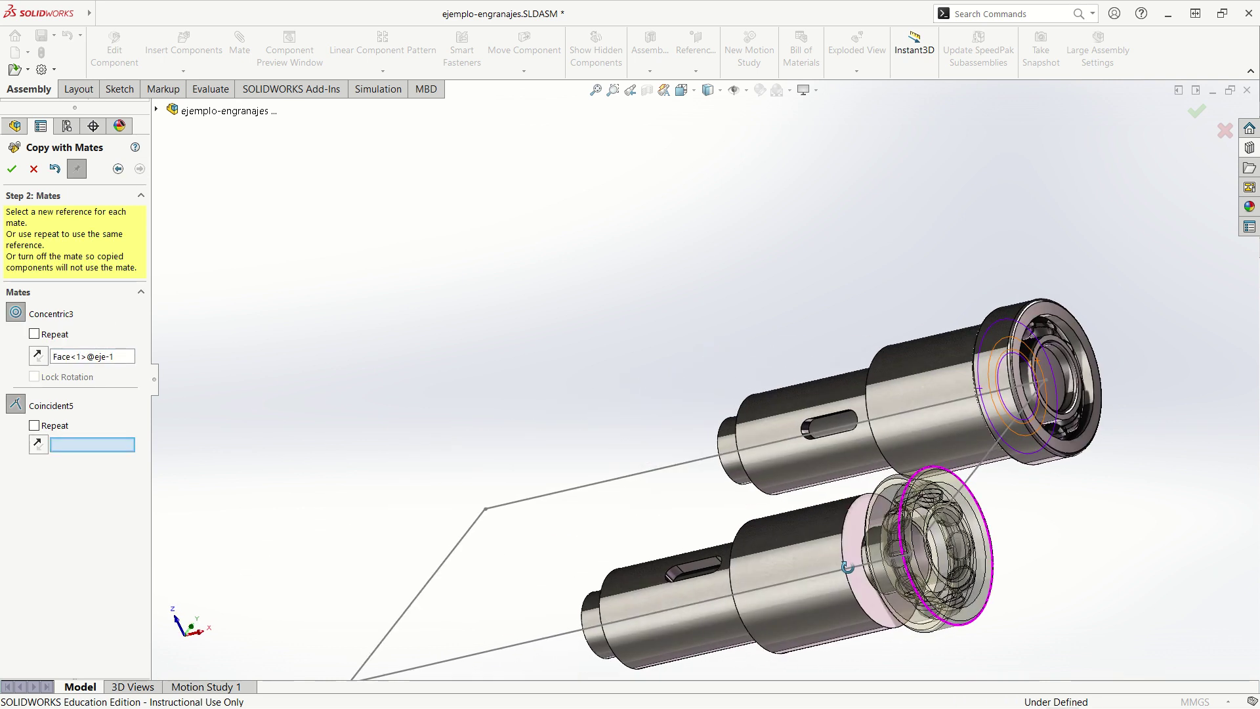
{"action": "left_click", "coordinate": [856, 525]}
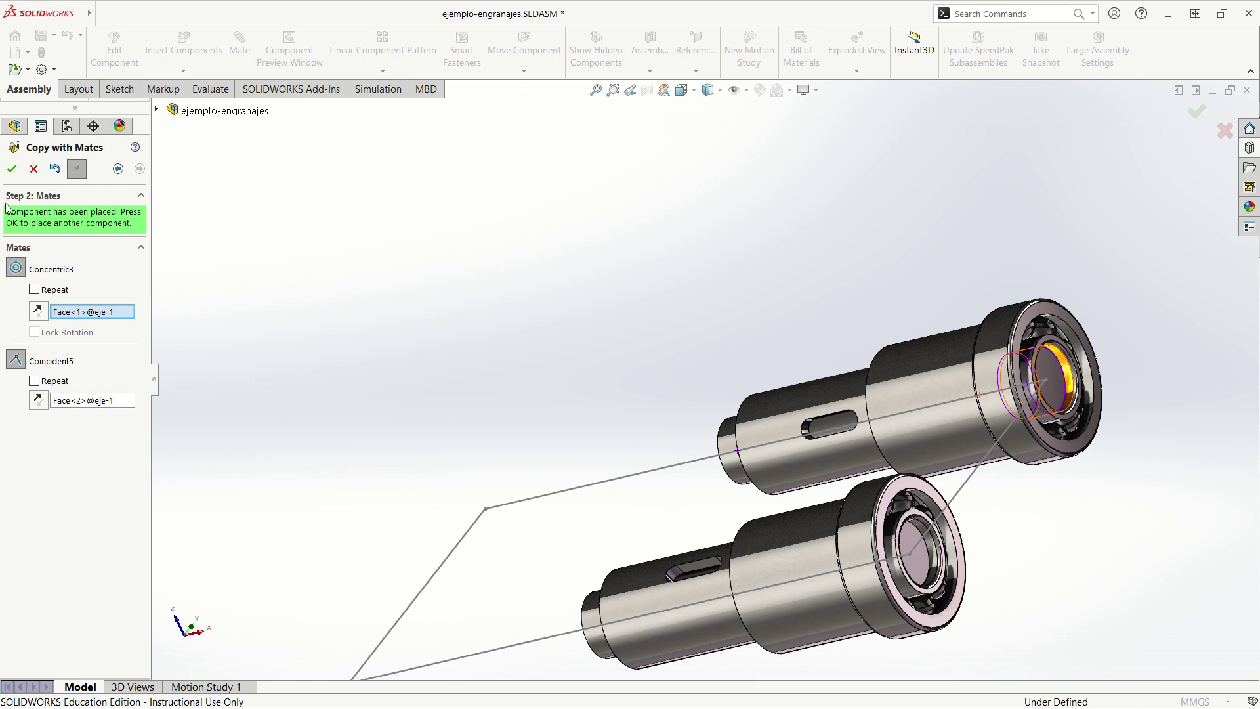
{"action": "left_click", "coordinate": [11, 169]}
- Place two more bearing copies on the remaining shaft ends, including the upper shaft's left end
{"action": "mouse_move", "coordinate": [663, 499]}
{"action": "middle_mouse_down"}
{"action": "mouse_move", "coordinate": [736, 581]}
{"action": "mouse_move", "coordinate": [801, 568]}
{"action": "middle_mouse_up"}
{"action": "left_click", "coordinate": [748, 591]}
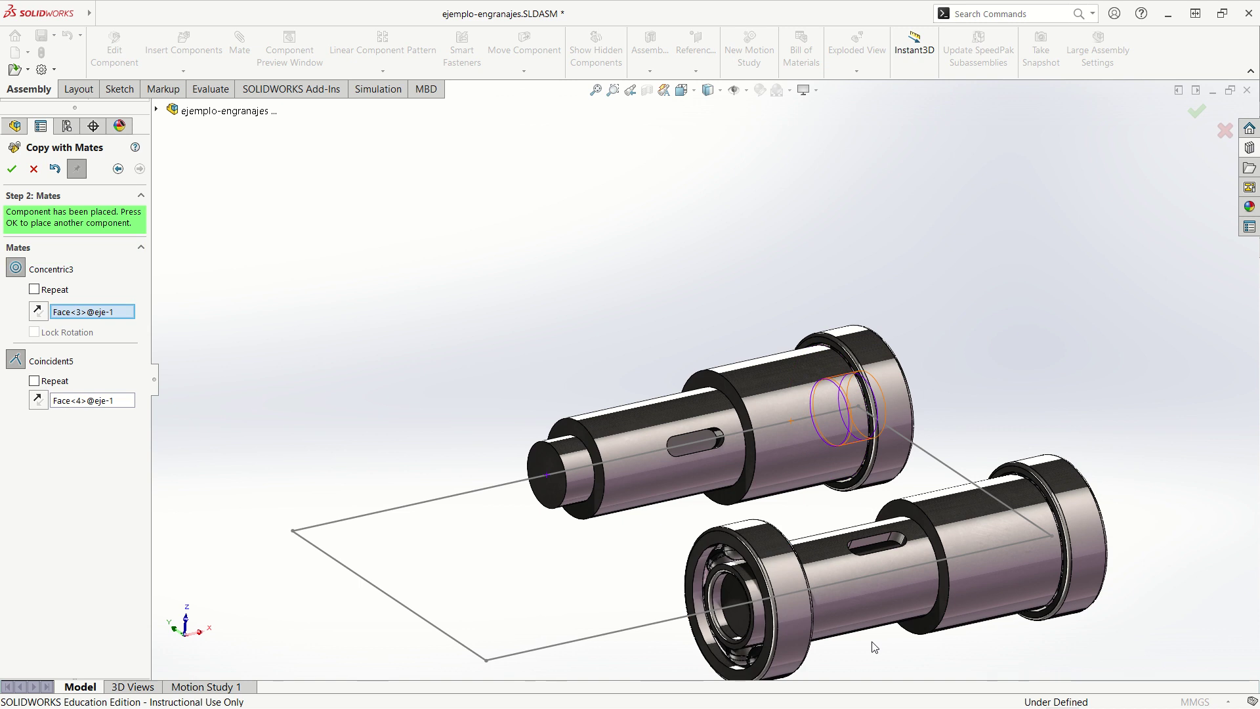
{"action": "left_click", "coordinate": [12, 169]}
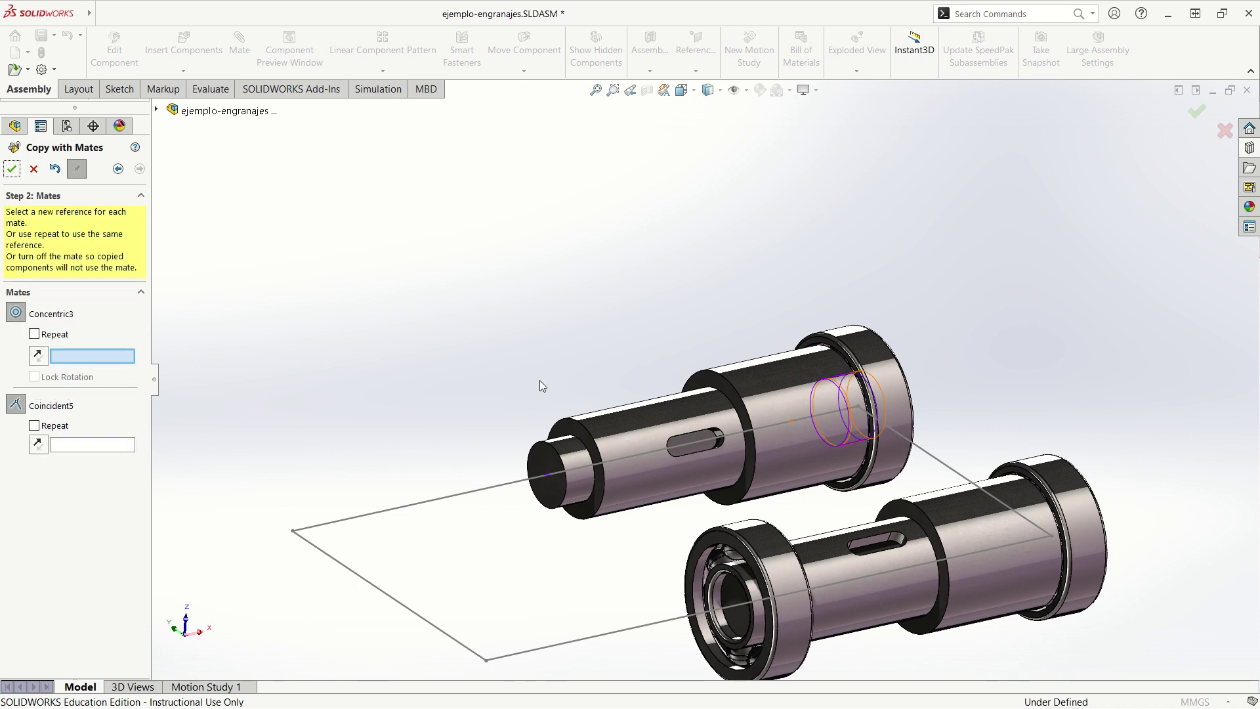
{"action": "left_click", "coordinate": [565, 440]}
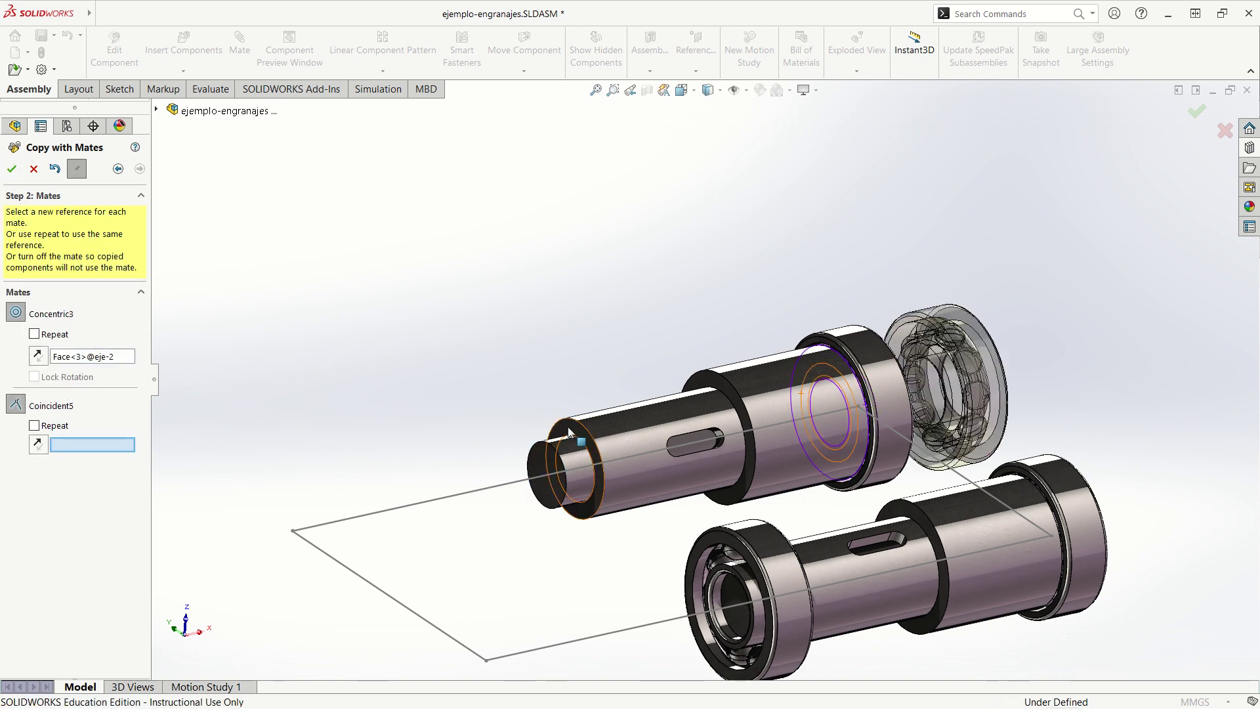
{"action": "left_click", "coordinate": [568, 431]}
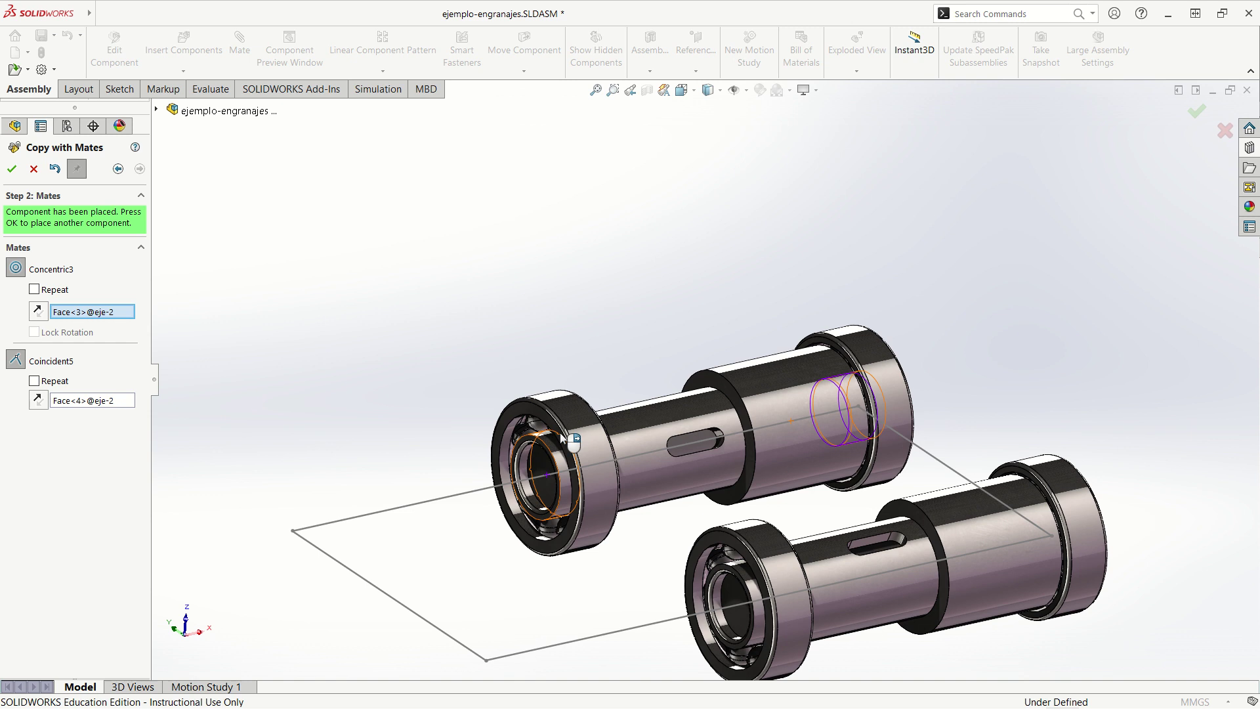
{"action": "left_click", "coordinate": [12, 169]}
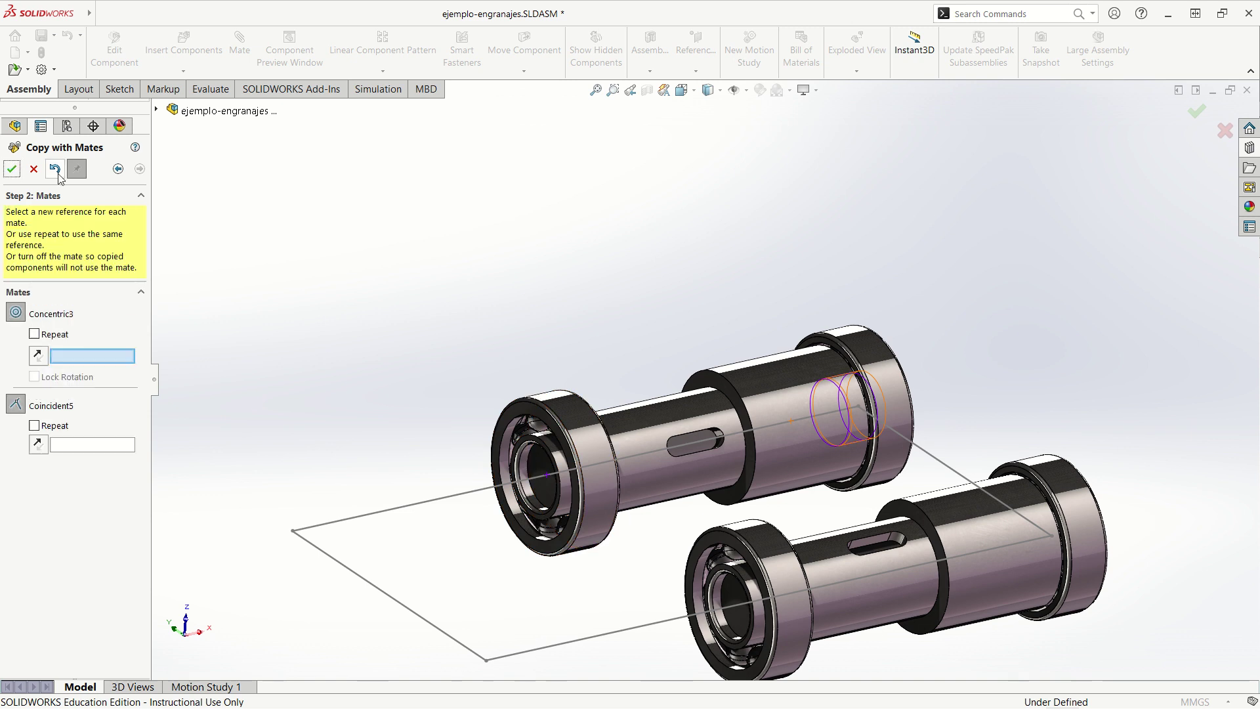
{"action": "left_click", "coordinate": [33, 169]}
{"action": "mouse_move", "coordinate": [533, 327]}
{"action": "middle_mouse_down"}
{"action": "mouse_move", "coordinate": [437, 329]}
{"action": "mouse_move", "coordinate": [416, 374]}
{"action": "middle_mouse_up"}
{"action": "scroll", "coordinate": [416, 374], "scroll_direction": "up", "scroll_amount": 3}
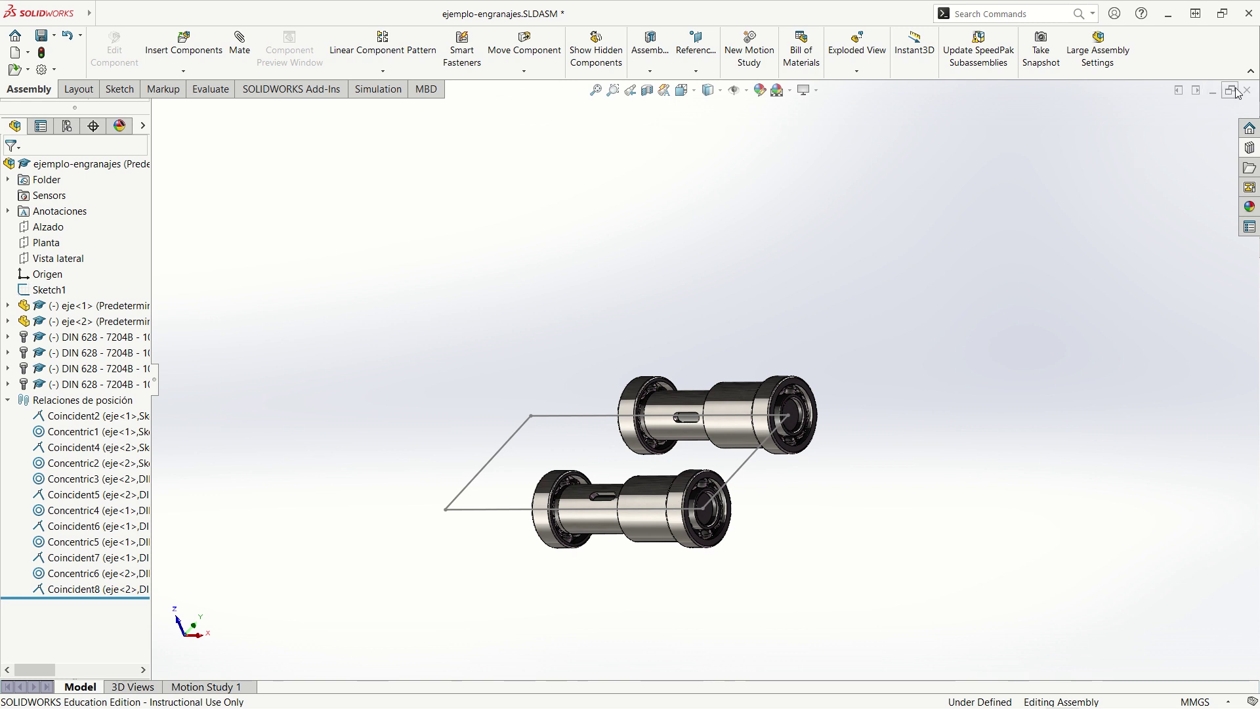
- Insert the Helical Gear from Design Library DIN > Power Transmission > Gears into the assembly
{"action": "left_click", "coordinate": [1249, 148]}
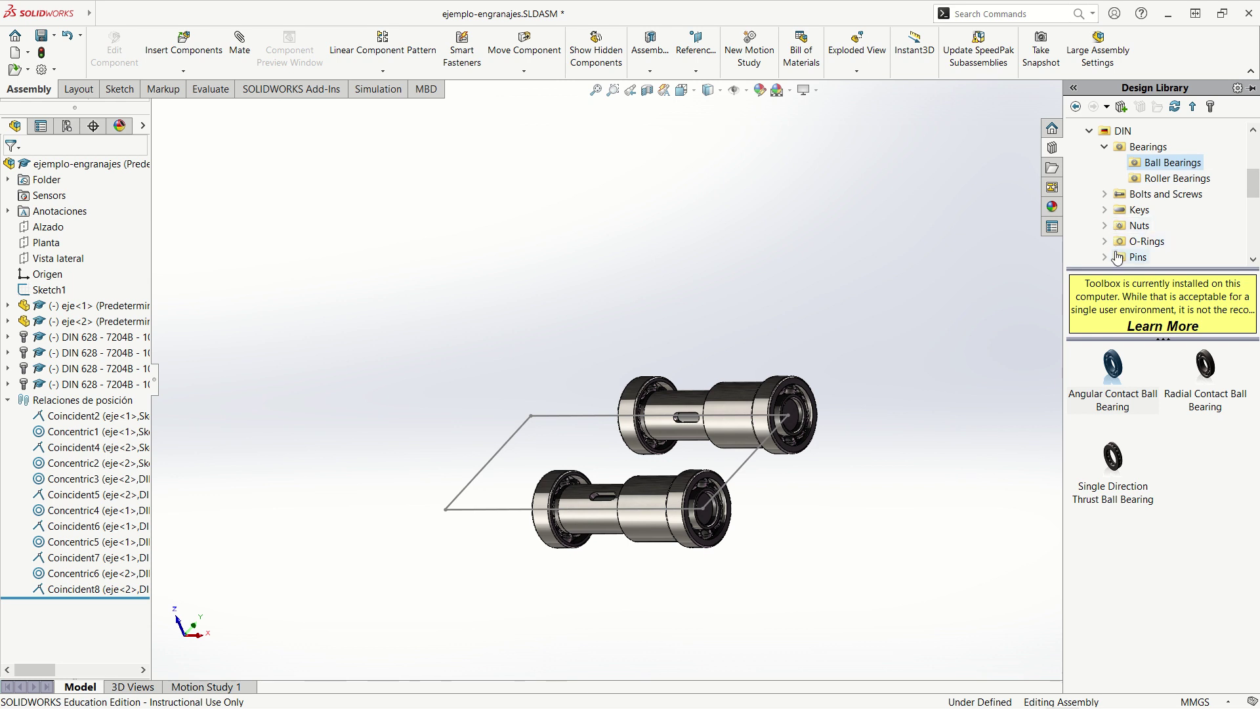
{"action": "left_click", "coordinate": [1253, 260]}
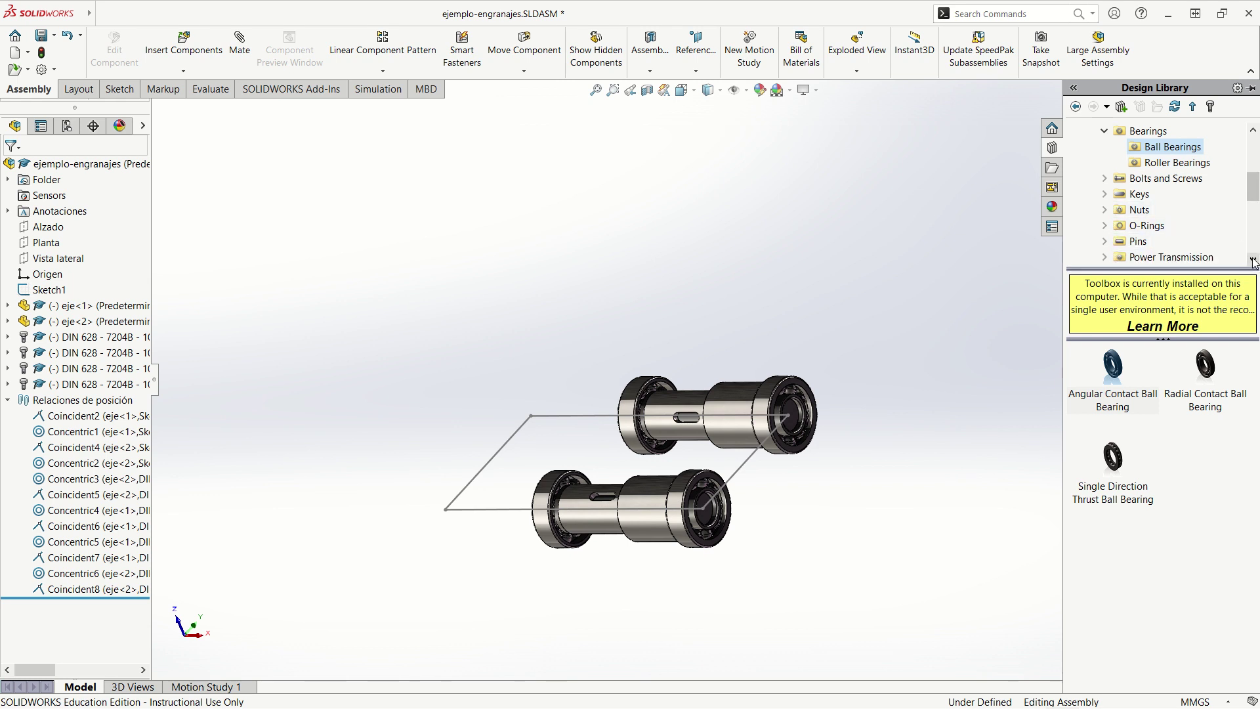
{"action": "left_click", "coordinate": [1253, 260]}
{"action": "left_click", "coordinate": [1253, 259]}
{"action": "left_click", "coordinate": [1253, 259]}
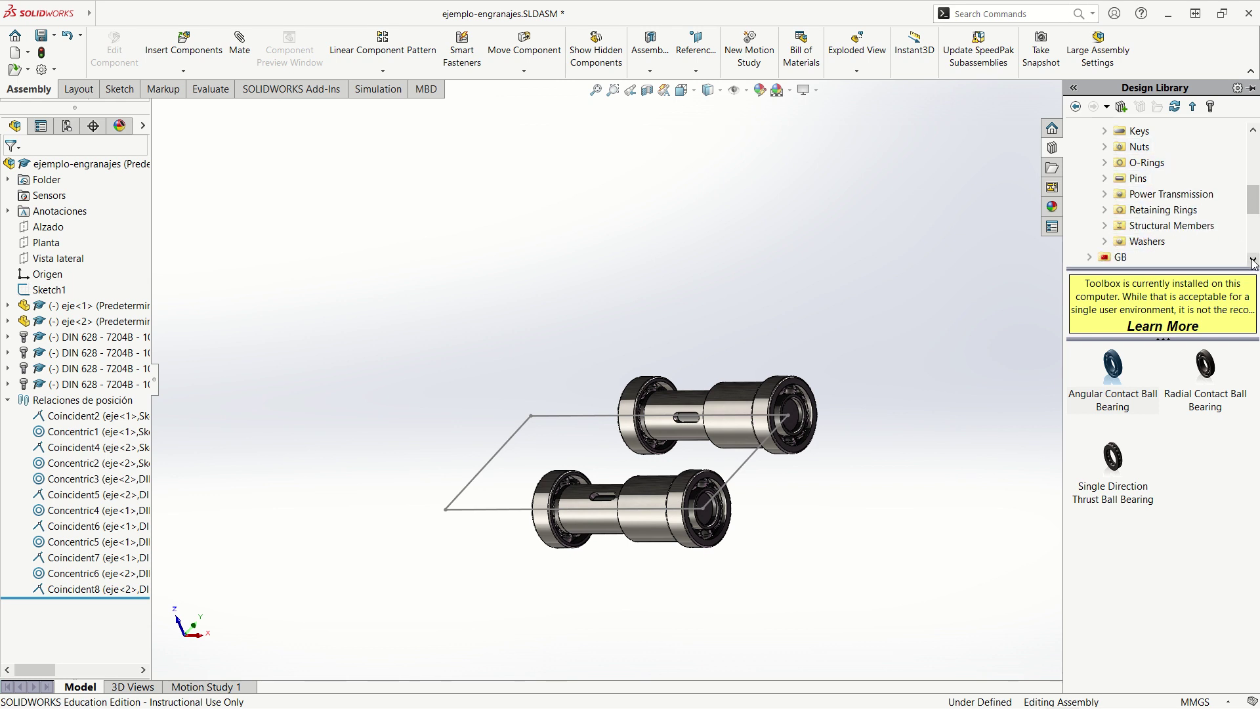
{"action": "left_click", "coordinate": [1104, 194]}
{"action": "left_click", "coordinate": [1155, 225]}
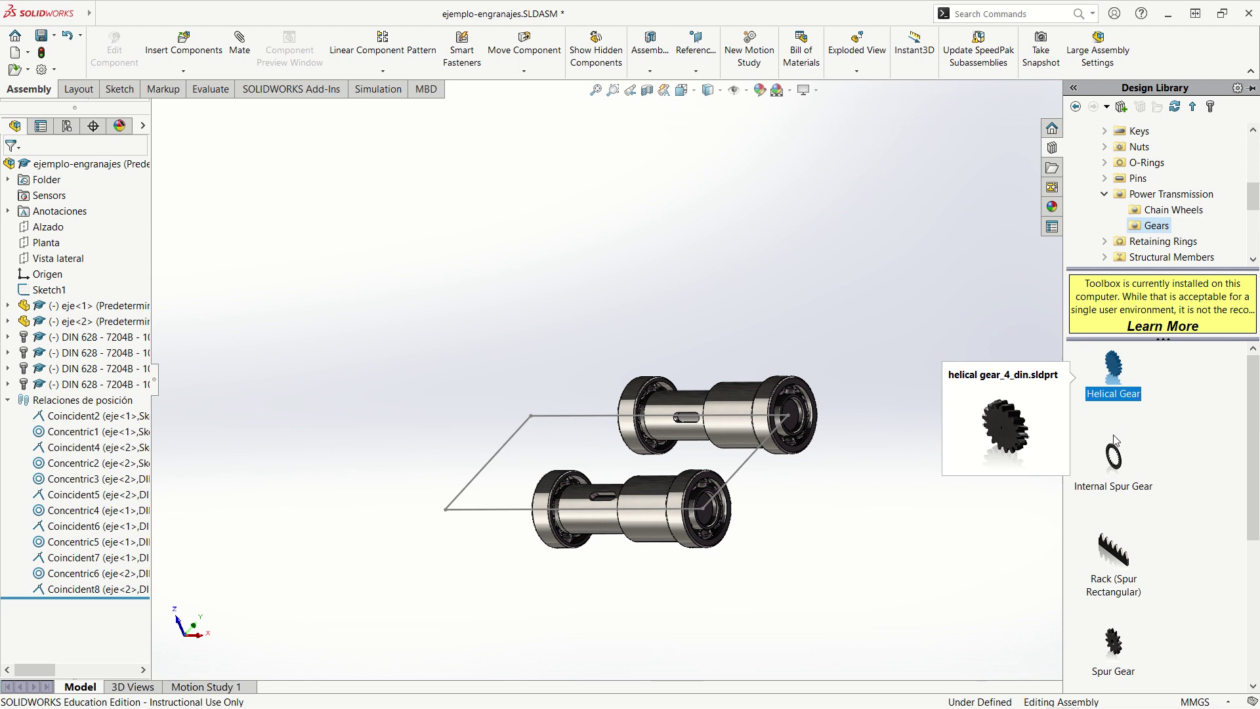
{"action": "left_click", "coordinate": [1119, 646]}
{"action": "left_click", "coordinate": [1114, 371]}
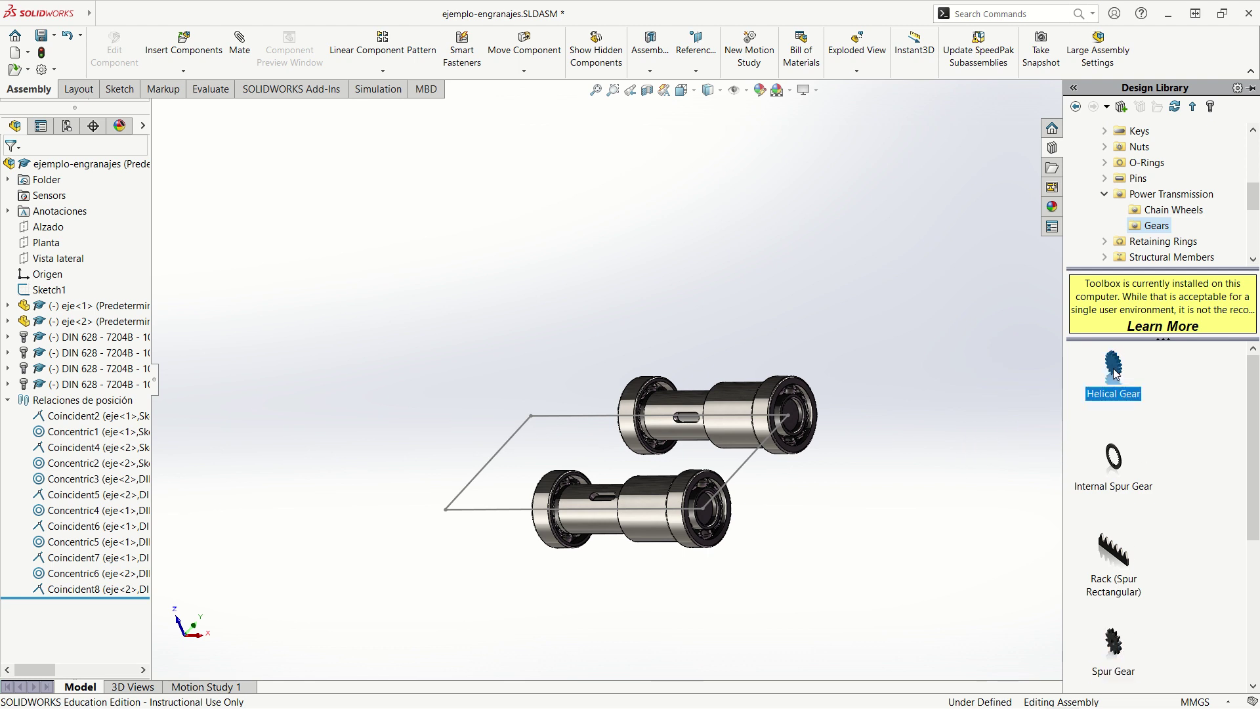
{"action": "right_click", "coordinate": [1114, 372]}
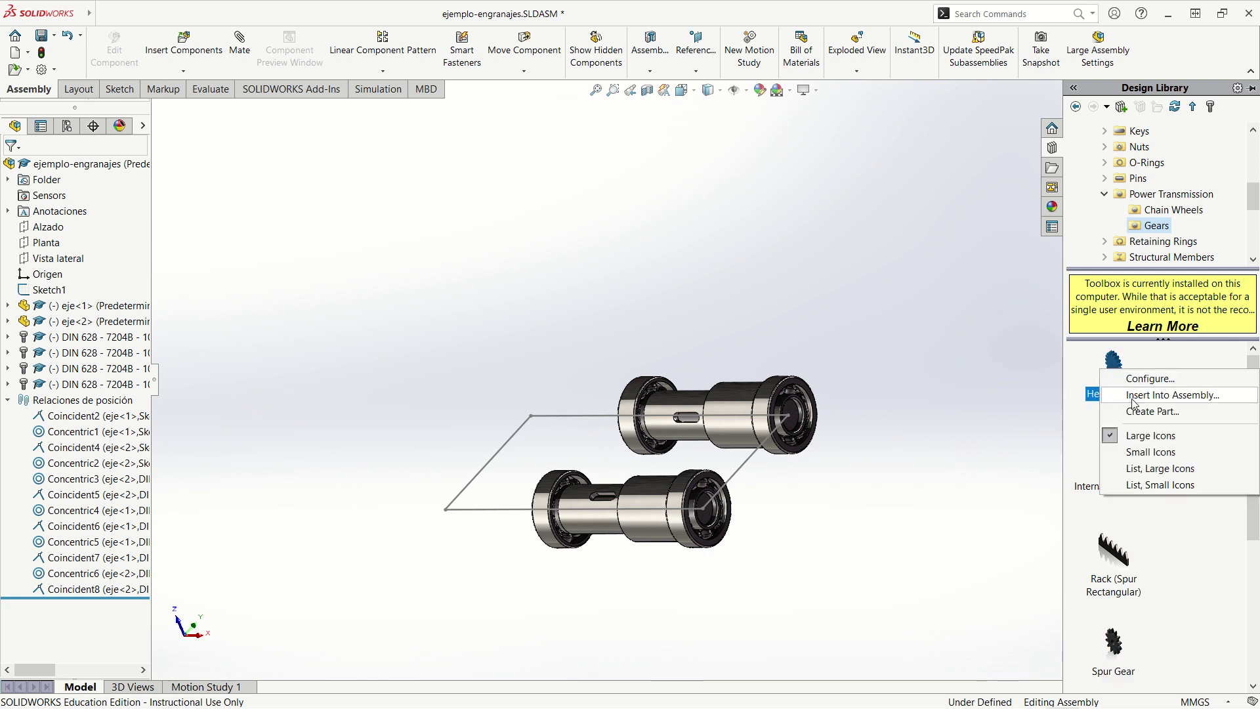
{"action": "left_click", "coordinate": [1153, 411]}
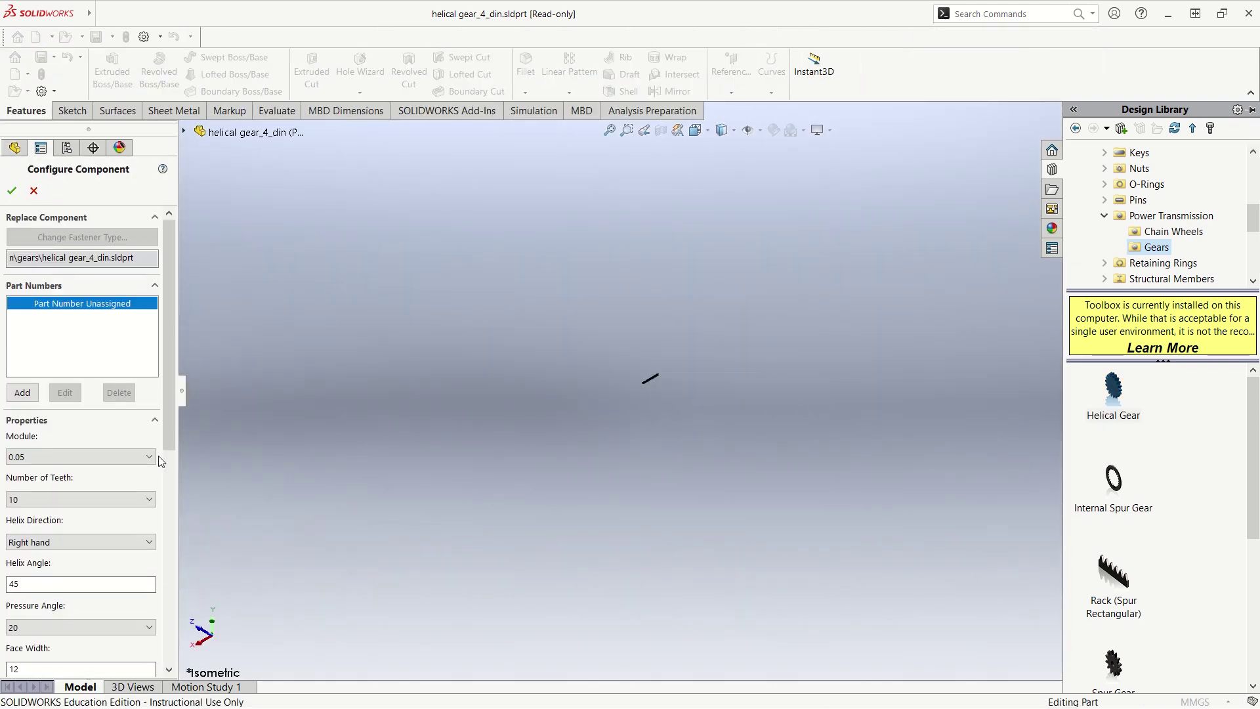
- Choose Module 1 and 21 teeth for the helical gear in Configure Component
{"action": "left_click", "coordinate": [128, 458]}
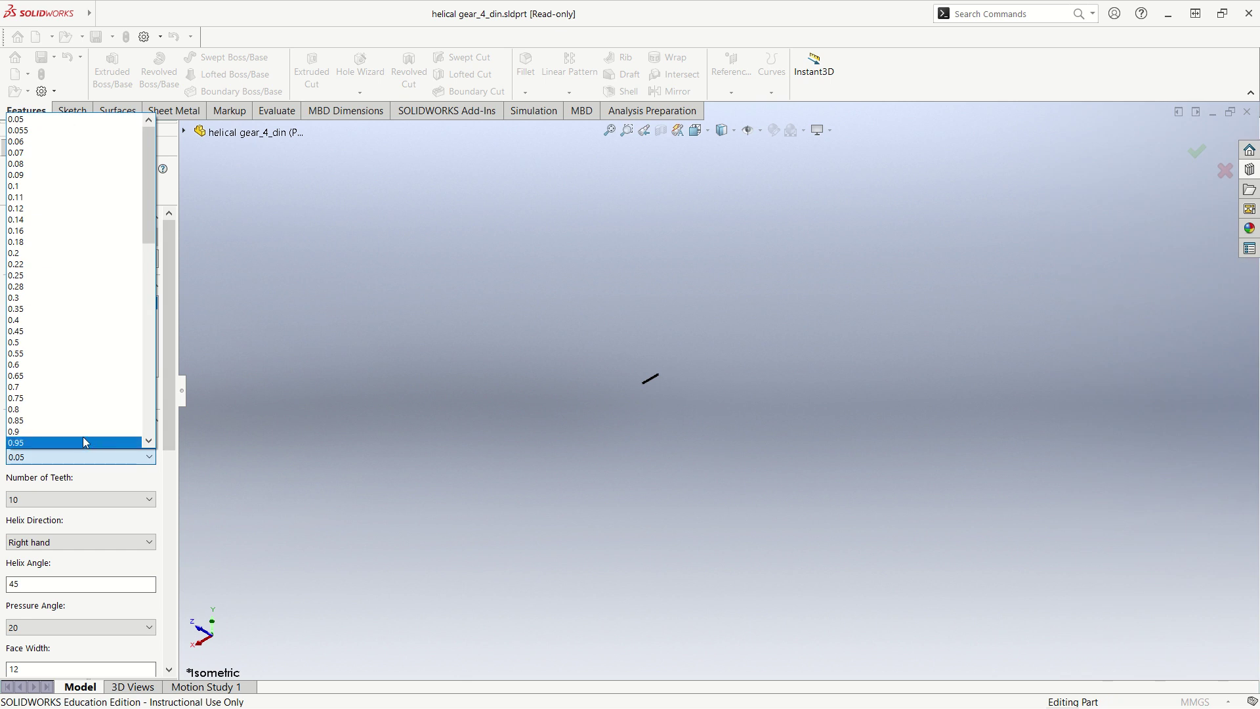
{"action": "scroll", "coordinate": [150, 424], "scroll_direction": "down", "scroll_amount": 7}
{"action": "scroll", "coordinate": [152, 430], "scroll_direction": "down", "scroll_amount": 3}
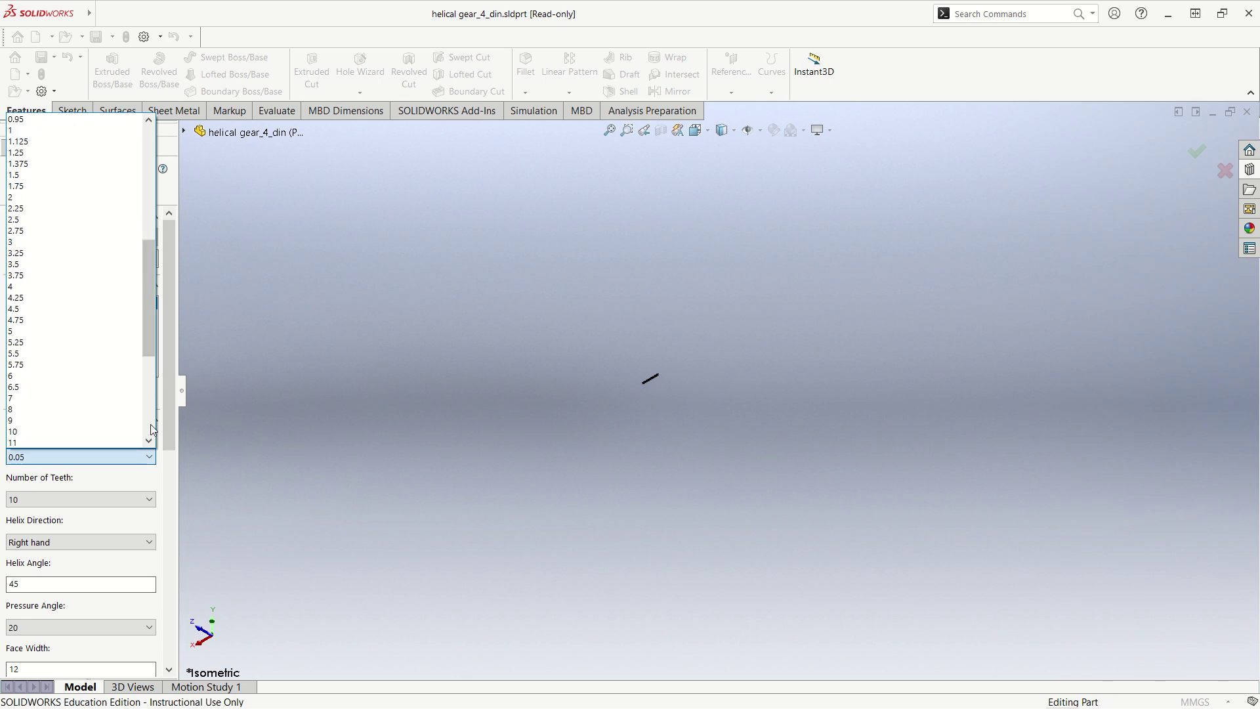
{"action": "left_click", "coordinate": [47, 135]}
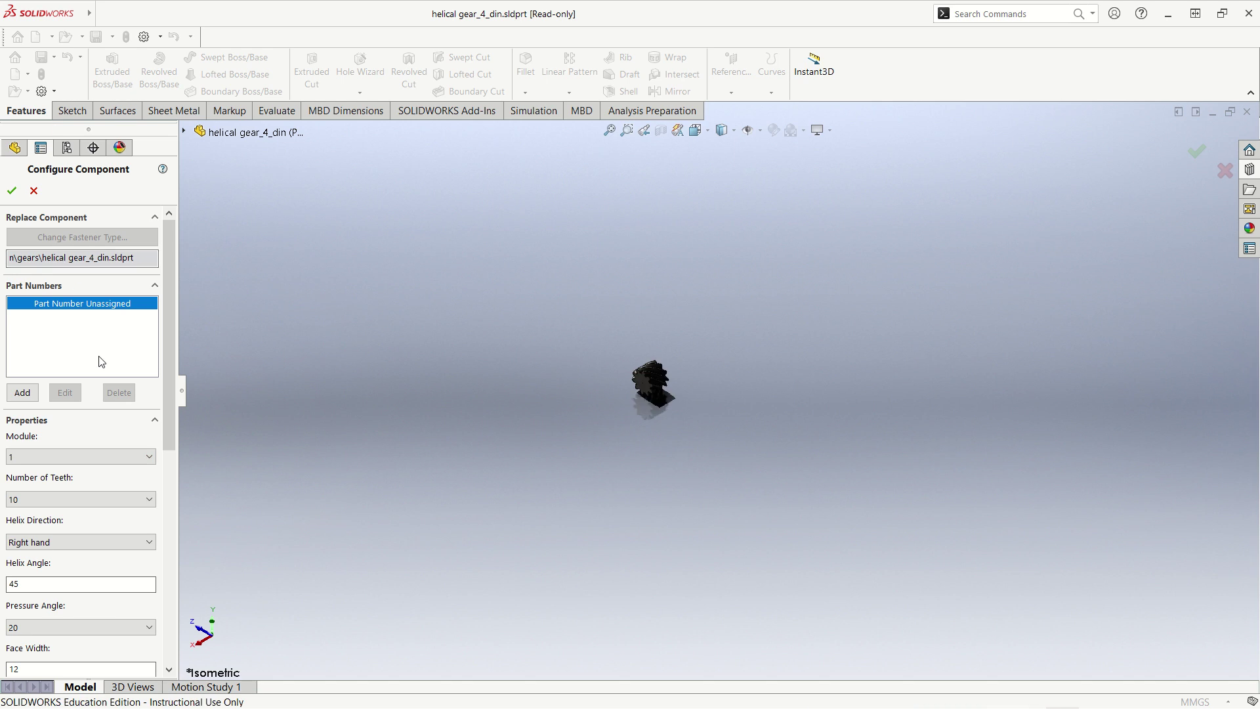
{"action": "left_click", "coordinate": [61, 500]}
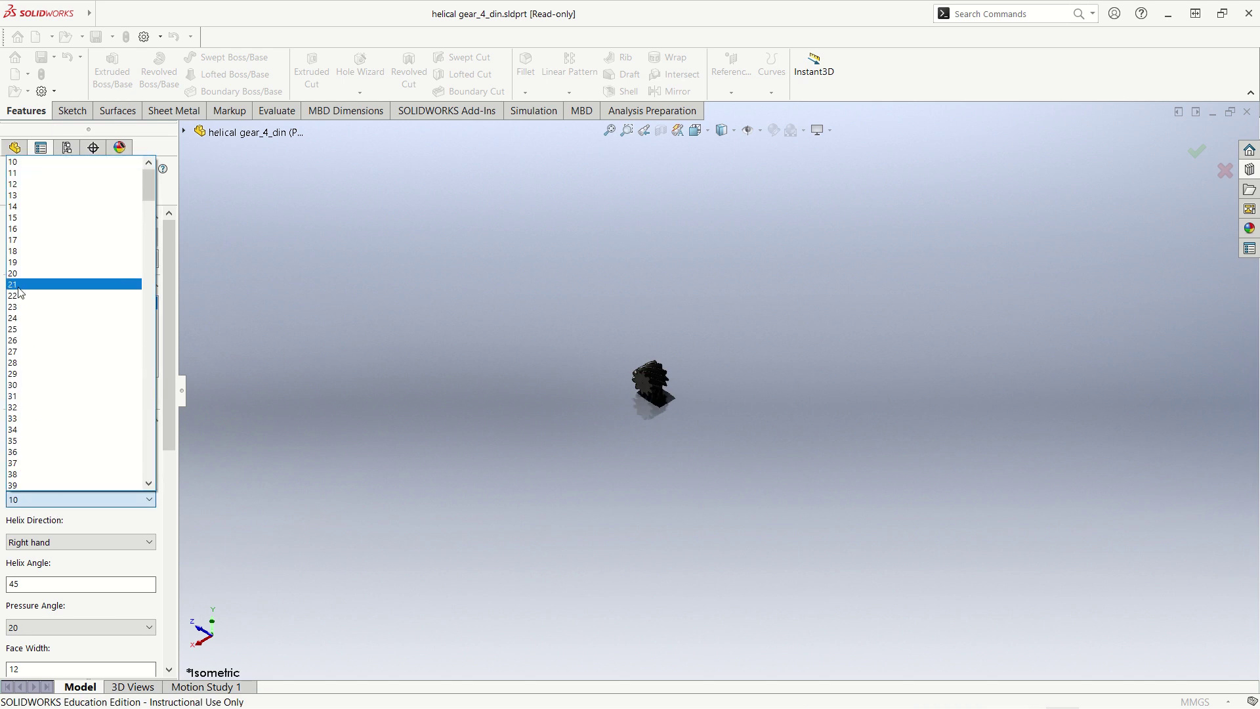
{"action": "left_click", "coordinate": [58, 284]}
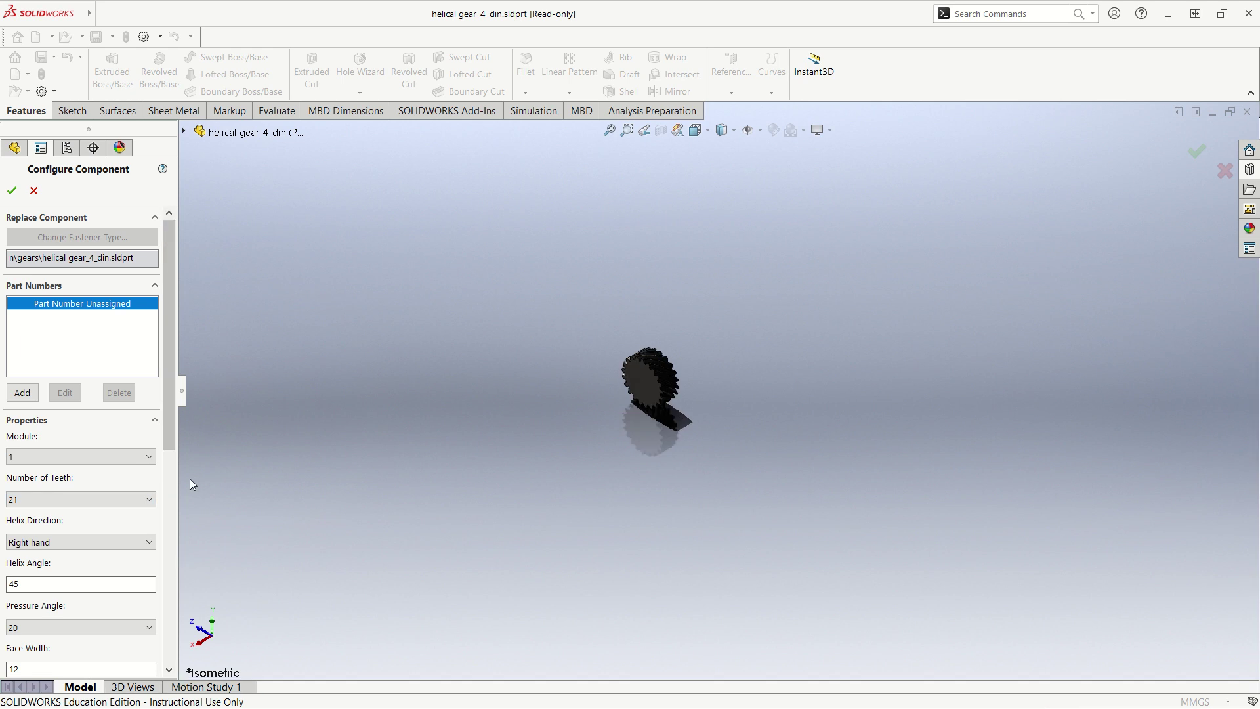
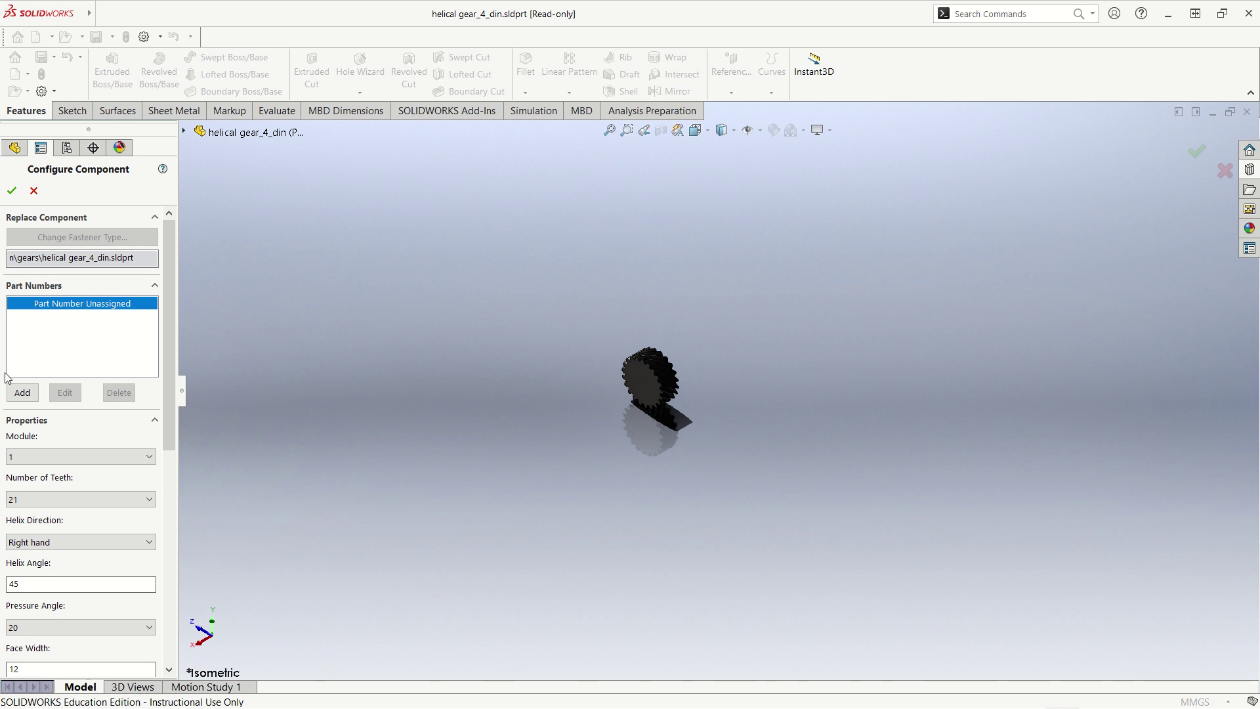
- Configure the helical gear with module 2 and a 30 nominal shaft diameter
{"action": "left_click", "coordinate": [57, 455]}
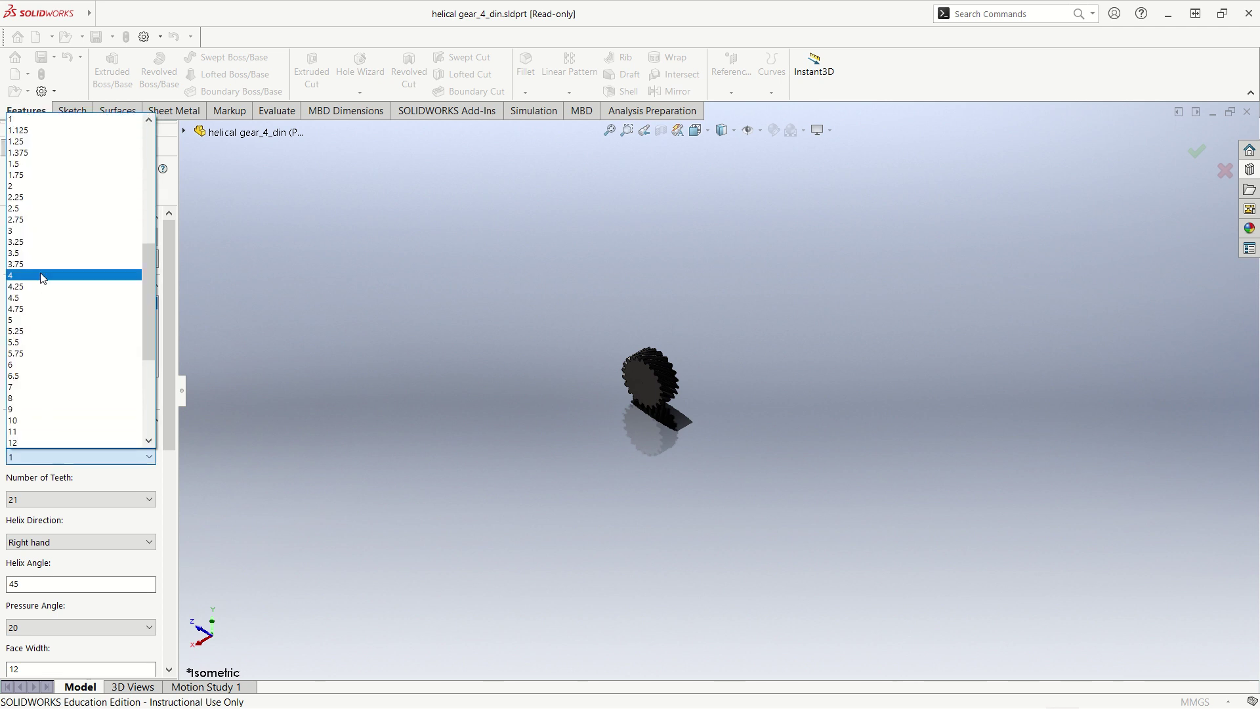
{"action": "left_click", "coordinate": [26, 186]}
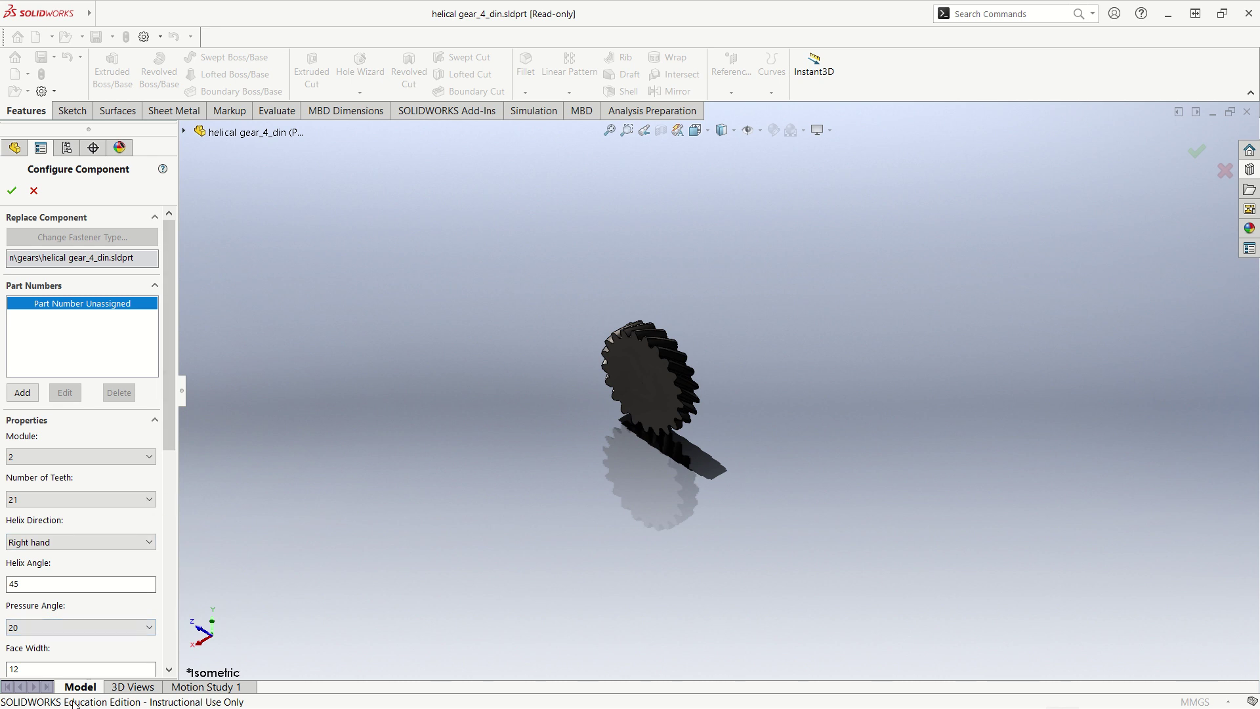
{"action": "left_click_drag", "start_coordinate": [167, 376], "coordinate": [180, 506]}
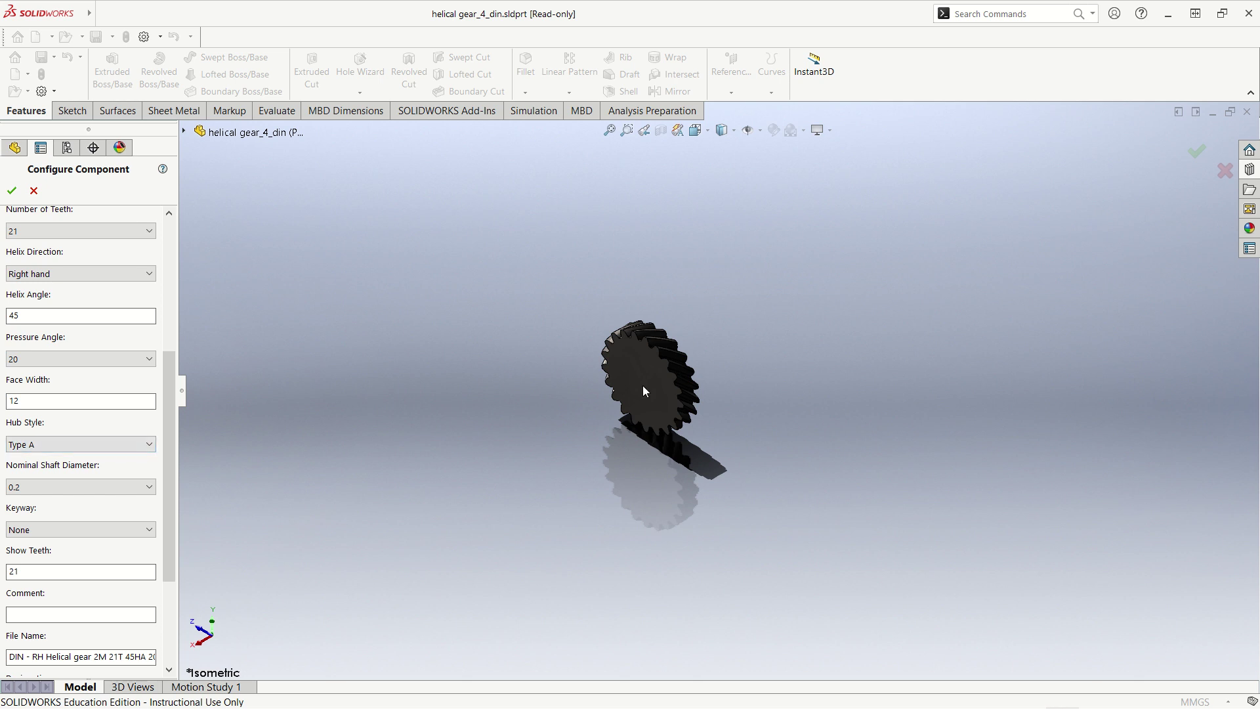
{"action": "left_click", "coordinate": [86, 492]}
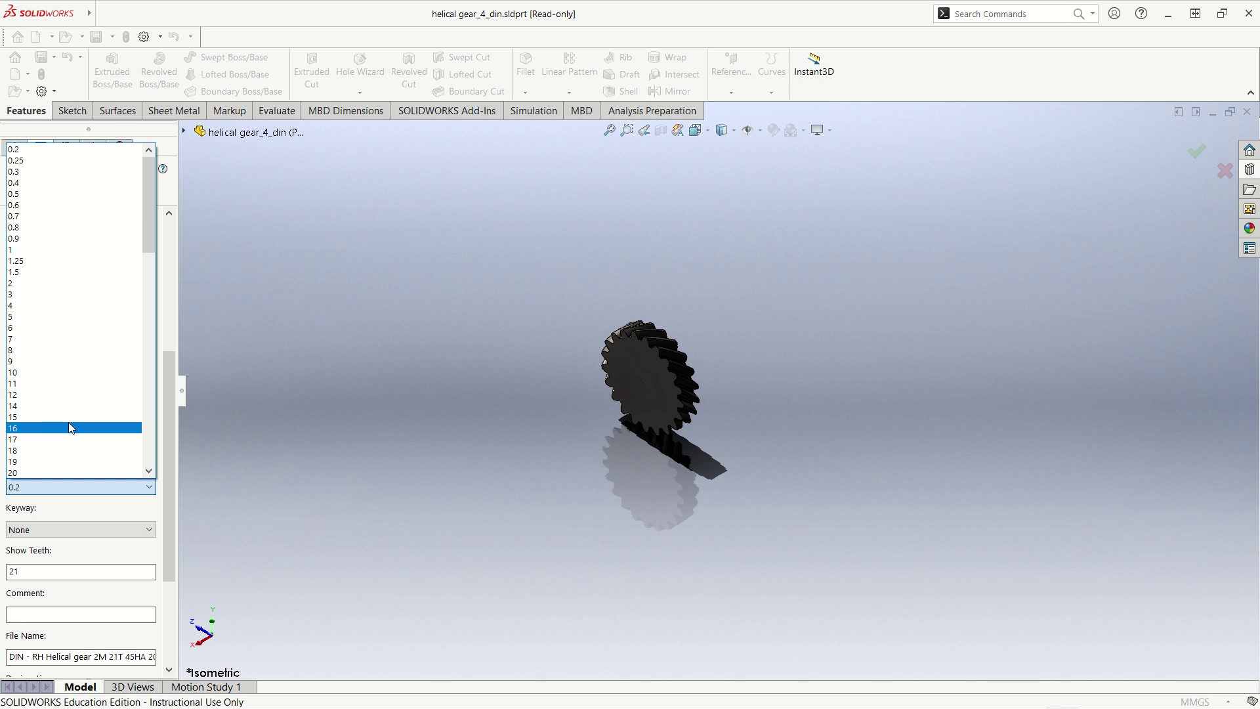
{"action": "left_click", "coordinate": [148, 456]}
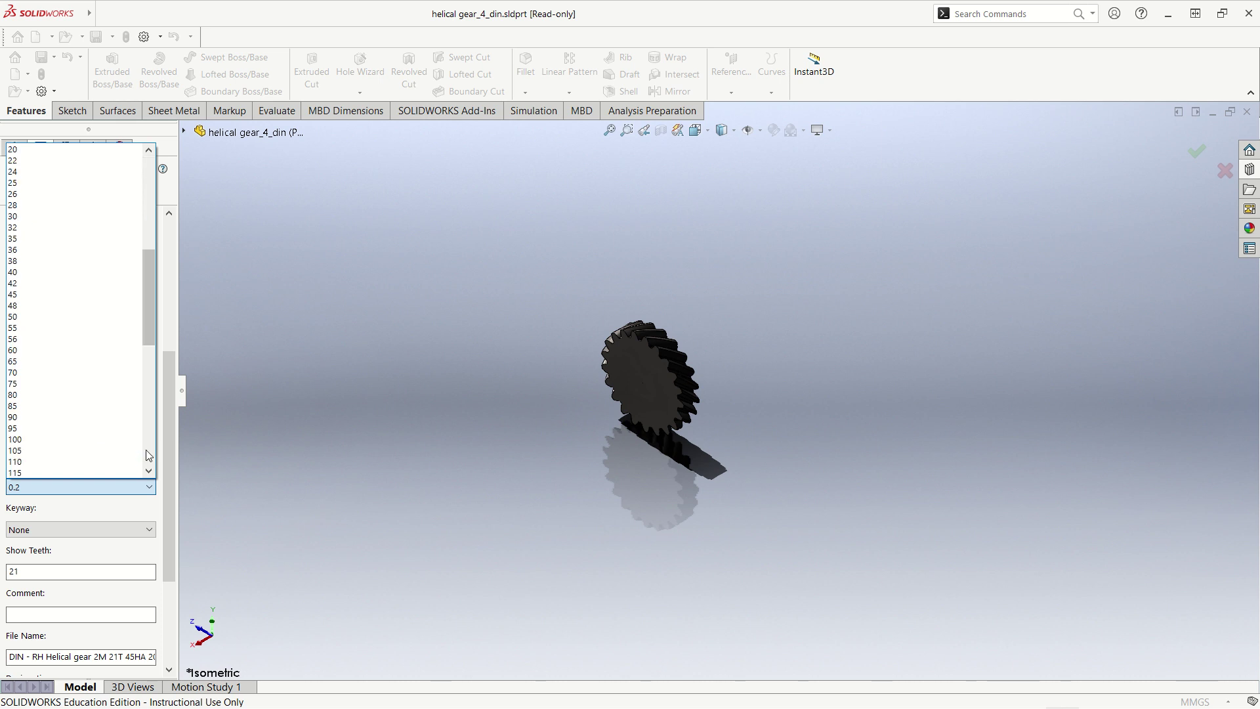
{"action": "left_click", "coordinate": [32, 215]}
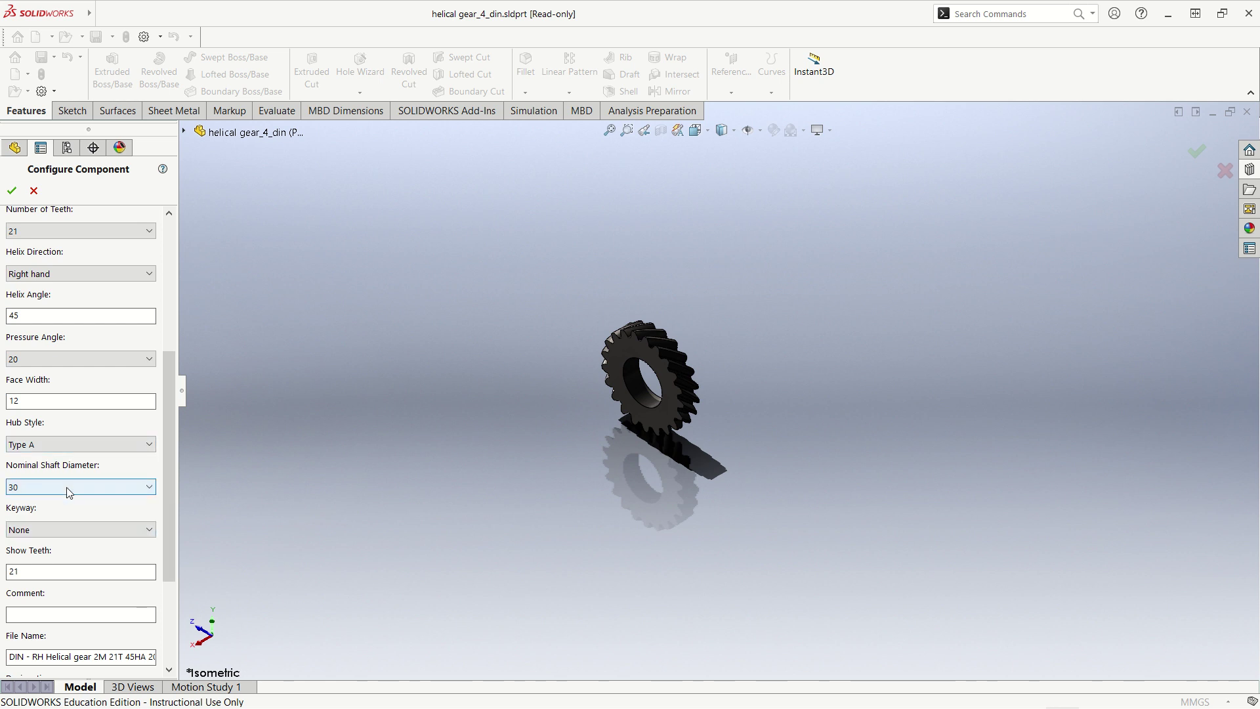
- Keep the Type A hub after trying Type B, and choose a Rectangular(1) keyway
{"action": "left_click", "coordinate": [84, 444]}
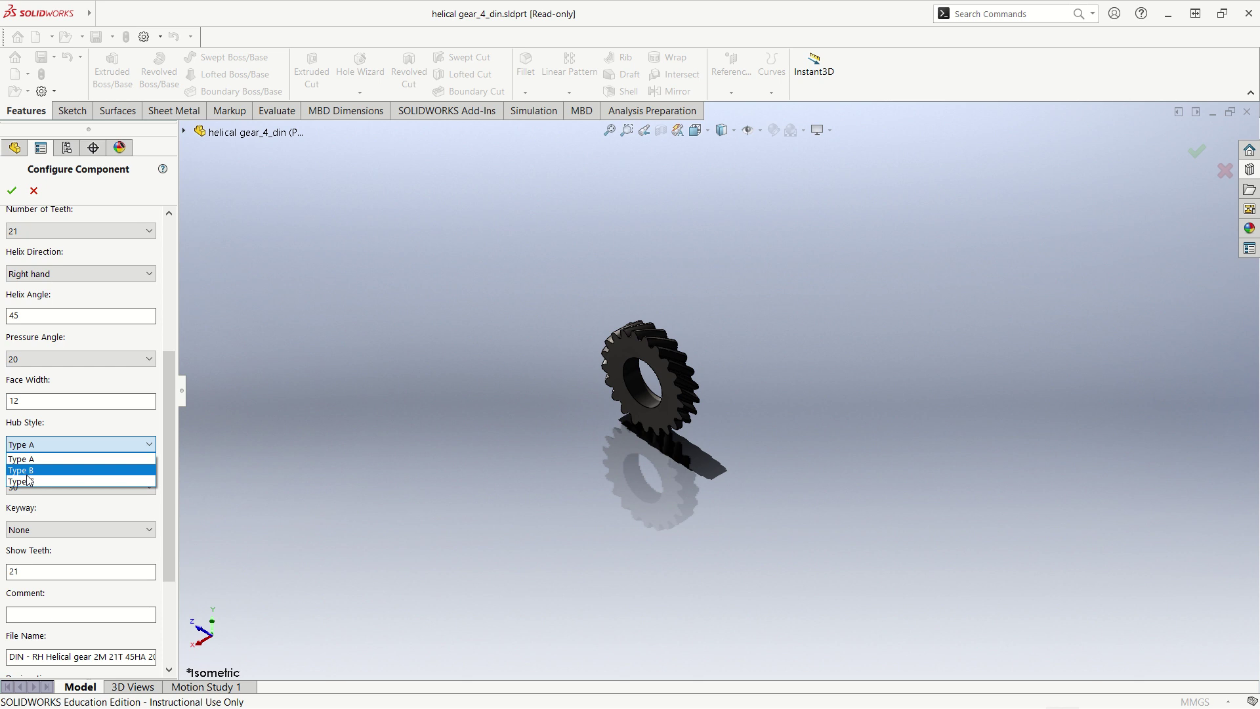
{"action": "left_click", "coordinate": [26, 472]}
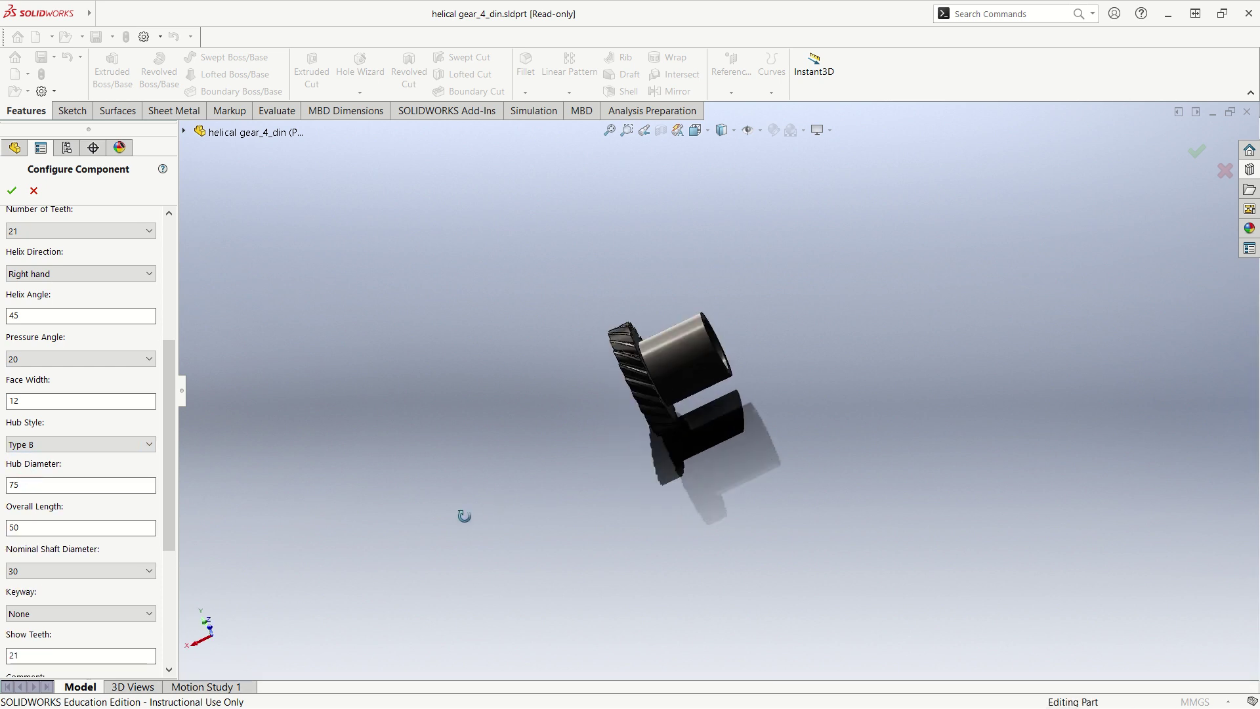
{"action": "left_click", "coordinate": [109, 446]}
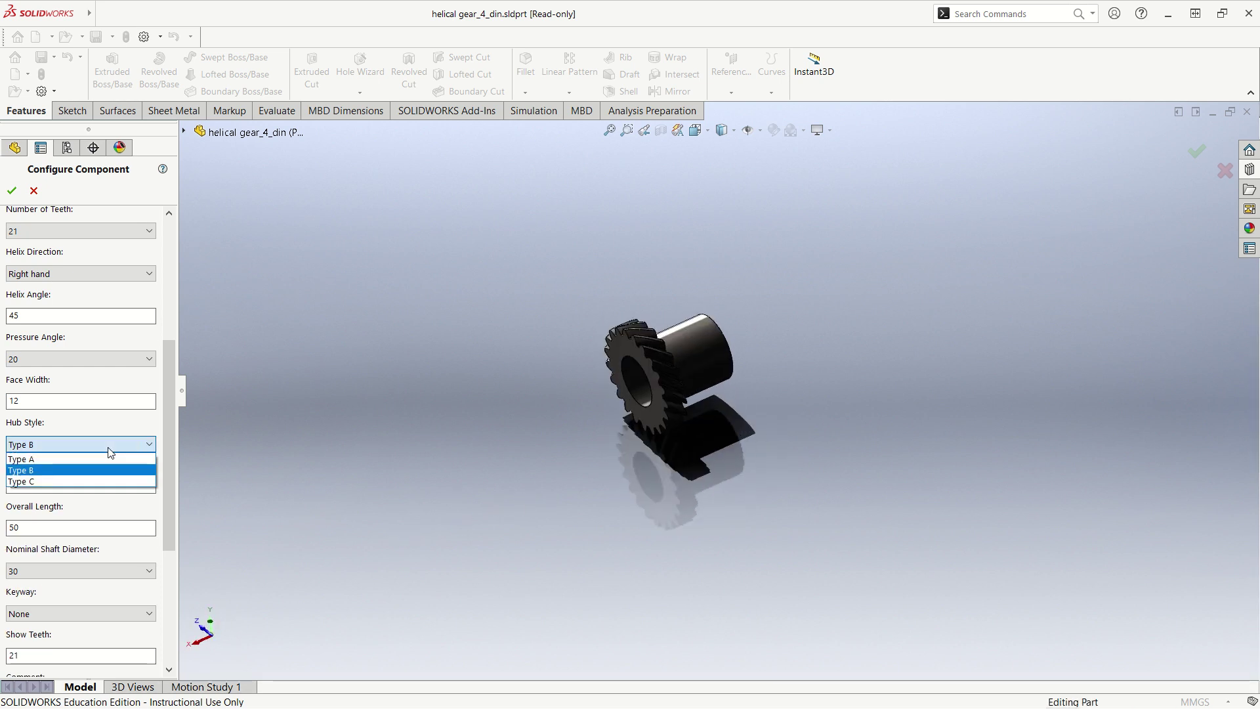
{"action": "left_click", "coordinate": [84, 459]}
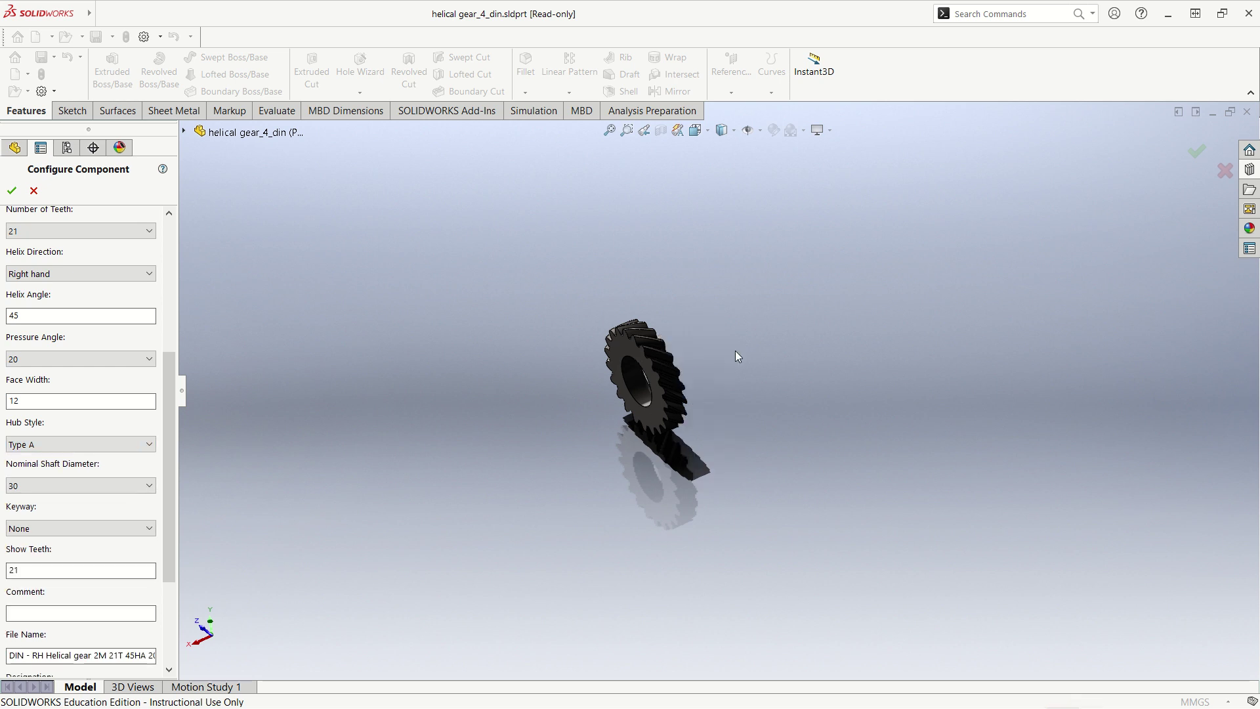
{"action": "left_click", "coordinate": [65, 530]}
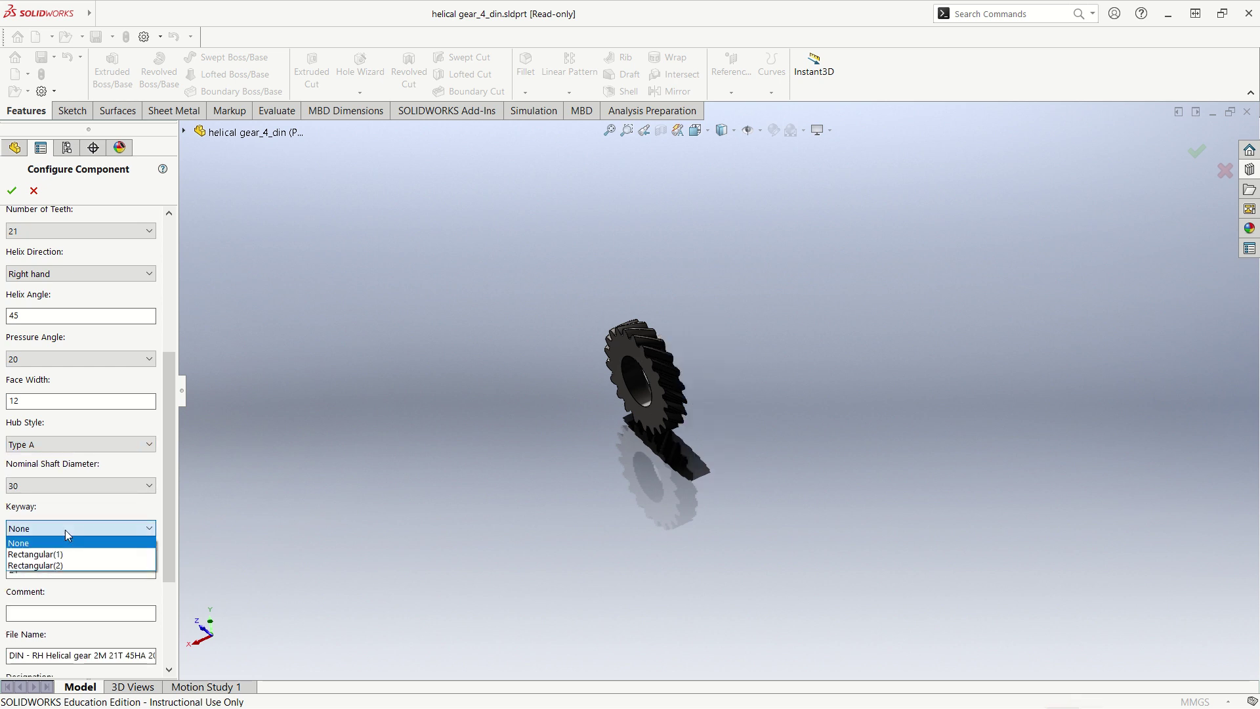
{"action": "left_click", "coordinate": [58, 555]}
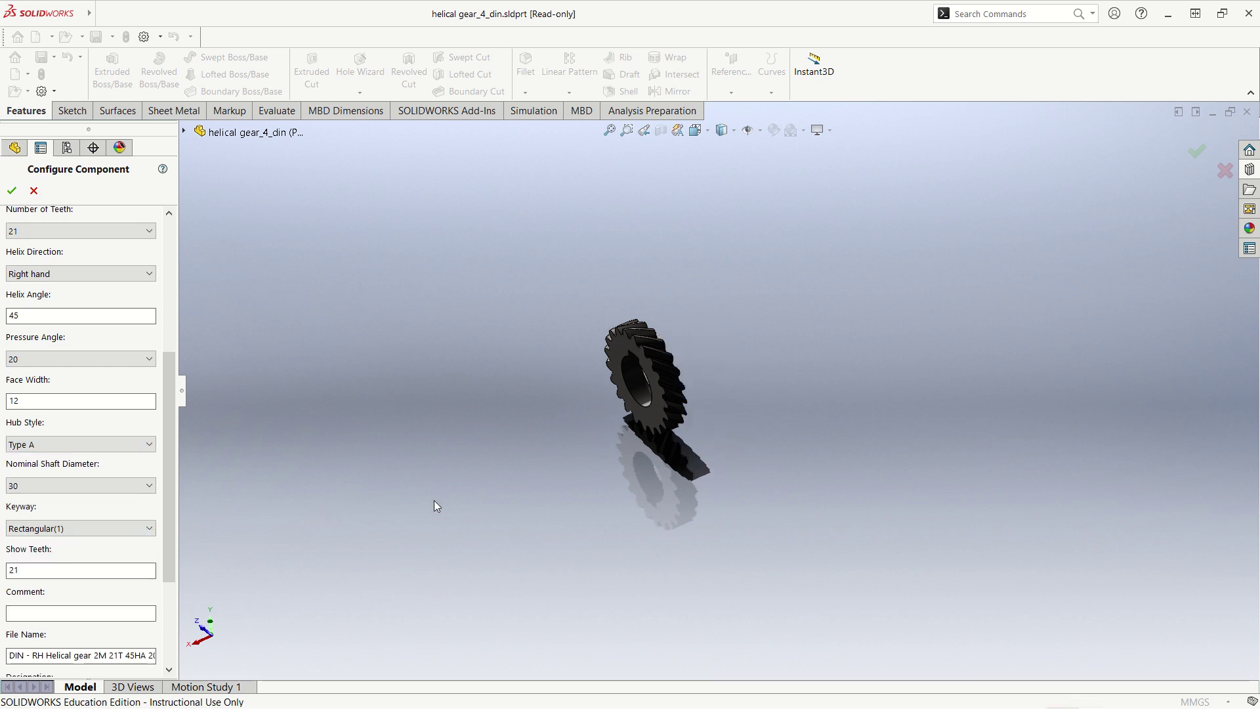
- Change the gear's face width from 12 to 30
{"action": "mouse_move", "coordinate": [439, 499]}
{"action": "middle_mouse_down"}
{"action": "mouse_move", "coordinate": [593, 428]}
{"action": "mouse_move", "coordinate": [815, 433]}
{"action": "mouse_move", "coordinate": [470, 574]}
{"action": "middle_mouse_up"}
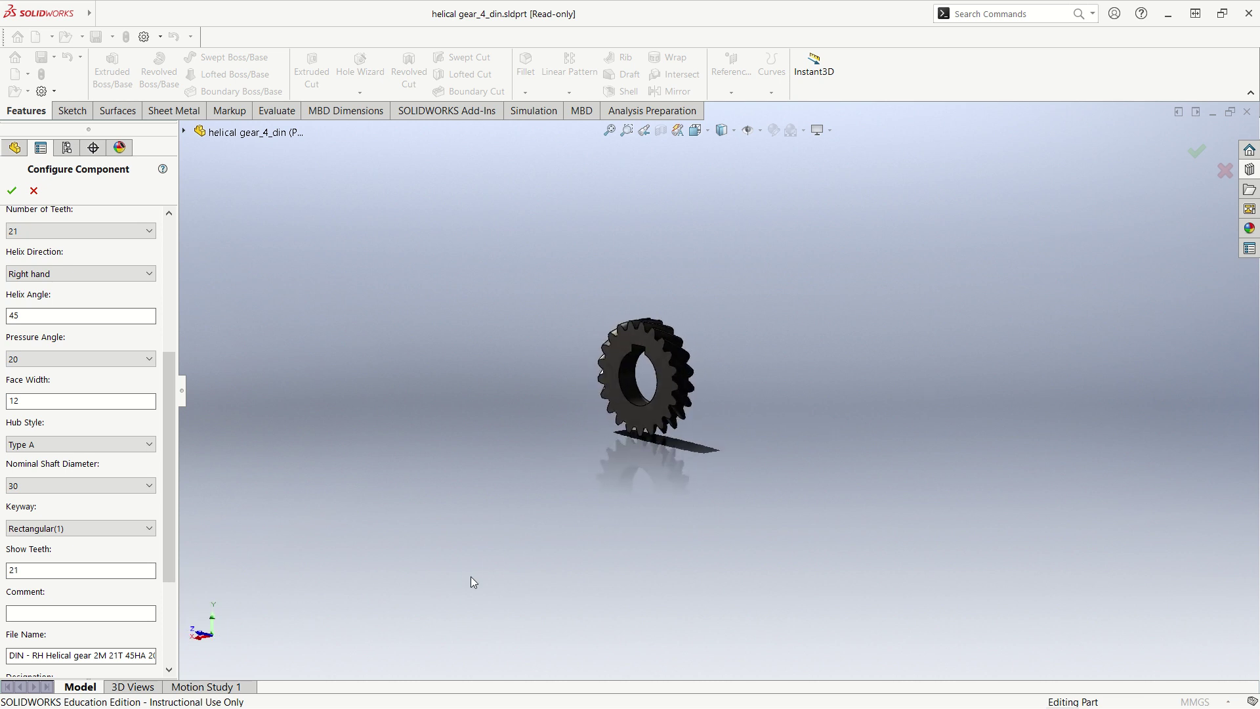
{"action": "left_click_drag", "start_coordinate": [45, 397], "coordinate": [4, 402]}
{"action": "type", "text": "30"}
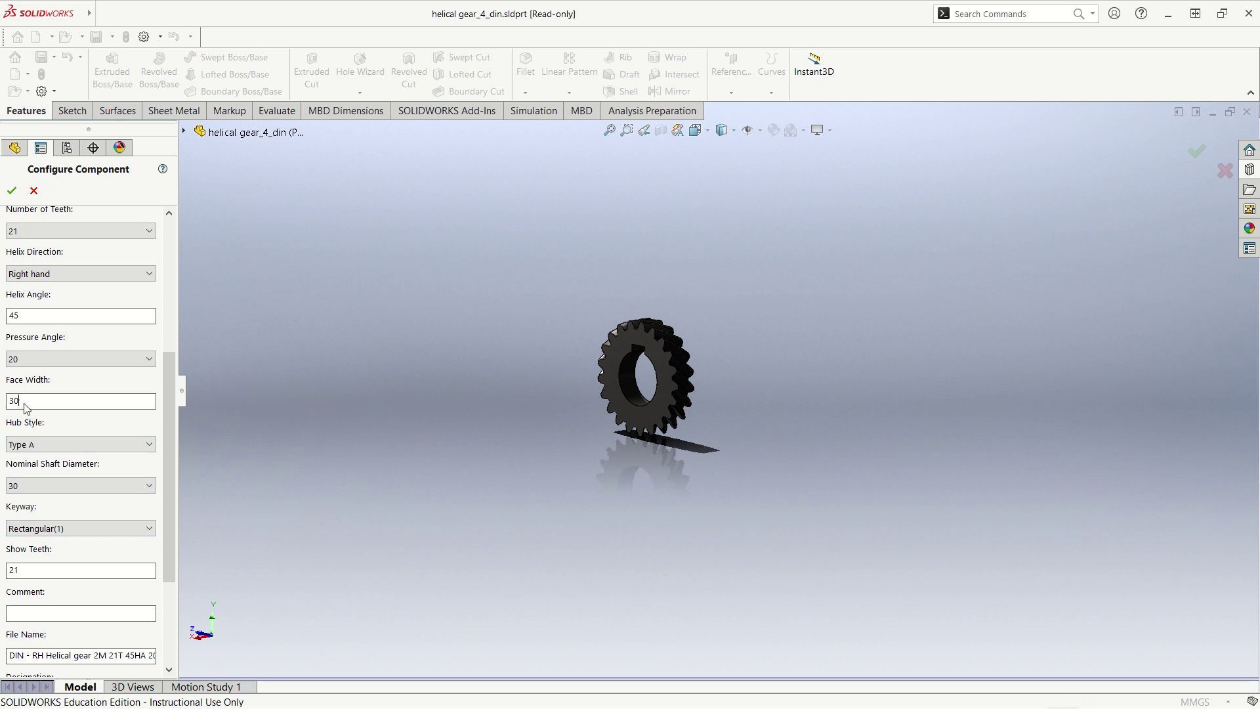
{"action": "mouse_move", "coordinate": [769, 519]}
{"action": "middle_mouse_down"}
{"action": "mouse_move", "coordinate": [716, 560]}
{"action": "mouse_move", "coordinate": [784, 543]}
{"action": "middle_mouse_up"}
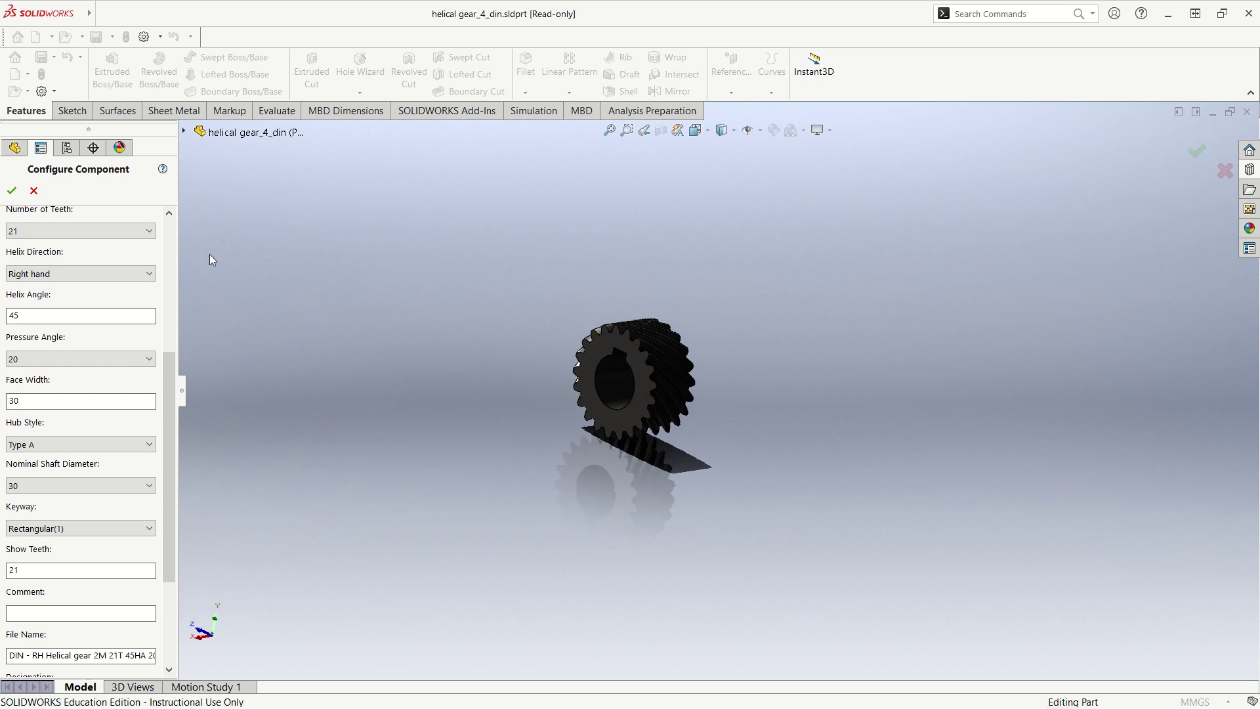
{"action": "left_click_drag", "start_coordinate": [169, 394], "coordinate": [169, 230]}
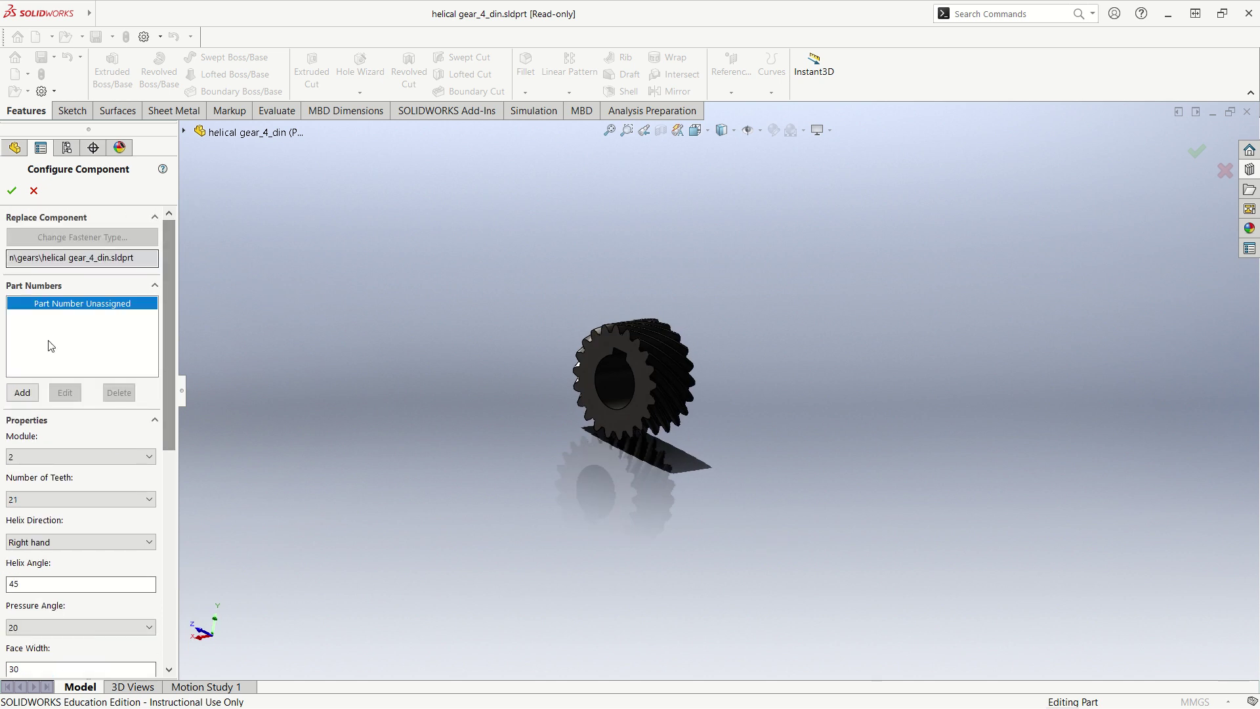
- Add the suggested DIN part number and accept the configured gear
{"action": "left_click", "coordinate": [23, 393]}
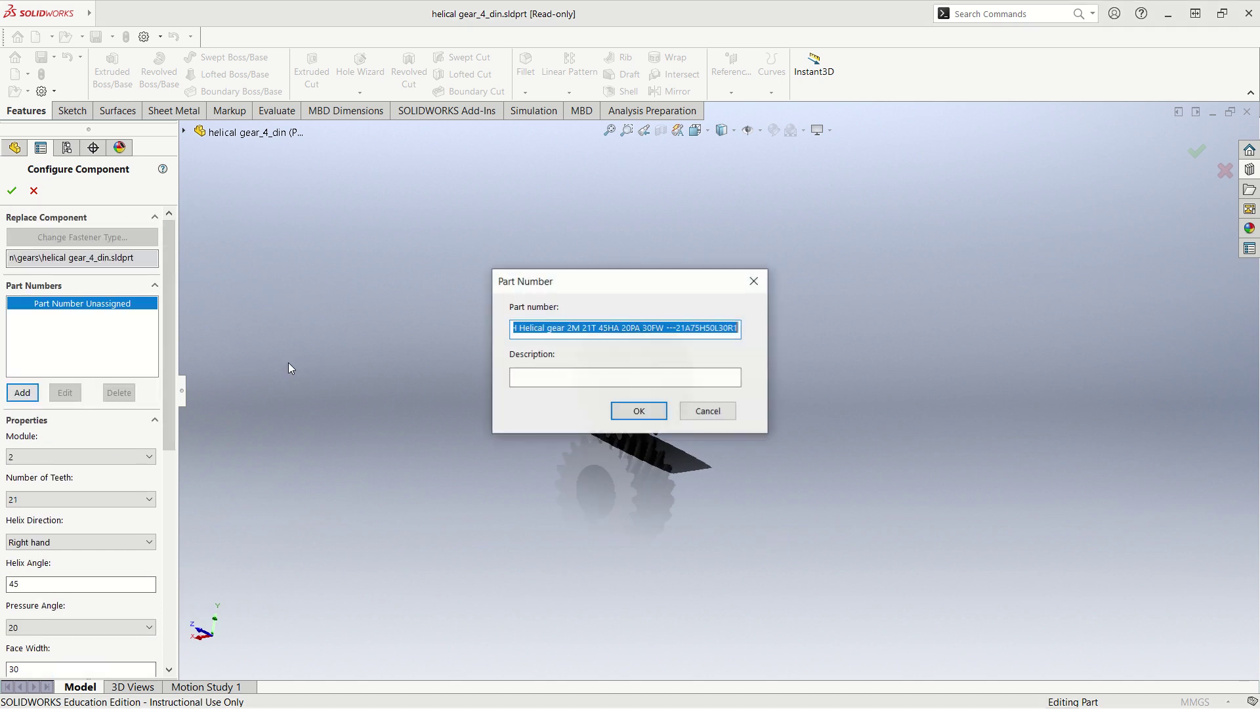
{"action": "left_click", "coordinate": [636, 409]}
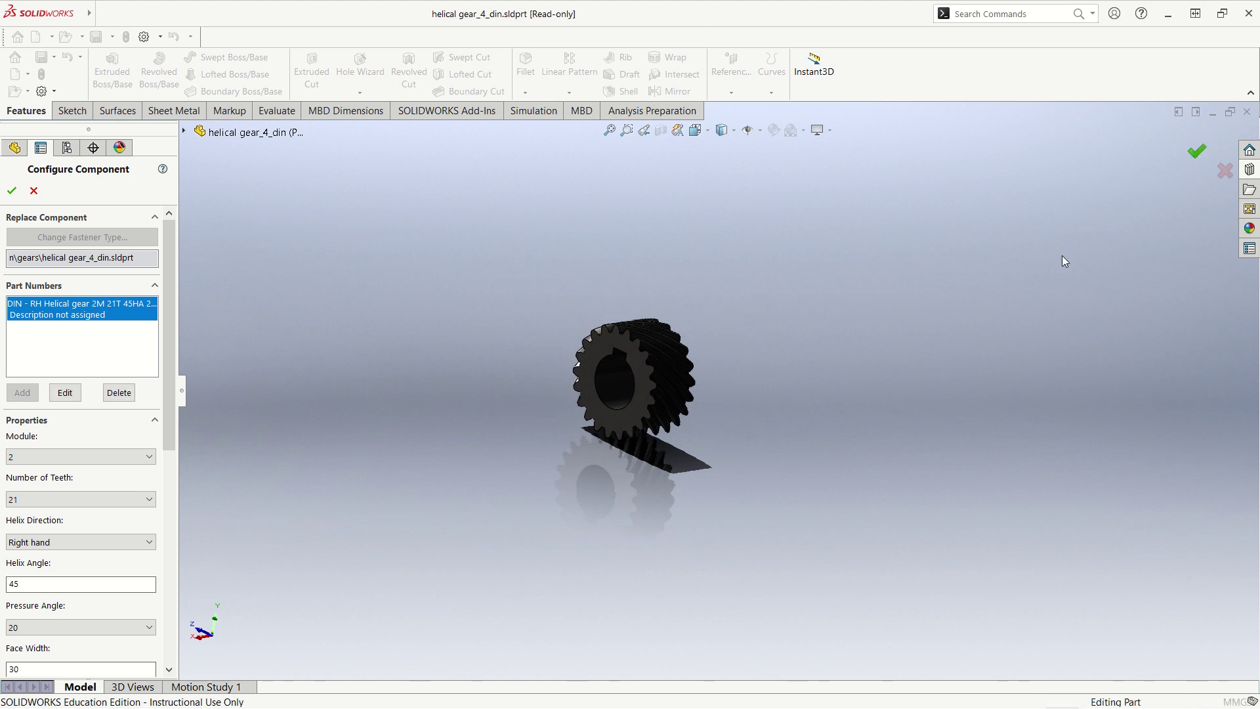
{"action": "left_click", "coordinate": [1187, 159]}
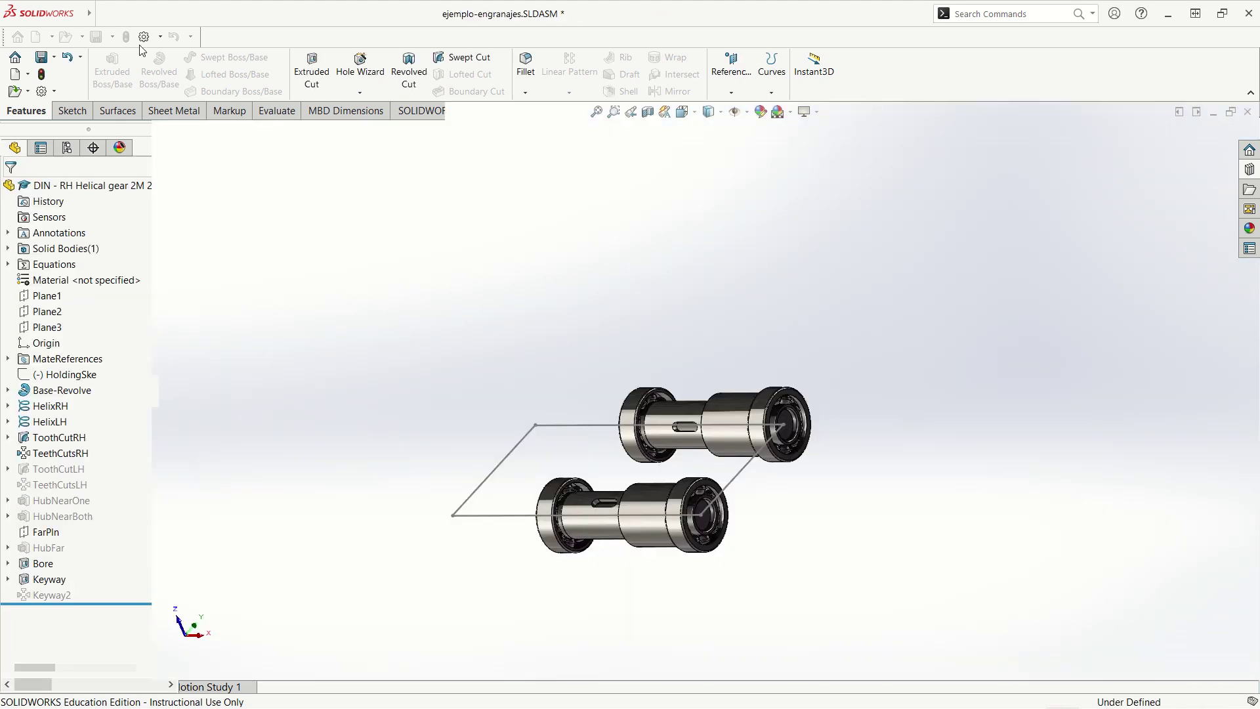
- Switch to the helical gear part window and assign it AISI 304 material
{"action": "left_click", "coordinate": [307, 14]}
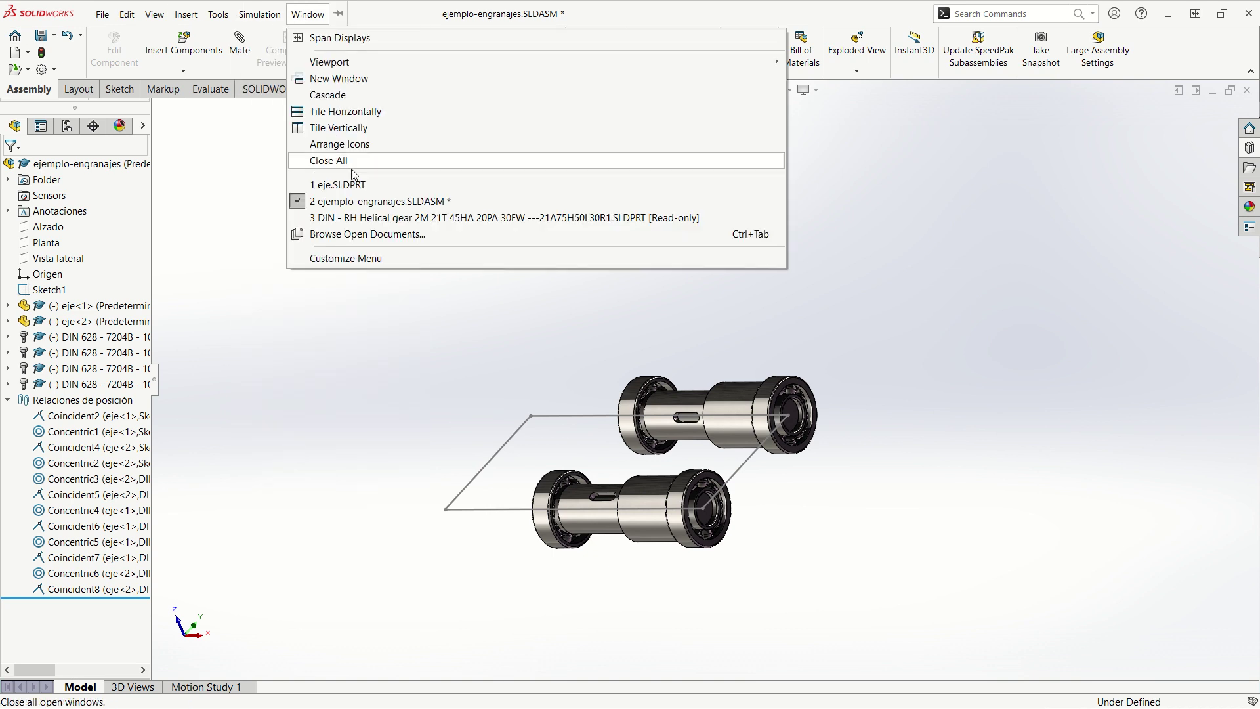
{"action": "left_click", "coordinate": [358, 218]}
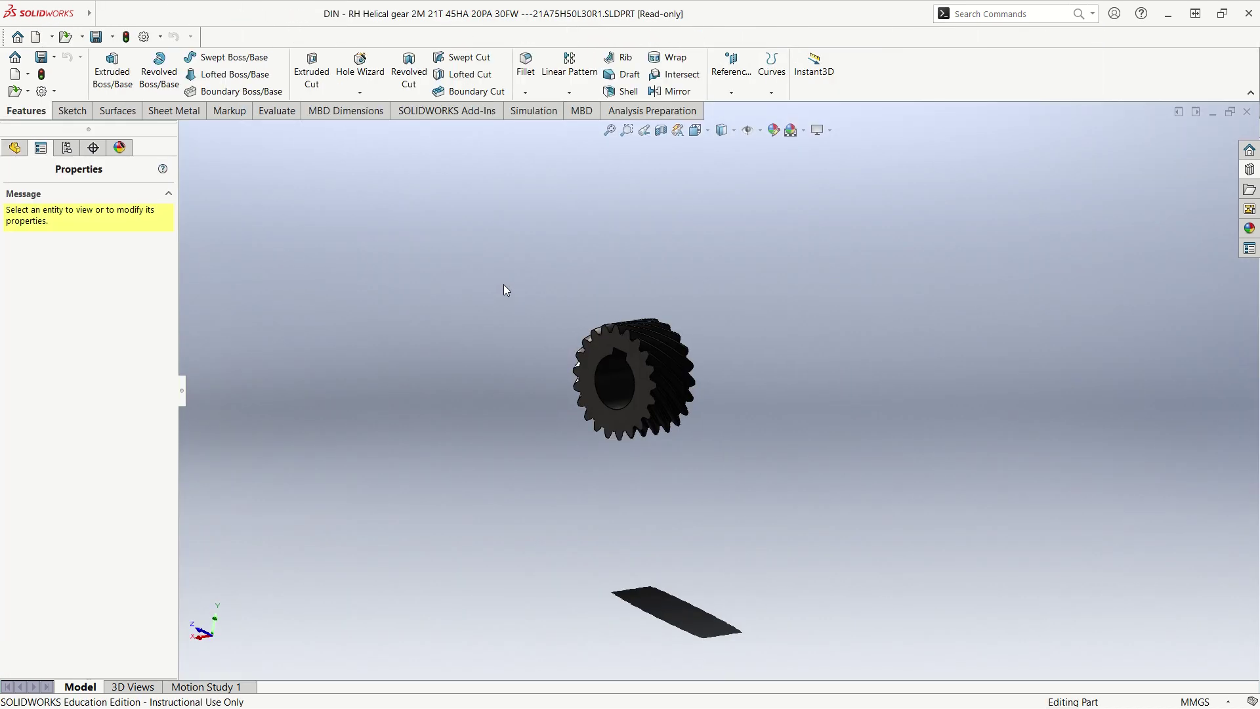
{"action": "left_click", "coordinate": [14, 147]}
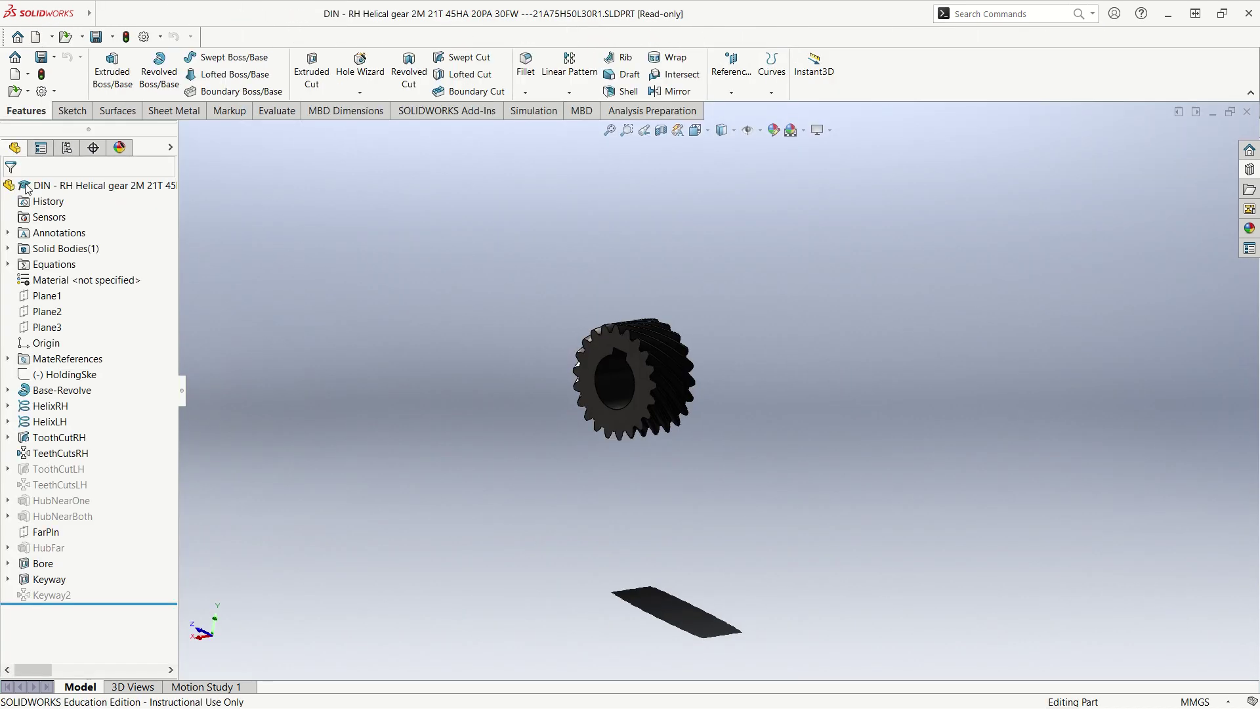
{"action": "right_click", "coordinate": [61, 280]}
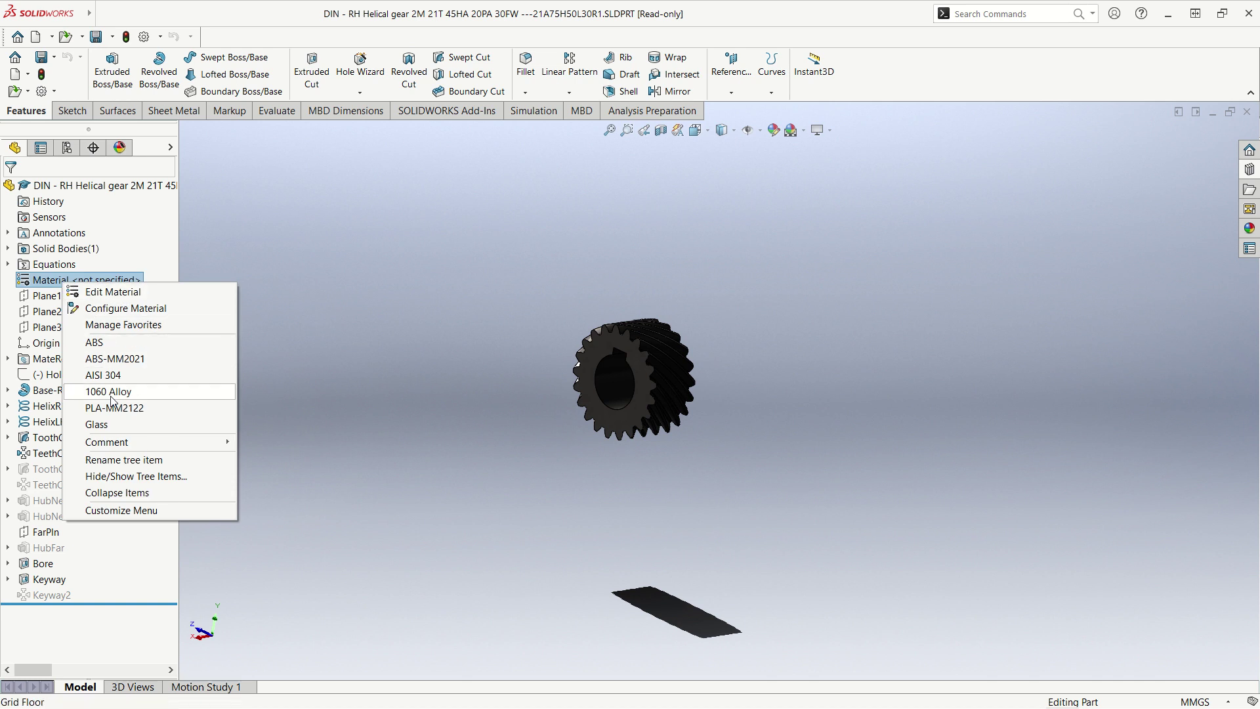
{"action": "left_click", "coordinate": [103, 375]}
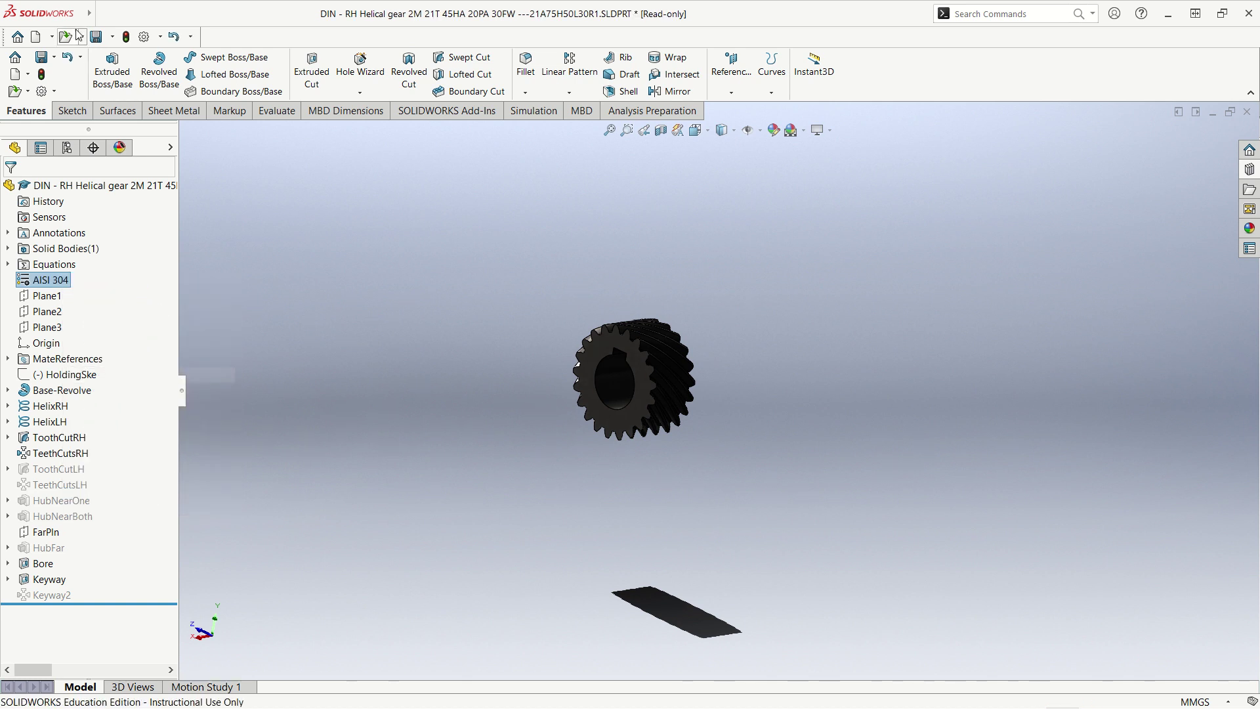
{"action": "left_click", "coordinate": [101, 14]}
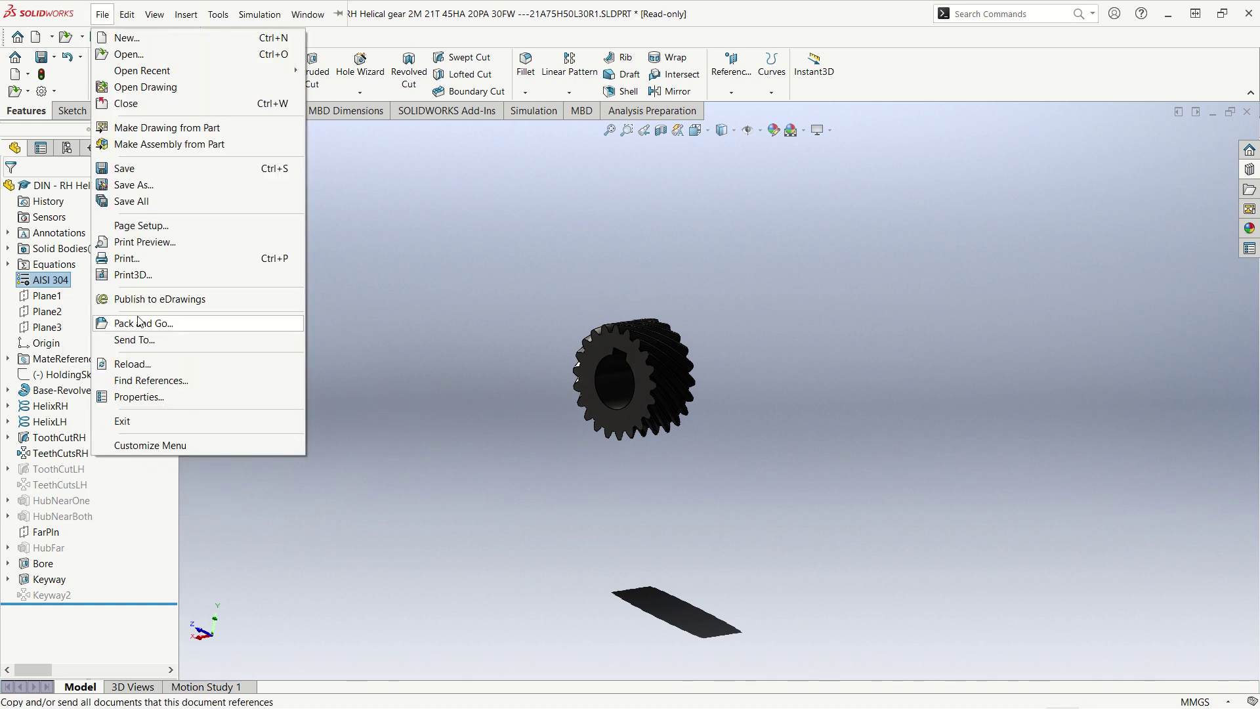
{"action": "left_click", "coordinate": [140, 397]}
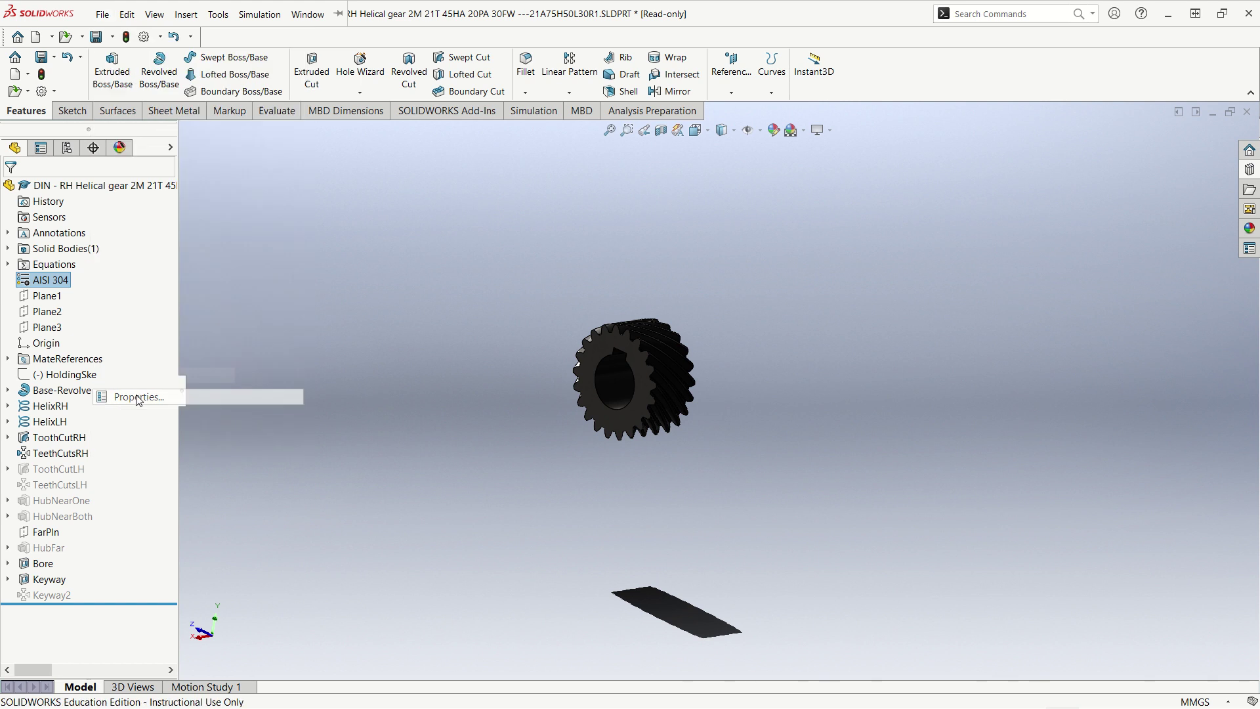
- Add a Material custom property linked to the part's SW-Material value
{"action": "left_click", "coordinate": [456, 283]}
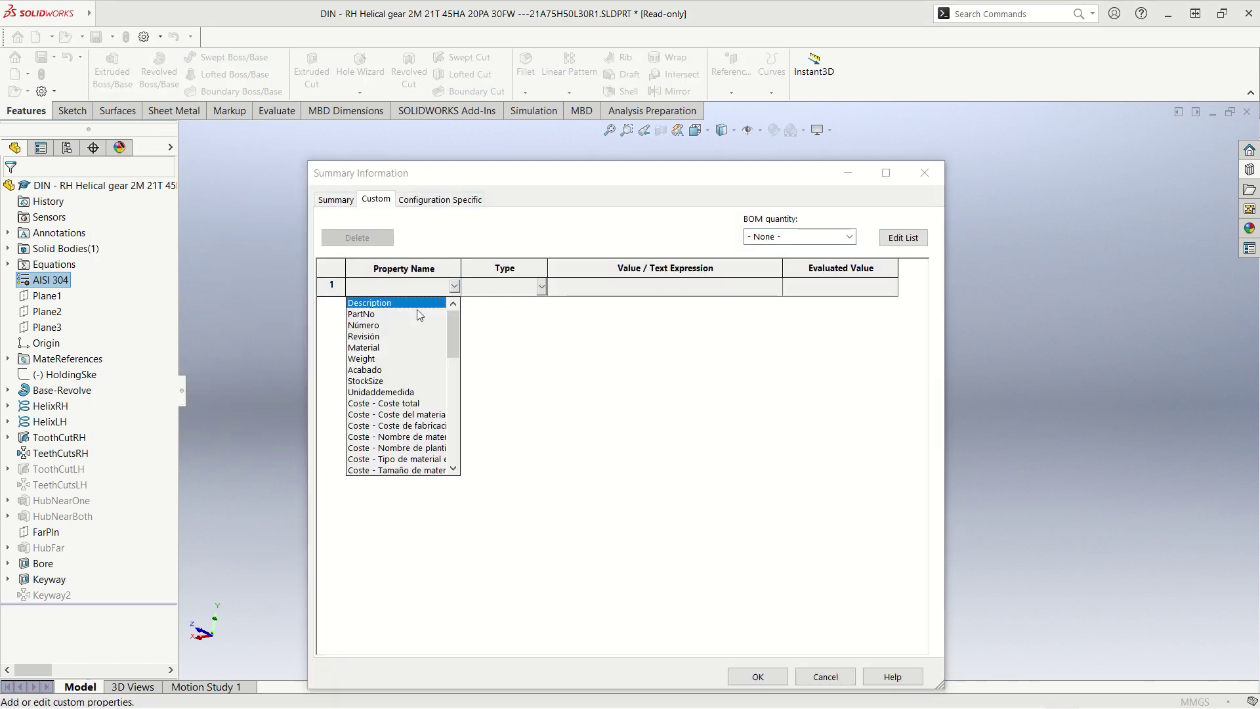
{"action": "left_click", "coordinate": [384, 351]}
{"action": "left_click", "coordinate": [775, 287]}
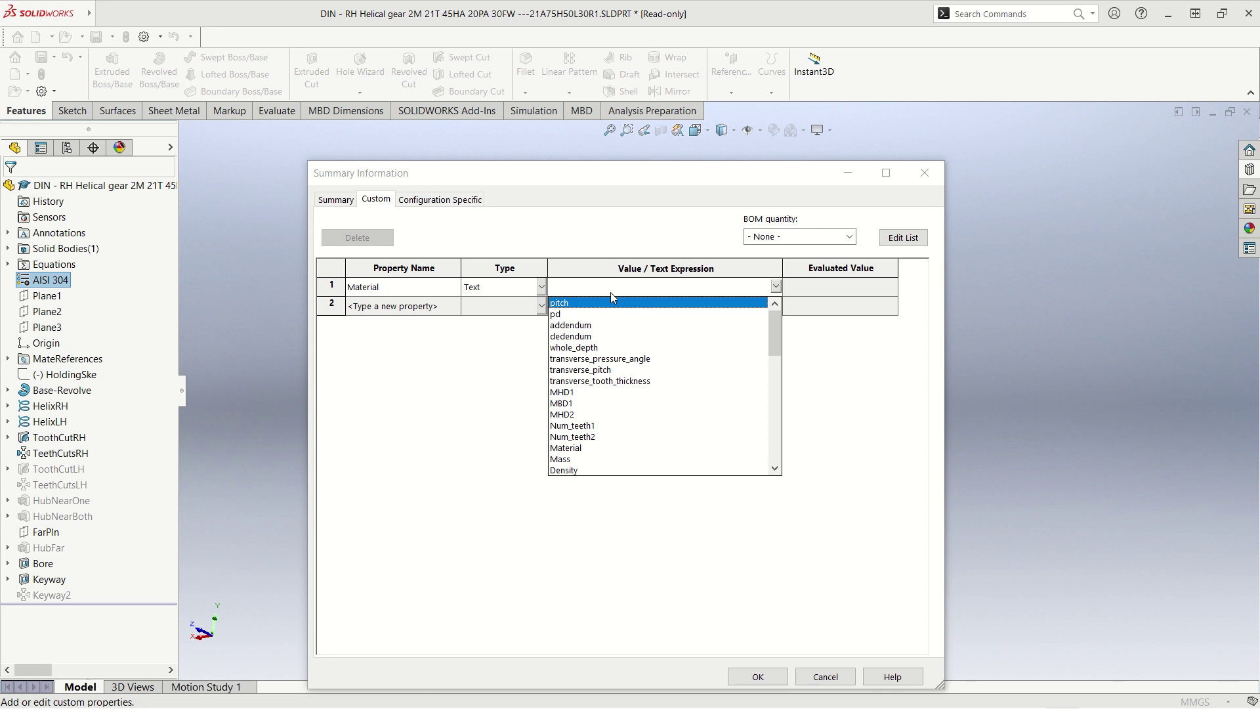
{"action": "left_click", "coordinate": [651, 284]}
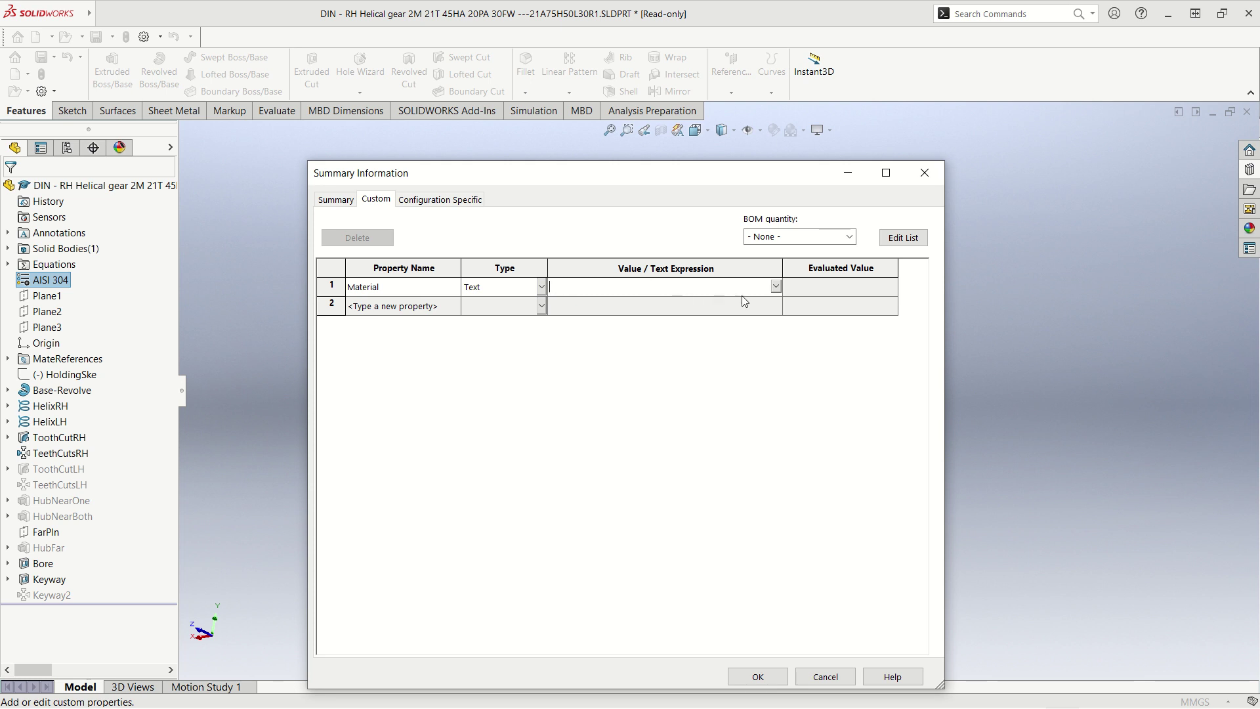
{"action": "left_click", "coordinate": [777, 287]}
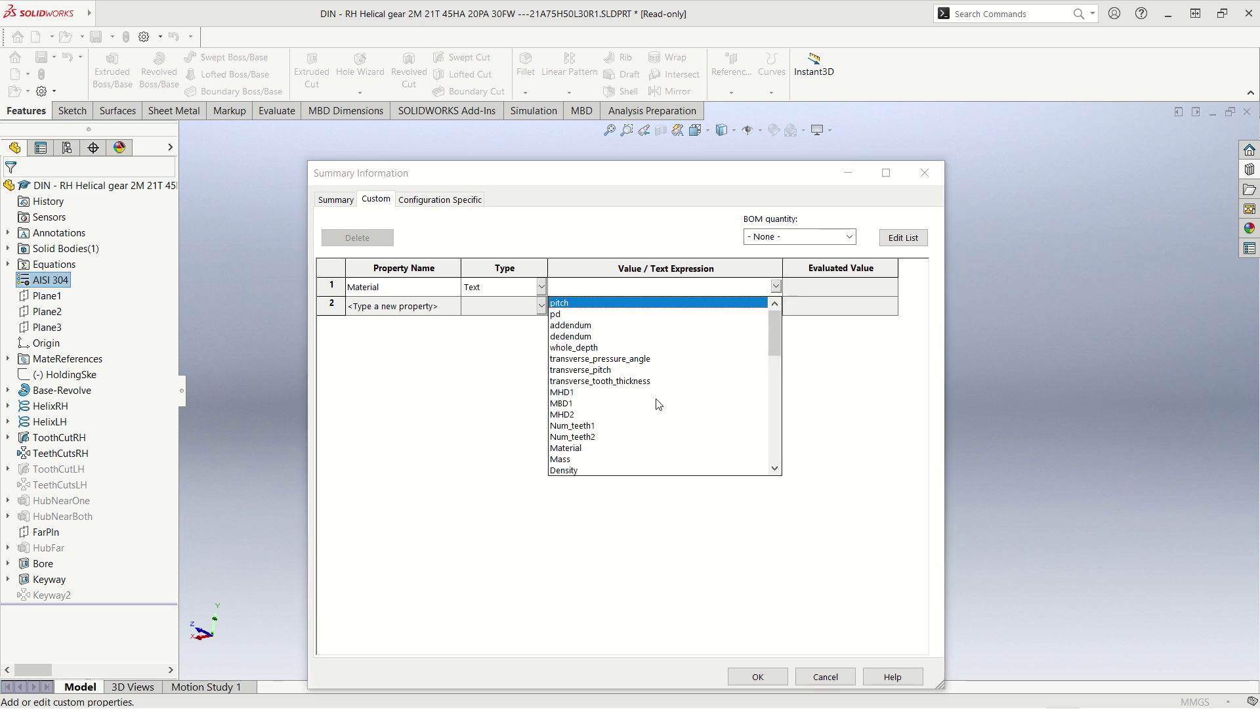
{"action": "scroll", "coordinate": [650, 415], "scroll_direction": "down", "scroll_amount": 1}
{"action": "scroll", "coordinate": [607, 397], "scroll_direction": "down", "scroll_amount": 2}
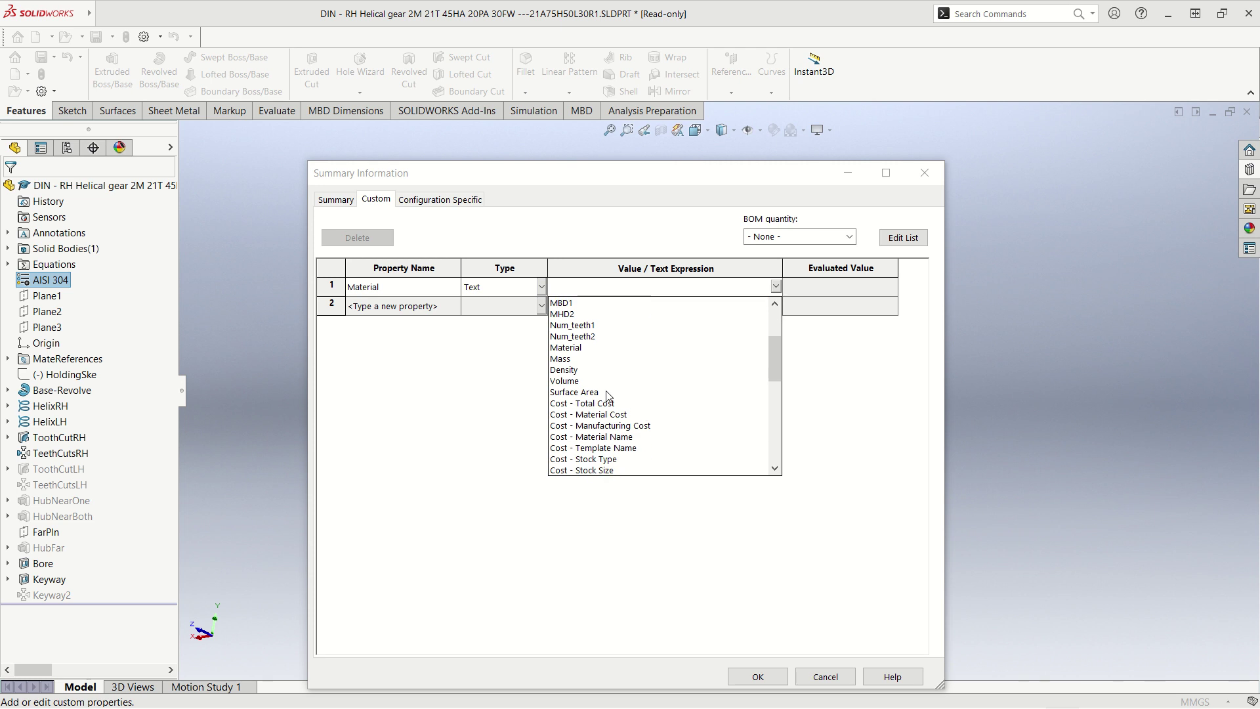
{"action": "left_click", "coordinate": [572, 352]}
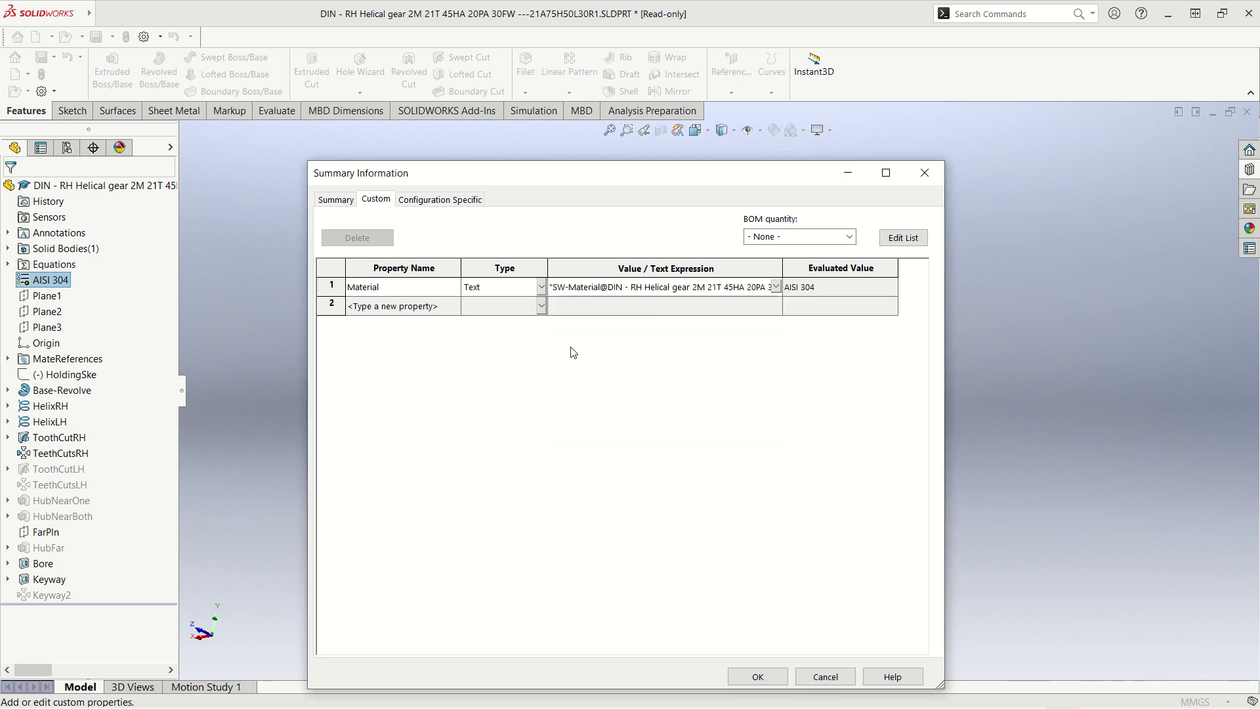
- Add a Weight custom property linked to Mass and confirm the properties
{"action": "left_click", "coordinate": [454, 306]}
{"action": "left_click", "coordinate": [372, 381]}
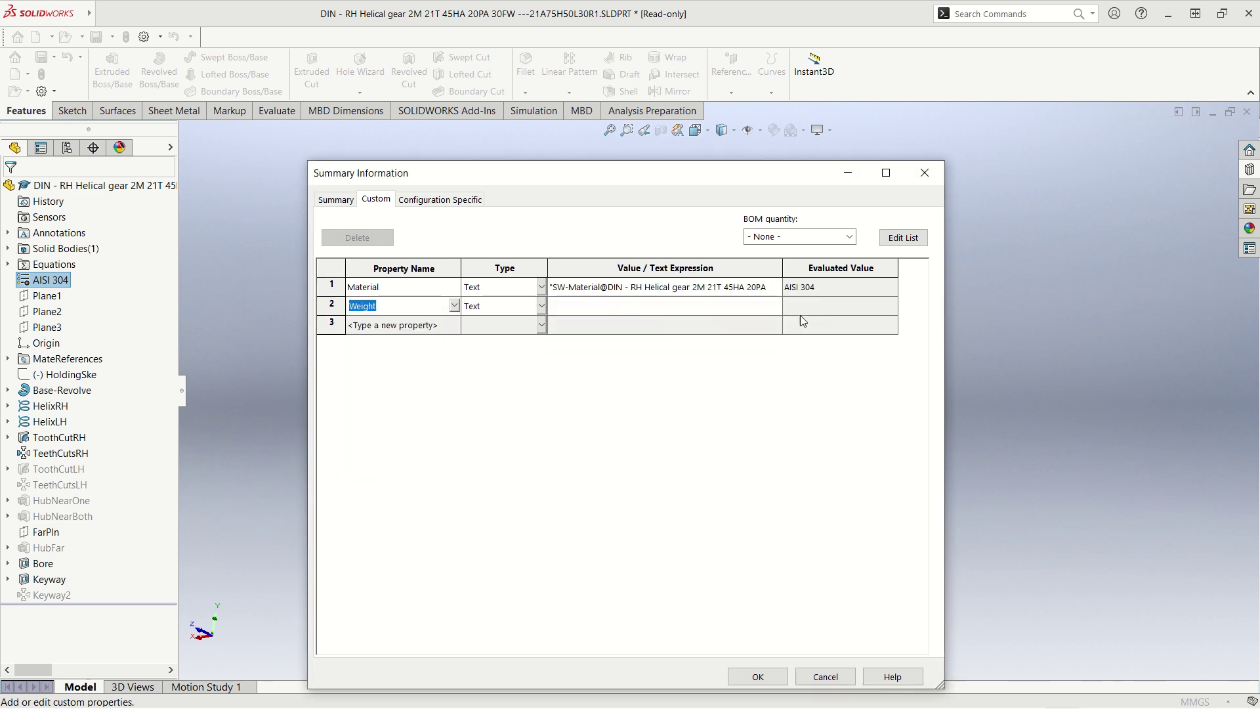
{"action": "left_click", "coordinate": [775, 306]}
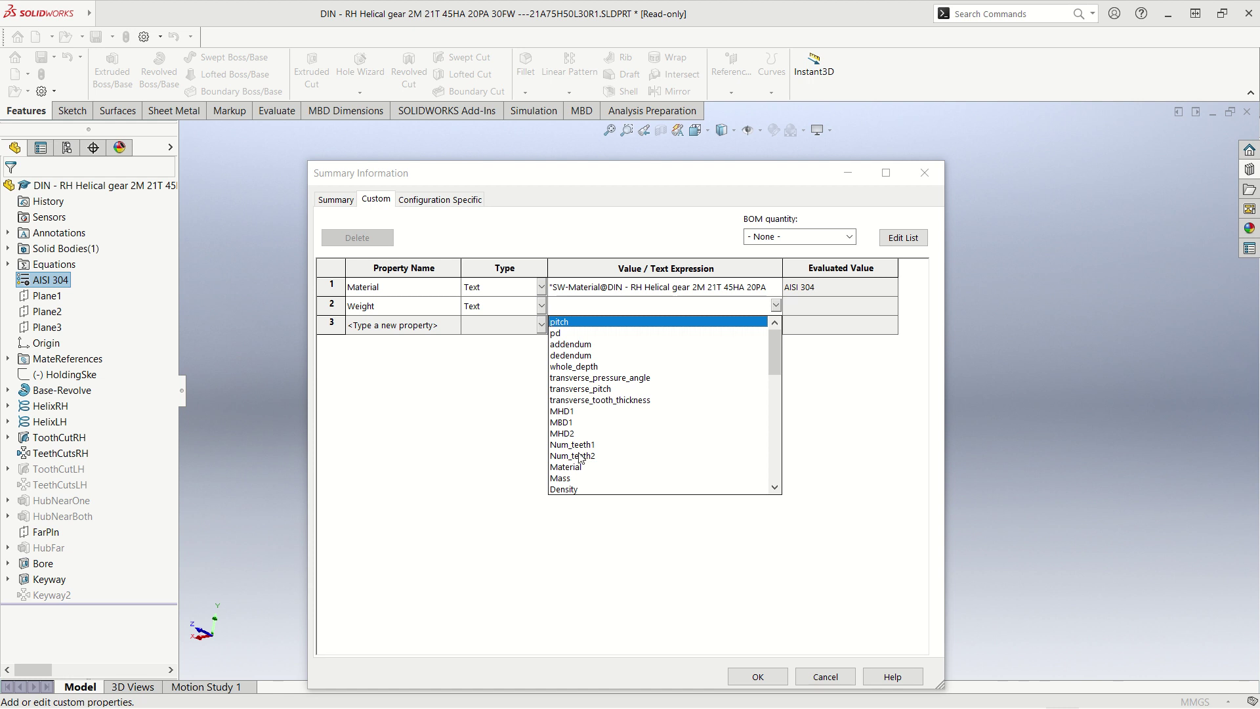
{"action": "left_click", "coordinate": [575, 478]}
{"action": "left_click", "coordinate": [755, 678]}
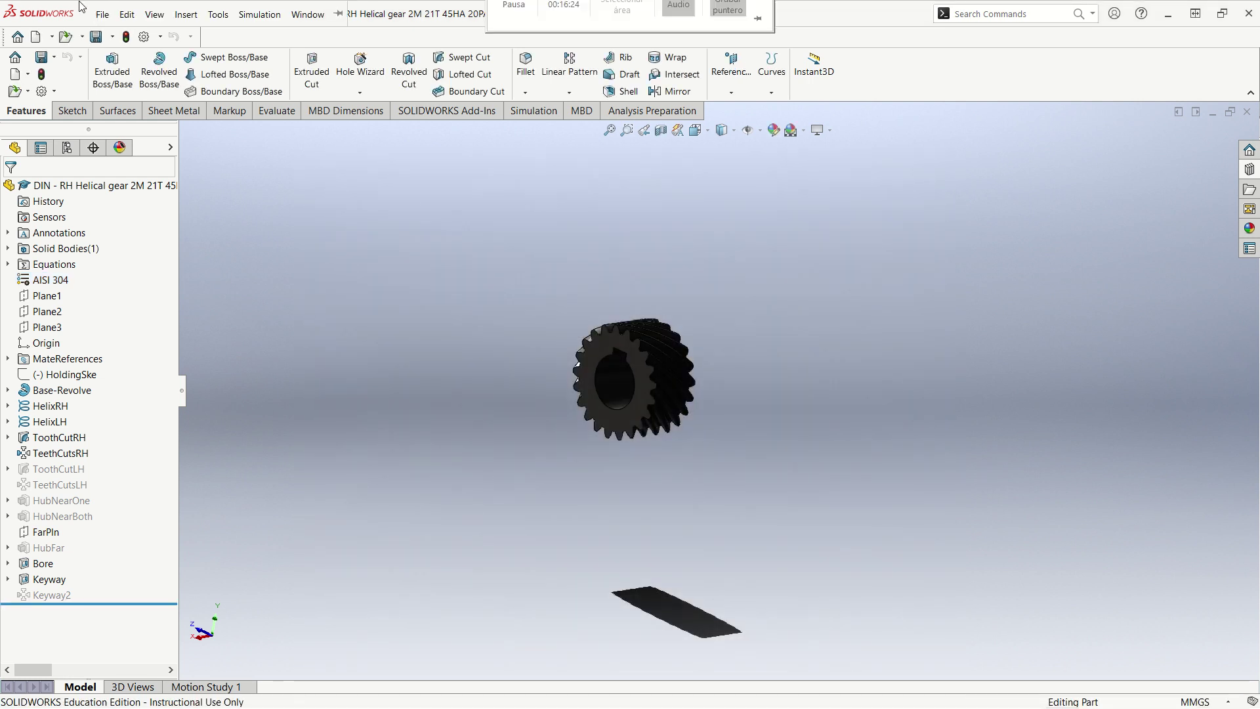
- Save the gear part into Descargas with Save As, then close its window
{"action": "left_click", "coordinate": [102, 14]}
{"action": "left_click", "coordinate": [157, 185]}
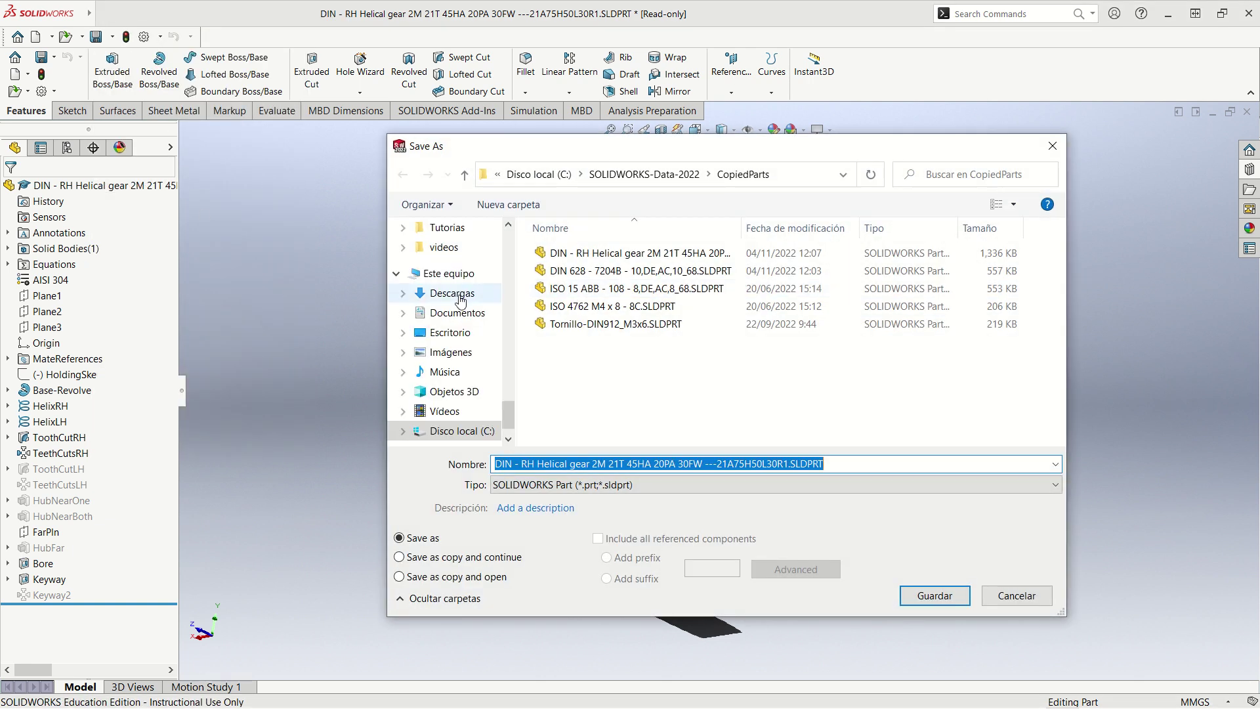
{"action": "left_click", "coordinate": [452, 293]}
{"action": "left_click", "coordinate": [950, 599]}
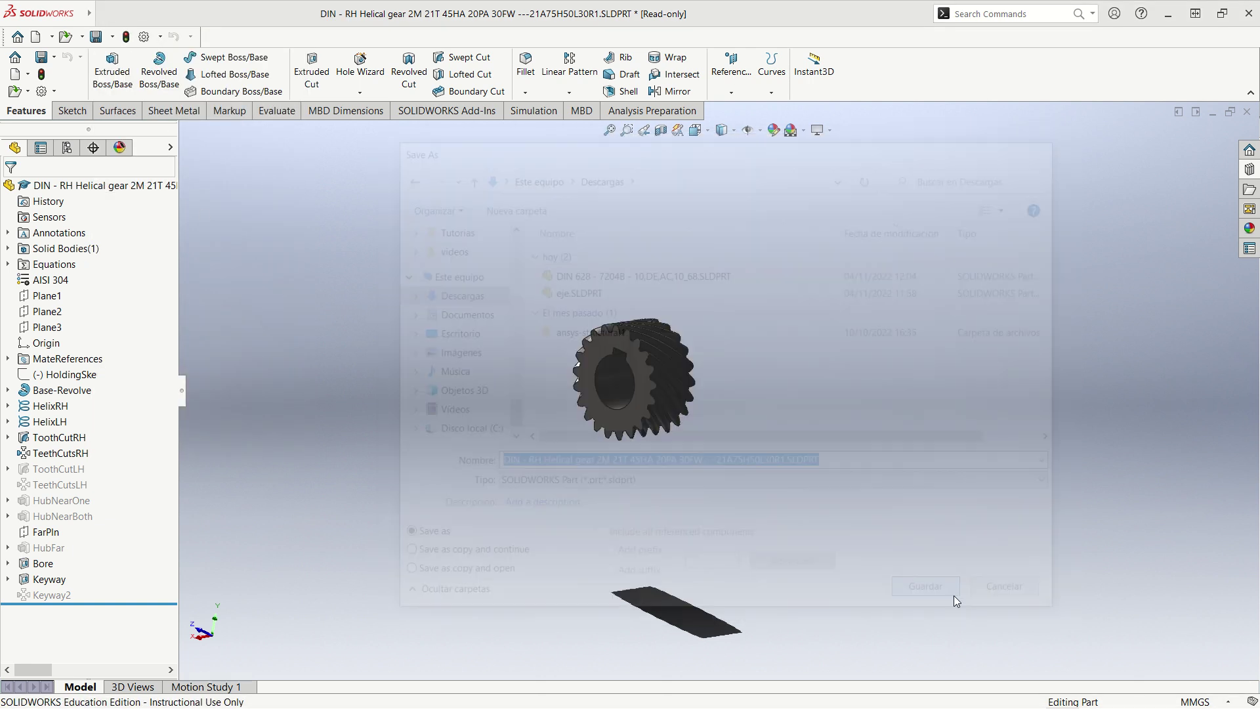
{"action": "left_click", "coordinate": [1249, 115]}
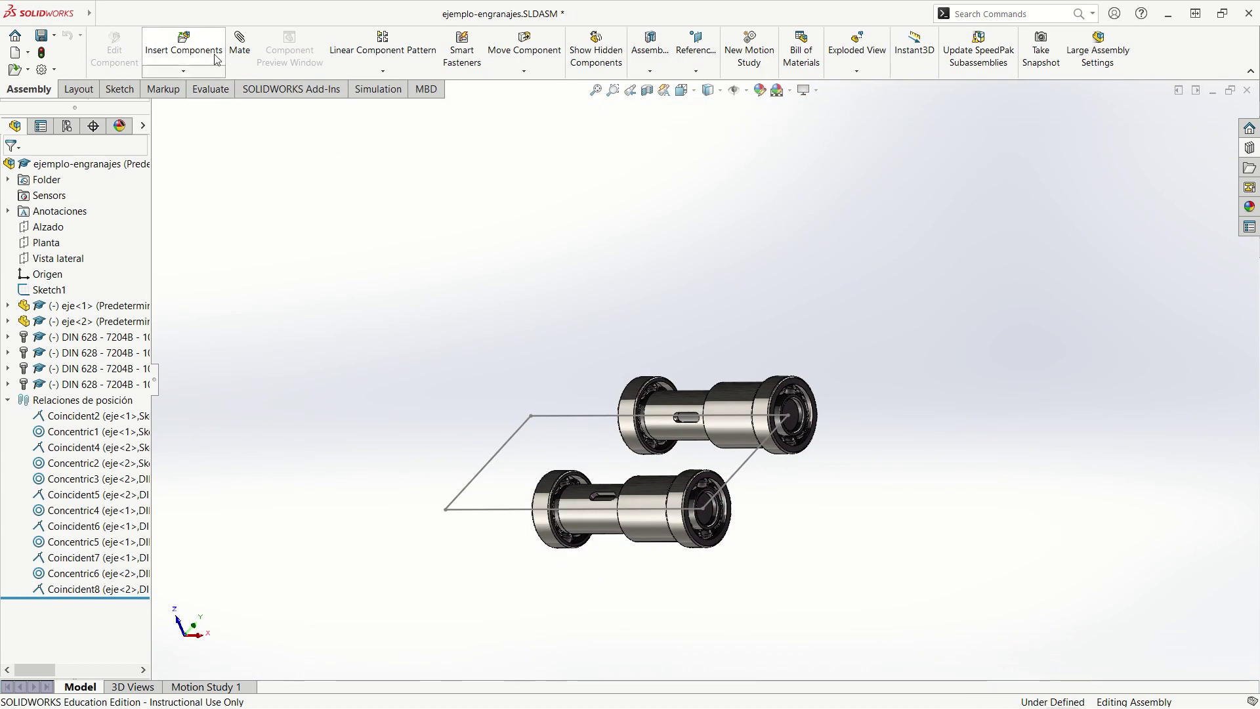
- Insert the saved helical gear part into the assembly above the two shafts
{"action": "left_click", "coordinate": [183, 43]}
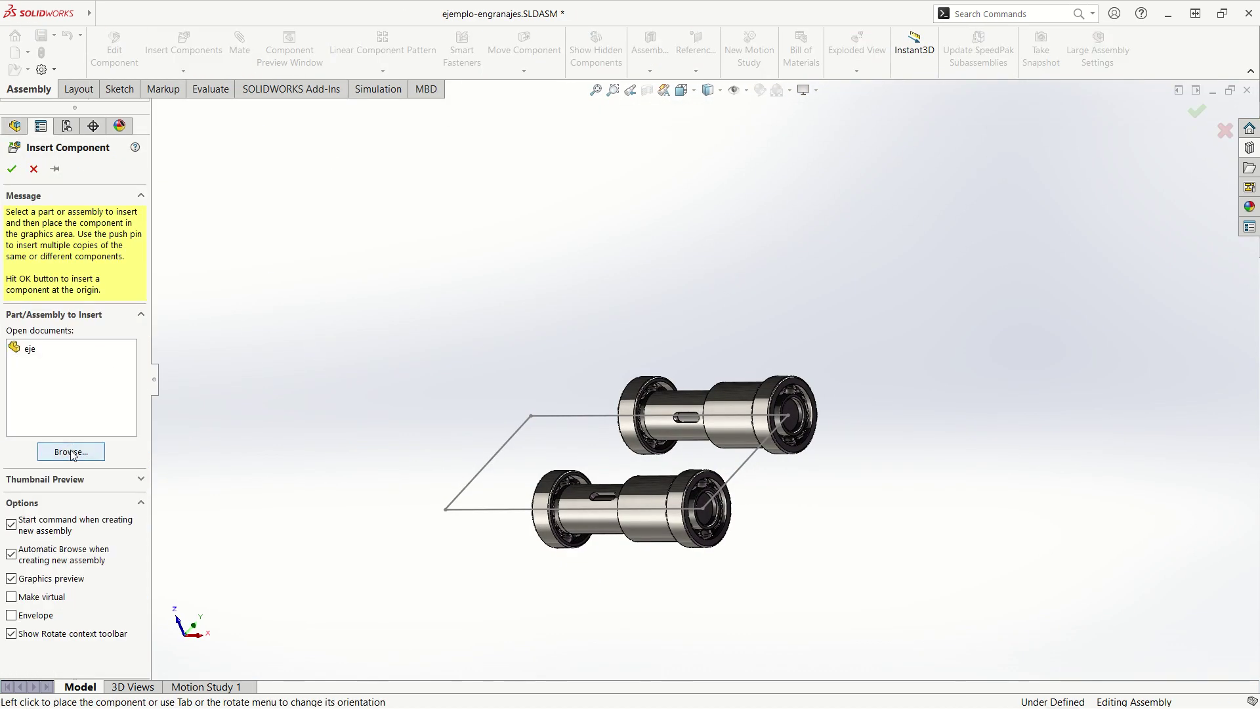
{"action": "left_click", "coordinate": [71, 451]}
{"action": "left_click", "coordinate": [598, 277]}
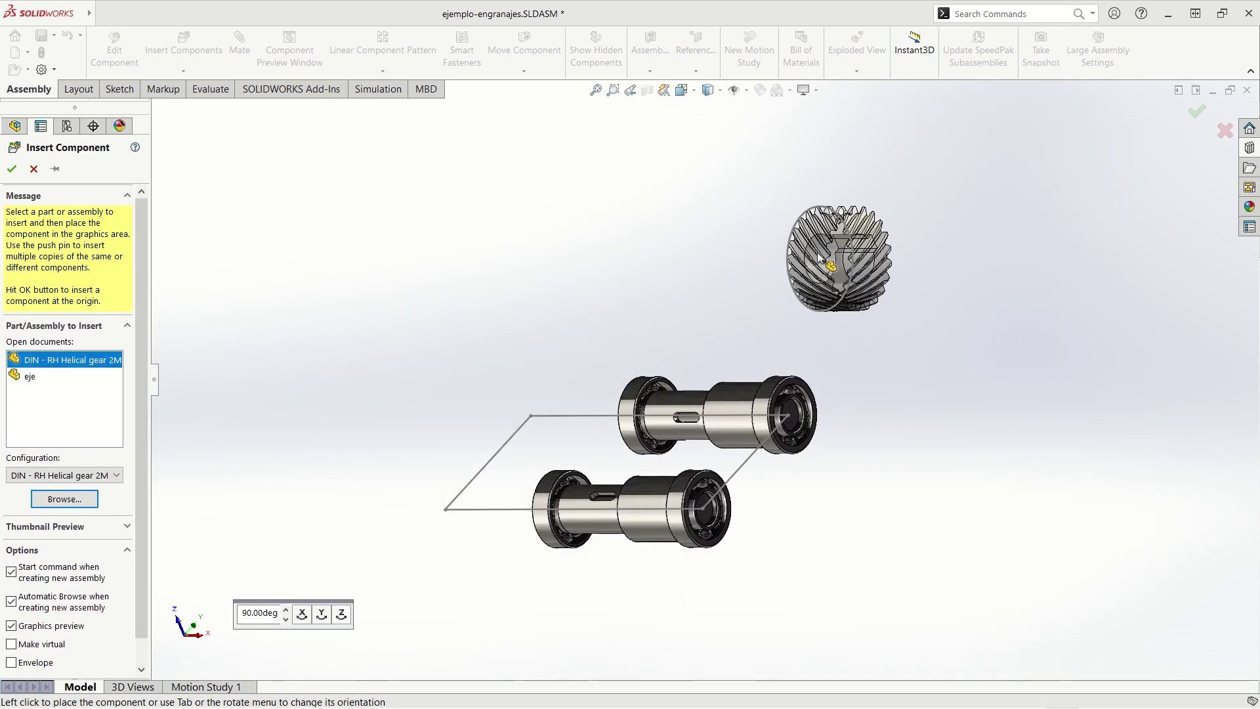
{"action": "left_click", "coordinate": [883, 301]}
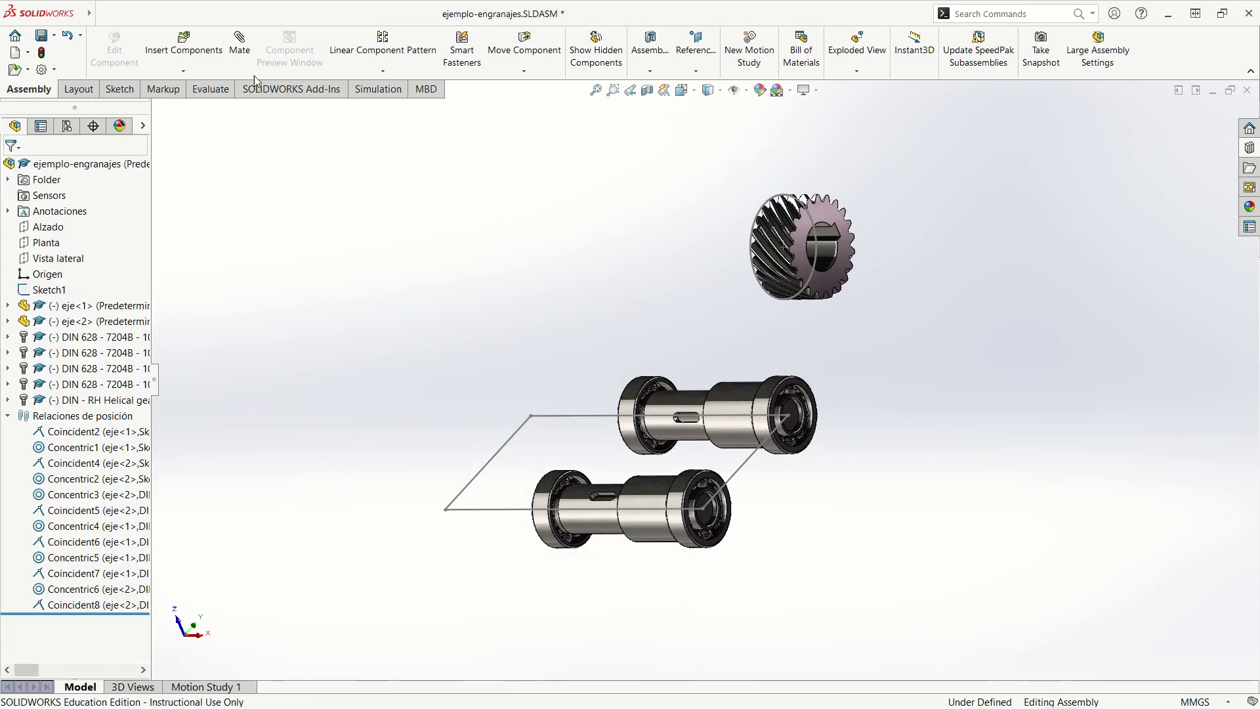
{"action": "left_click", "coordinate": [240, 56]}
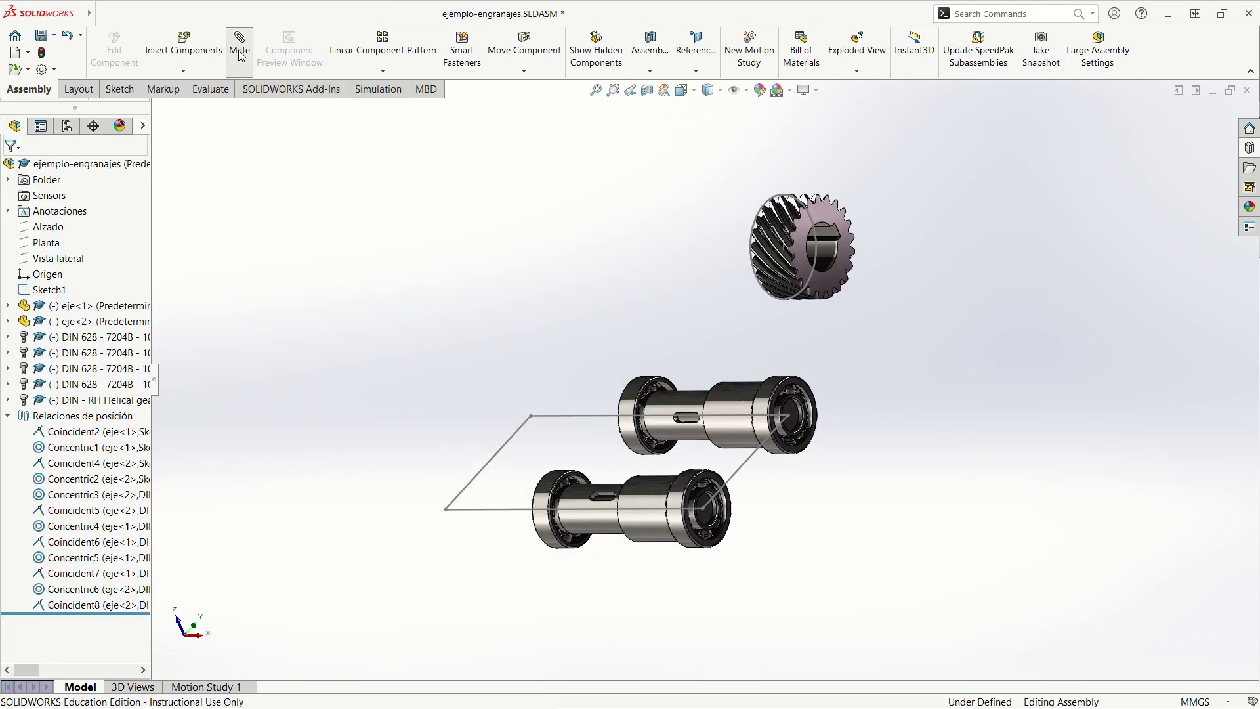
- Mate the gear bore concentric with shaft eje-2
{"action": "left_click", "coordinate": [829, 263]}
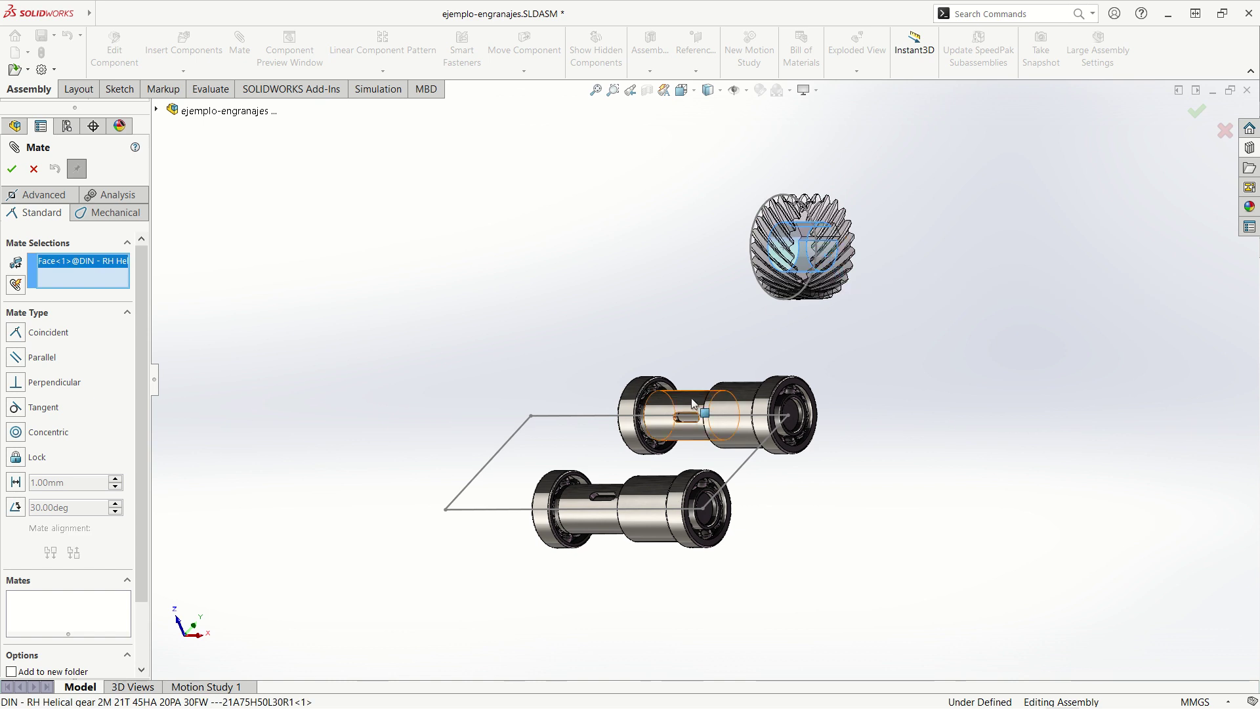
{"action": "left_click", "coordinate": [694, 403]}
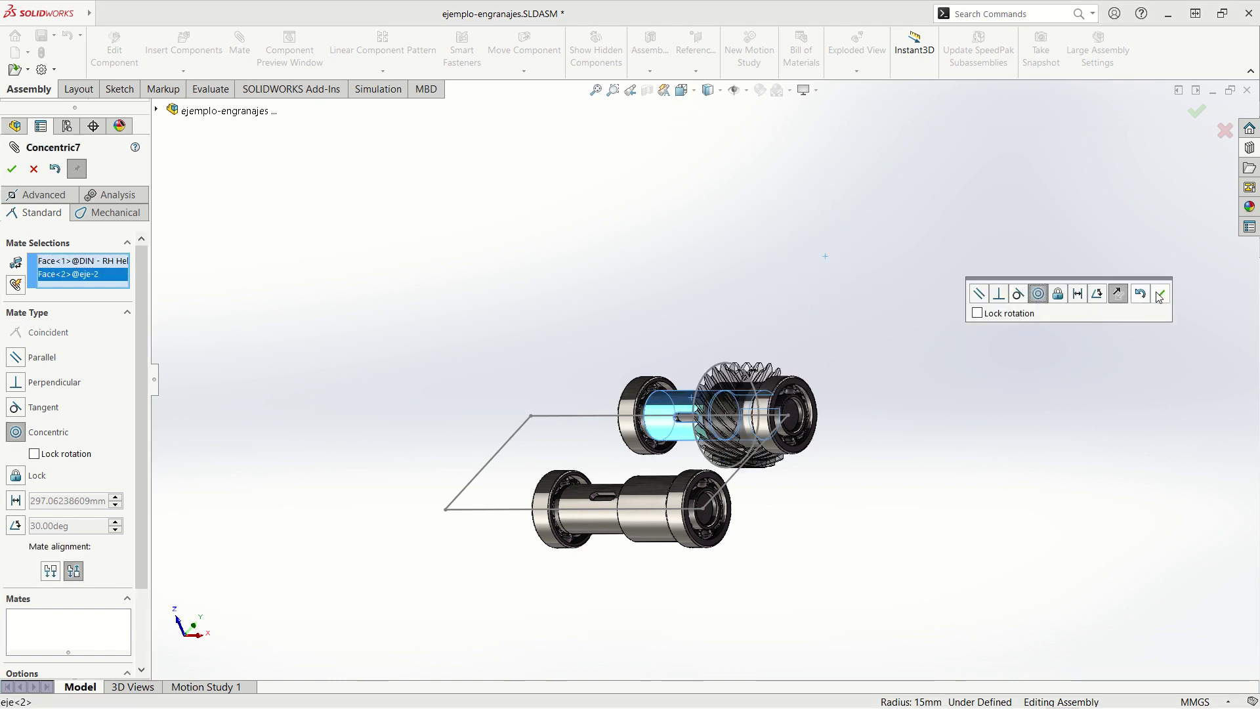
{"action": "left_click", "coordinate": [1159, 296]}
- Add a flipped parallel mate between the shaft and gear keyway faces
{"action": "mouse_move", "coordinate": [850, 408]}
{"action": "middle_mouse_down"}
{"action": "mouse_move", "coordinate": [951, 422]}
{"action": "mouse_move", "coordinate": [719, 428]}
{"action": "middle_mouse_up"}
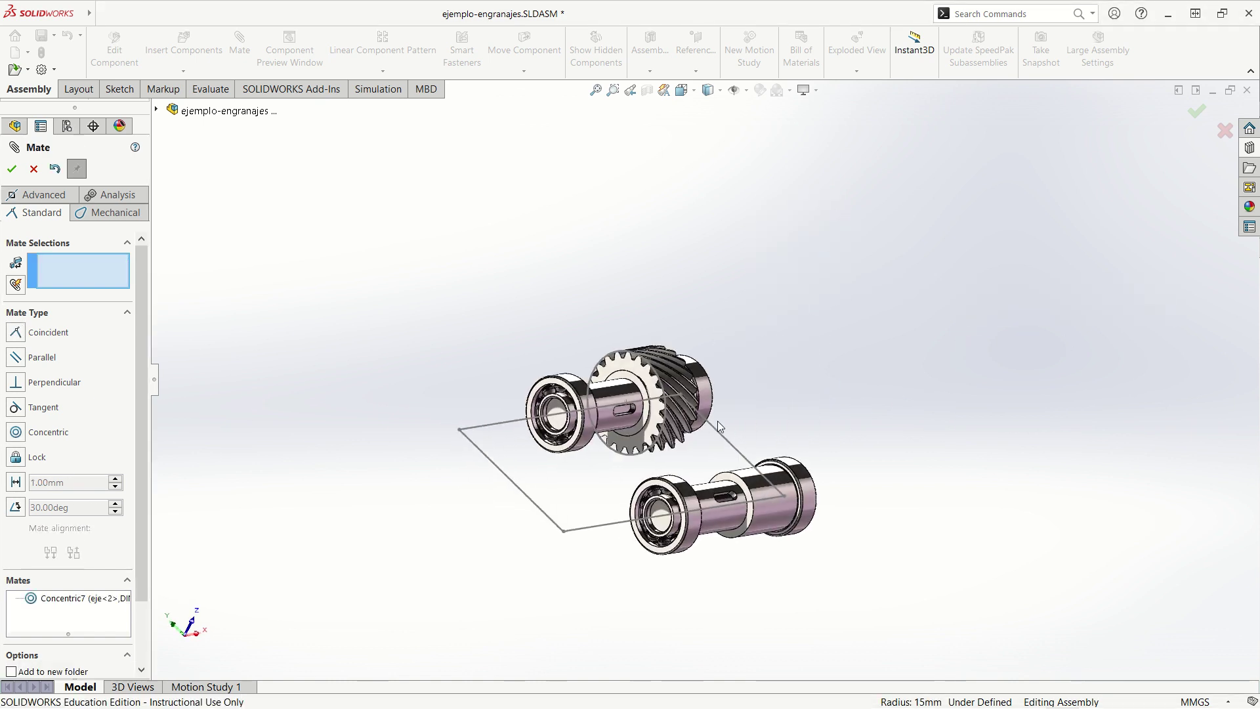
{"action": "scroll", "coordinate": [720, 427], "scroll_direction": "down", "scroll_amount": 5}
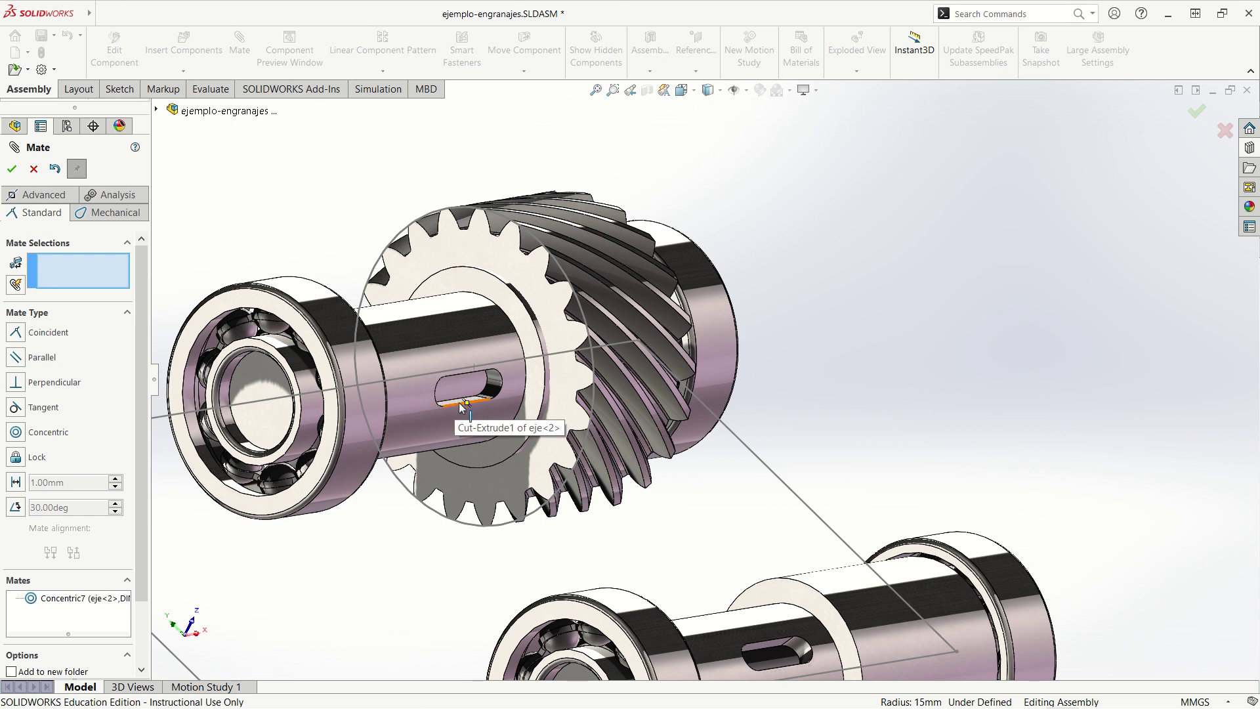
{"action": "scroll", "coordinate": [460, 405], "scroll_direction": "down", "scroll_amount": 4}
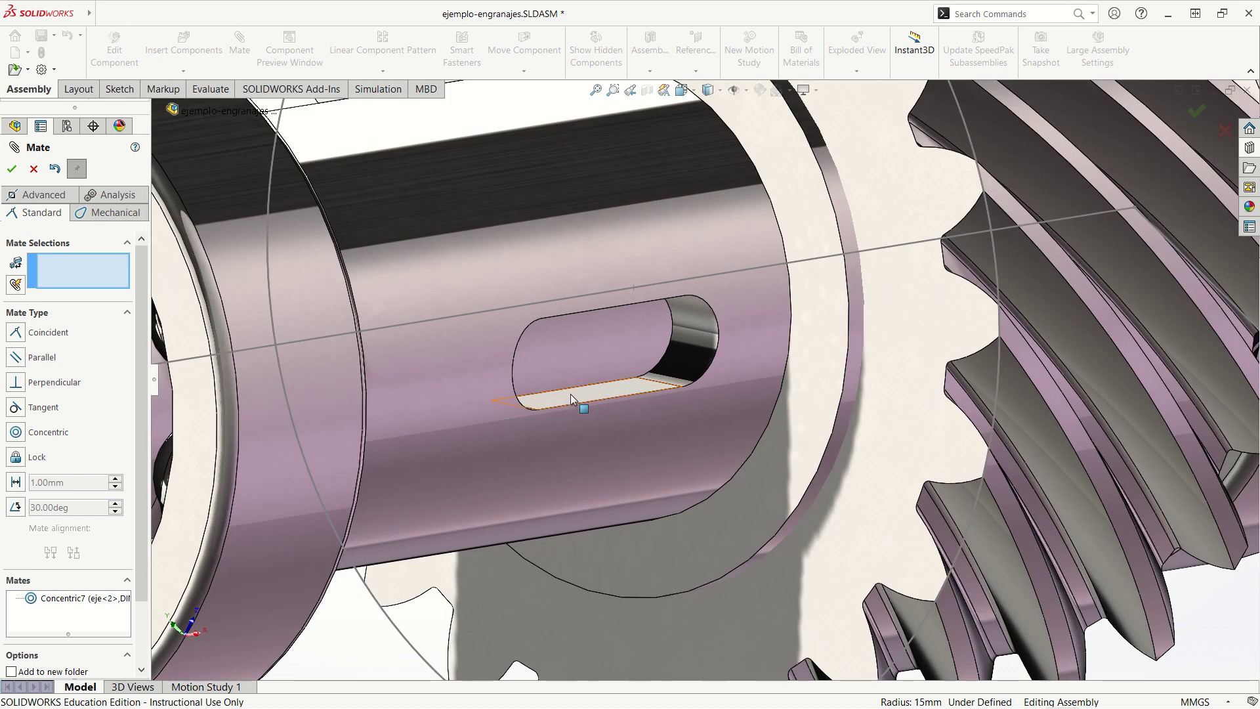
{"action": "left_click", "coordinate": [570, 394]}
{"action": "scroll", "coordinate": [588, 433], "scroll_direction": "up", "scroll_amount": 5}
{"action": "scroll", "coordinate": [588, 434], "scroll_direction": "up", "scroll_amount": 3}
{"action": "mouse_move", "coordinate": [588, 434]}
{"action": "middle_mouse_down"}
{"action": "mouse_move", "coordinate": [681, 449]}
{"action": "mouse_move", "coordinate": [714, 384]}
{"action": "middle_mouse_up"}
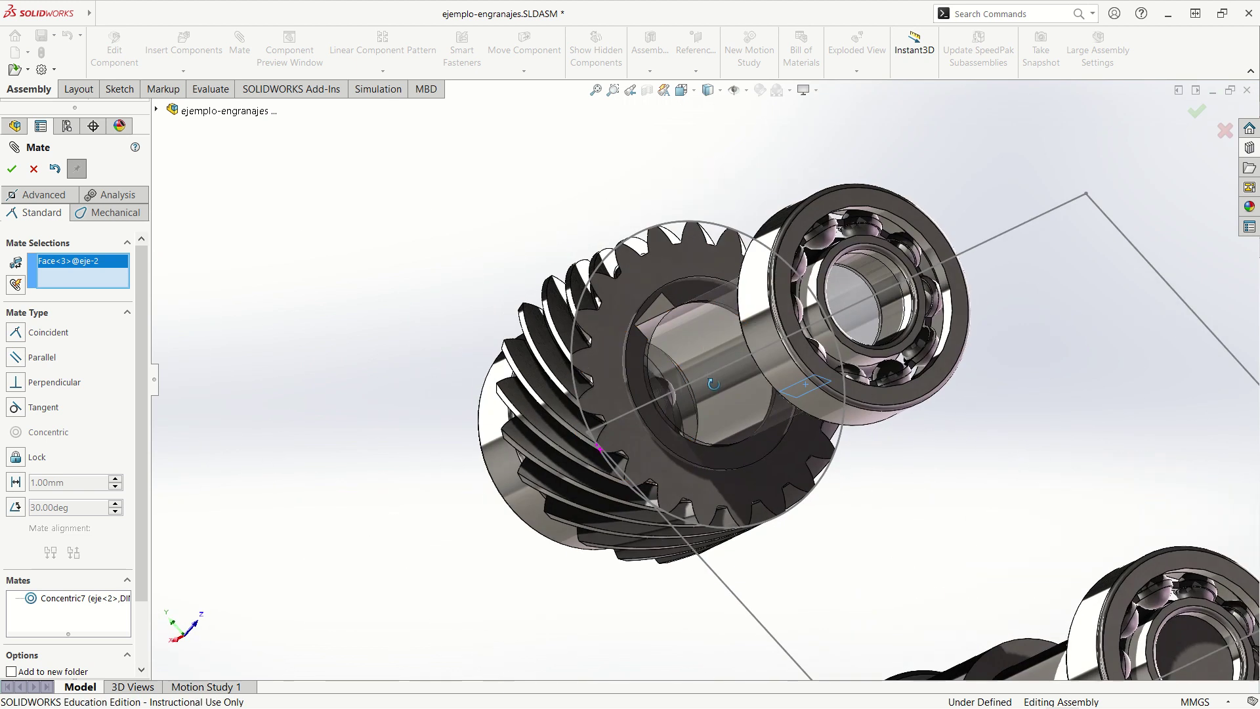
{"action": "left_click", "coordinate": [656, 323]}
{"action": "left_click", "coordinate": [775, 552]}
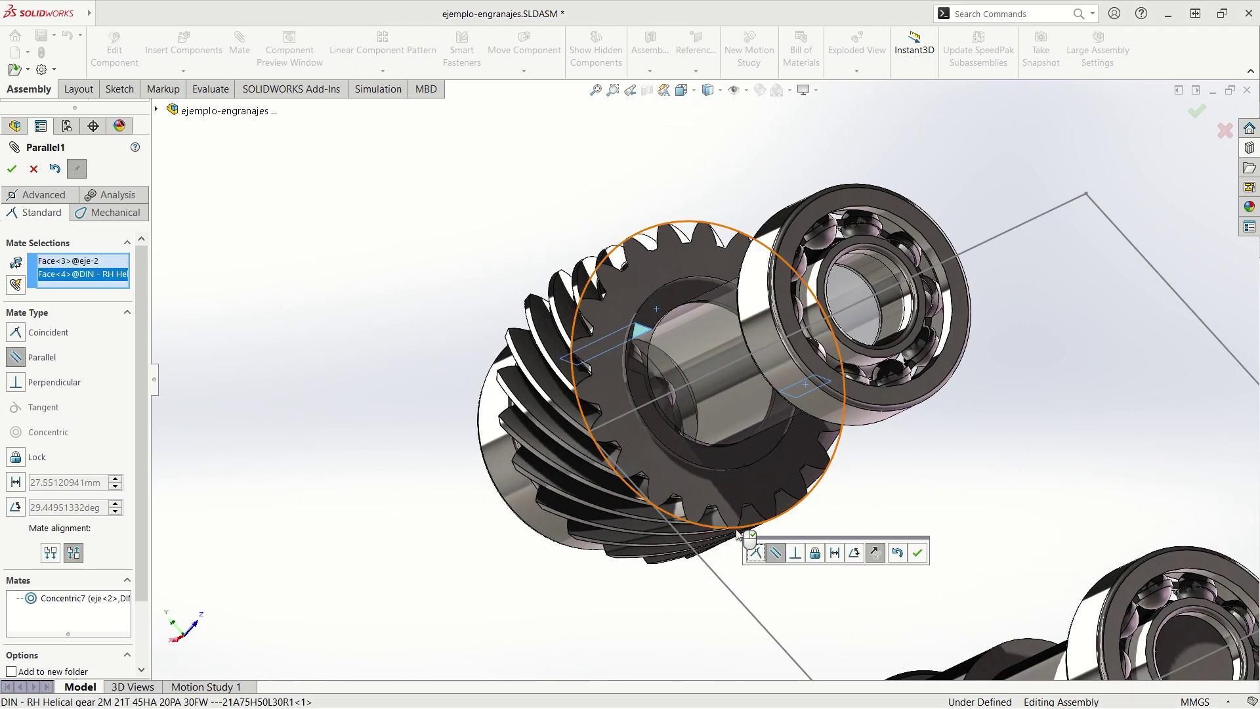
{"action": "left_click", "coordinate": [877, 553]}
{"action": "mouse_move", "coordinate": [744, 450]}
{"action": "middle_mouse_down"}
{"action": "mouse_move", "coordinate": [626, 517]}
{"action": "mouse_move", "coordinate": [815, 527]}
{"action": "middle_mouse_up"}
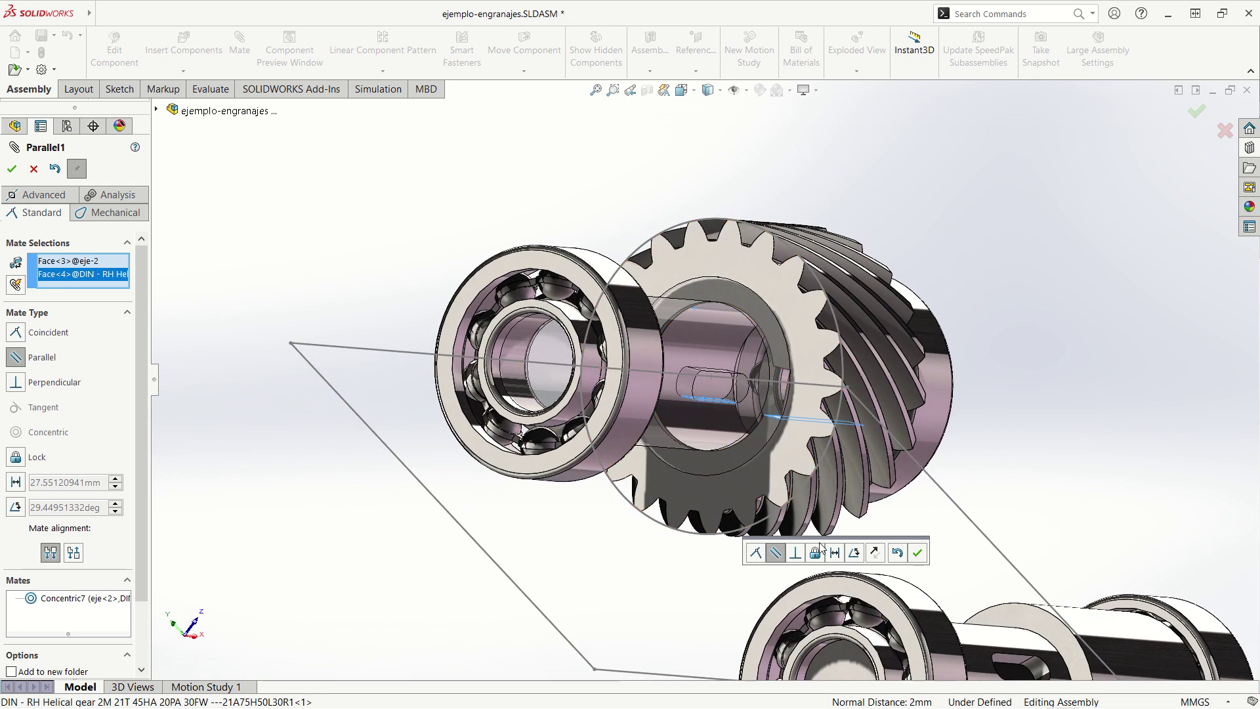
{"action": "left_click", "coordinate": [918, 553]}
- Make the gear's side face coincident with the shaft face
{"action": "mouse_move", "coordinate": [858, 409]}
{"action": "middle_mouse_down"}
{"action": "mouse_move", "coordinate": [893, 425]}
{"action": "mouse_move", "coordinate": [650, 428]}
{"action": "mouse_move", "coordinate": [728, 439]}
{"action": "middle_mouse_up"}
{"action": "left_click", "coordinate": [896, 348]}
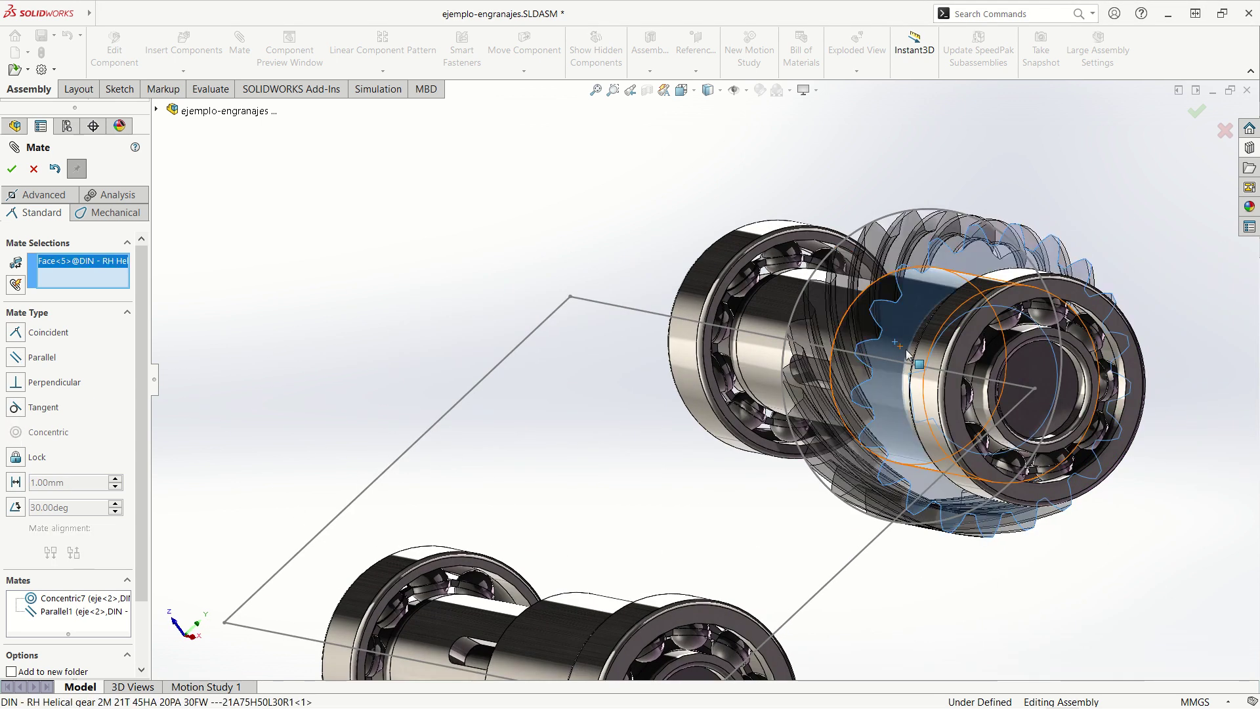
{"action": "mouse_move", "coordinate": [897, 348]}
{"action": "middle_mouse_down"}
{"action": "mouse_move", "coordinate": [1070, 335]}
{"action": "mouse_move", "coordinate": [777, 295]}
{"action": "middle_mouse_up"}
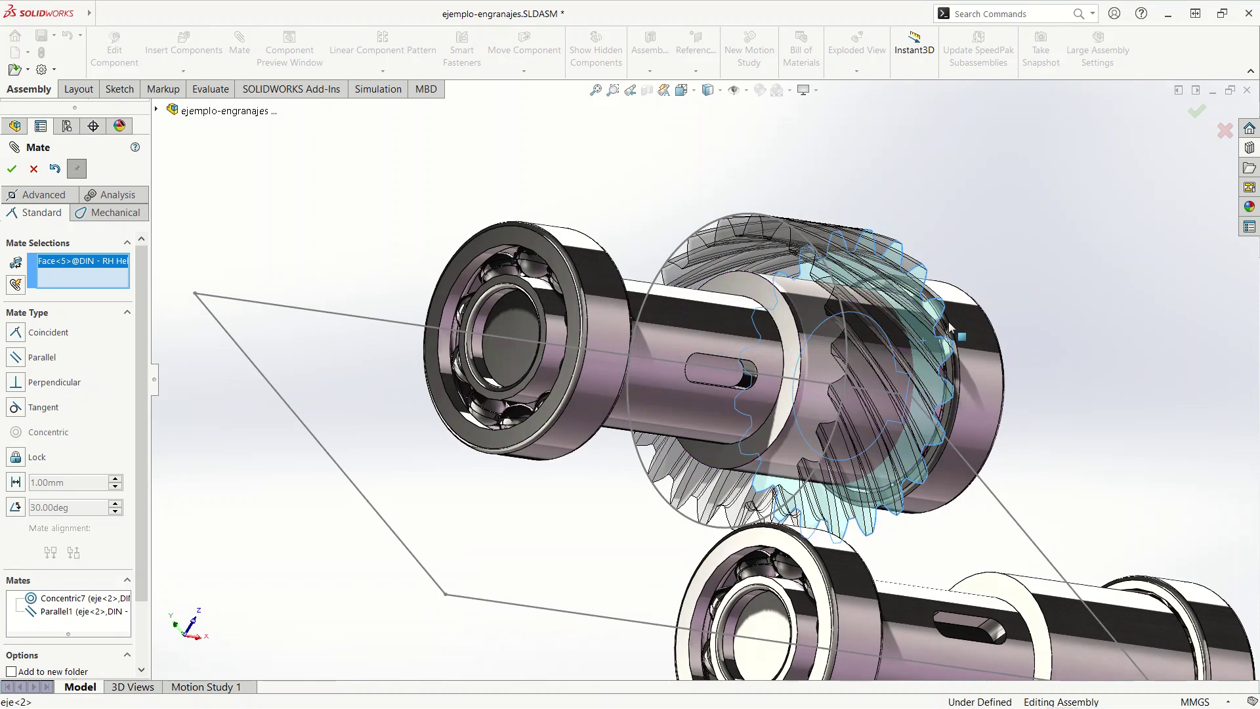
{"action": "left_click", "coordinate": [777, 295]}
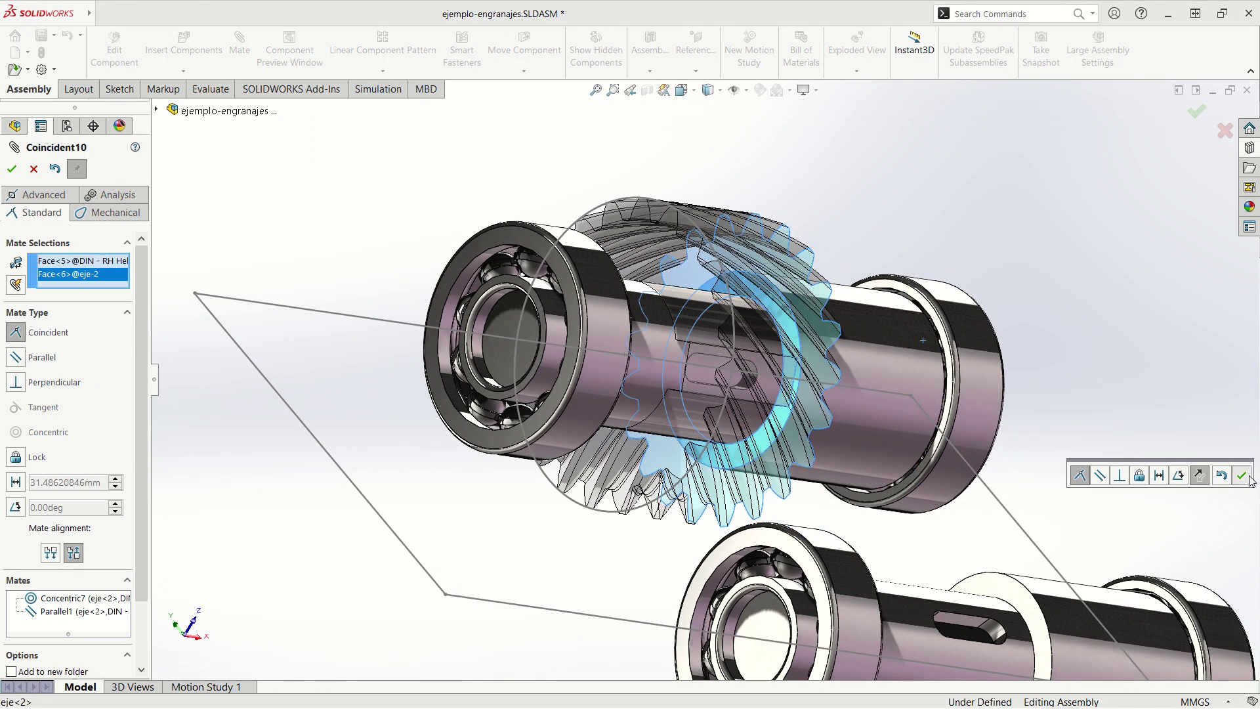
{"action": "left_click", "coordinate": [1241, 476]}
{"action": "scroll", "coordinate": [1034, 390], "scroll_direction": "up", "scroll_amount": 5}
{"action": "mouse_move", "coordinate": [1035, 390]}
{"action": "middle_mouse_down"}
{"action": "mouse_move", "coordinate": [901, 427]}
{"action": "mouse_move", "coordinate": [917, 447]}
{"action": "middle_mouse_up"}
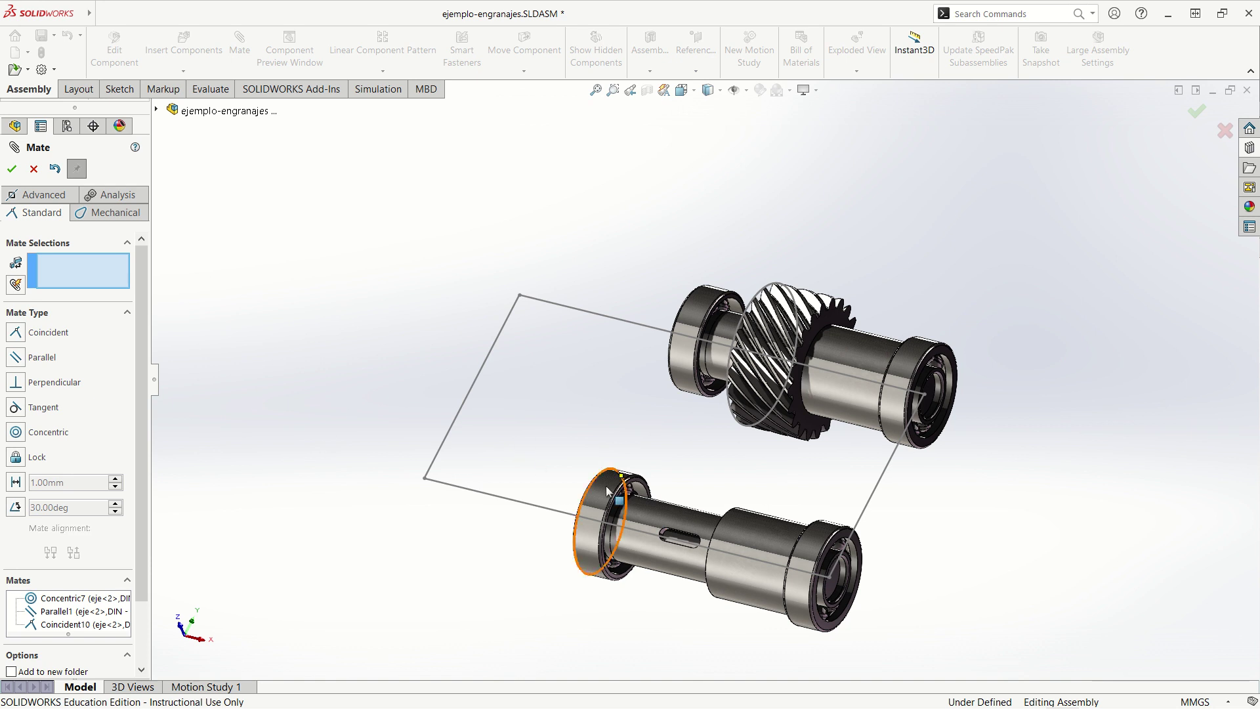
- Copy the gear with its mates onto shaft eje-1, reassigning concentric, parallel and coincident faces
{"action": "left_click", "coordinate": [13, 171]}
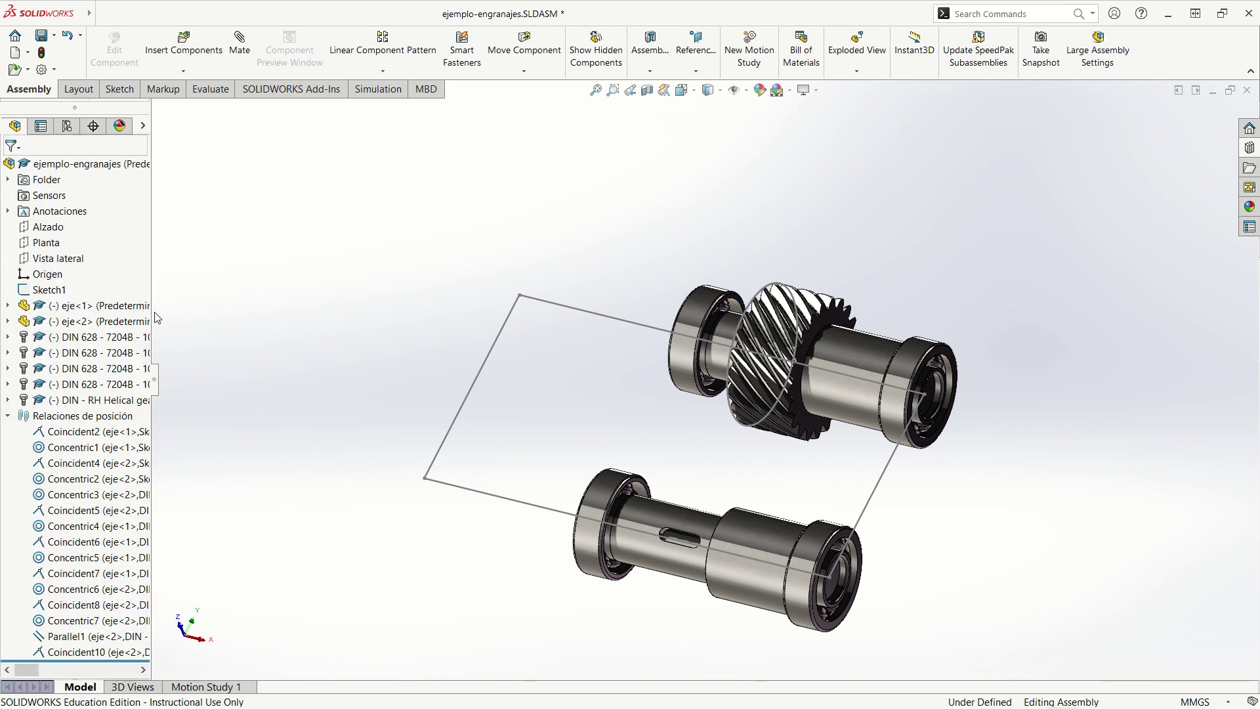
{"action": "right_click", "coordinate": [72, 400]}
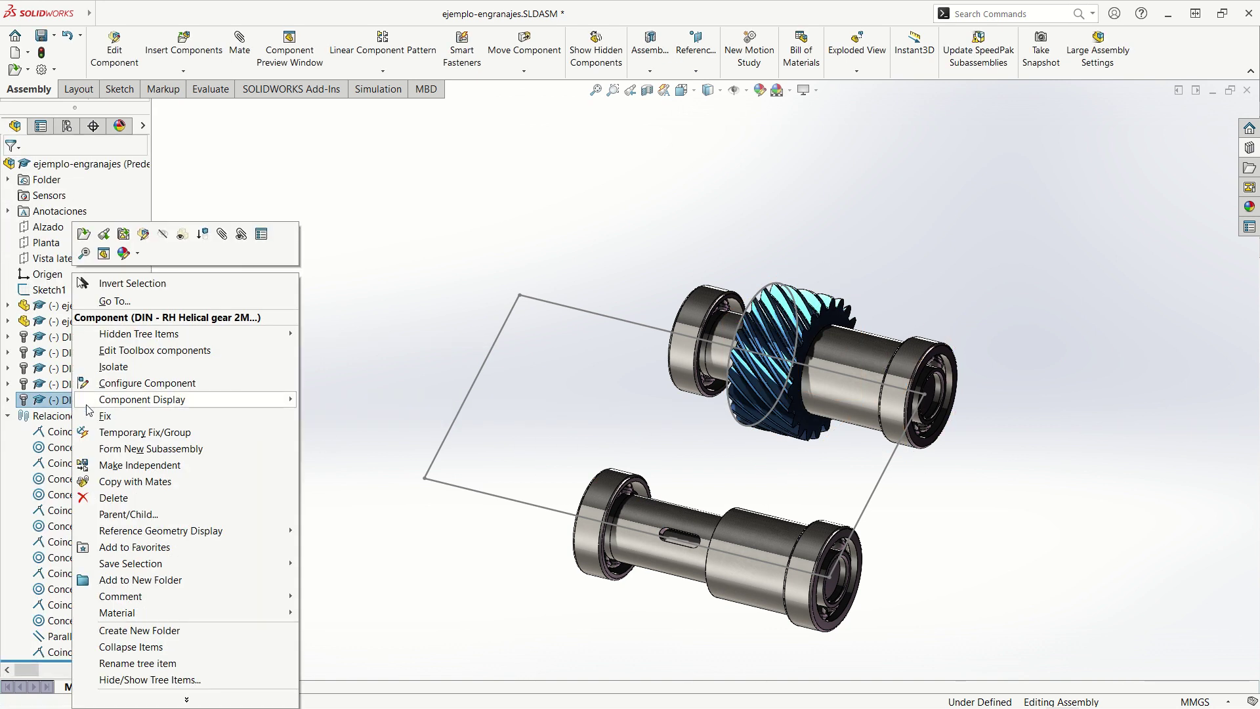
{"action": "left_click", "coordinate": [132, 482]}
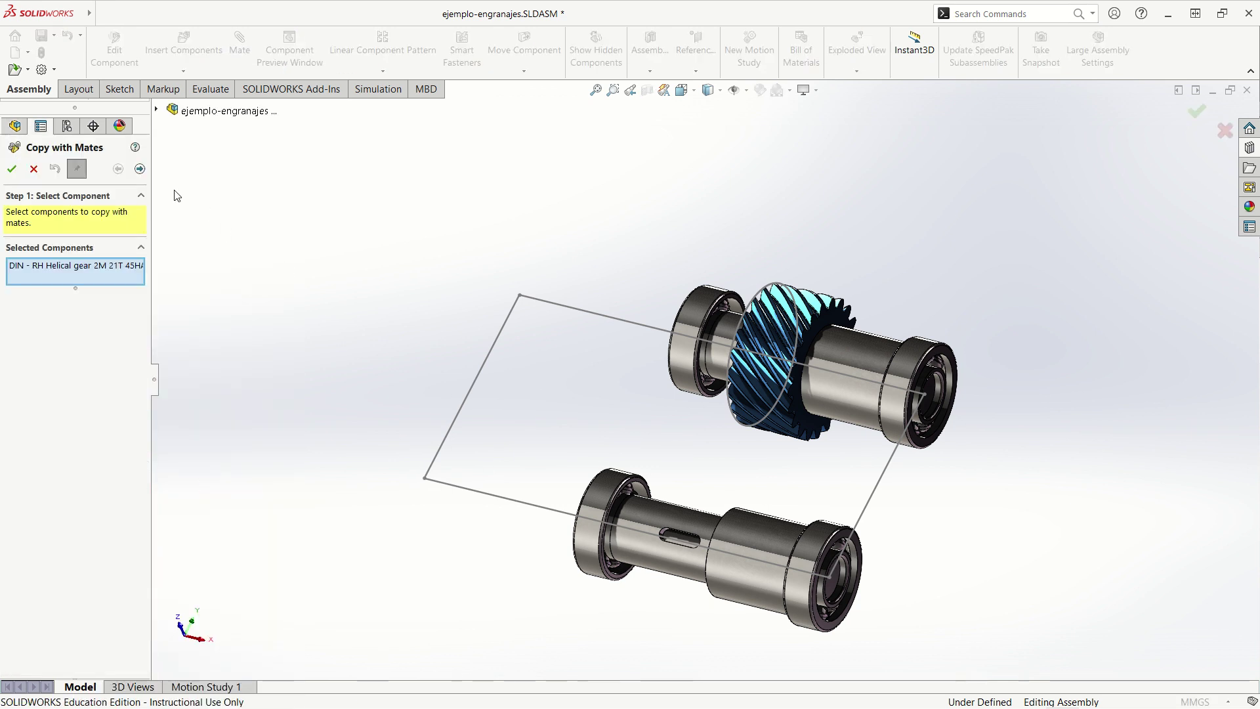
{"action": "left_click", "coordinate": [140, 169]}
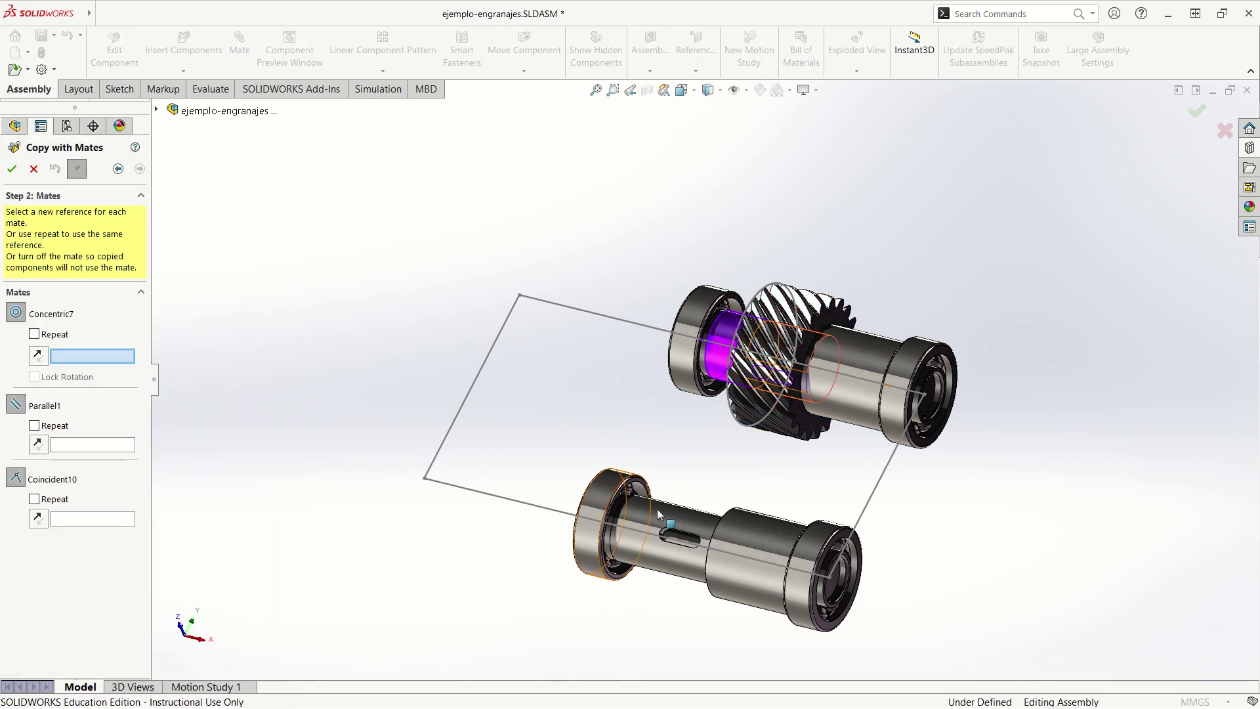
{"action": "left_click", "coordinate": [682, 548]}
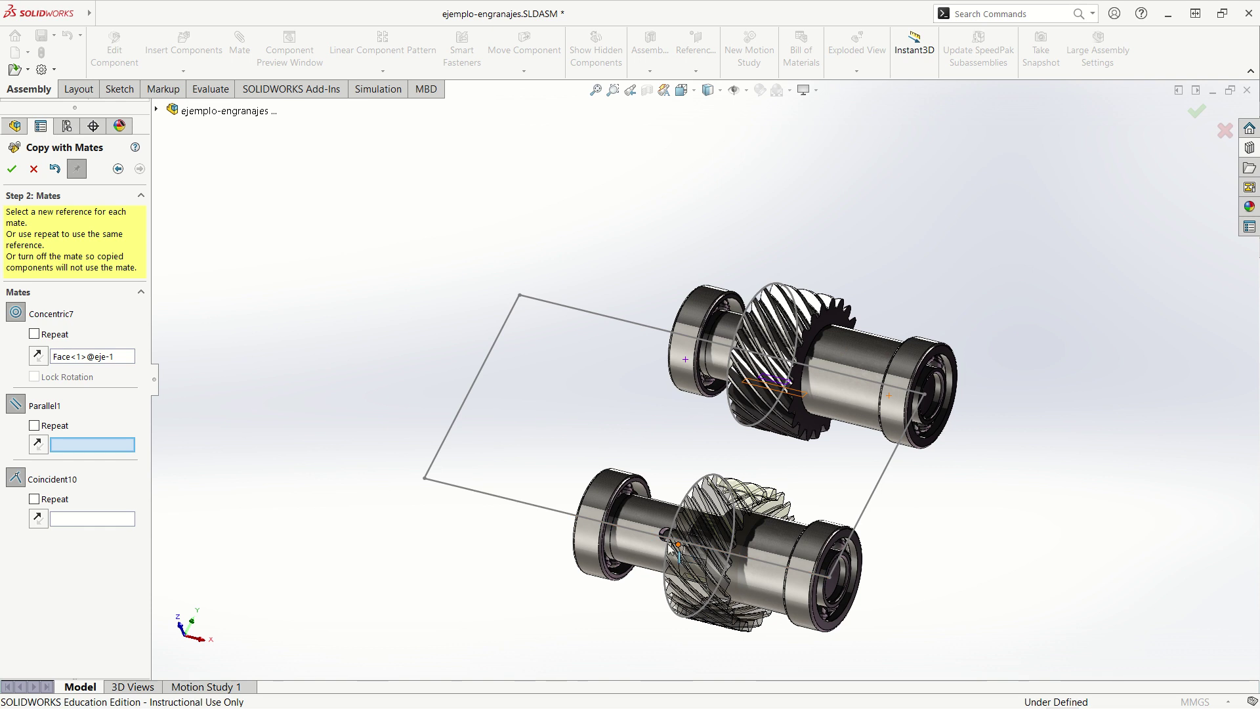
{"action": "scroll", "coordinate": [656, 538], "scroll_direction": "down", "scroll_amount": 3}
{"action": "scroll", "coordinate": [656, 539], "scroll_direction": "down", "scroll_amount": 3}
{"action": "scroll", "coordinate": [682, 591], "scroll_direction": "down", "scroll_amount": 3}
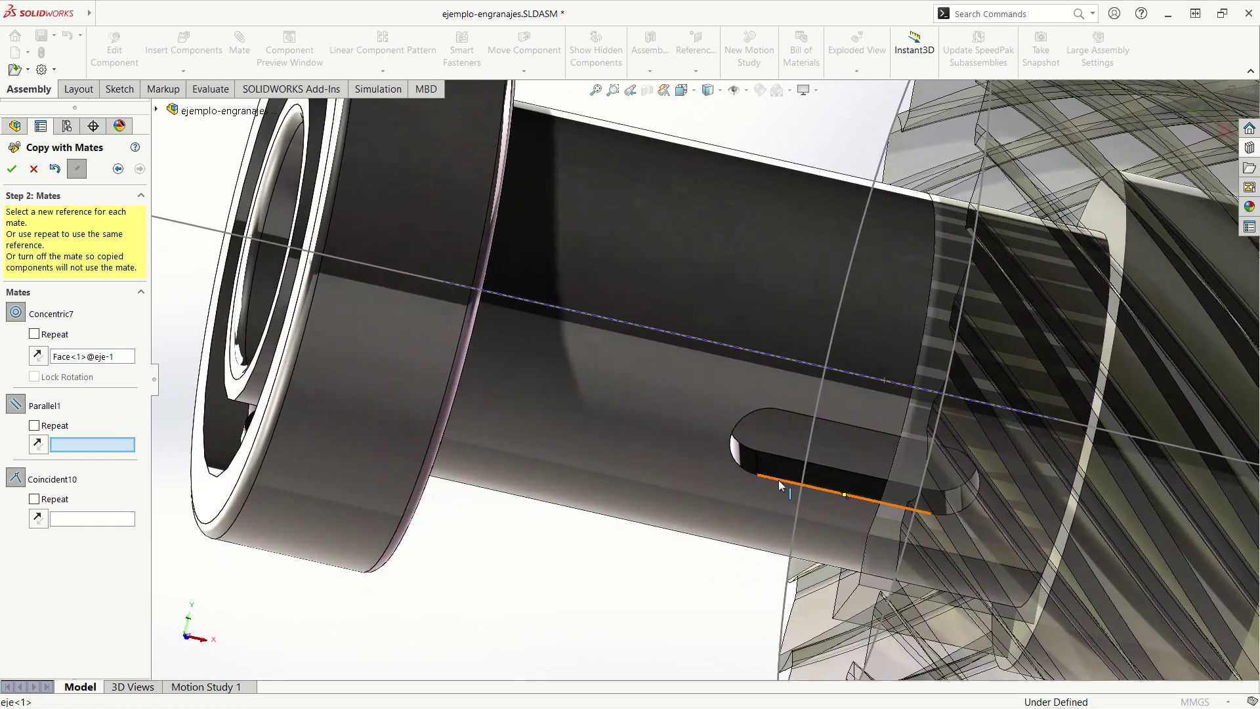
{"action": "left_click", "coordinate": [780, 470]}
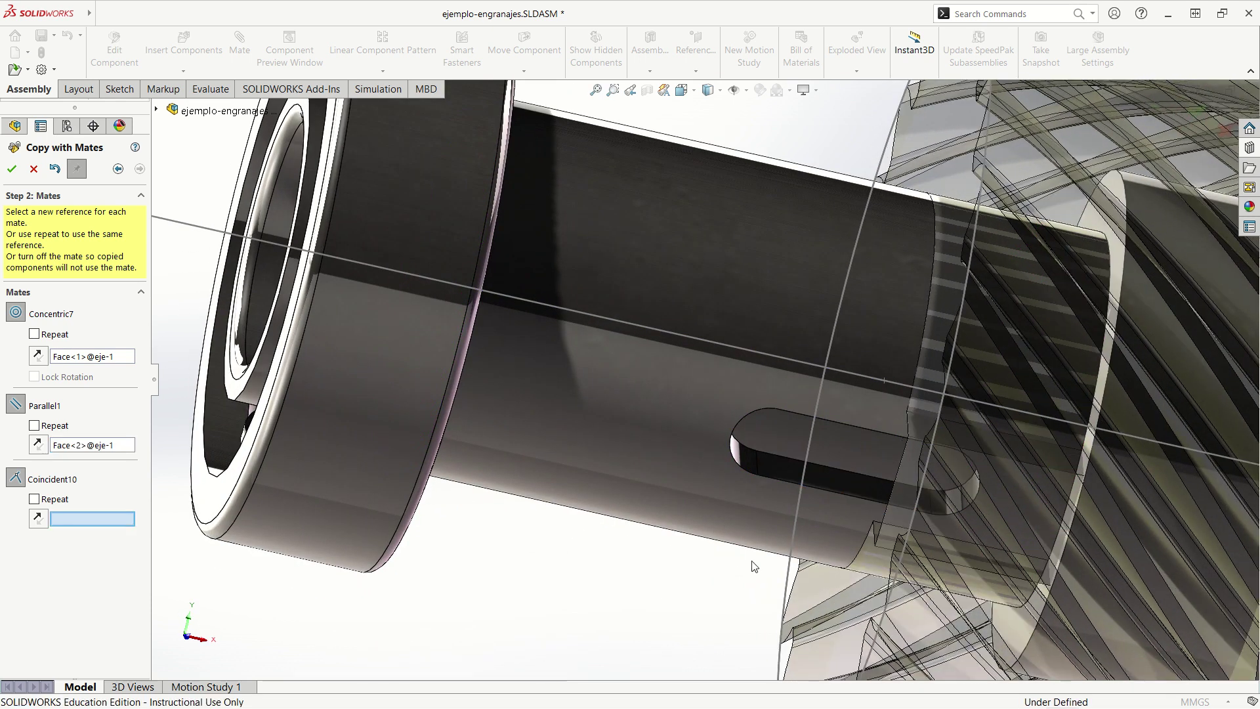
{"action": "left_click", "coordinate": [1123, 248]}
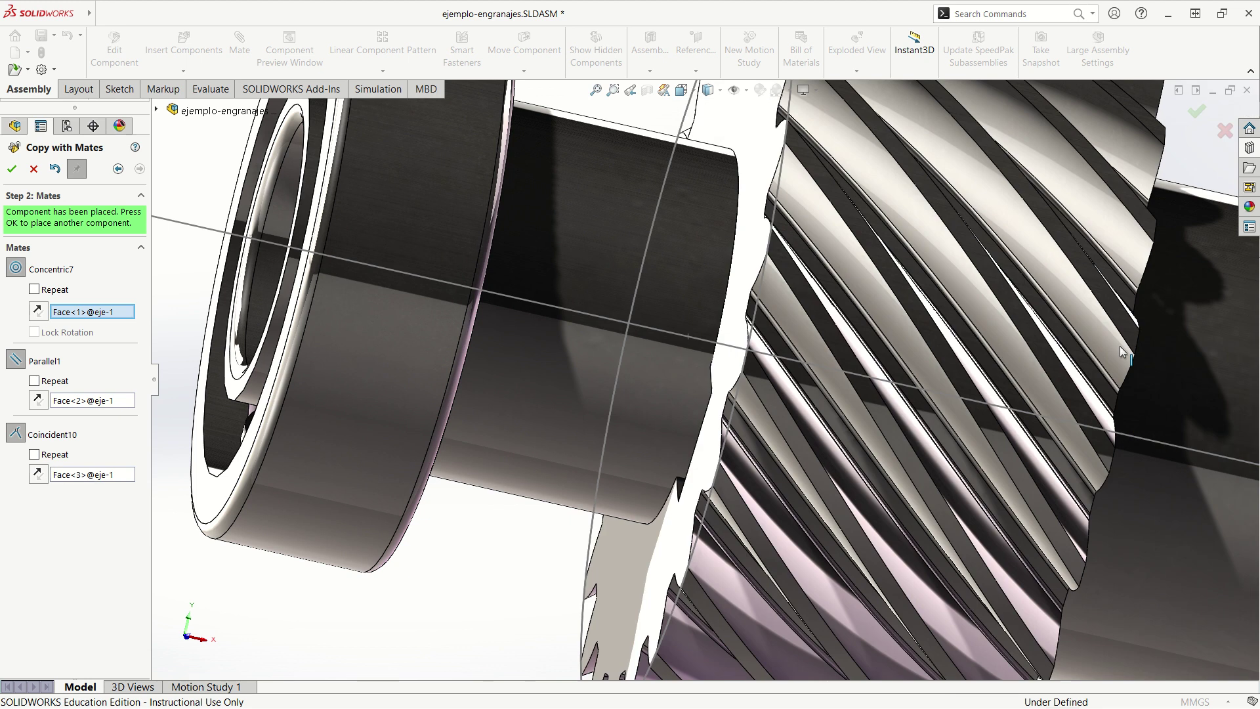
{"action": "left_click", "coordinate": [11, 169]}
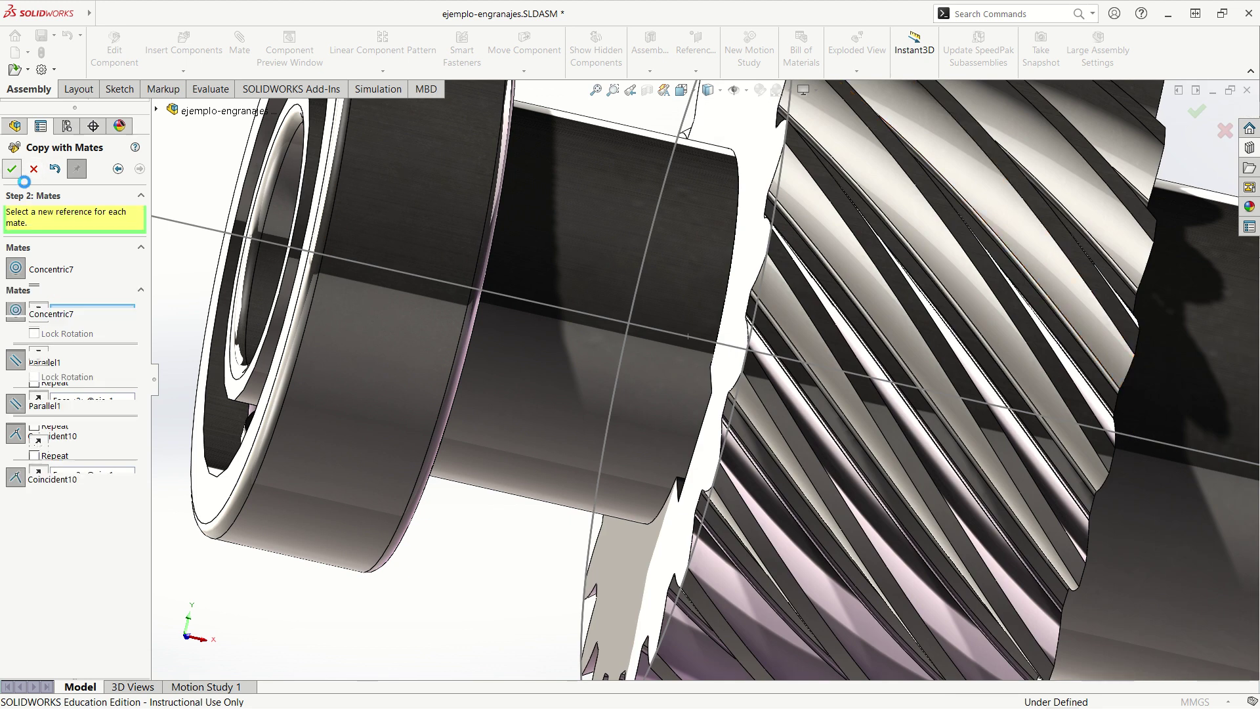
- Cancel further copies and fit the view to inspect both gears on their shafts
{"action": "key", "text": "f"}
{"action": "middle_click_drag", "start_coordinate": [637, 555], "coordinate": [556, 513]}
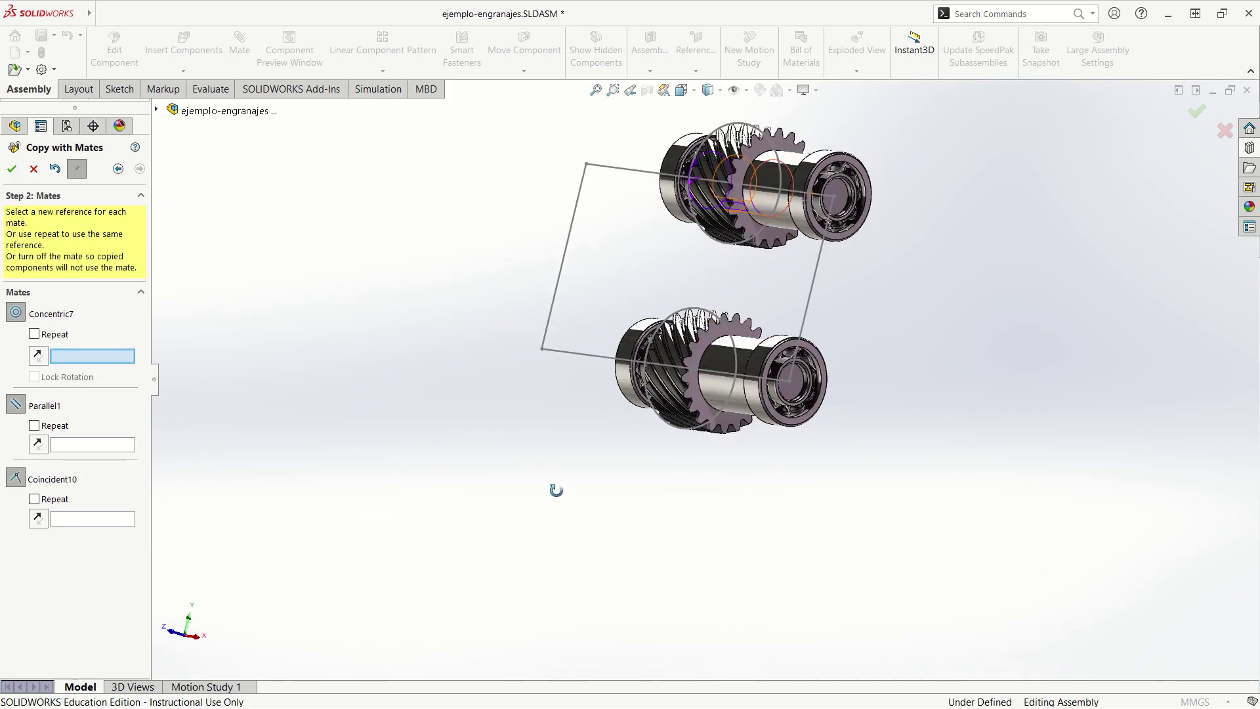
{"action": "scroll", "coordinate": [781, 308], "scroll_direction": "down", "scroll_amount": 3}
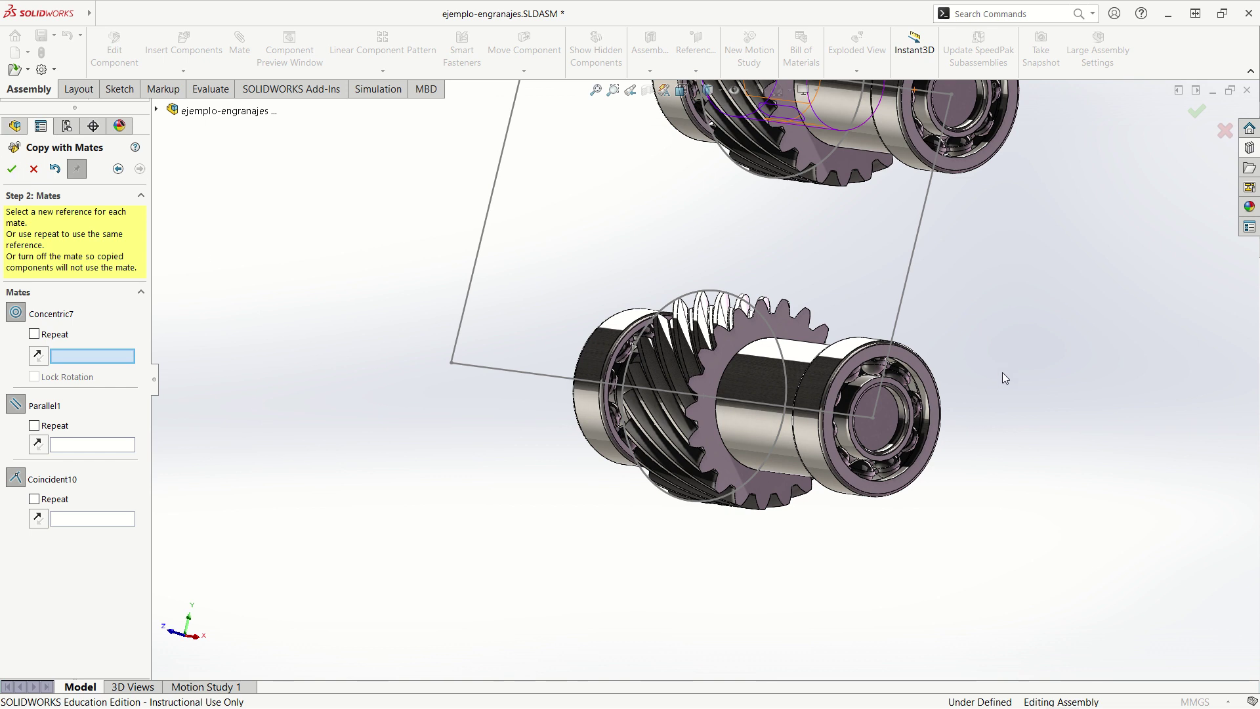
{"action": "middle_click_drag", "start_coordinate": [1010, 394], "coordinate": [902, 377]}
{"action": "left_click", "coordinate": [9, 175]}
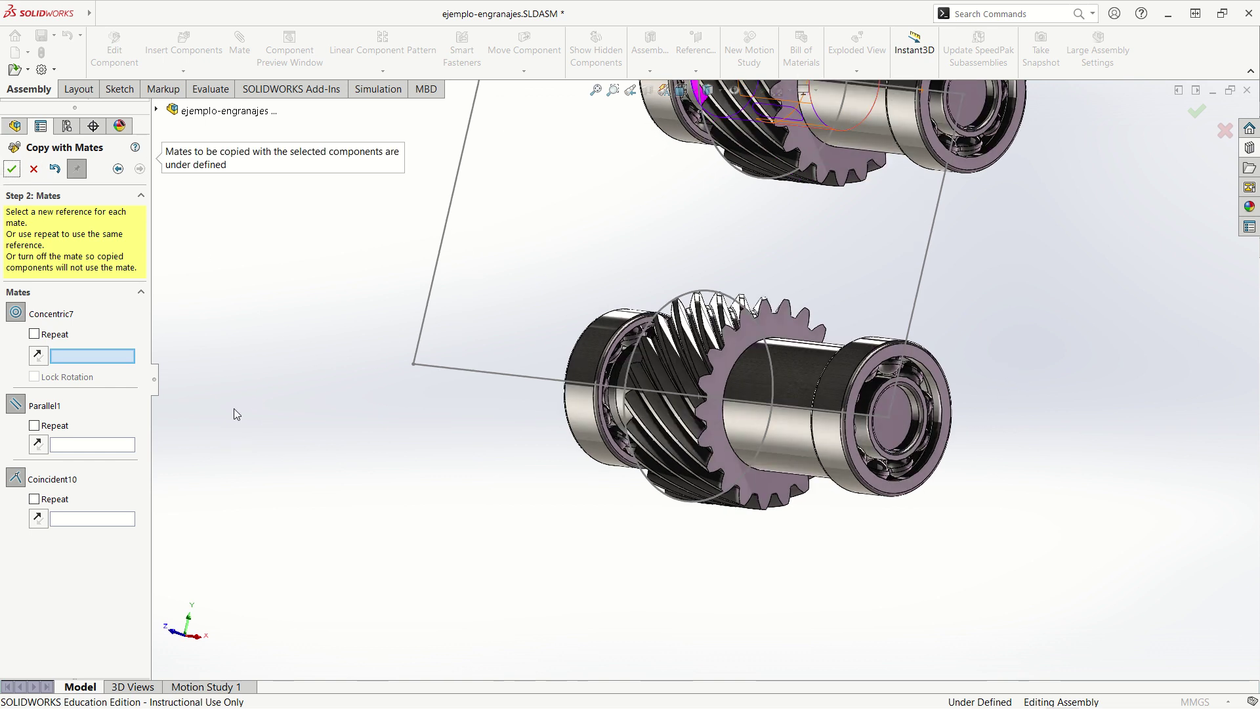
{"action": "left_click", "coordinate": [33, 171]}
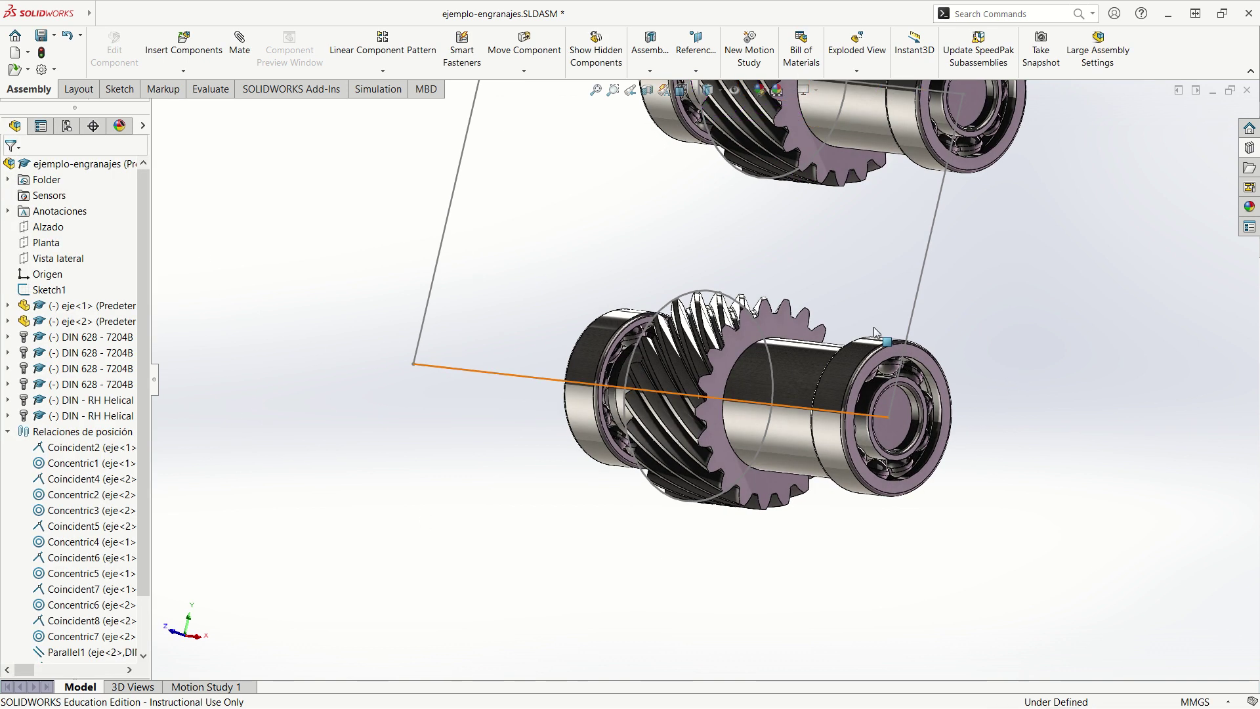
{"action": "key", "text": "f"}
{"action": "key", "text": "z"}
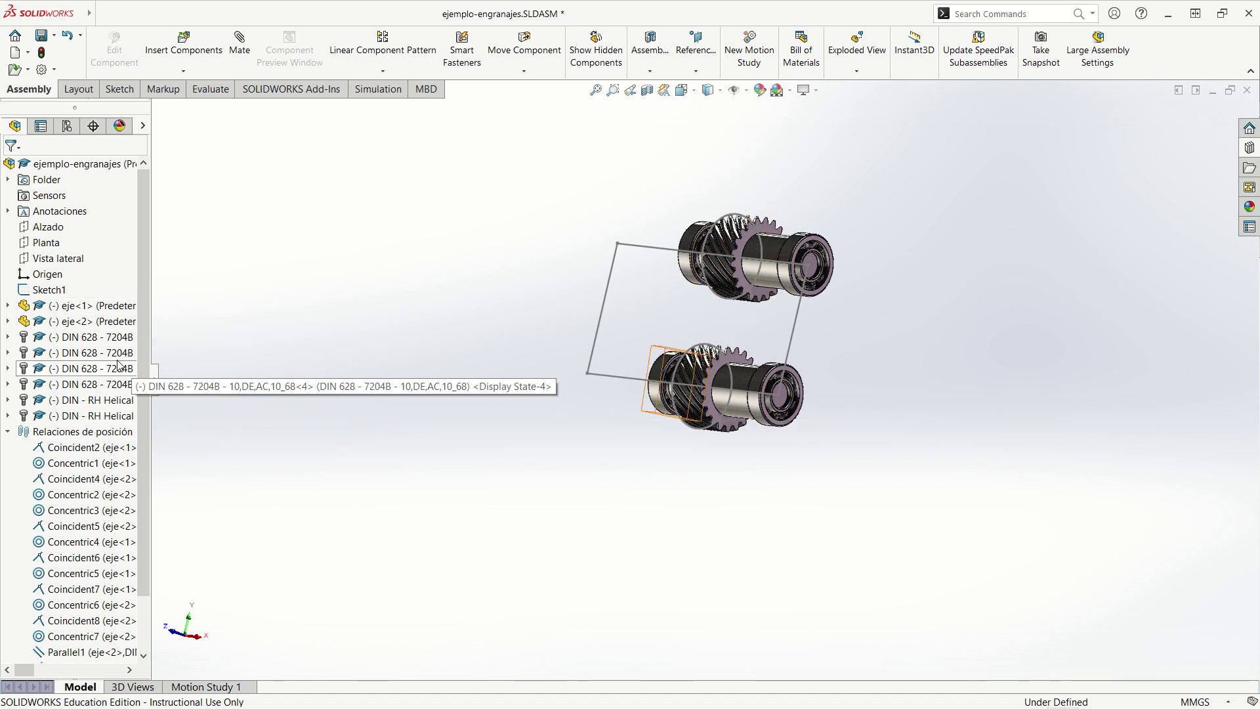
{"action": "mouse_move", "coordinate": [838, 472]}
{"action": "middle_mouse_down"}
{"action": "mouse_move", "coordinate": [894, 422]}
{"action": "mouse_move", "coordinate": [869, 432]}
{"action": "middle_mouse_up"}
{"action": "scroll", "coordinate": [754, 355], "scroll_direction": "down", "scroll_amount": 5}
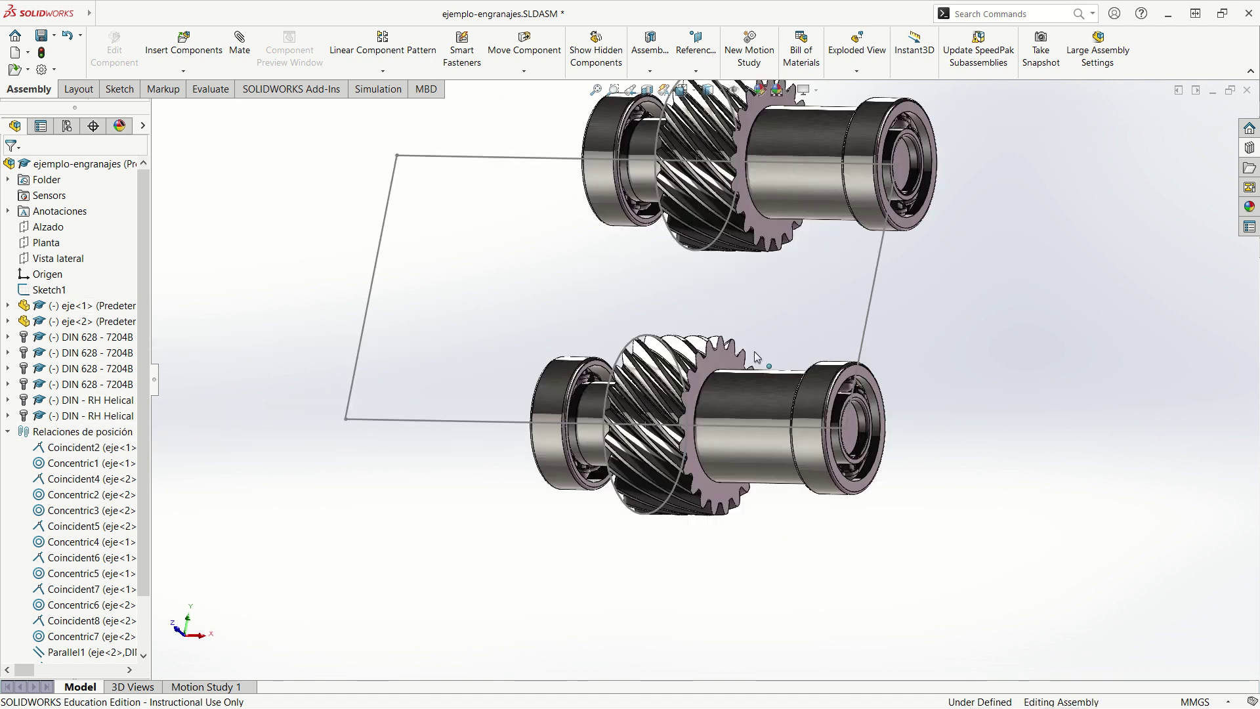
{"action": "middle_click_drag", "start_coordinate": [1016, 501], "coordinate": [995, 510]}
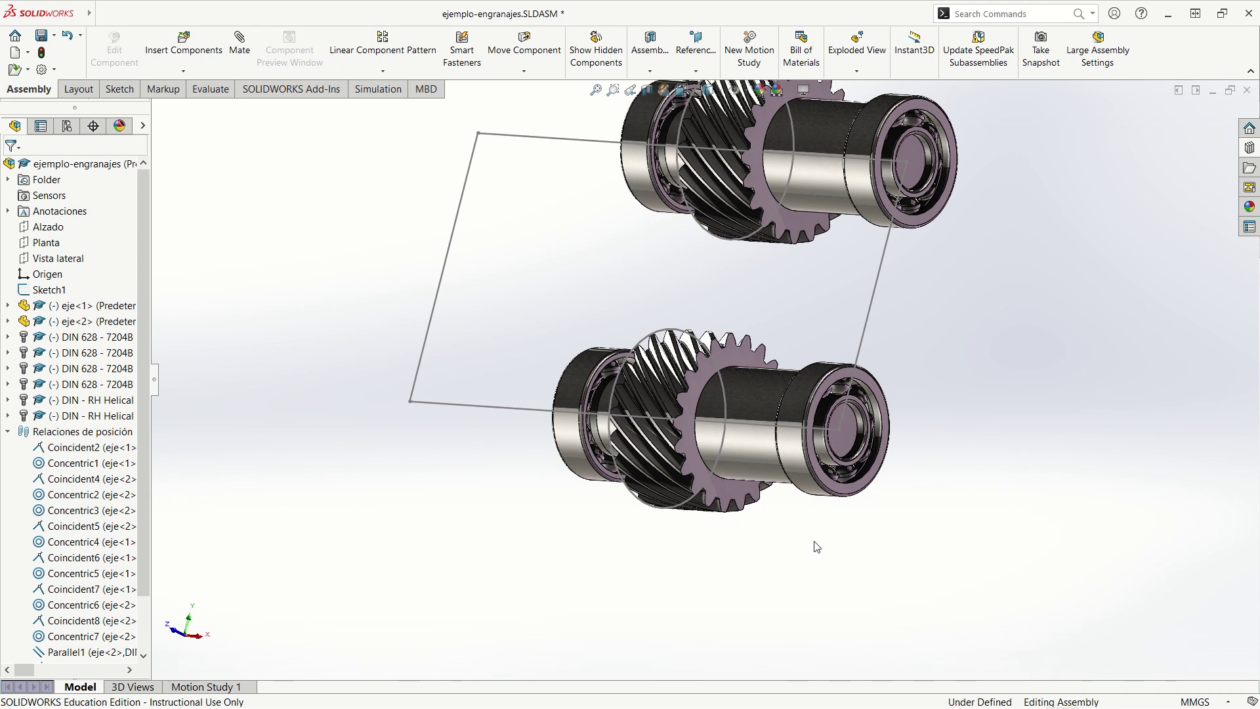
- Start a mechanical Gear mate and select faces on both helical gears
{"action": "left_click", "coordinate": [239, 43]}
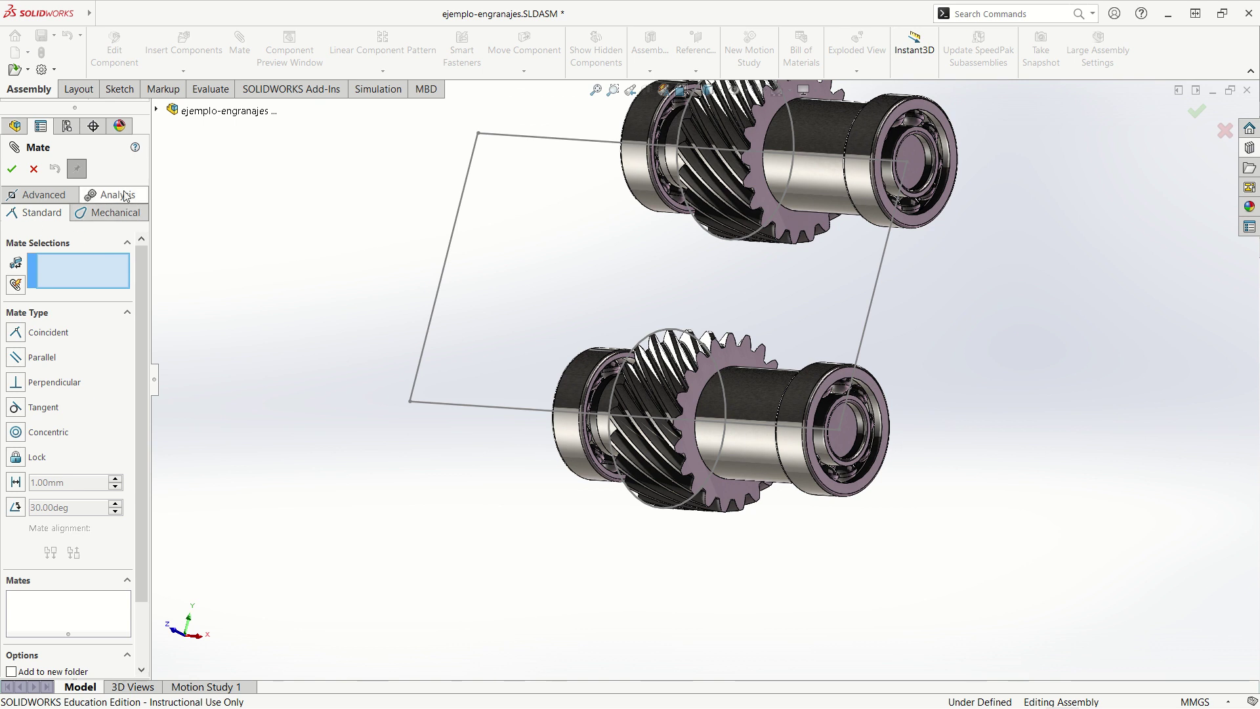
{"action": "left_click", "coordinate": [104, 214]}
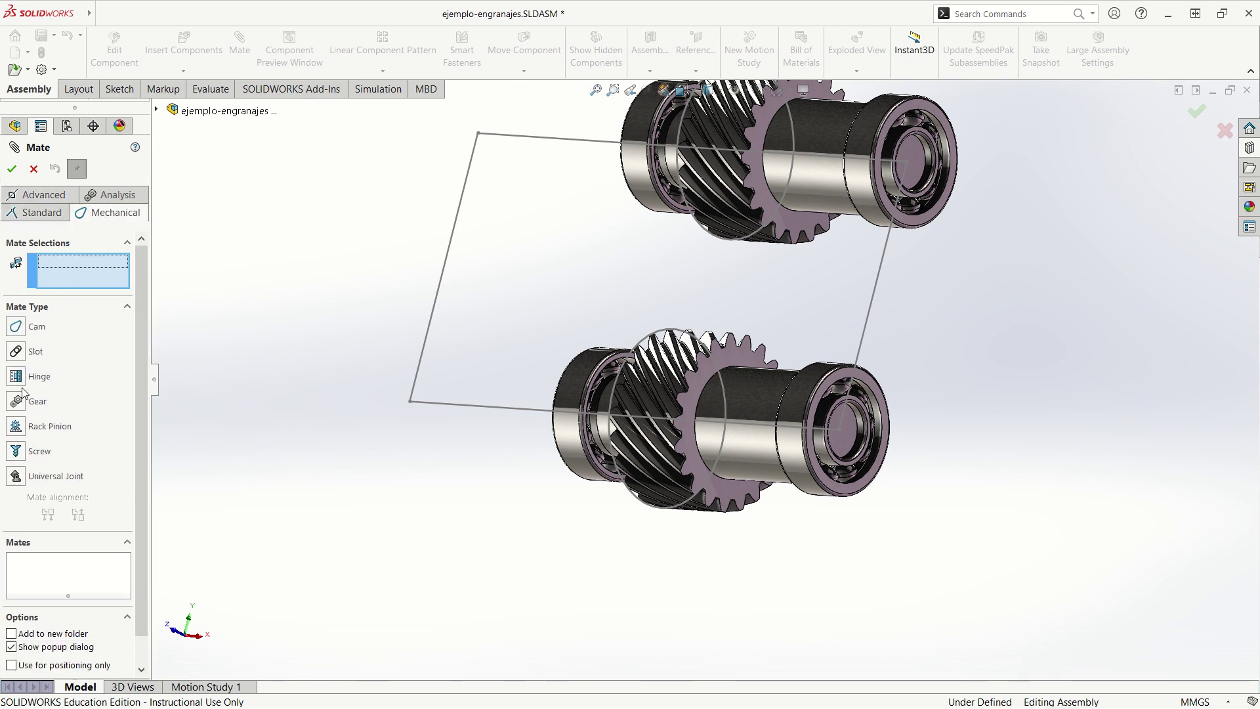
{"action": "left_click", "coordinate": [22, 397]}
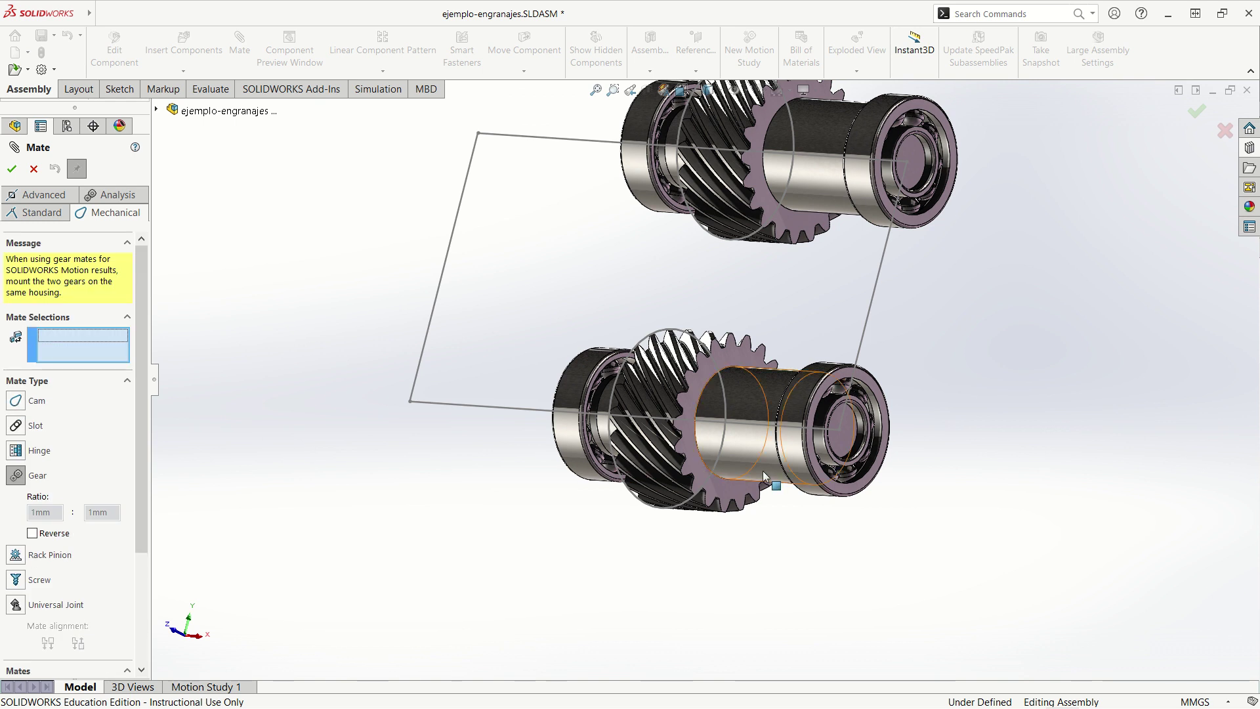
{"action": "scroll", "coordinate": [763, 471], "scroll_direction": "down", "scroll_amount": 3}
{"action": "scroll", "coordinate": [610, 425], "scroll_direction": "down", "scroll_amount": 3}
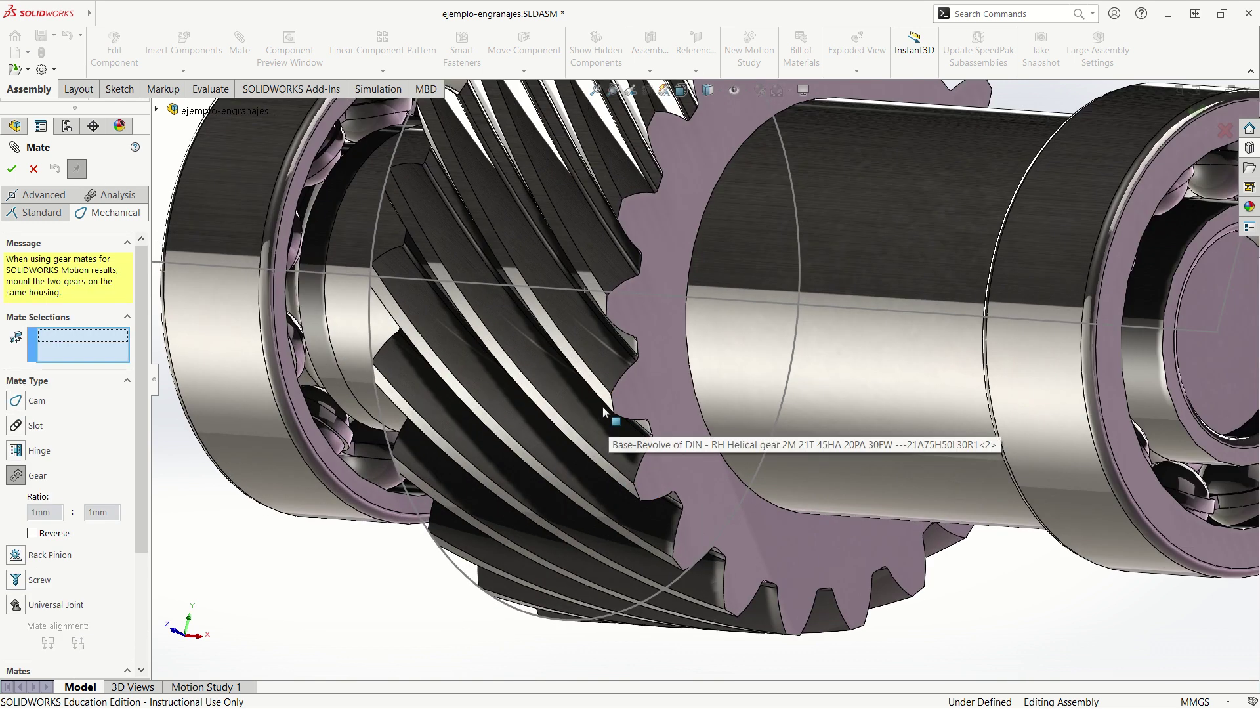
{"action": "left_click", "coordinate": [663, 434]}
{"action": "scroll", "coordinate": [663, 434], "scroll_direction": "up", "scroll_amount": 5}
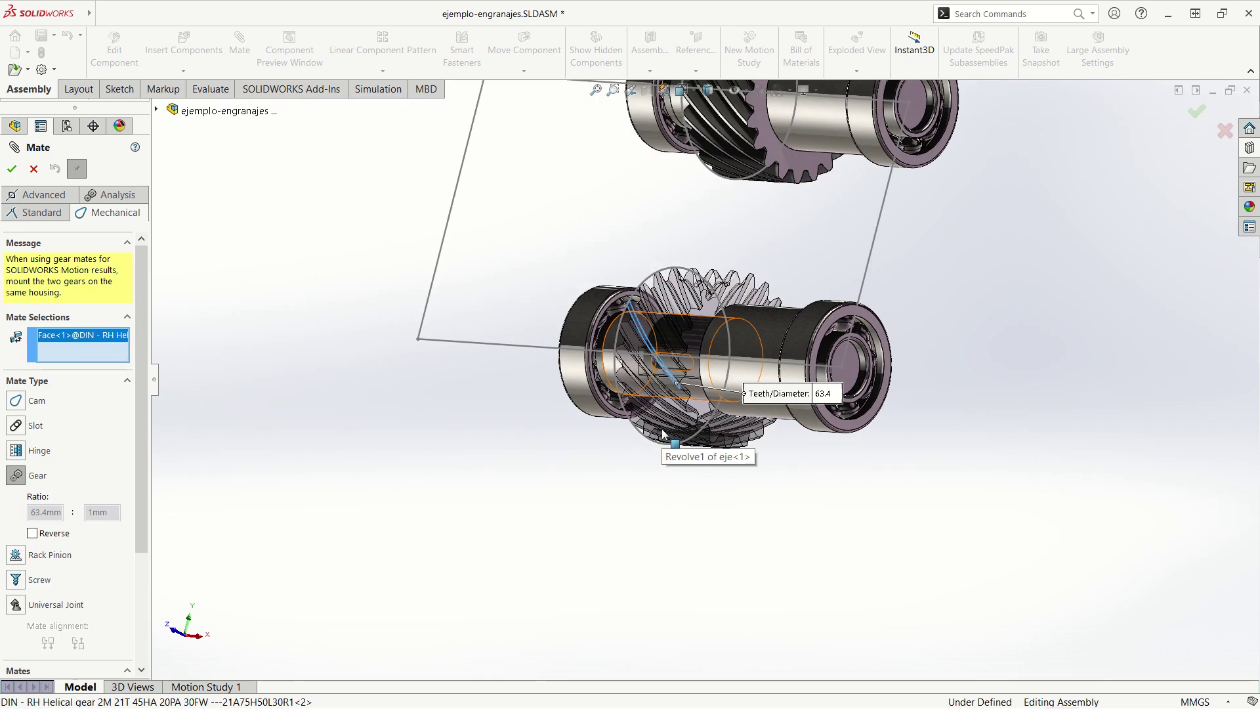
{"action": "scroll", "coordinate": [763, 190], "scroll_direction": "down", "scroll_amount": 4}
{"action": "scroll", "coordinate": [765, 206], "scroll_direction": "down", "scroll_amount": 2}
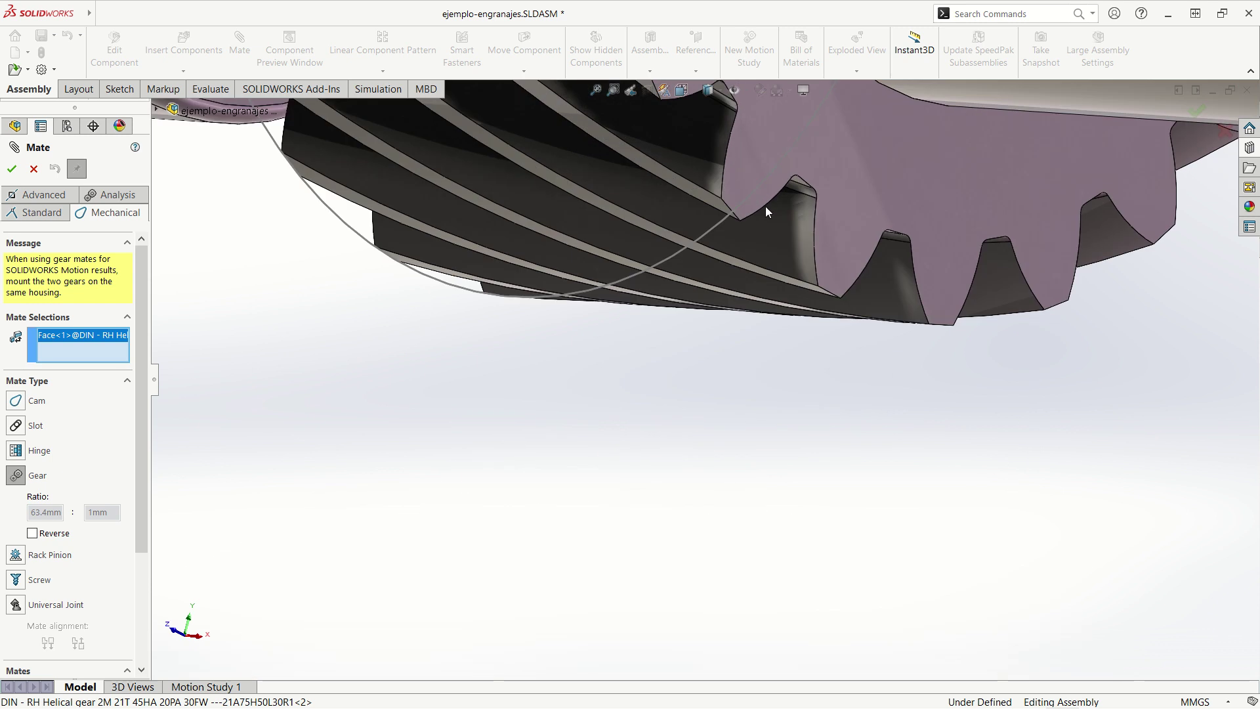
{"action": "left_click", "coordinate": [812, 293]}
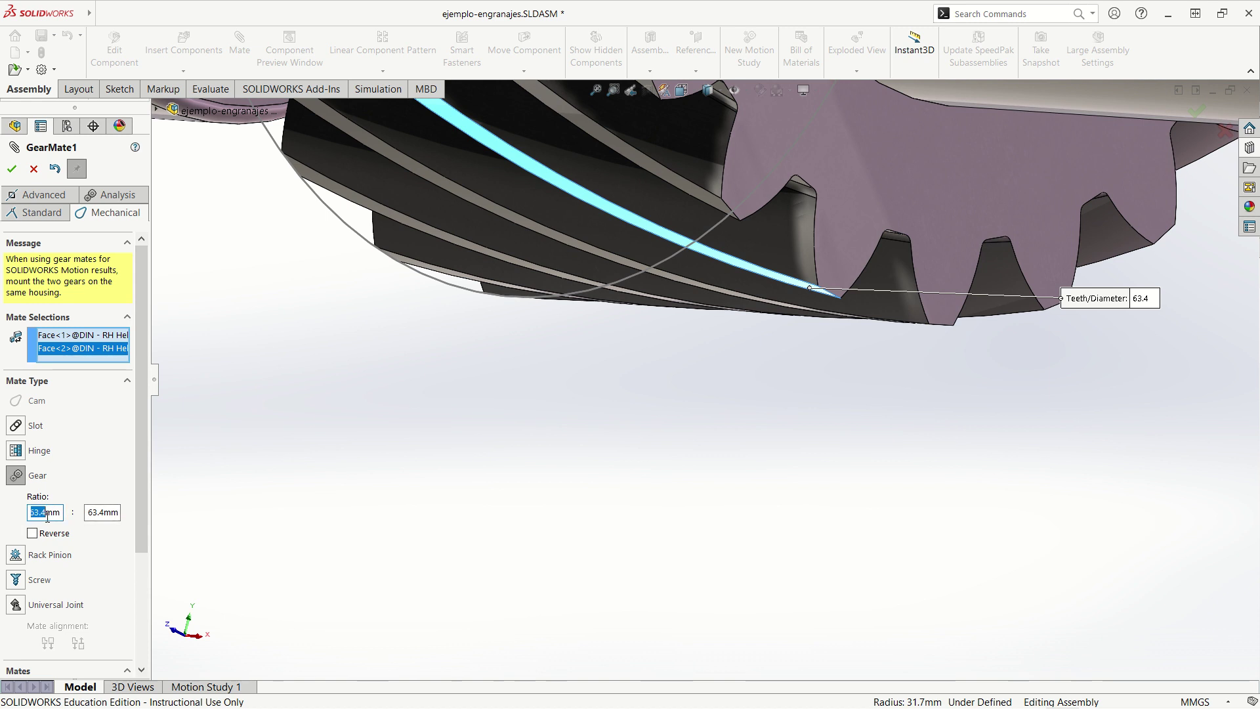
{"action": "left_click", "coordinate": [46, 512]}
{"action": "type", "text": "21"}
- Set the gear ratio to 21mm:21mm and accept GearMate1
{"action": "left_click", "coordinate": [103, 512]}
{"action": "type", "text": "21"}
{"action": "left_click", "coordinate": [12, 169]}
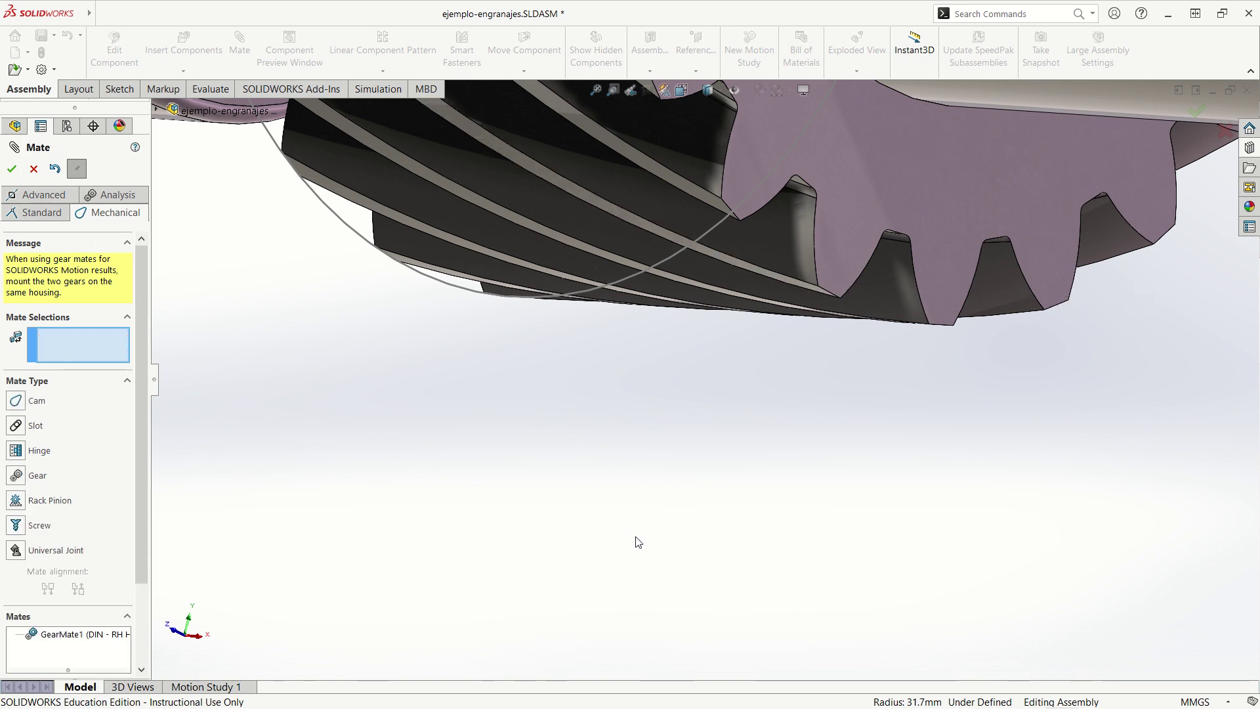
{"action": "left_click", "coordinate": [12, 169]}
{"action": "scroll", "coordinate": [745, 497], "scroll_direction": "up", "scroll_amount": 3}
- Rotate the upper shaft to confirm the gears mesh, then select Sketch1 in the tree
{"action": "scroll", "coordinate": [746, 501], "scroll_direction": "up", "scroll_amount": 5}
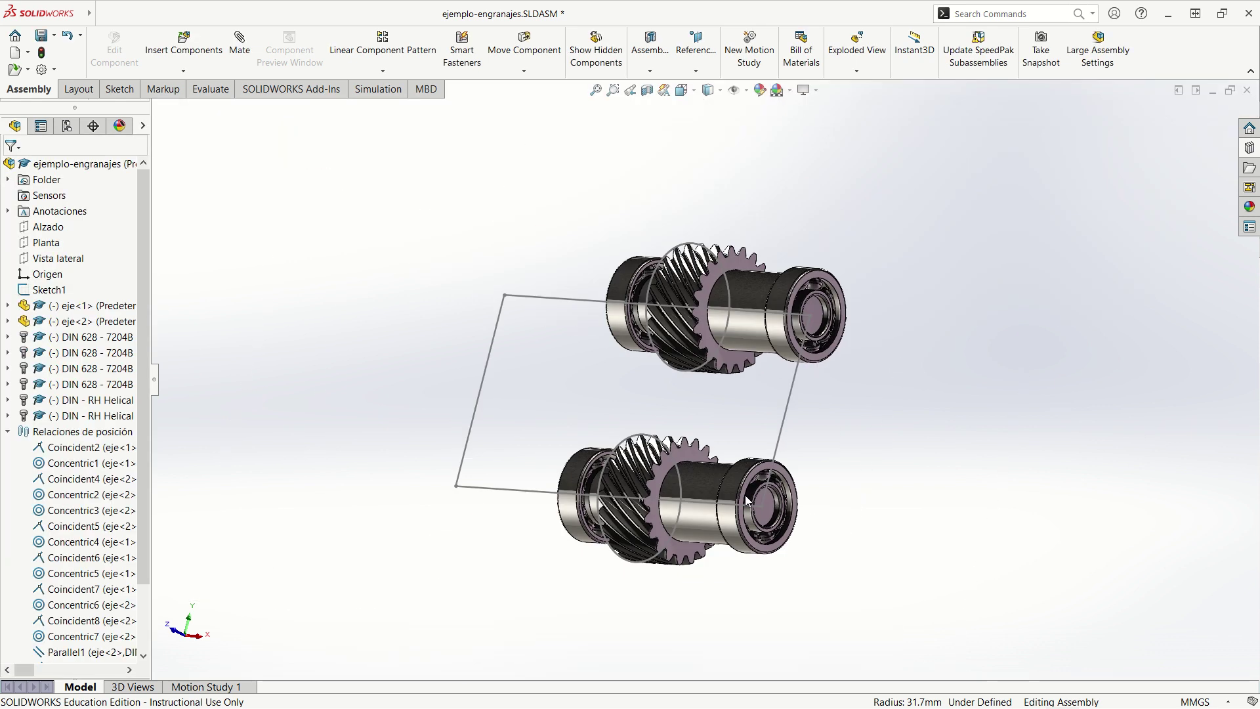
{"action": "left_click_drag", "start_coordinate": [716, 365], "coordinate": [753, 371]}
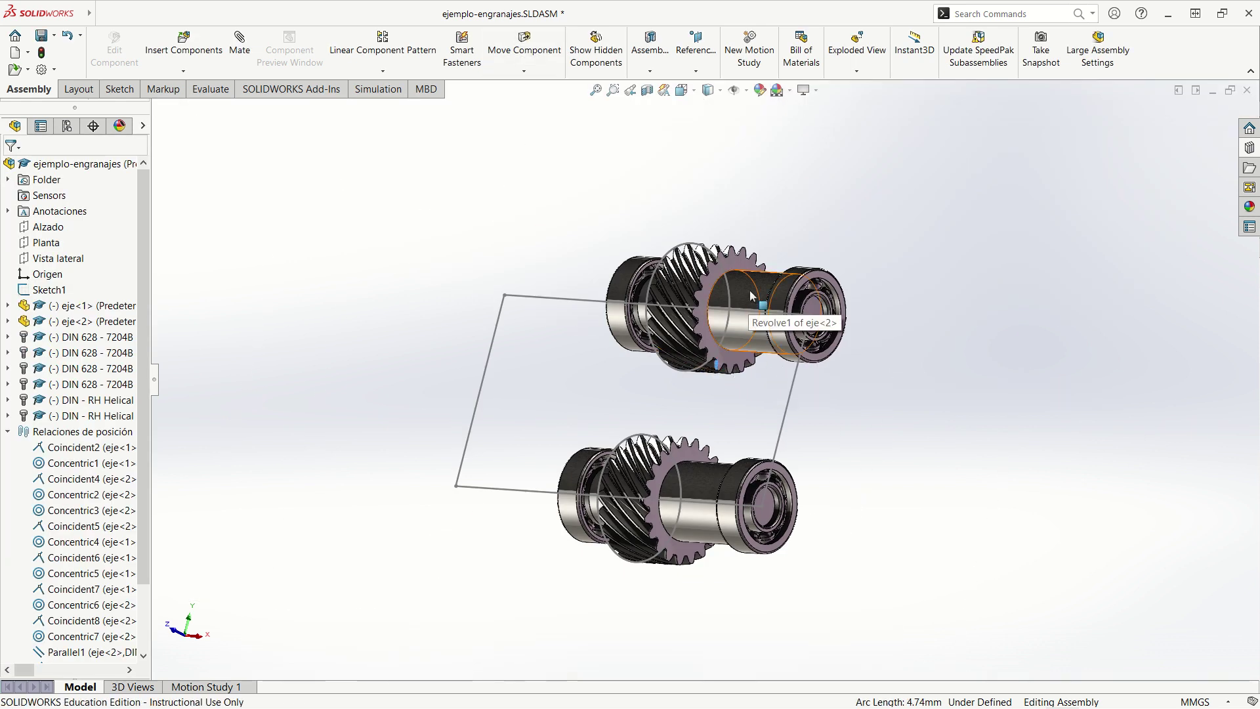
{"action": "mouse_move", "coordinate": [749, 291]}
{"action": "left_mouse_down"}
{"action": "mouse_move", "coordinate": [746, 348]}
{"action": "mouse_move", "coordinate": [724, 368]}
{"action": "mouse_move", "coordinate": [754, 293]}
{"action": "left_mouse_up"}
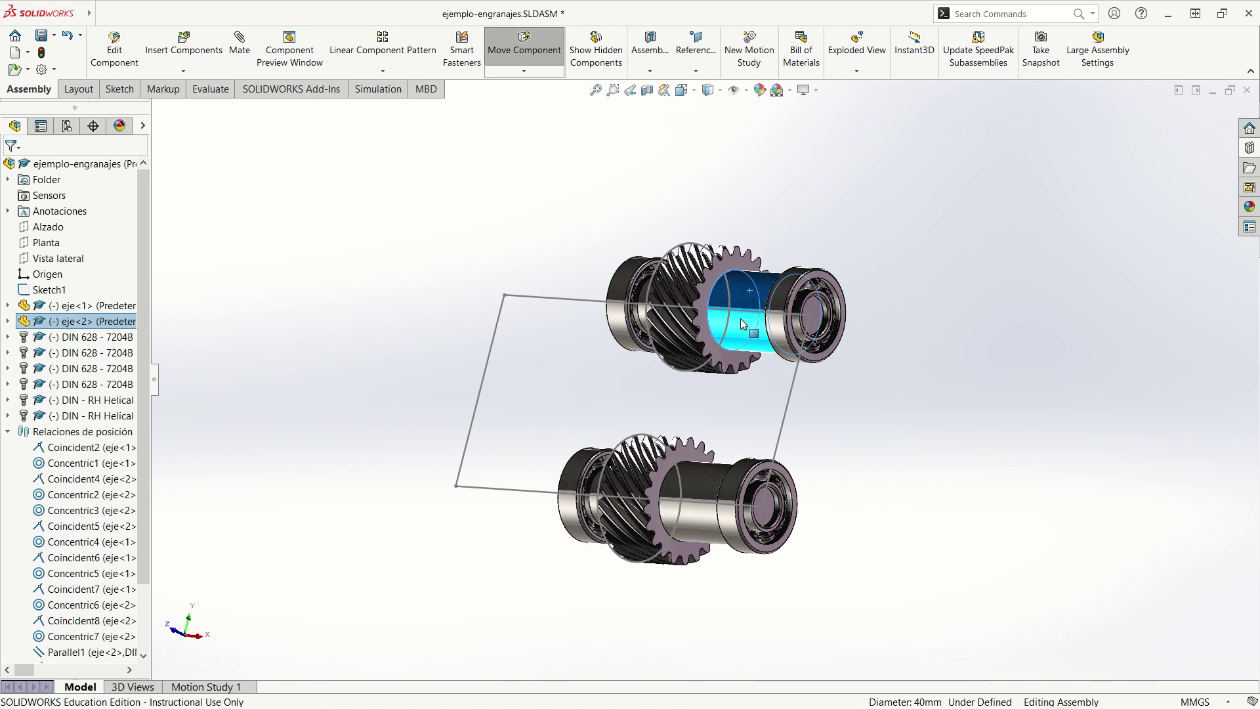
{"action": "key", "text": "Escape"}
{"action": "left_click", "coordinate": [925, 439]}
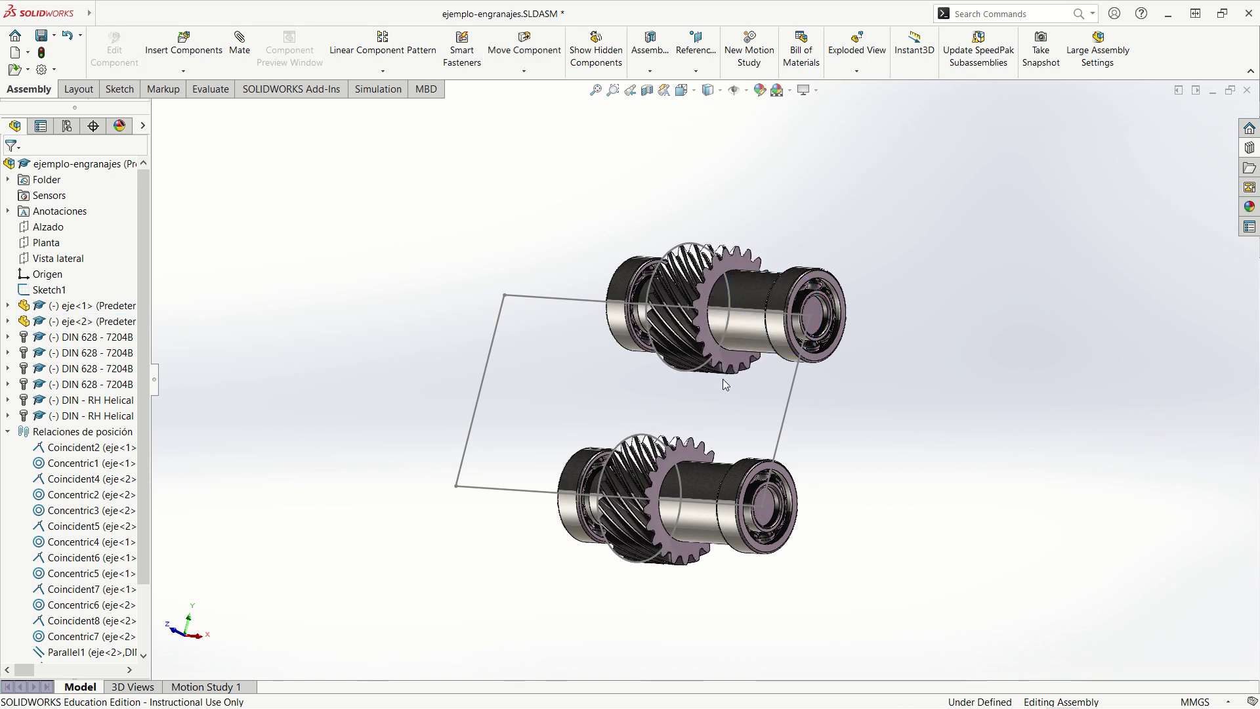
{"action": "scroll", "coordinate": [722, 380], "scroll_direction": "down", "scroll_amount": 5}
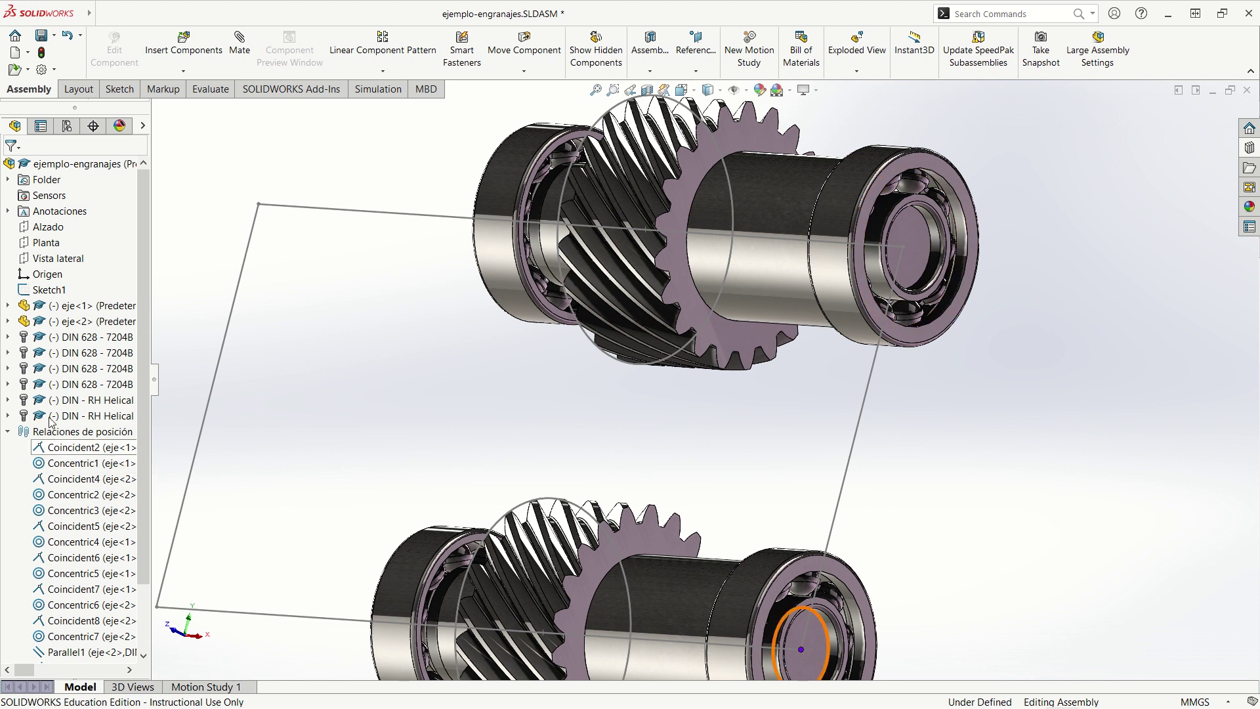
{"action": "left_click", "coordinate": [49, 289]}
- Change Sketch1's 100 dimension to 2*(21+21)/(2*cos(45)), giving 79.95, and exit the sketch
{"action": "left_click", "coordinate": [57, 248]}
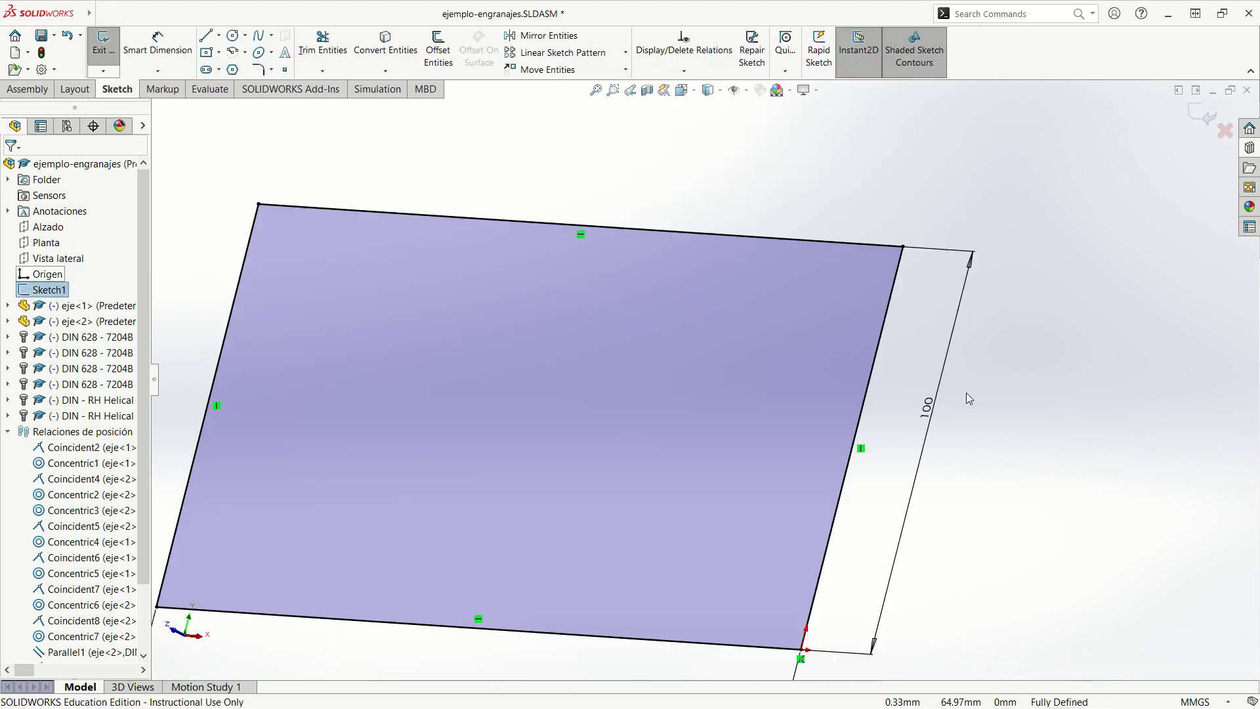
{"action": "left_click", "coordinate": [933, 417]}
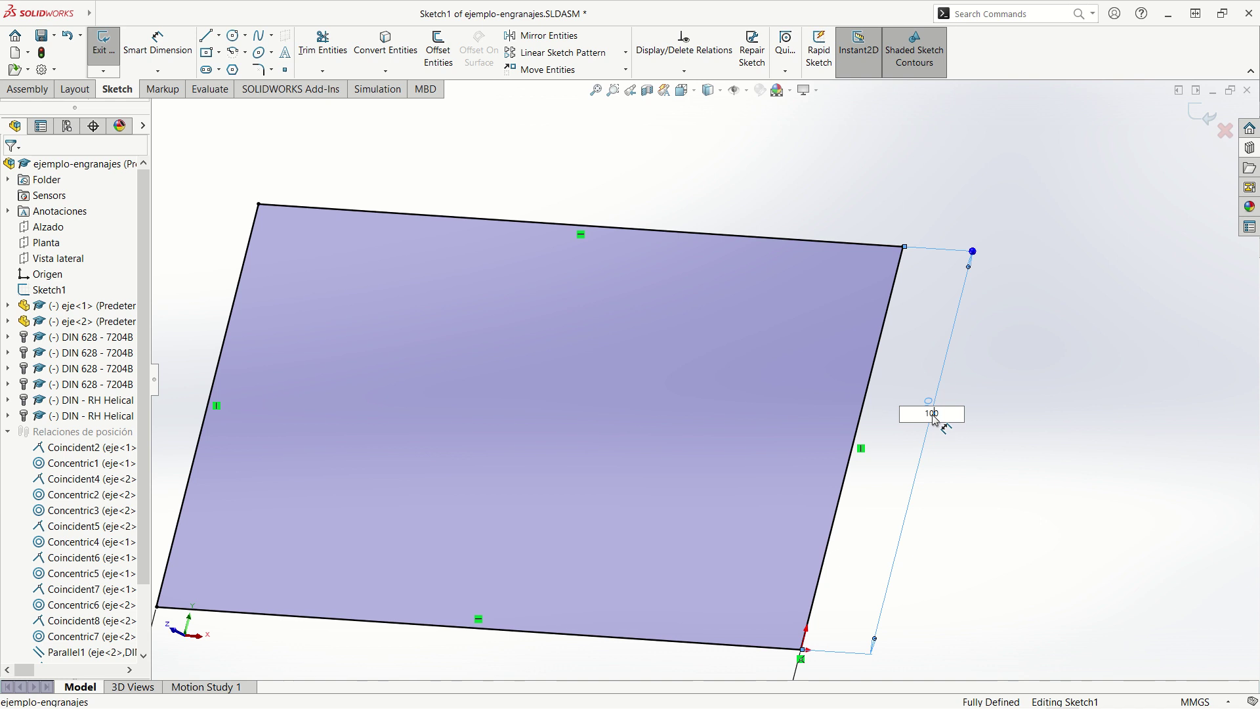
{"action": "key", "text": "Return"}
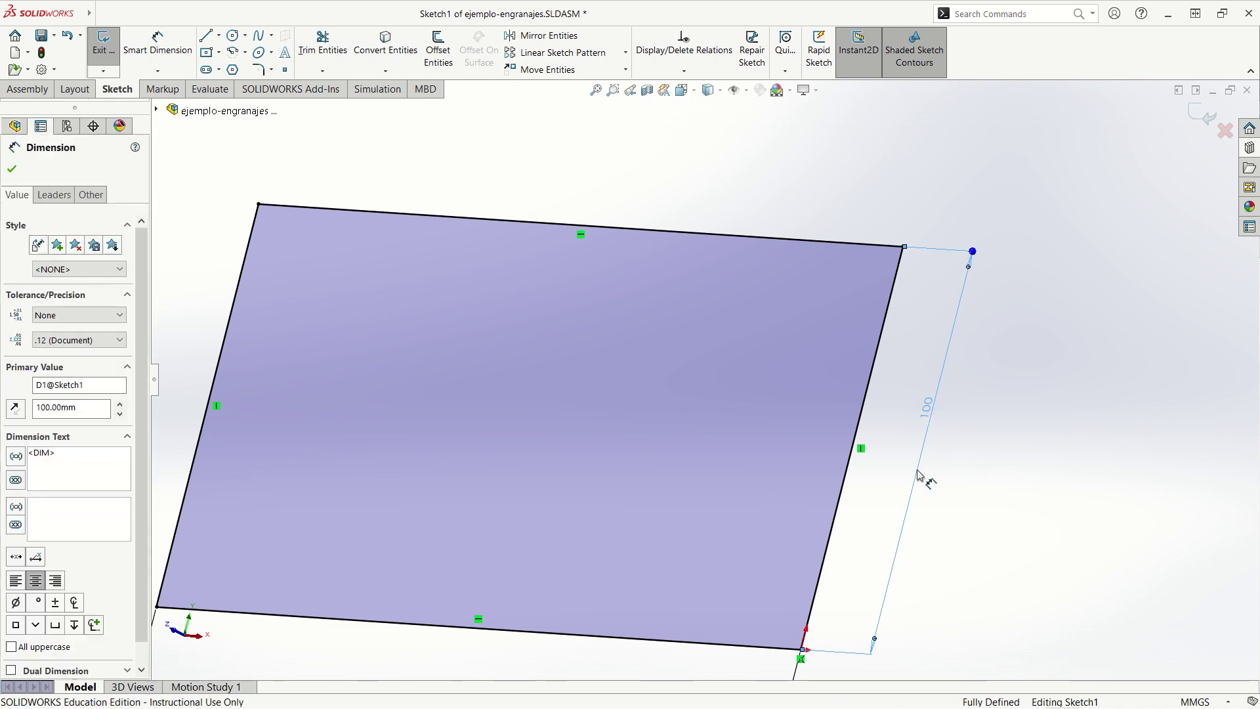
{"action": "double_click", "coordinate": [933, 421]}
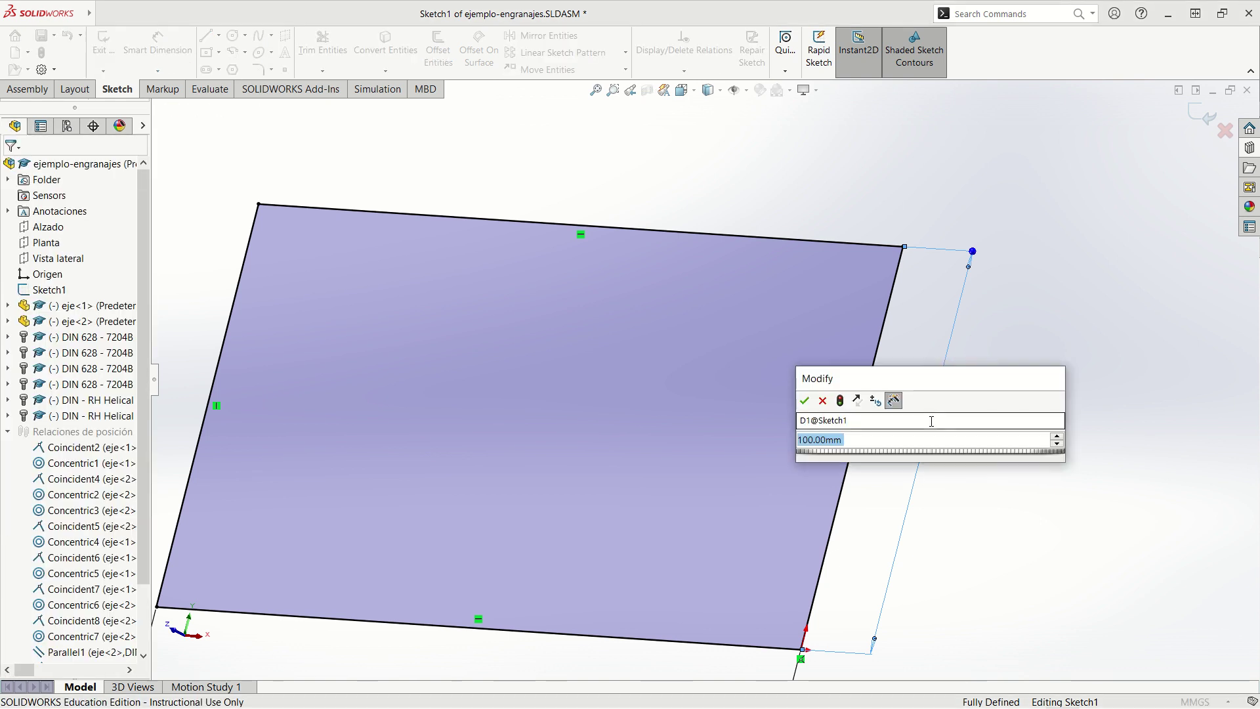
{"action": "type", "text": "2"}
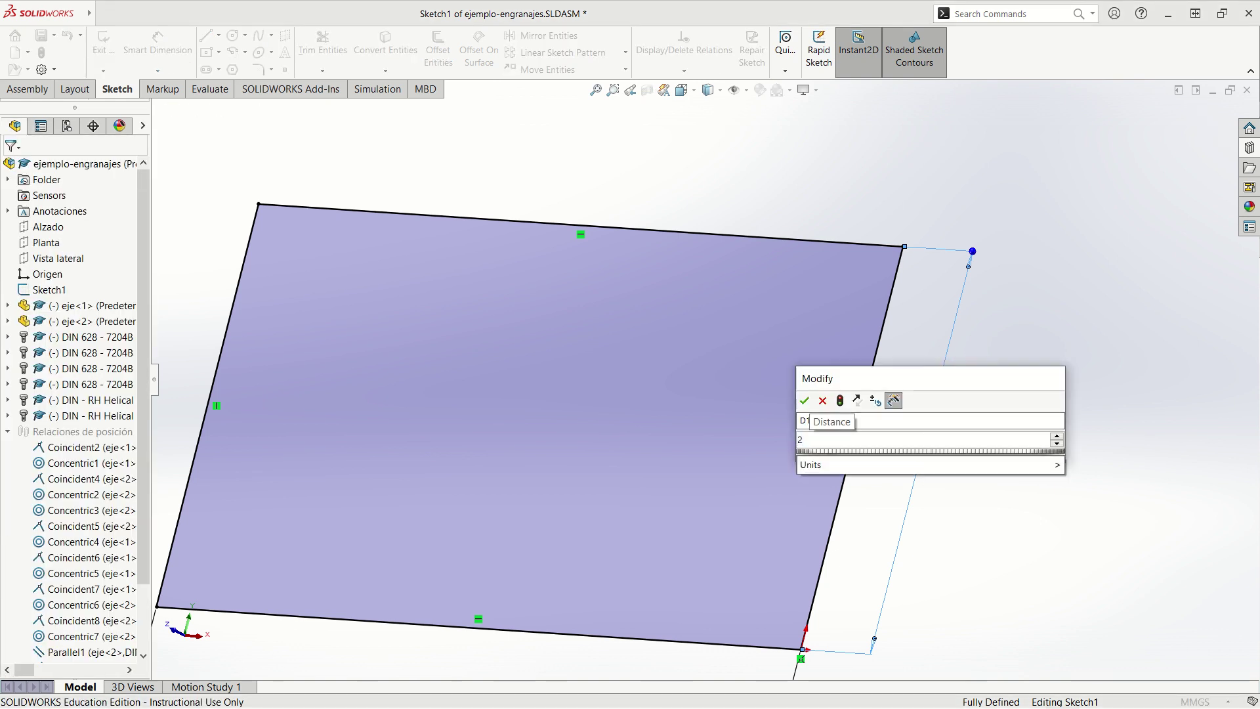
{"action": "type", "text": "*21"}
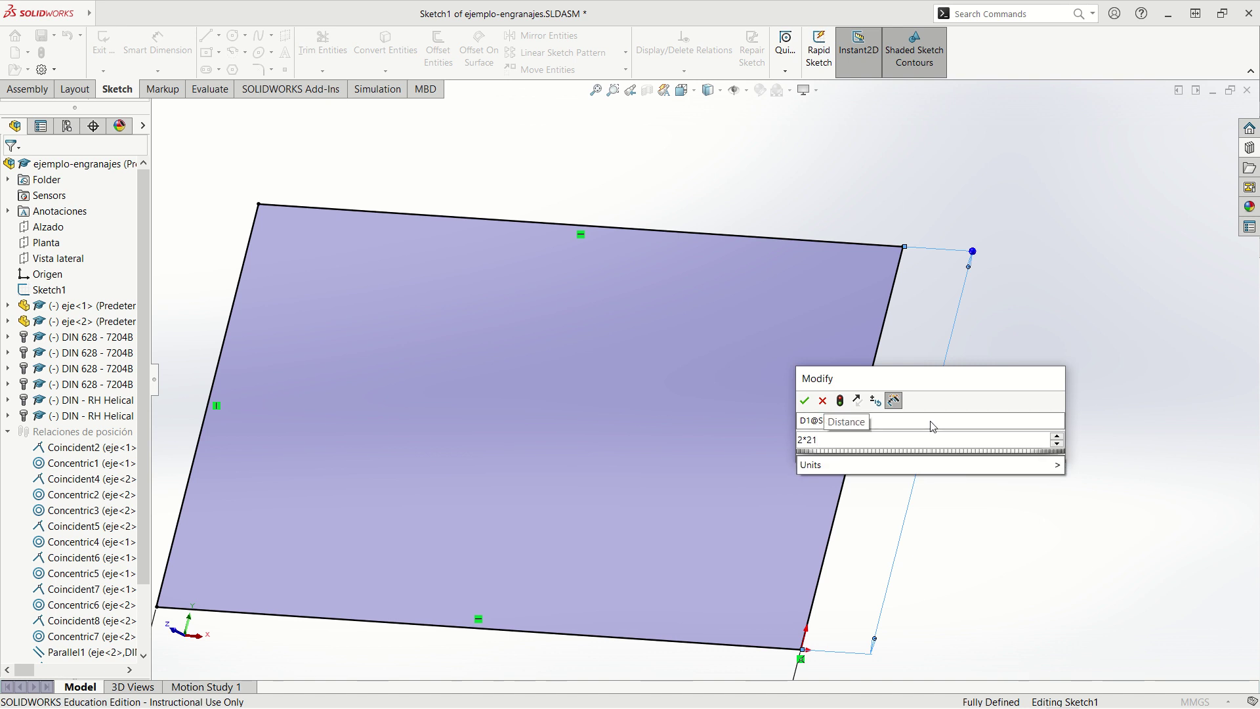
{"action": "left_click", "coordinate": [931, 421]}
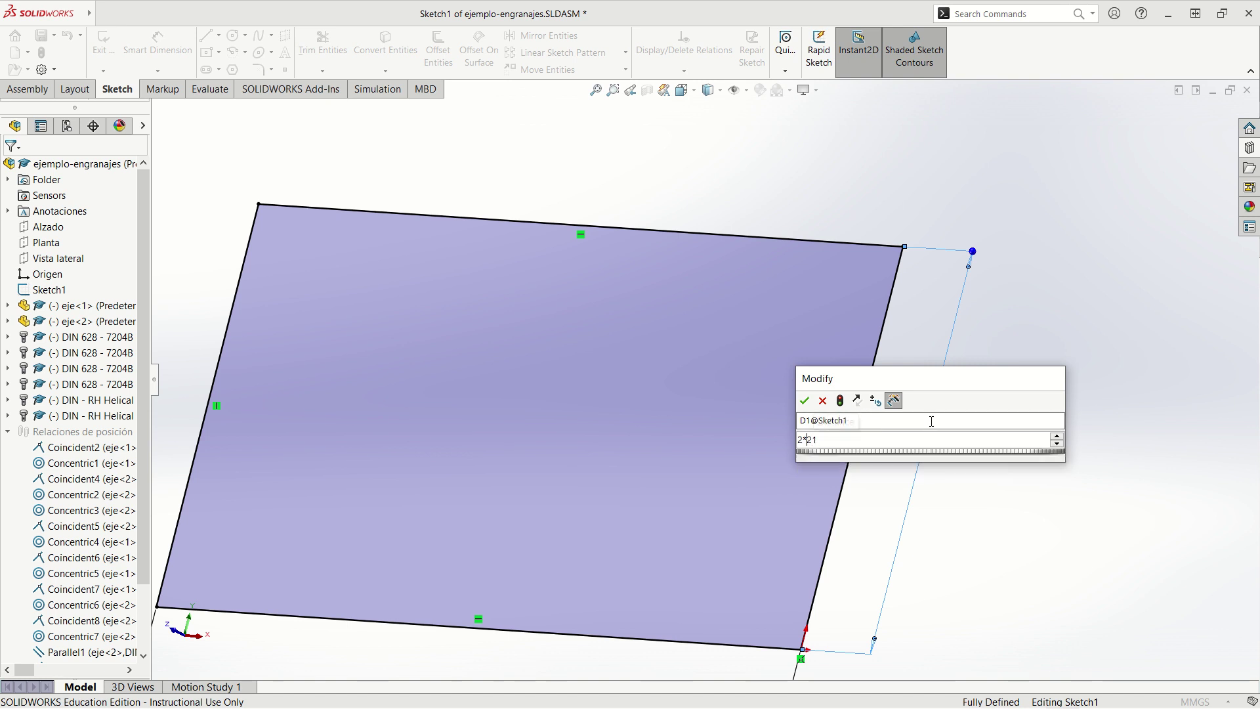
{"action": "type", "text": "("}
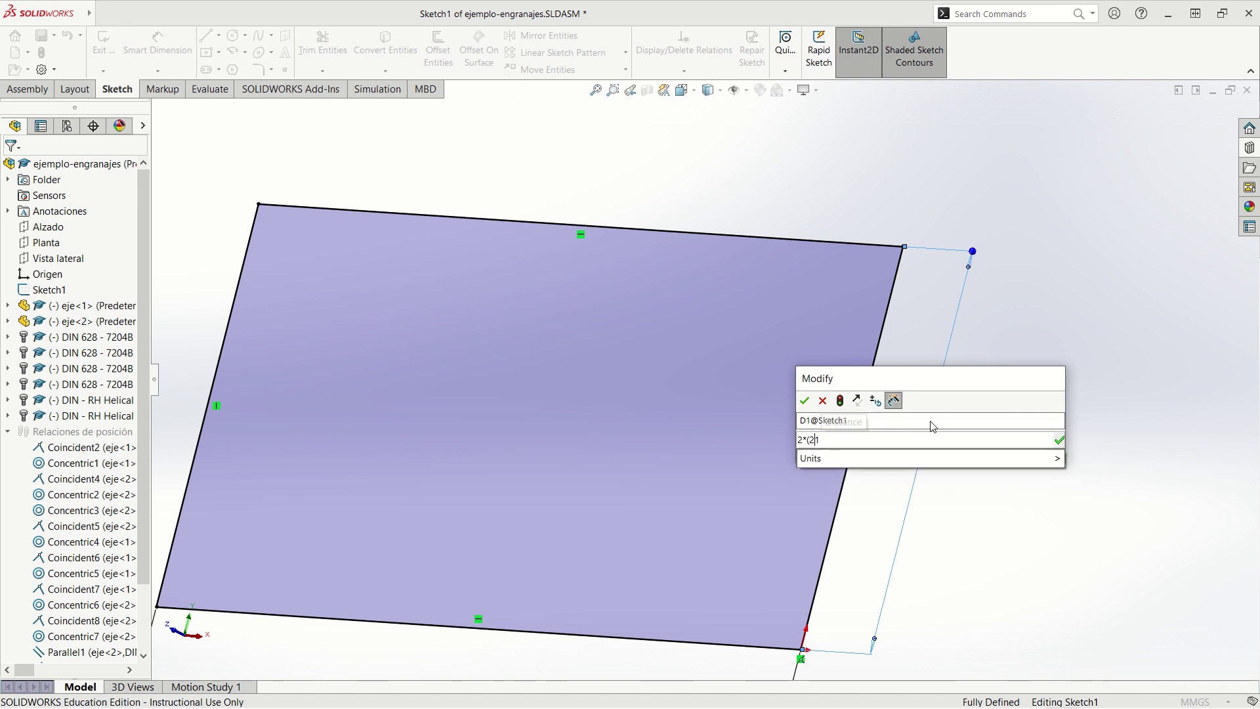
{"action": "key", "text": "End"}
{"action": "type", "text": "+21"}
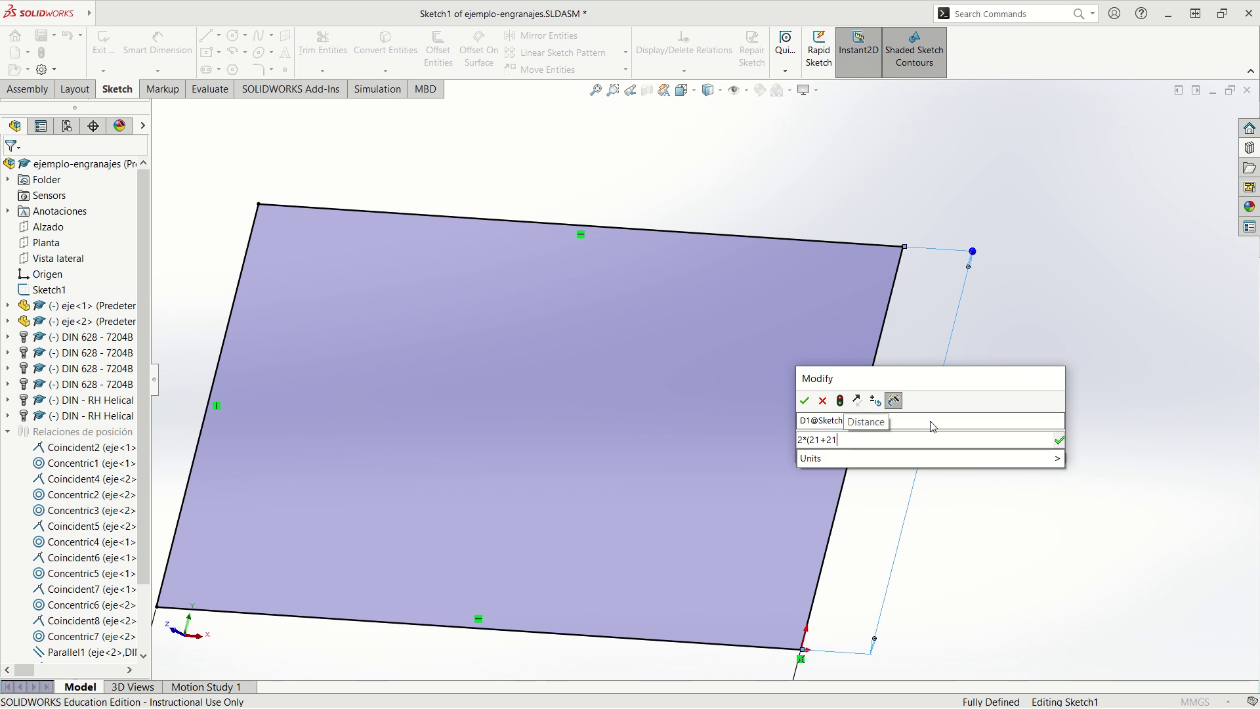
{"action": "type", "text": ")/"}
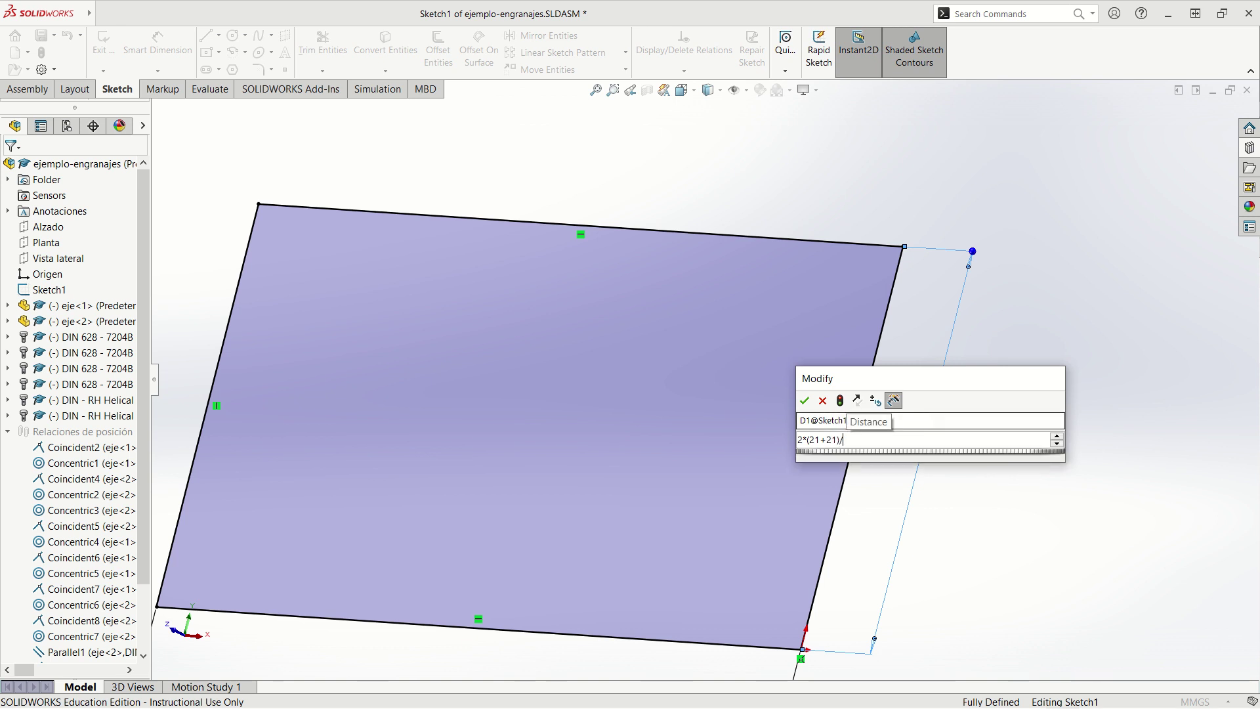
{"action": "type", "text": "(2"}
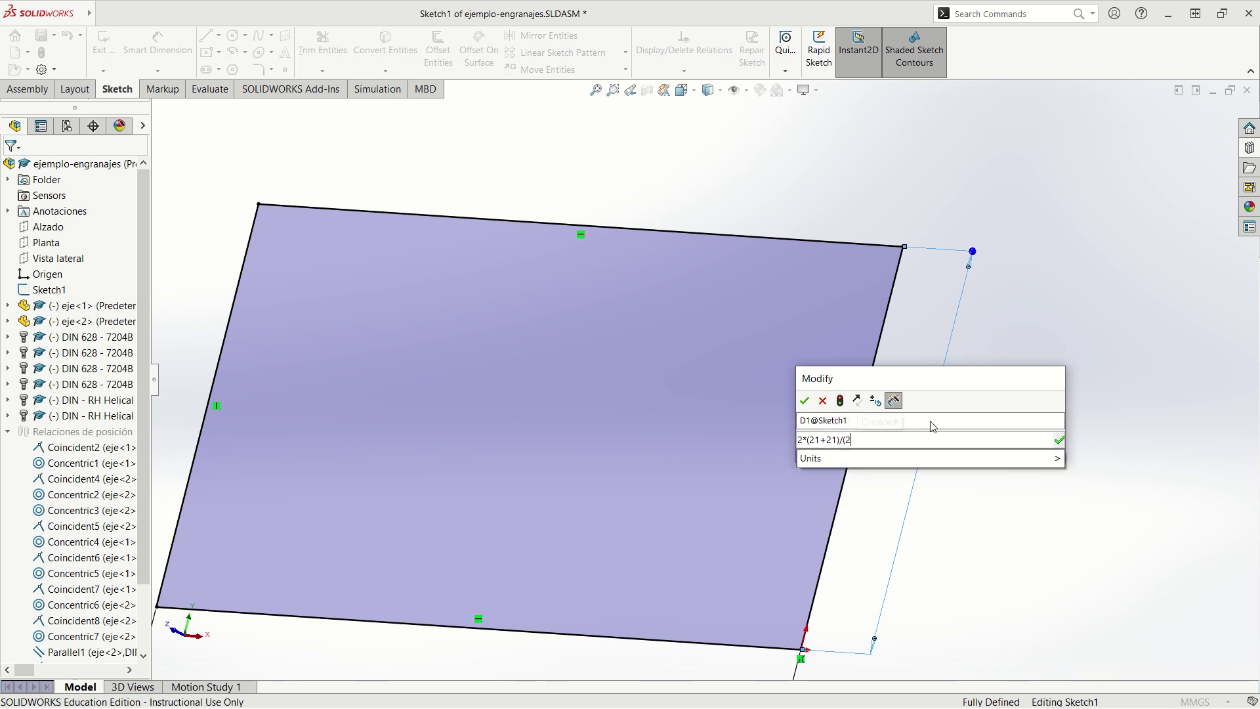
{"action": "type", "text": "*"}
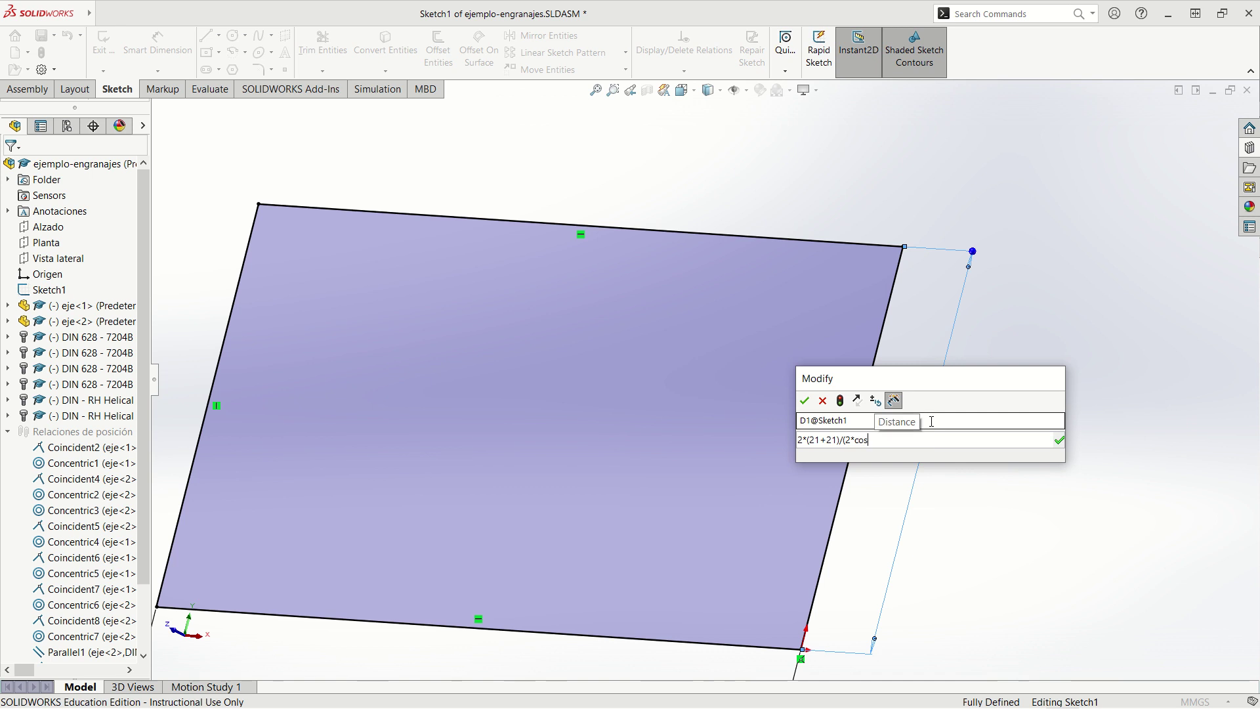
{"action": "type", "text": "cos(45"}
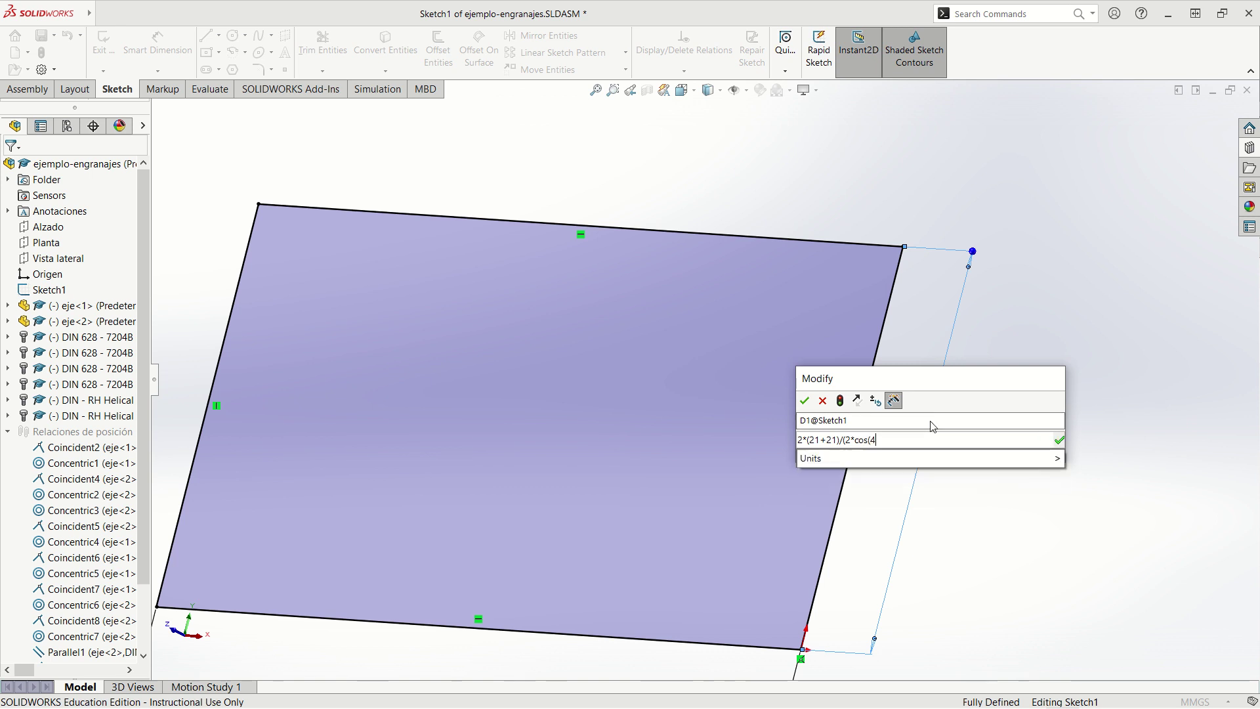
{"action": "type", "text": "))"}
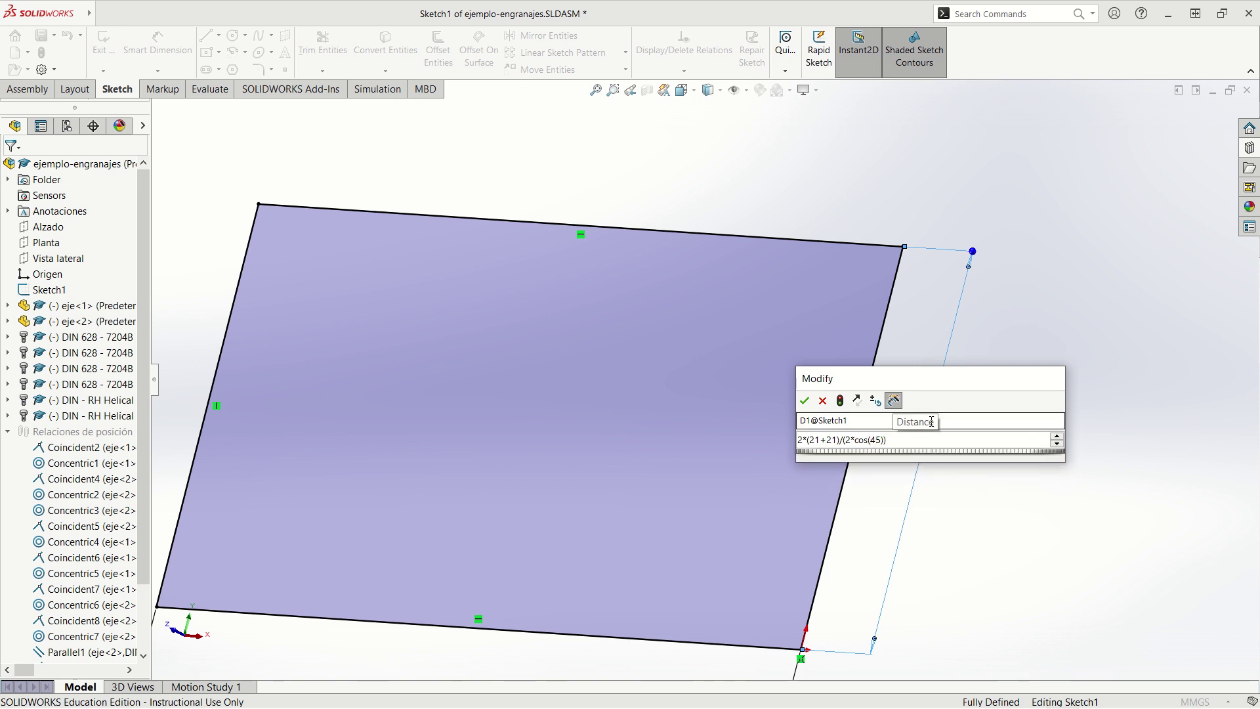
{"action": "key", "text": "Return"}
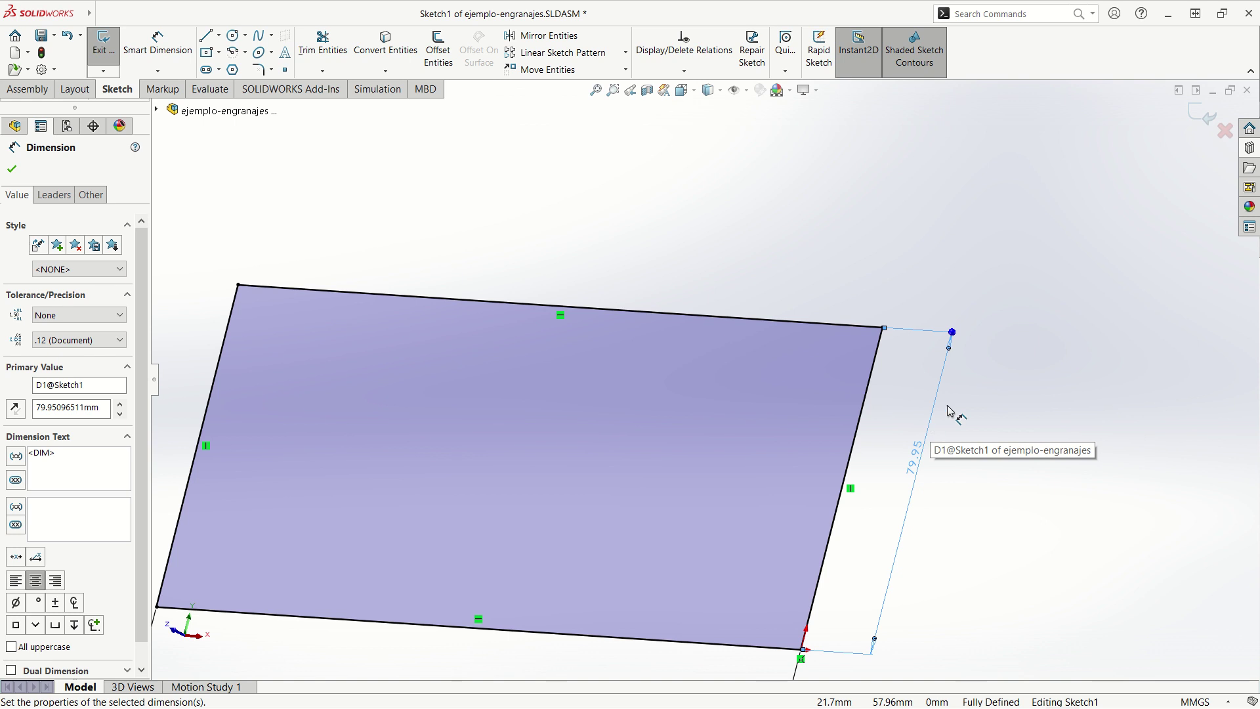
{"action": "left_click", "coordinate": [1202, 116]}
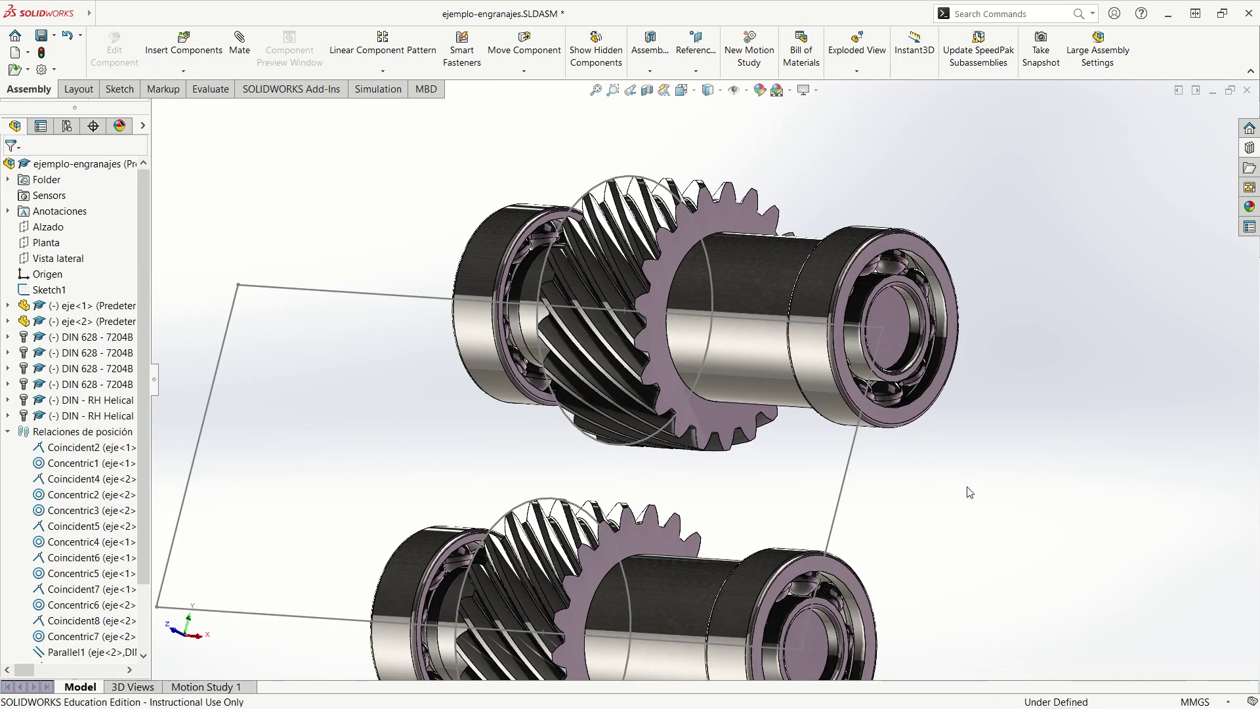
- Orbit to show the gears, resize the feature tree panel, and select Sketch1
{"action": "mouse_move", "coordinate": [968, 491]}
{"action": "middle_mouse_down"}
{"action": "mouse_move", "coordinate": [979, 467]}
{"action": "mouse_move", "coordinate": [788, 488]}
{"action": "middle_mouse_up"}
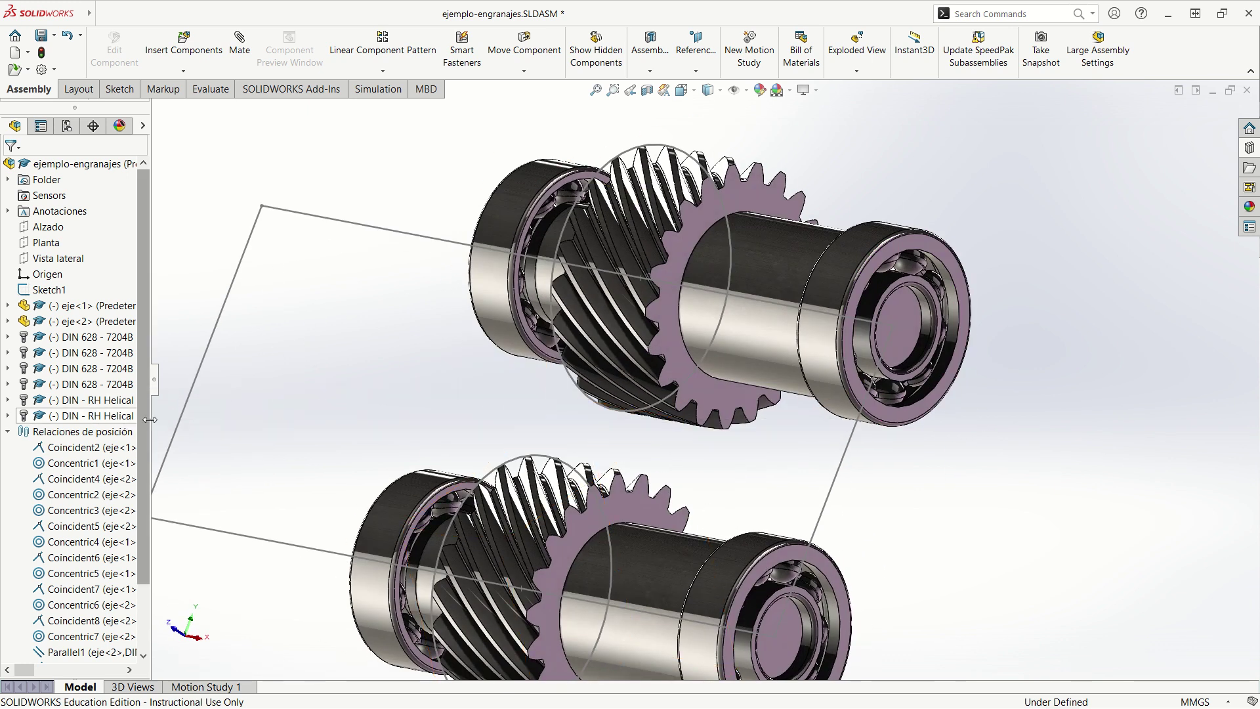
{"action": "left_click_drag", "start_coordinate": [150, 419], "coordinate": [315, 402]}
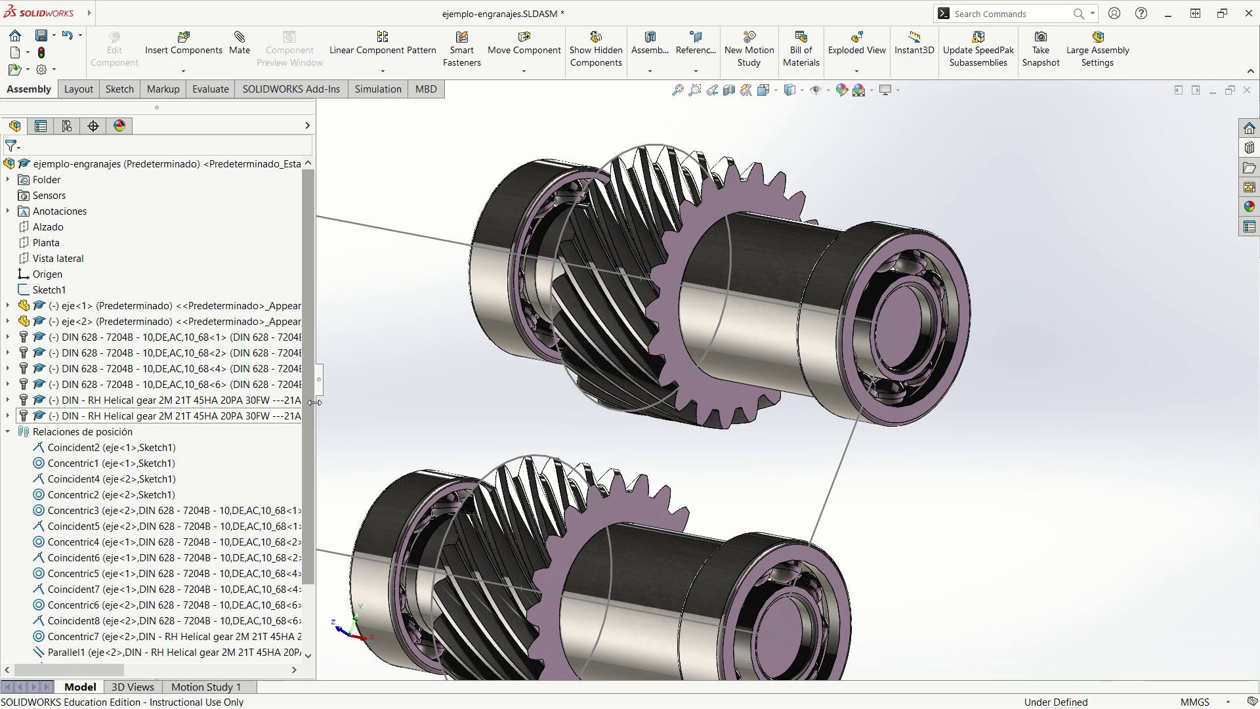
{"action": "left_click_drag", "start_coordinate": [315, 401], "coordinate": [261, 415]}
{"action": "left_click_drag", "start_coordinate": [222, 426], "coordinate": [213, 427]}
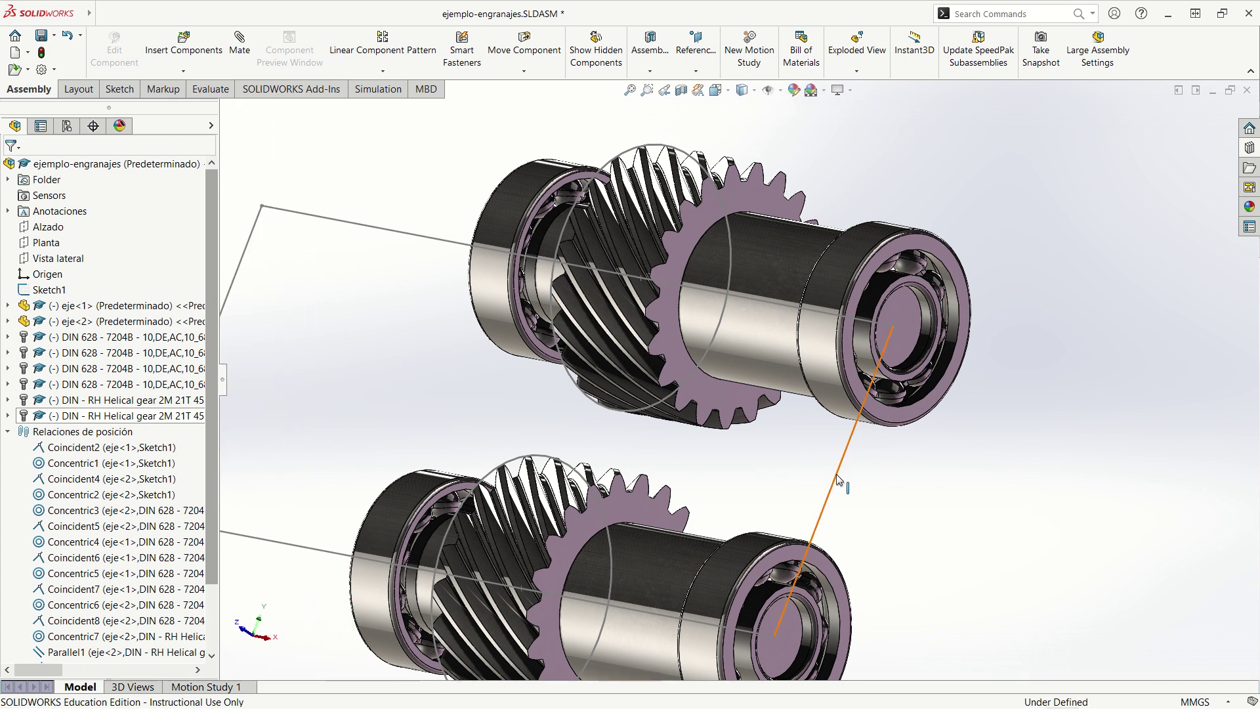
{"action": "left_click", "coordinate": [49, 289]}
- Enter =2*(21+21)/(2*cos(45)) for Sketch1's 79.95 distance, now 59.40, and exit the sketch
{"action": "left_click", "coordinate": [67, 250]}
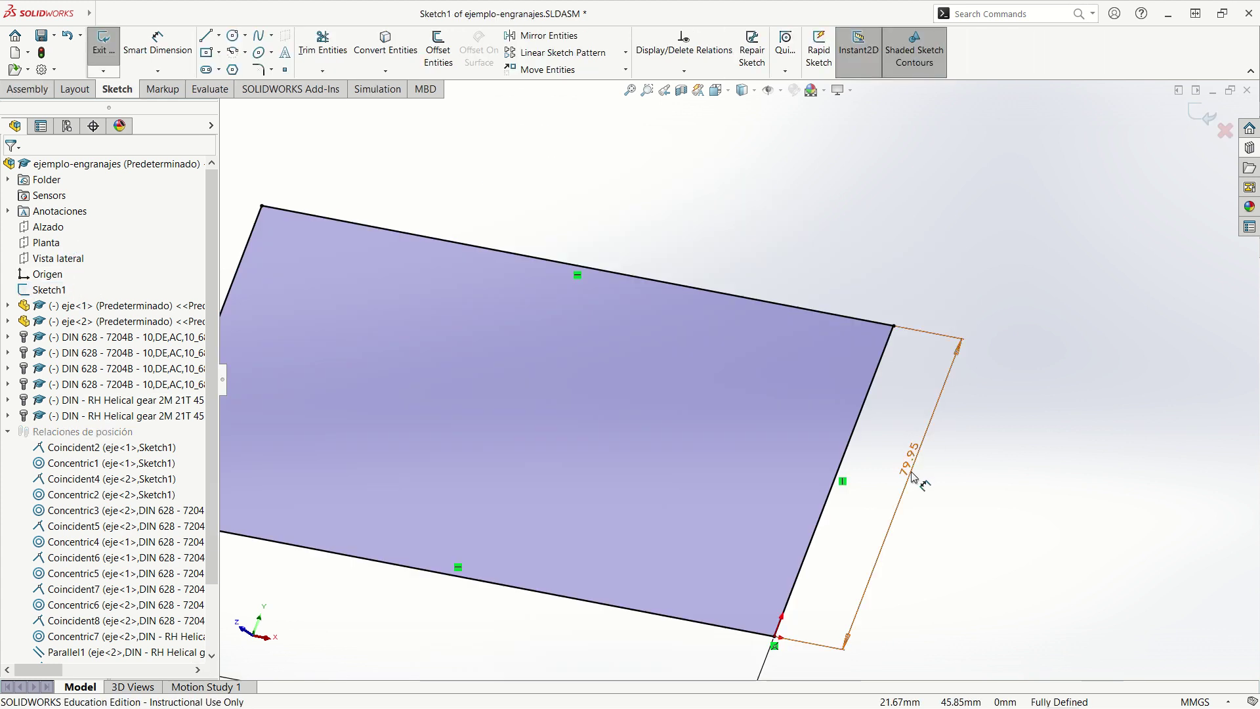
{"action": "key", "text": "Escape"}
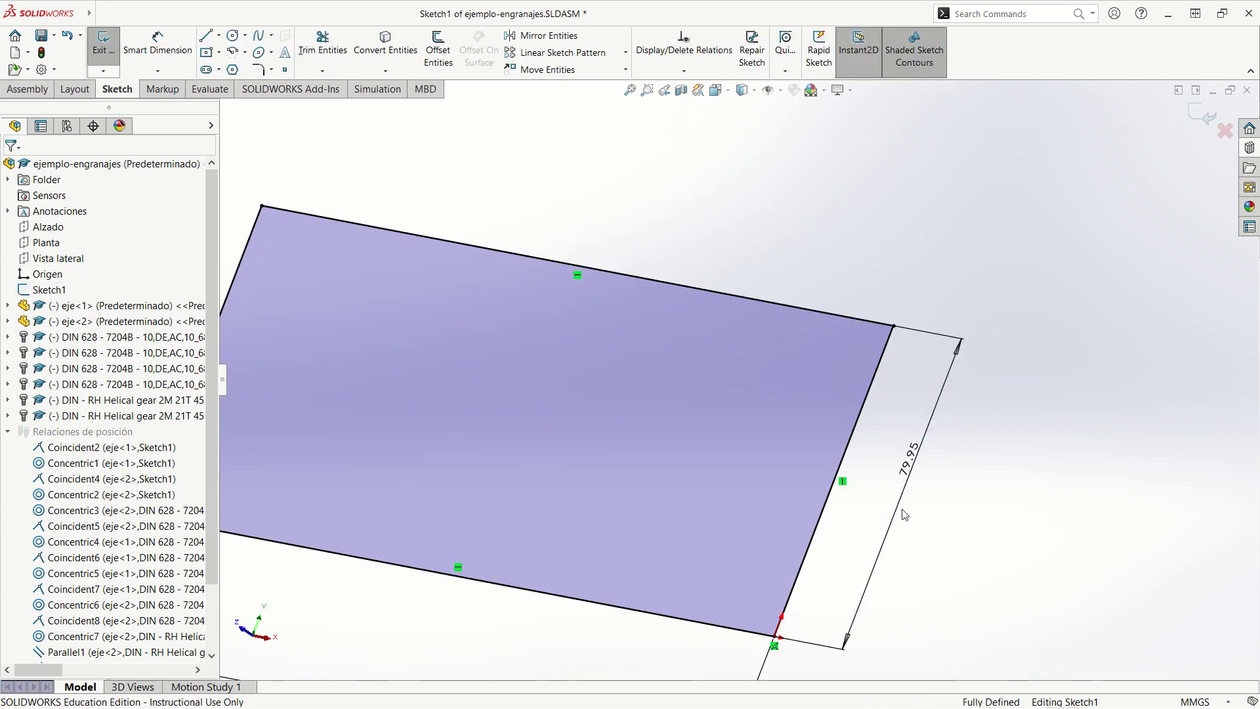
{"action": "left_click", "coordinate": [898, 515]}
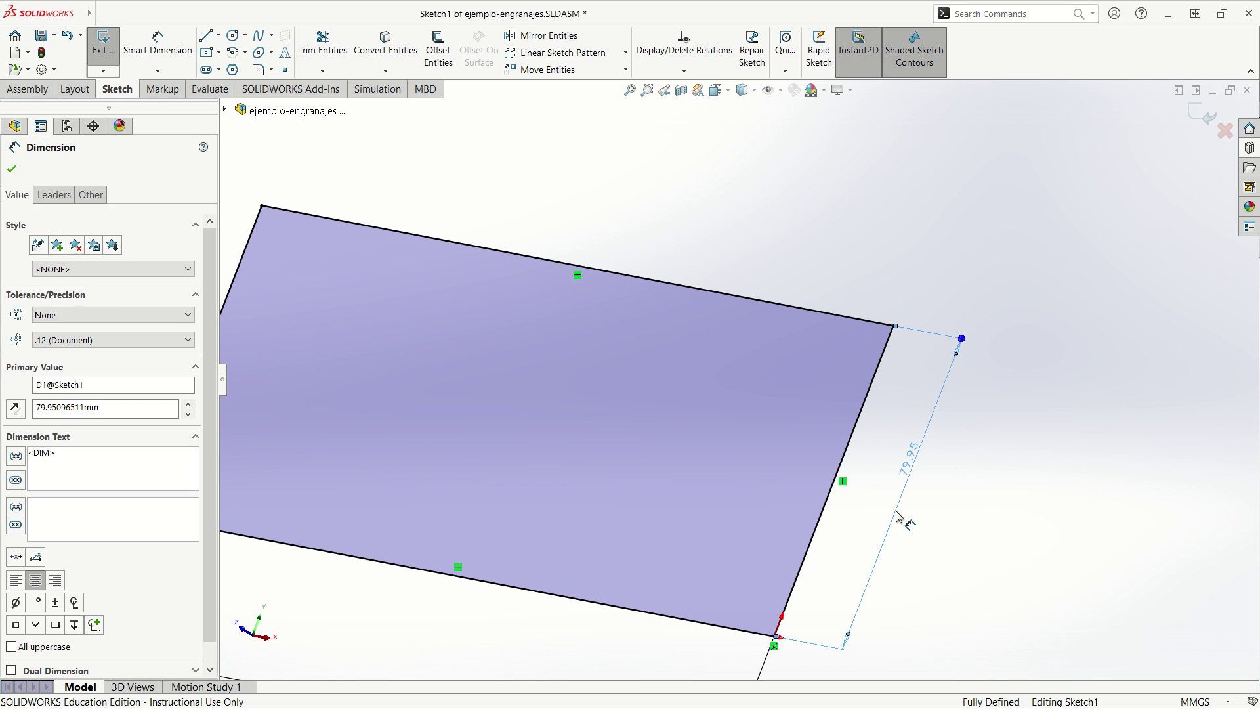
{"action": "double_click", "coordinate": [914, 475]}
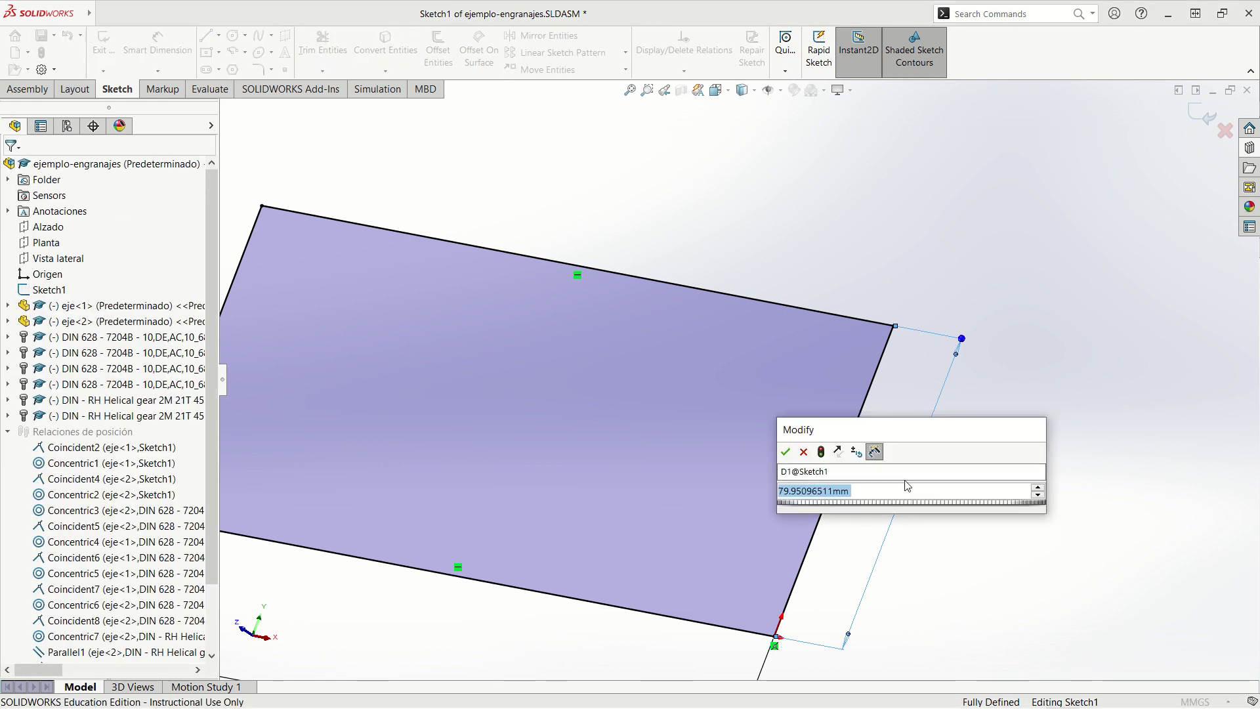
{"action": "type", "text": "=2"}
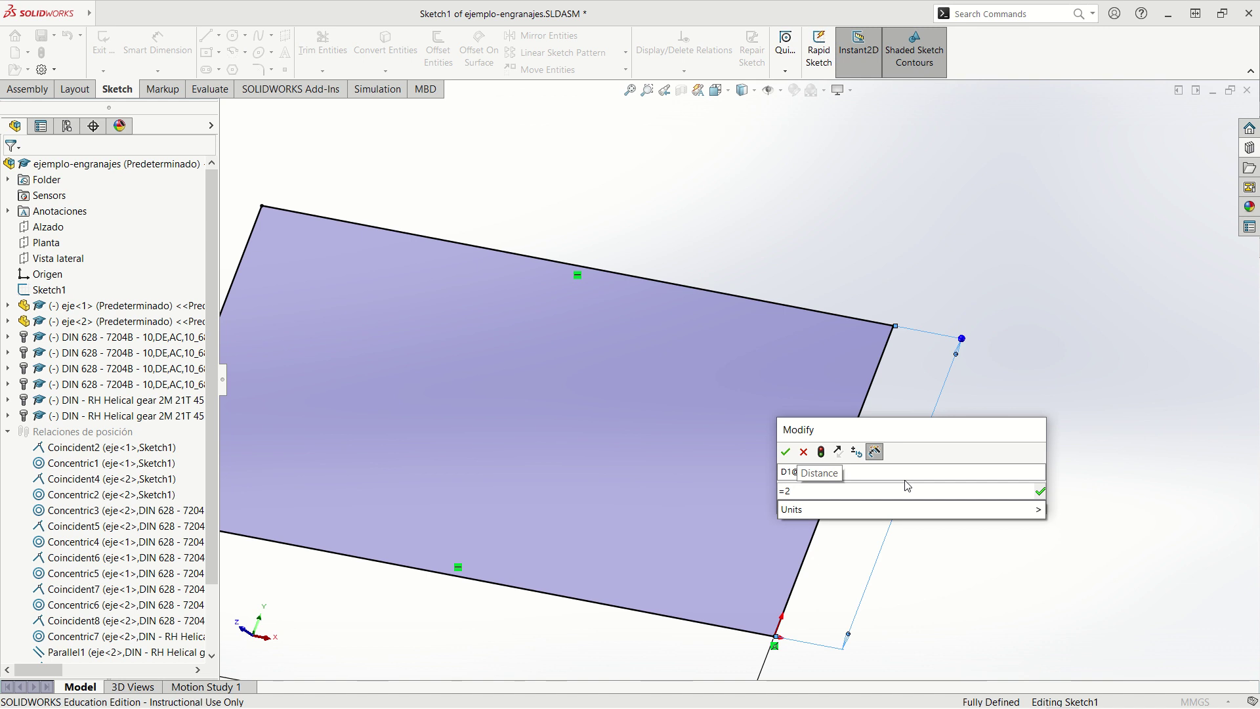
{"action": "type", "text": "*(21"}
{"action": "type", "text": "+21"}
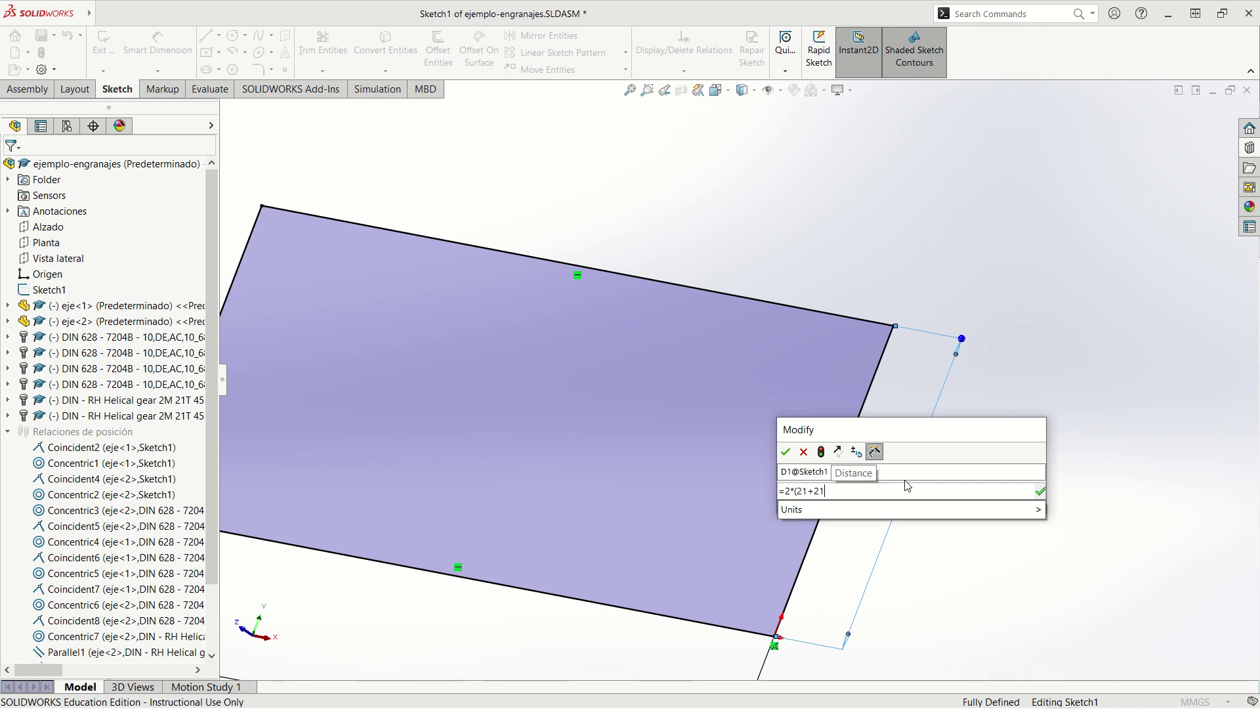
{"action": "type", "text": ")/("}
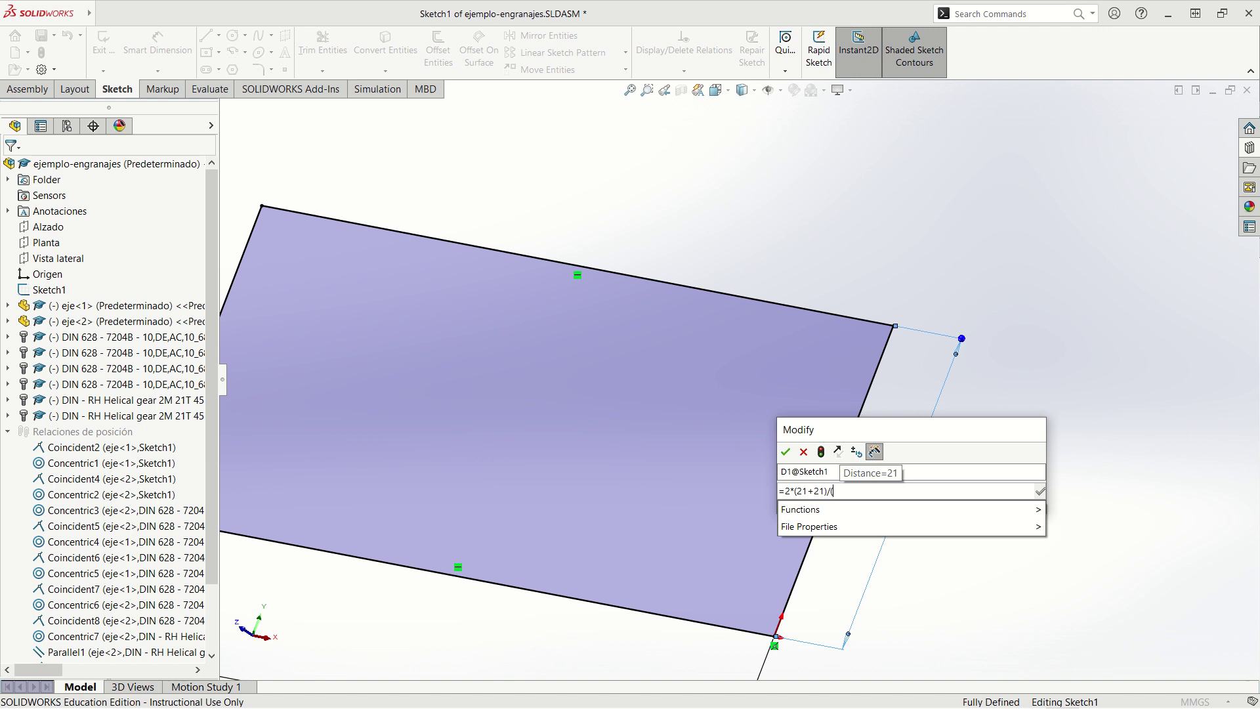
{"action": "type", "text": "2*cos"}
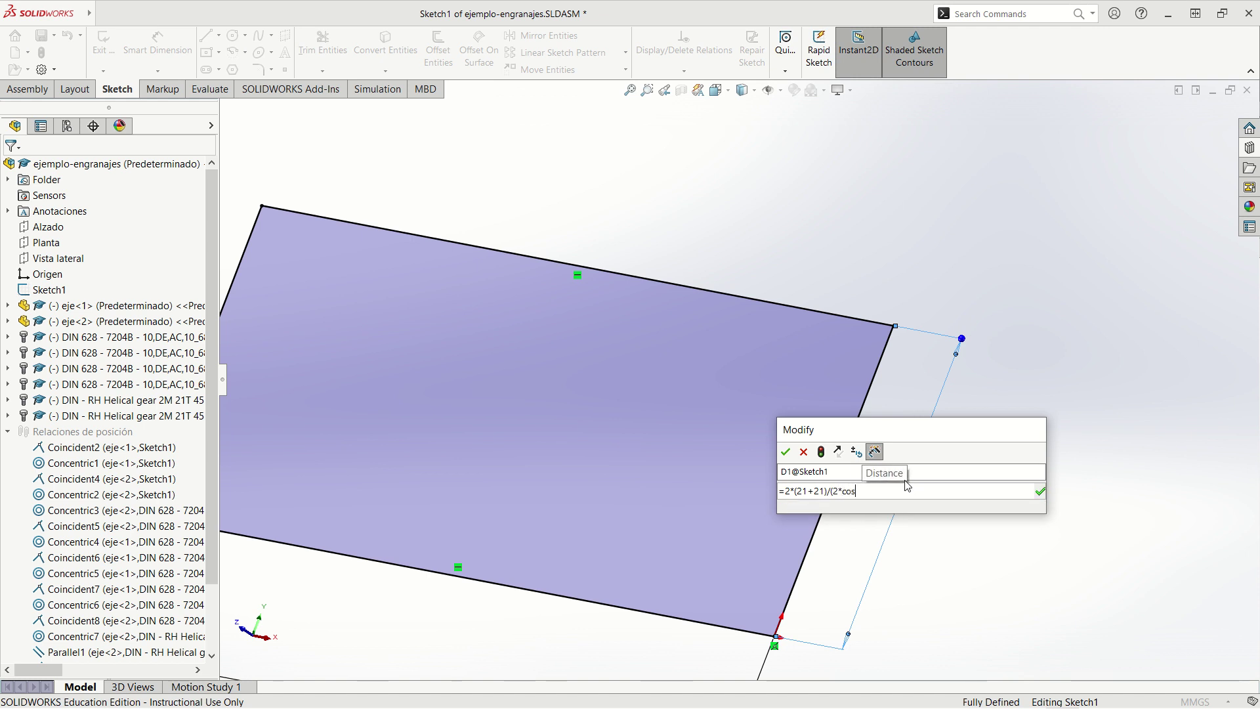
{"action": "type", "text": "(45"}
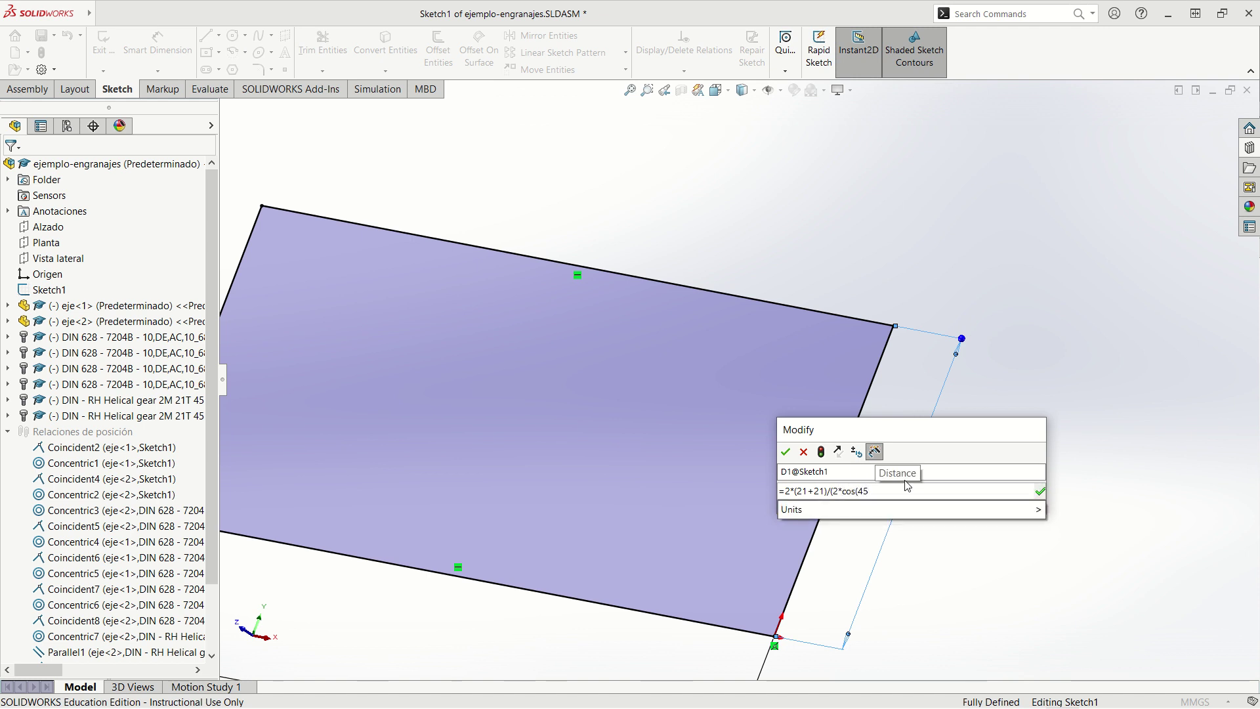
{"action": "type", "text": "))"}
{"action": "key", "text": "Return"}
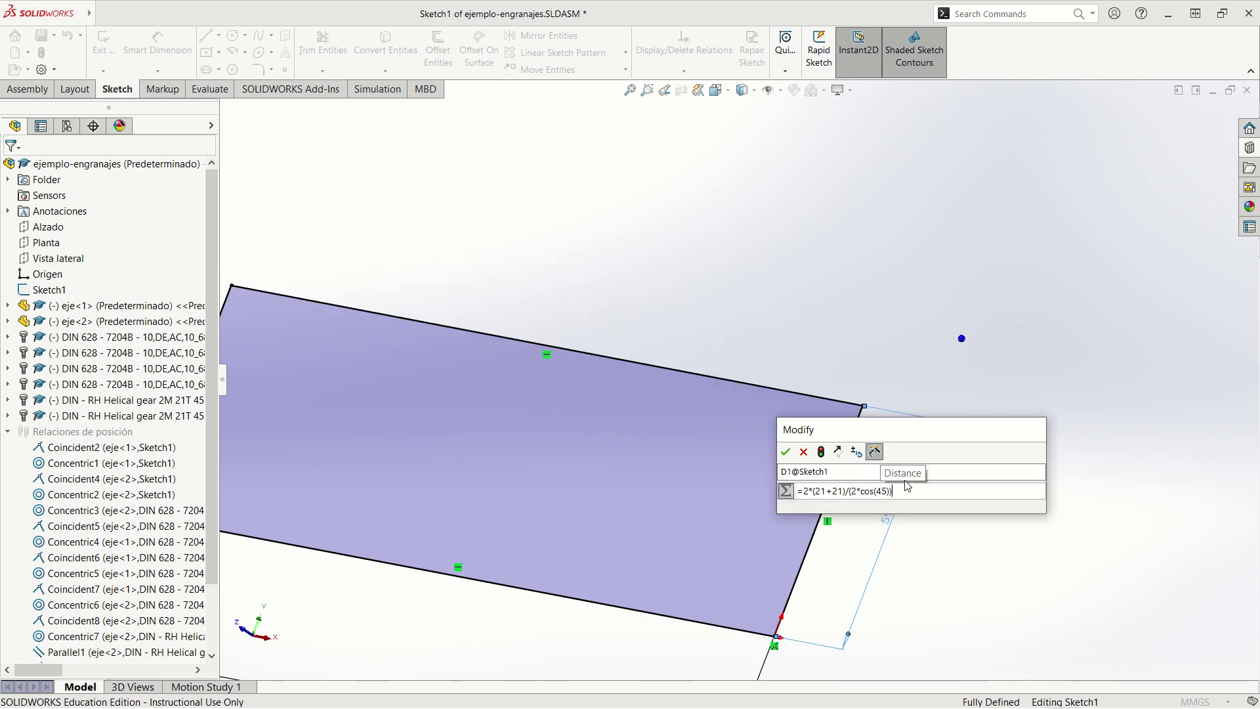
{"action": "key", "text": "Return"}
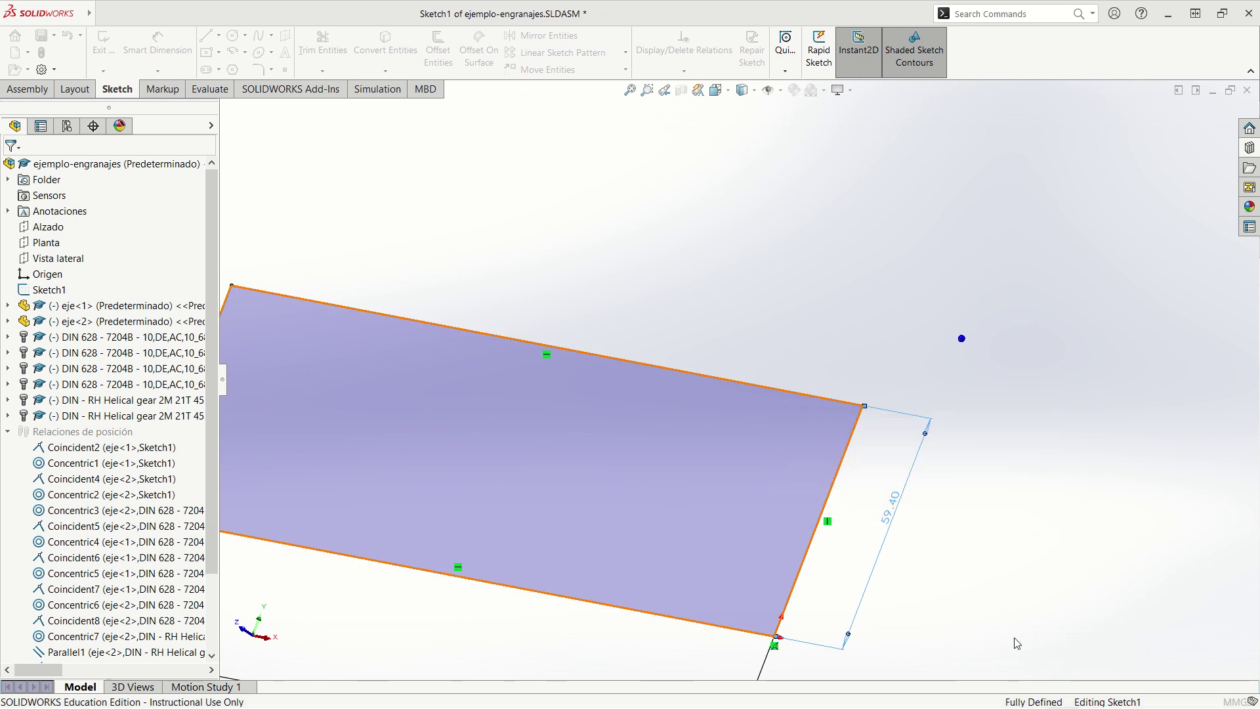
{"action": "left_click", "coordinate": [1199, 114]}
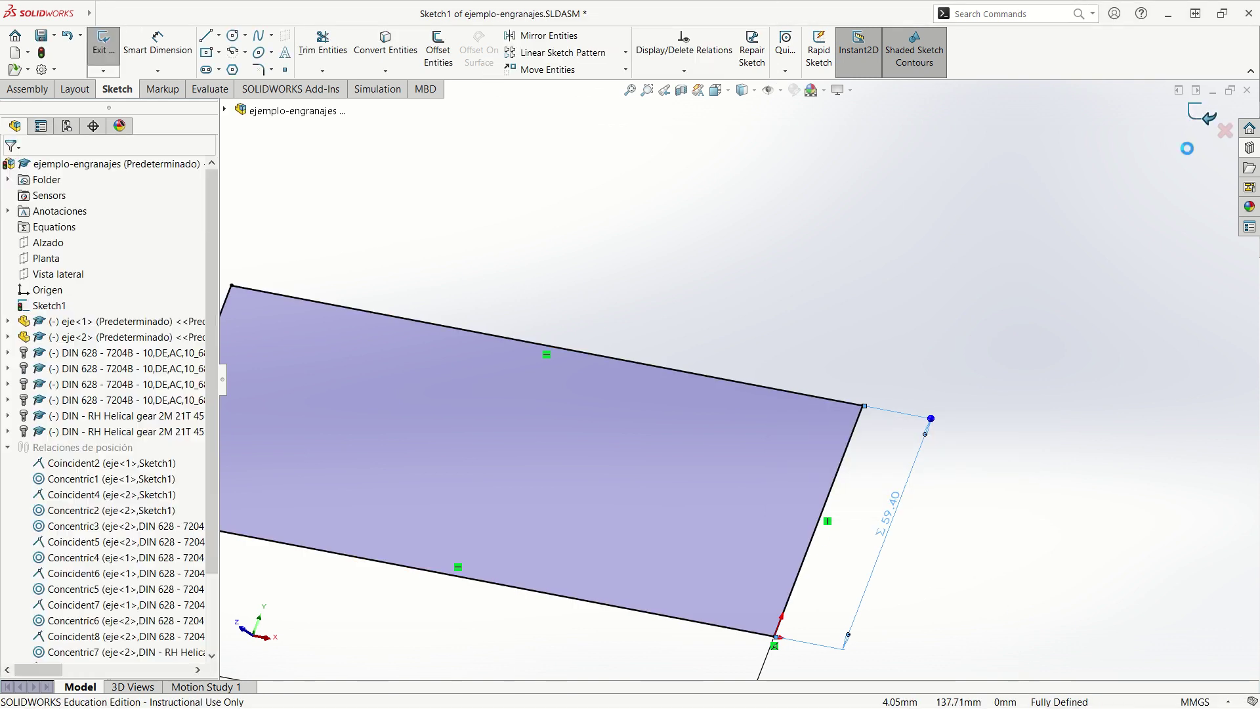
- Suppress GearMate1 and spin the lower gear freely to show it unlinked
{"action": "left_click", "coordinate": [1193, 116]}
{"action": "middle_click_drag", "start_coordinate": [953, 526], "coordinate": [928, 534]}
{"action": "scroll", "coordinate": [676, 502], "scroll_direction": "down", "scroll_amount": 3}
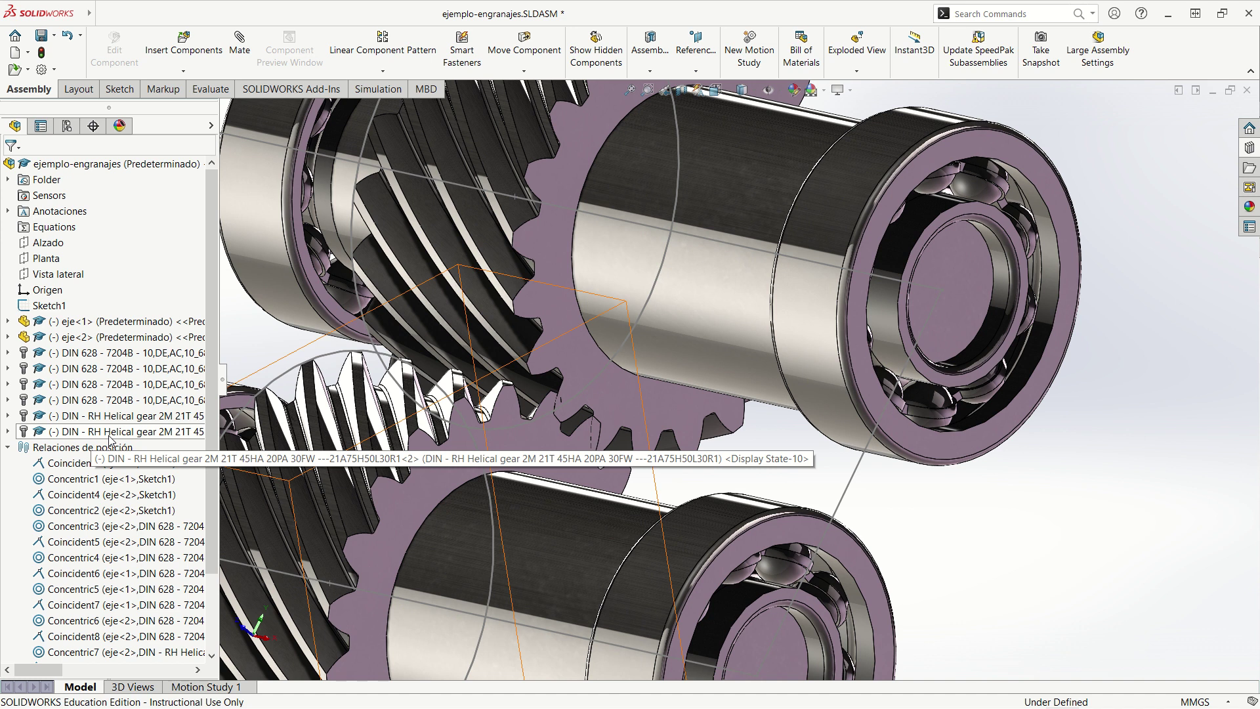
{"action": "scroll", "coordinate": [82, 650], "scroll_direction": "down", "scroll_amount": 2}
{"action": "right_click", "coordinate": [79, 652]}
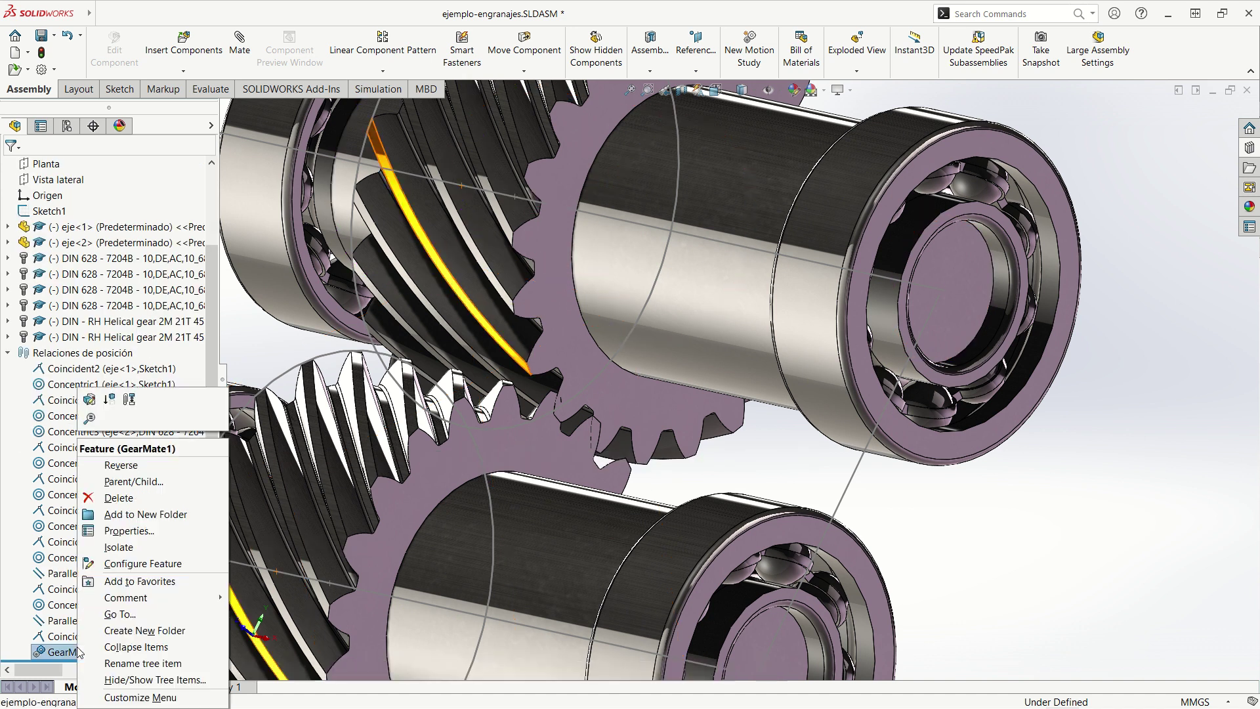
{"action": "left_click", "coordinate": [109, 403]}
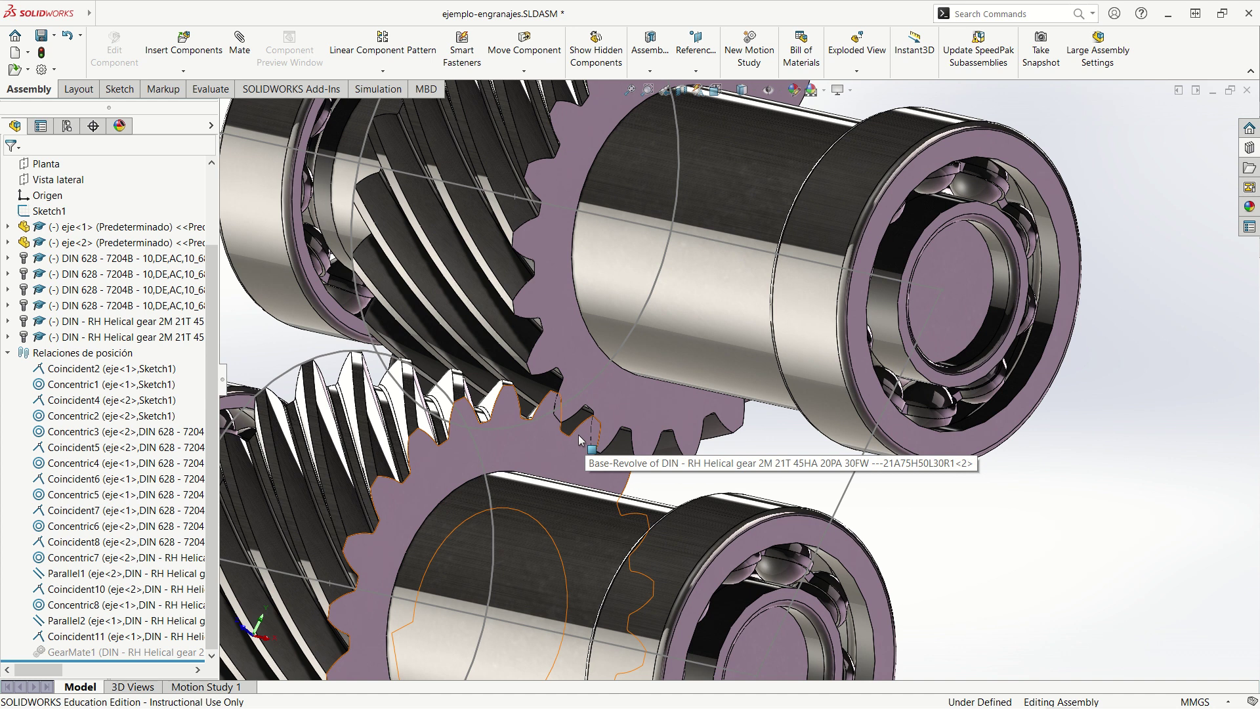
{"action": "left_click_drag", "start_coordinate": [580, 439], "coordinate": [562, 433]}
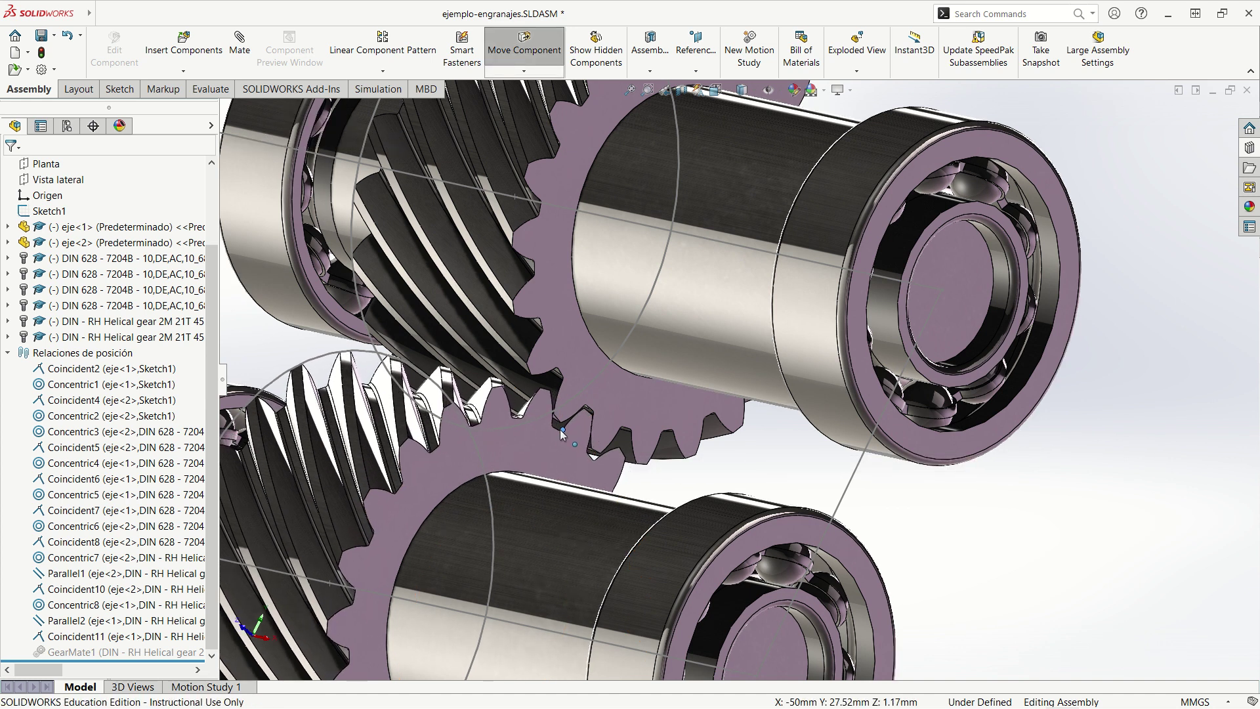
- Unsuppress GearMate1, turn both helical gears together, and zoom to fit
{"action": "right_click", "coordinate": [56, 652]}
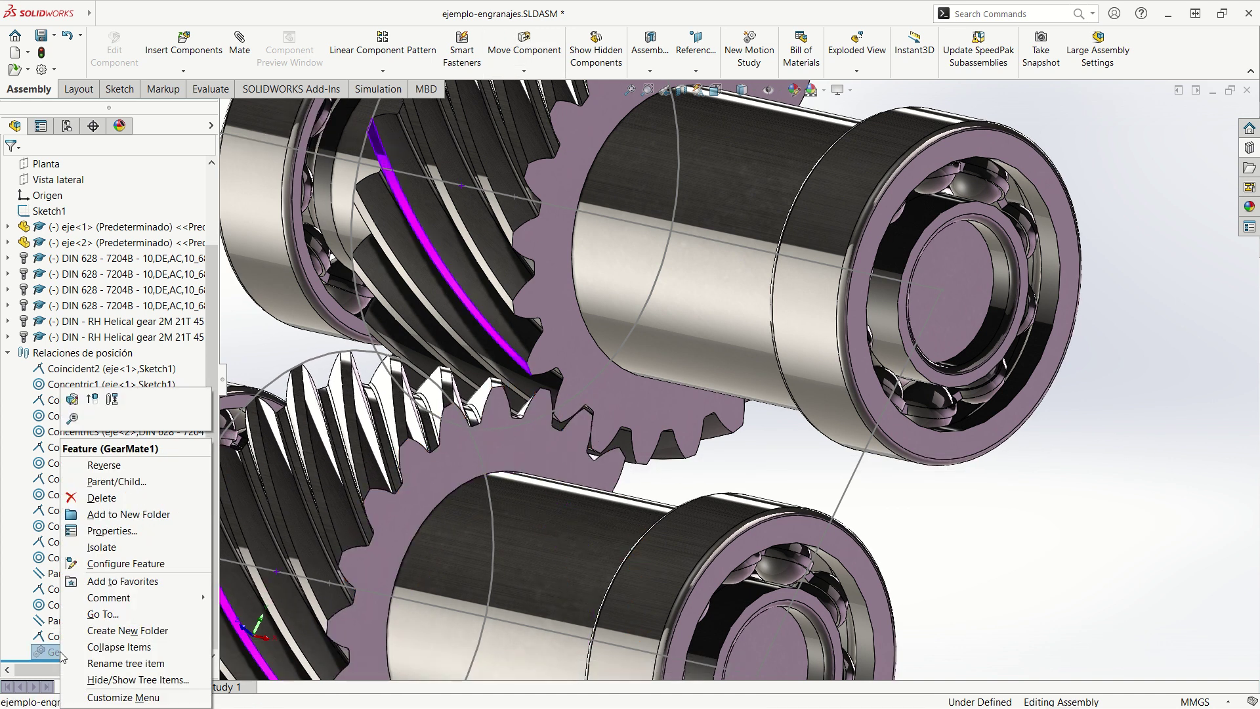
{"action": "left_click", "coordinate": [92, 402]}
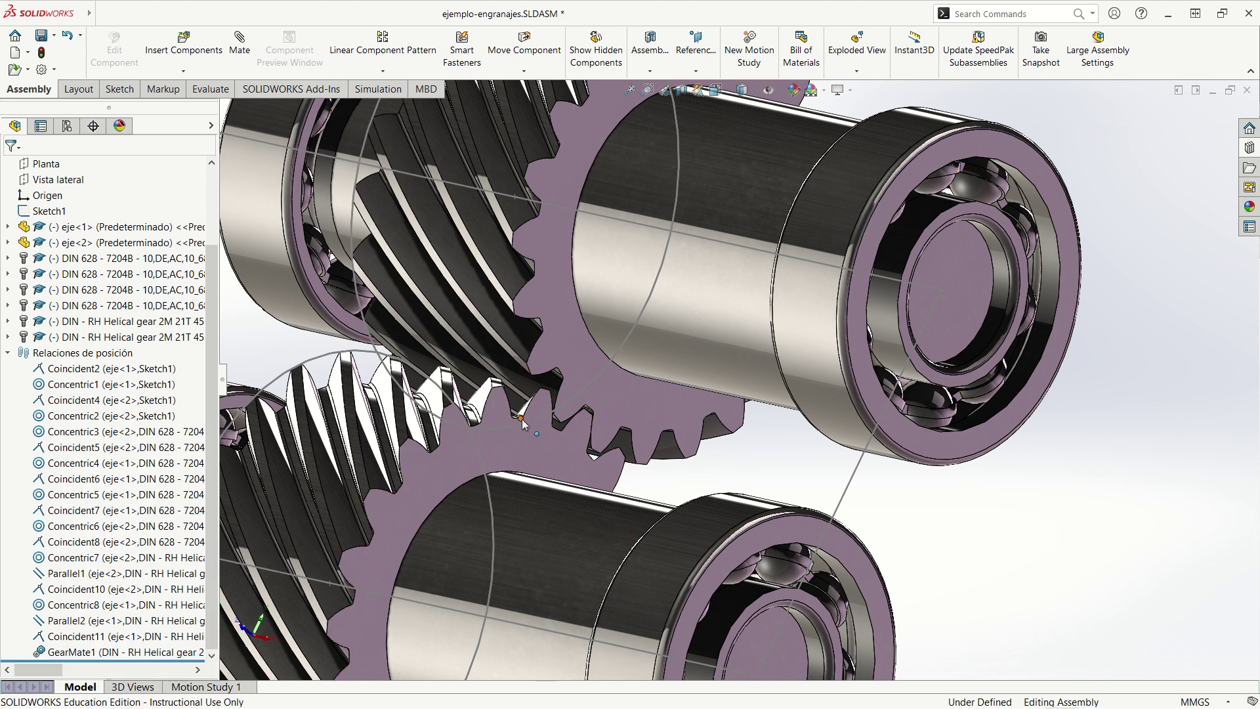
{"action": "mouse_move", "coordinate": [522, 420]}
{"action": "left_mouse_down"}
{"action": "mouse_move", "coordinate": [567, 436]}
{"action": "mouse_move", "coordinate": [590, 524]}
{"action": "mouse_move", "coordinate": [558, 584]}
{"action": "mouse_move", "coordinate": [457, 638]}
{"action": "mouse_move", "coordinate": [393, 647]}
{"action": "left_mouse_up"}
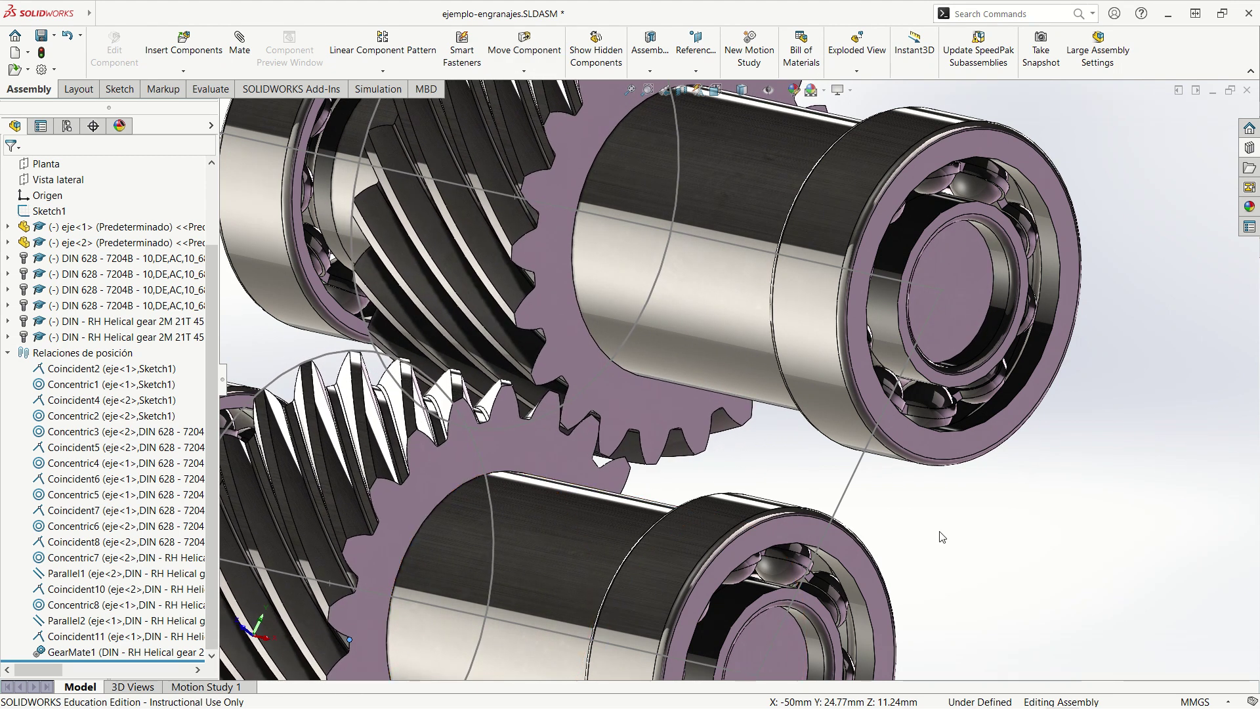
{"action": "key", "text": "f"}
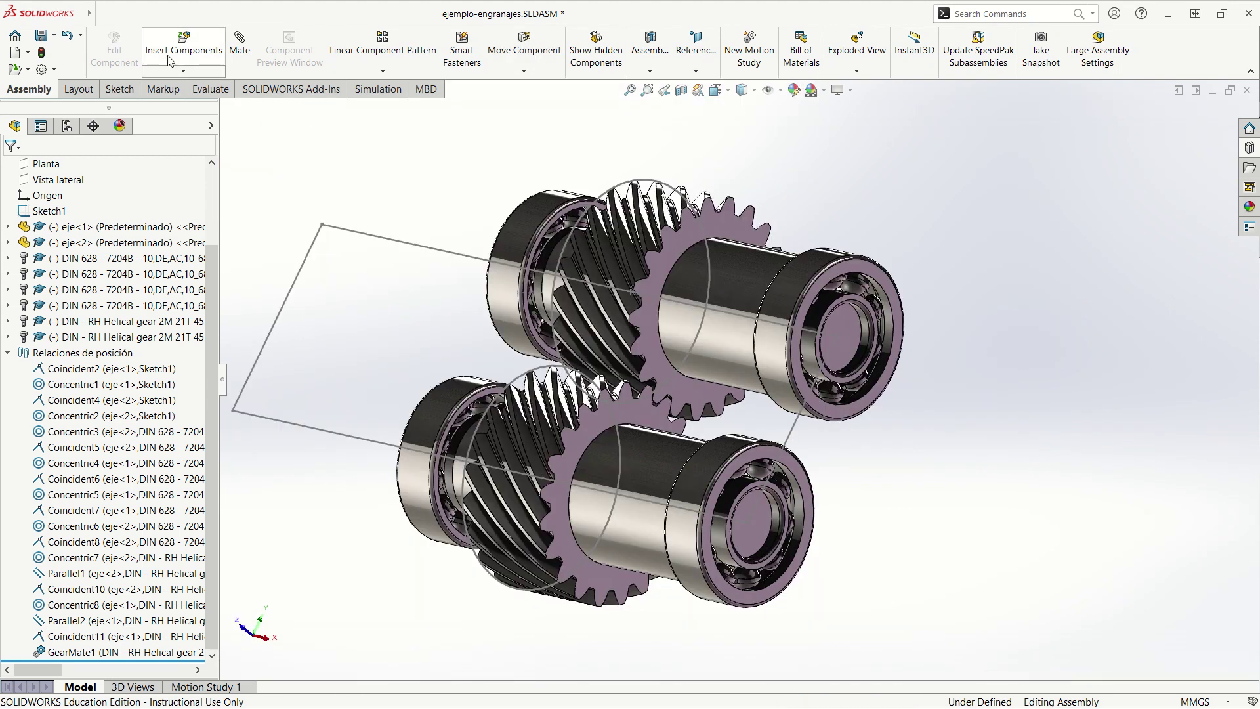
- Rebuild and save the ejemplo-engranajes assembly
{"action": "left_click", "coordinate": [102, 14]}
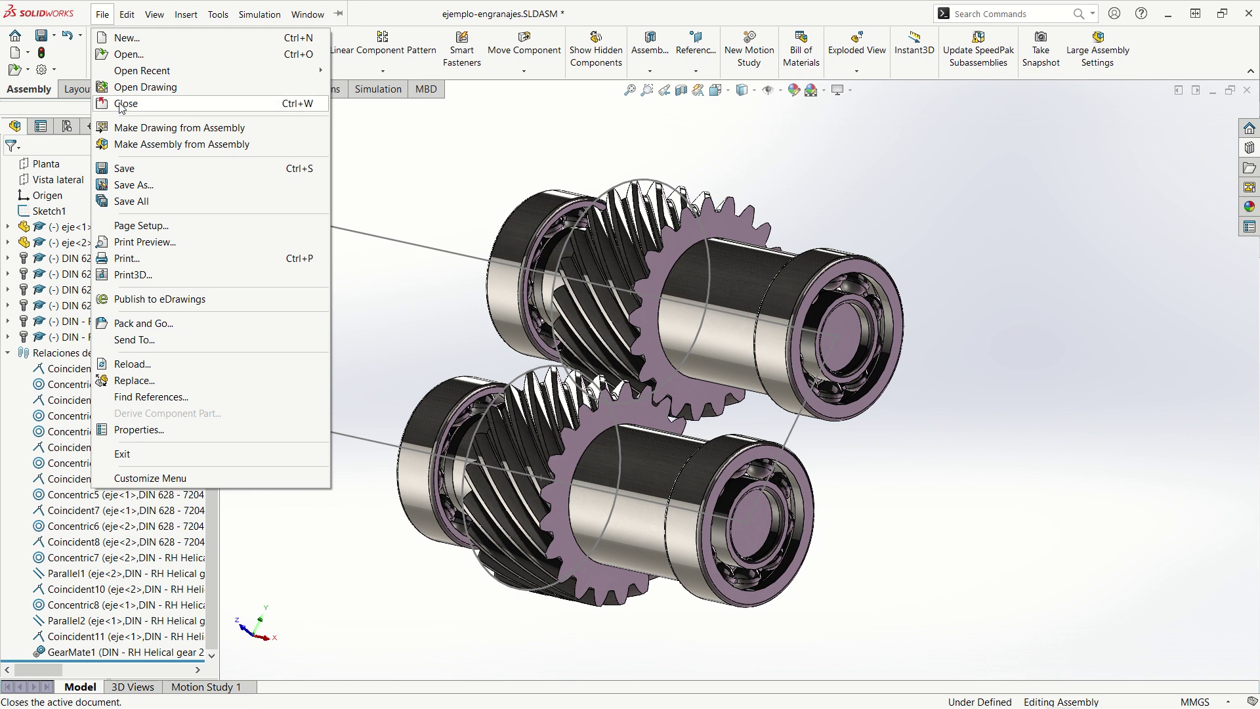
{"action": "left_click", "coordinate": [125, 170]}
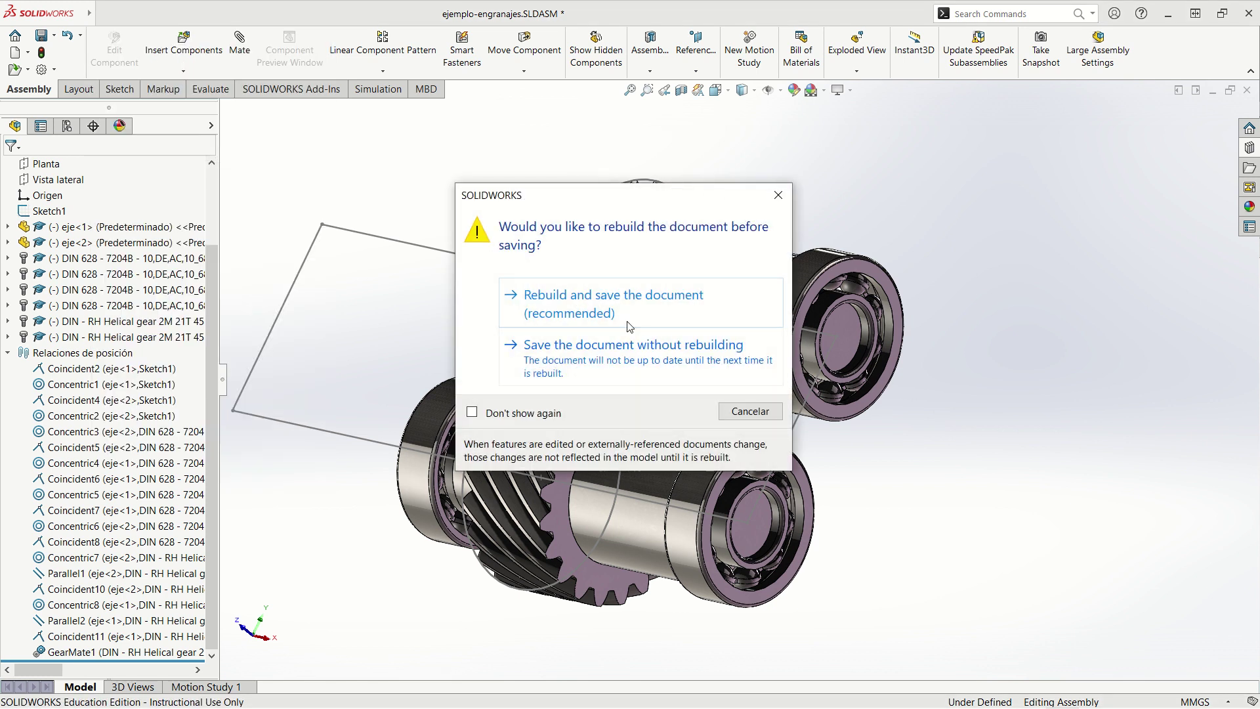
{"action": "left_click", "coordinate": [629, 326]}
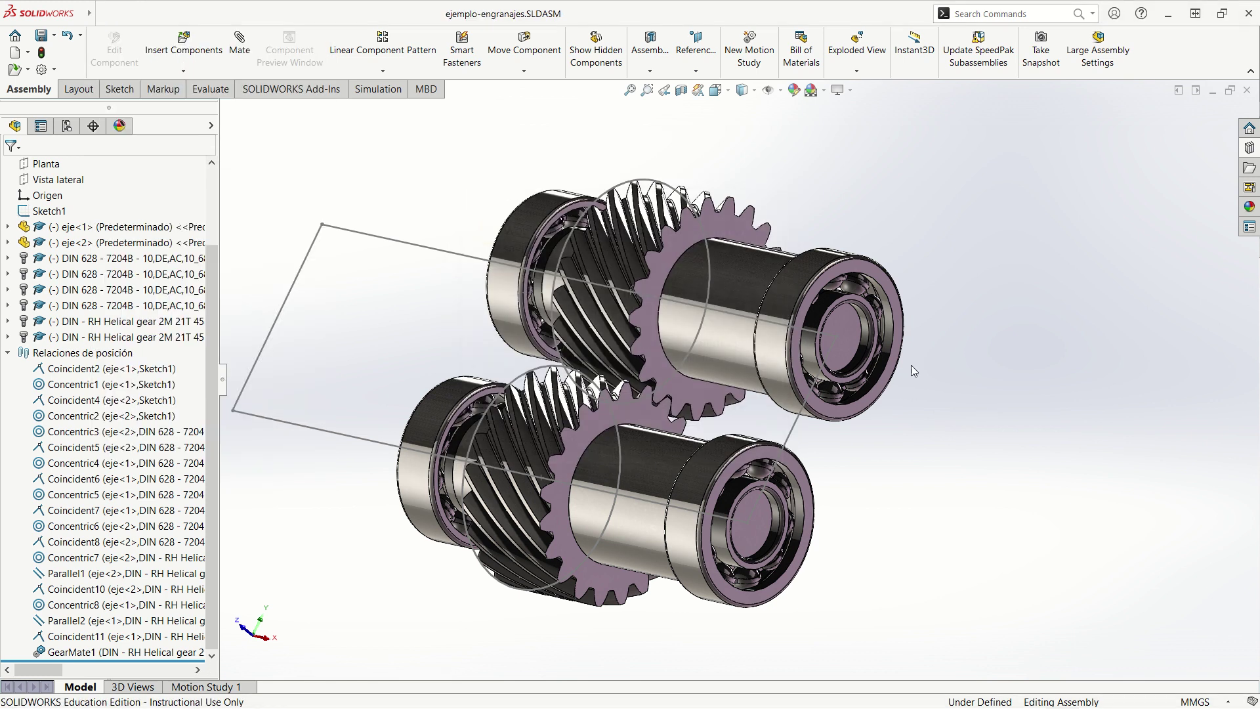
- Make a new drawing from the assembly using the Dibujo-IQS-DINA4 template
{"action": "left_click", "coordinate": [102, 14]}
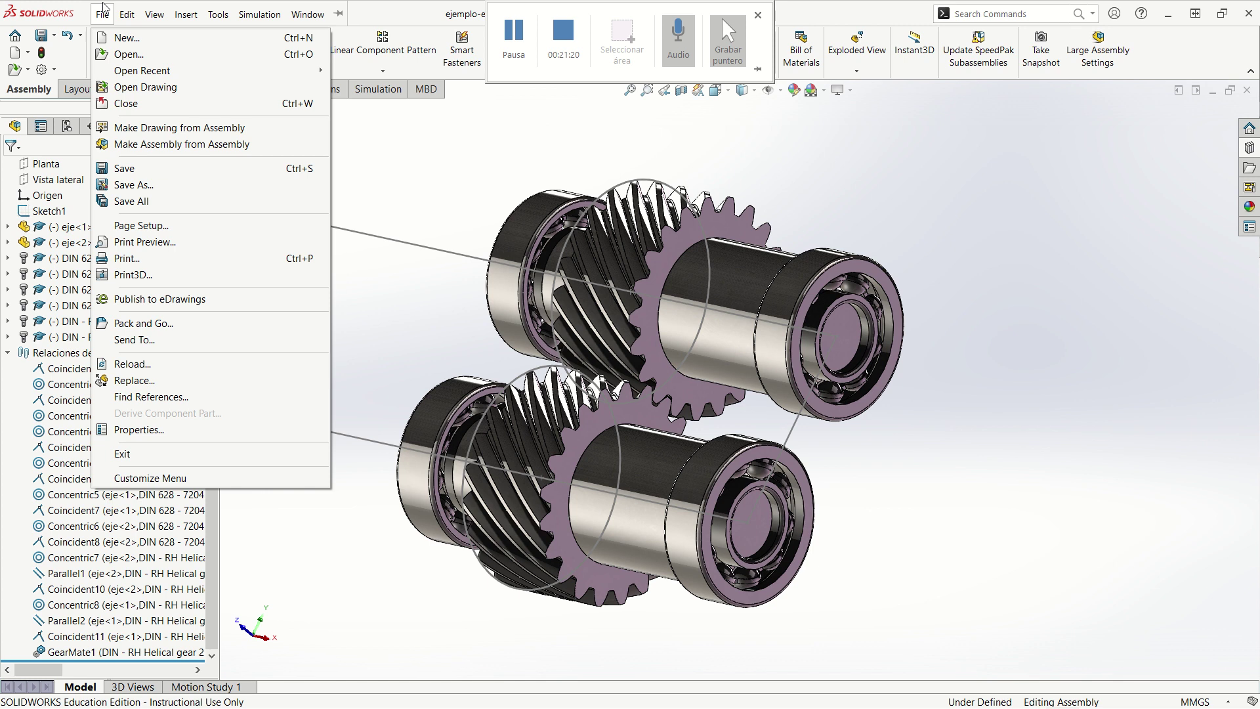
{"action": "left_click", "coordinate": [164, 128]}
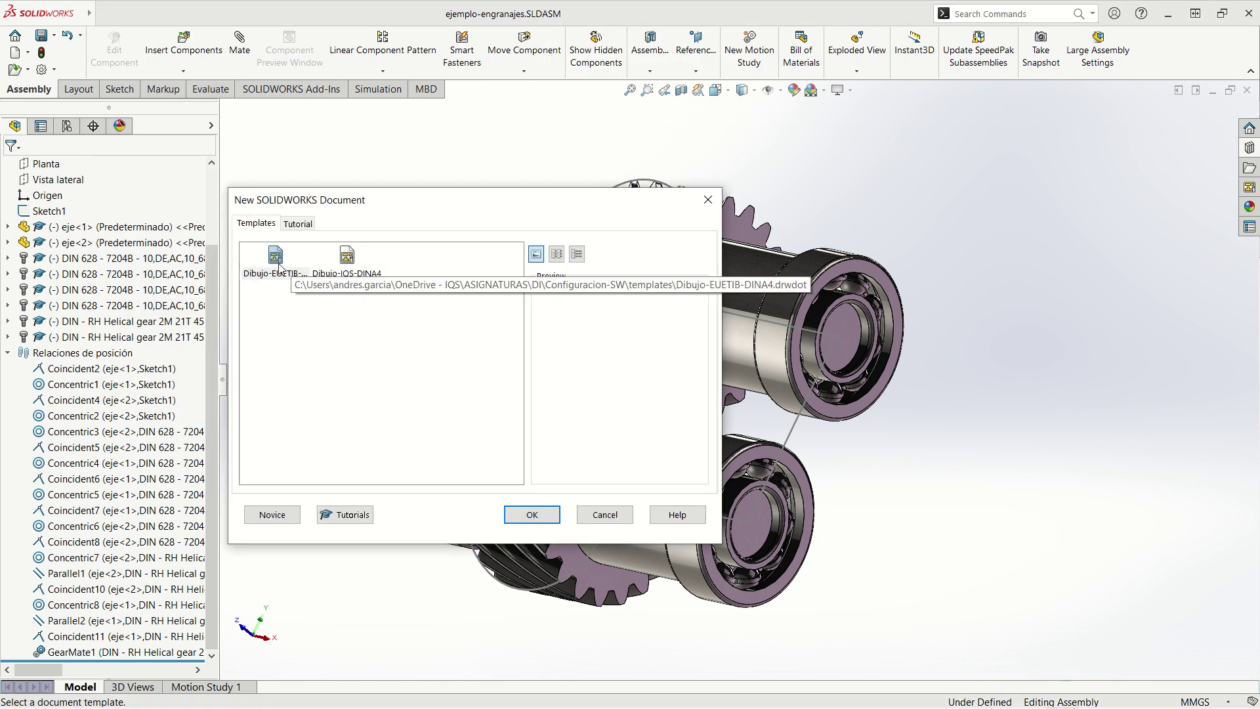
{"action": "left_click", "coordinate": [275, 259]}
{"action": "left_click", "coordinate": [347, 260]}
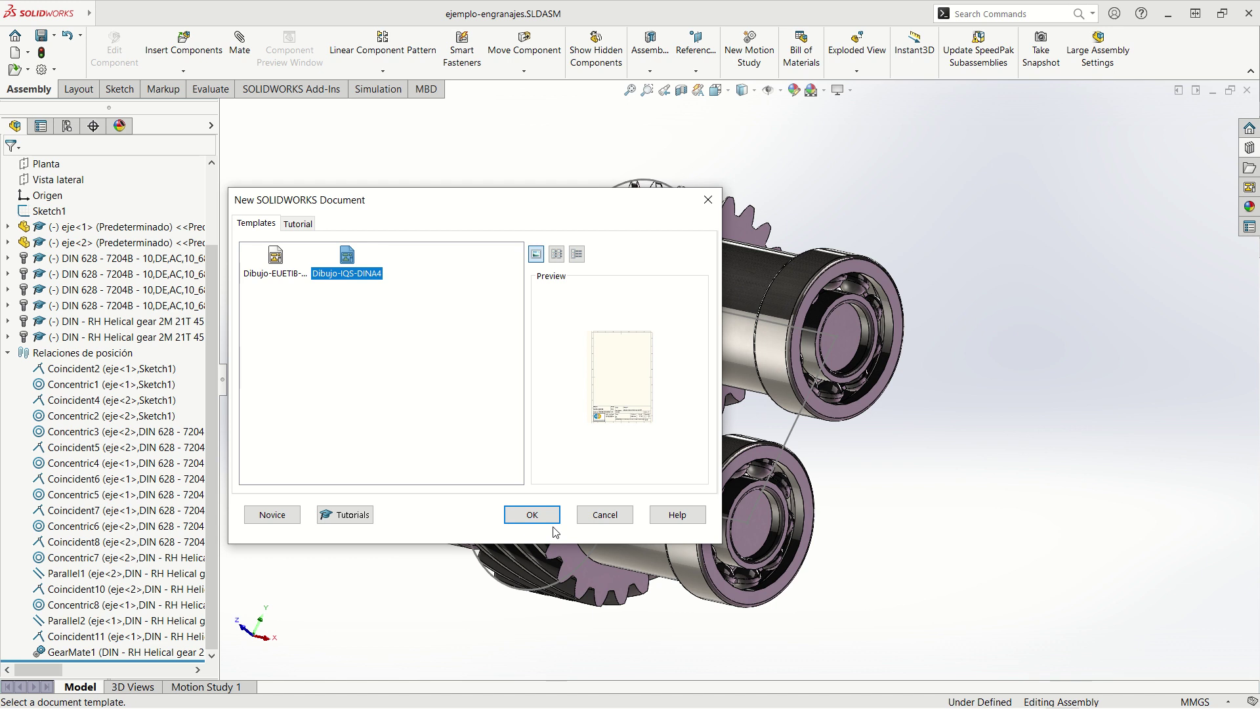
{"action": "left_click", "coordinate": [534, 516]}
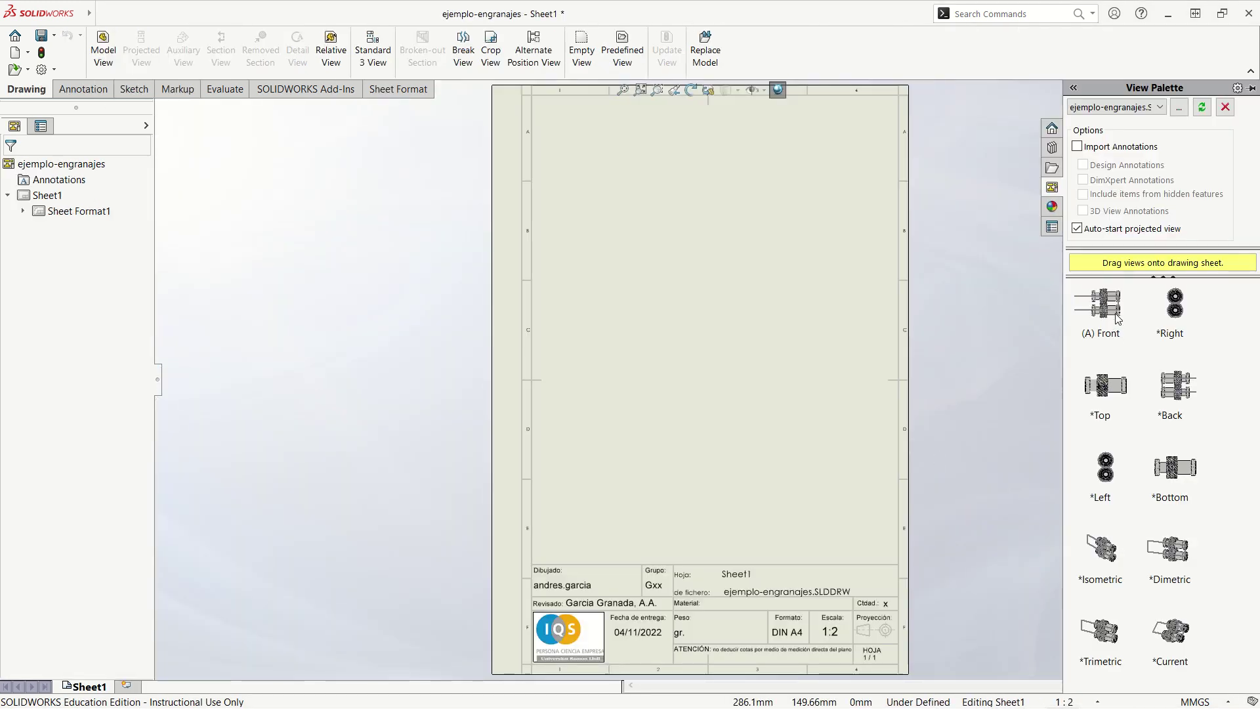
- Place the assembly's Front view near the sheet's top-left at 1:2
{"action": "left_click_drag", "start_coordinate": [1110, 303], "coordinate": [626, 234]}
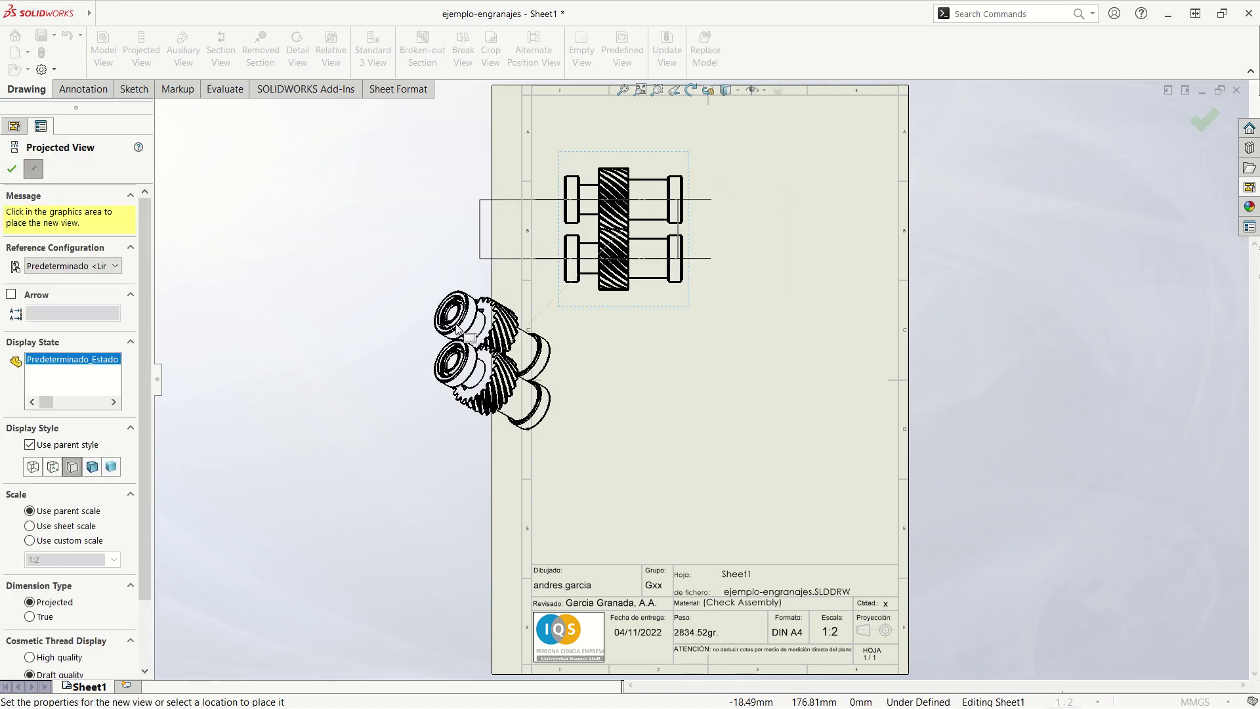
{"action": "key", "text": "Escape"}
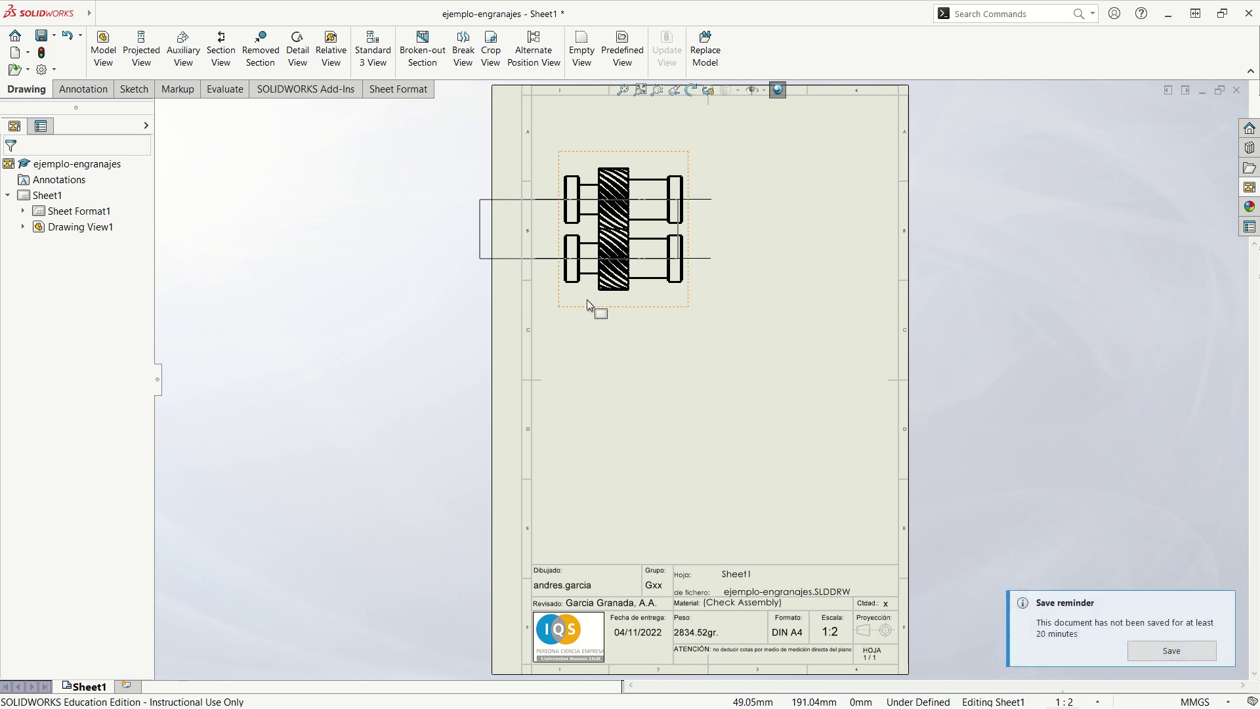
{"action": "left_click", "coordinate": [589, 306]}
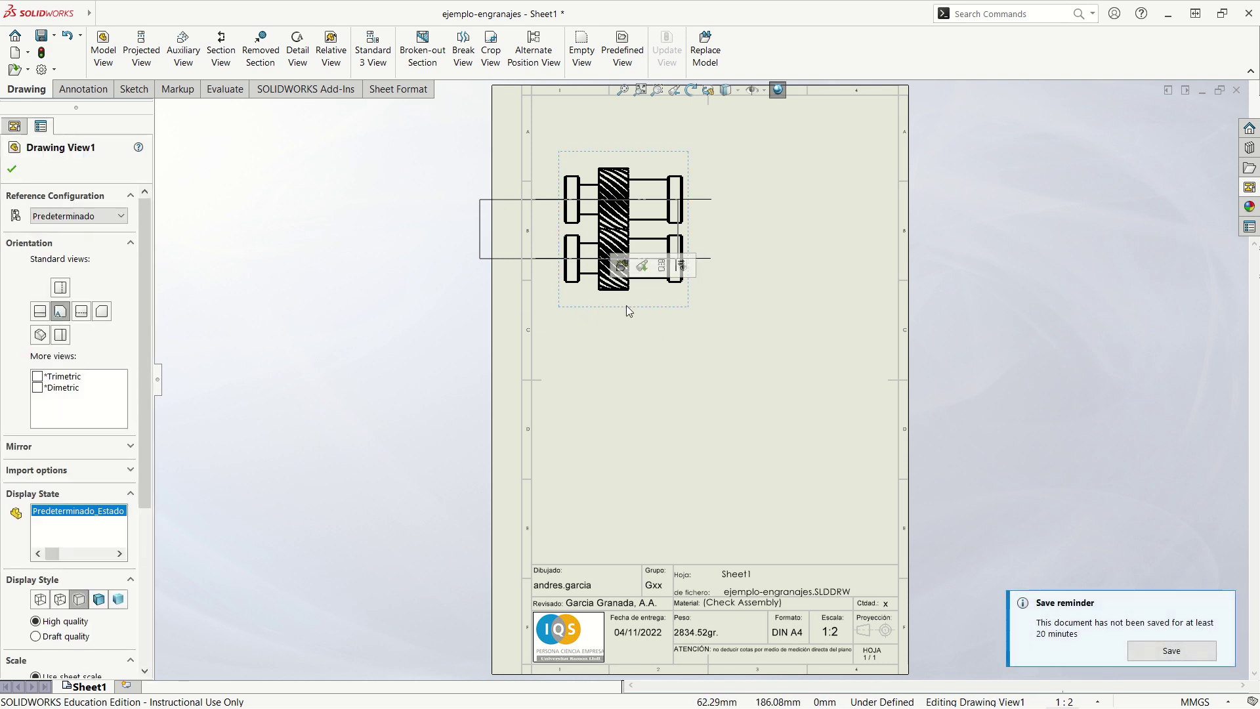
- Hide Sketch1 in the gear assembly, then close and save the assembly
{"action": "left_click", "coordinate": [622, 265]}
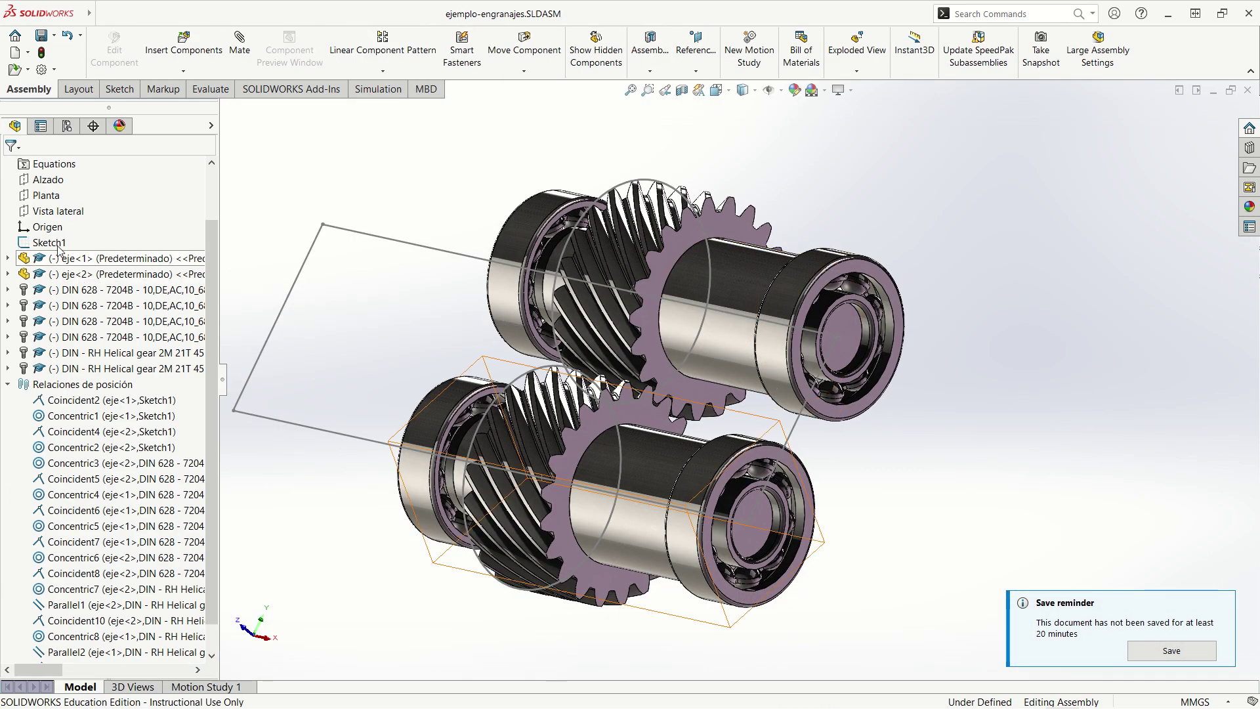
{"action": "right_click", "coordinate": [59, 245]}
{"action": "left_click", "coordinate": [69, 223]}
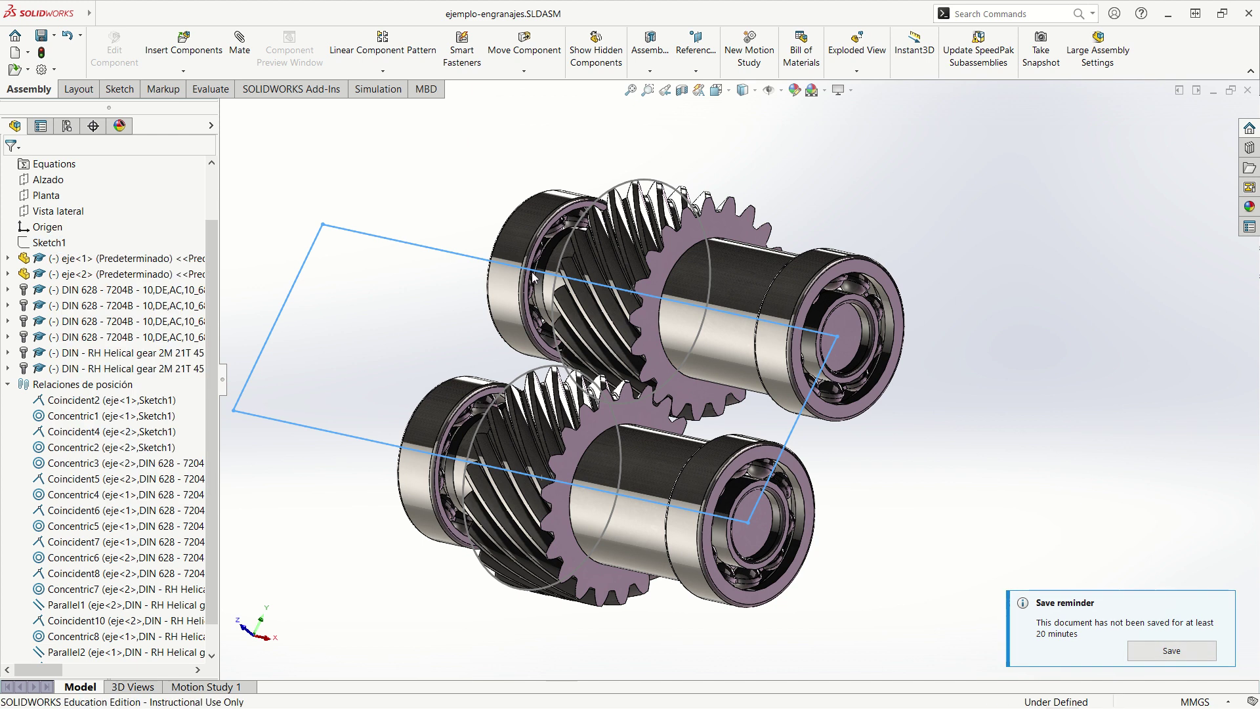
{"action": "left_click", "coordinate": [1248, 92]}
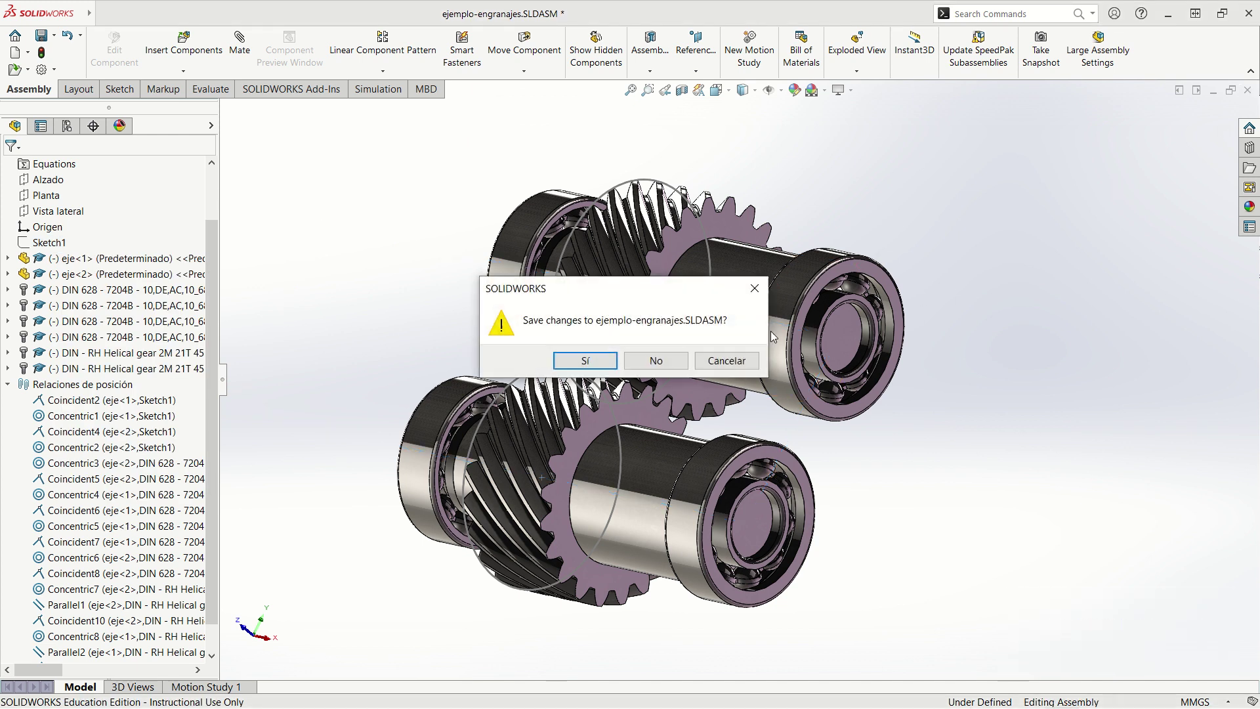
{"action": "left_click", "coordinate": [605, 361]}
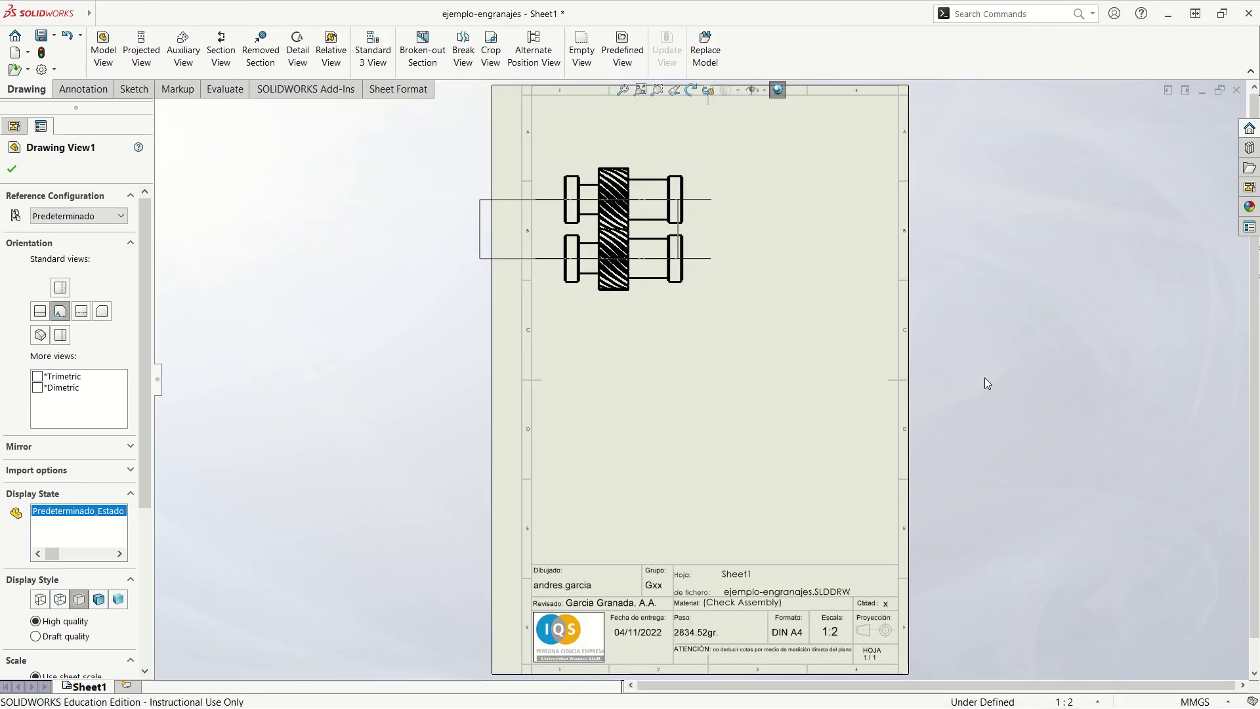
- Hide Sketch1 under Drawing View1 so the front view drops the rectangle
{"action": "left_click", "coordinate": [439, 267]}
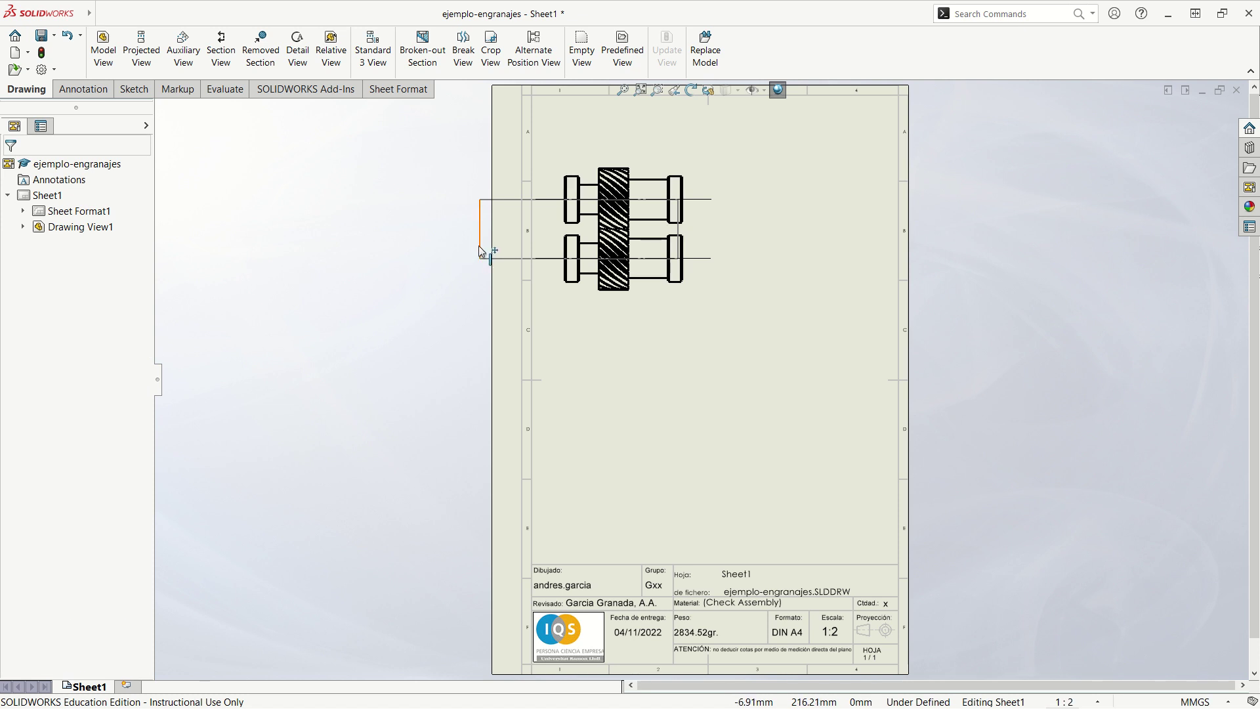
{"action": "left_click", "coordinate": [22, 227]}
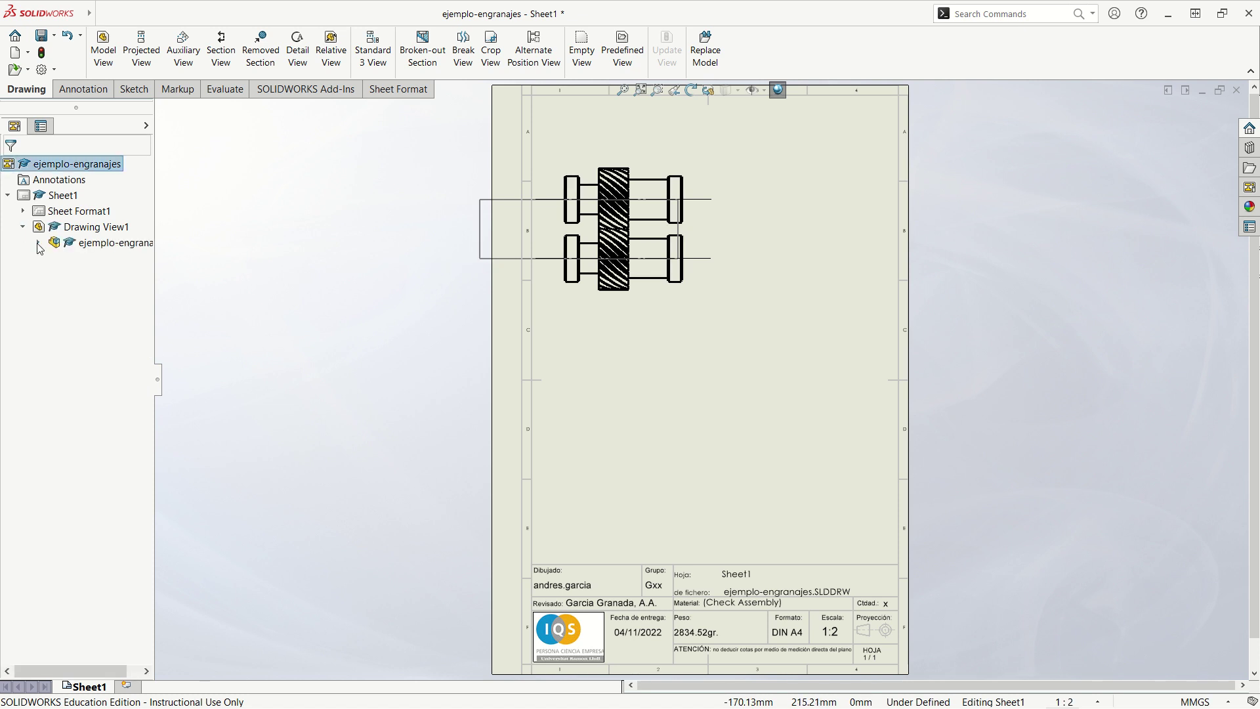
{"action": "left_click", "coordinate": [38, 245]}
{"action": "right_click", "coordinate": [97, 386]}
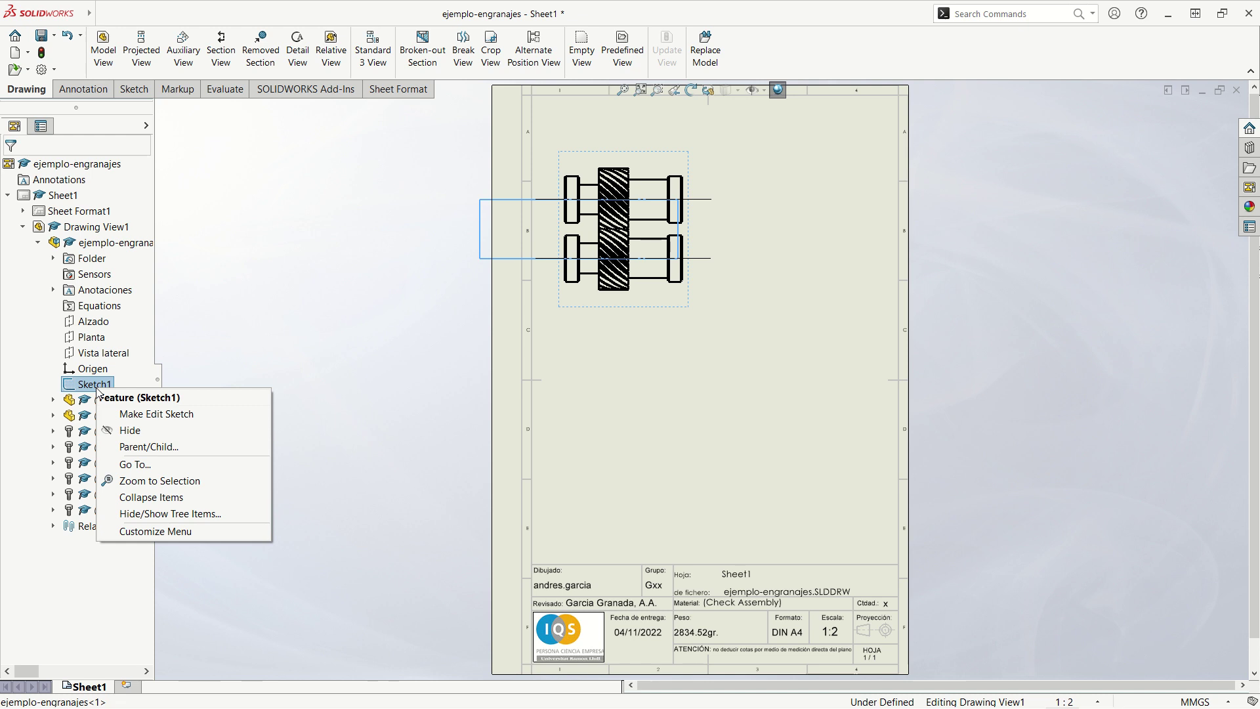
{"action": "left_click", "coordinate": [392, 340]}
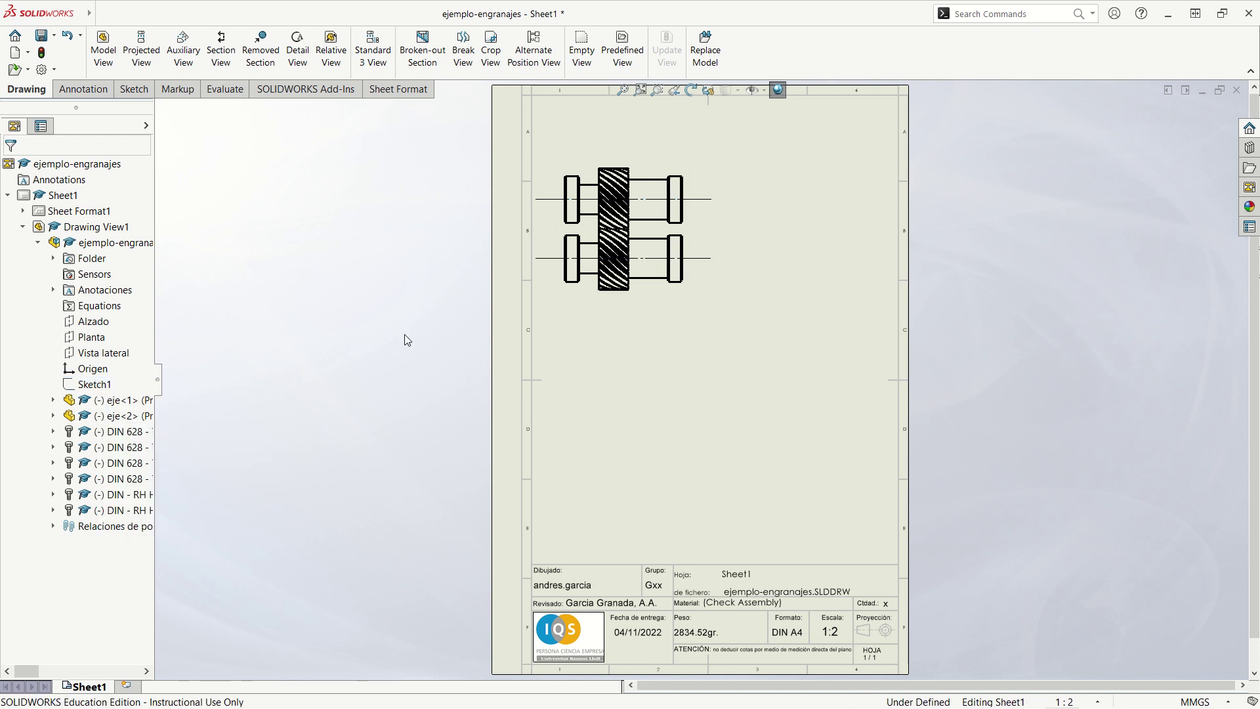
- Project a side view right of the front view and an isometric view below it
{"action": "left_click", "coordinate": [141, 47]}
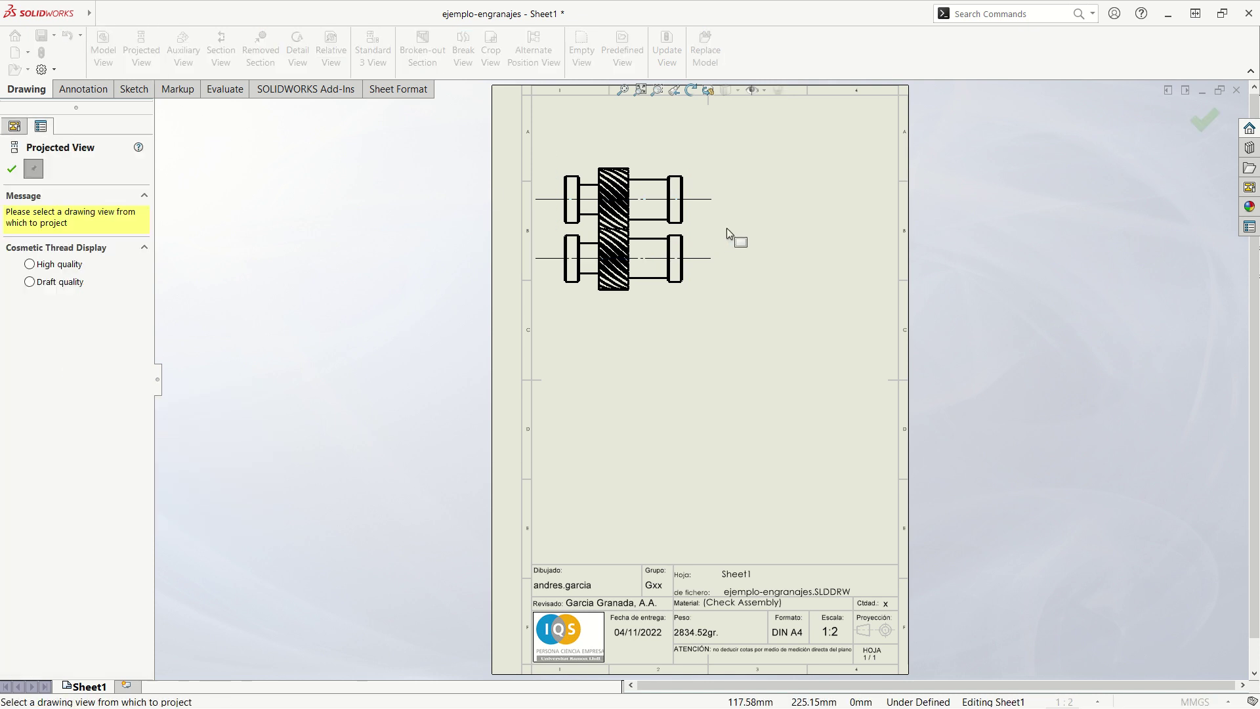
{"action": "left_click", "coordinate": [690, 230]}
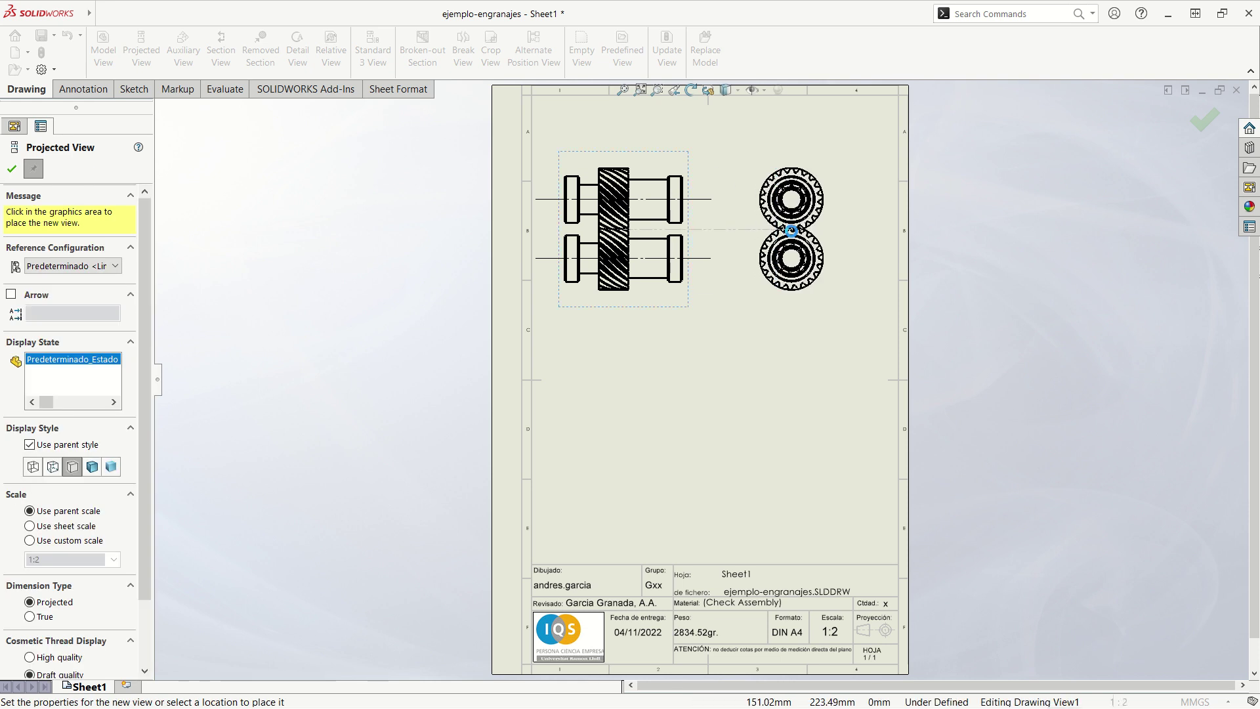
{"action": "left_click", "coordinate": [792, 230]}
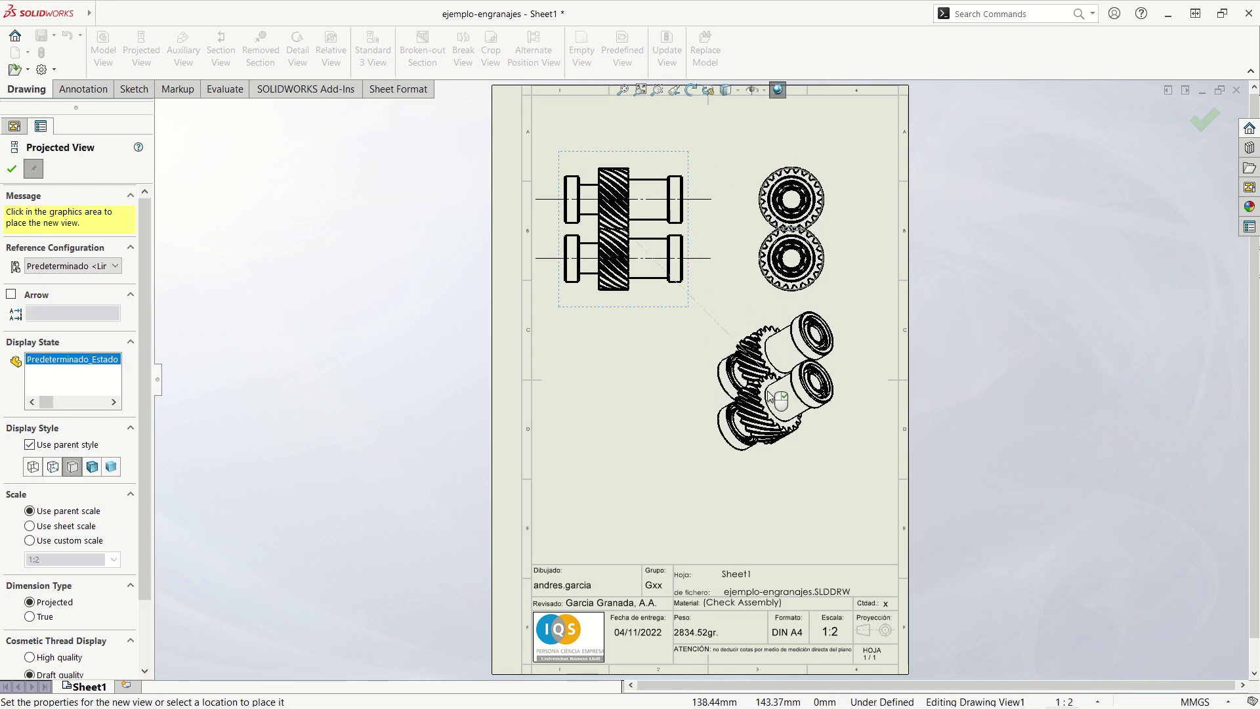
{"action": "left_click", "coordinate": [778, 387]}
{"action": "key", "text": "Escape"}
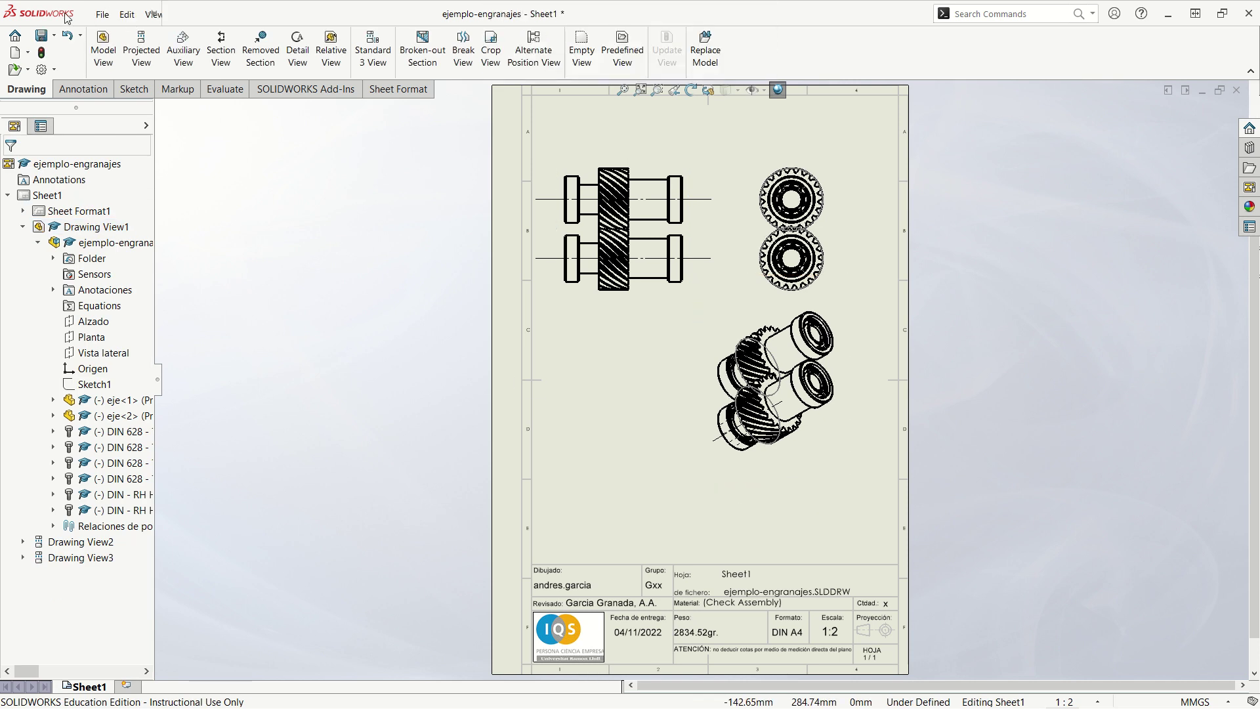
{"action": "left_click", "coordinate": [154, 14]}
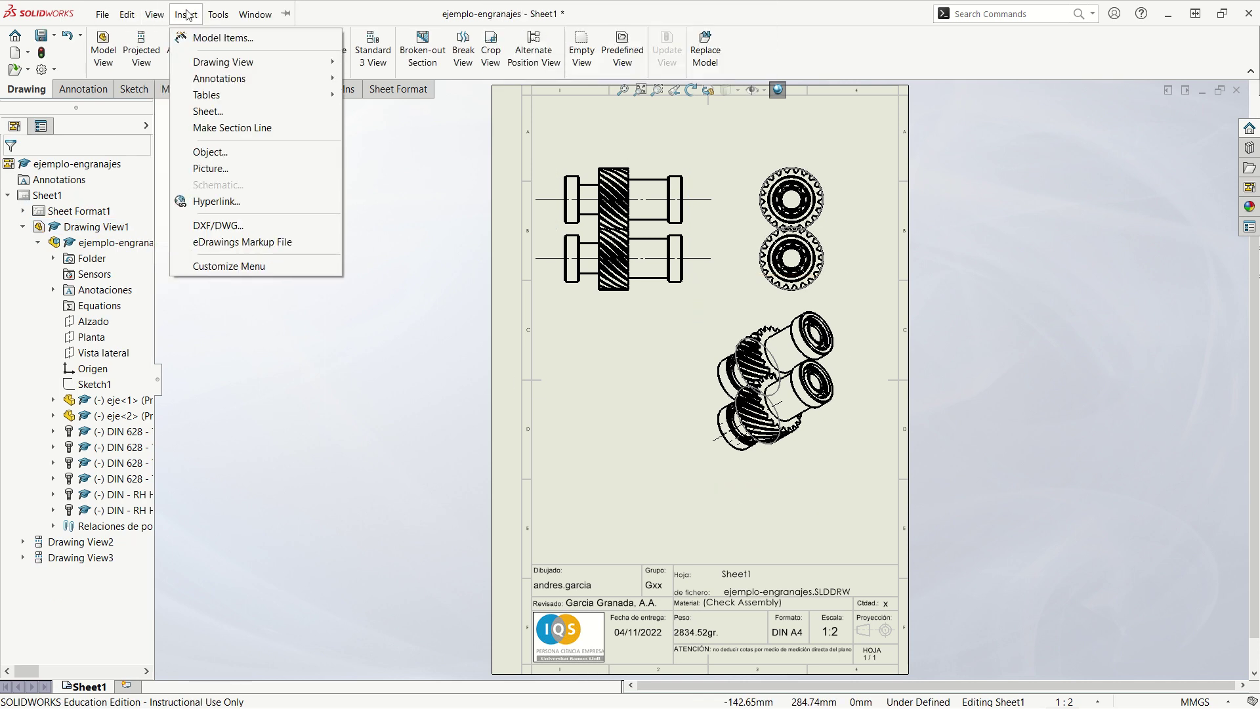
- Insert a bill of materials based on the isometric view, placed above the title block
{"action": "left_click", "coordinate": [200, 23]}
{"action": "left_click", "coordinate": [102, 15]}
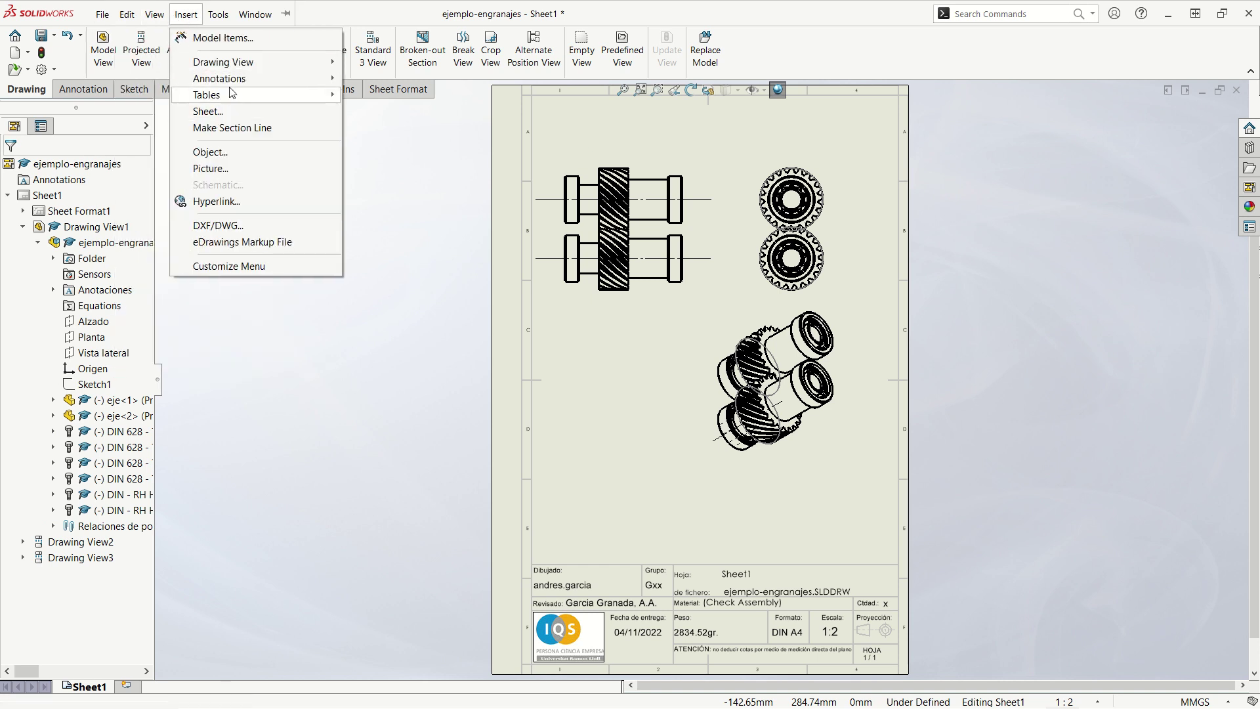
{"action": "mouse_move", "coordinate": [206, 94]}
{"action": "left_click", "coordinate": [500, 127]}
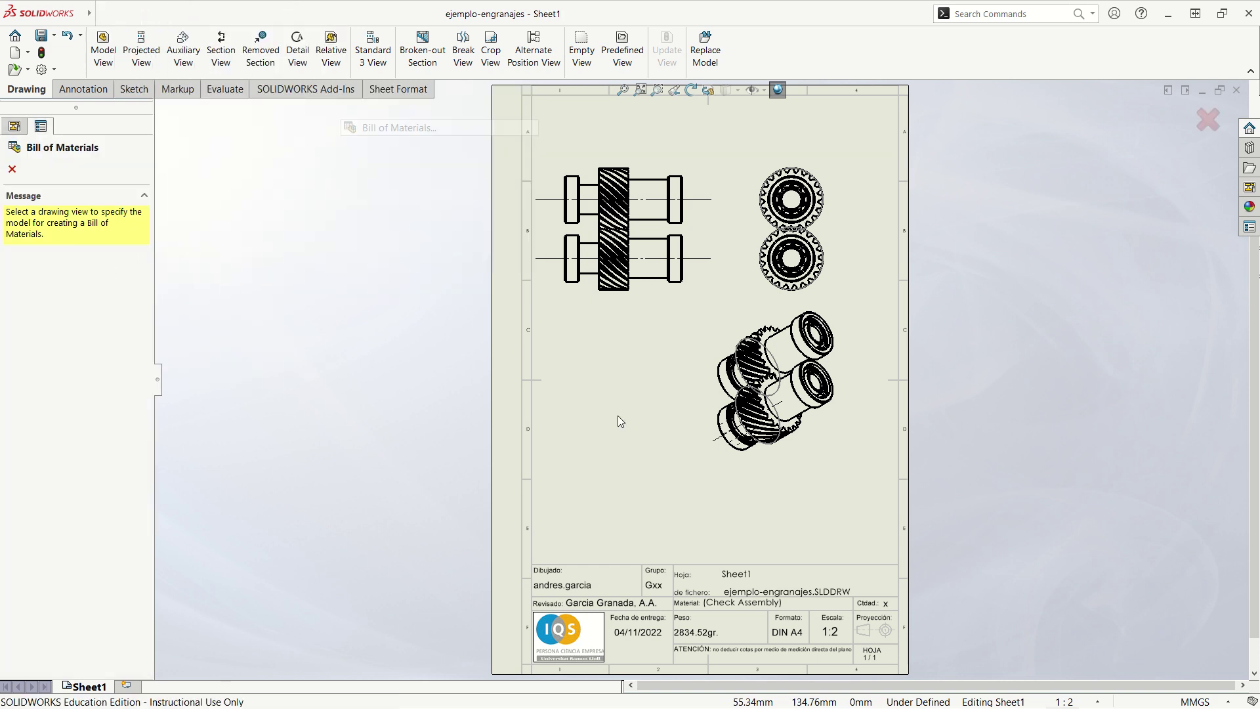
{"action": "left_click", "coordinate": [708, 484]}
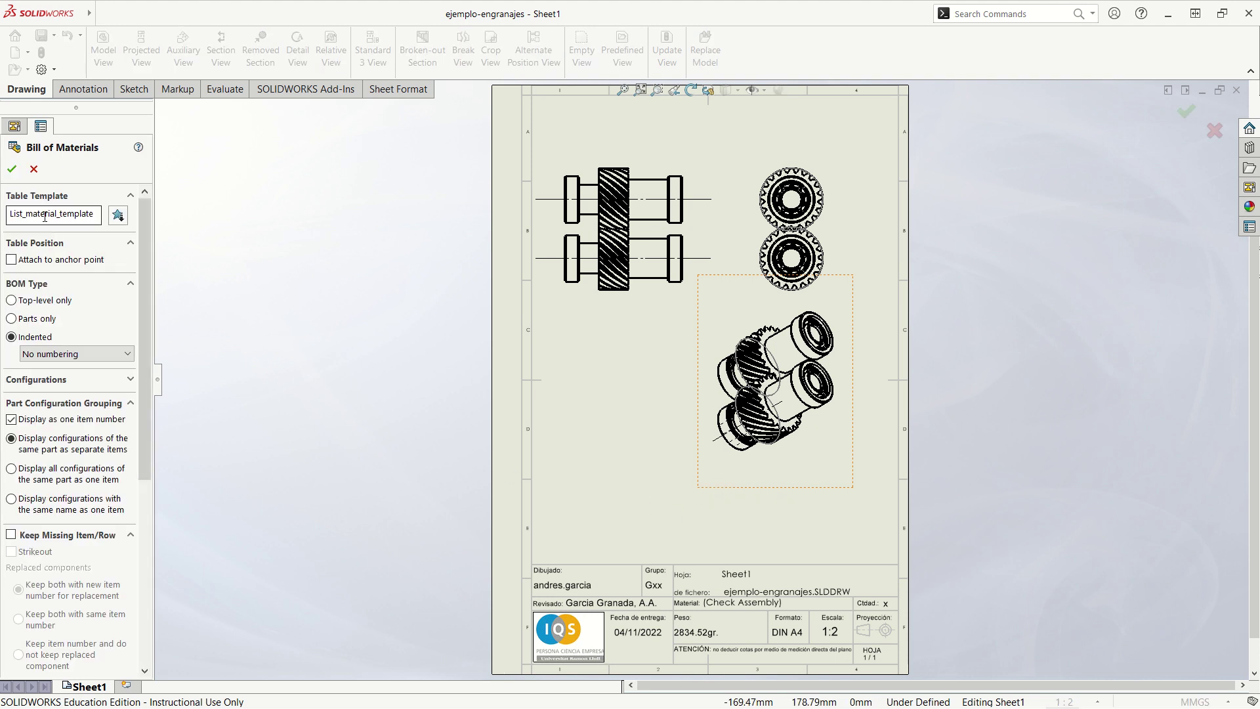
{"action": "left_click", "coordinate": [12, 169]}
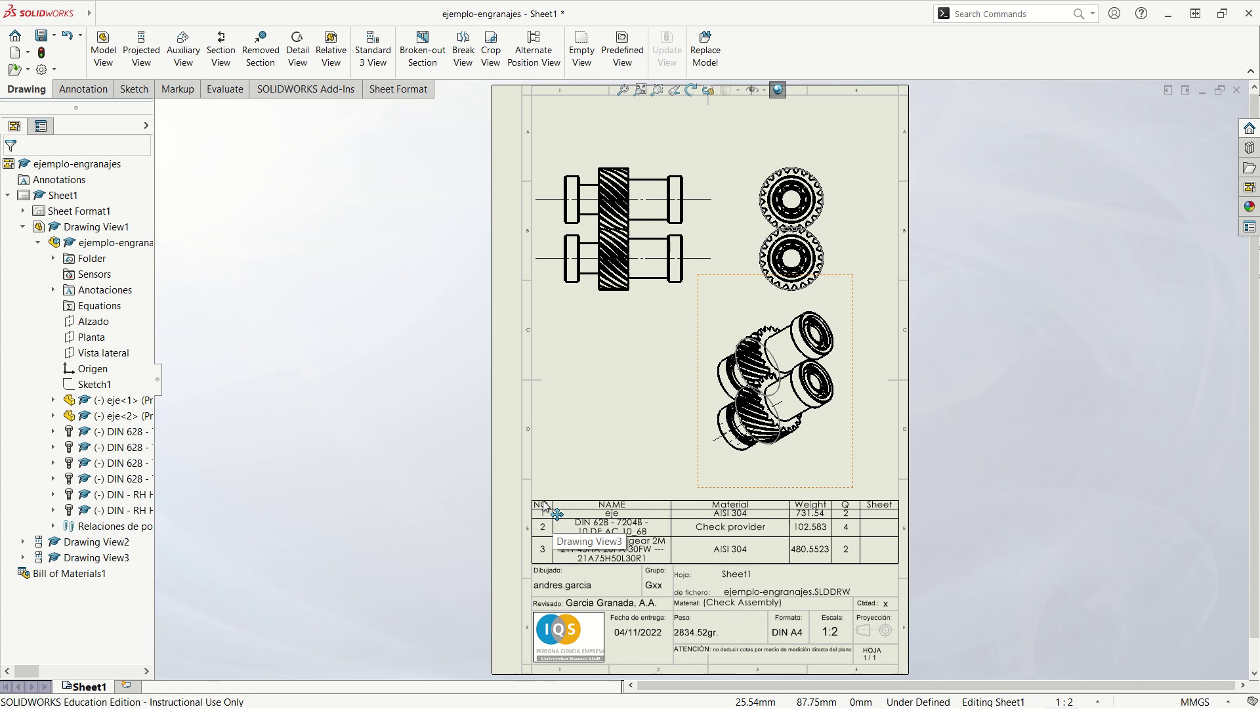
{"action": "left_click", "coordinate": [542, 503]}
- Anchor the bill of materials at its bottom-right stationary corner
{"action": "left_click", "coordinate": [542, 508]}
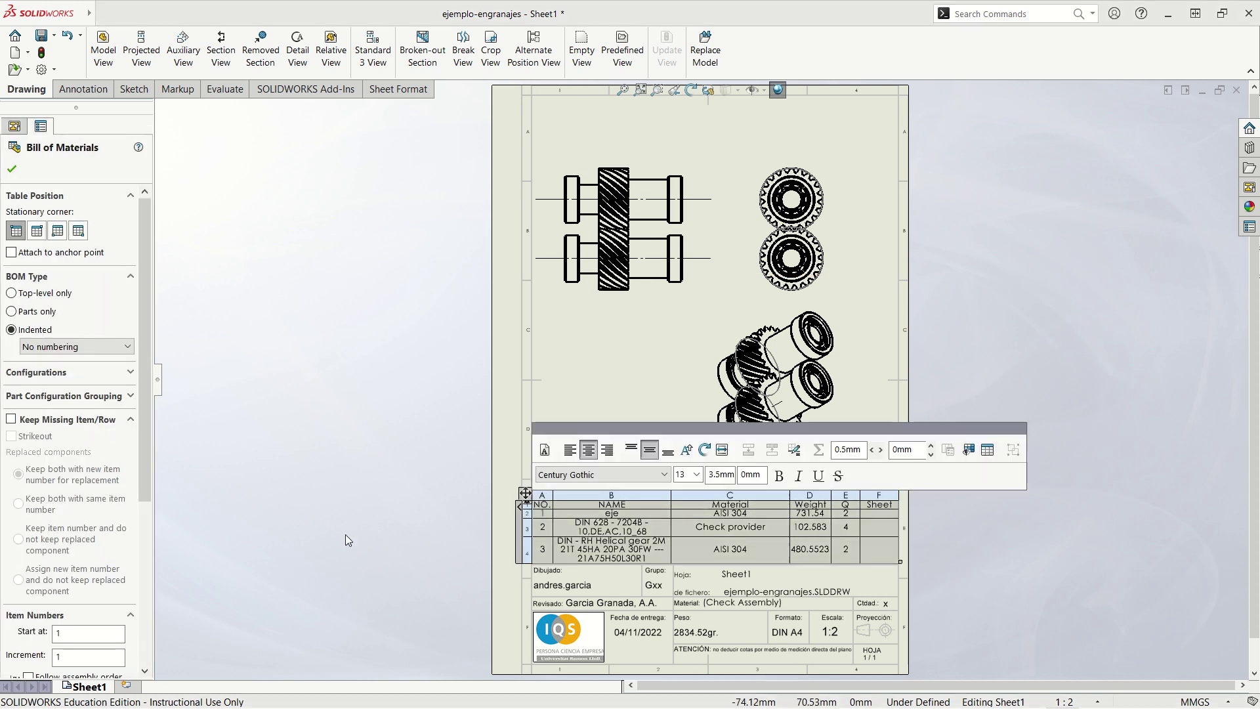
{"action": "left_click", "coordinate": [74, 234]}
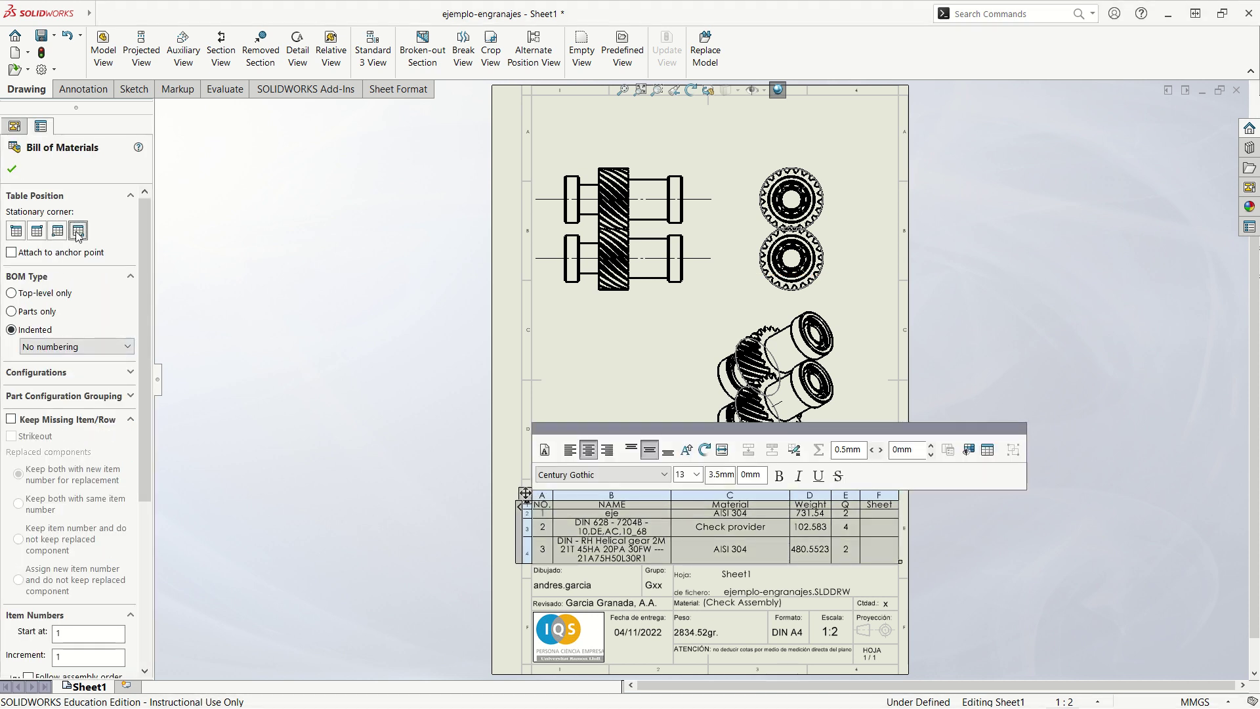
{"action": "left_click", "coordinate": [1015, 587]}
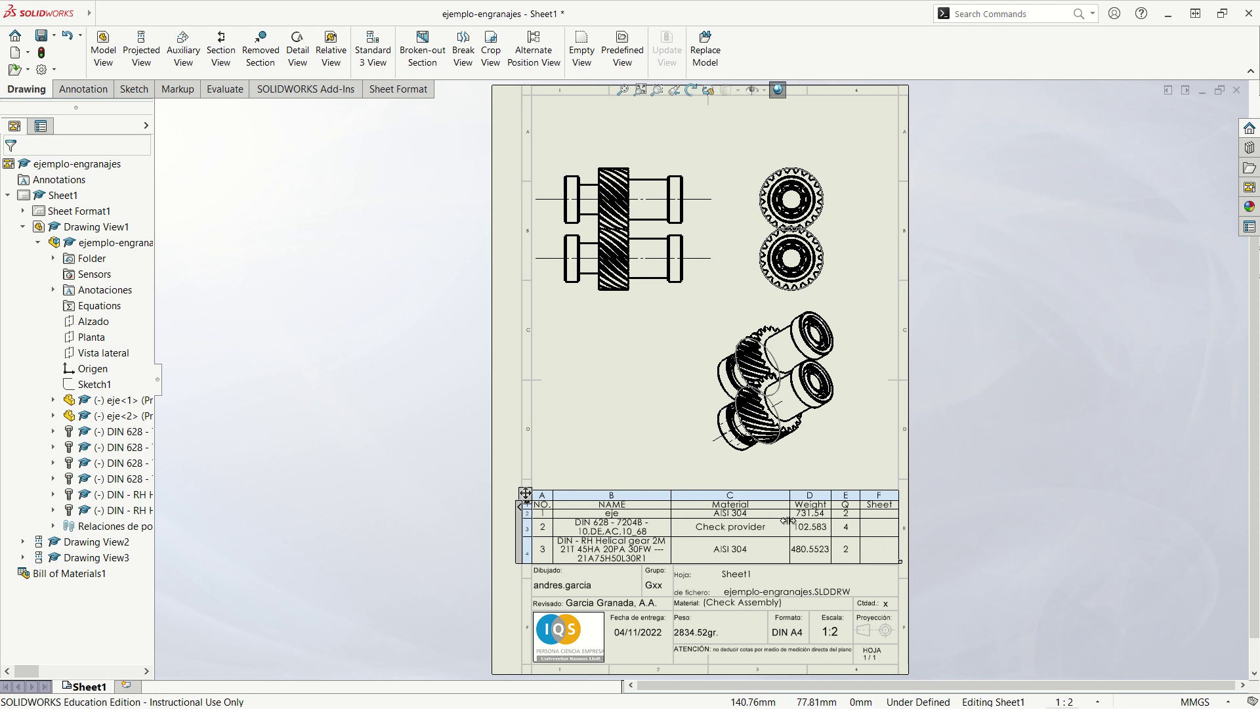
- Enter 2, - and 3 in the BOM Sheet cells for shaft, bearings and gear
{"action": "left_click", "coordinate": [874, 520]}
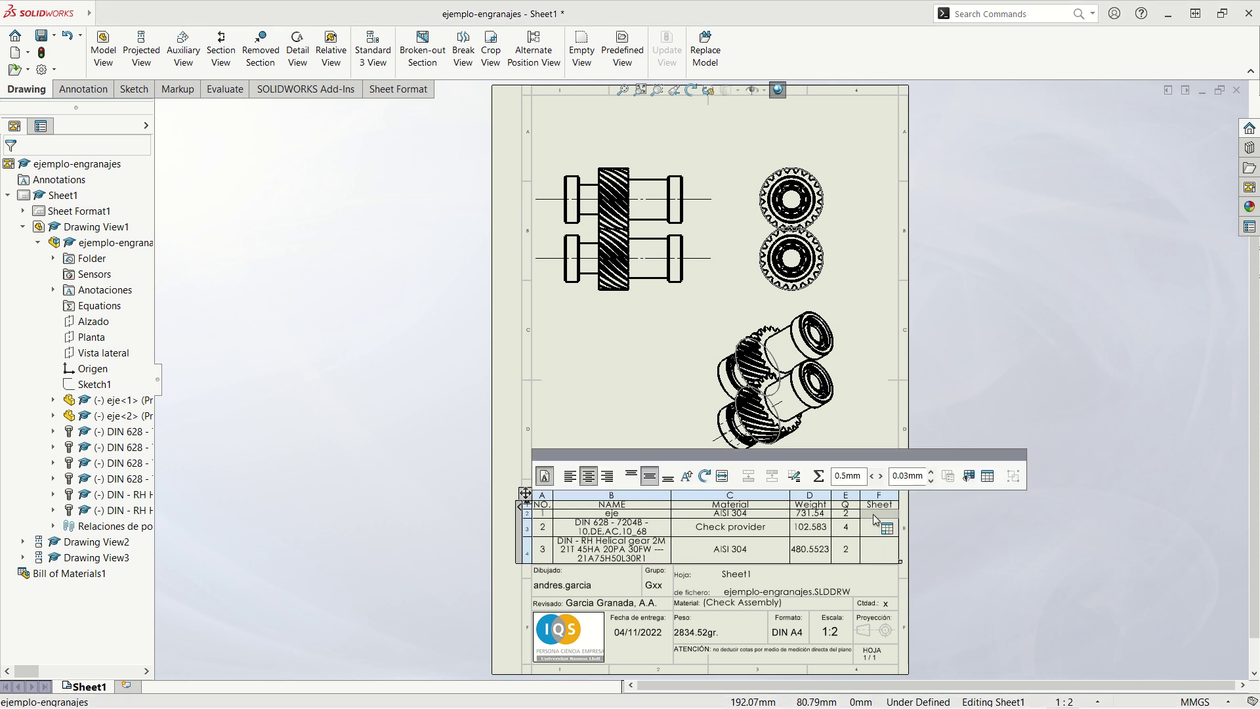
{"action": "type", "text": "2"}
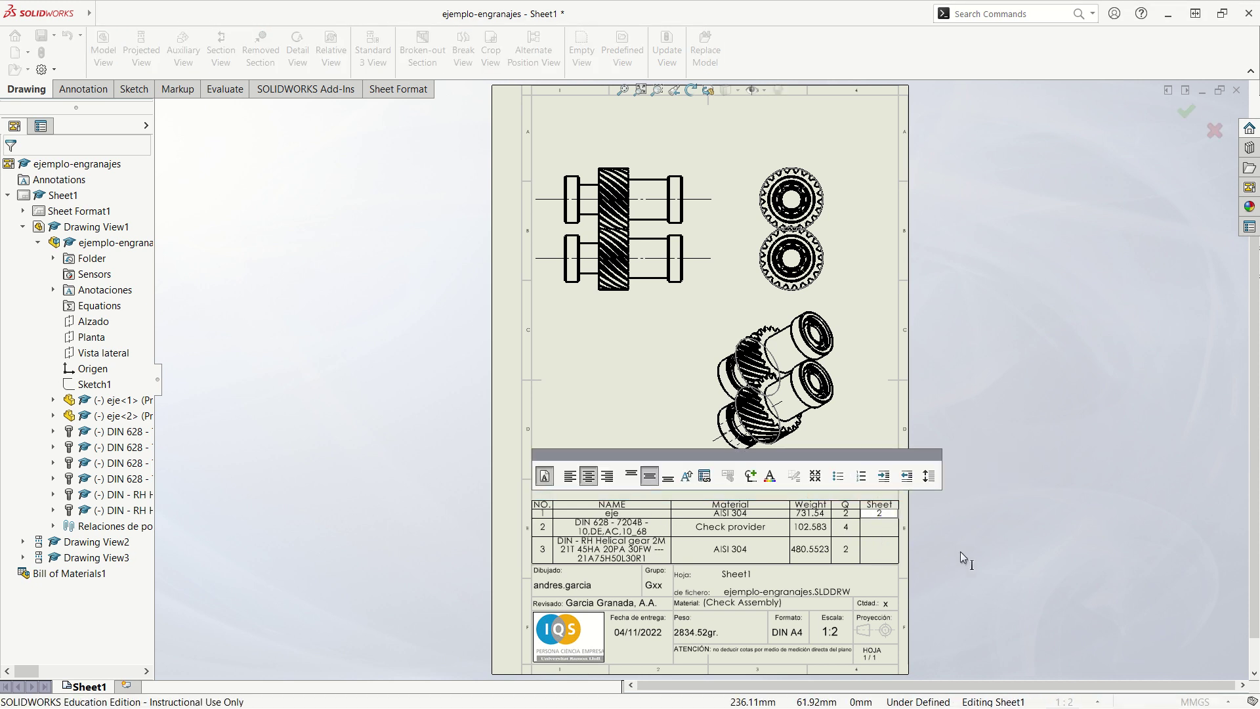
{"action": "left_click", "coordinate": [883, 528]}
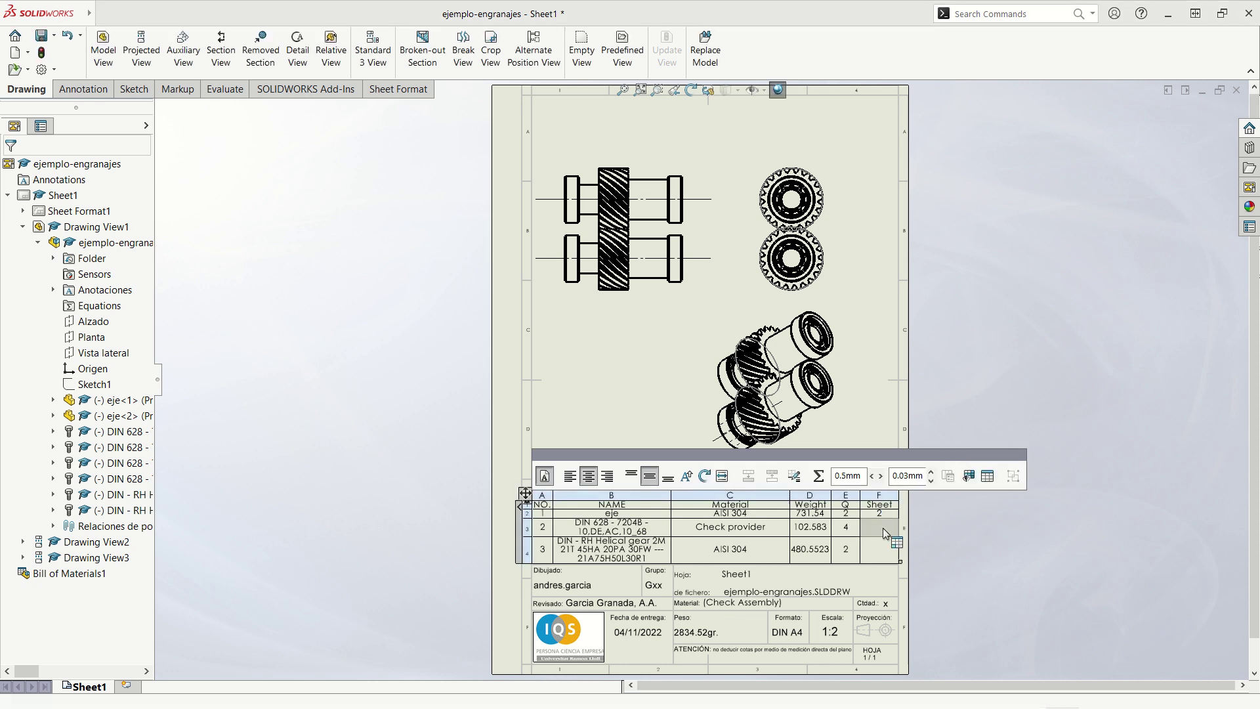
{"action": "type", "text": "-"}
{"action": "left_click", "coordinate": [881, 549]}
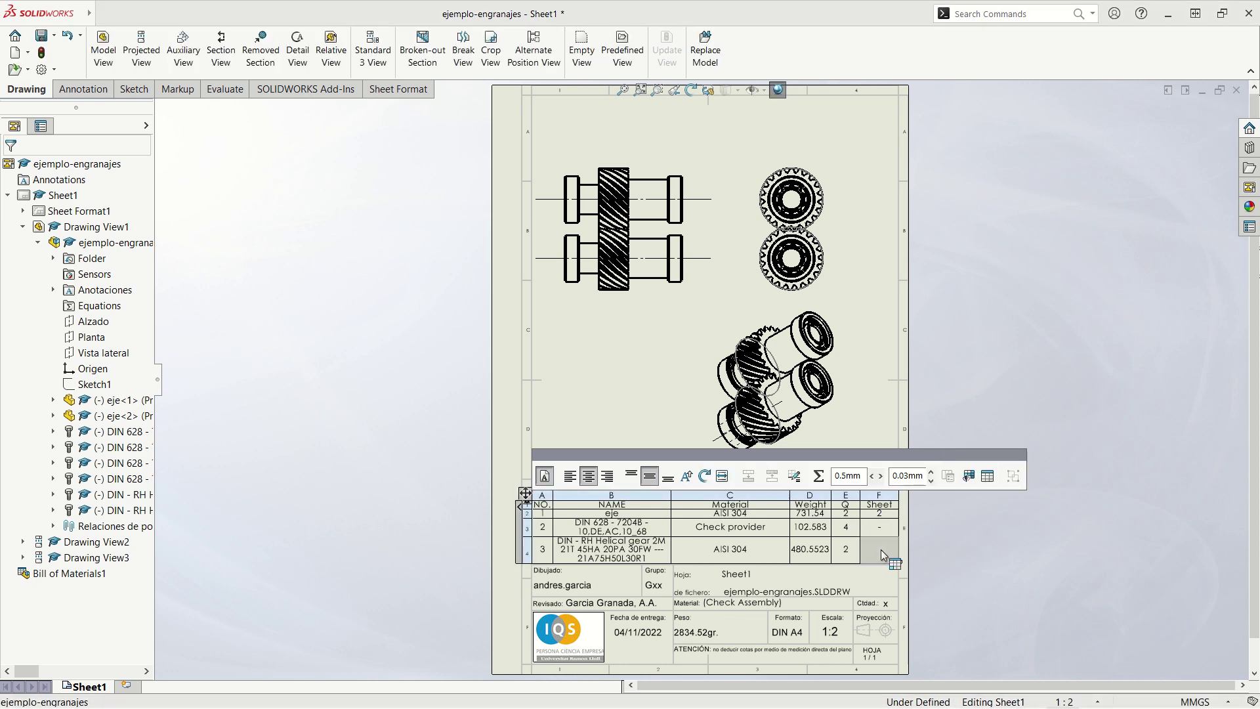
{"action": "type", "text": "3"}
{"action": "left_click", "coordinate": [976, 570]}
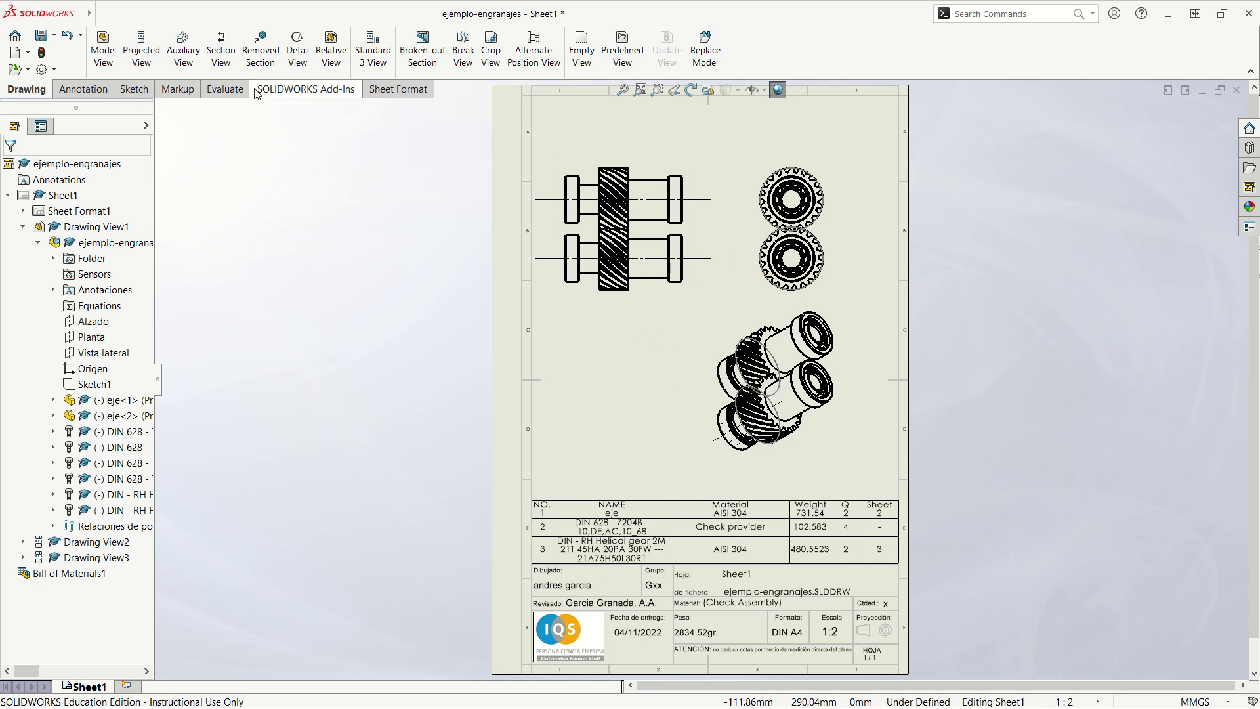
- Place item balloons 1, 2 and 3 on the parts of the isometric gear view
{"action": "left_click", "coordinate": [92, 90]}
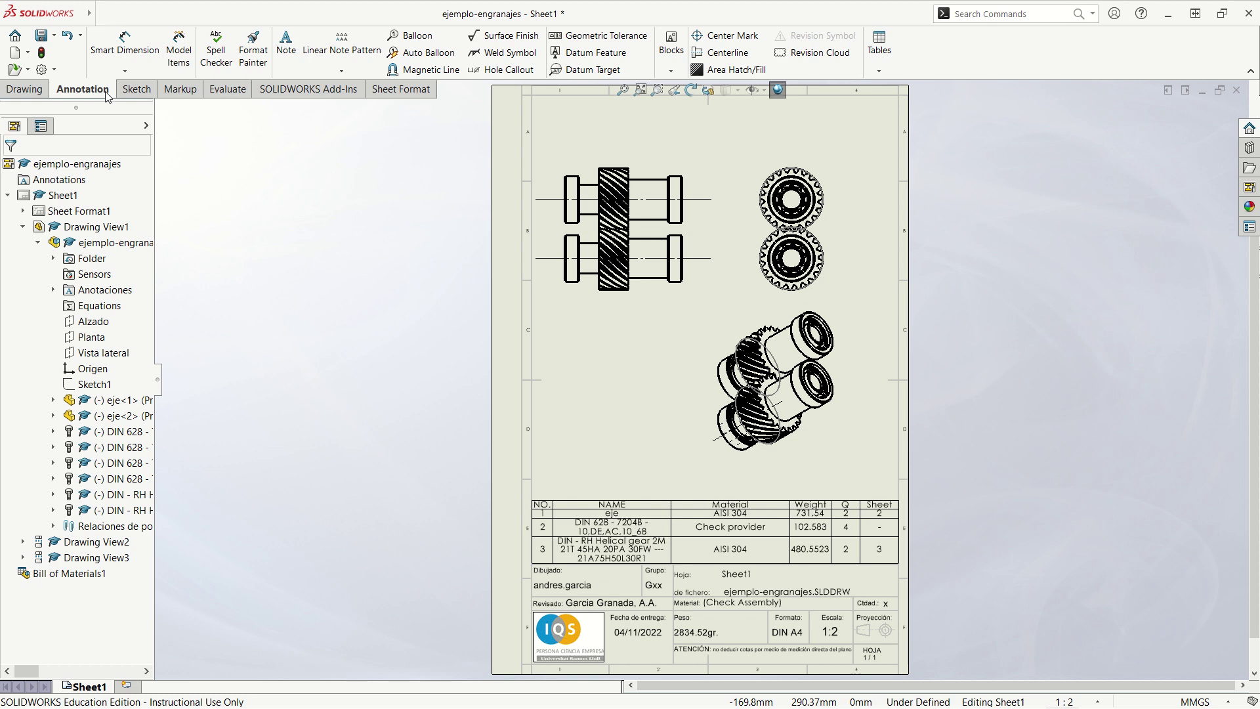
{"action": "left_click", "coordinate": [416, 38]}
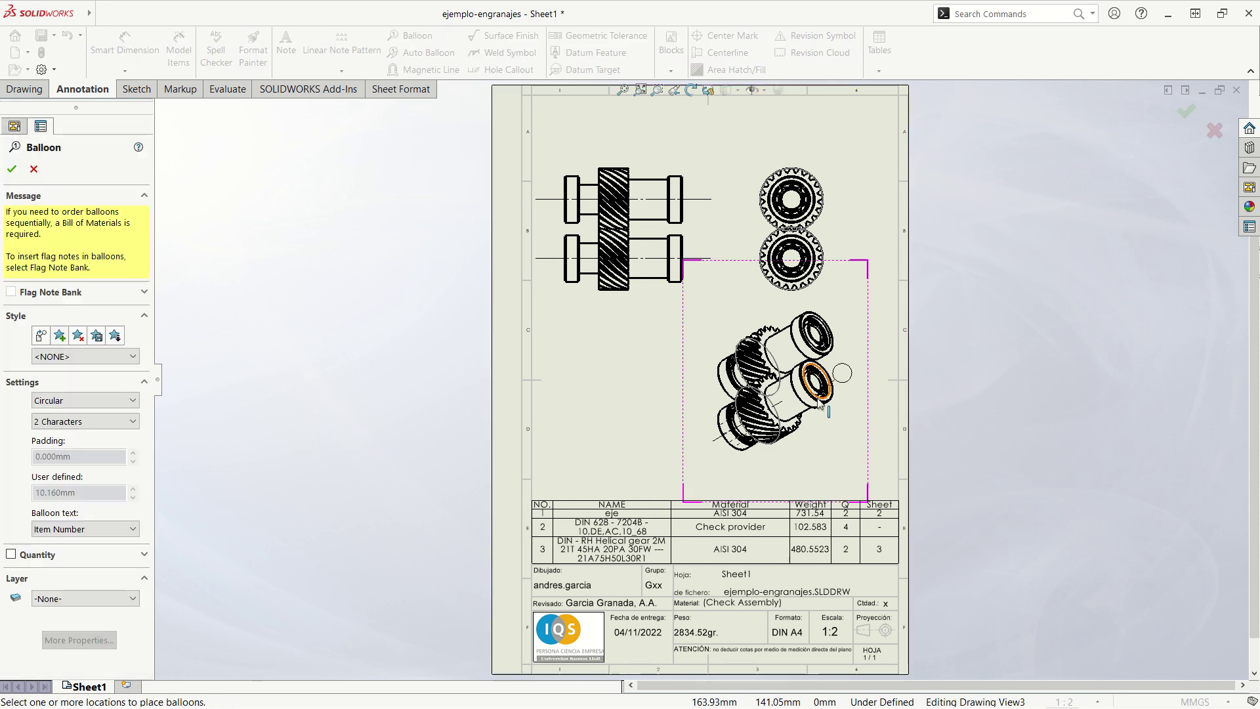
{"action": "left_click", "coordinate": [870, 433]}
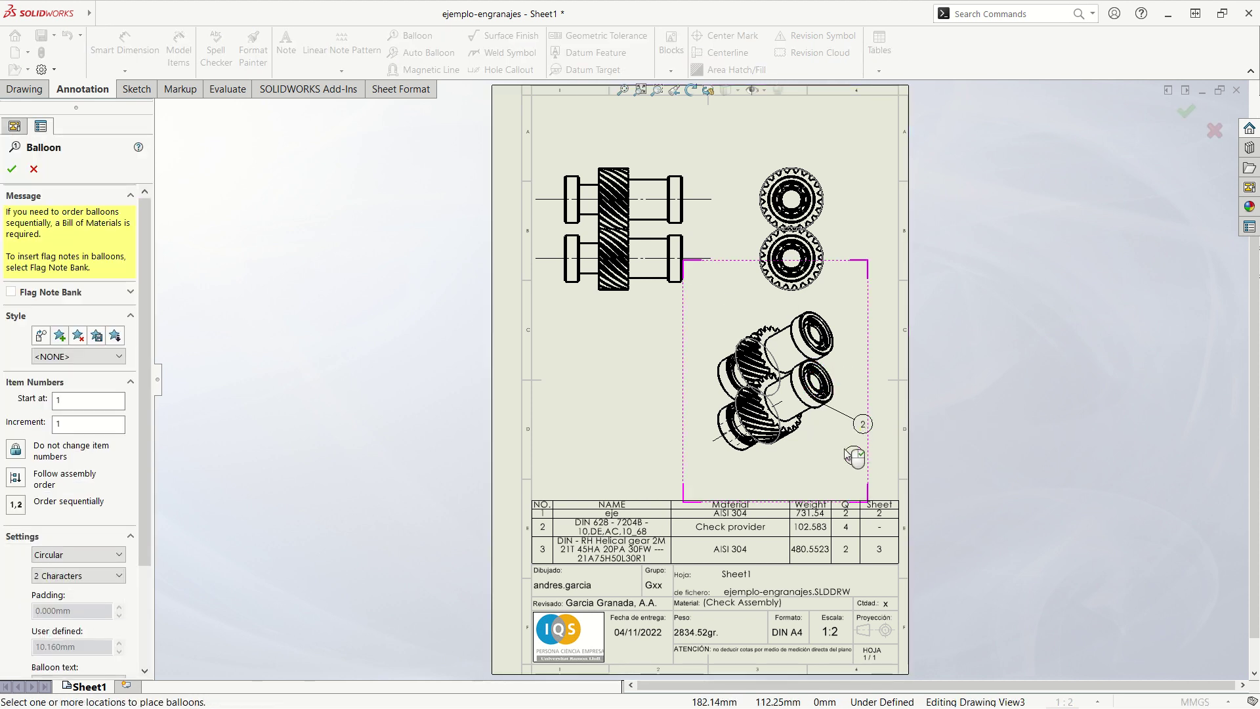
{"action": "left_click", "coordinate": [804, 423]}
{"action": "left_click", "coordinate": [843, 453]}
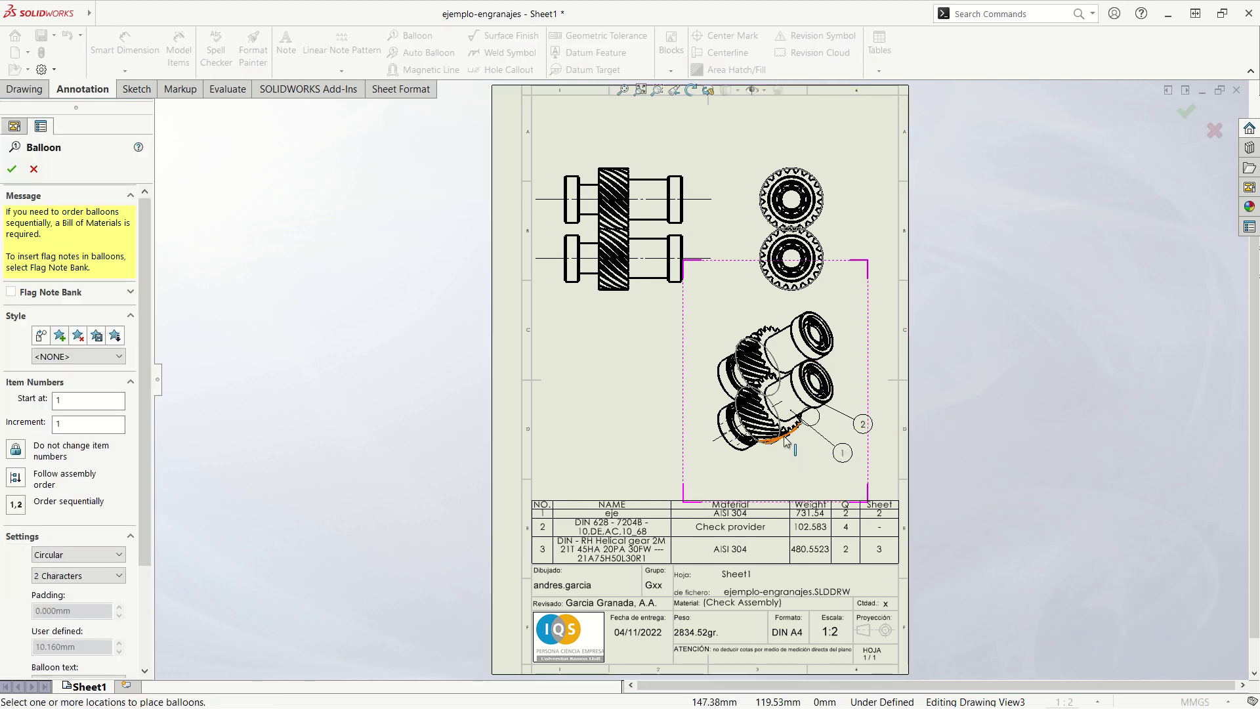
{"action": "left_click", "coordinate": [785, 435]}
{"action": "left_click", "coordinate": [809, 476]}
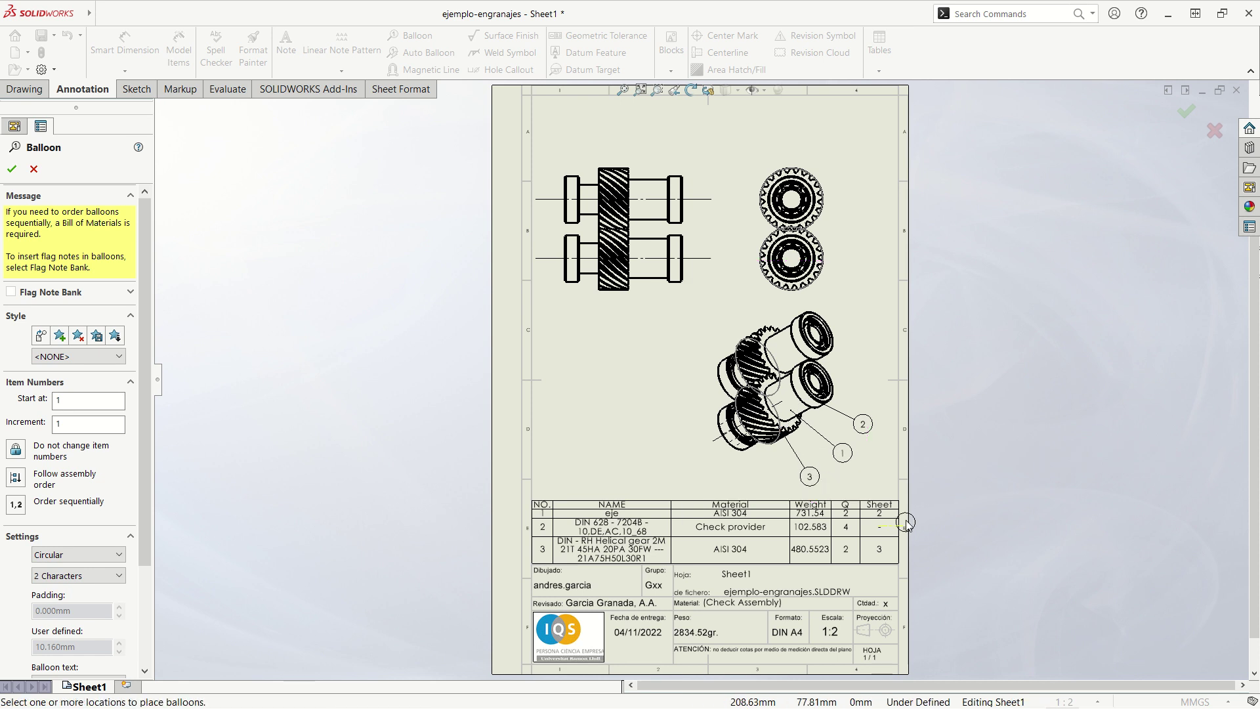
{"action": "key", "text": "Escape"}
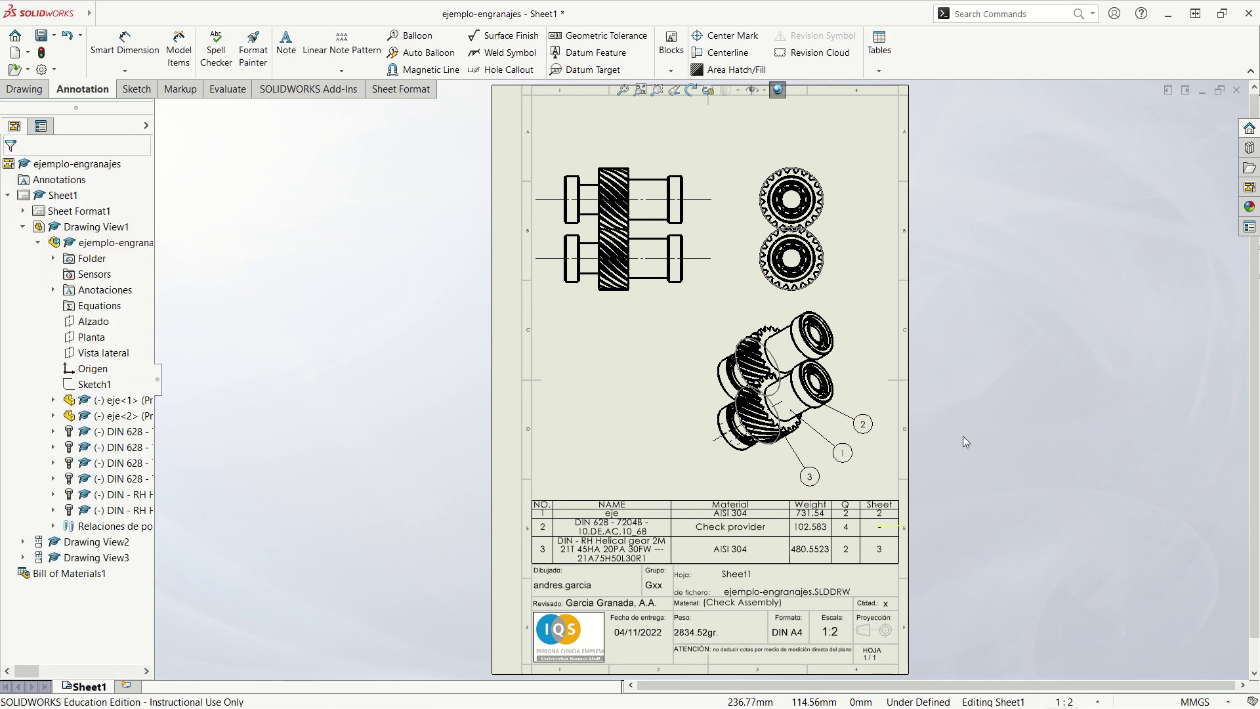
- Rename the sheet to enssamble and add a new sheet
{"action": "right_click", "coordinate": [102, 689]}
{"action": "left_click", "coordinate": [129, 642]}
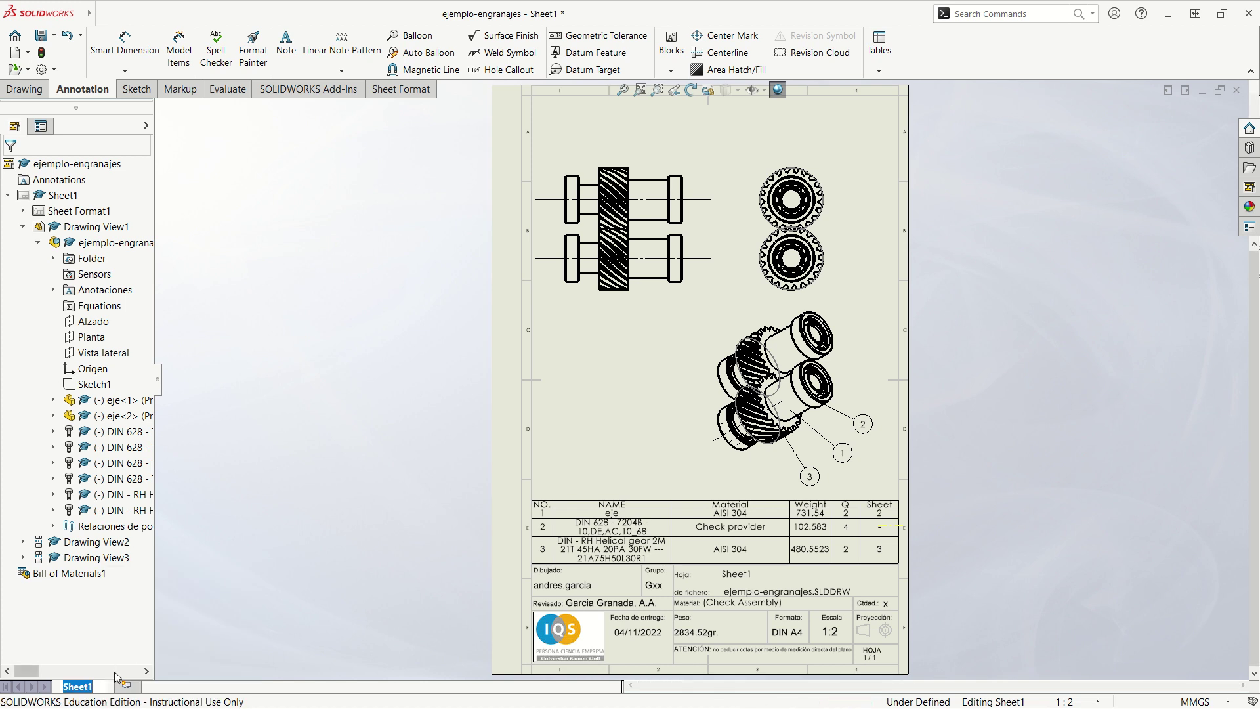
{"action": "type", "text": "enssamble"}
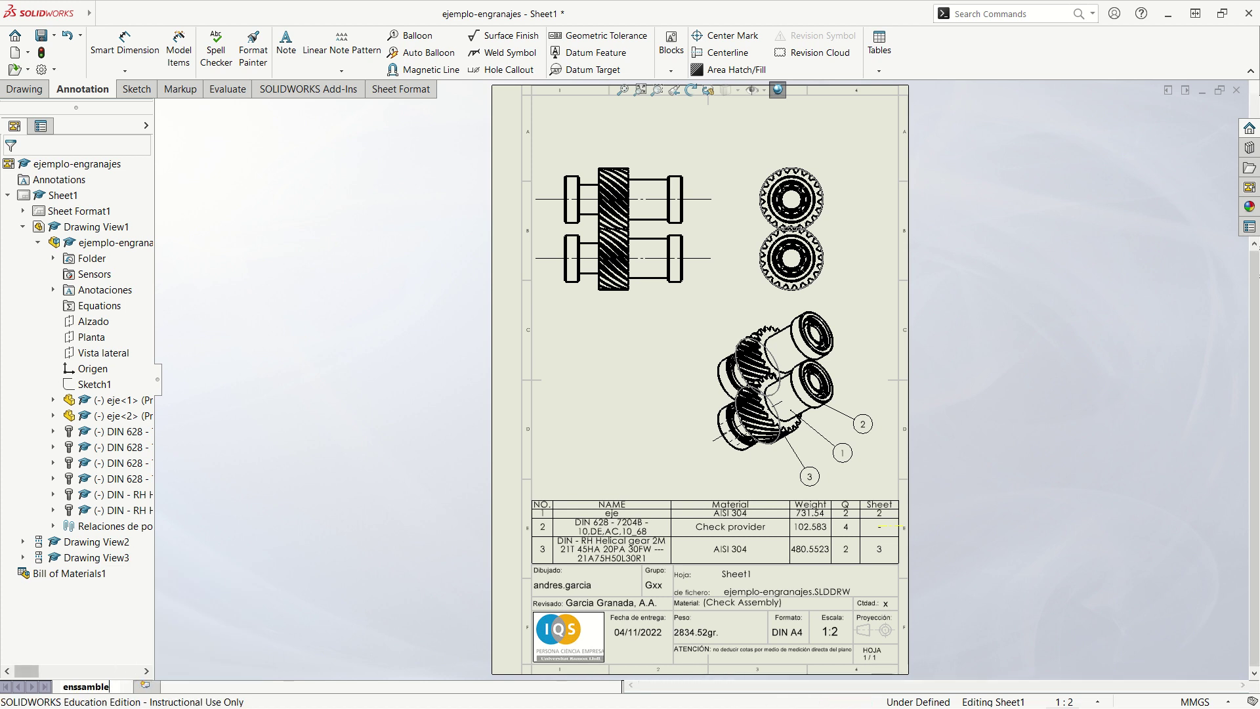
{"action": "key", "text": "Return"}
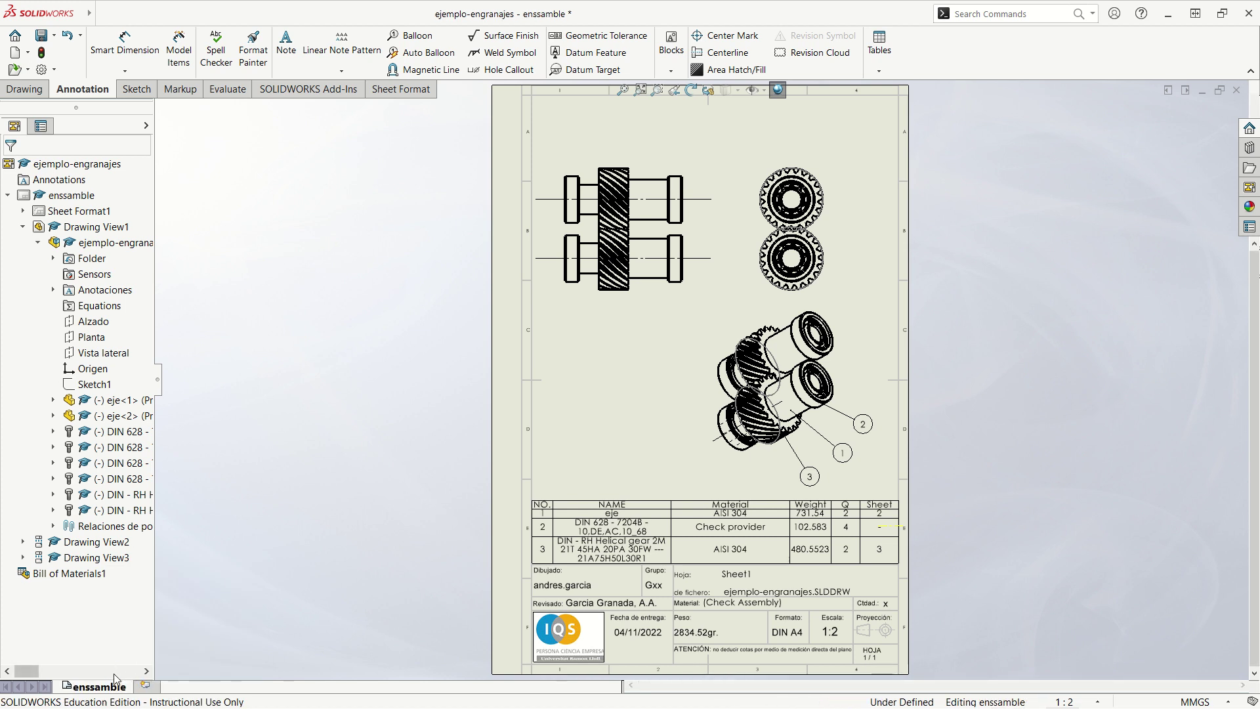
{"action": "left_click", "coordinate": [147, 685]}
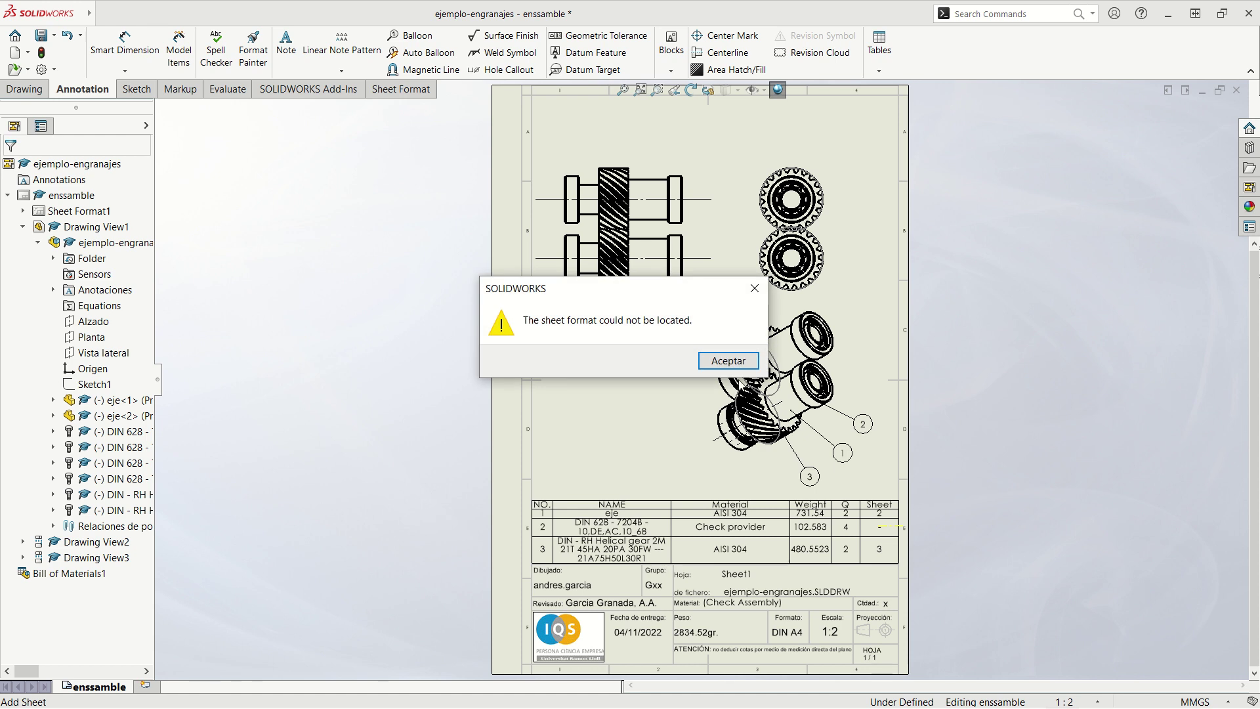
- Create the second sheet with the a4_IQS_p_User.slddrt format from ASIGNATURAS > DI > Configuracion-SW > formatos_plano
{"action": "left_click", "coordinate": [737, 361]}
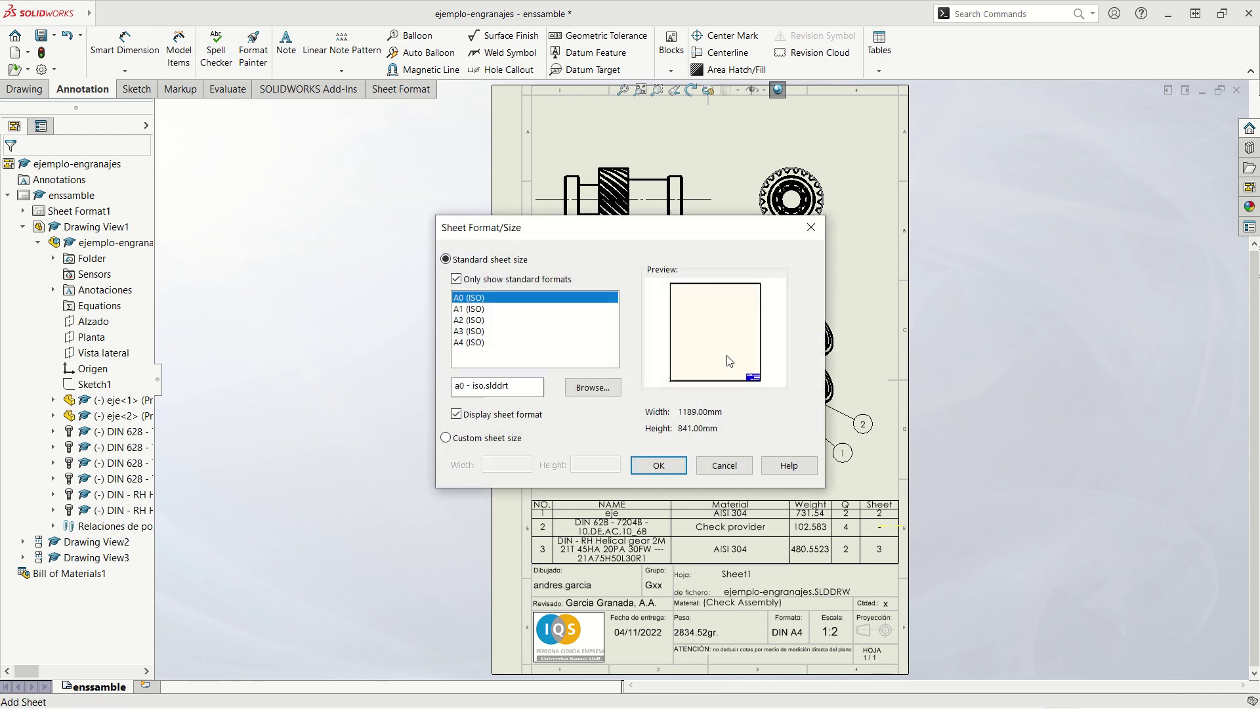
{"action": "left_click", "coordinate": [593, 387]}
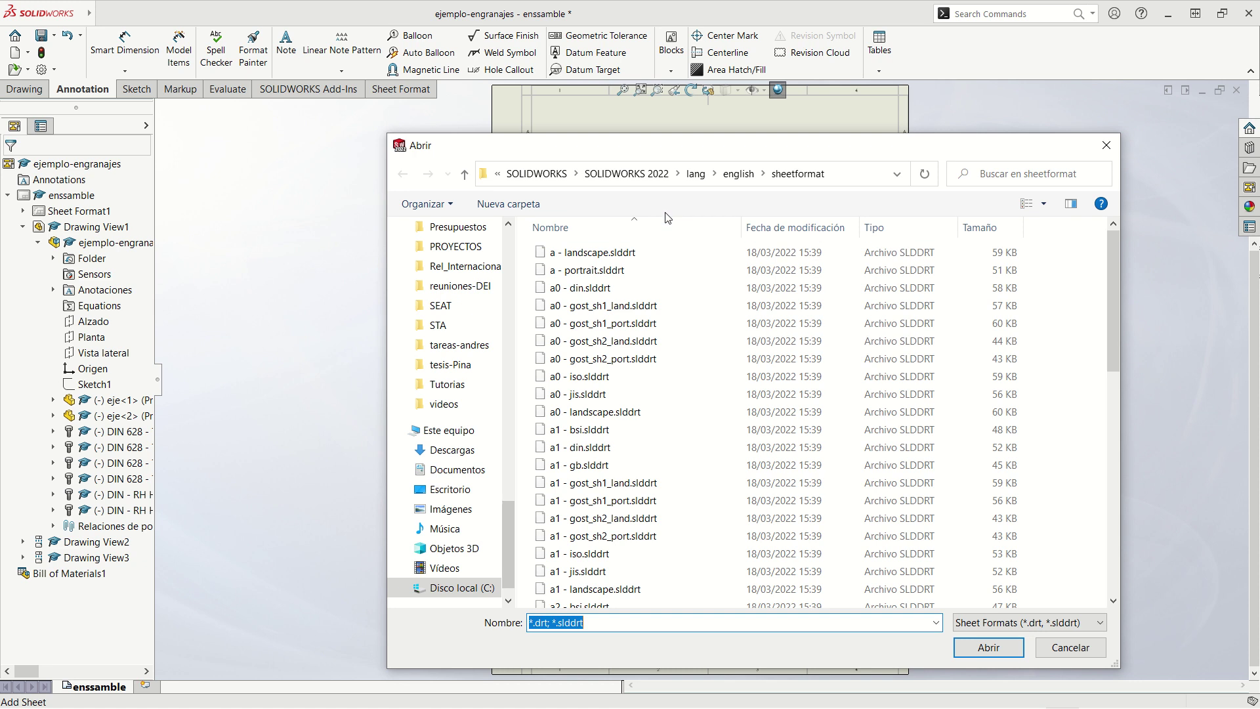
{"action": "mouse_move", "coordinate": [453, 443]}
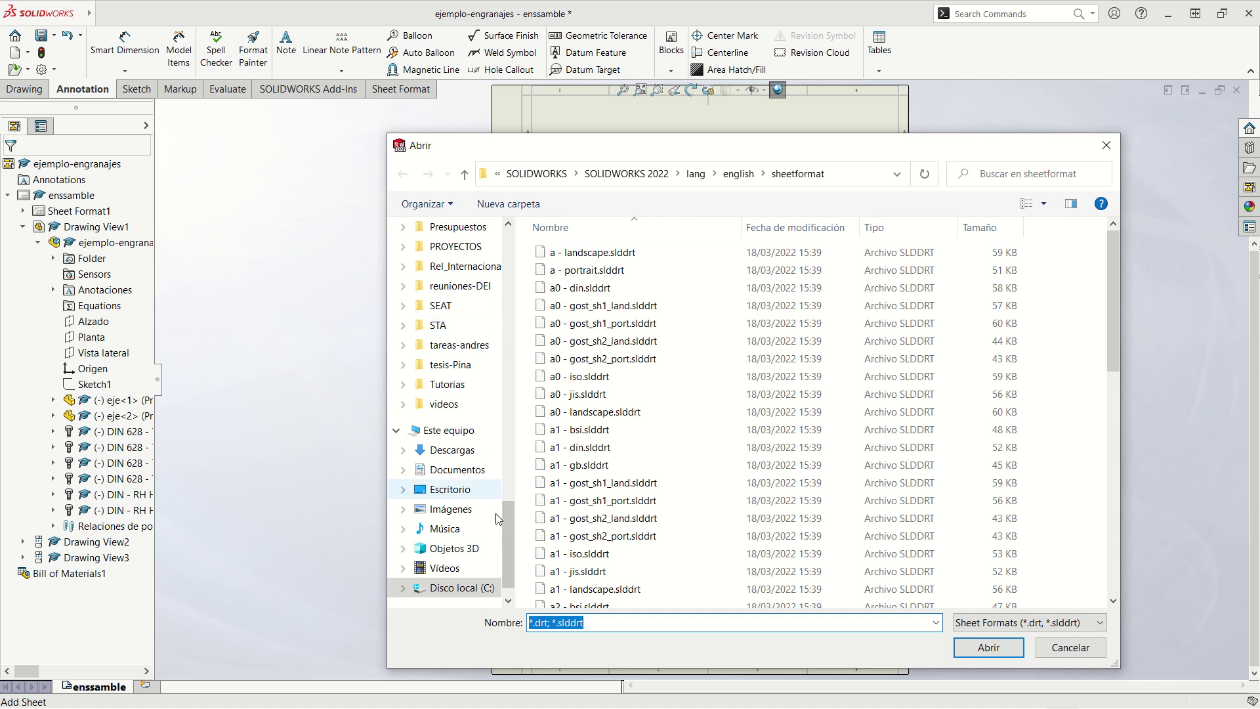
{"action": "left_click_drag", "start_coordinate": [510, 534], "coordinate": [544, 324]}
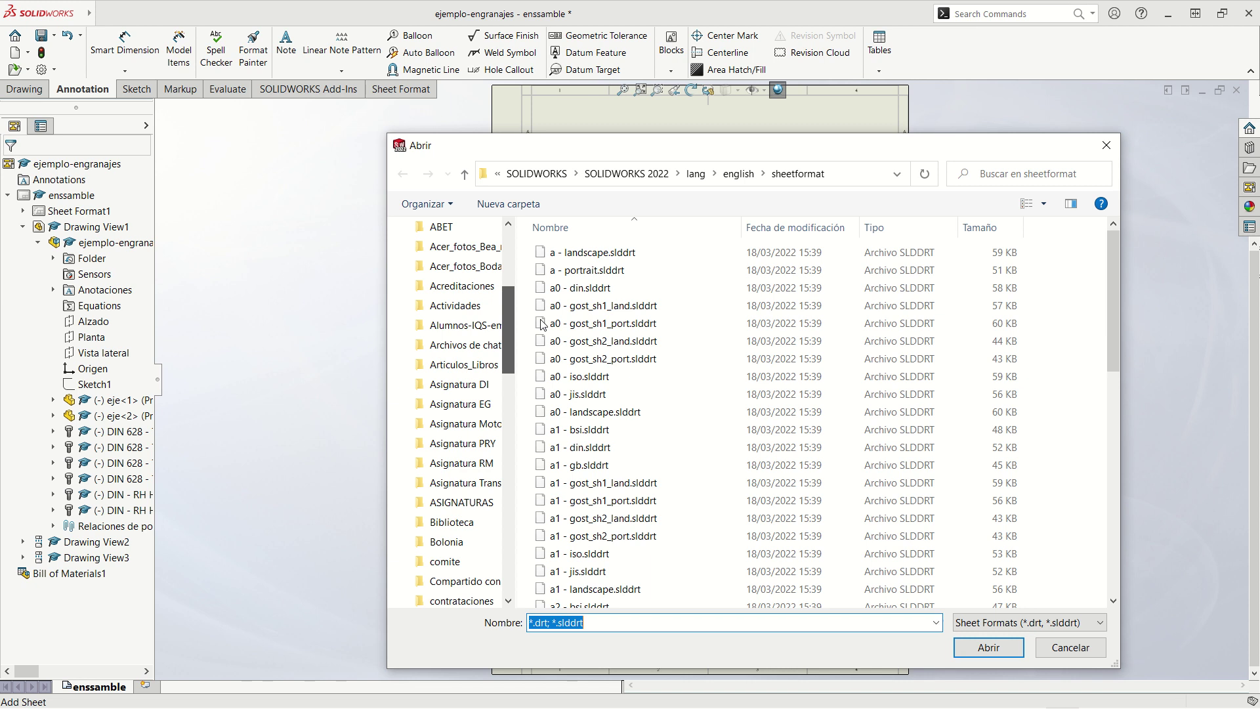
{"action": "left_click", "coordinate": [462, 502]}
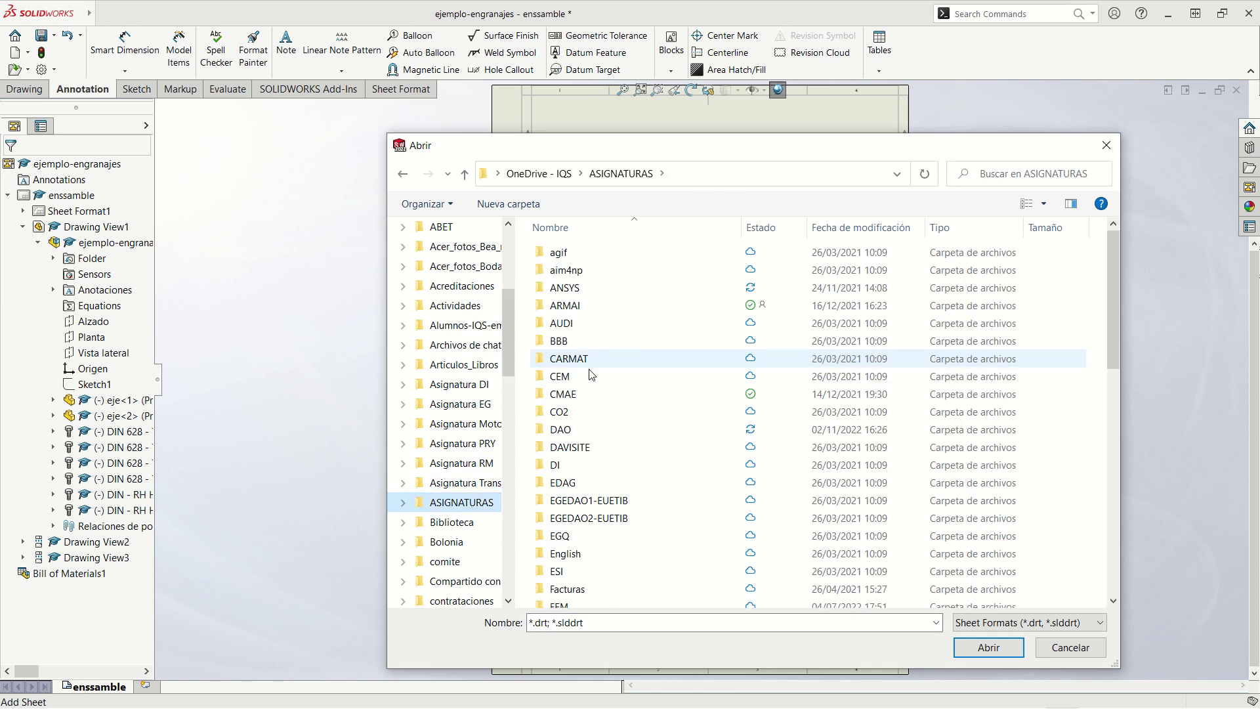
{"action": "double_click", "coordinate": [556, 465]}
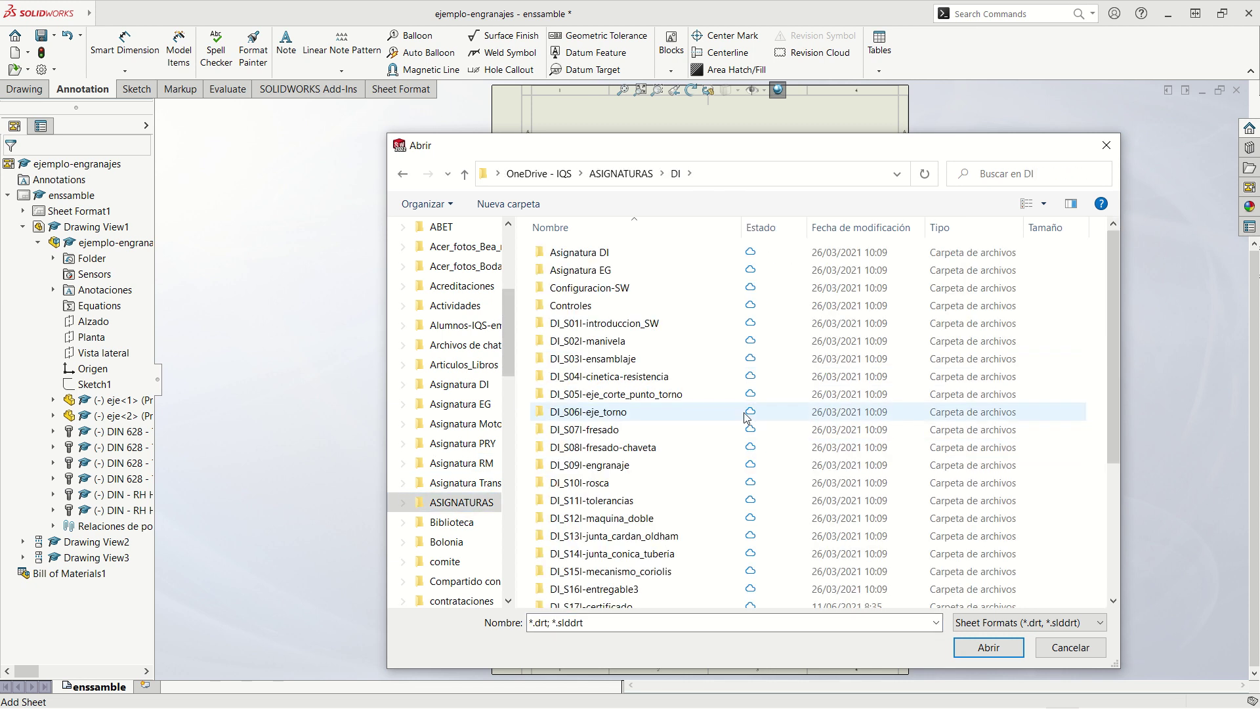
{"action": "double_click", "coordinate": [591, 289]}
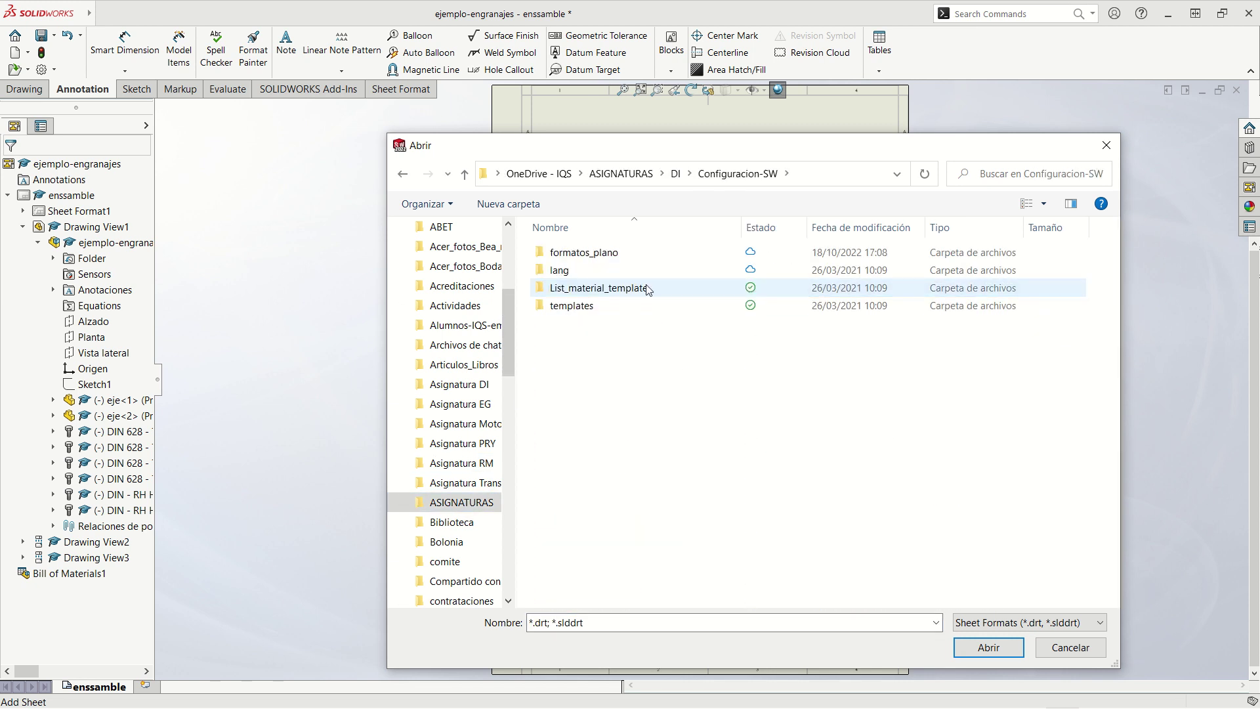
{"action": "double_click", "coordinate": [584, 253]}
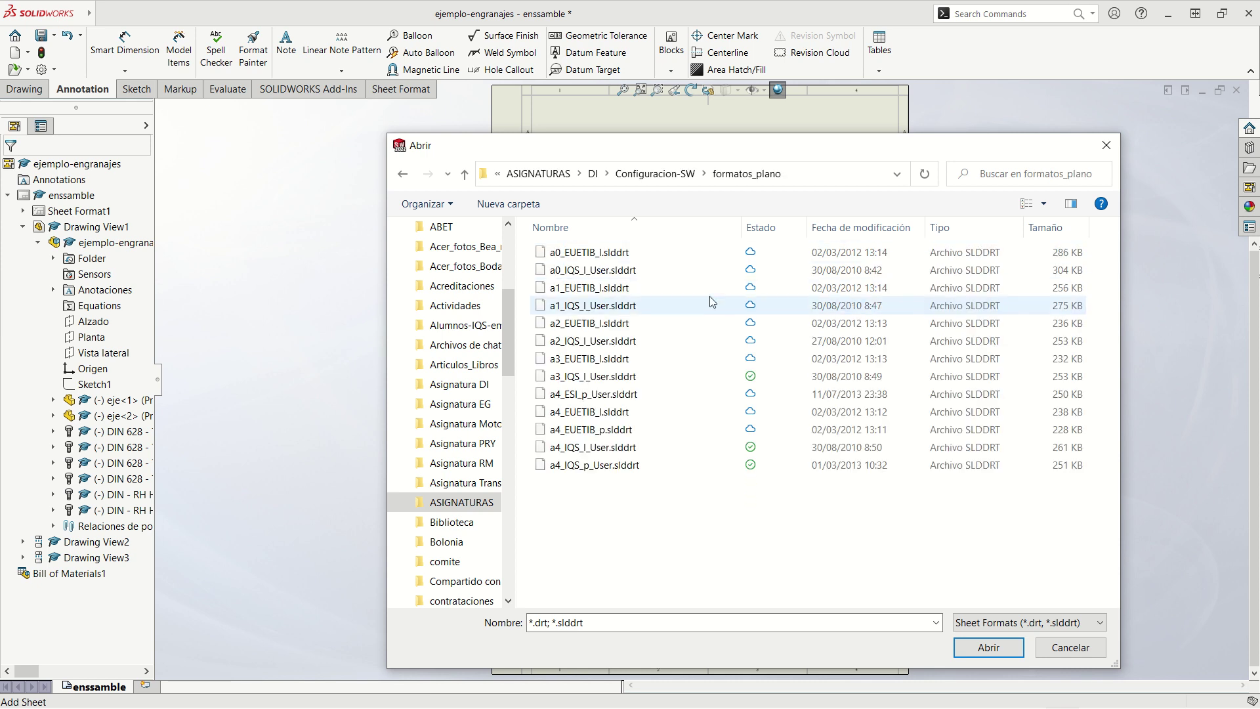
{"action": "left_click", "coordinate": [608, 468]}
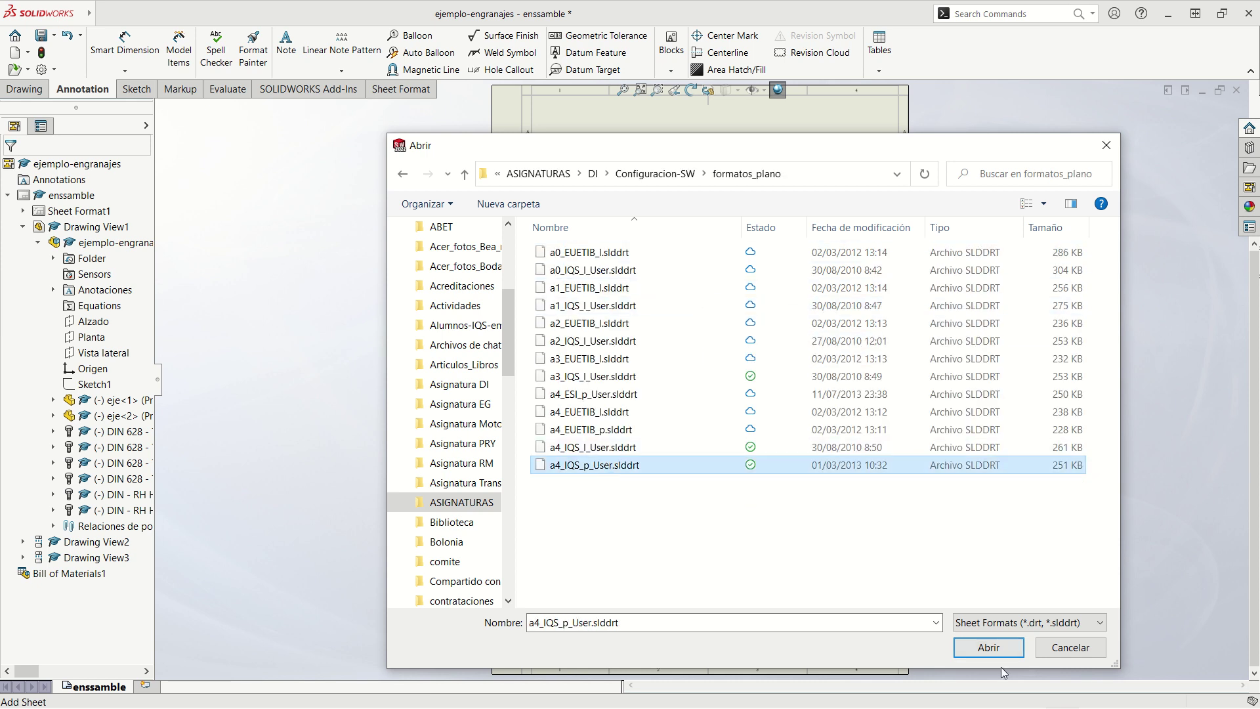
{"action": "left_click", "coordinate": [989, 649]}
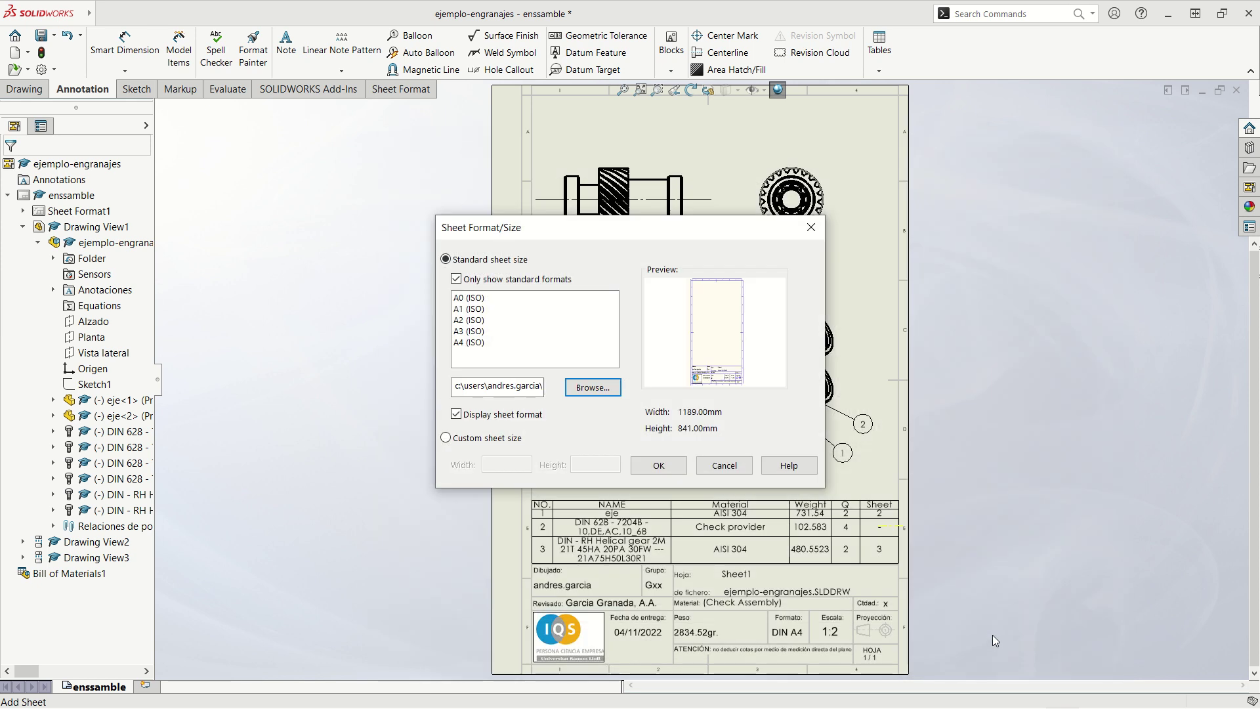
{"action": "left_click", "coordinate": [656, 466]}
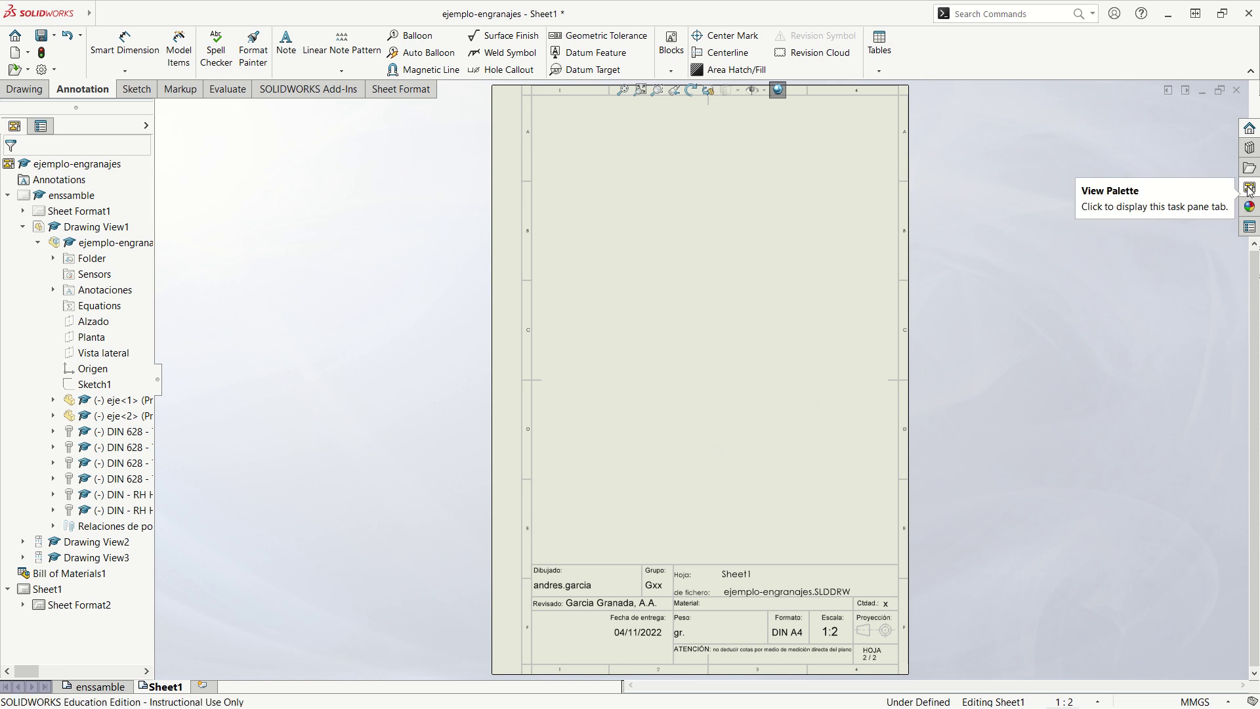
- Rename the new sheet to eje
{"action": "right_click", "coordinate": [166, 691]}
{"action": "left_click", "coordinate": [199, 640]}
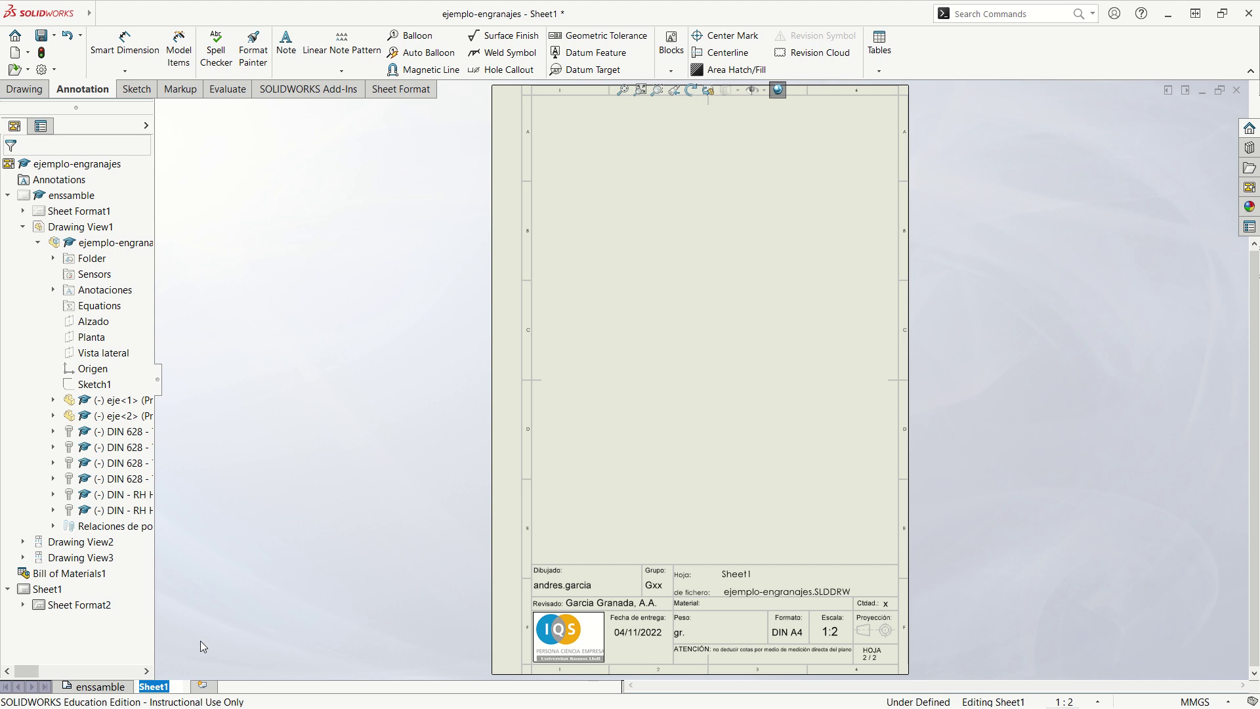
{"action": "type", "text": "eje"}
{"action": "key", "text": "Return"}
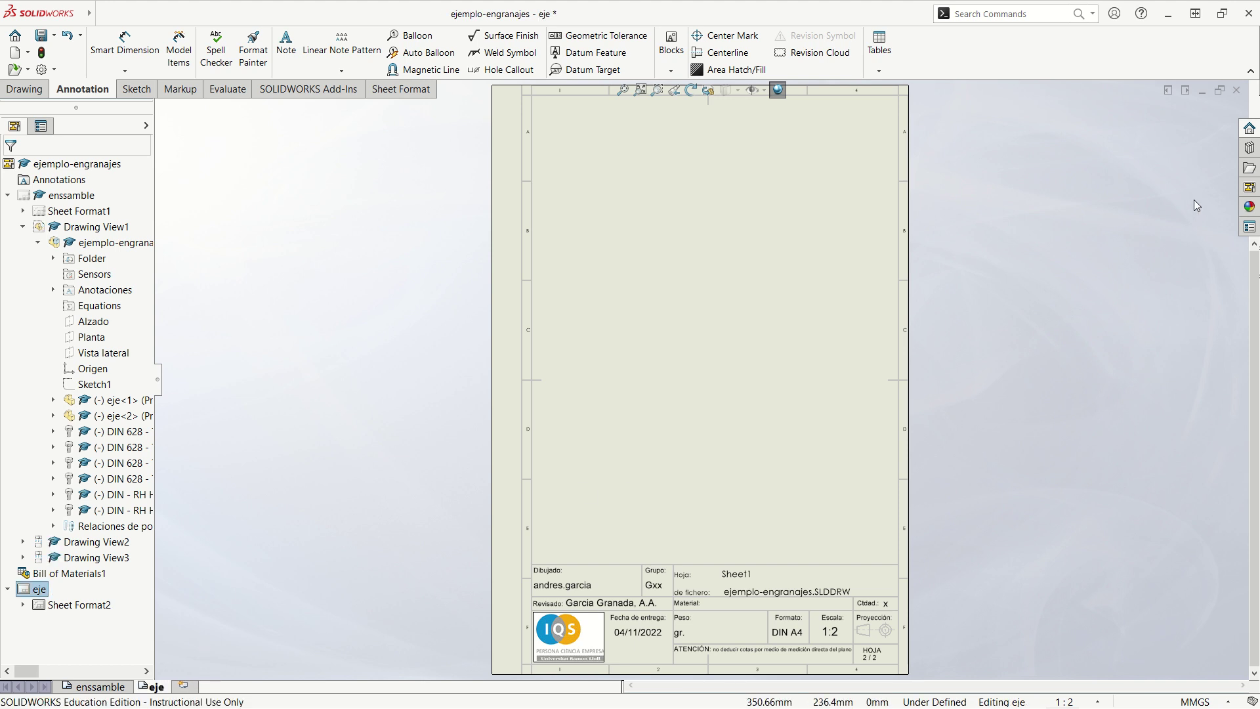
- Place the eje shaft's end view from the View Palette near the sheet's top-left
{"action": "left_click", "coordinate": [1249, 187]}
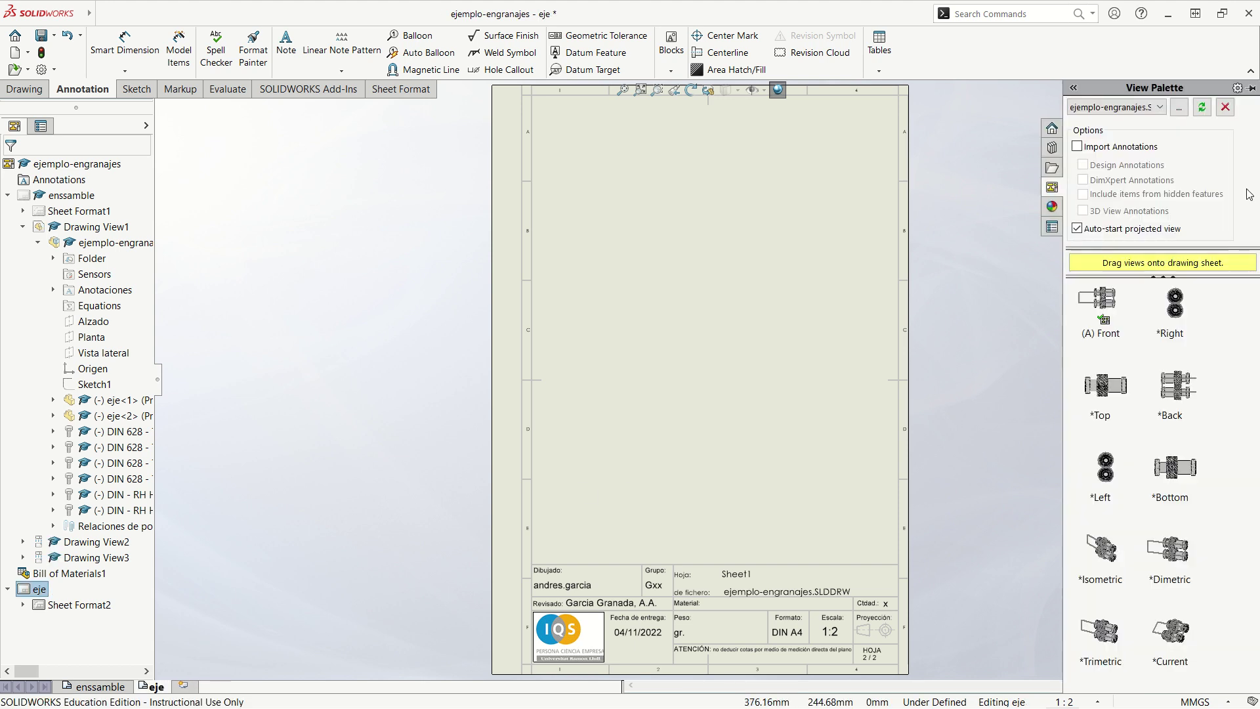
{"action": "left_click", "coordinate": [1179, 108]}
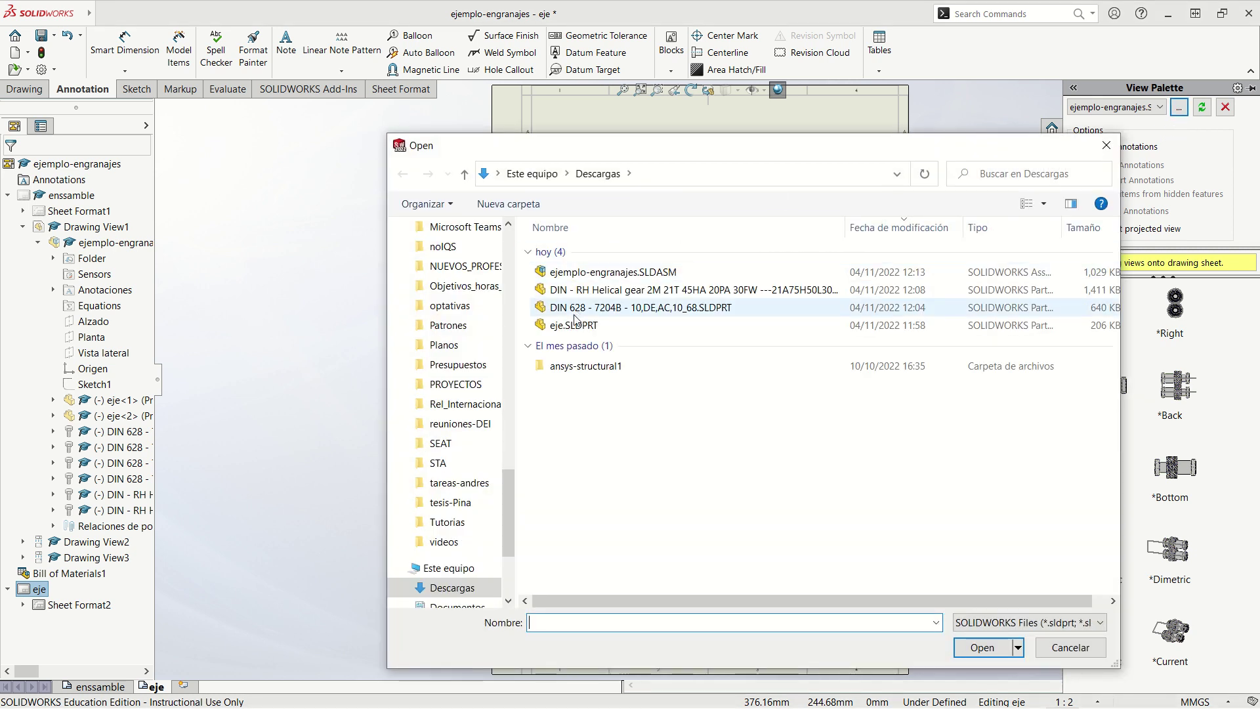
{"action": "left_click", "coordinate": [576, 325]}
{"action": "left_click", "coordinate": [978, 648]}
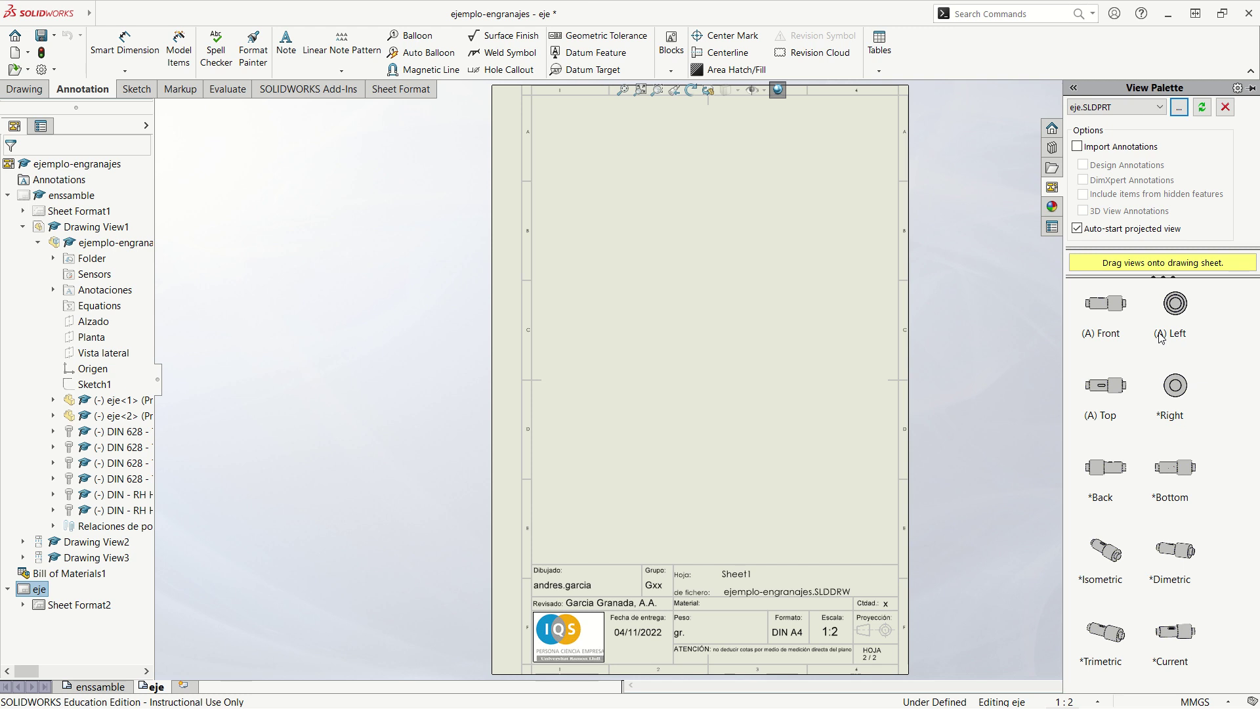
{"action": "left_click_drag", "start_coordinate": [1175, 309], "coordinate": [660, 179]}
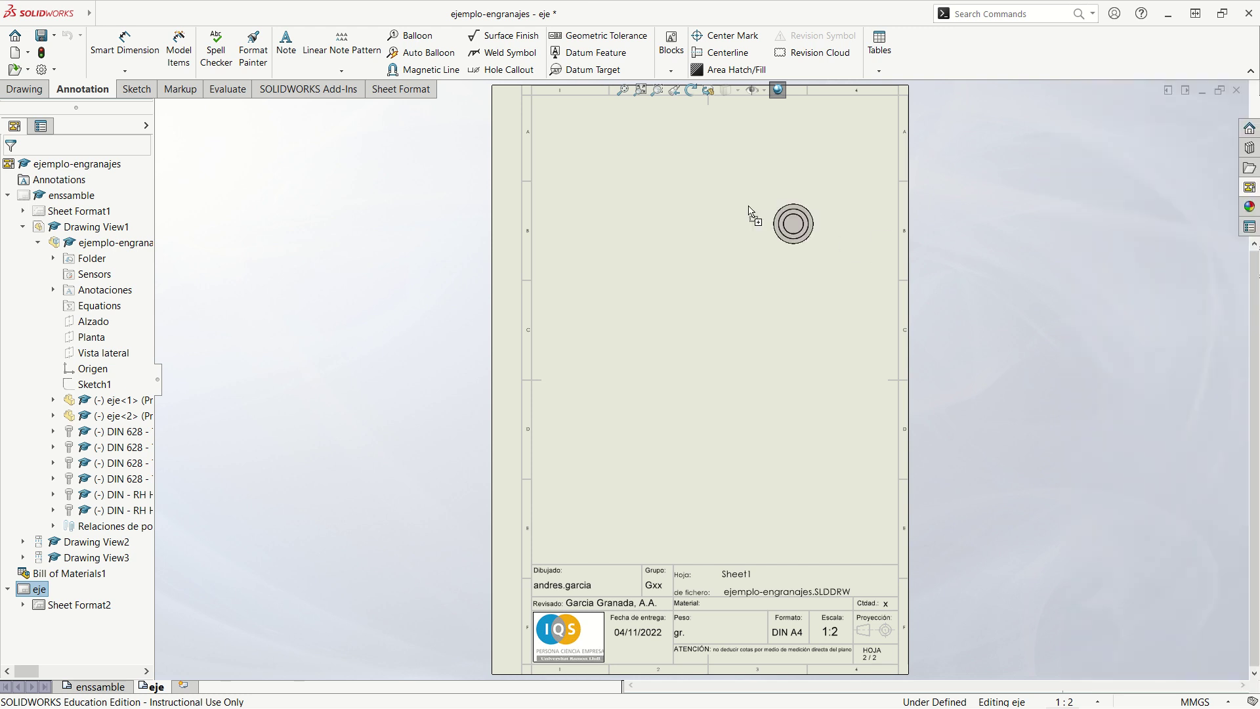
{"action": "key", "text": "Escape"}
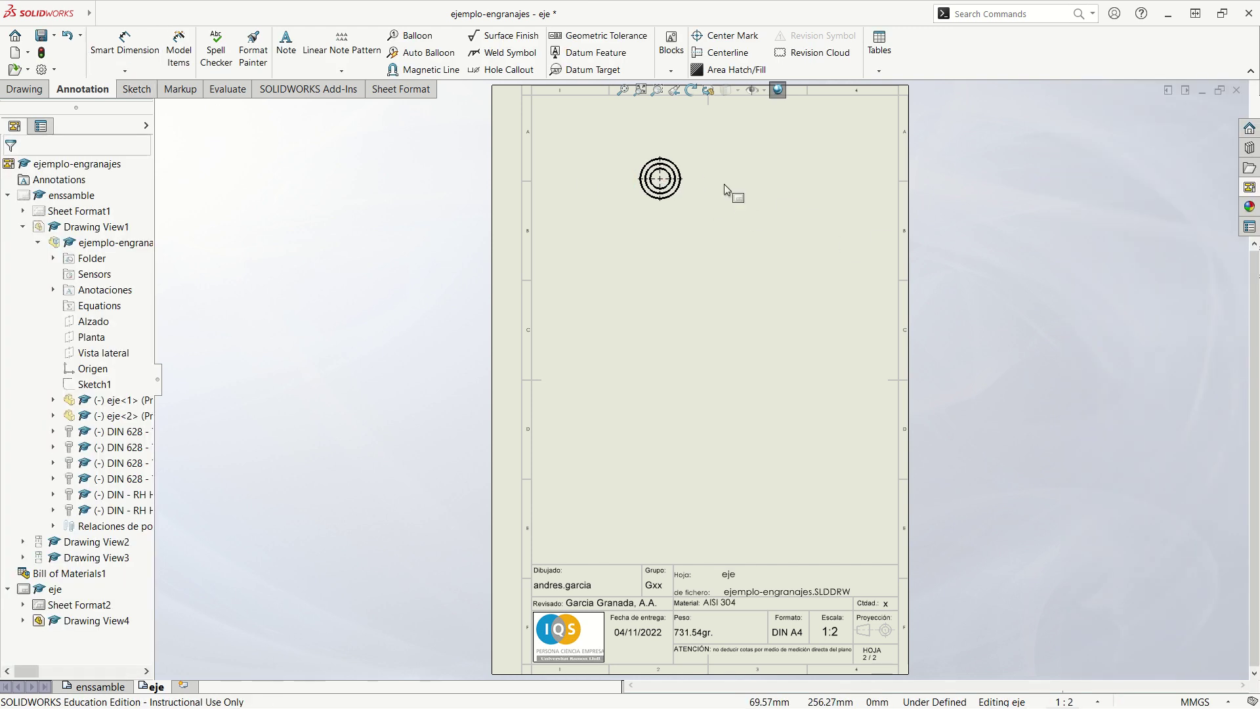
{"action": "left_click", "coordinate": [645, 212]}
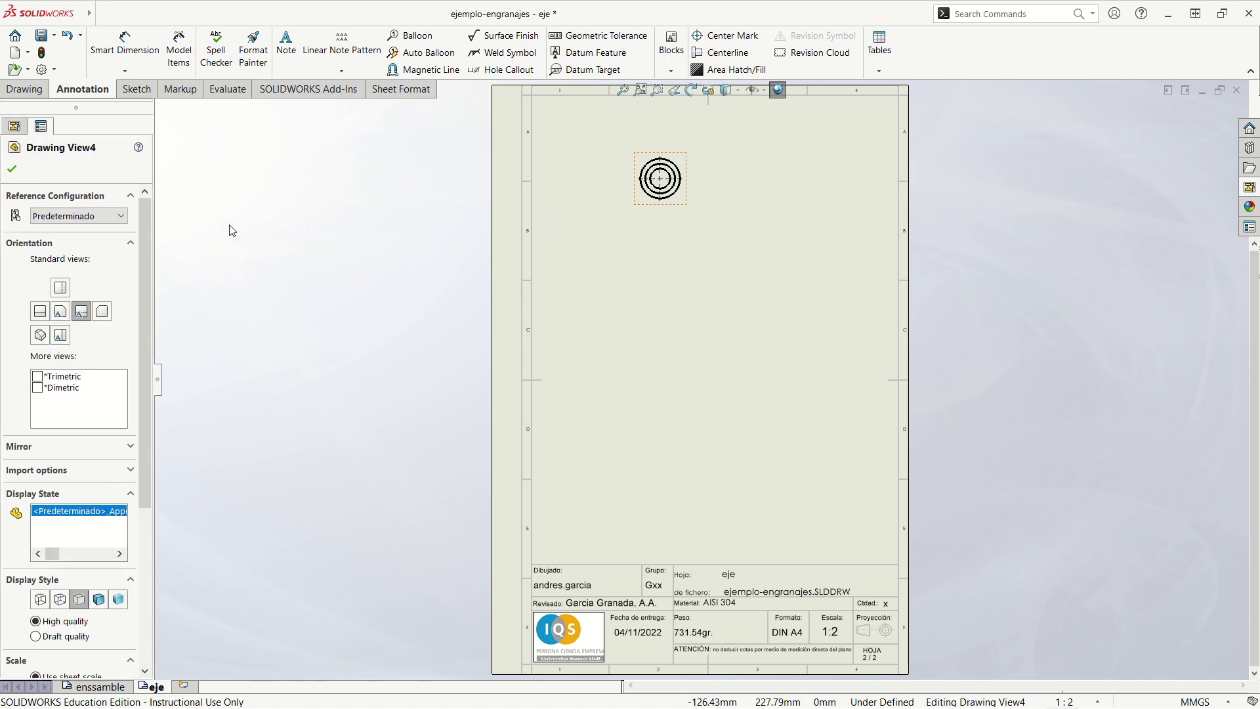
- Project a lengthwise shaft view below the end view, then an isometric view
{"action": "left_click", "coordinate": [25, 88]}
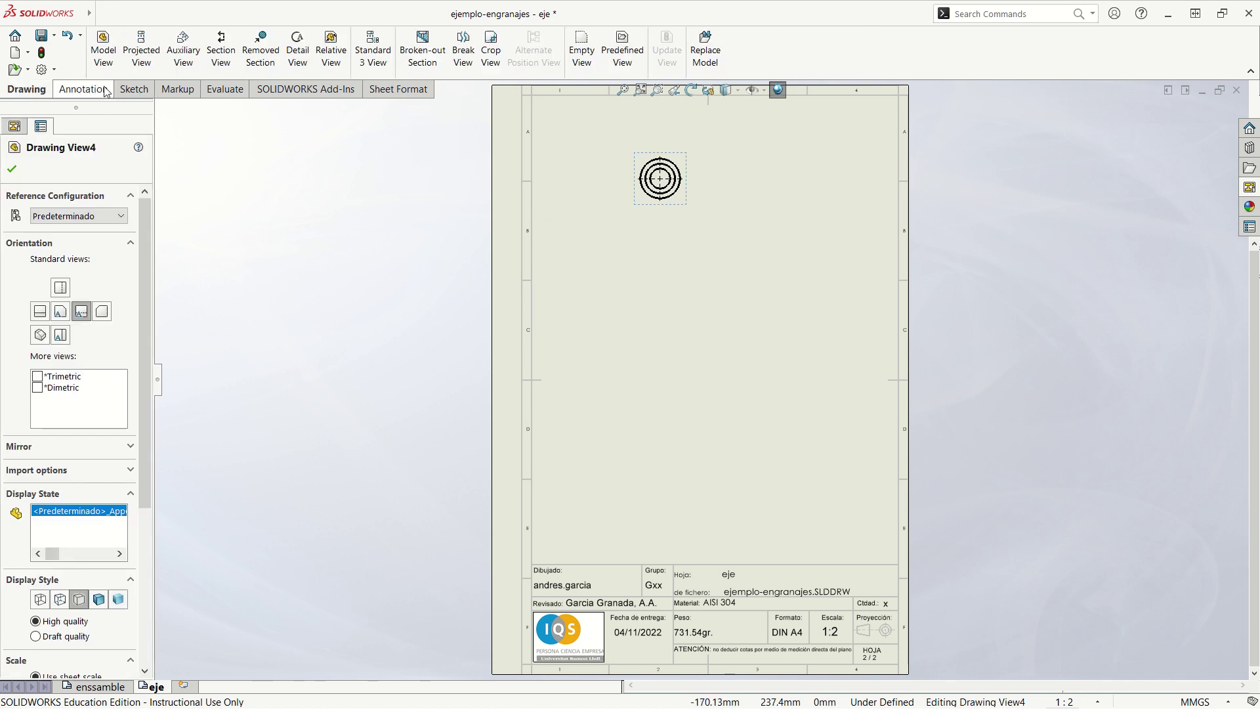
{"action": "left_click", "coordinate": [141, 49]}
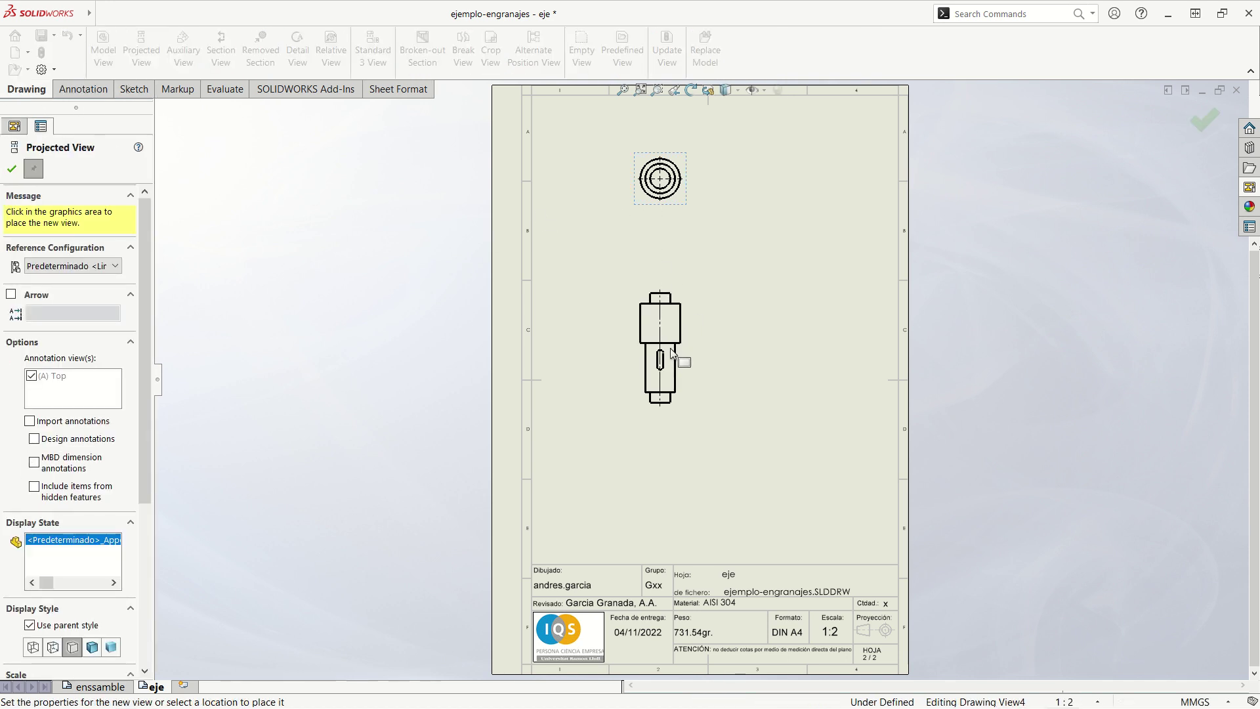
{"action": "left_click", "coordinate": [673, 354]}
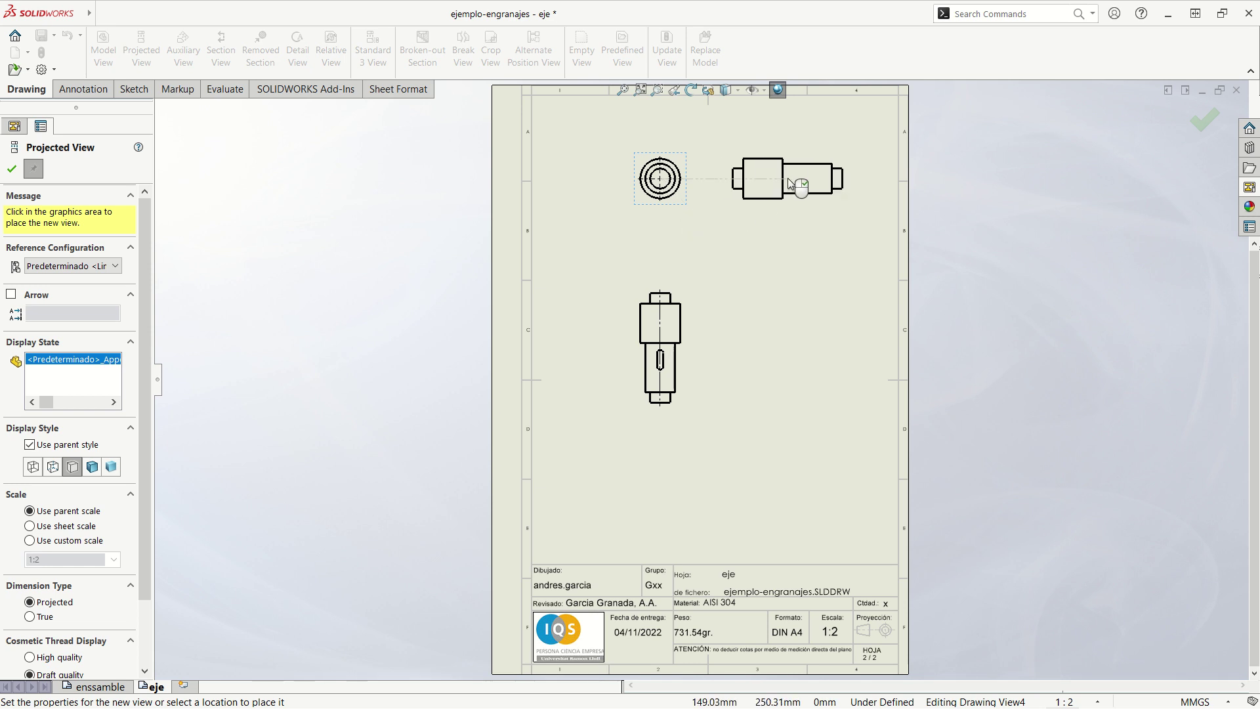
{"action": "key", "text": "Escape"}
{"action": "left_click", "coordinate": [679, 305]}
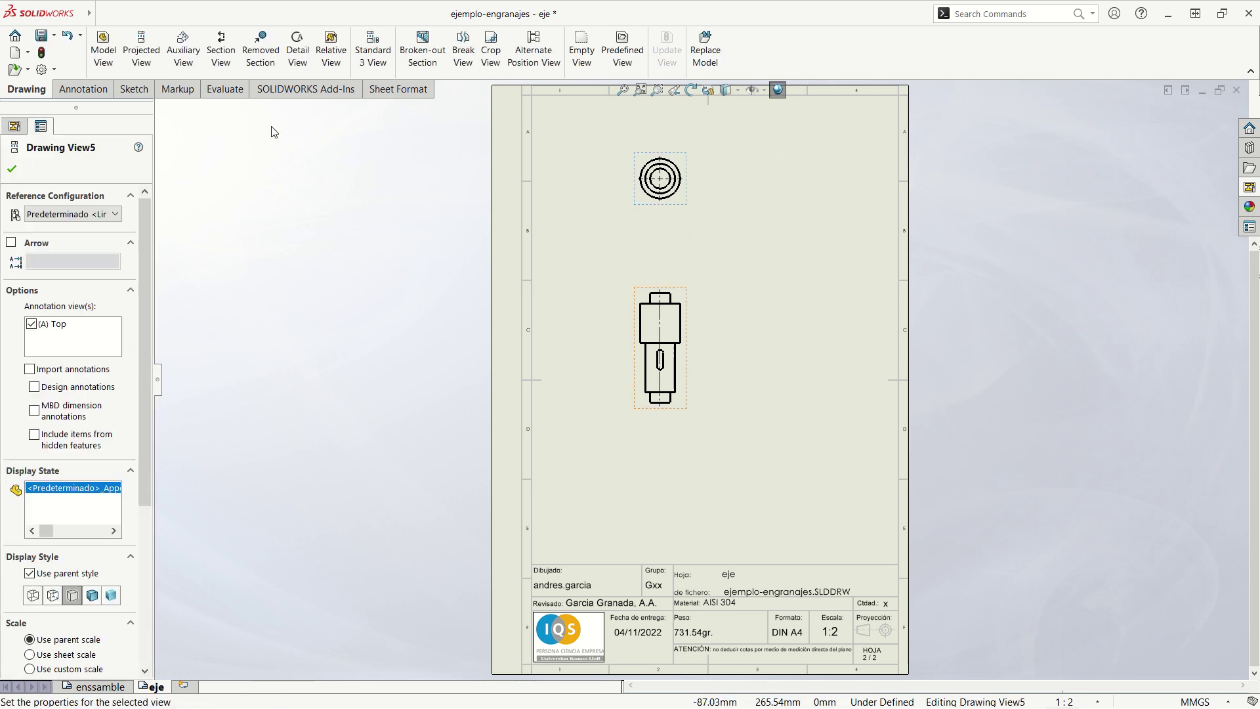
{"action": "left_click", "coordinate": [157, 59]}
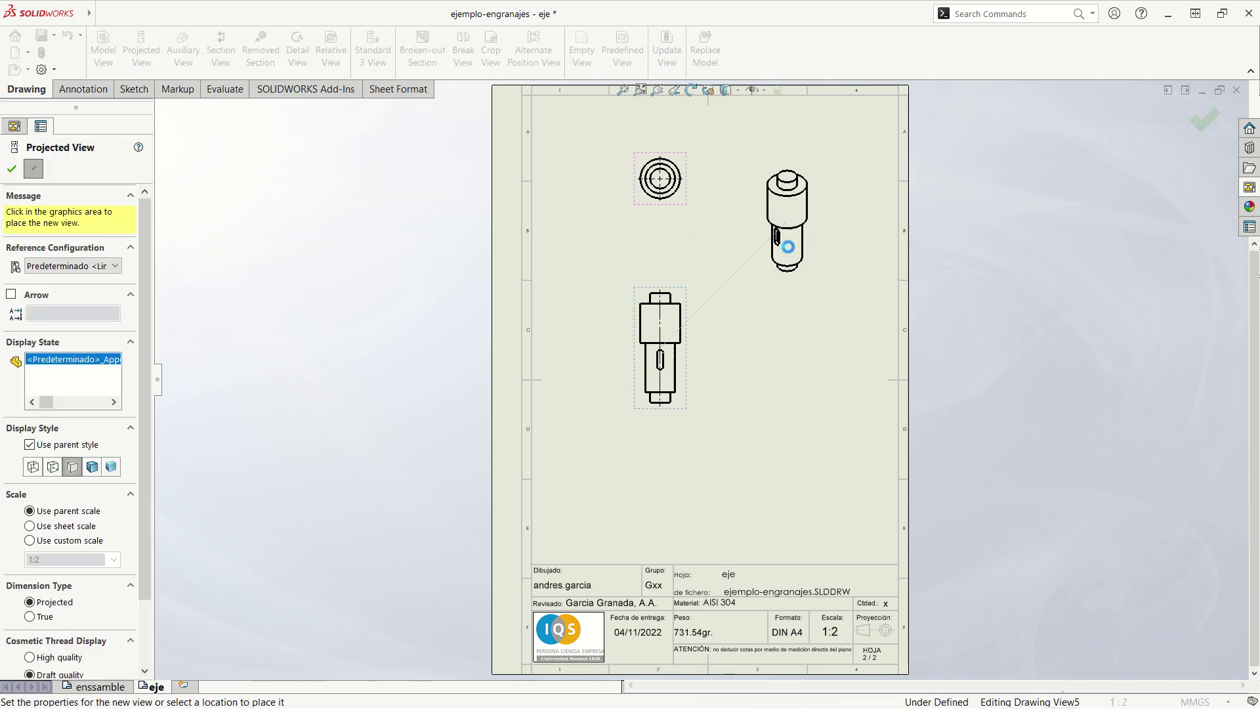
{"action": "key", "text": "Escape"}
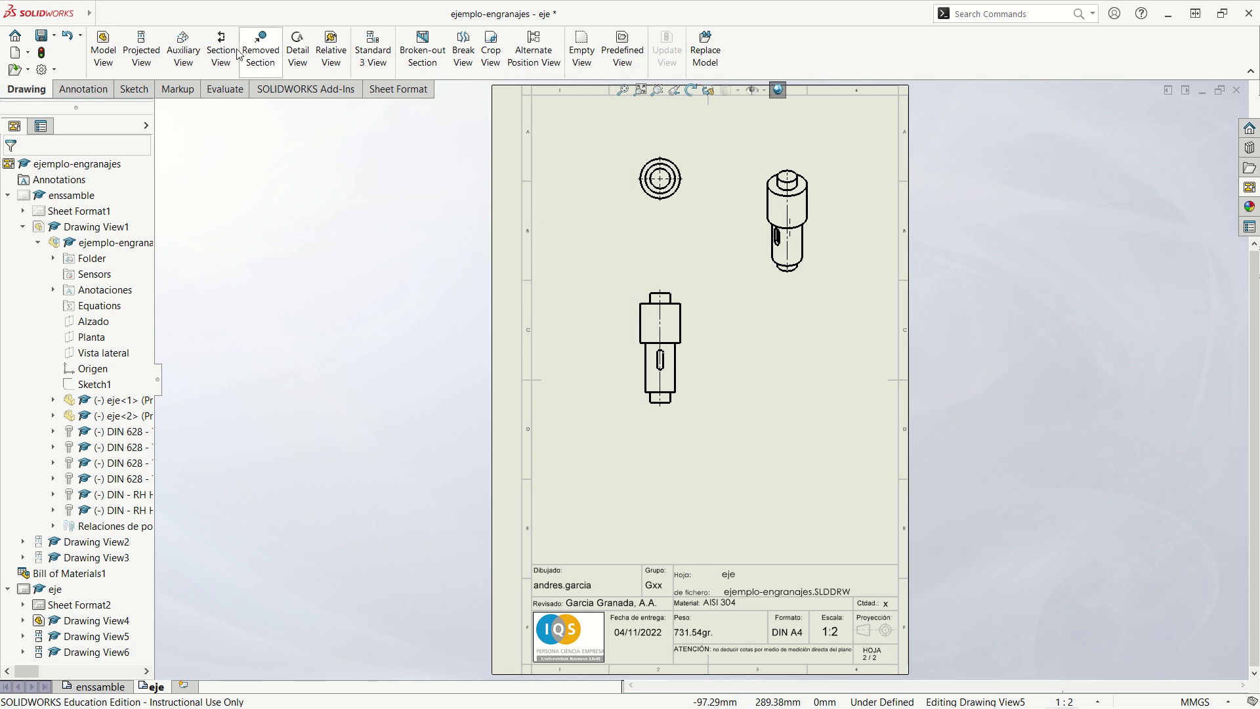
- Cut a vertical SECTION A-A through the lower shaft view, place it right and flip direction
{"action": "left_click", "coordinate": [221, 49]}
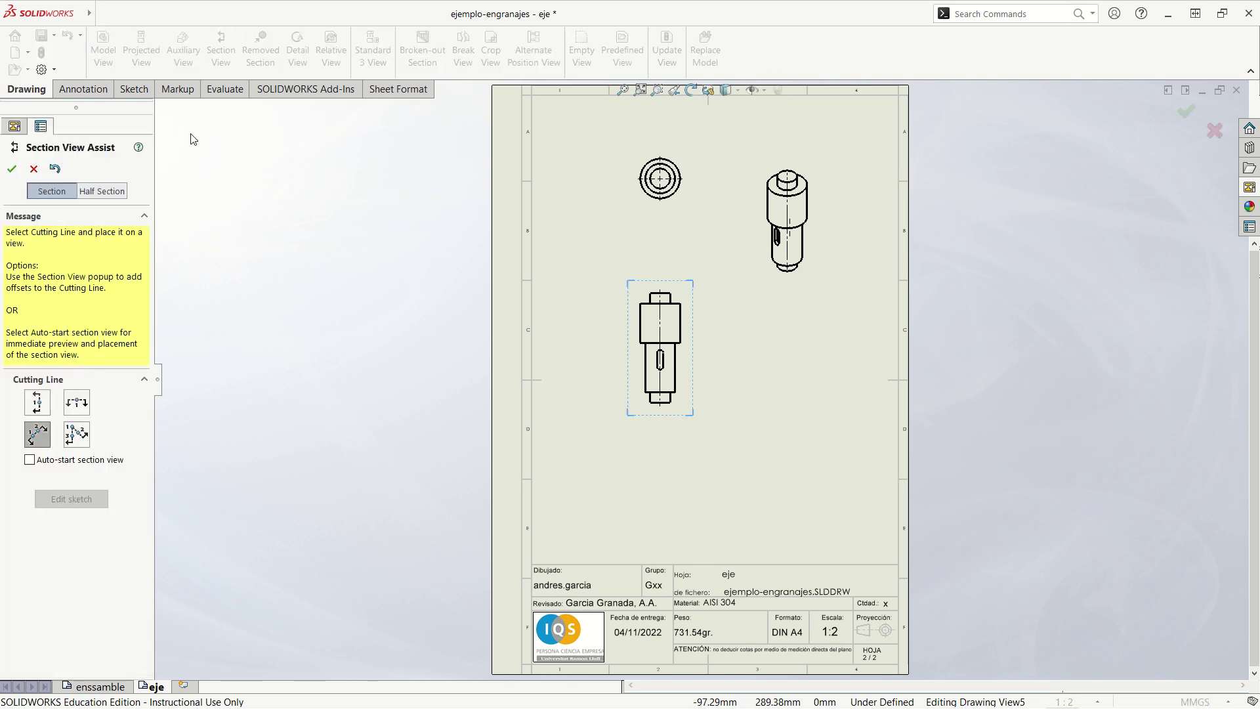
{"action": "left_click", "coordinate": [39, 408]}
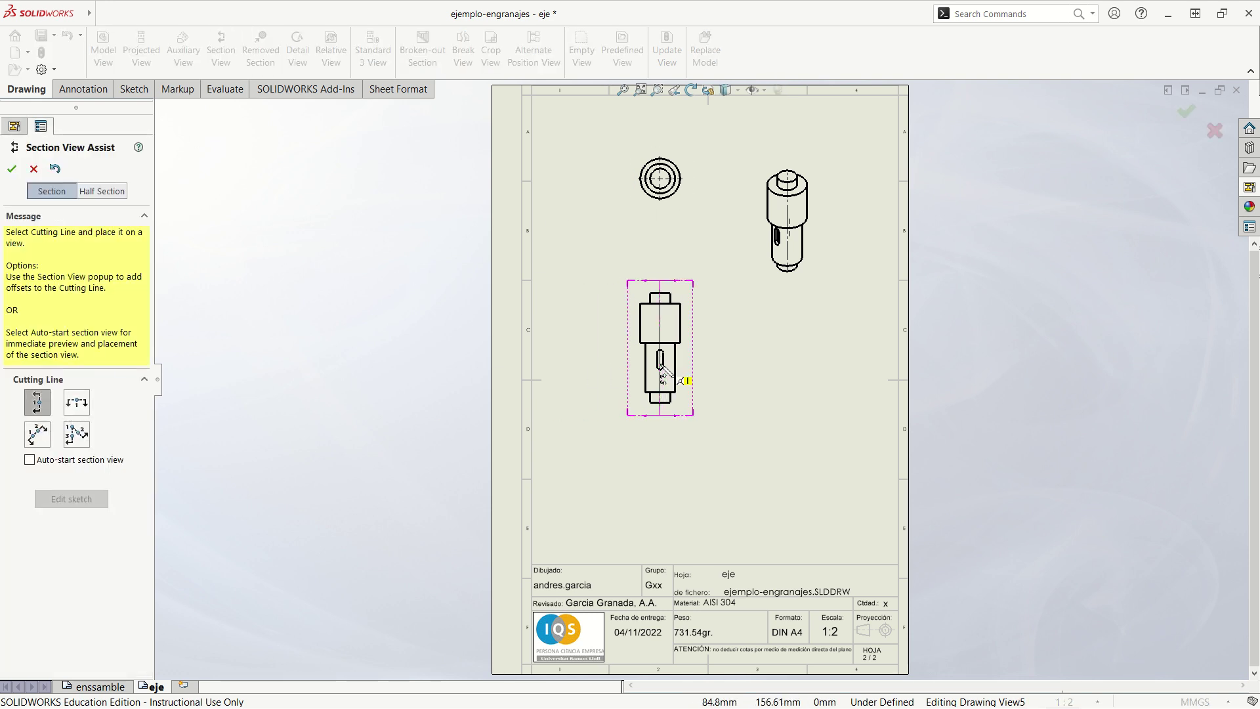
{"action": "left_click", "coordinate": [660, 368]}
{"action": "left_click", "coordinate": [763, 345]}
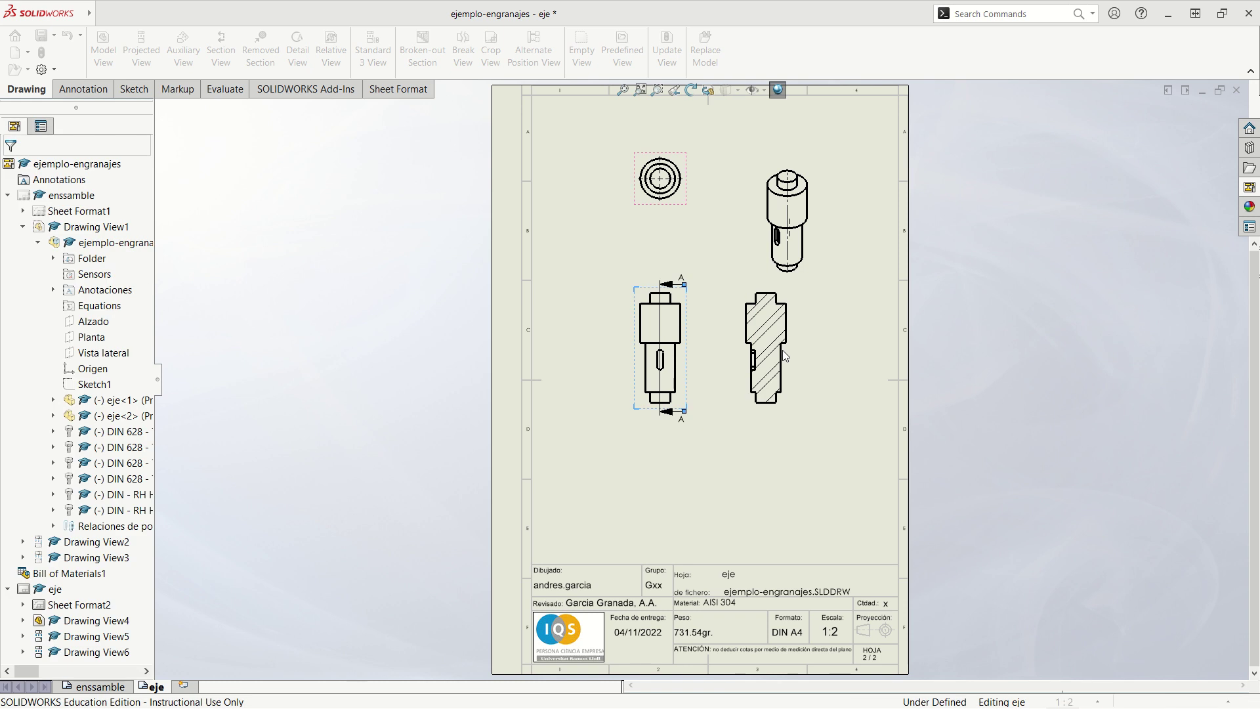
{"action": "left_click", "coordinate": [800, 354]}
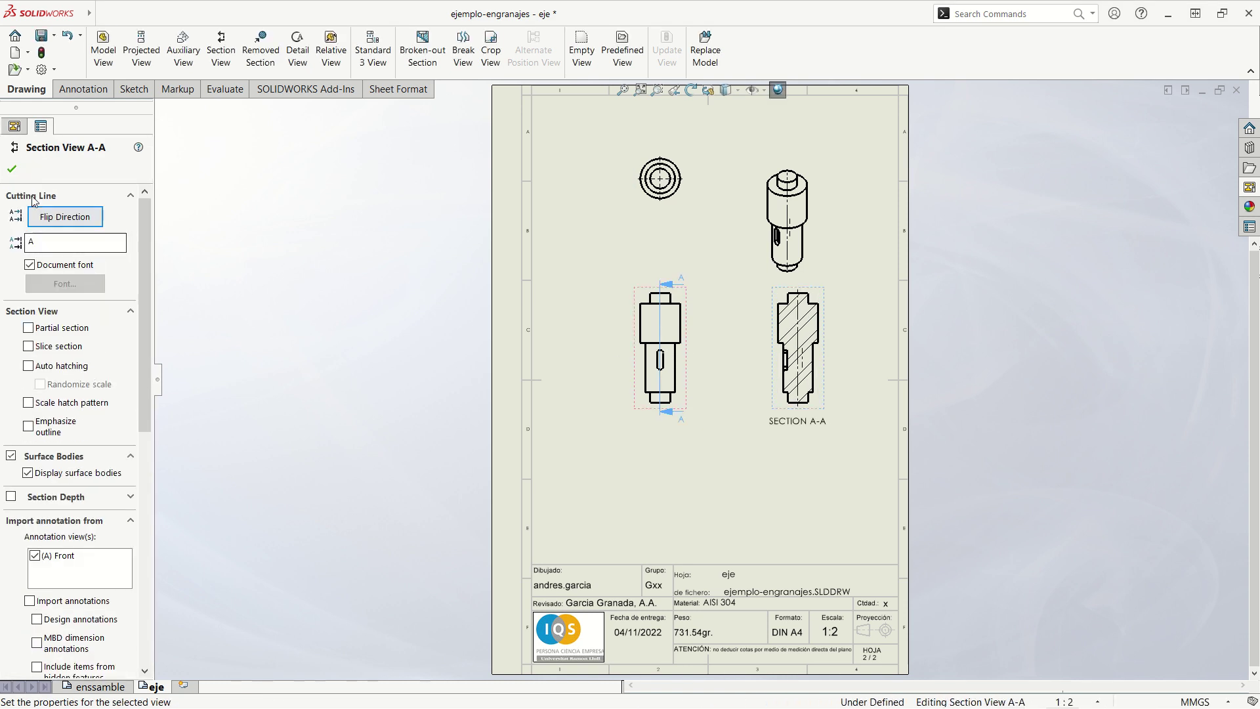
{"action": "left_click", "coordinate": [55, 223]}
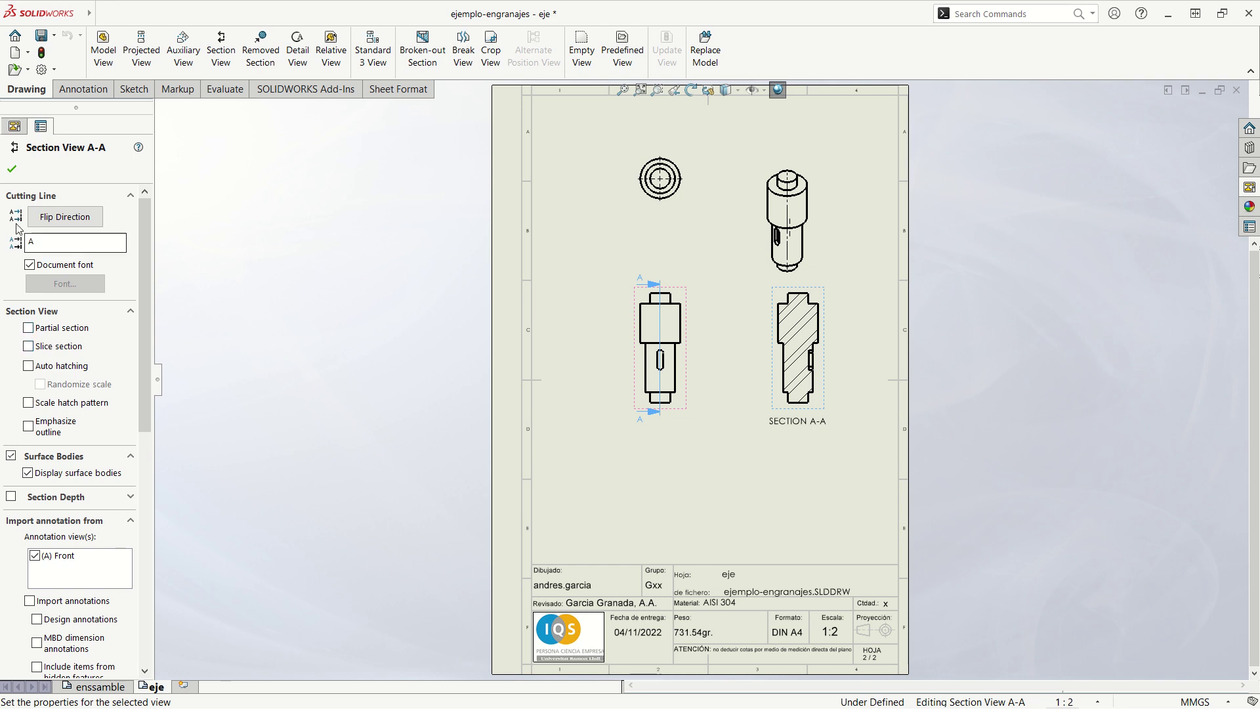
{"action": "left_click", "coordinate": [12, 169]}
{"action": "left_click", "coordinate": [747, 496]}
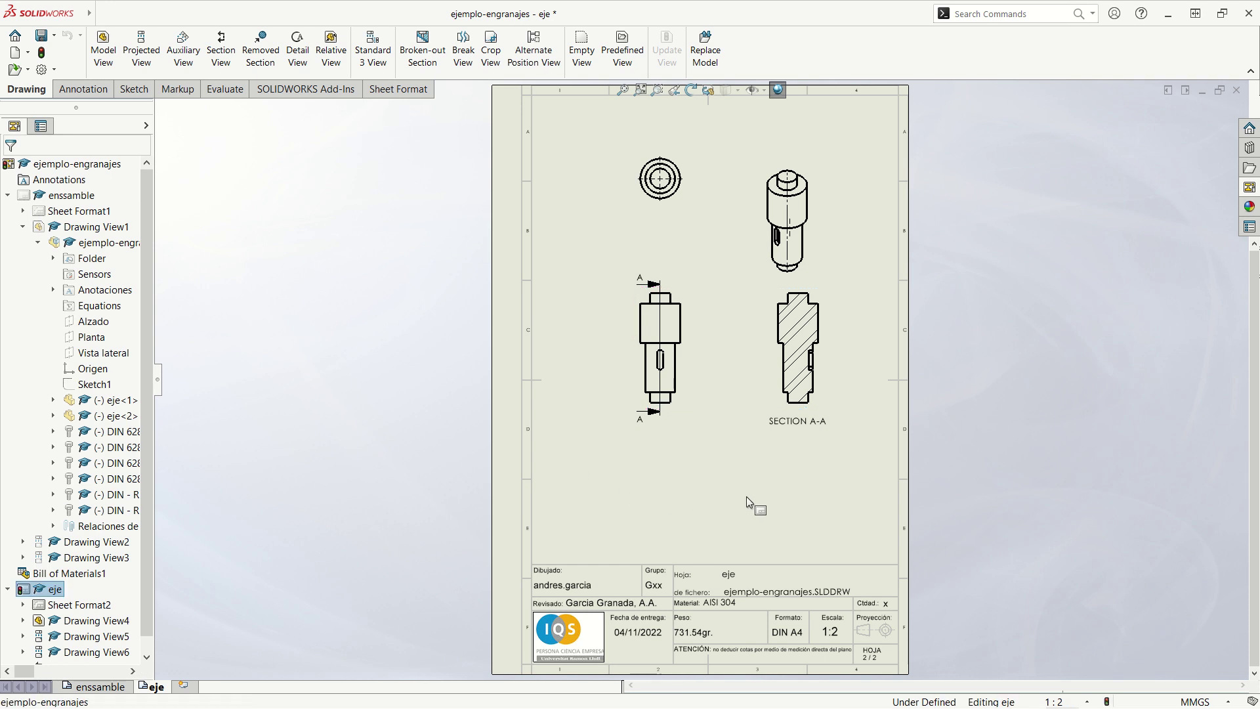
- Try inserting model items into the shaft views, then undo the result
{"action": "left_click", "coordinate": [84, 90]}
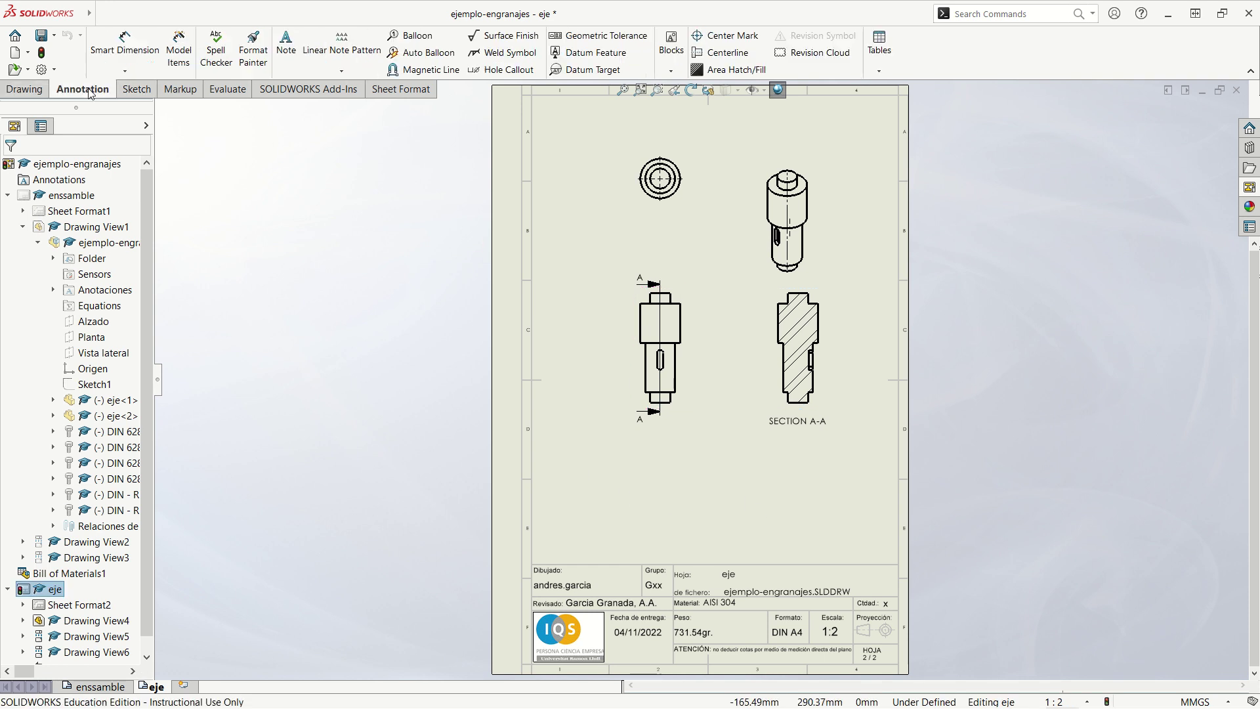
{"action": "left_click", "coordinate": [179, 50]}
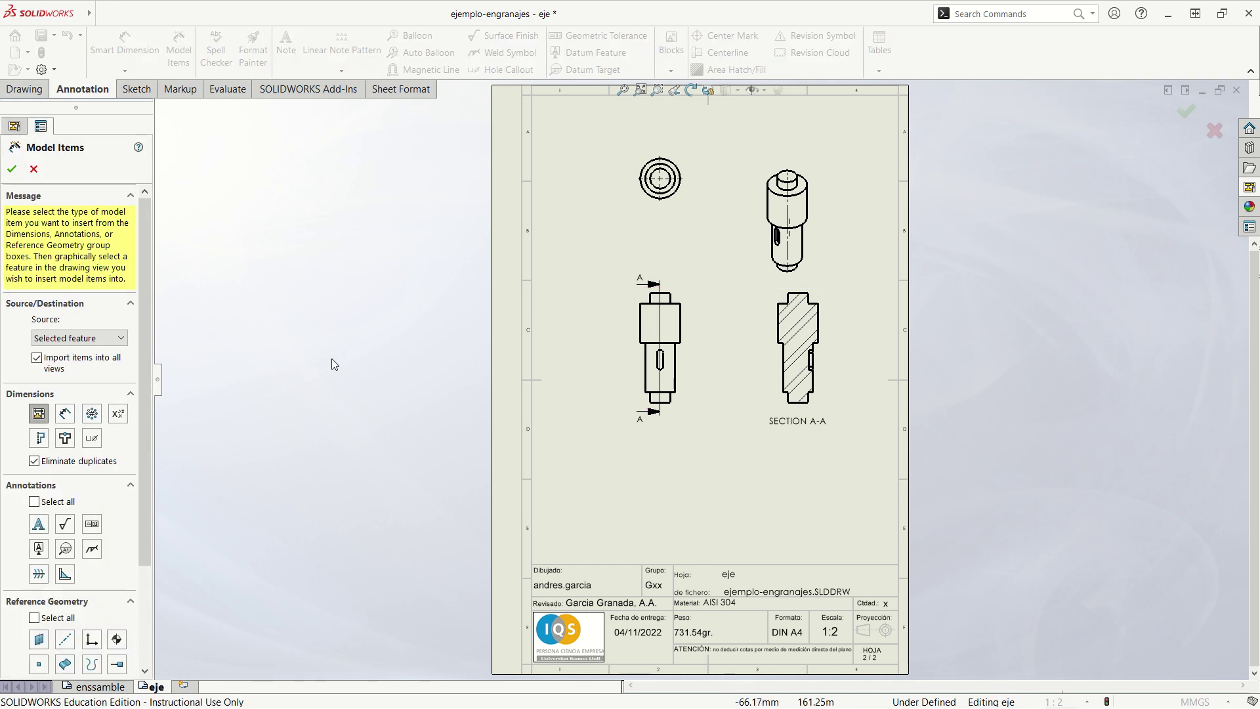
{"action": "left_click", "coordinate": [11, 170]}
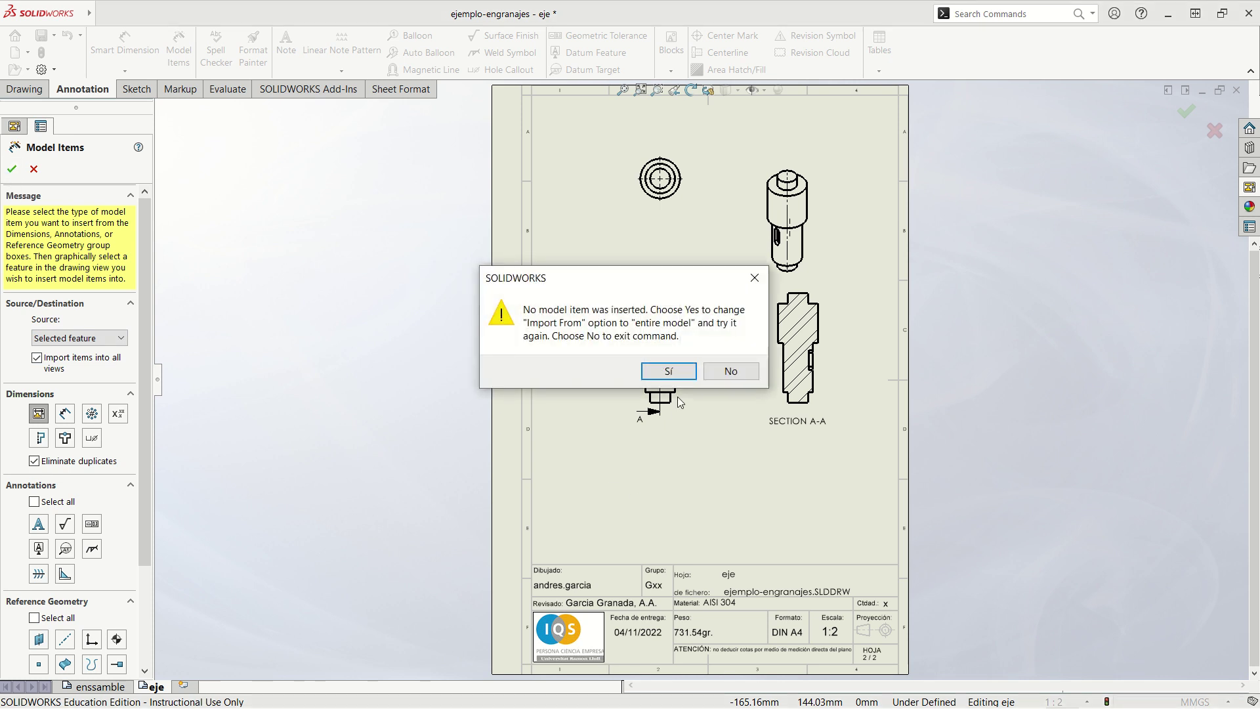
{"action": "left_click", "coordinate": [674, 374]}
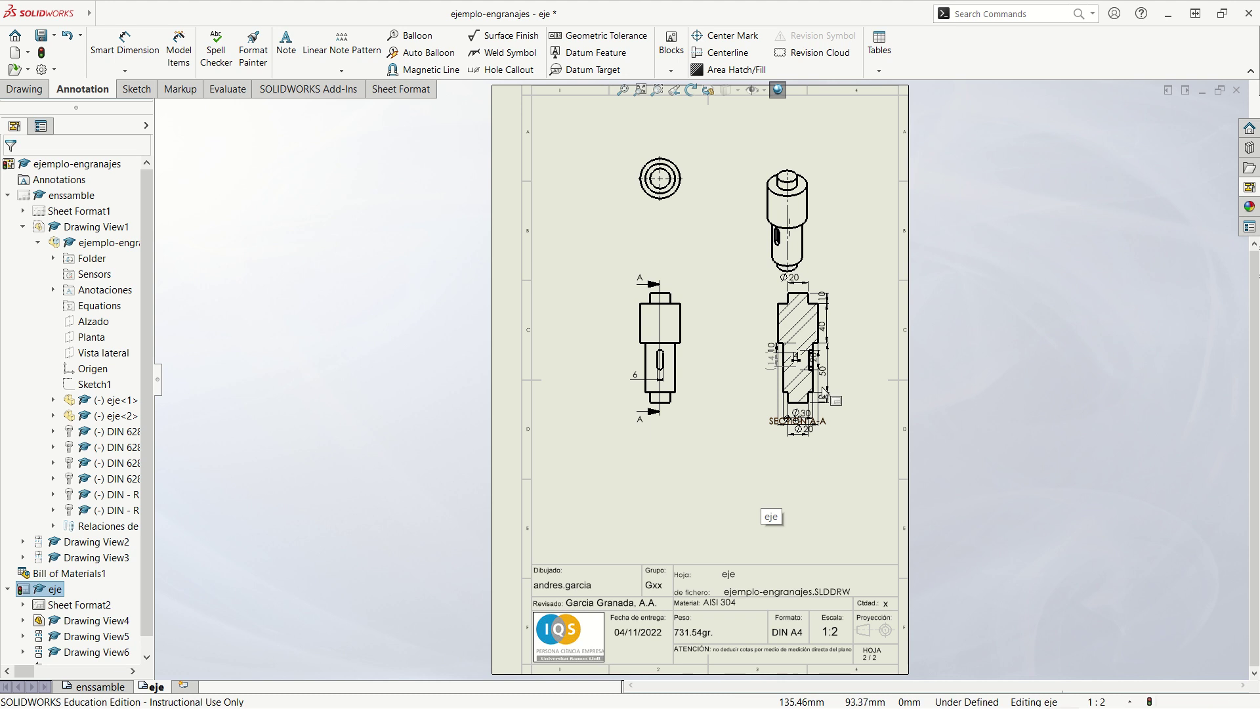
{"action": "key", "text": "ctrl+z"}
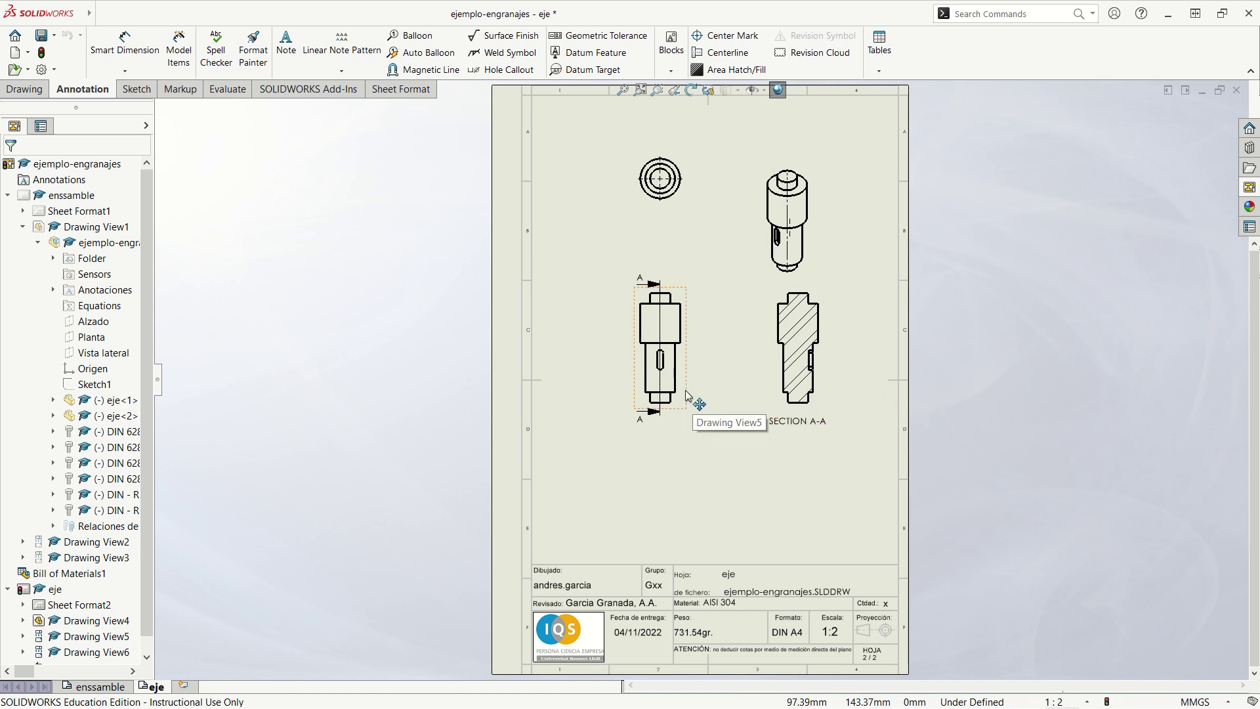
{"action": "scroll", "coordinate": [869, 394], "scroll_direction": "down", "scroll_amount": 2}
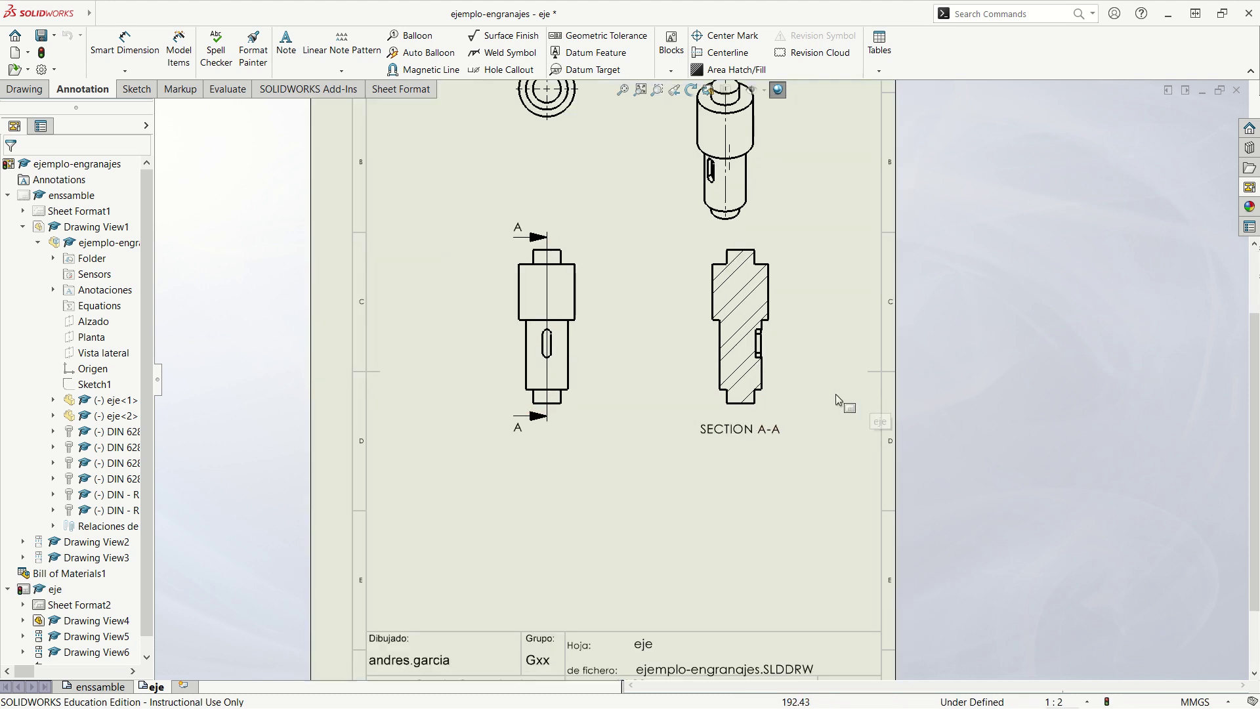
- Insert Entire-model dimensions into SECTION A-A and drag its label lower
{"action": "left_click", "coordinate": [179, 47]}
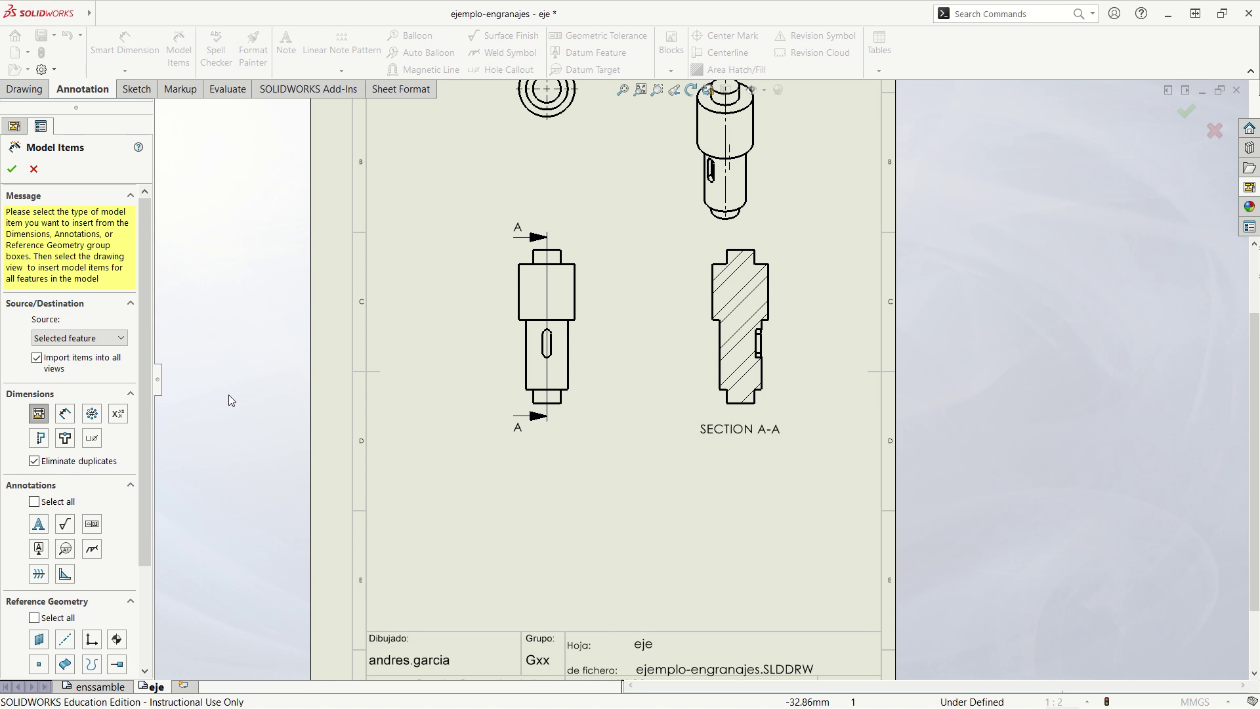
{"action": "left_click", "coordinate": [79, 337]}
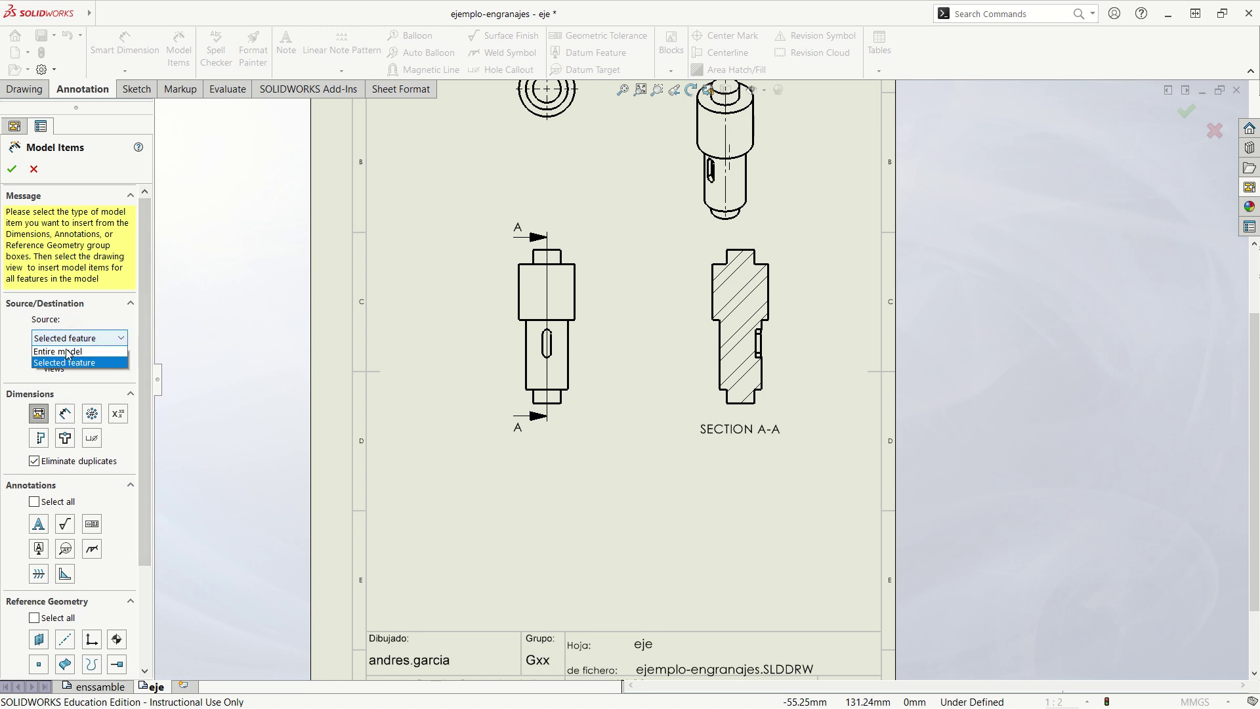
{"action": "left_click", "coordinate": [66, 353]}
{"action": "left_click", "coordinate": [12, 169]}
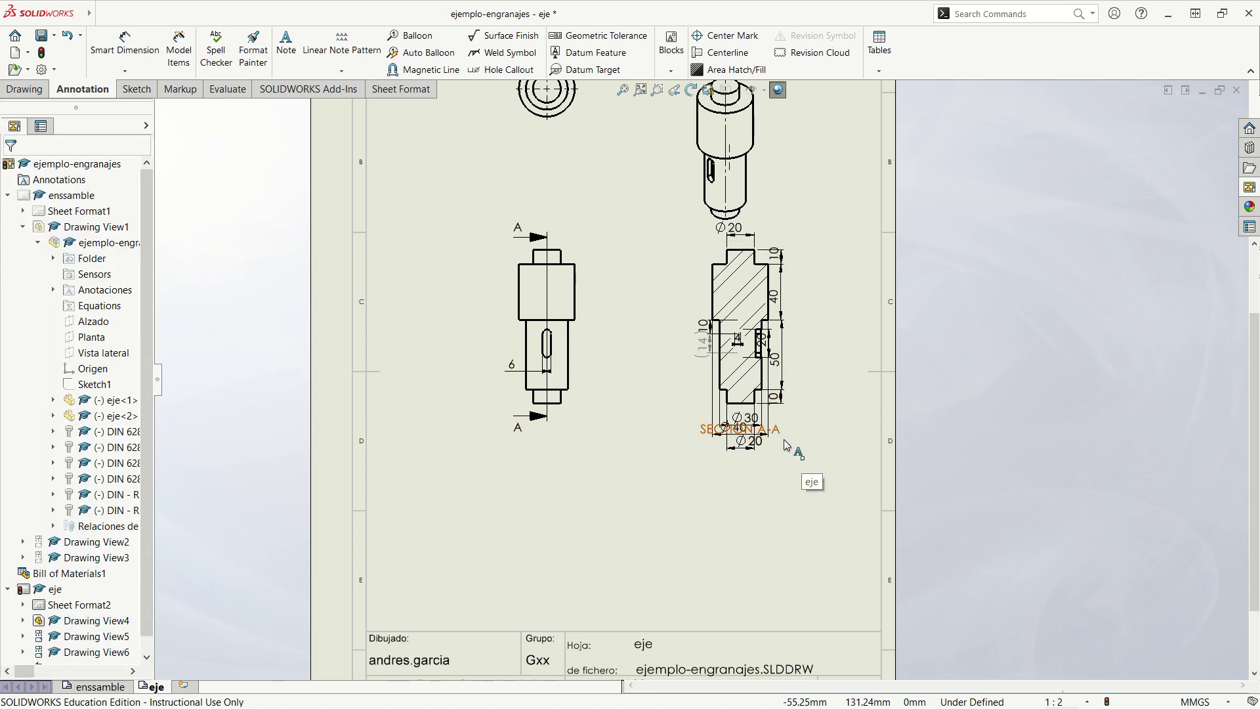
{"action": "left_click_drag", "start_coordinate": [785, 439], "coordinate": [783, 495]}
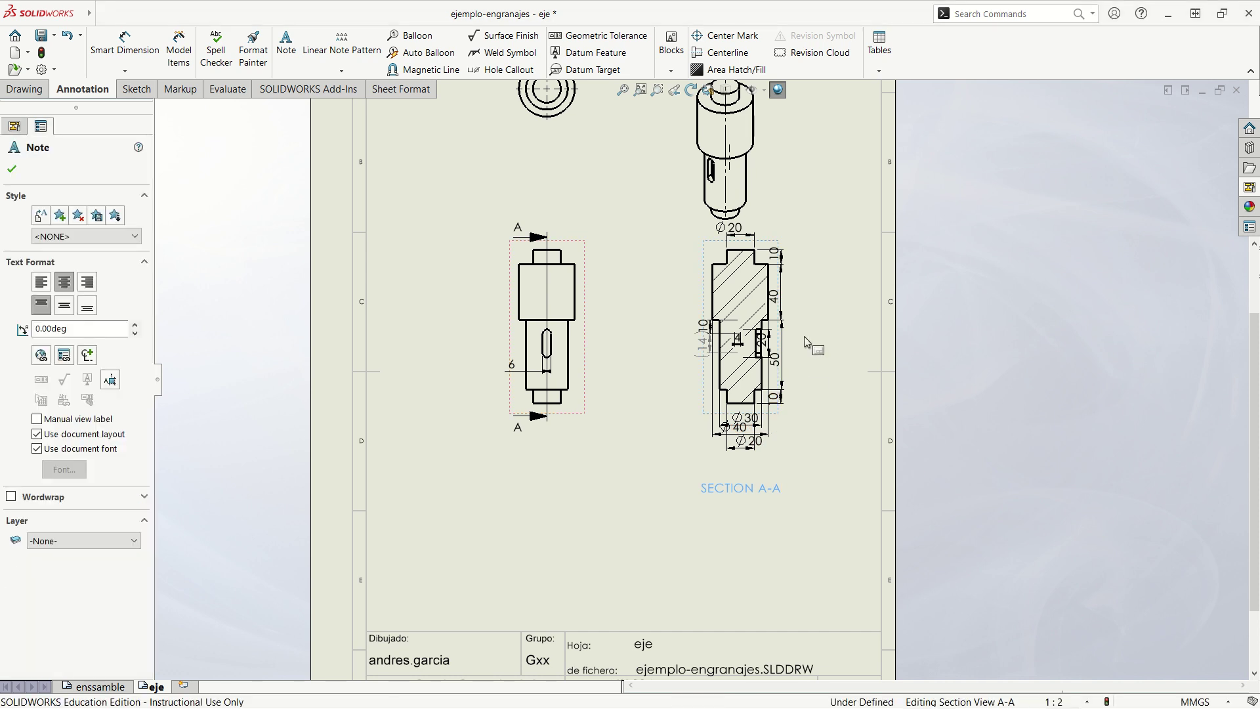
{"action": "scroll", "coordinate": [826, 230], "scroll_direction": "down", "scroll_amount": 2}
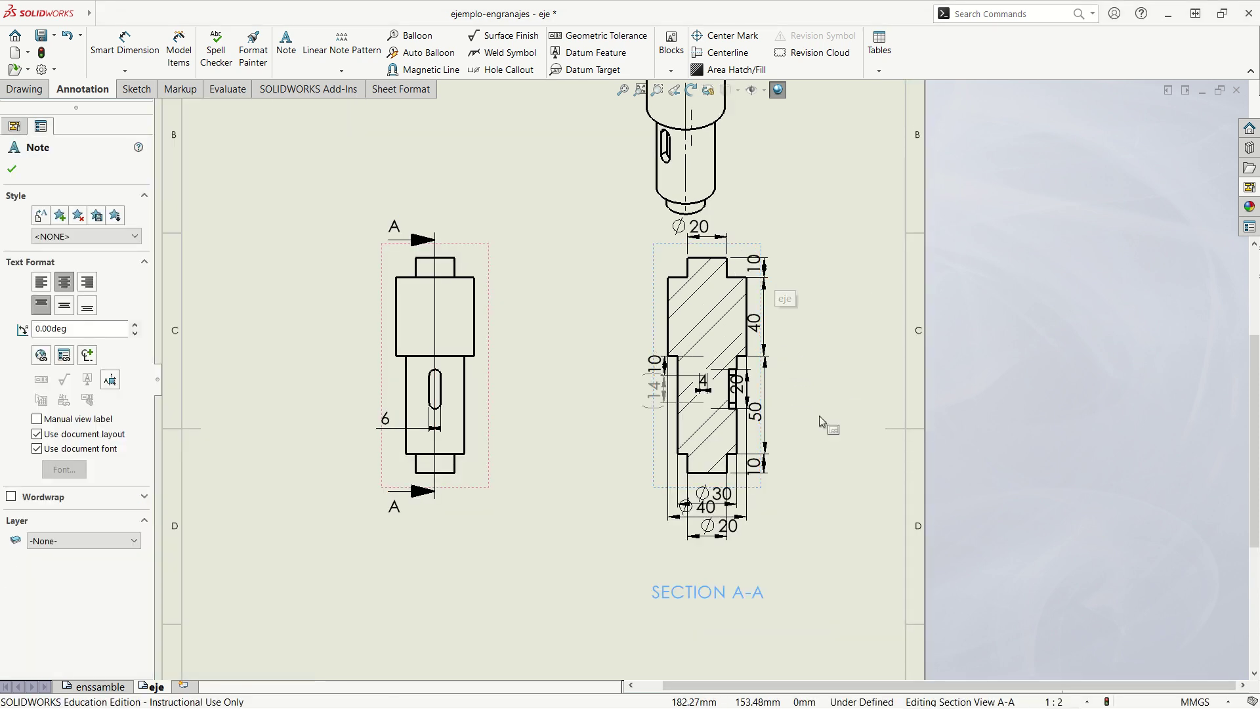
- Set the eje sheet's scale to 1:1 in its properties
{"action": "key", "text": "f"}
{"action": "right_click", "coordinate": [165, 685]}
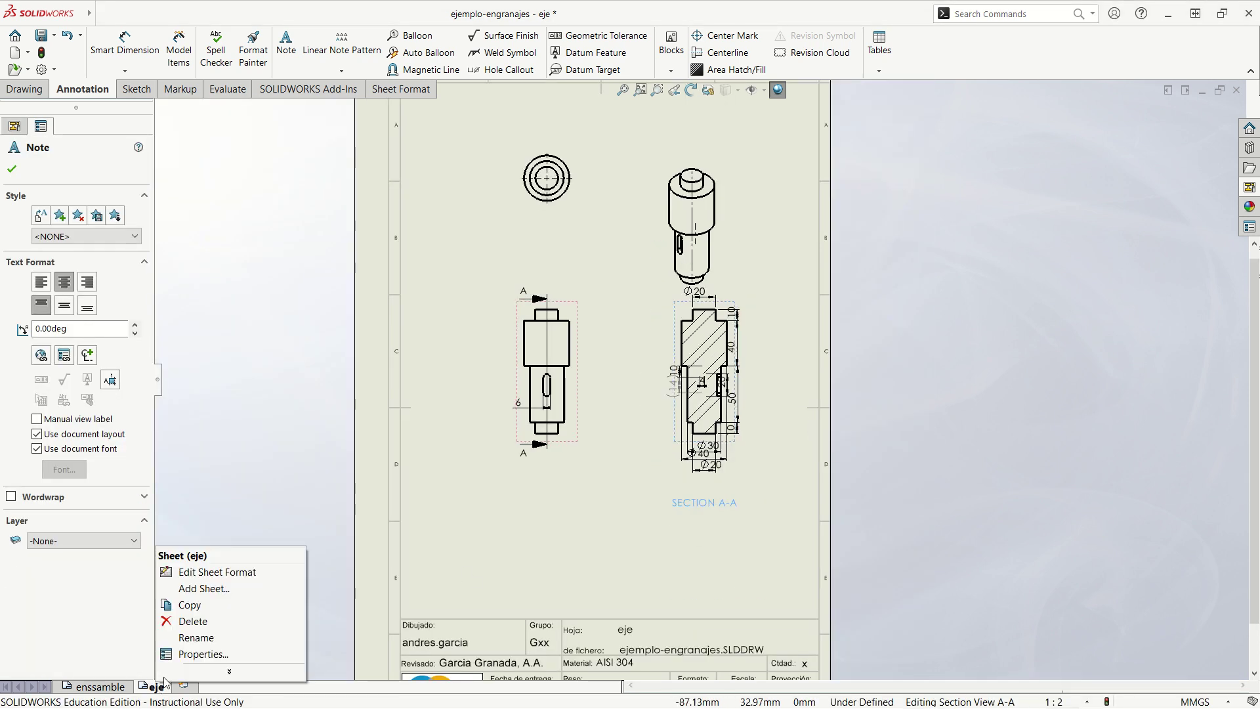
{"action": "left_click", "coordinate": [180, 655]}
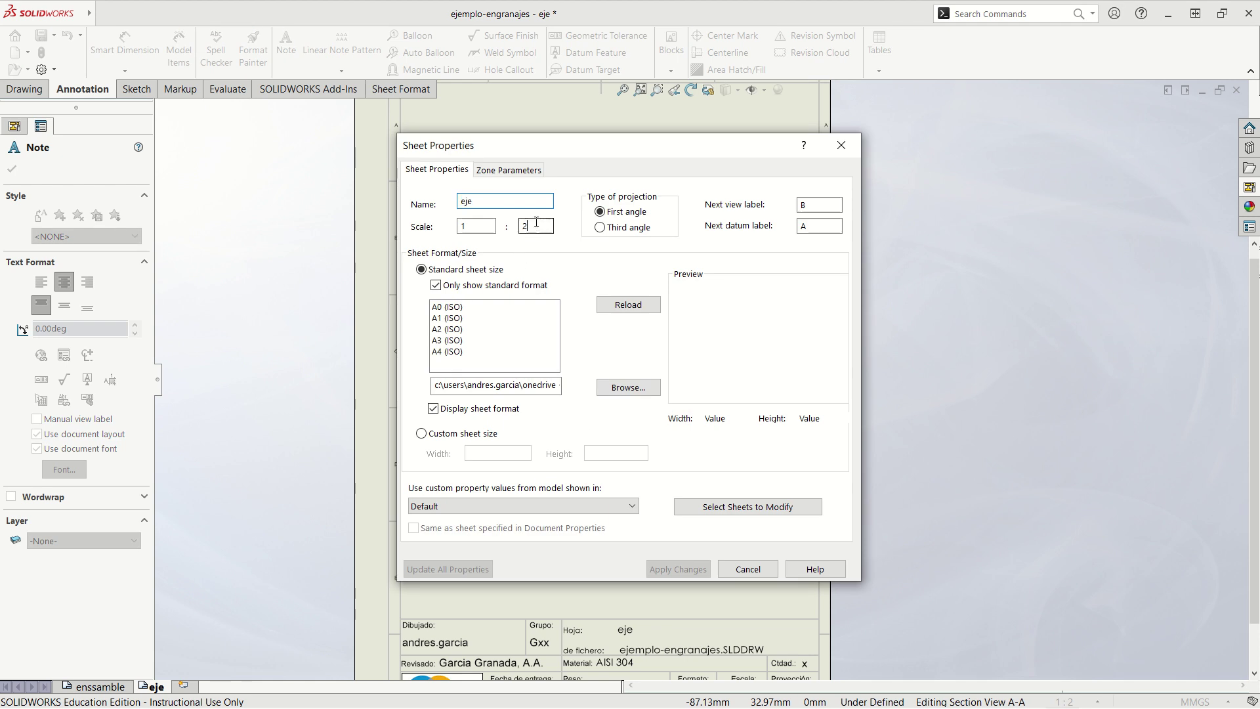
{"action": "type", "text": "1"}
{"action": "key", "text": "Return"}
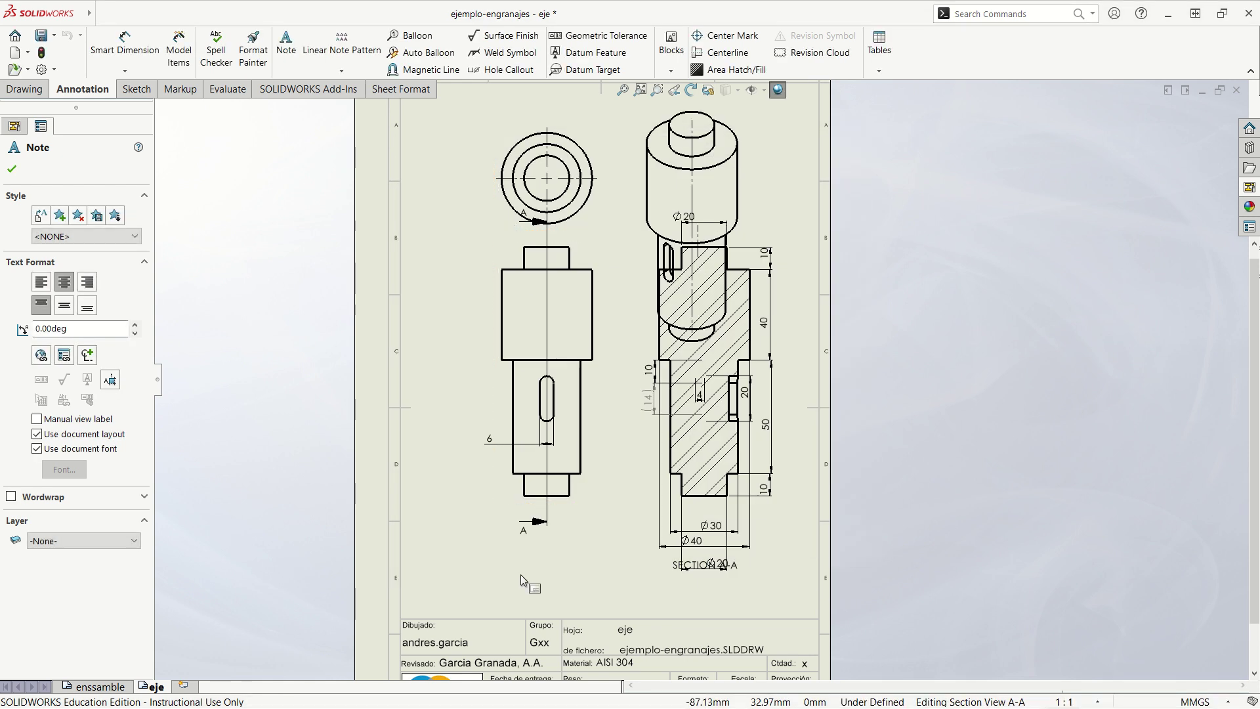
{"action": "key", "text": "Escape"}
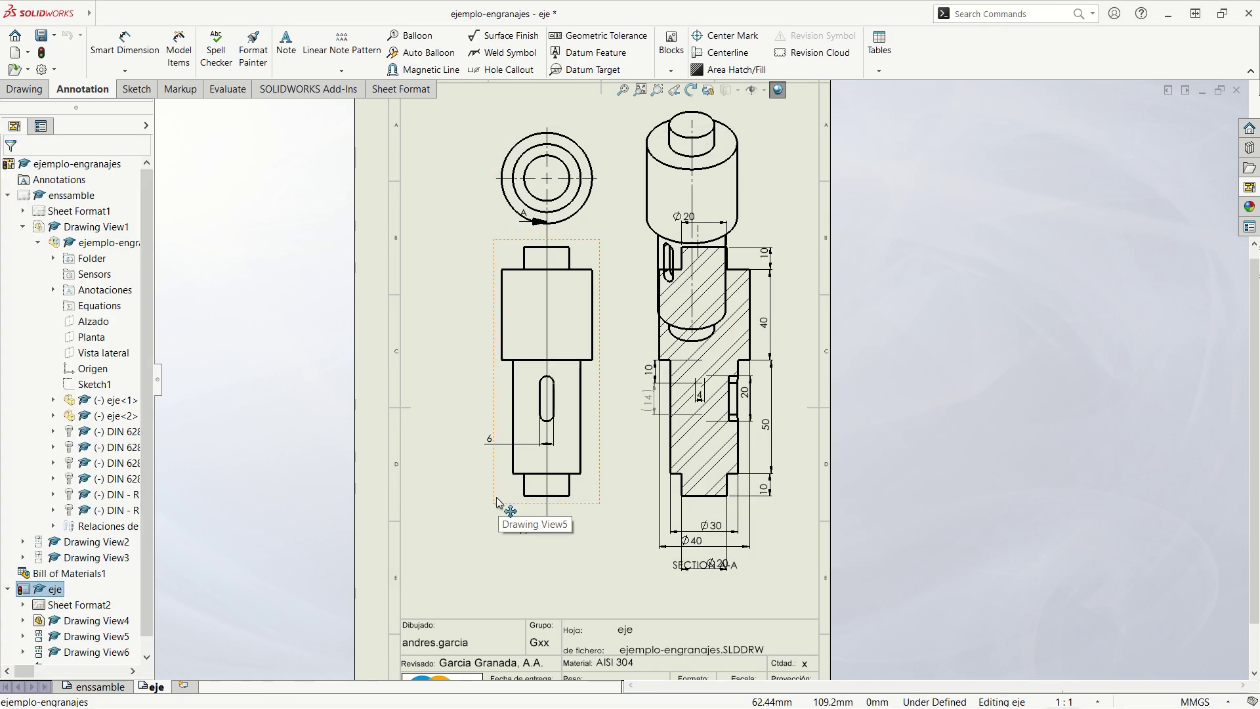
- Rearrange the shaft views, shifting the front view down and the views left
{"action": "left_click_drag", "start_coordinate": [496, 508], "coordinate": [450, 538]}
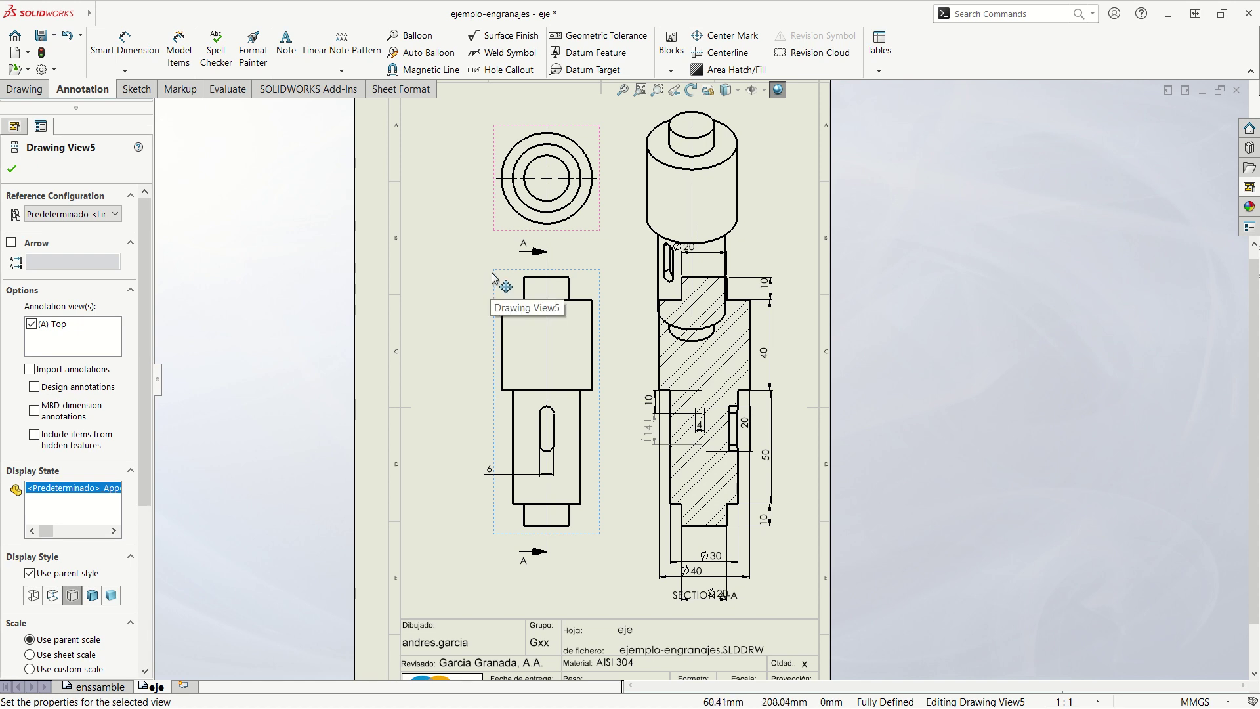
{"action": "left_click_drag", "start_coordinate": [500, 237], "coordinate": [461, 236]}
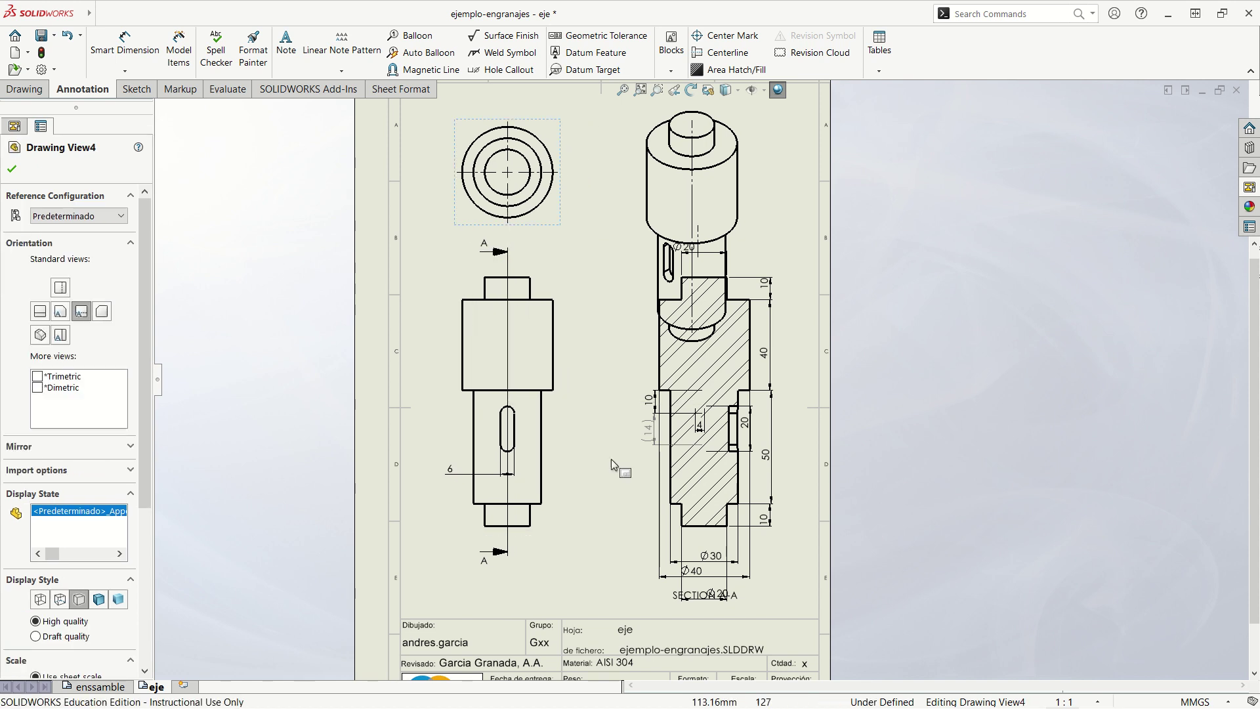
{"action": "left_click_drag", "start_coordinate": [550, 510], "coordinate": [561, 550]}
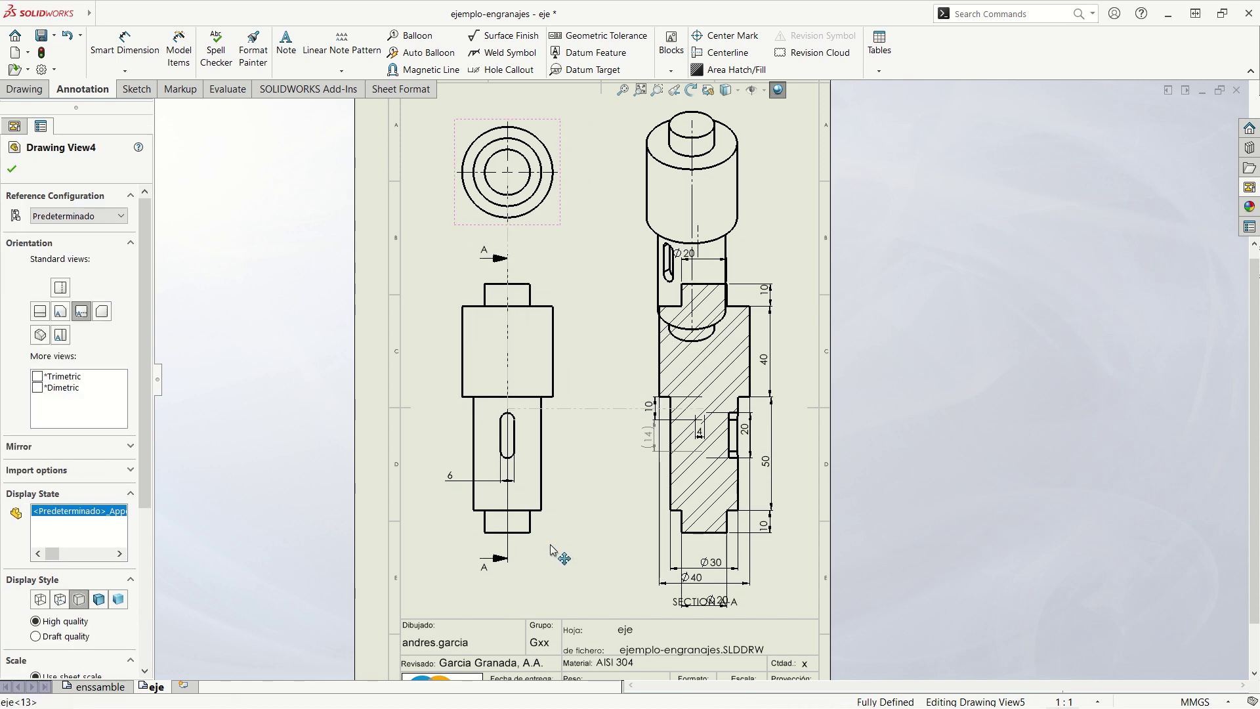
{"action": "key", "text": "f"}
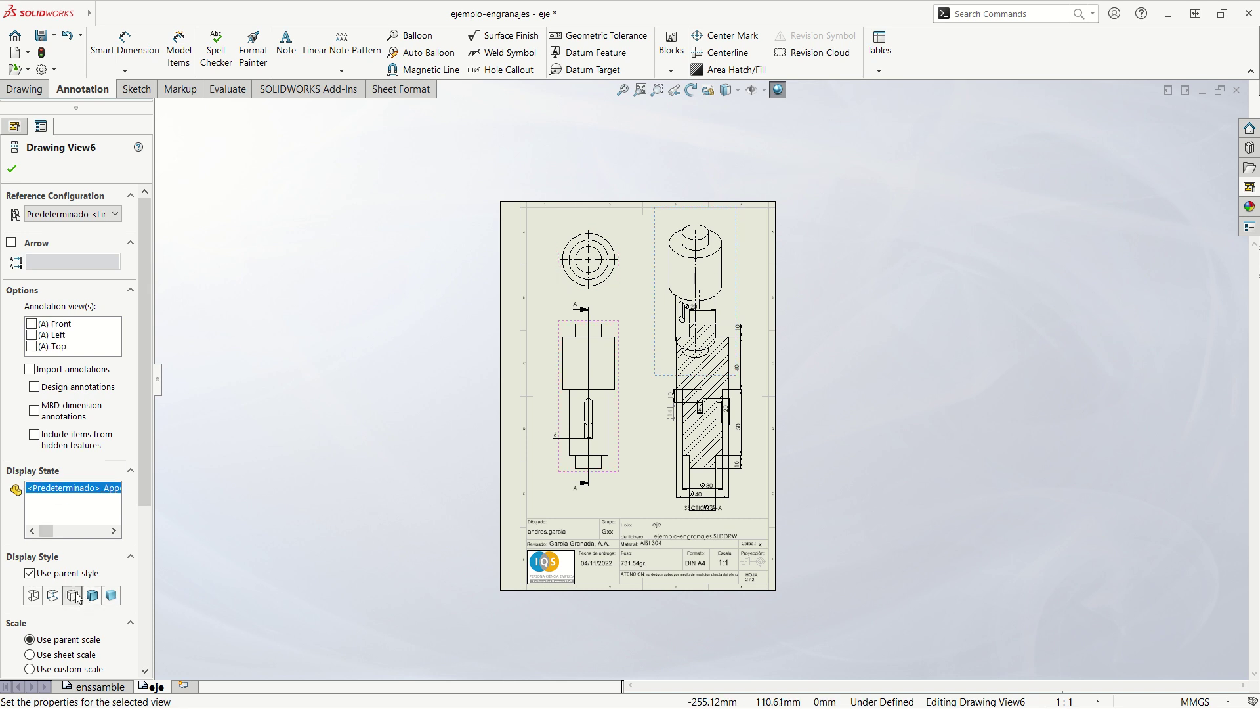
- Give the isometric shaft view a custom 1:2 scale and move it beside the top view
{"action": "left_click", "coordinate": [120, 674]}
{"action": "scroll", "coordinate": [145, 669], "scroll_direction": "down", "scroll_amount": 3}
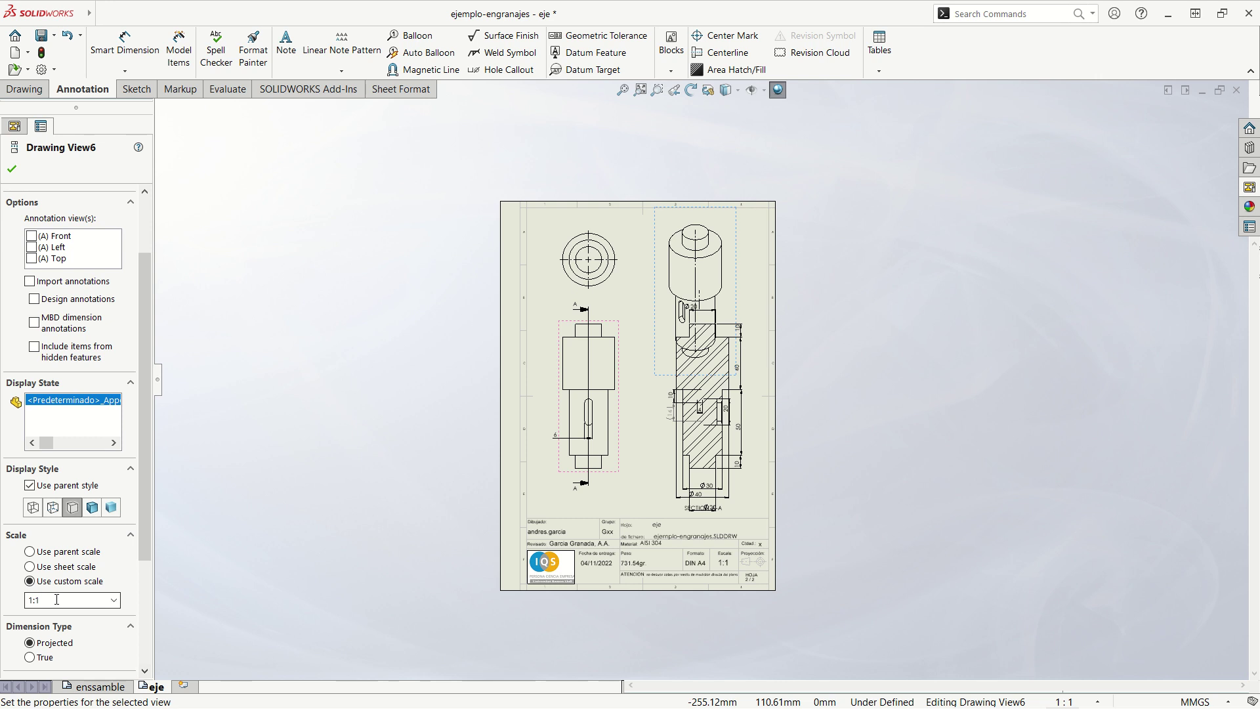
{"action": "double_click", "coordinate": [57, 600]}
{"action": "type", "text": "2"}
{"action": "key", "text": "Return"}
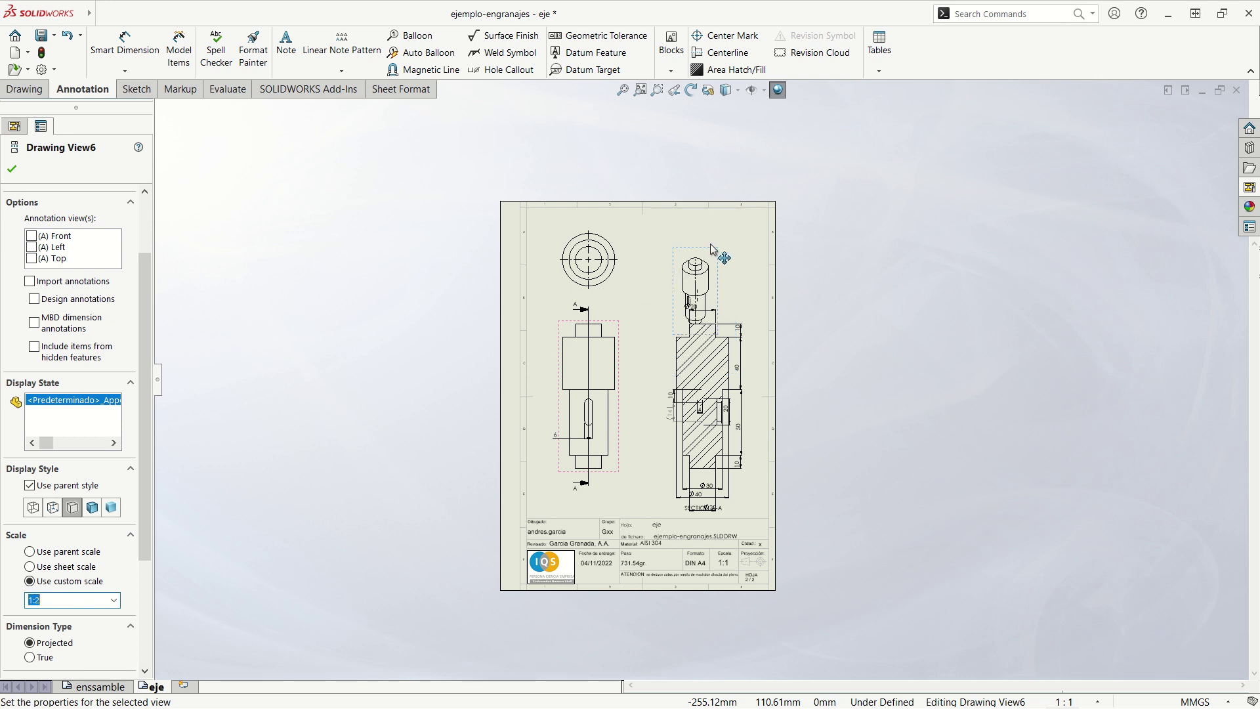
{"action": "left_click_drag", "start_coordinate": [713, 248], "coordinate": [687, 213]}
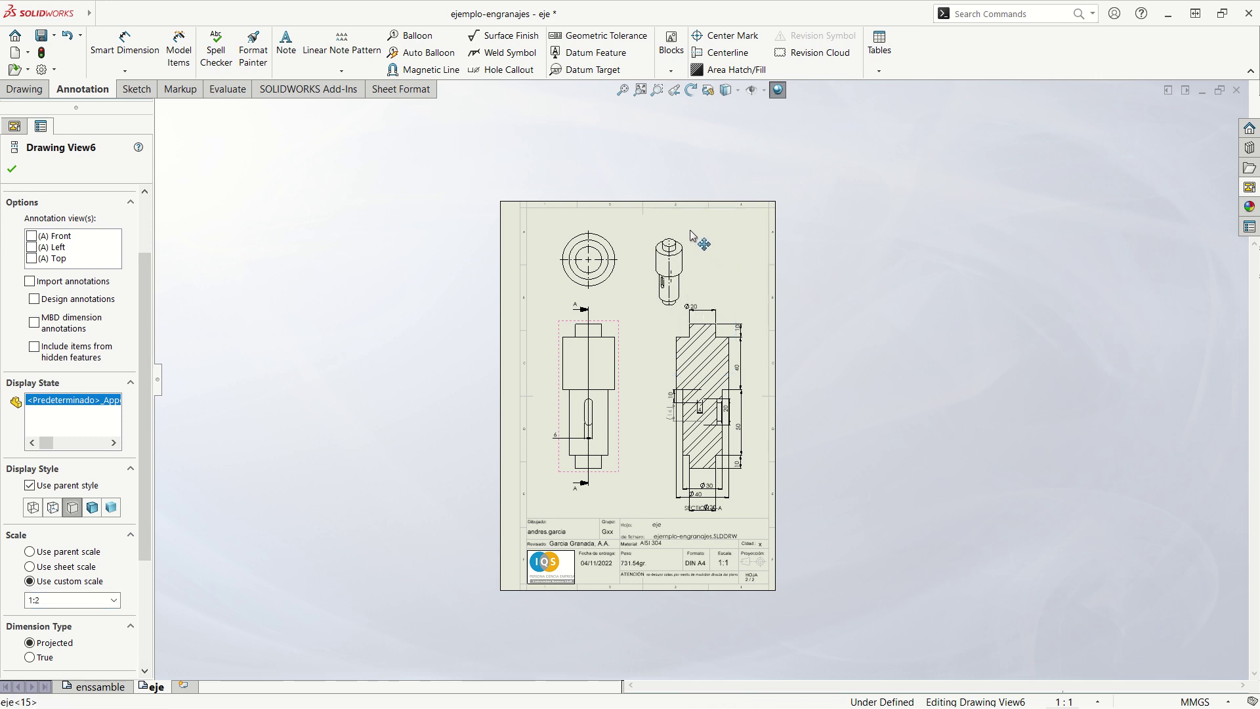
{"action": "left_click", "coordinate": [990, 356]}
{"action": "scroll", "coordinate": [690, 361], "scroll_direction": "down", "scroll_amount": 2}
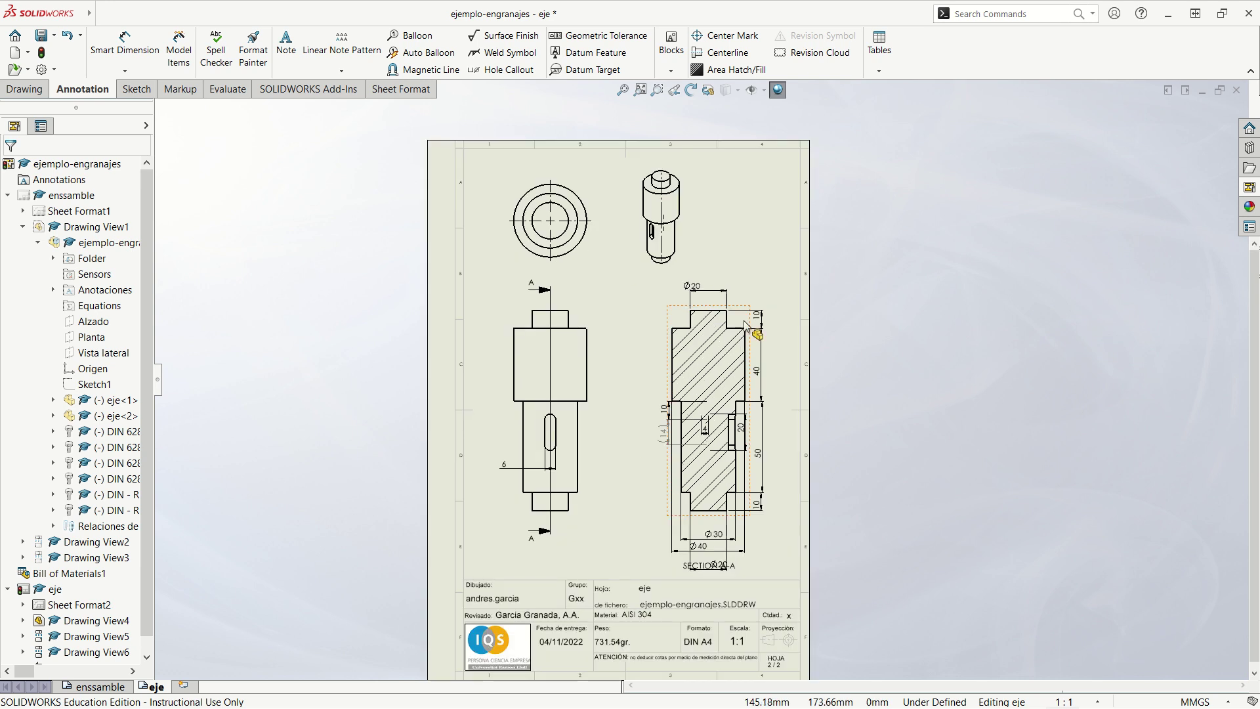
- Move the Ø40 and Ø30 dimensions to the left of SECTION A-A, then add a third sheet
{"action": "left_click", "coordinate": [715, 289]}
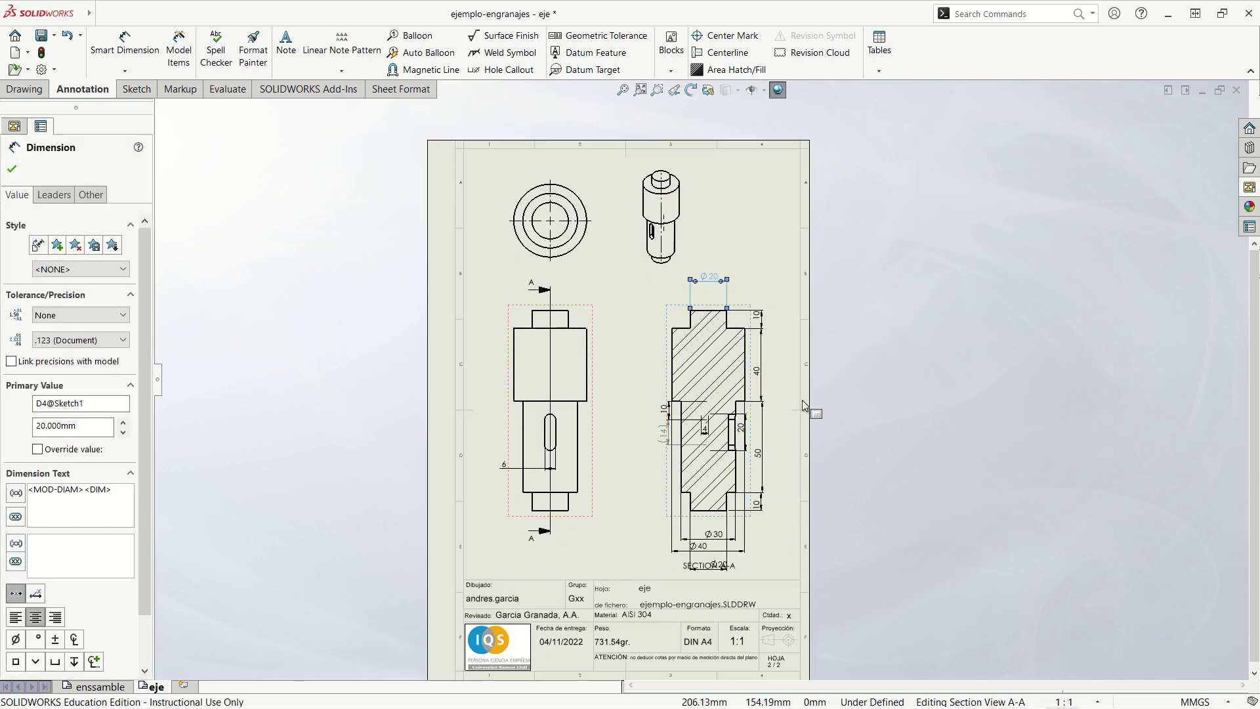
{"action": "scroll", "coordinate": [765, 439], "scroll_direction": "down", "scroll_amount": 2}
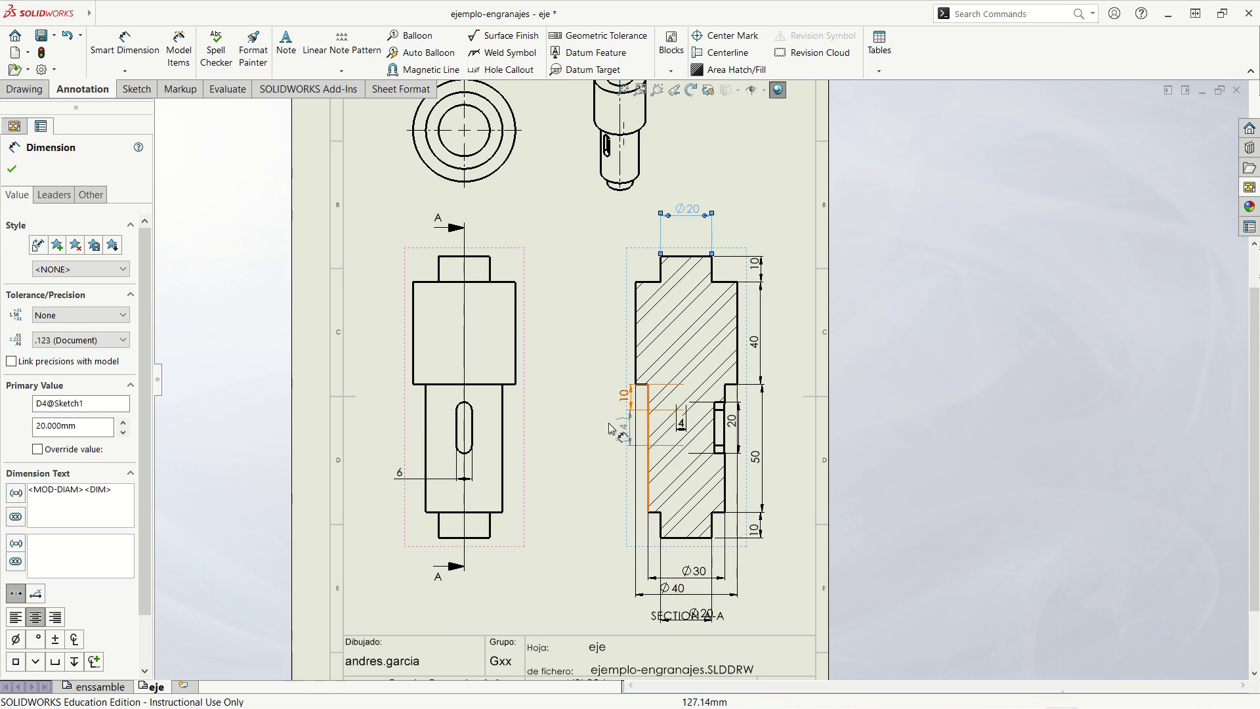
{"action": "left_click_drag", "start_coordinate": [741, 421], "coordinate": [602, 328]}
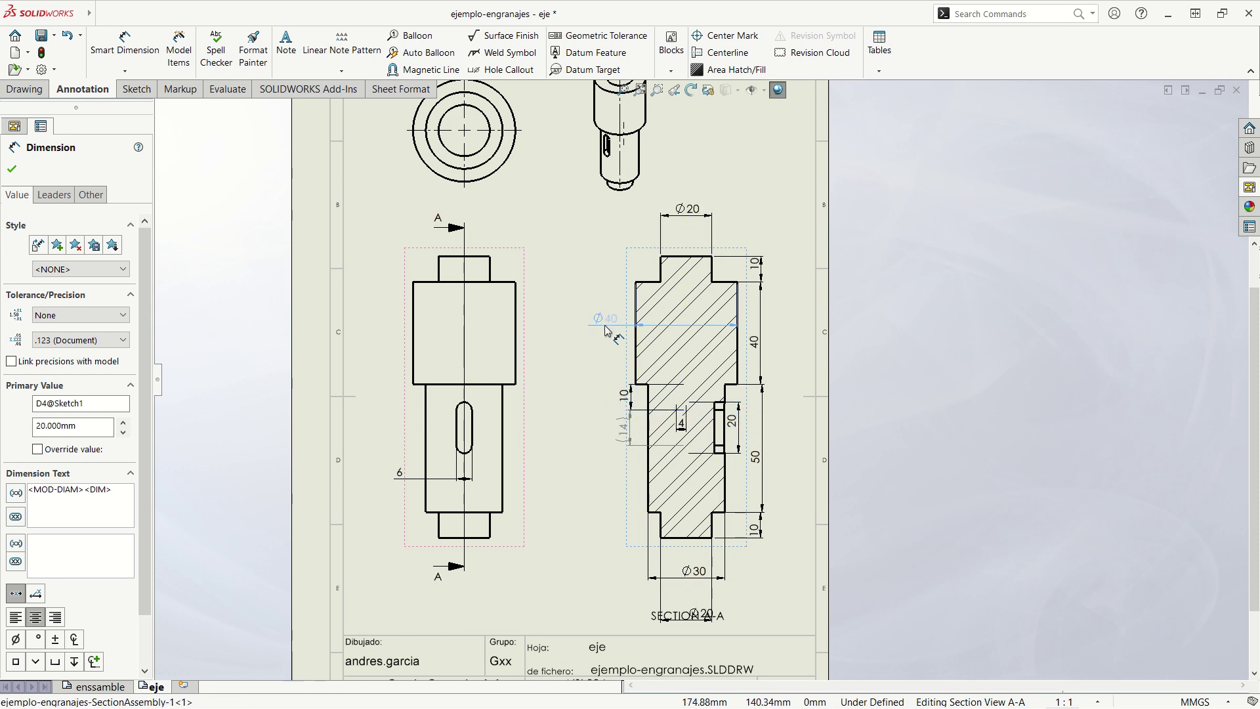
{"action": "left_click_drag", "start_coordinate": [702, 578], "coordinate": [598, 475]}
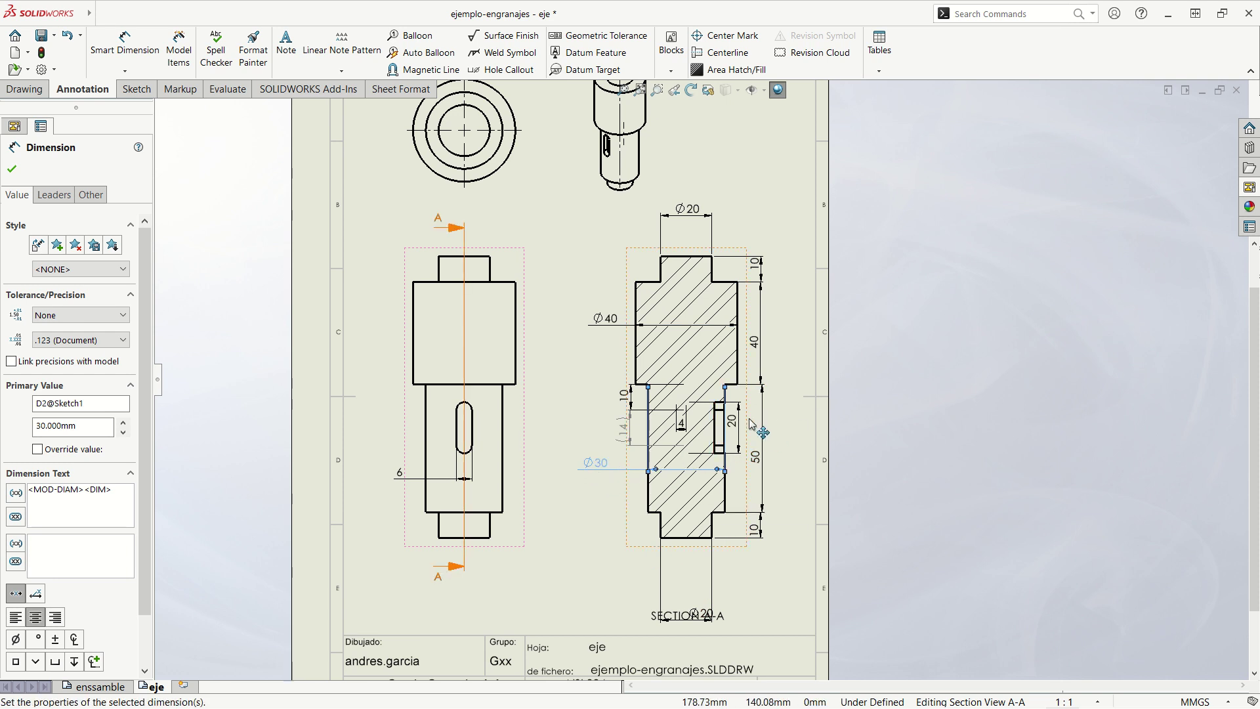
{"action": "left_click", "coordinate": [759, 533]}
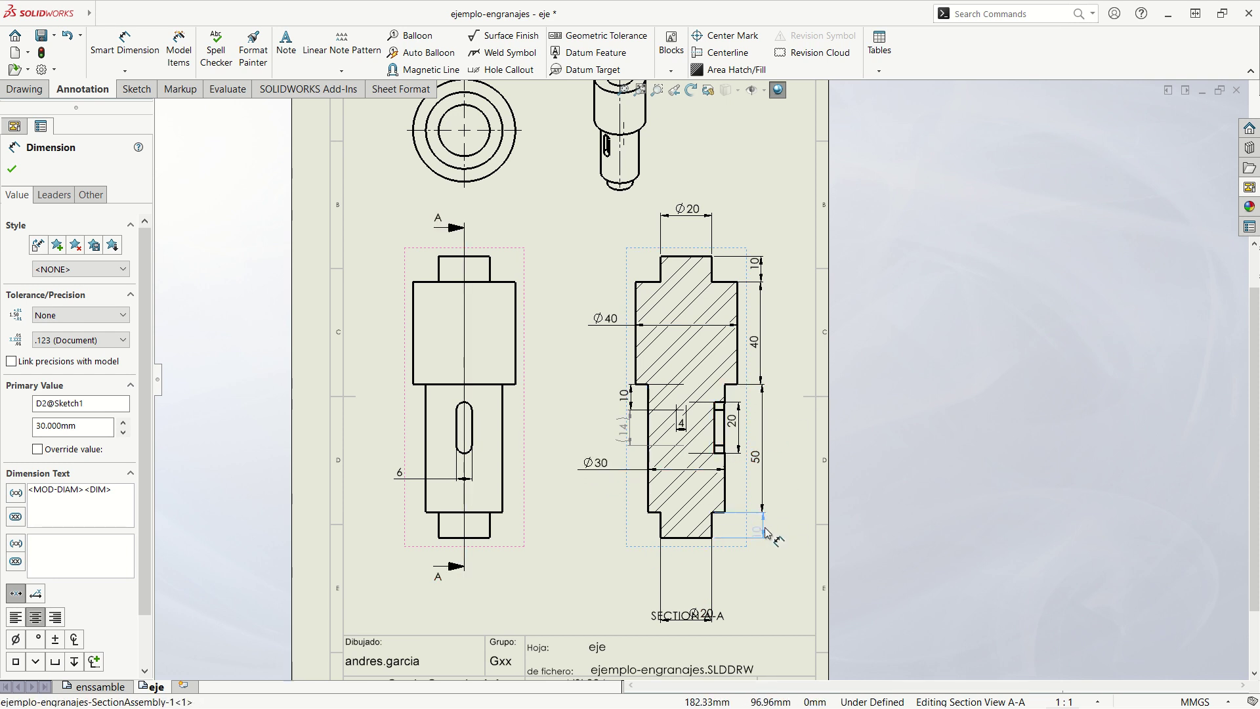
{"action": "left_click", "coordinate": [765, 531]}
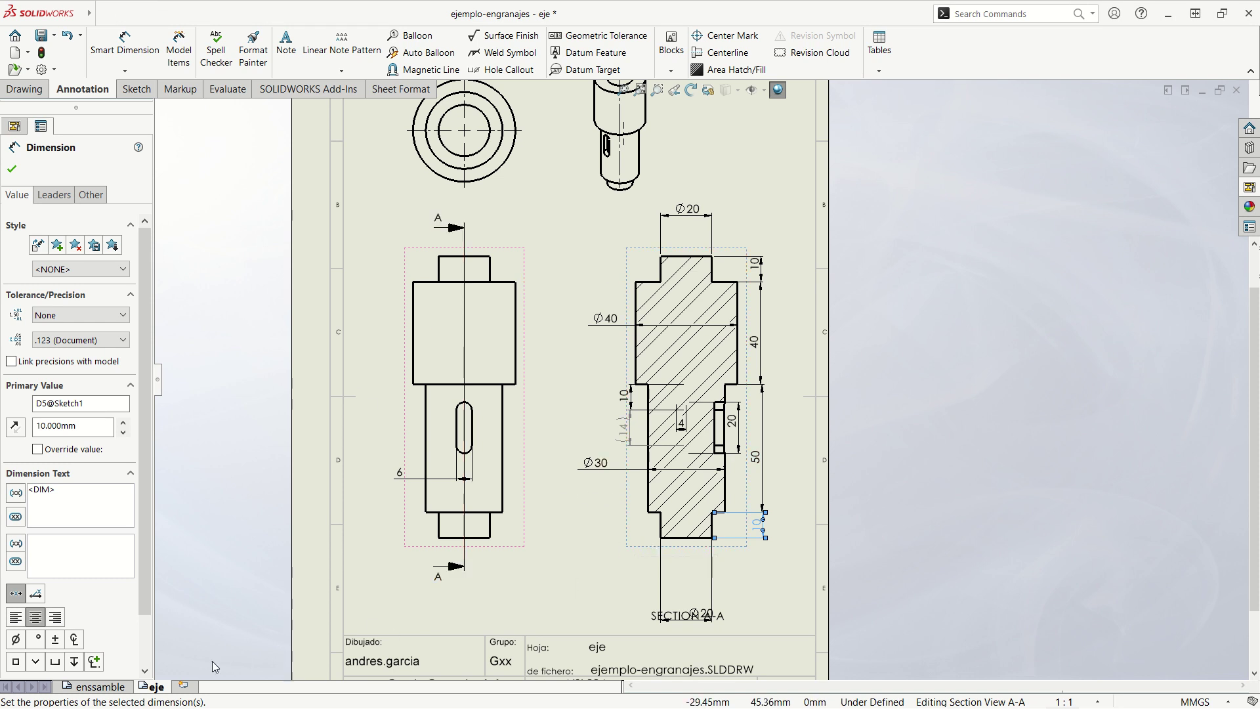
{"action": "left_click", "coordinate": [186, 685]}
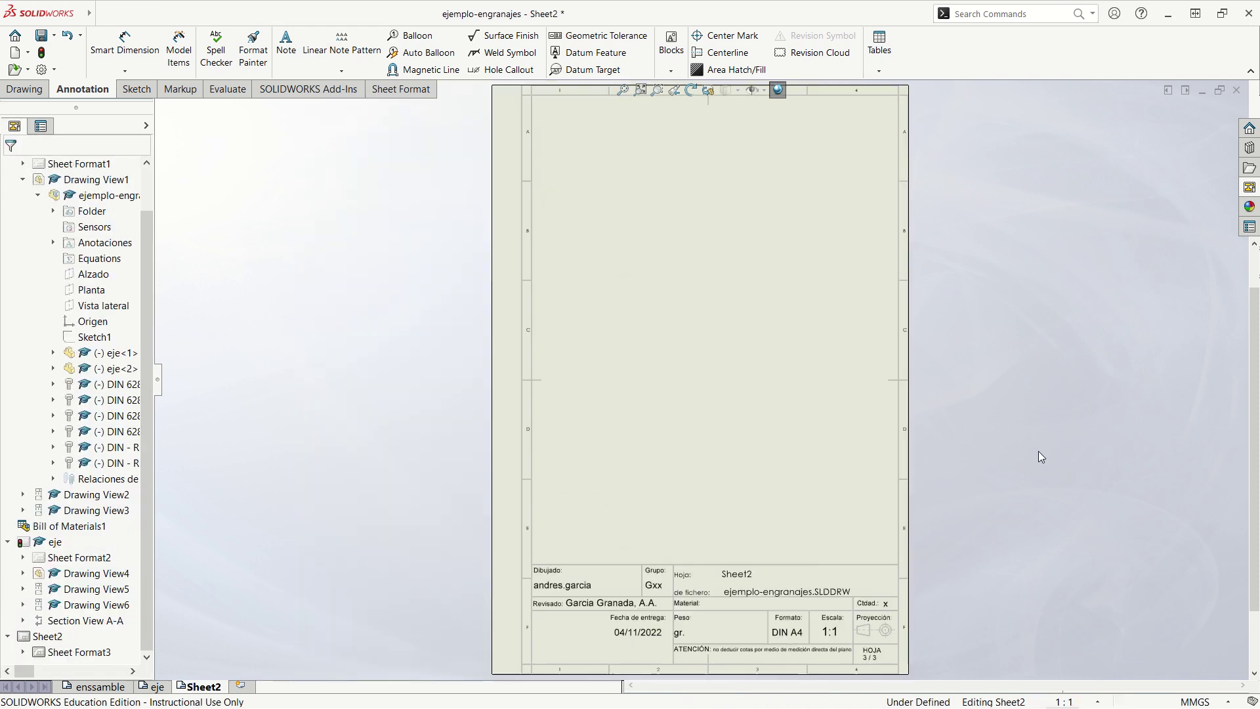
- Rename the third sheet to engranaje through its sheet properties
{"action": "right_click", "coordinate": [209, 686]}
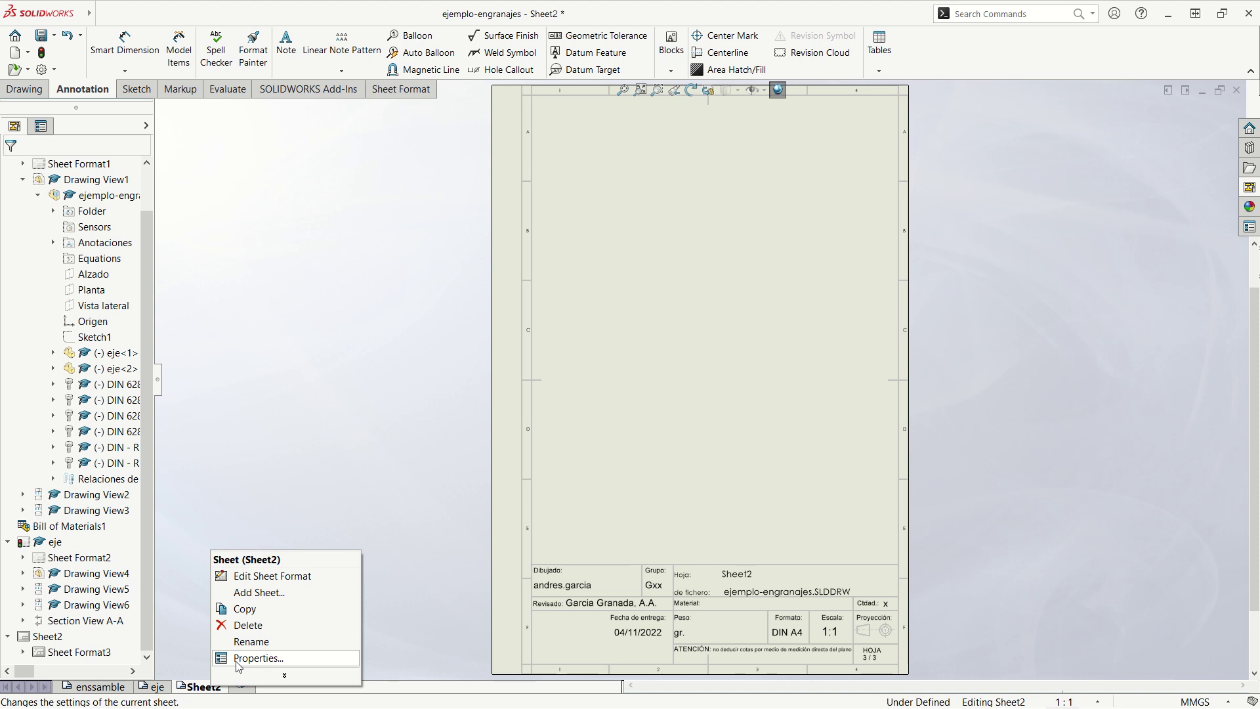
{"action": "left_click", "coordinate": [232, 658]}
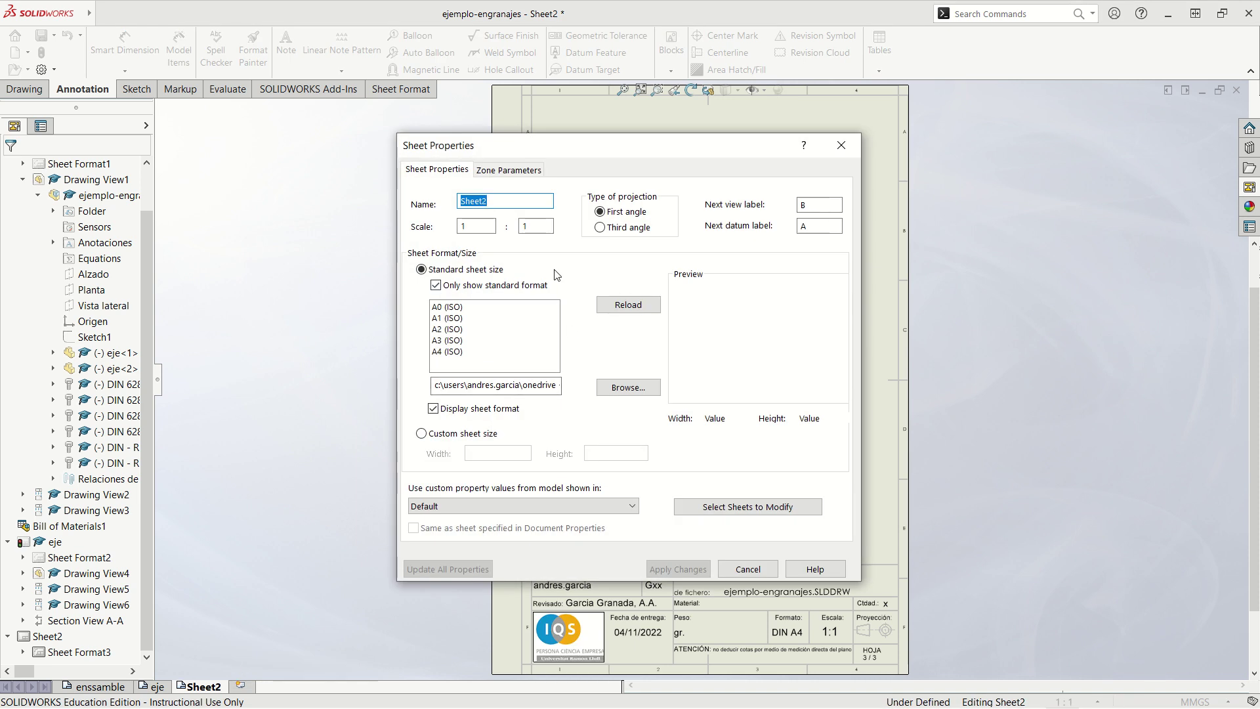
{"action": "type", "text": "engranaje"}
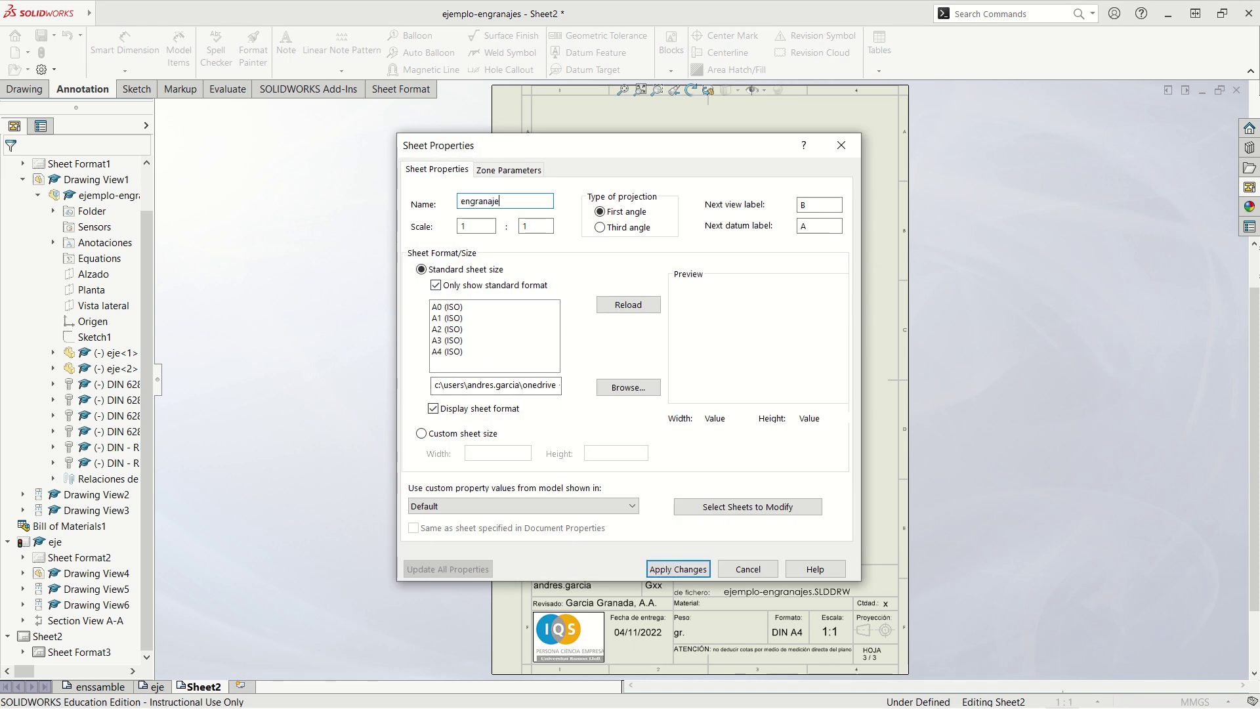
{"action": "left_click", "coordinate": [683, 568]}
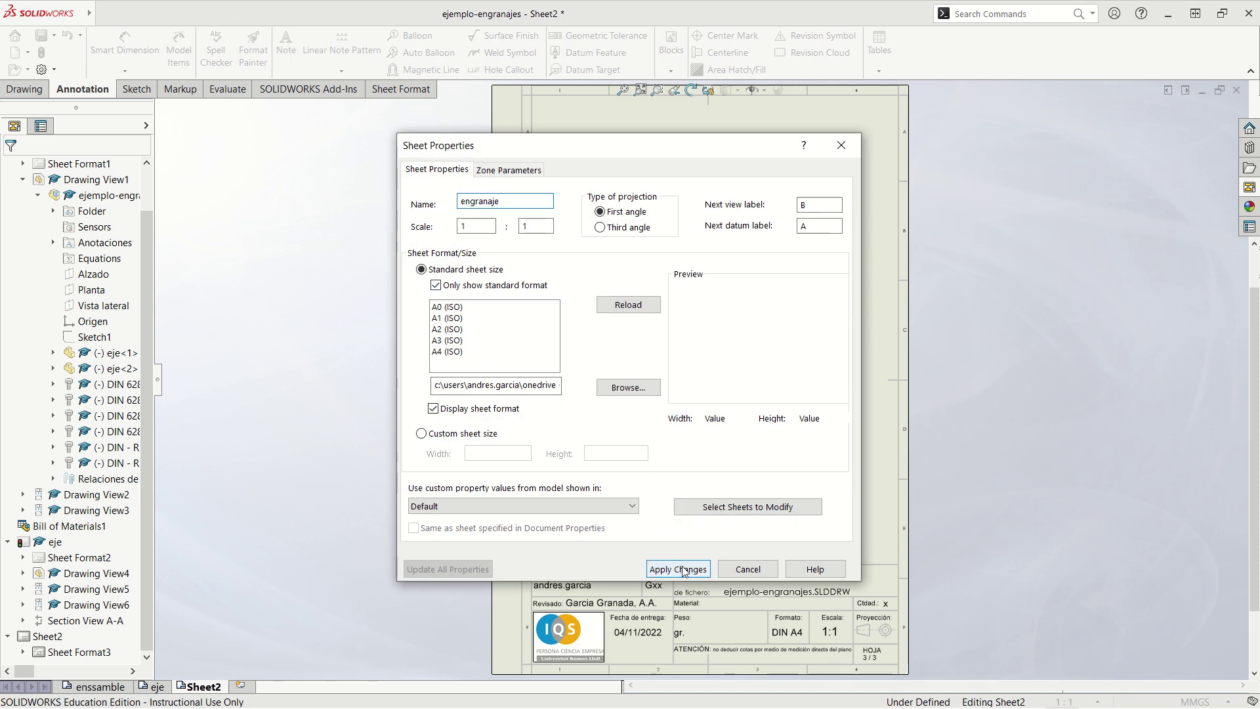
- Place the helical gear's end view from the View Palette with a projected view below
{"action": "left_click", "coordinate": [1249, 167]}
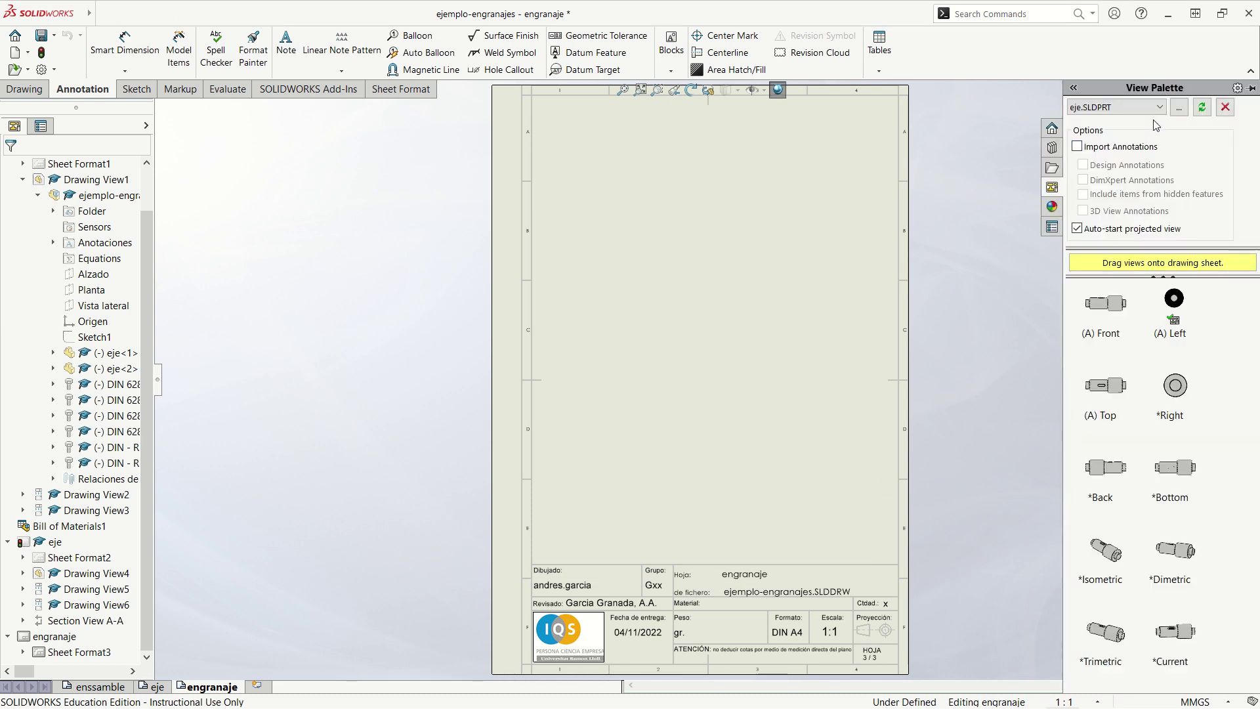
{"action": "left_click", "coordinate": [1154, 113]}
{"action": "left_click", "coordinate": [1164, 111]}
{"action": "left_click", "coordinate": [1179, 107]}
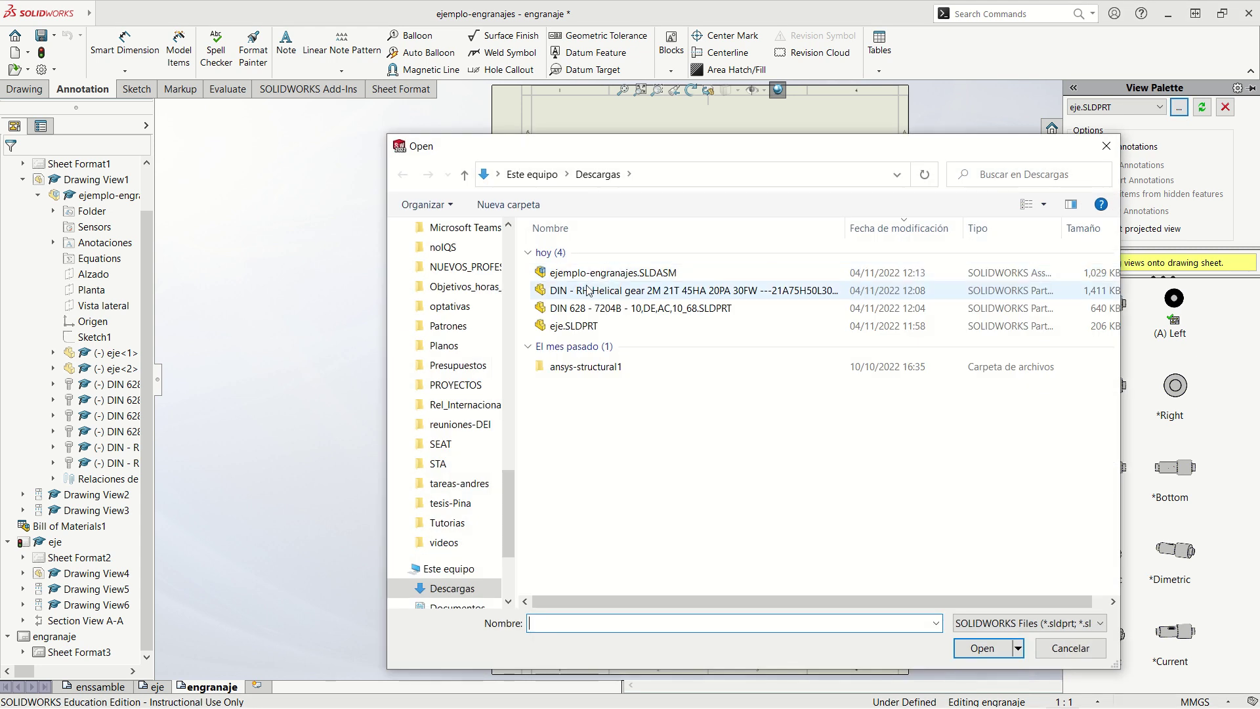
{"action": "left_click", "coordinate": [594, 292]}
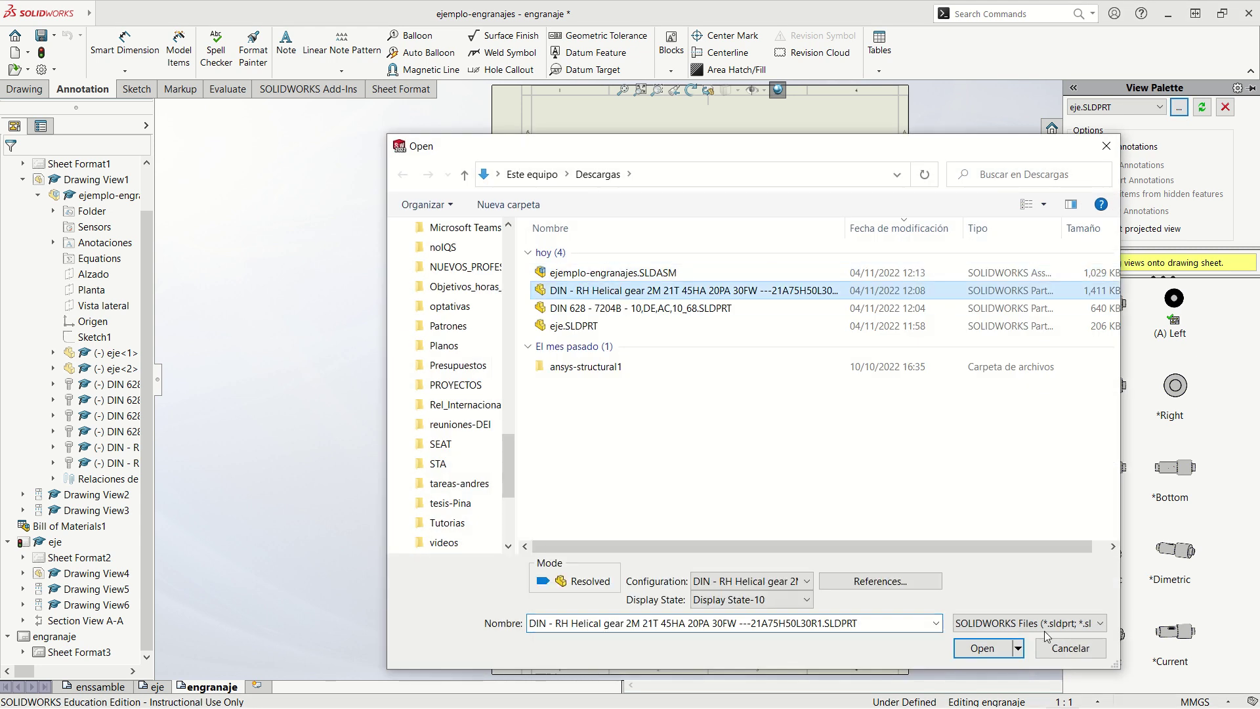
{"action": "left_click", "coordinate": [998, 648]}
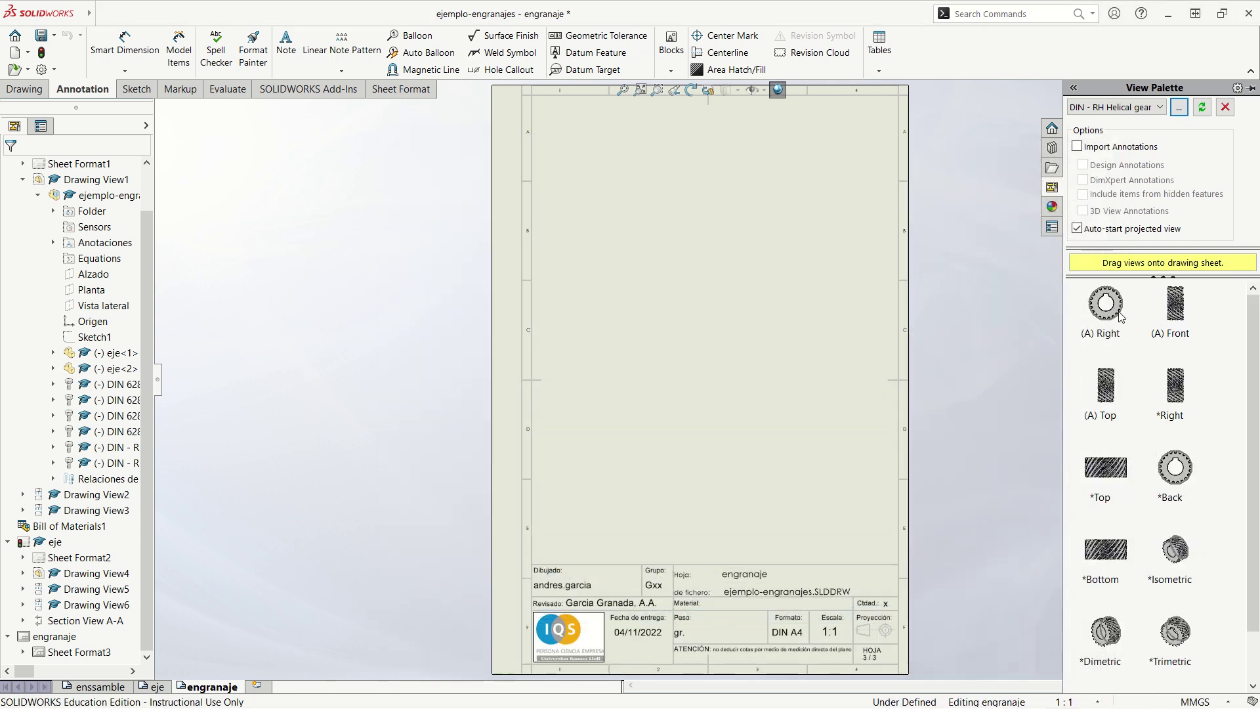
{"action": "left_click_drag", "start_coordinate": [1119, 315], "coordinate": [660, 213]}
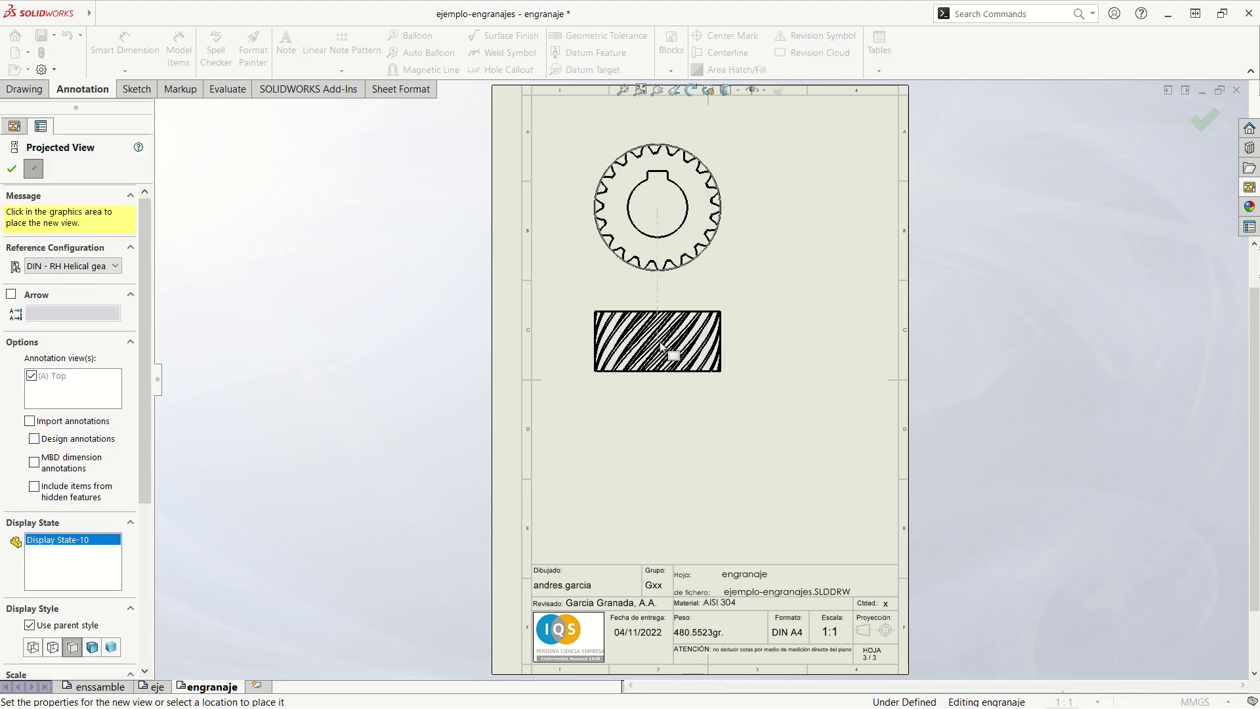
{"action": "left_click", "coordinate": [662, 343]}
{"action": "key", "text": "Escape"}
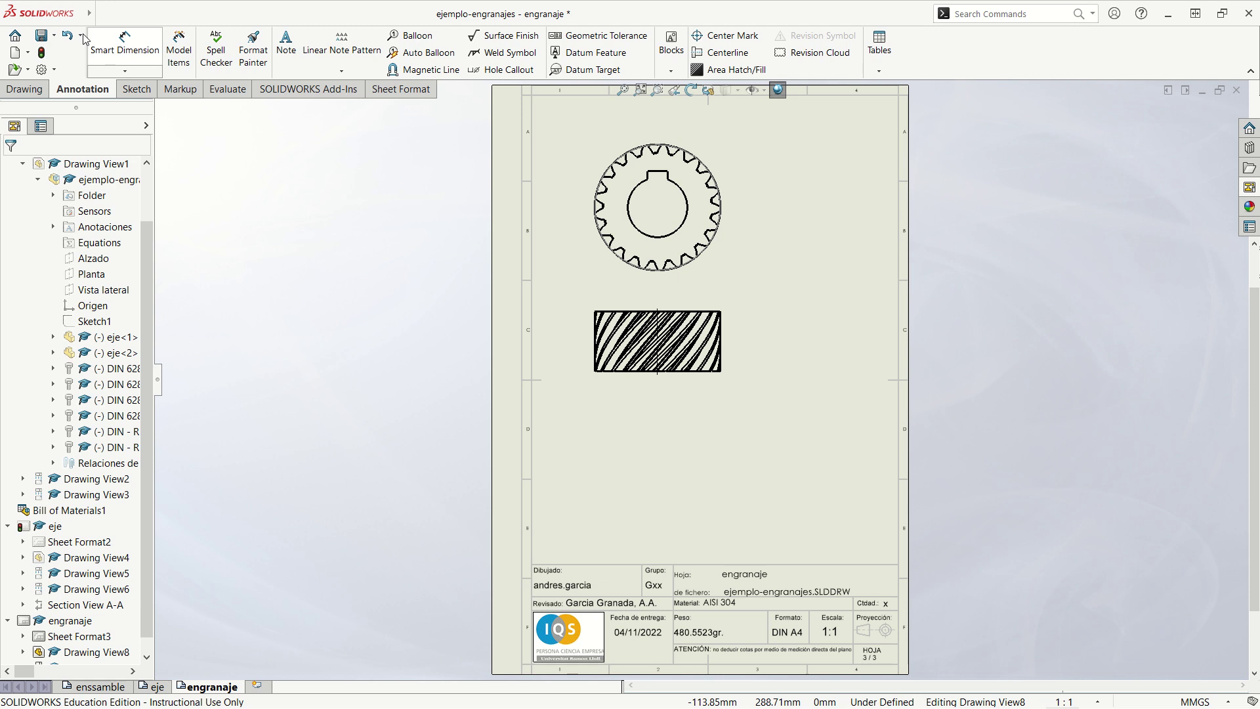
- Insert a blank general table with 2 columns and 5 rows on the engranaje sheet
{"action": "mouse_move", "coordinate": [89, 14]}
{"action": "left_click", "coordinate": [186, 15]}
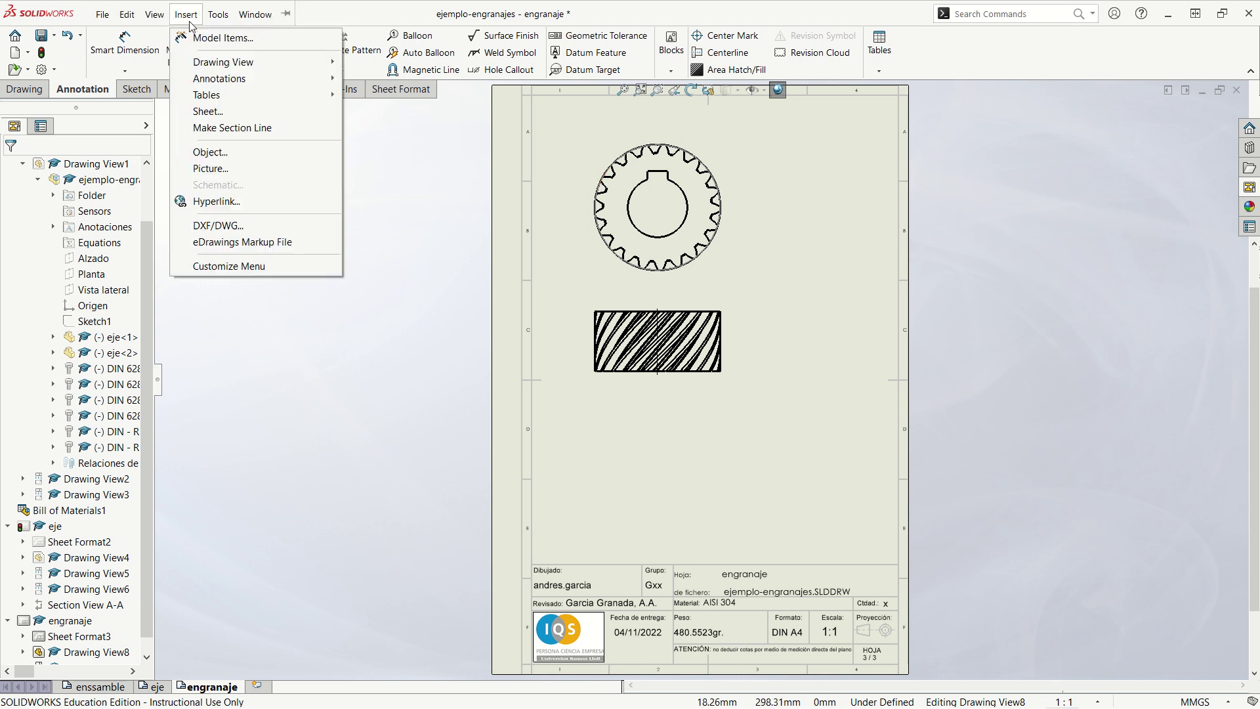
{"action": "mouse_move", "coordinate": [227, 94]}
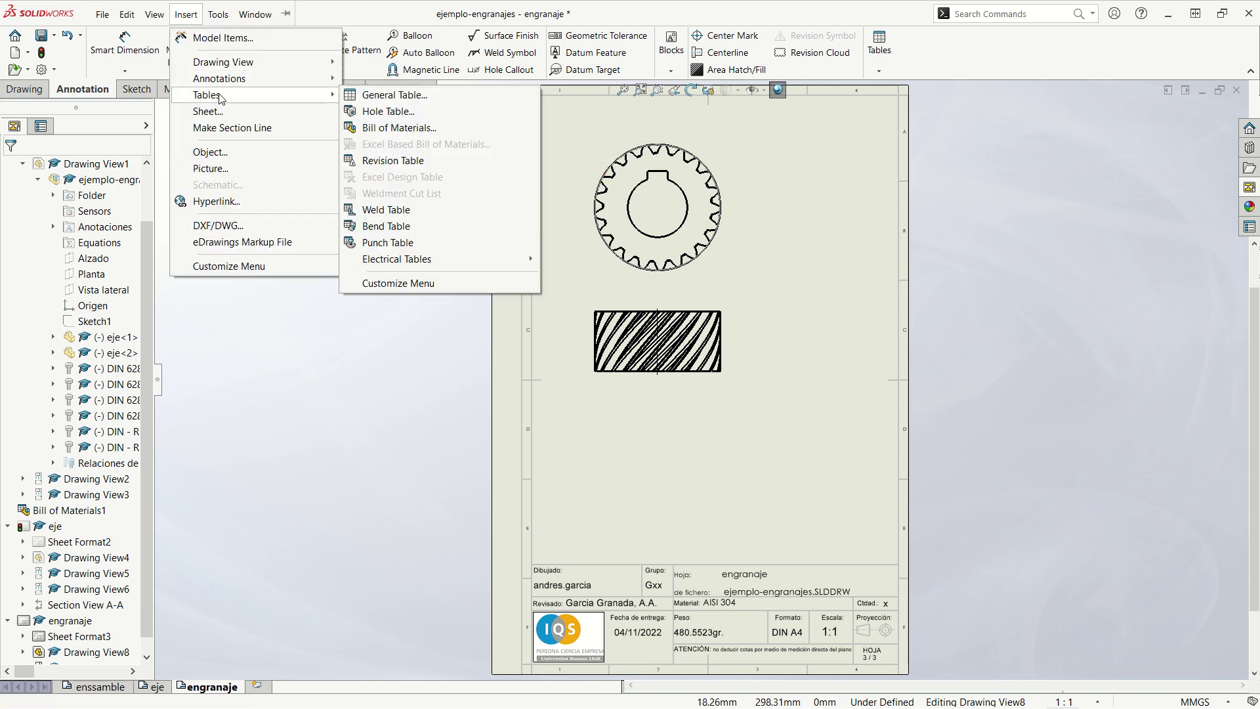
{"action": "left_click", "coordinate": [370, 97]}
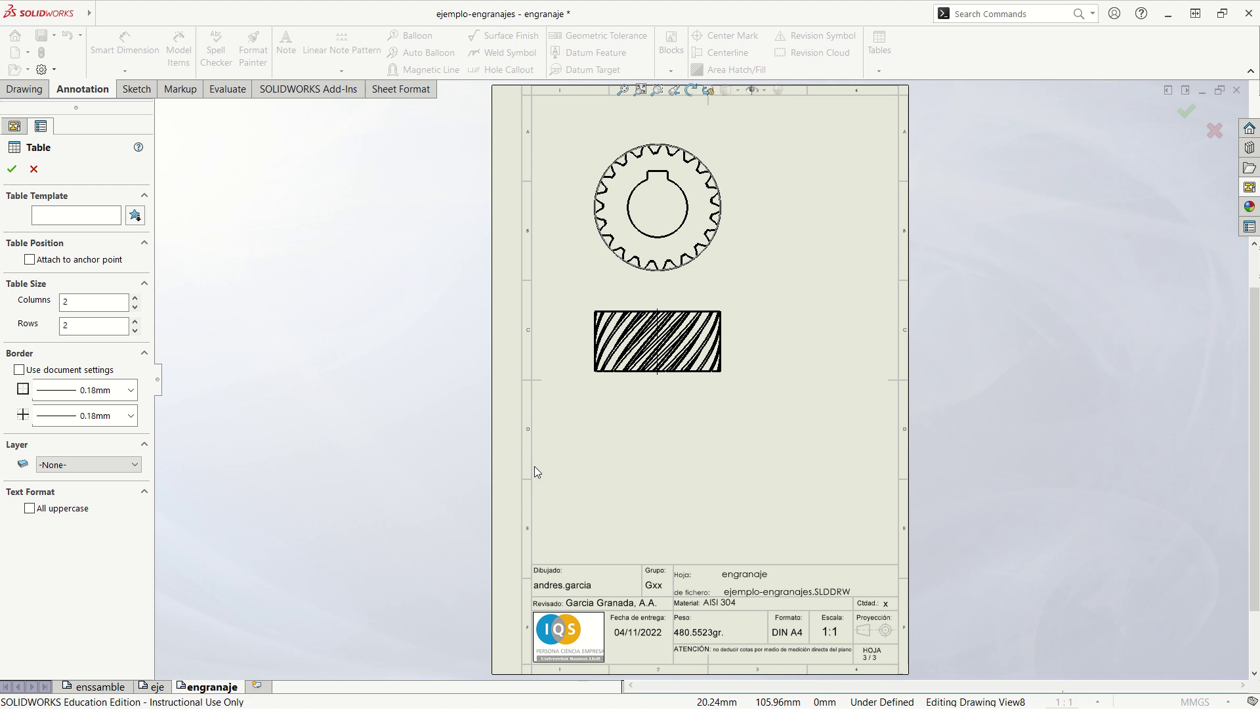
{"action": "double_click", "coordinate": [93, 323]}
{"action": "type", "text": "5"}
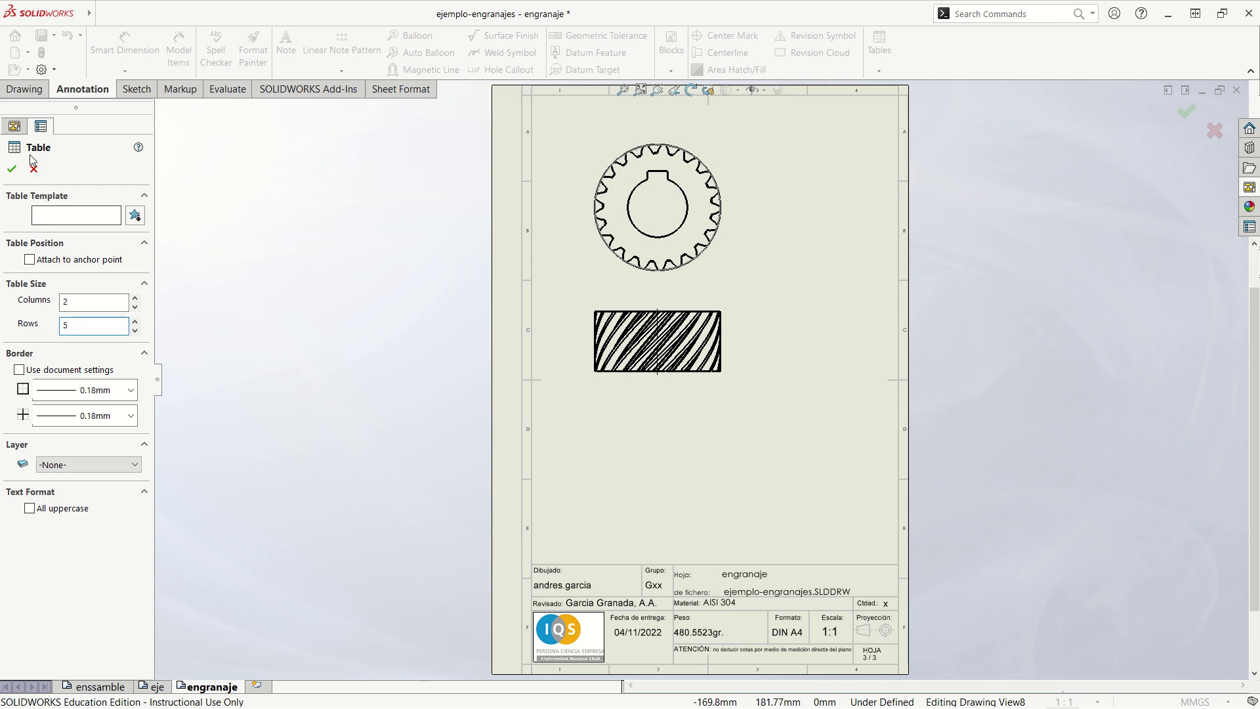
{"action": "left_click", "coordinate": [12, 169]}
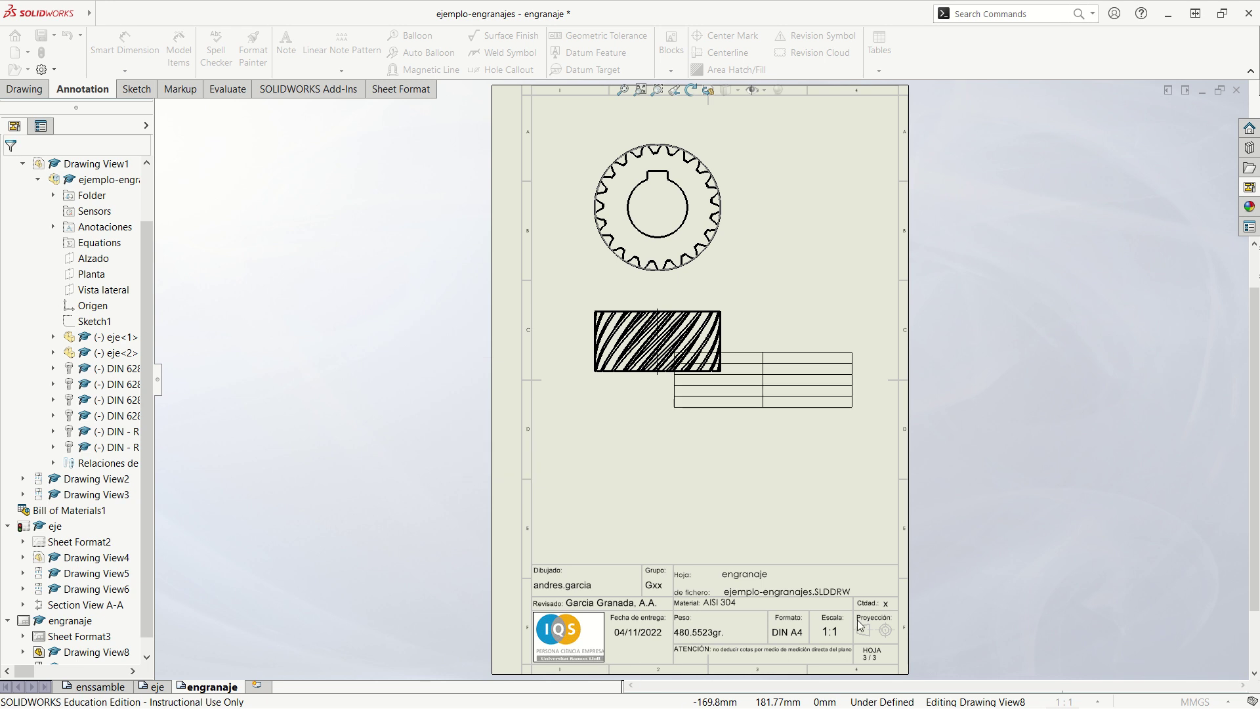
{"action": "left_click", "coordinate": [579, 421]}
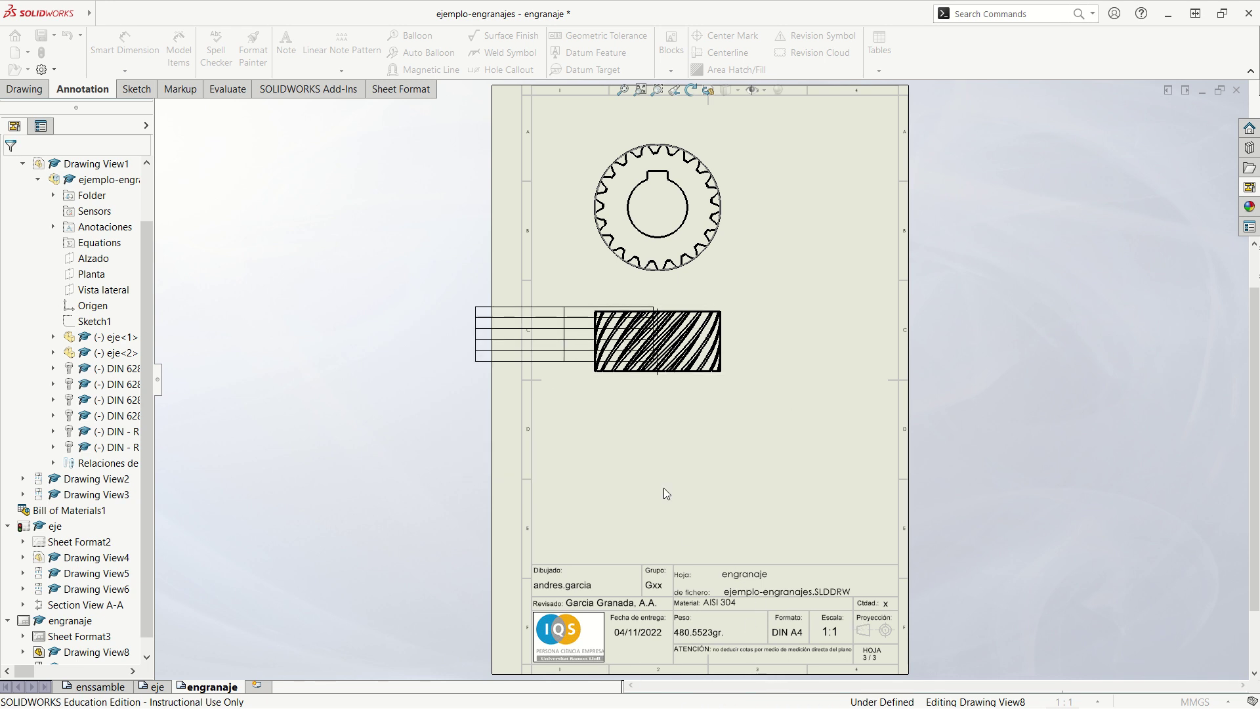
{"action": "left_click", "coordinate": [978, 522]}
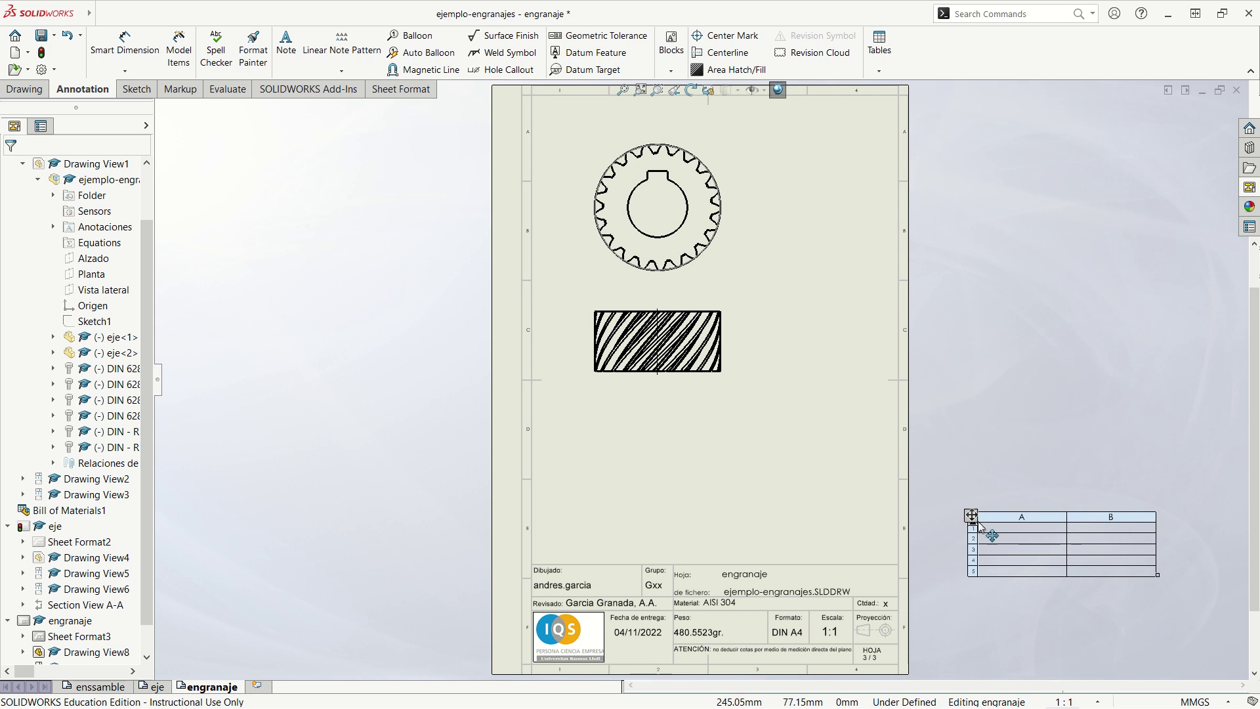
- Move the table above the title block and enter m = 2 and z = 21
{"action": "left_click_drag", "start_coordinate": [972, 516], "coordinate": [540, 504]}
{"action": "left_click", "coordinate": [541, 508]}
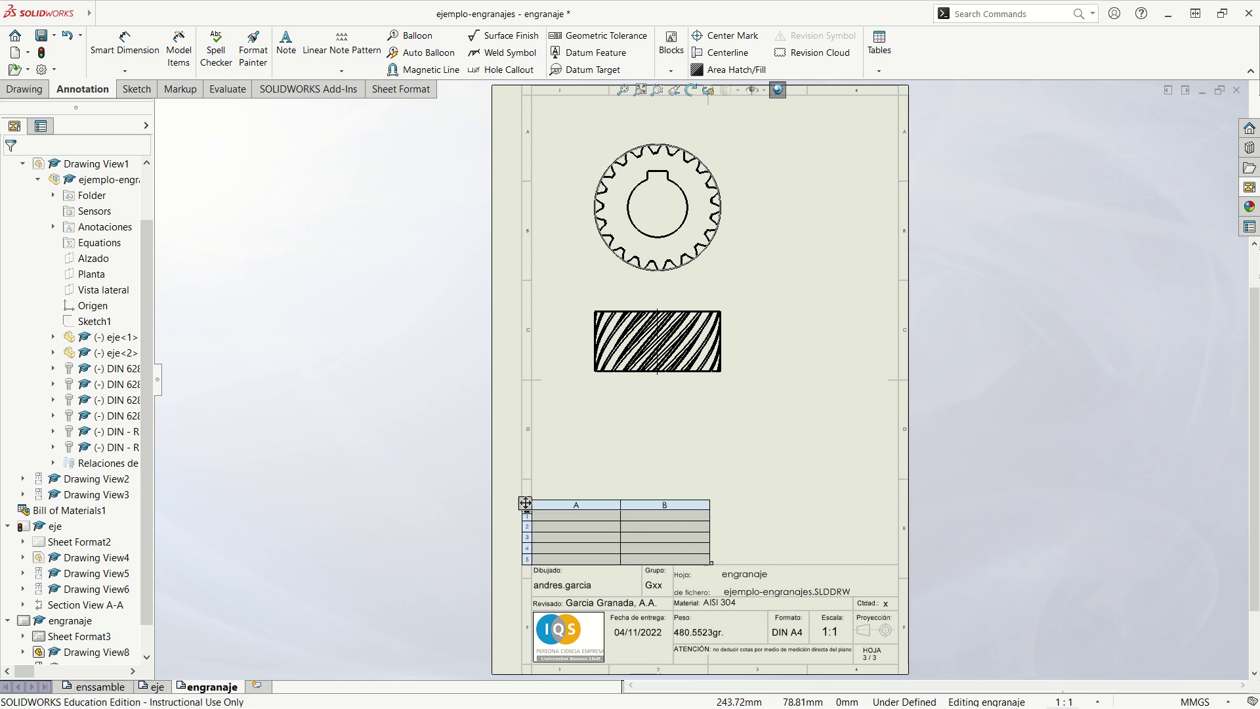
{"action": "type", "text": "m"}
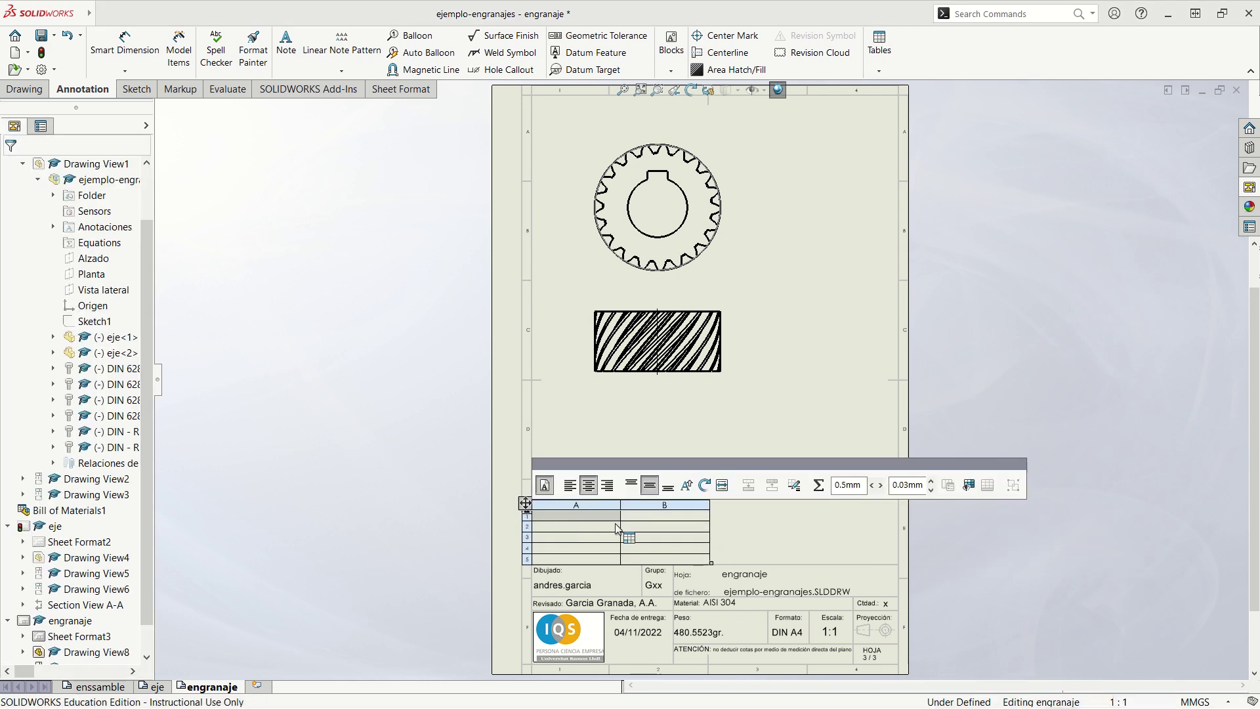
{"action": "left_click", "coordinate": [644, 523]}
{"action": "type", "text": "2"}
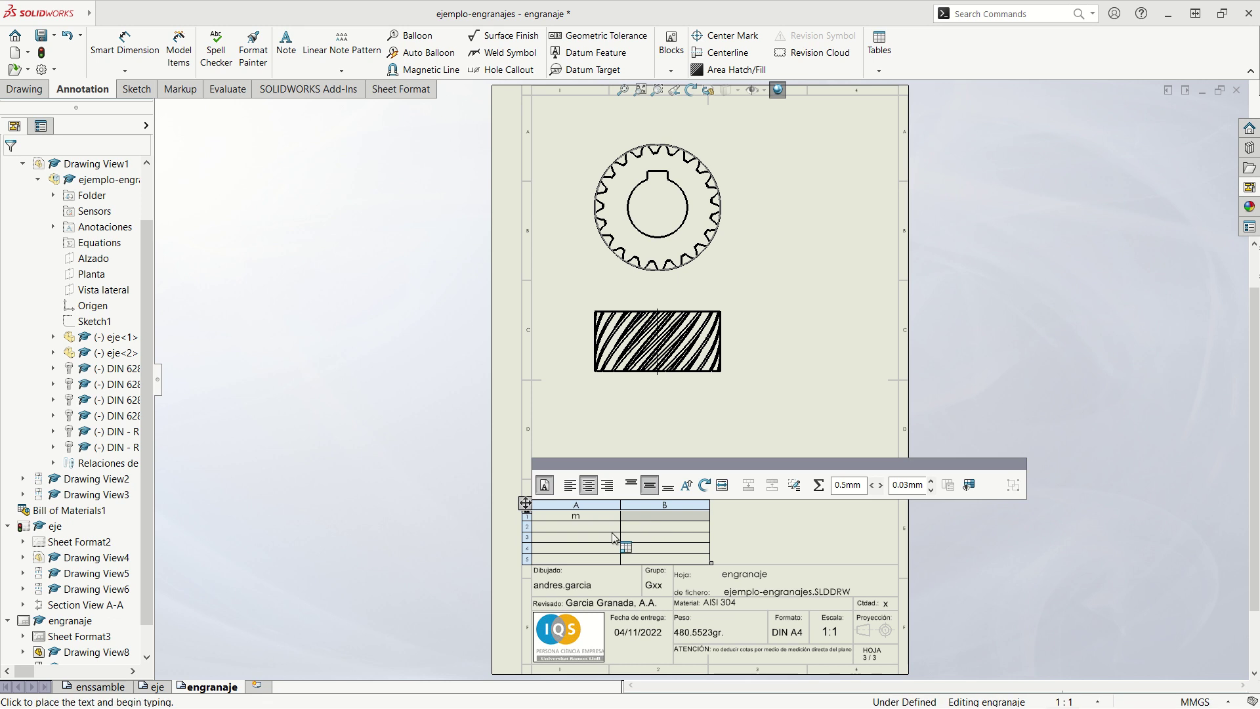
{"action": "left_click", "coordinate": [577, 534]}
{"action": "type", "text": "z"}
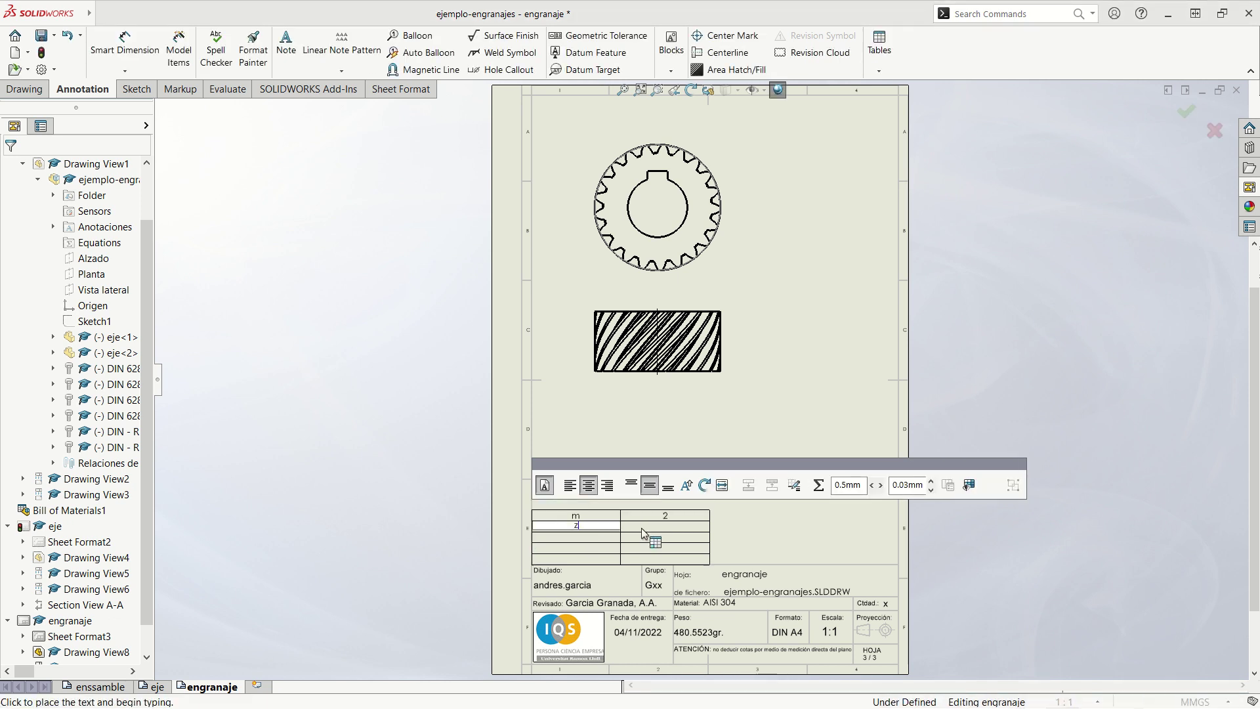
{"action": "left_click", "coordinate": [661, 533]}
{"action": "type", "text": "21"}
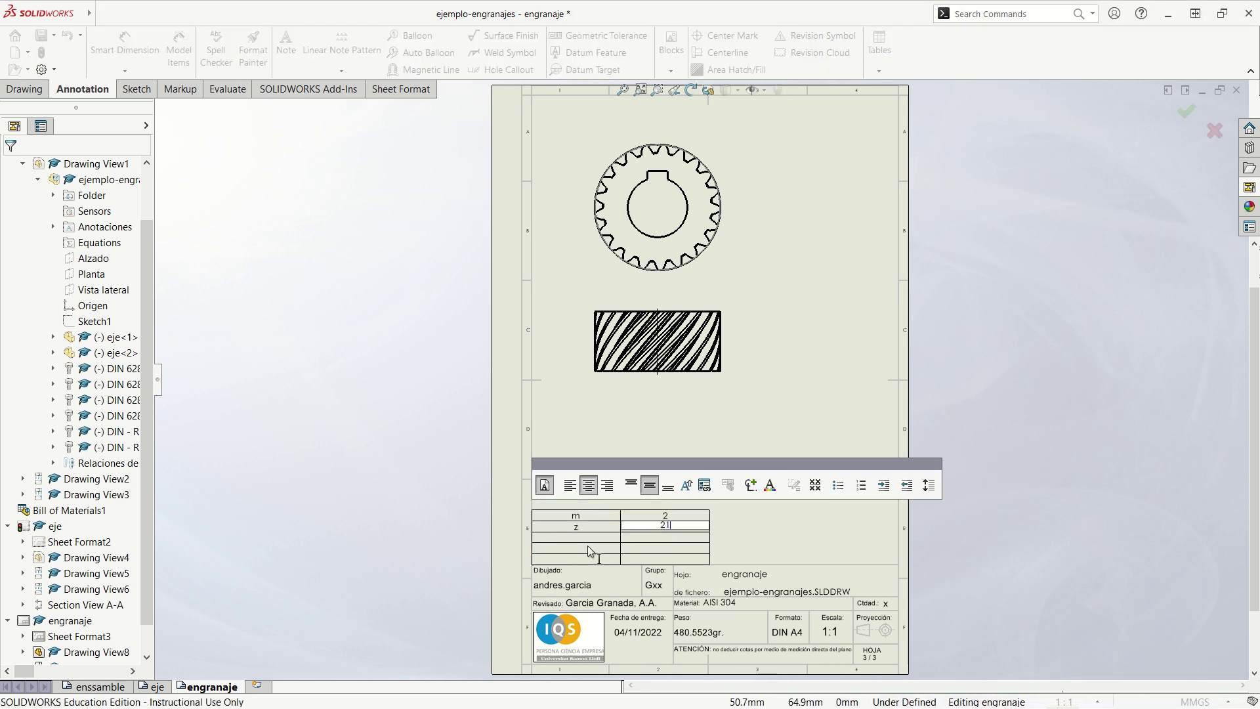
- Enter b = 45 in the table's third row
{"action": "left_click", "coordinate": [575, 538]}
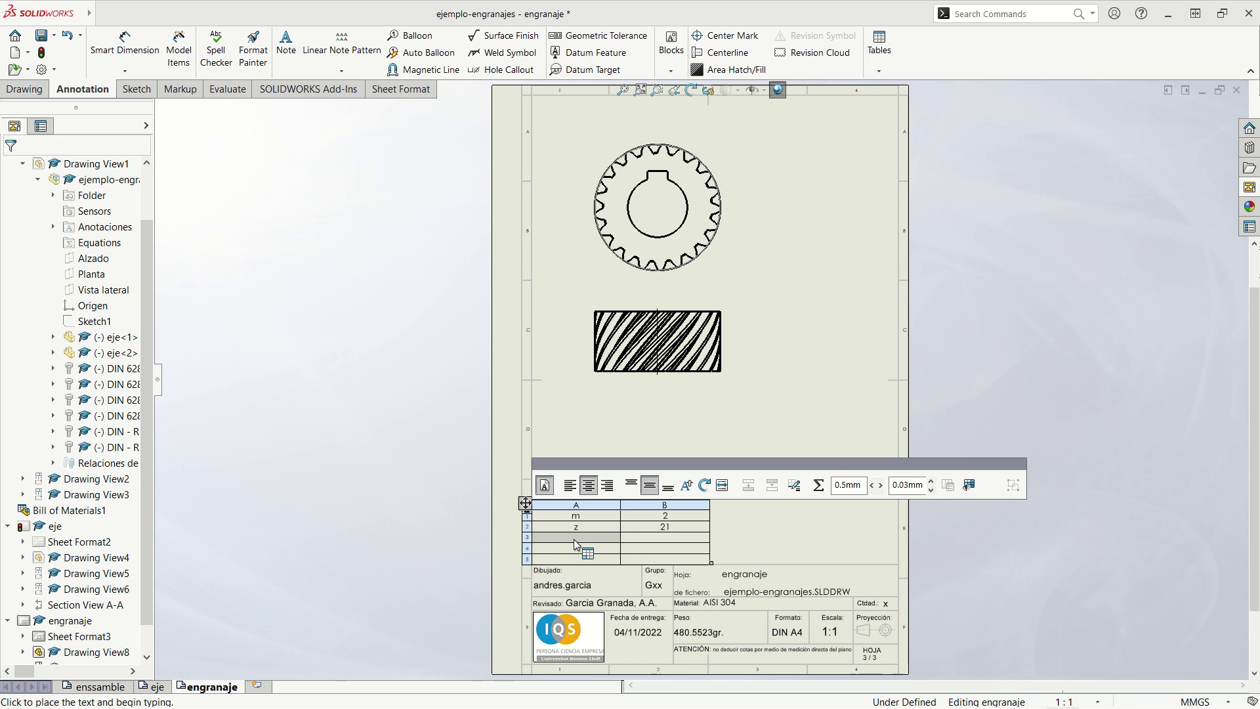
{"action": "type", "text": "d"}
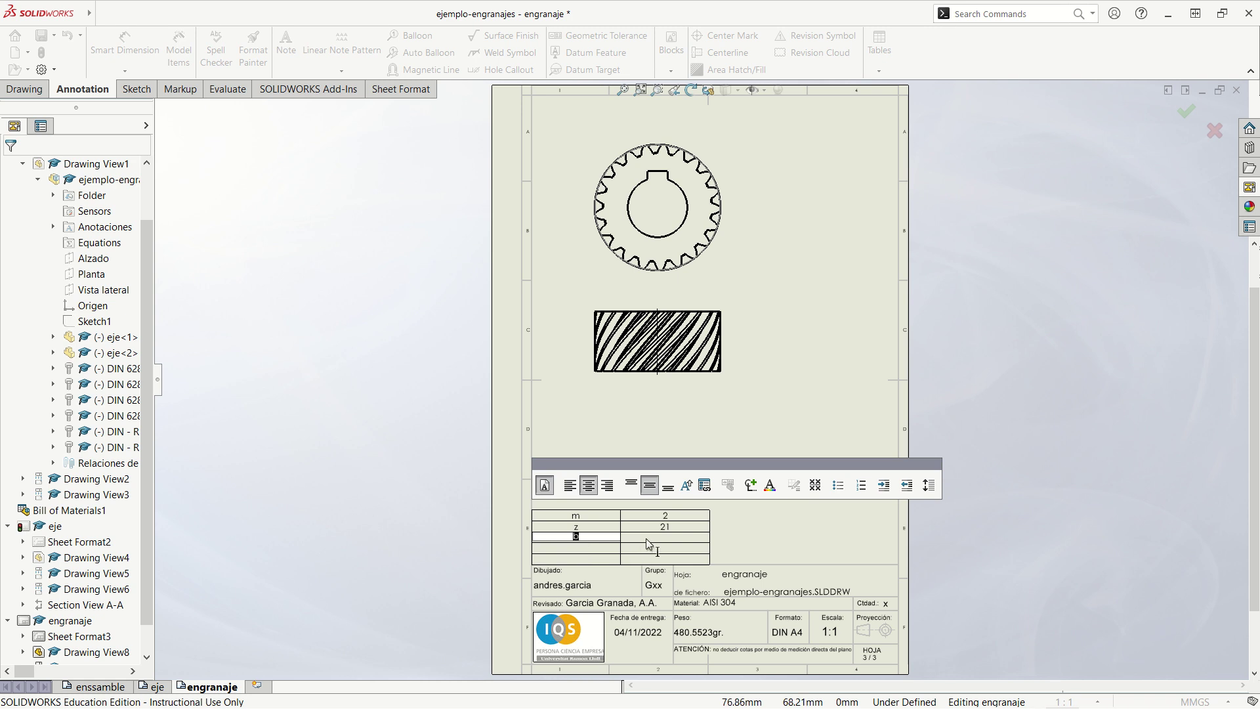
{"action": "left_click", "coordinate": [664, 542]}
{"action": "double_click", "coordinate": [664, 542]}
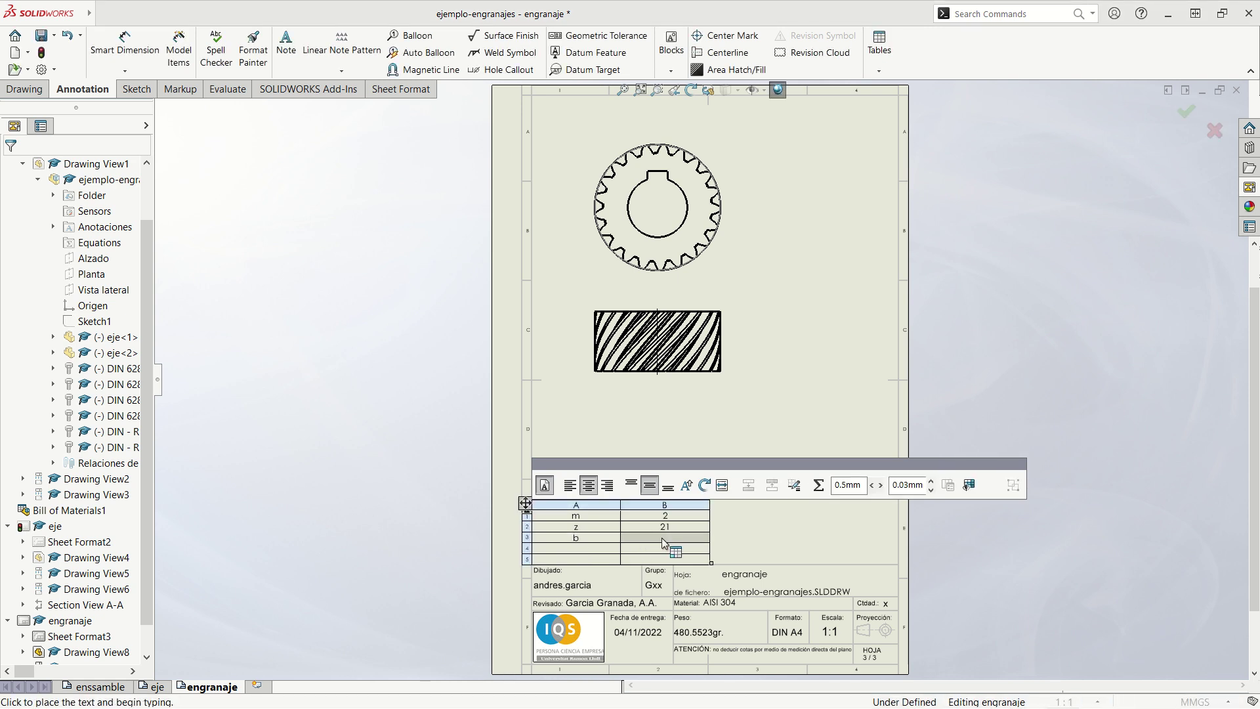
{"action": "type", "text": "45"}
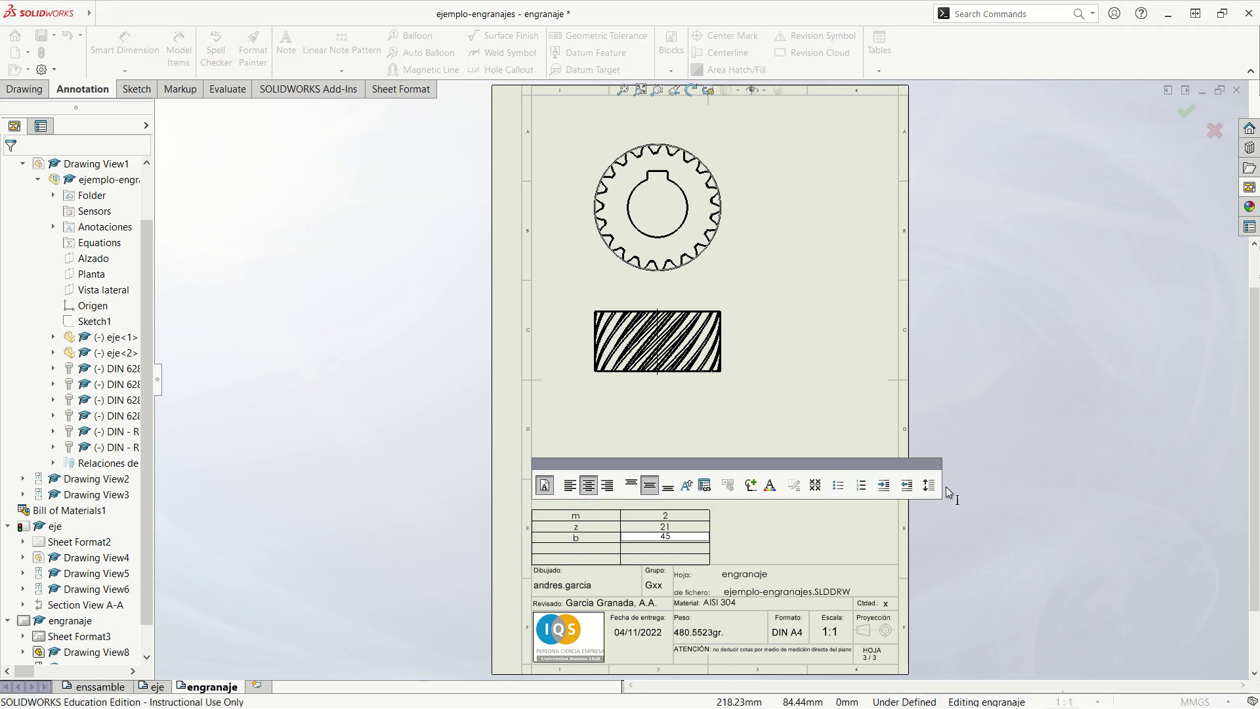
{"action": "left_click", "coordinate": [1034, 394]}
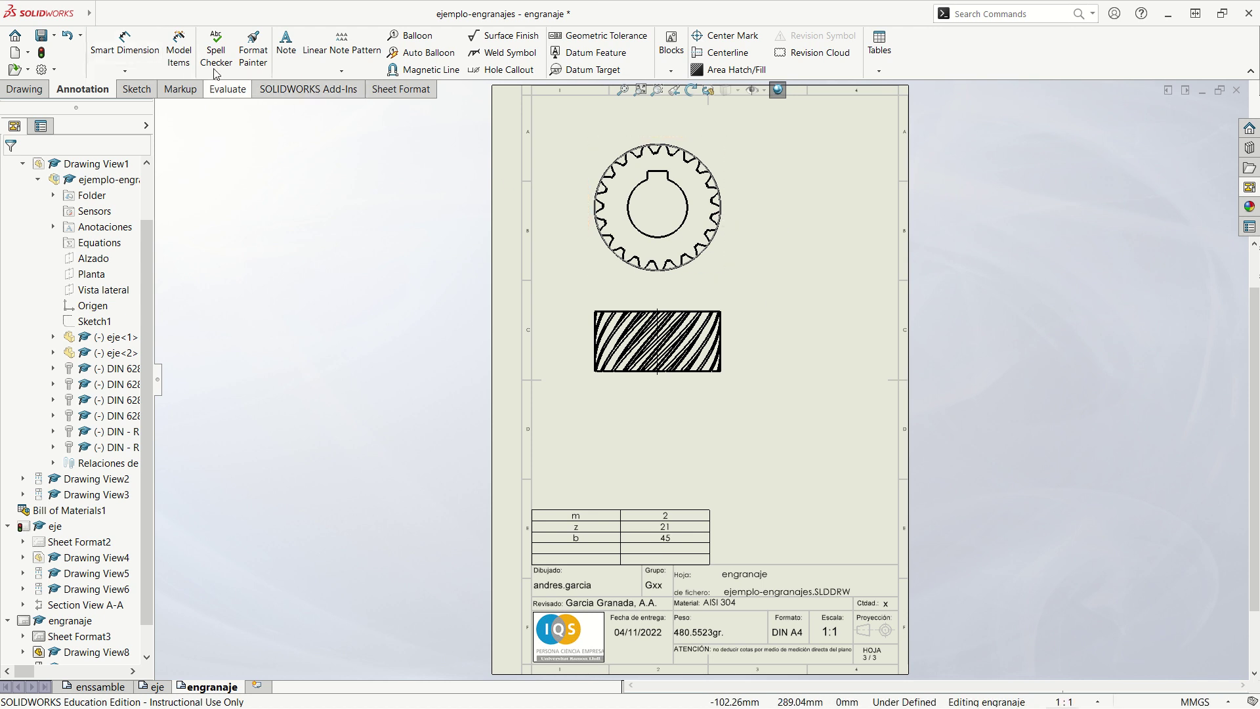
{"action": "left_click", "coordinate": [725, 273]}
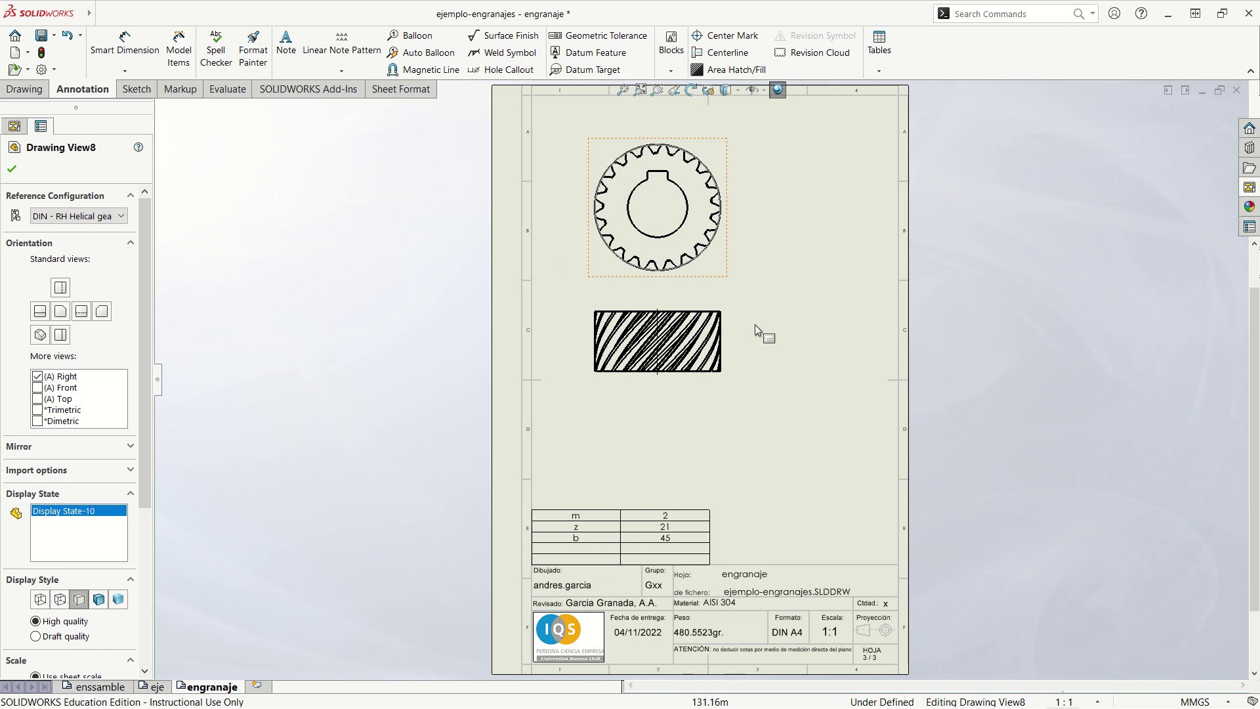
{"action": "left_click", "coordinate": [789, 305]}
{"action": "left_click", "coordinate": [178, 52]}
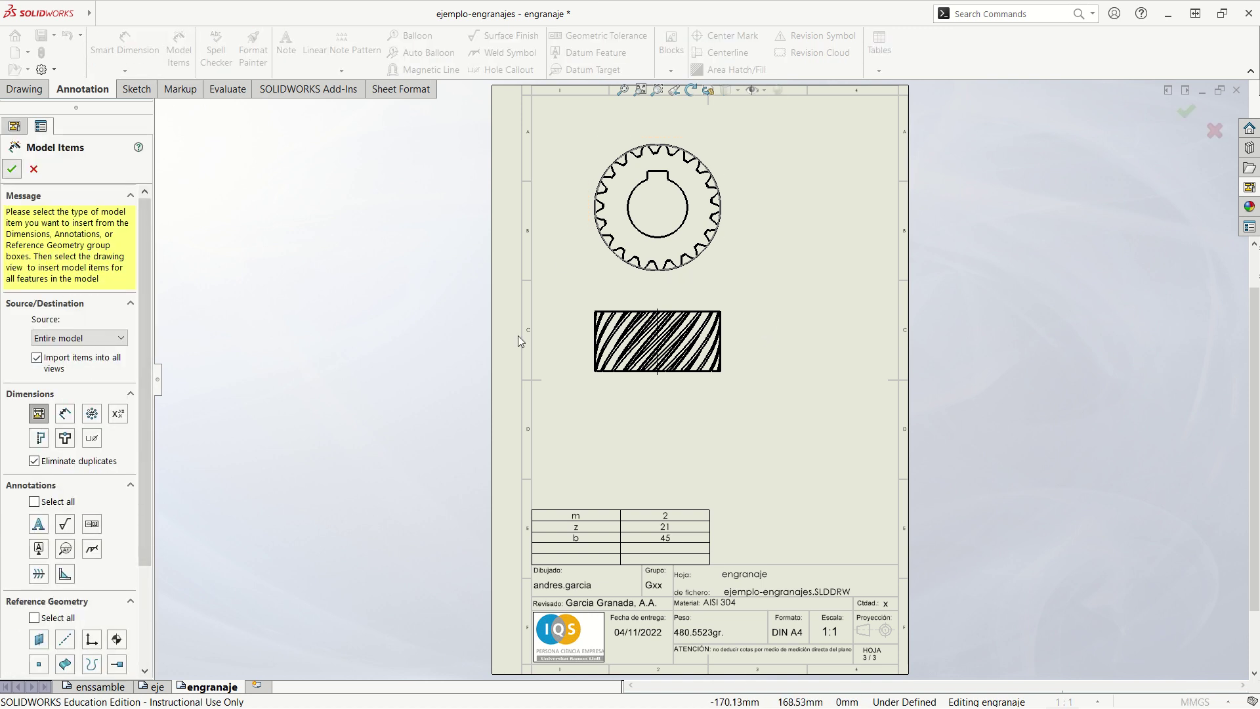
{"action": "key", "text": "Return"}
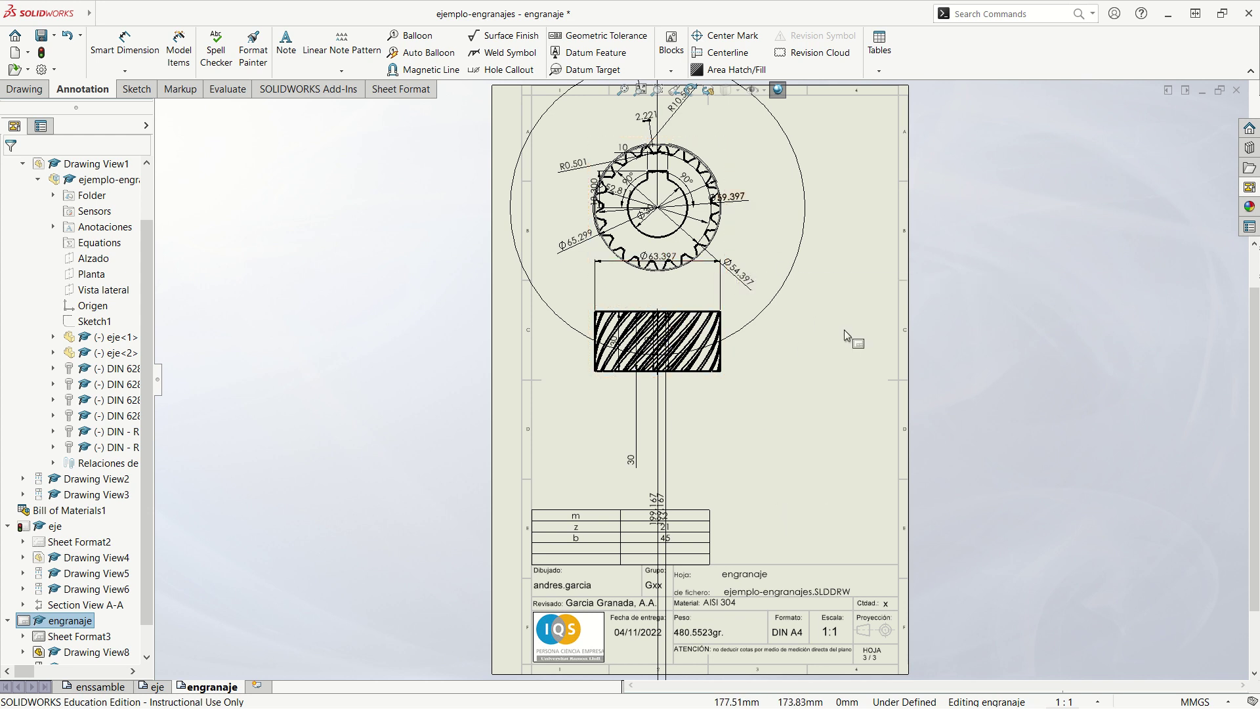
{"action": "key", "text": "ctrl+z"}
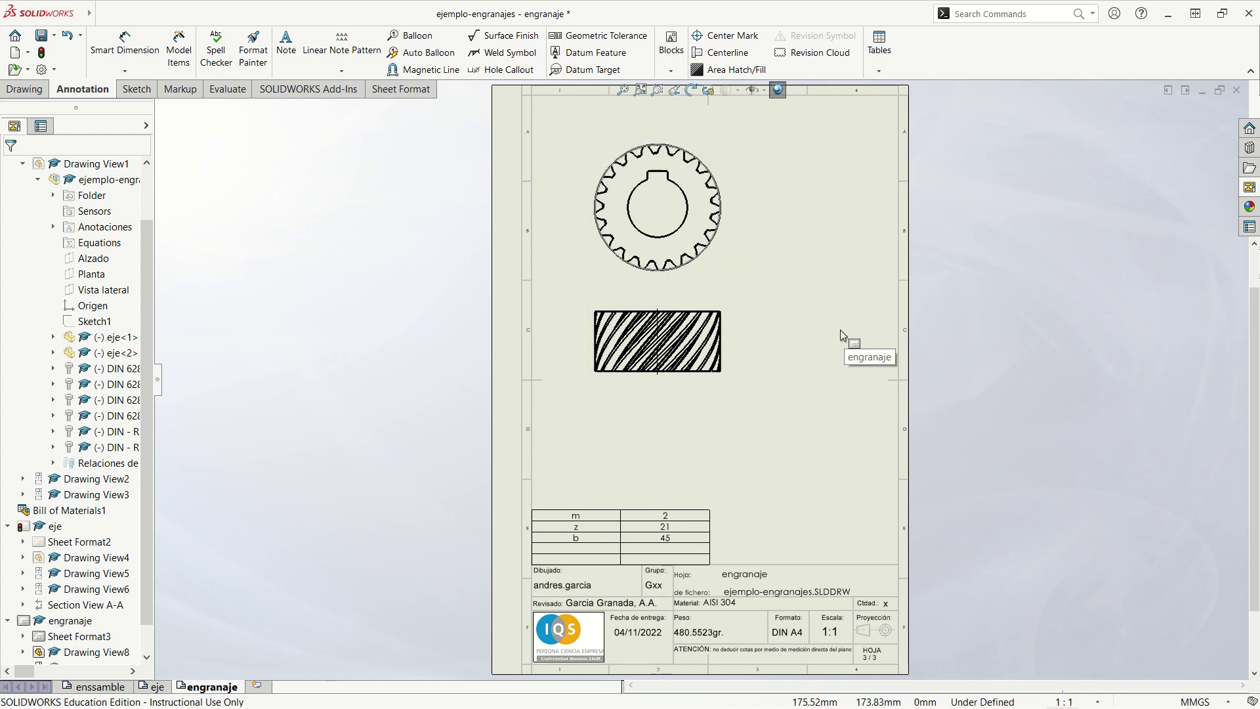
- Dimension the gear's bore circle with a diameter leader, showing Ø30
{"action": "left_click", "coordinate": [121, 43]}
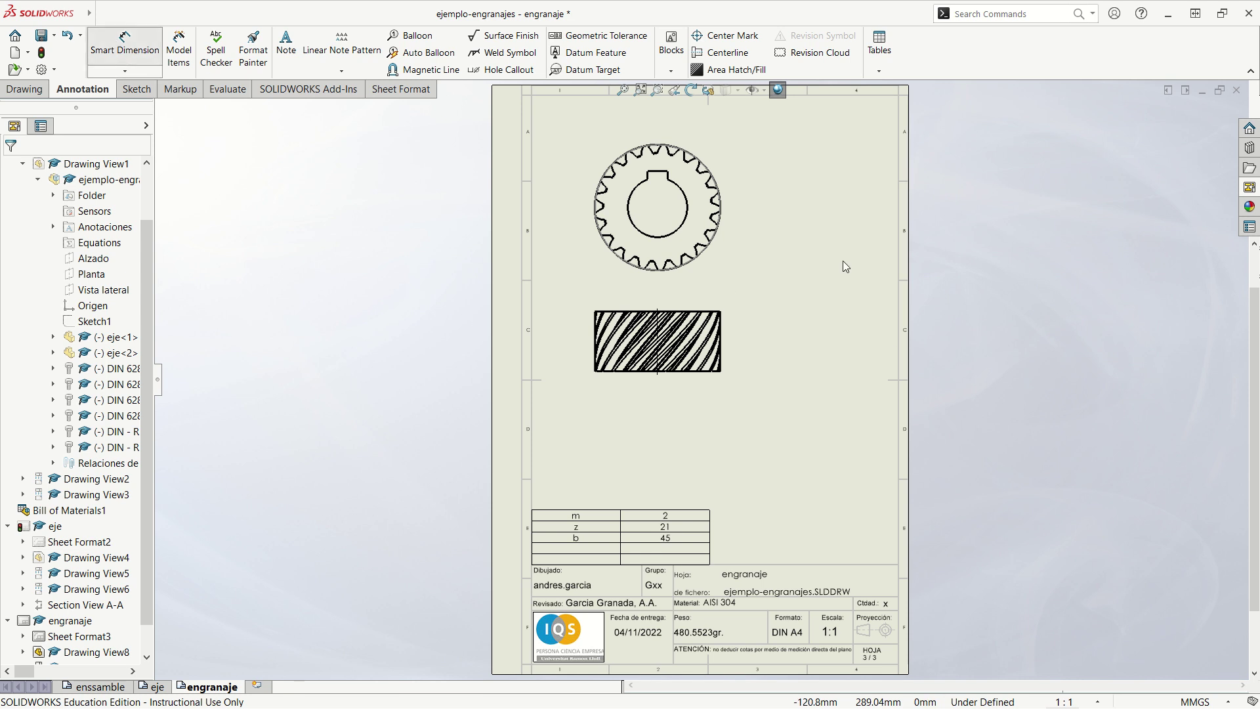
{"action": "left_click", "coordinate": [633, 202]}
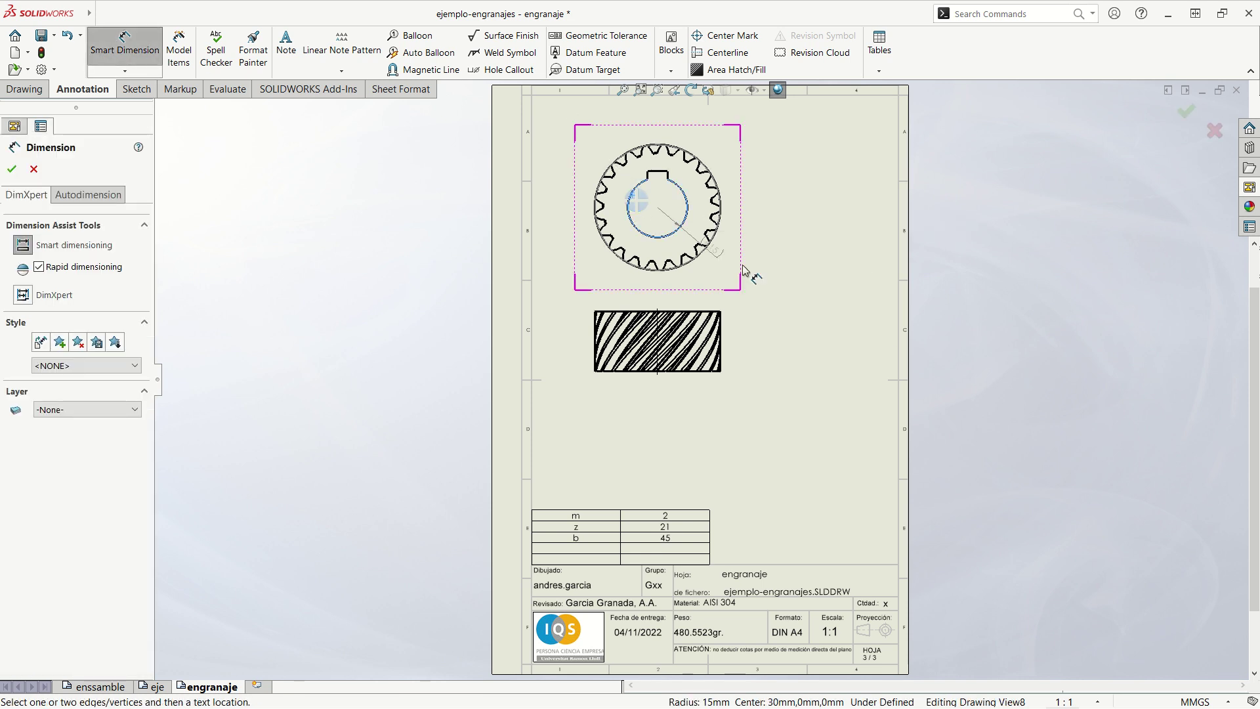
{"action": "left_click", "coordinate": [772, 282]}
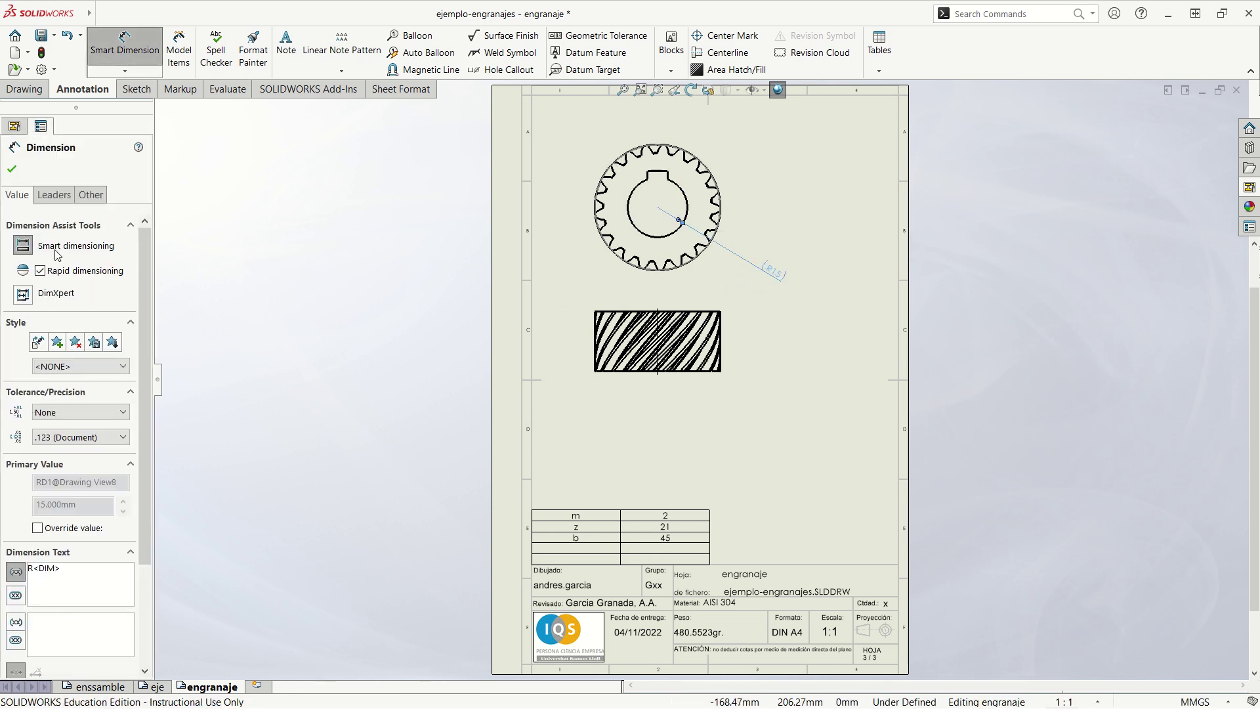
{"action": "left_click", "coordinate": [55, 195]}
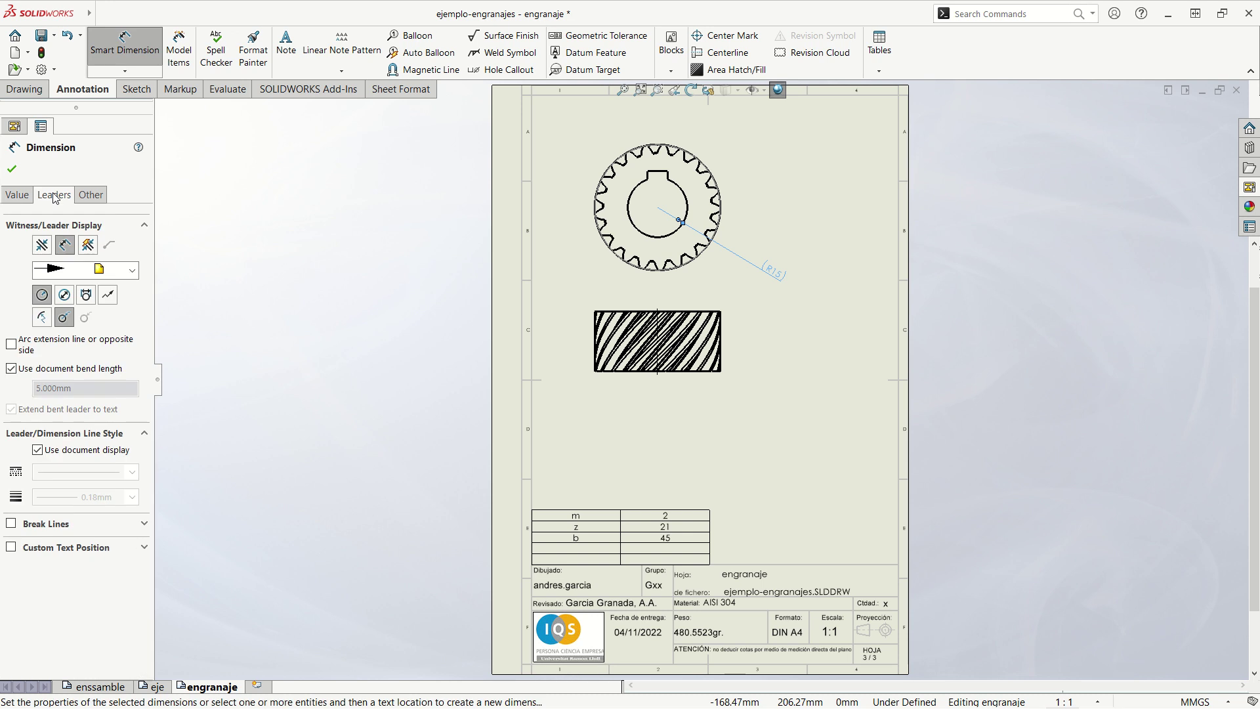
{"action": "left_click", "coordinate": [64, 295]}
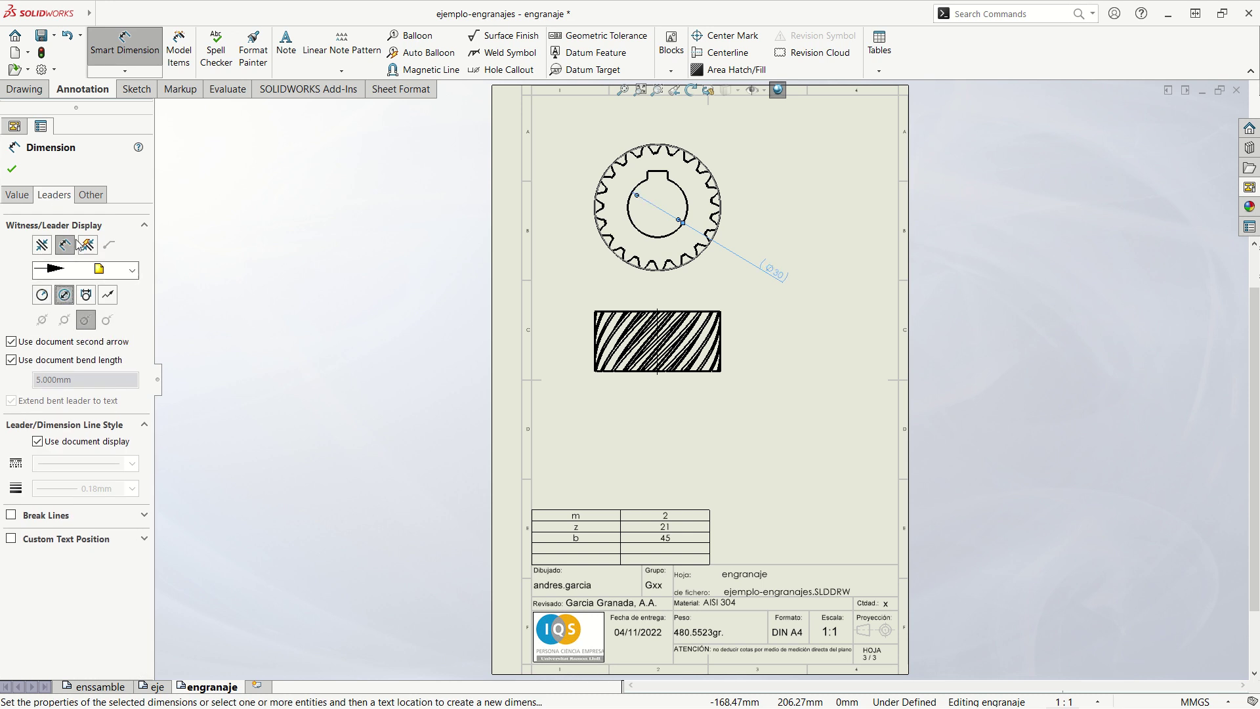
{"action": "left_click", "coordinate": [12, 170]}
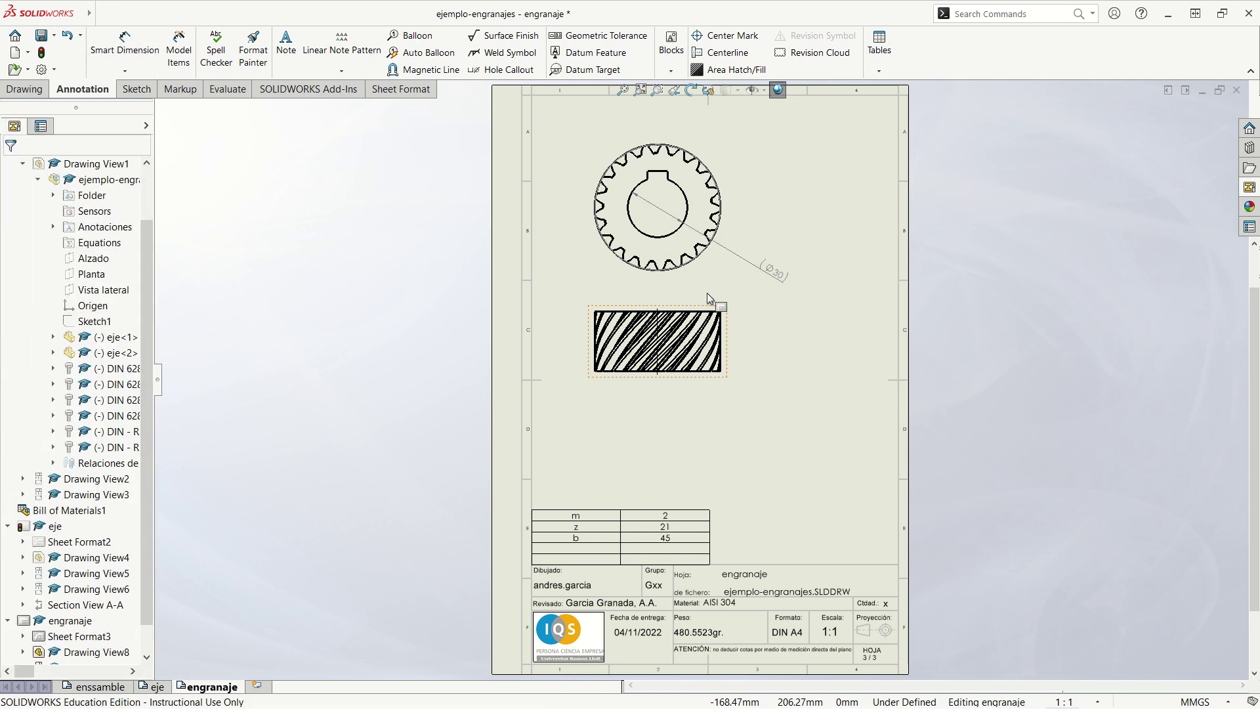
- Remove the parentheses from the Ø30 bore dimension and return to the enssamble sheet
{"action": "left_click", "coordinate": [774, 272]}
{"action": "left_click", "coordinate": [15, 474]}
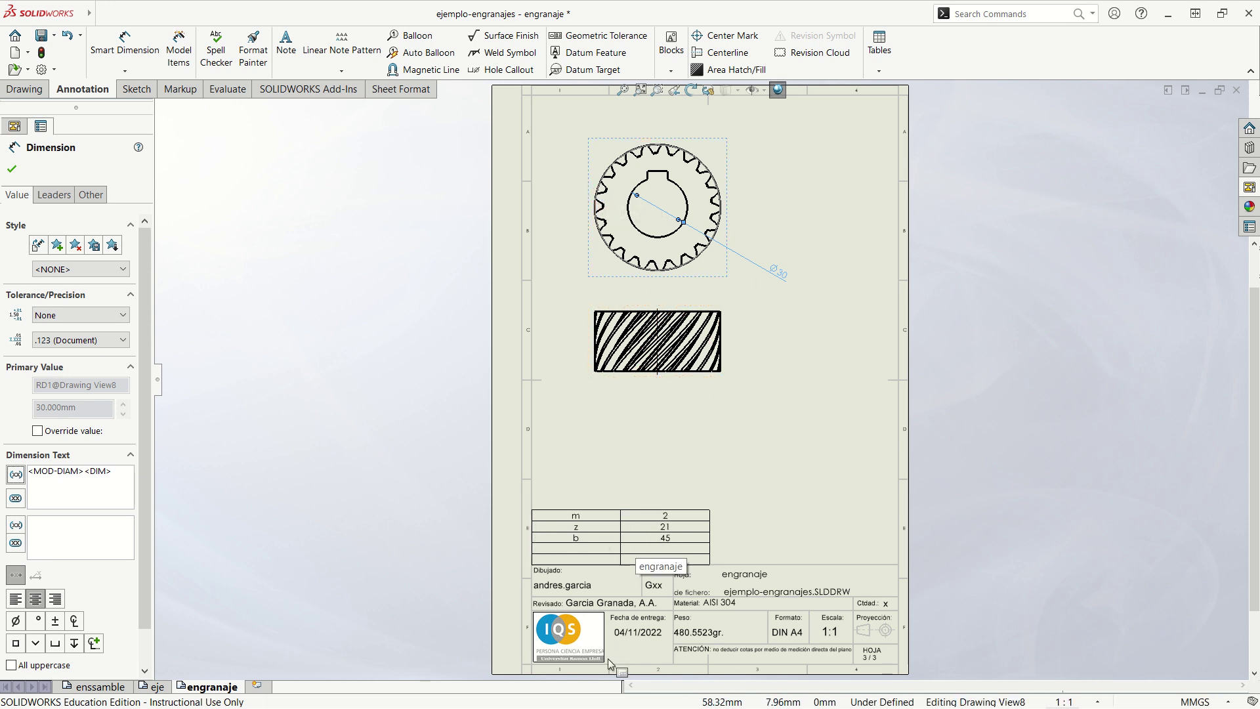
{"action": "left_click", "coordinate": [105, 686]}
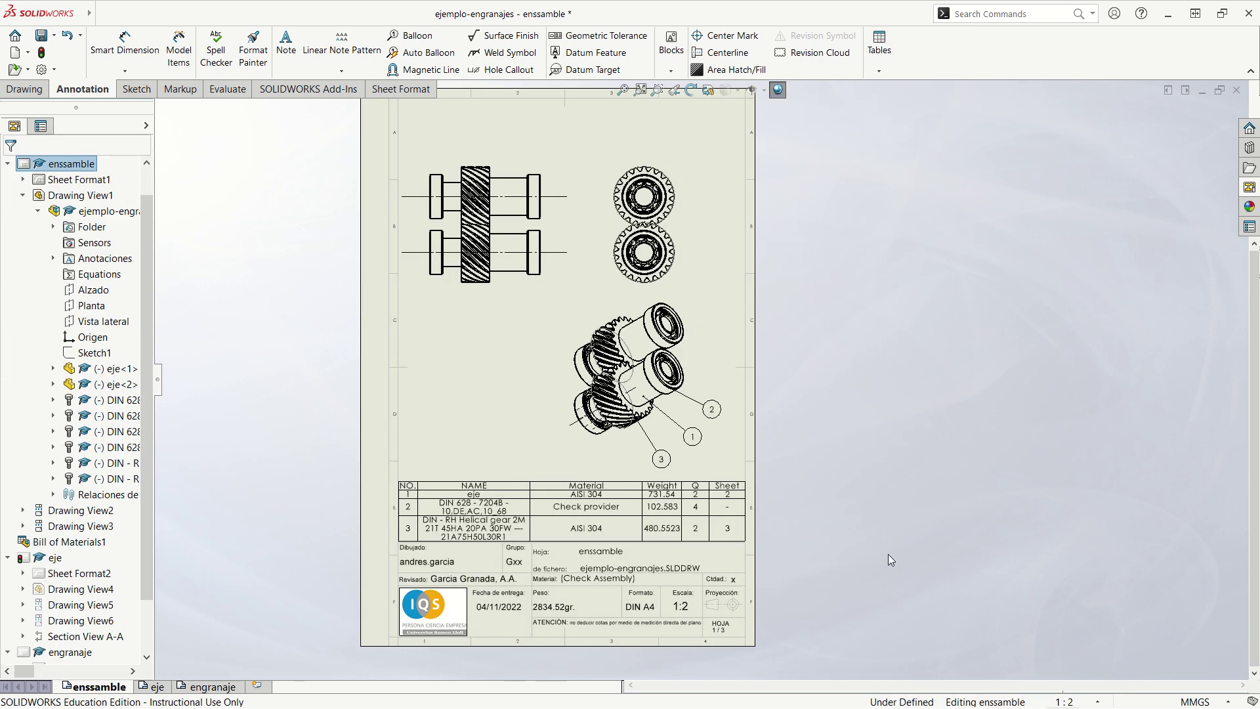
{"action": "mouse_move", "coordinate": [59, 12]}
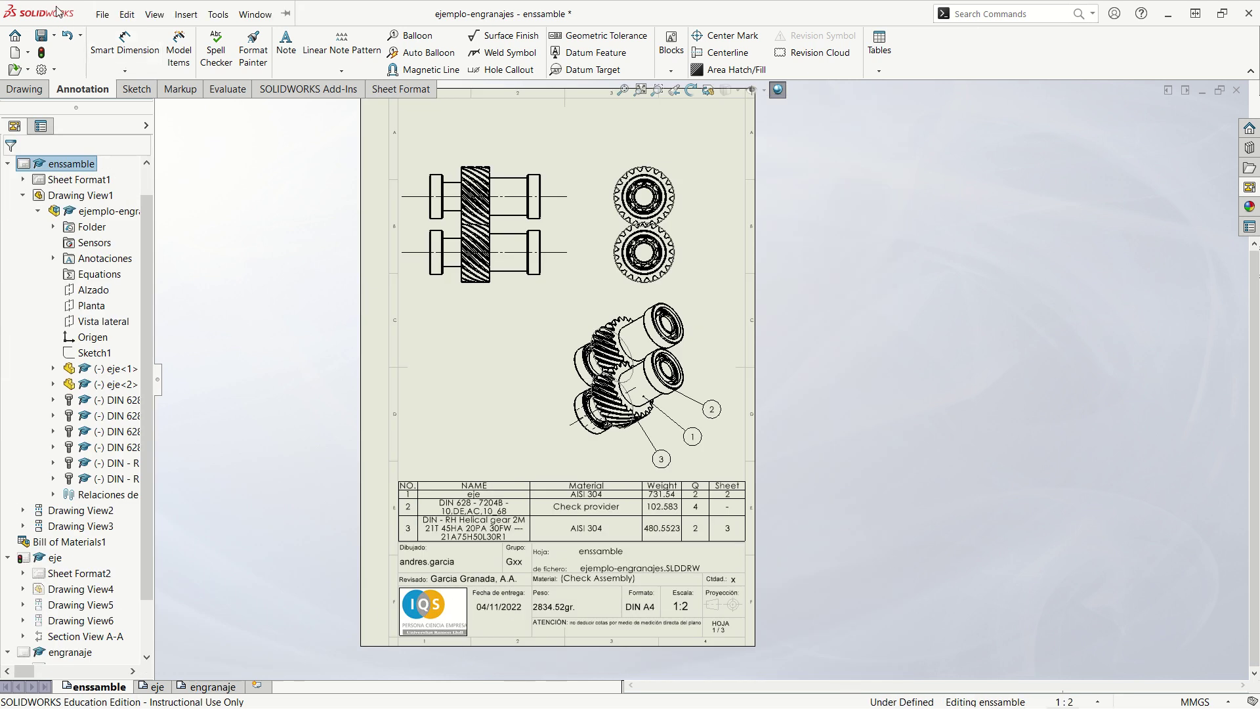
- Save the drawing as ejemplo-engranajes.SLDDRW
{"action": "left_click", "coordinate": [99, 14]}
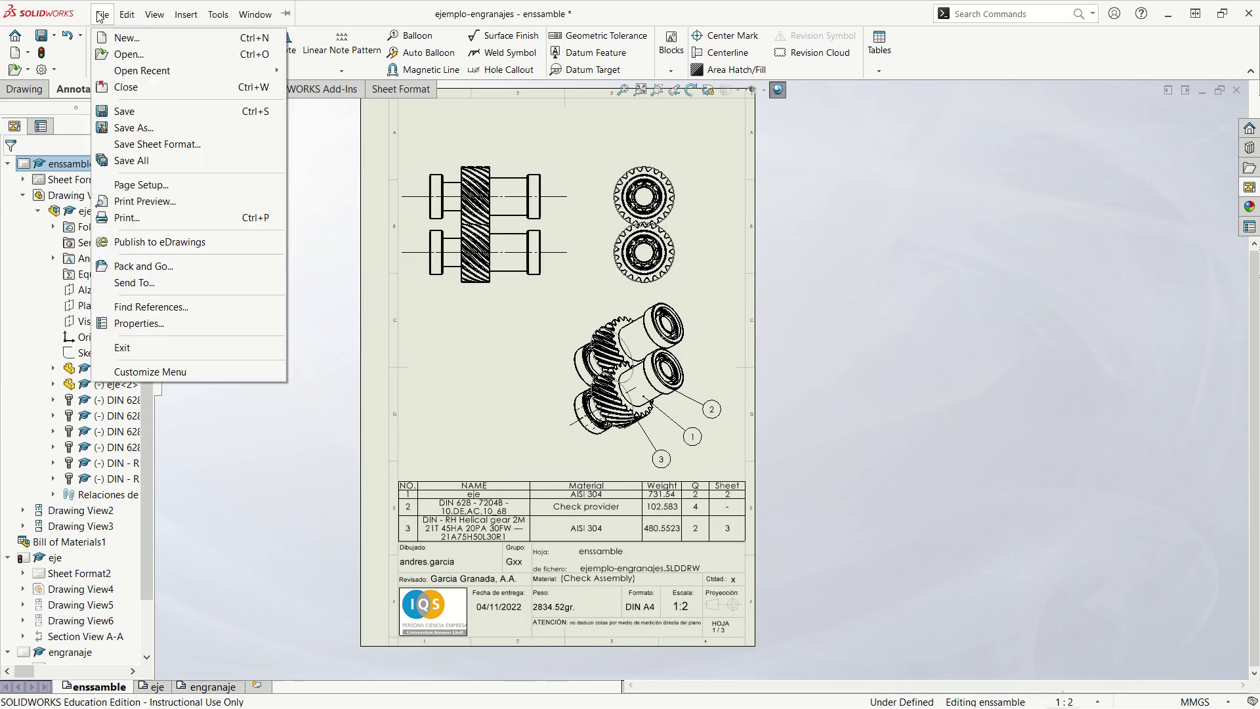
{"action": "left_click", "coordinate": [124, 111]}
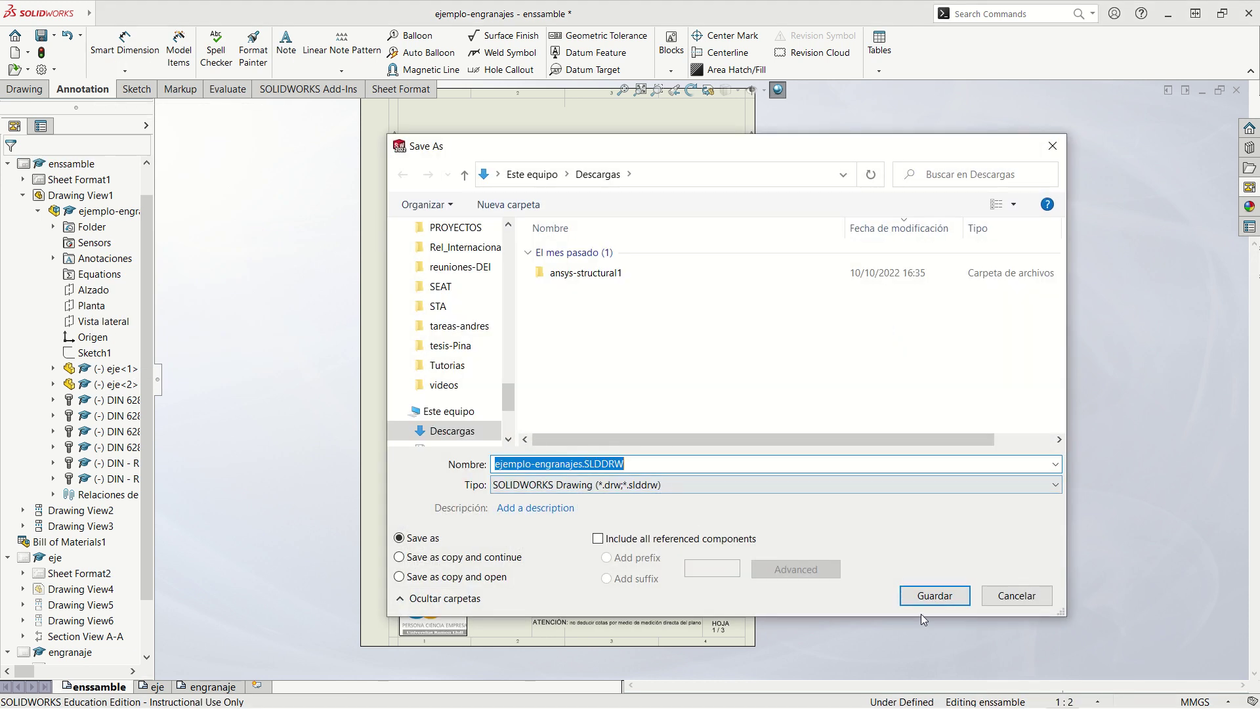
{"action": "left_click", "coordinate": [929, 594]}
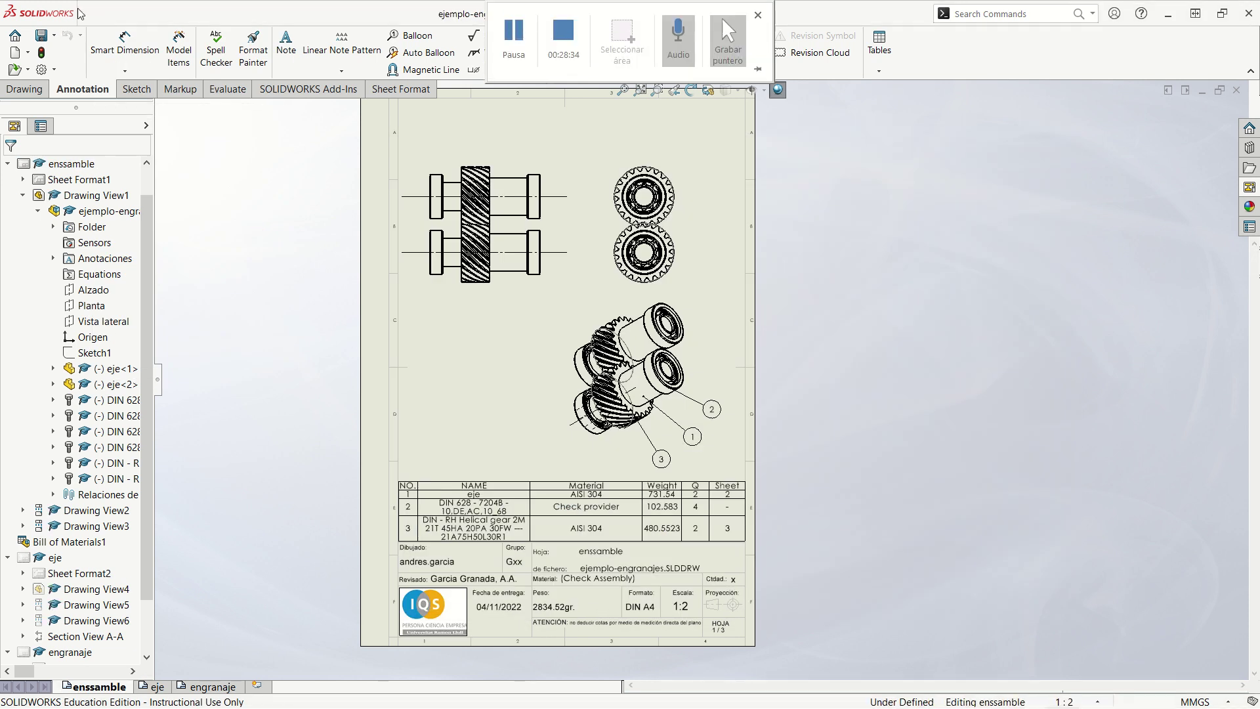
- Export all three drawing sheets to ejemplo-engranajes.pdf
{"action": "left_click", "coordinate": [100, 14]}
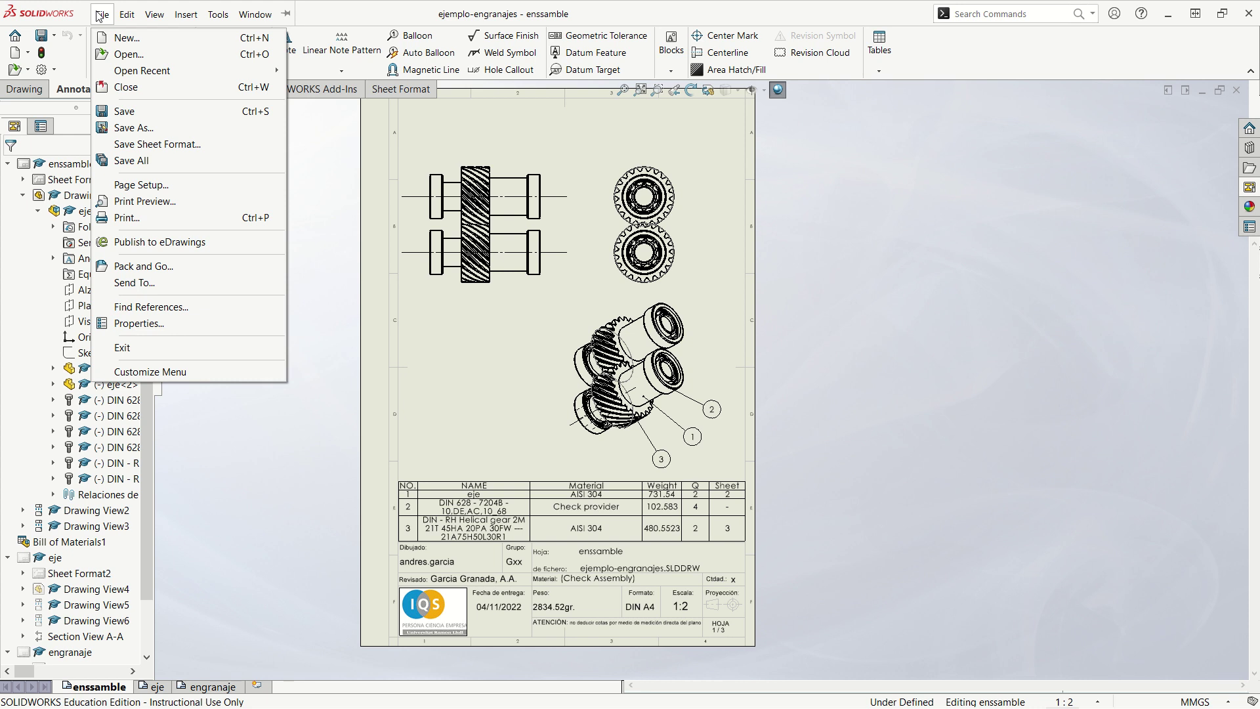
{"action": "left_click", "coordinate": [138, 127]}
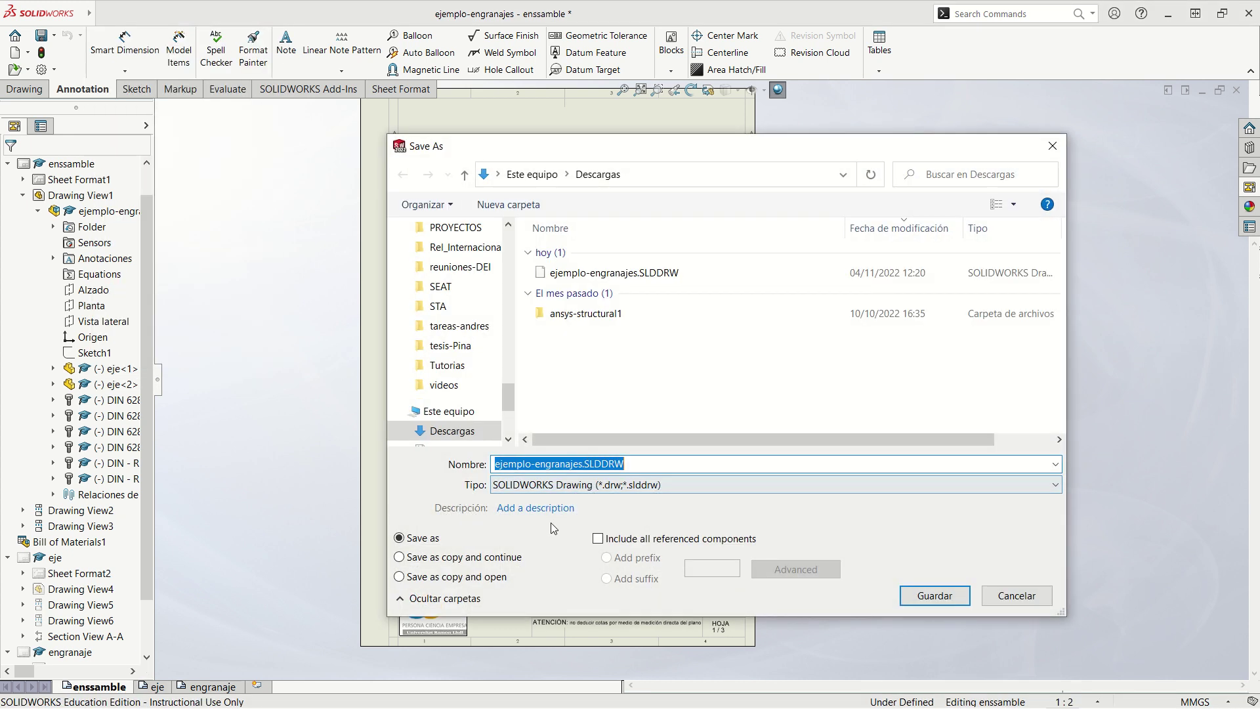
{"action": "left_click", "coordinate": [616, 494]}
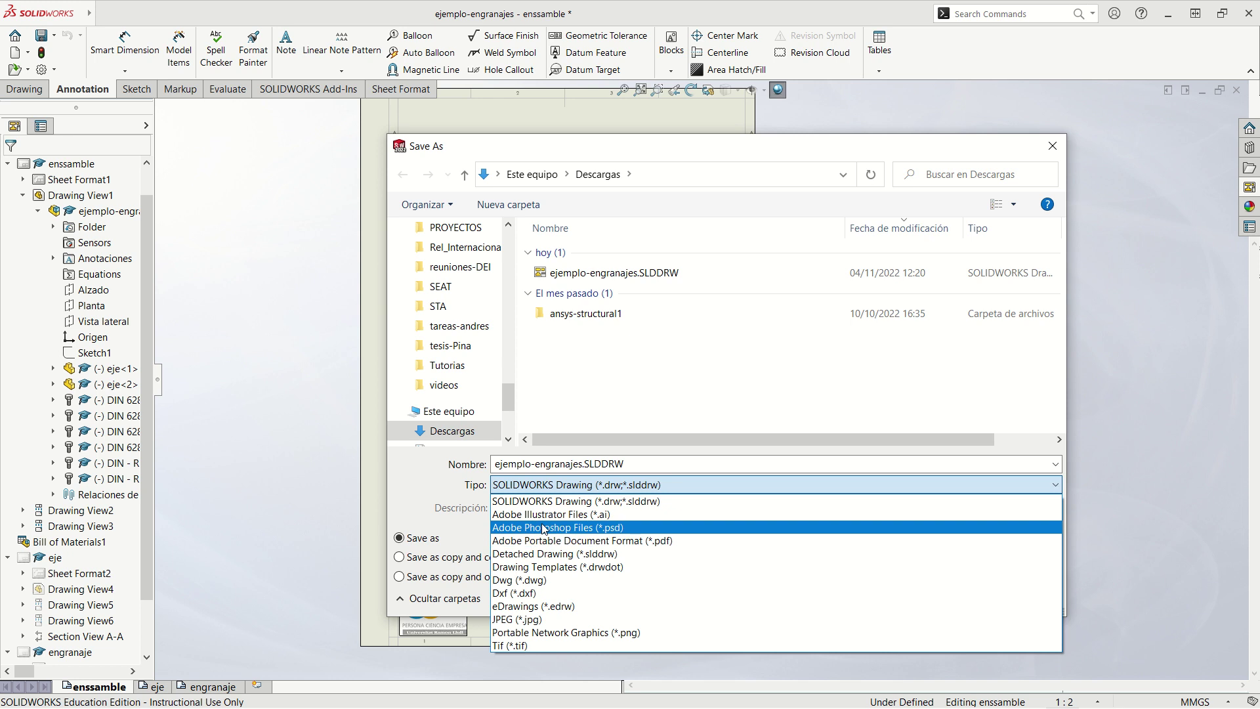
{"action": "left_click", "coordinate": [558, 540]}
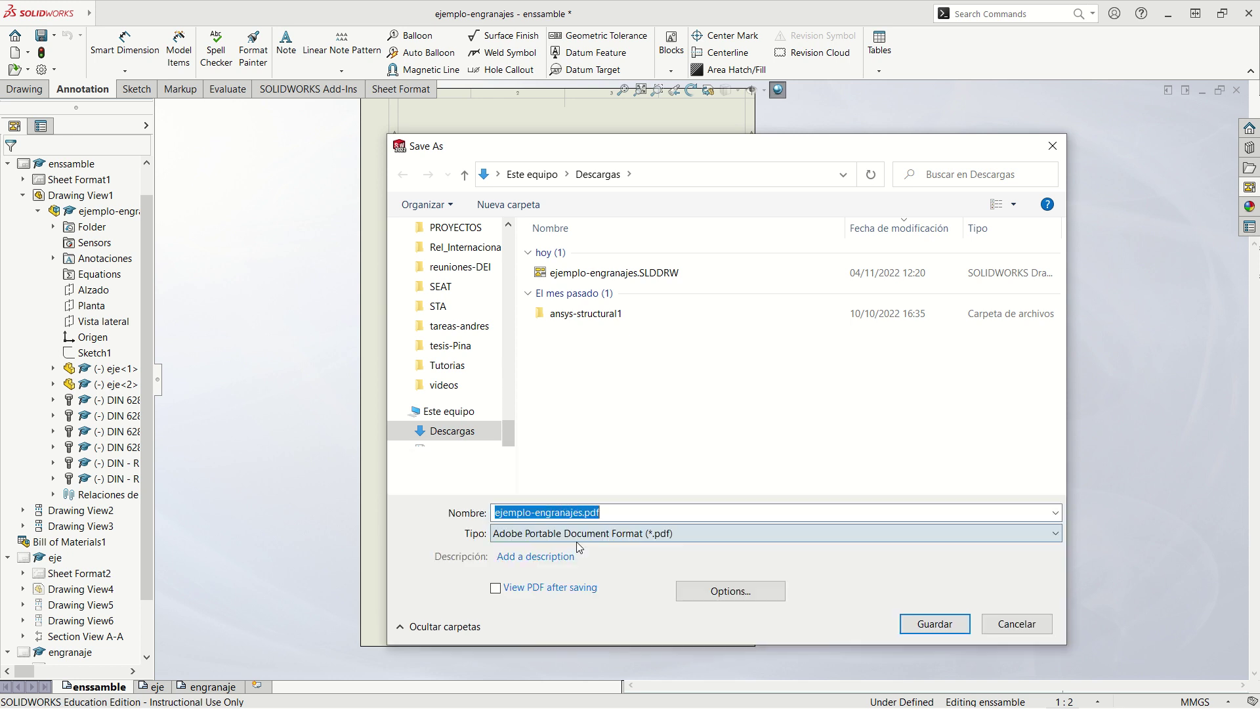
{"action": "left_click", "coordinate": [938, 622]}
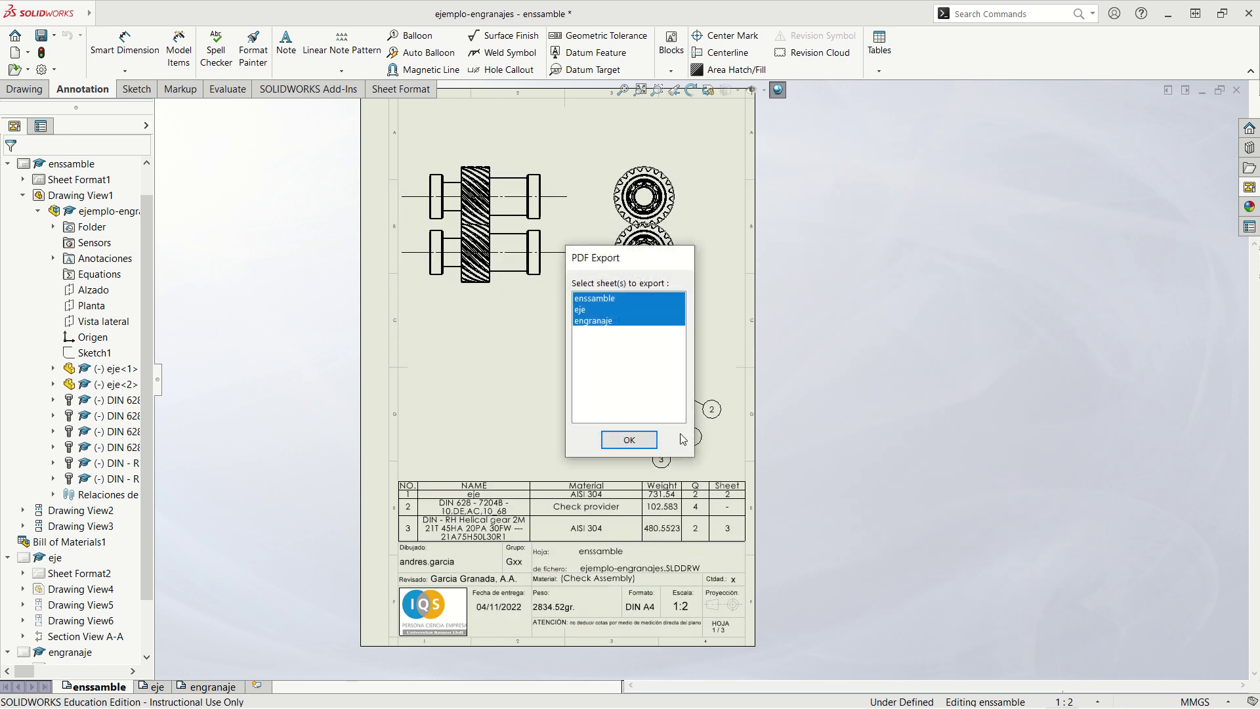
{"action": "left_click", "coordinate": [629, 440]}
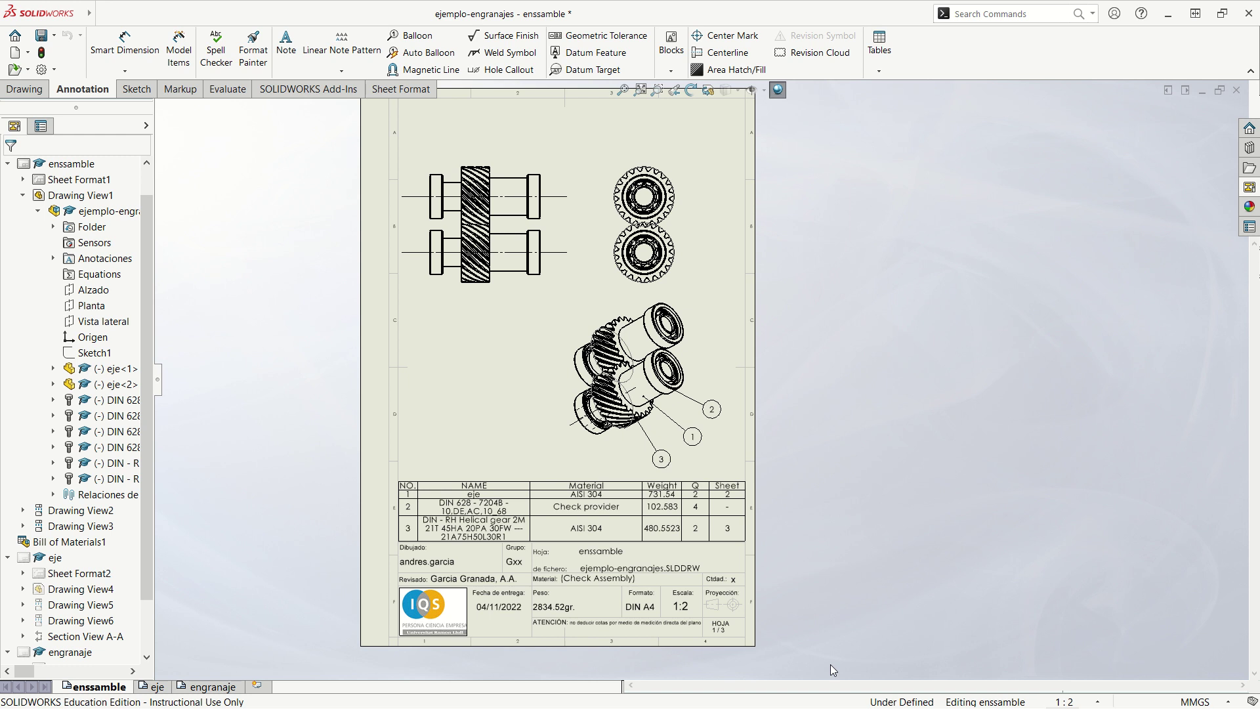
- Open the exported ejemplo-engranajes.pdf from the Descargas folder
{"action": "key", "text": "alt+Tab"}
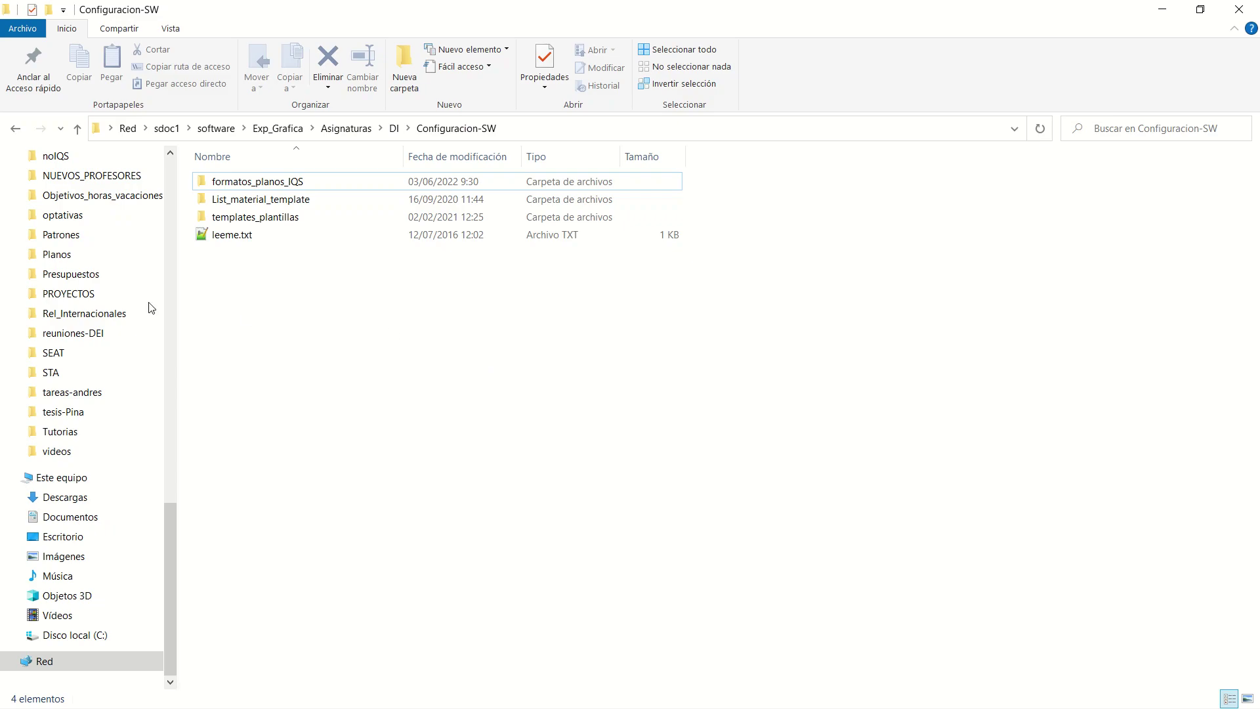
{"action": "left_click", "coordinate": [65, 497]}
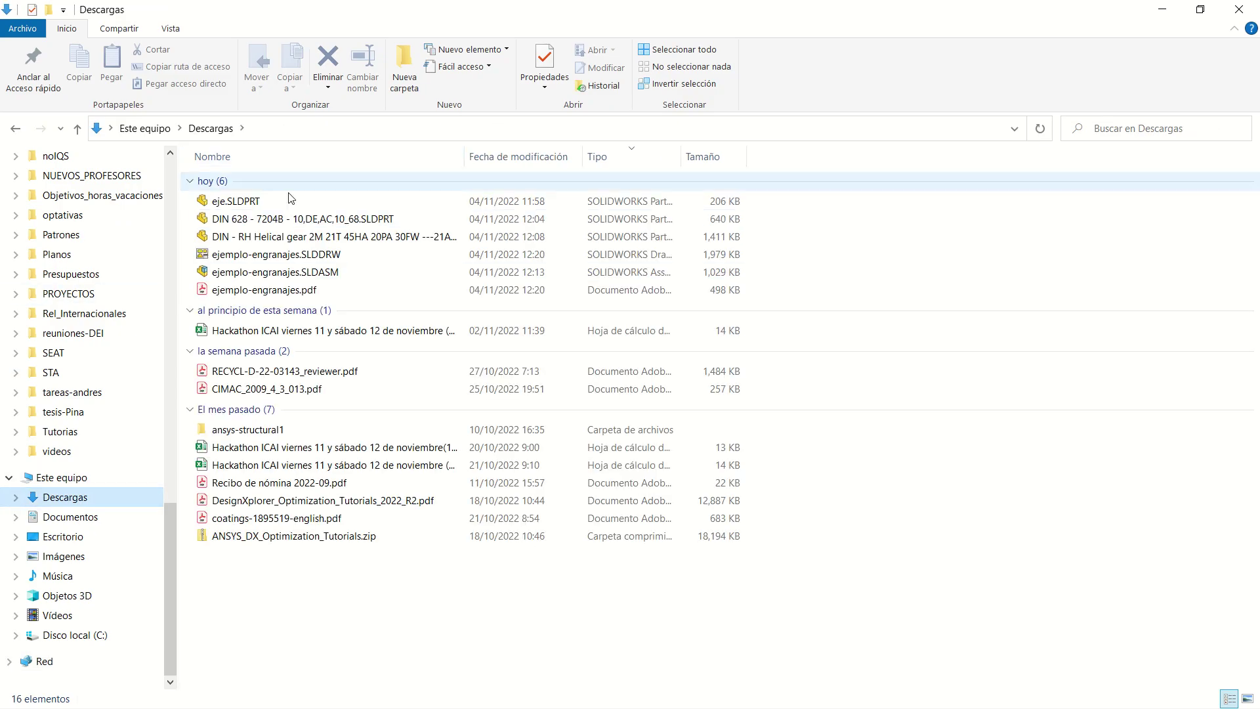
{"action": "double_click", "coordinate": [262, 289]}
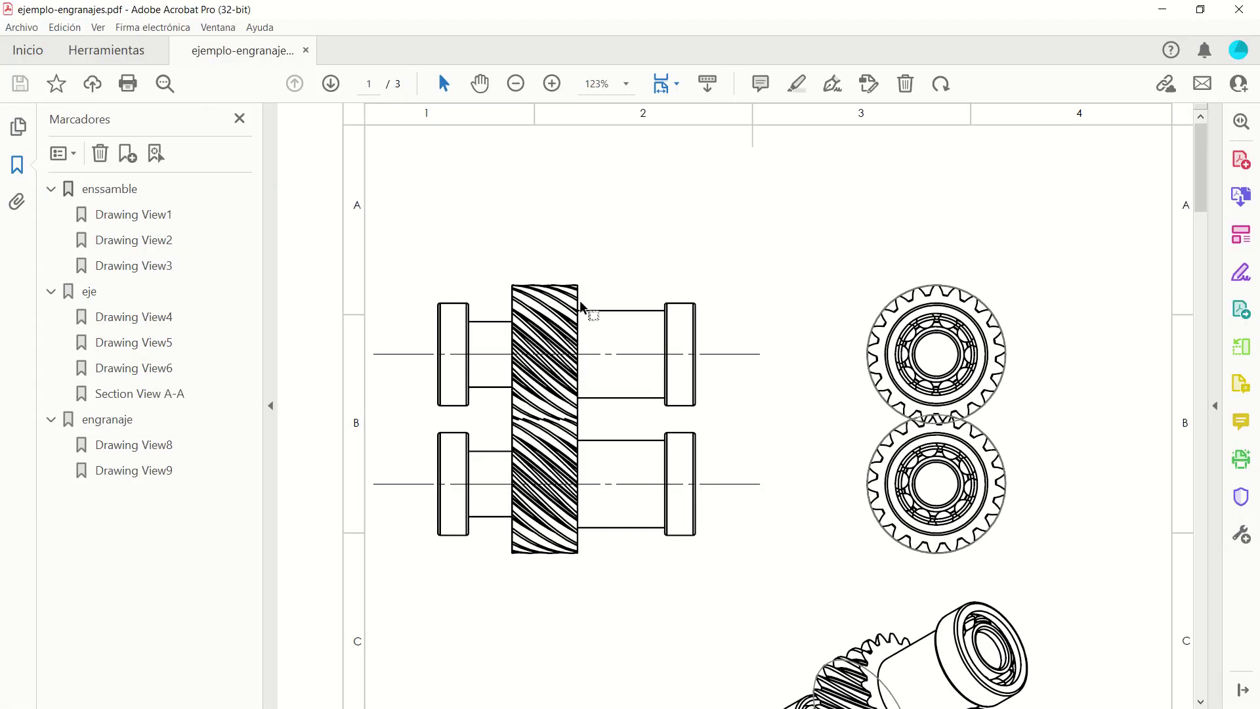
- Scroll through the enssamble, eje and engranaje pages of ejemplo-engranajes.pdf, then return to SOLIDWORKS
{"action": "scroll", "coordinate": [684, 367], "scroll_direction": "down", "scroll_amount": 3}
{"action": "scroll", "coordinate": [788, 361], "scroll_direction": "down", "scroll_amount": 5}
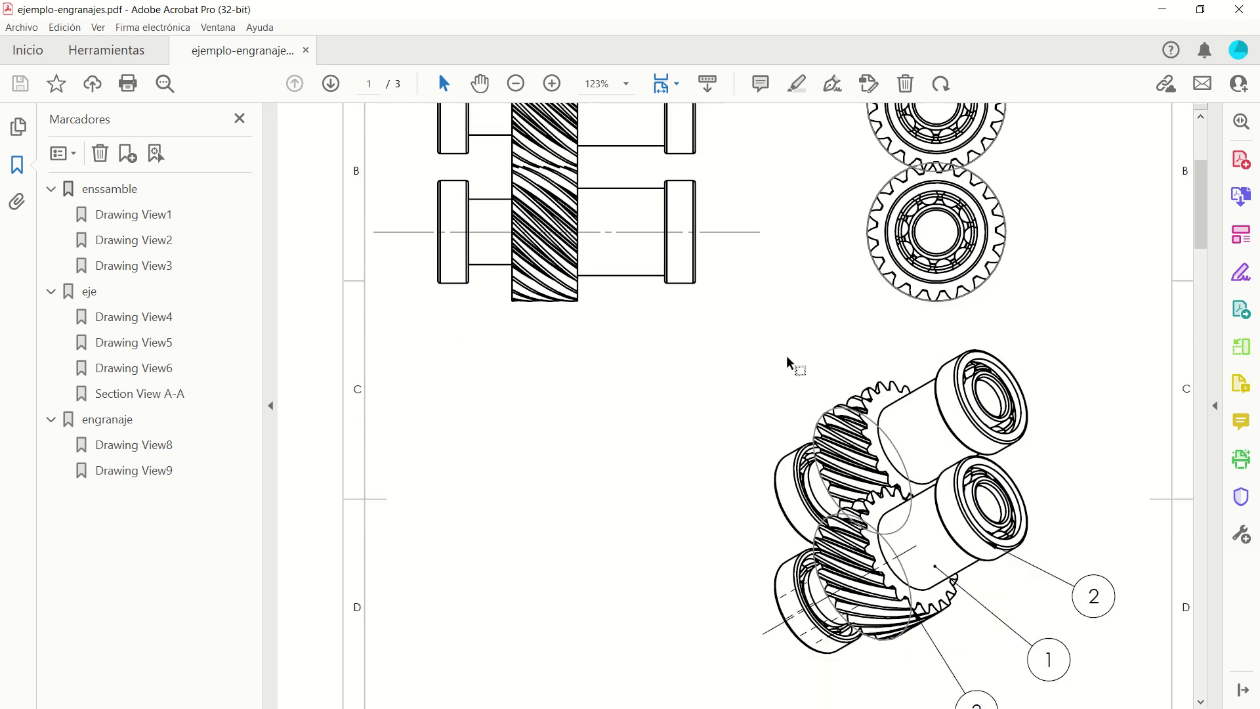
{"action": "scroll", "coordinate": [787, 361], "scroll_direction": "down", "scroll_amount": 6}
{"action": "scroll", "coordinate": [808, 381], "scroll_direction": "down", "scroll_amount": 6}
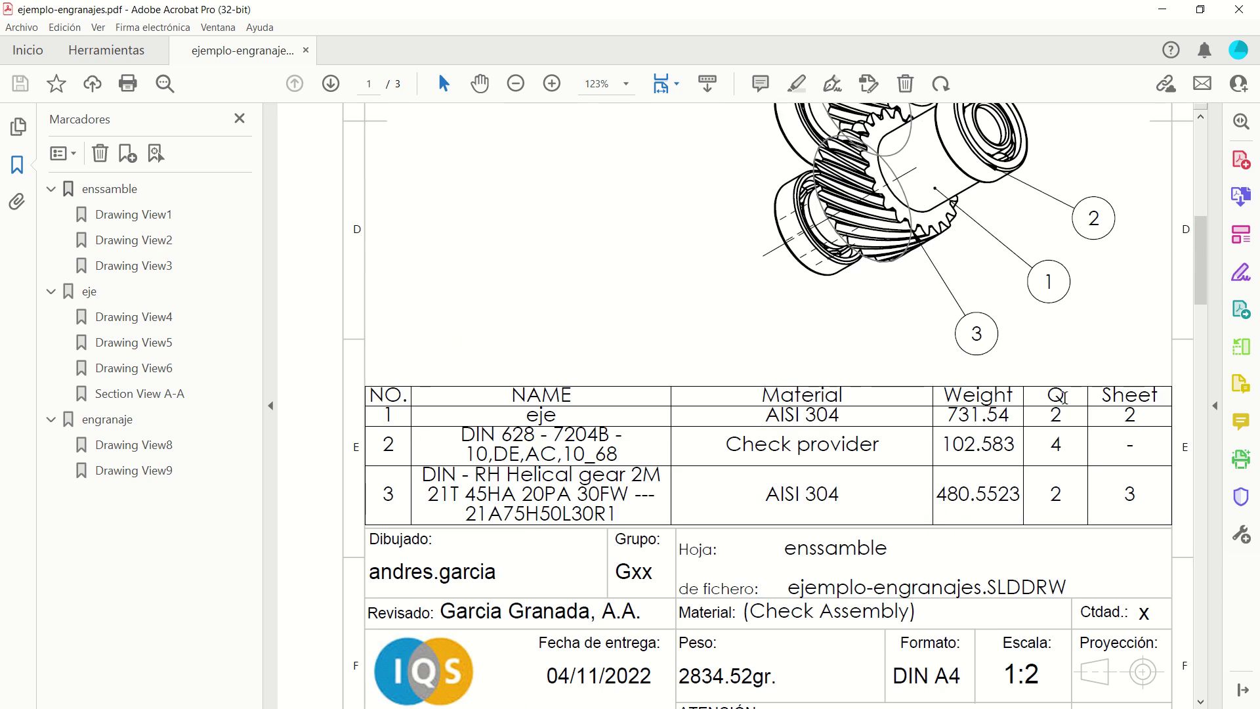
{"action": "scroll", "coordinate": [1021, 459], "scroll_direction": "down", "scroll_amount": 5}
{"action": "scroll", "coordinate": [1020, 459], "scroll_direction": "down", "scroll_amount": 7}
{"action": "scroll", "coordinate": [1021, 460], "scroll_direction": "down", "scroll_amount": 6}
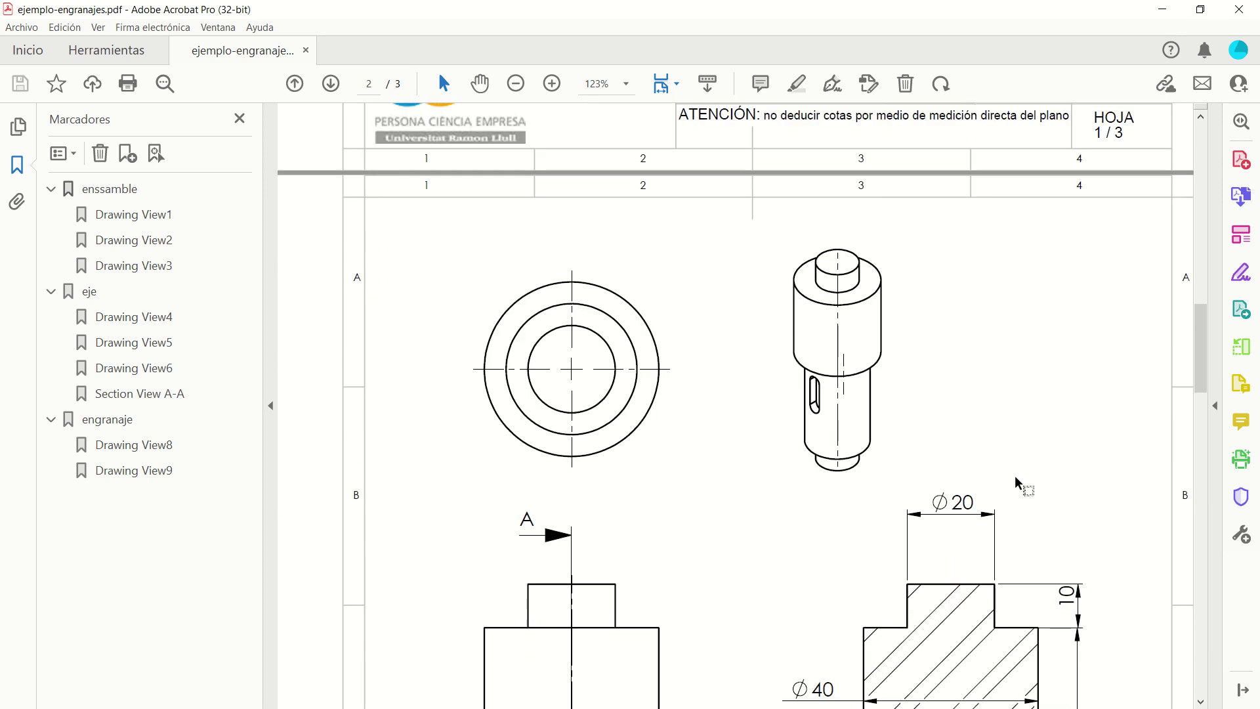
{"action": "scroll", "coordinate": [825, 346], "scroll_direction": "down", "scroll_amount": 8}
{"action": "scroll", "coordinate": [825, 346], "scroll_direction": "down", "scroll_amount": 6}
{"action": "scroll", "coordinate": [853, 394], "scroll_direction": "down", "scroll_amount": 3}
{"action": "scroll", "coordinate": [952, 492], "scroll_direction": "down", "scroll_amount": 7}
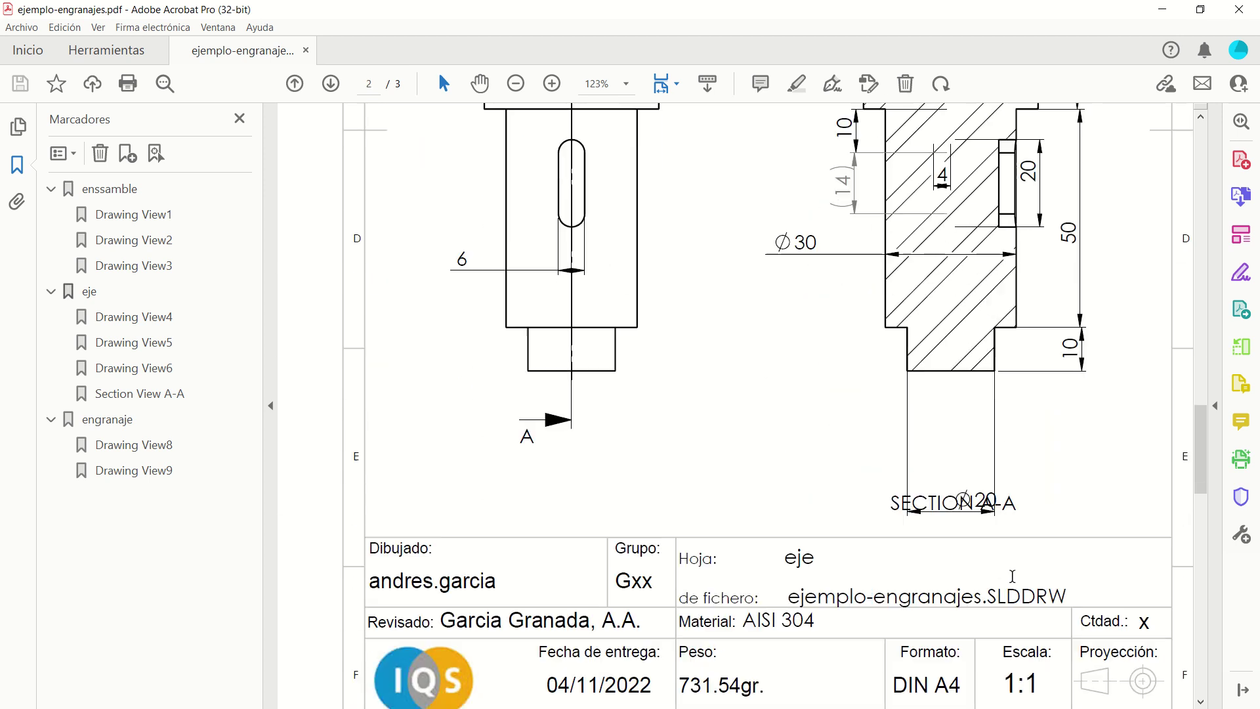
{"action": "scroll", "coordinate": [1012, 586], "scroll_direction": "down", "scroll_amount": 8}
{"action": "scroll", "coordinate": [1013, 589], "scroll_direction": "down", "scroll_amount": 6}
{"action": "scroll", "coordinate": [1013, 588], "scroll_direction": "down", "scroll_amount": 7}
{"action": "scroll", "coordinate": [1013, 588], "scroll_direction": "down", "scroll_amount": 7}
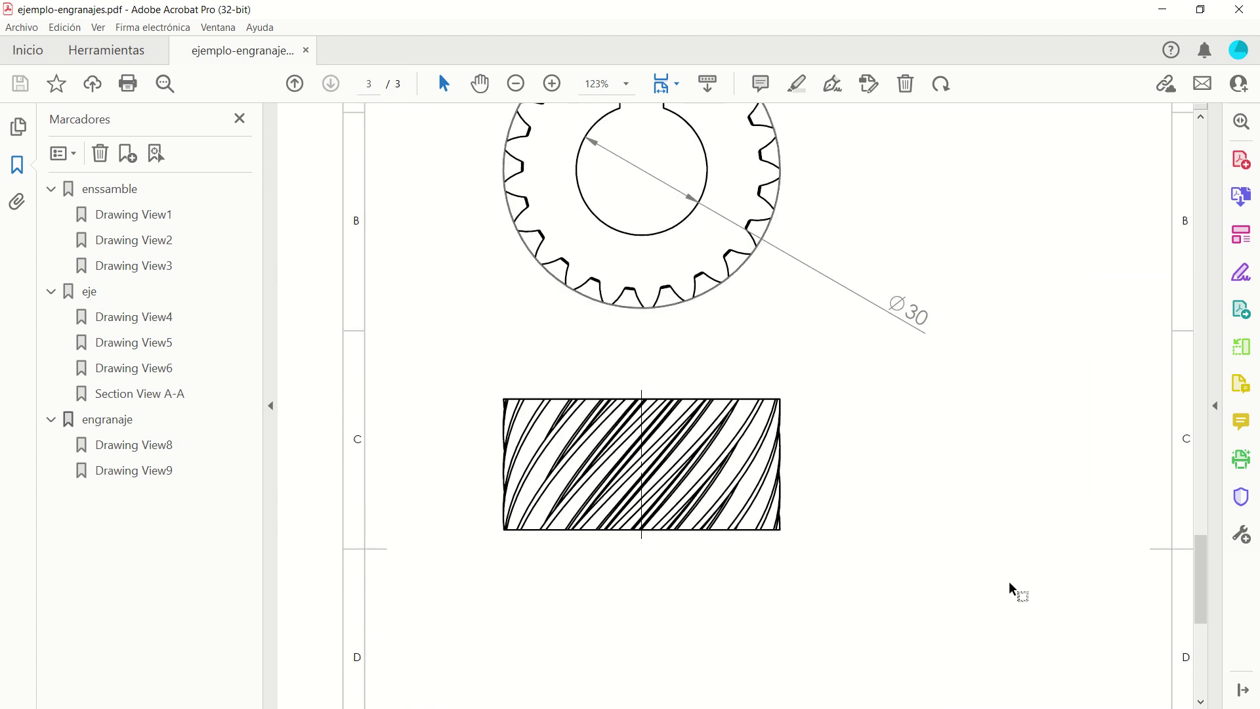
{"action": "scroll", "coordinate": [1013, 589], "scroll_direction": "down", "scroll_amount": 3}
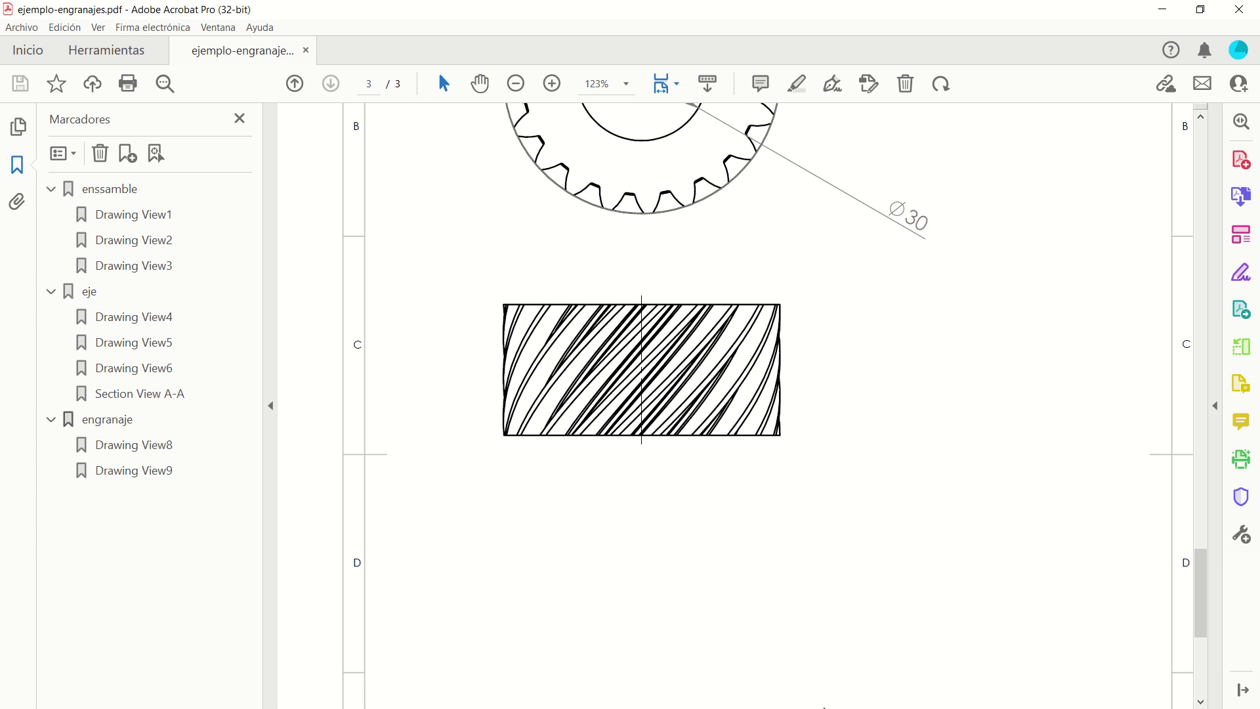
{"action": "key", "text": "alt+Tab"}
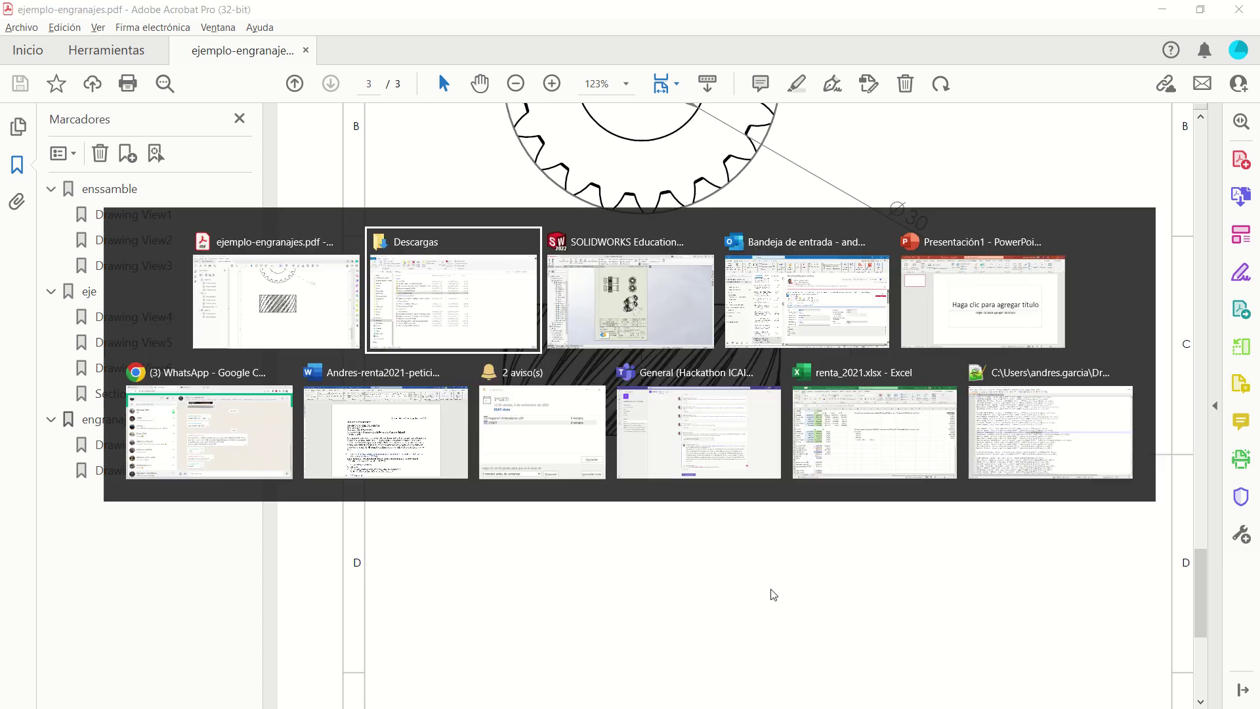
{"action": "key", "text": "alt+Tab"}
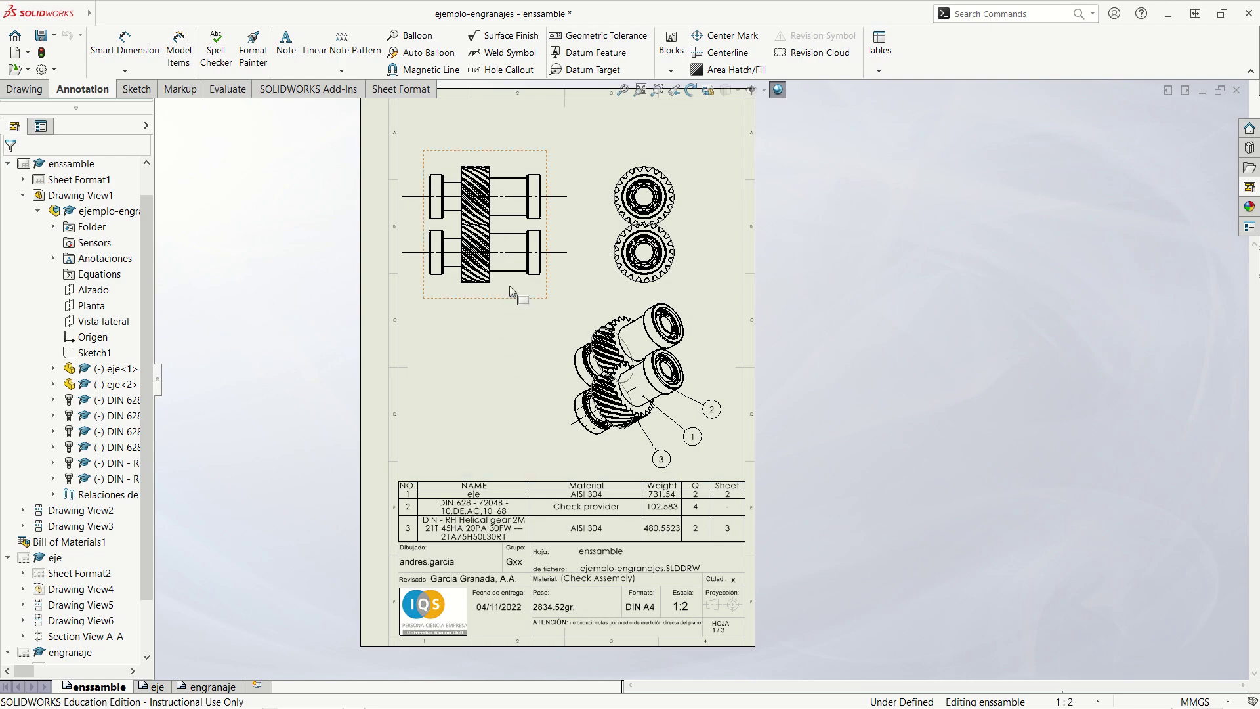
- Open the assembly from Drawing View1 and inspect GearMate1 in the Mates folder
{"action": "left_click", "coordinate": [516, 292]}
{"action": "left_click", "coordinate": [558, 258]}
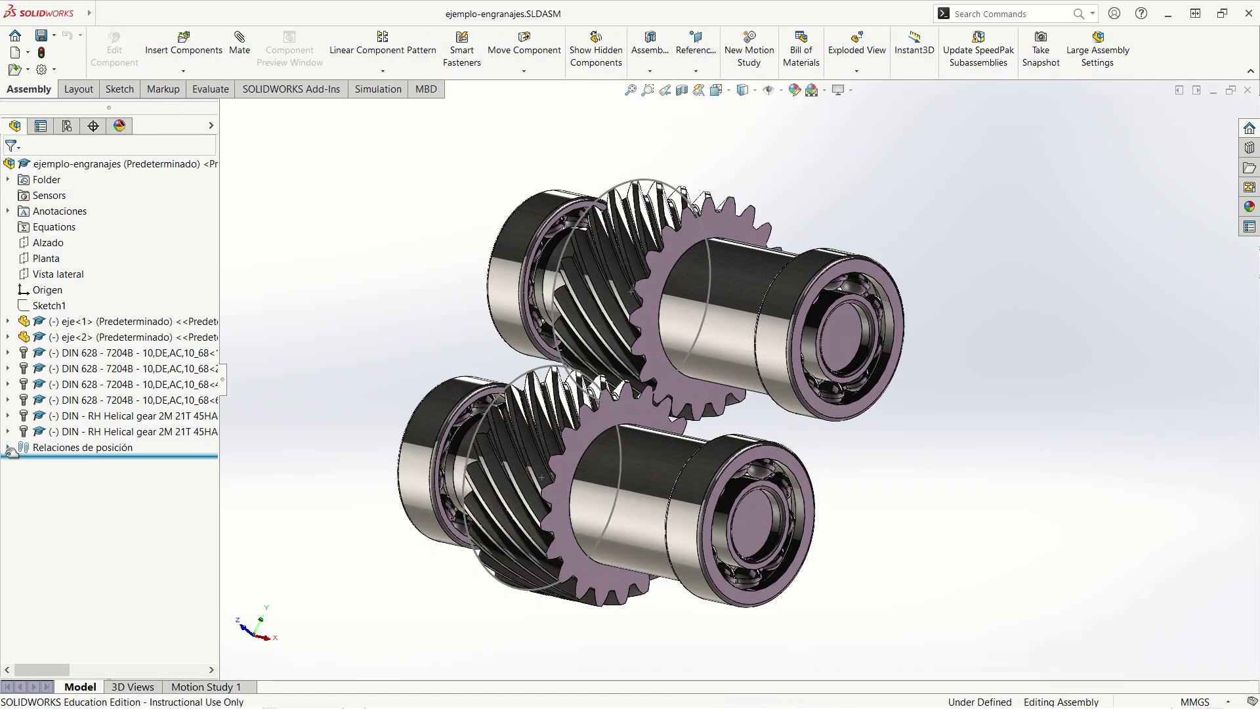
{"action": "left_click", "coordinate": [7, 447]}
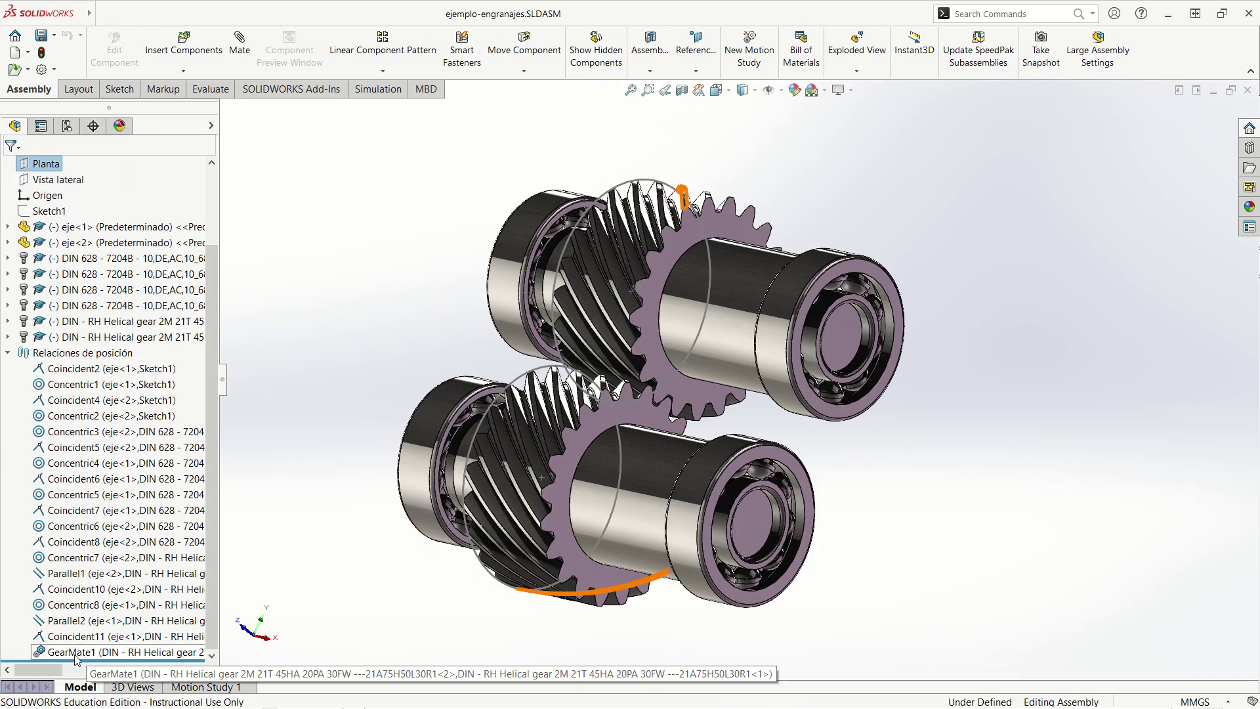
{"action": "left_click", "coordinate": [74, 652]}
{"action": "left_click", "coordinate": [328, 287]}
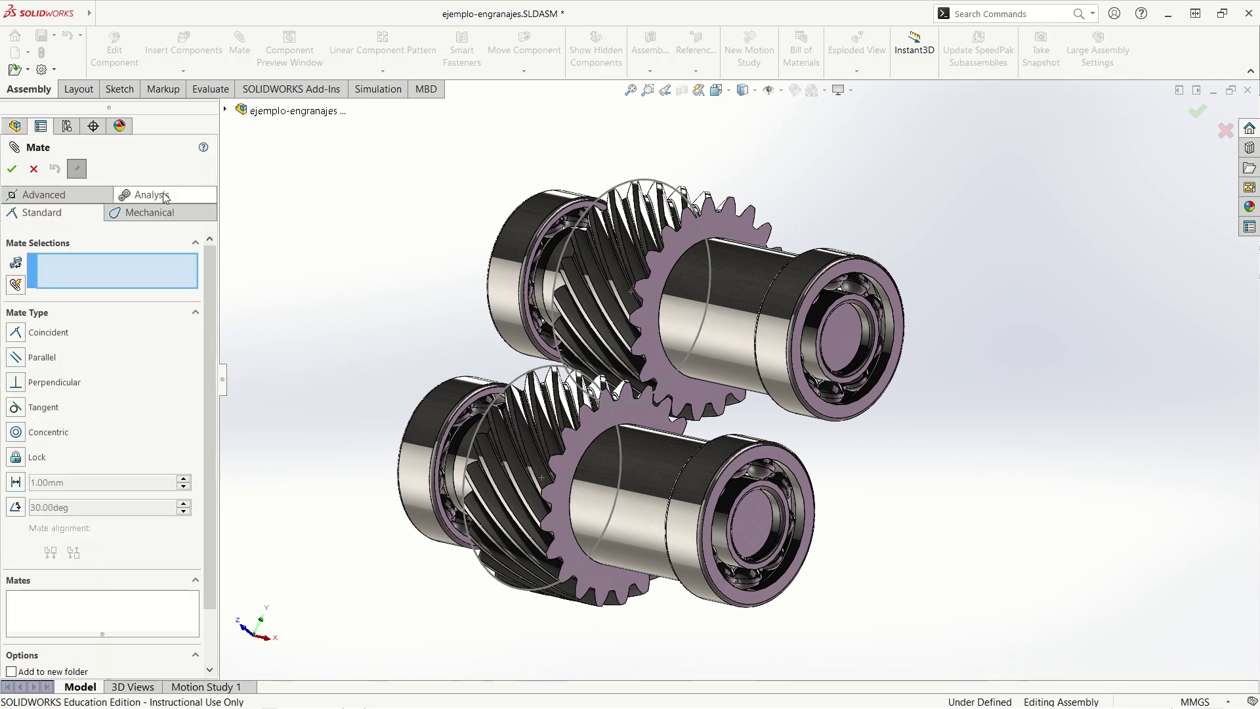
- Review the Mechanical Gear mate settings, then drag a gear so both rotate together
{"action": "left_click", "coordinate": [144, 213]}
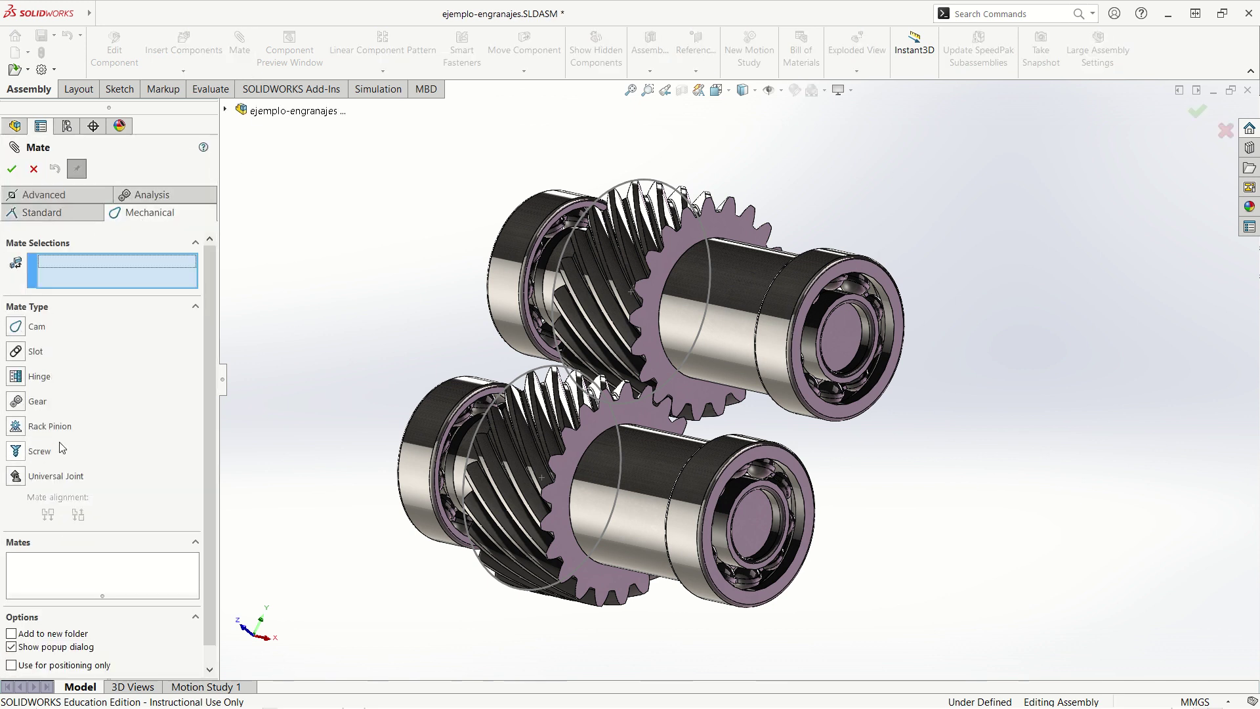
{"action": "left_click", "coordinate": [18, 403]}
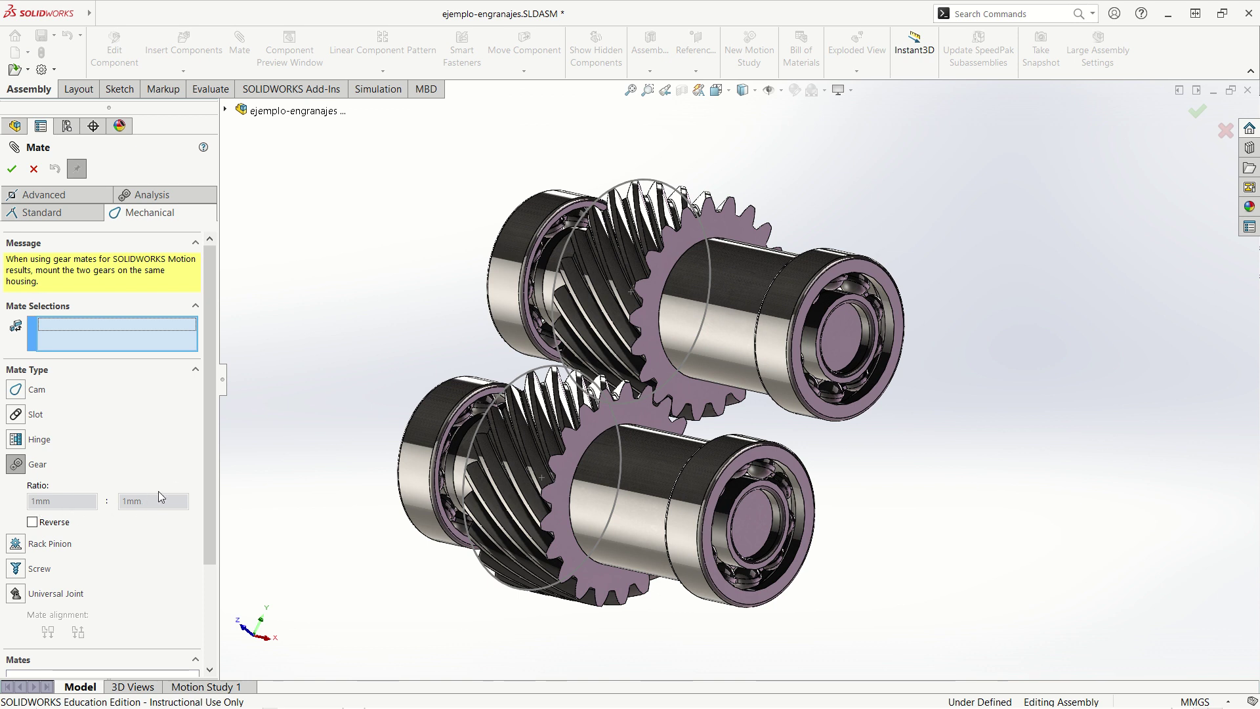
{"action": "left_click", "coordinate": [34, 169]}
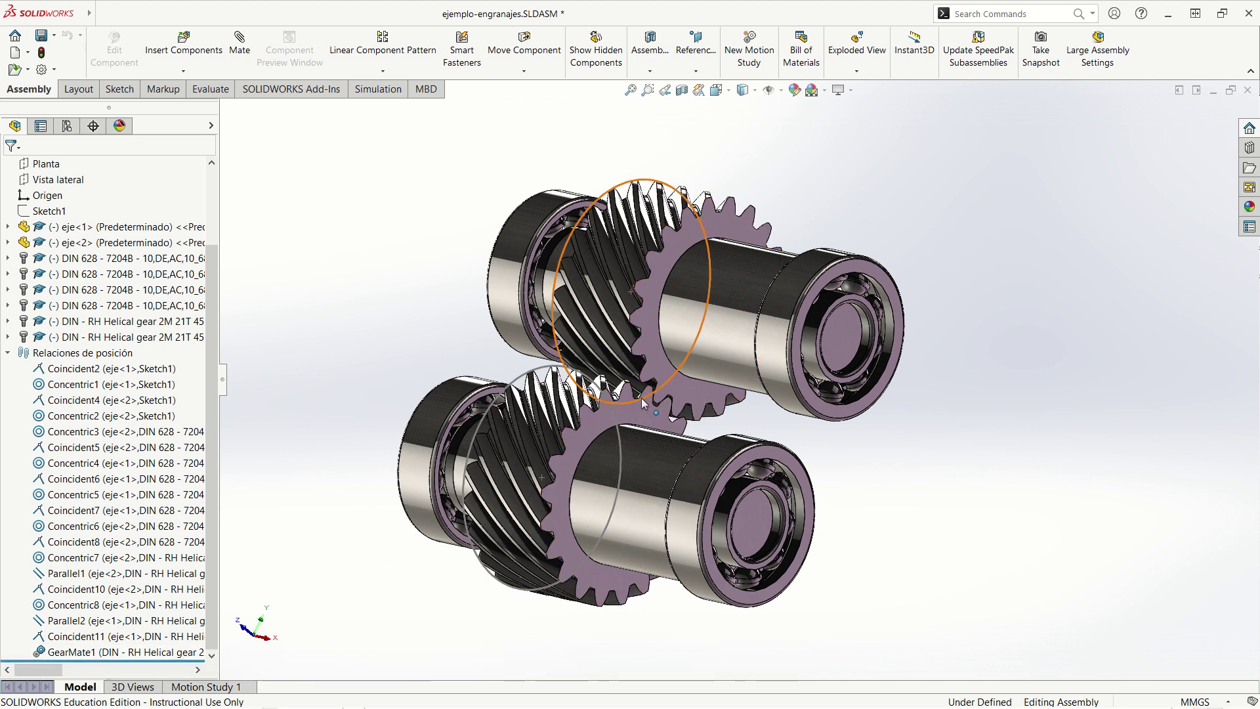
{"action": "mouse_move", "coordinate": [642, 402]}
{"action": "left_mouse_down"}
{"action": "mouse_move", "coordinate": [693, 437]}
{"action": "mouse_move", "coordinate": [601, 397]}
{"action": "left_mouse_up"}
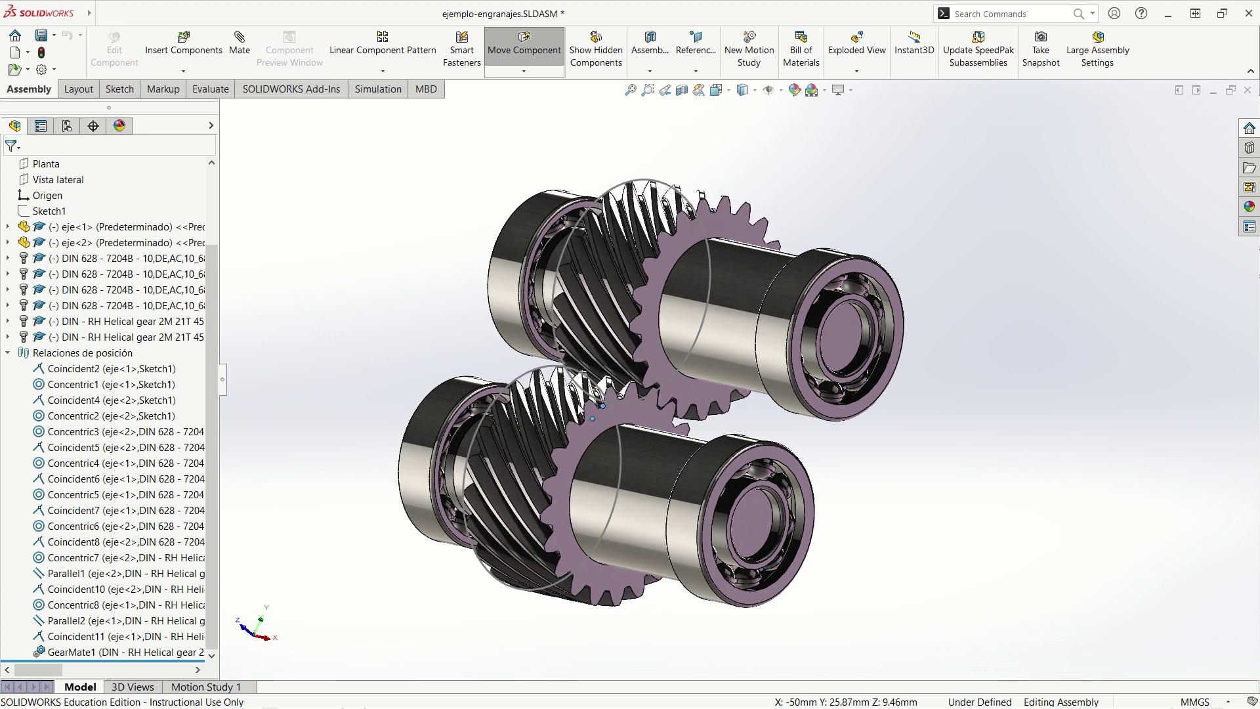